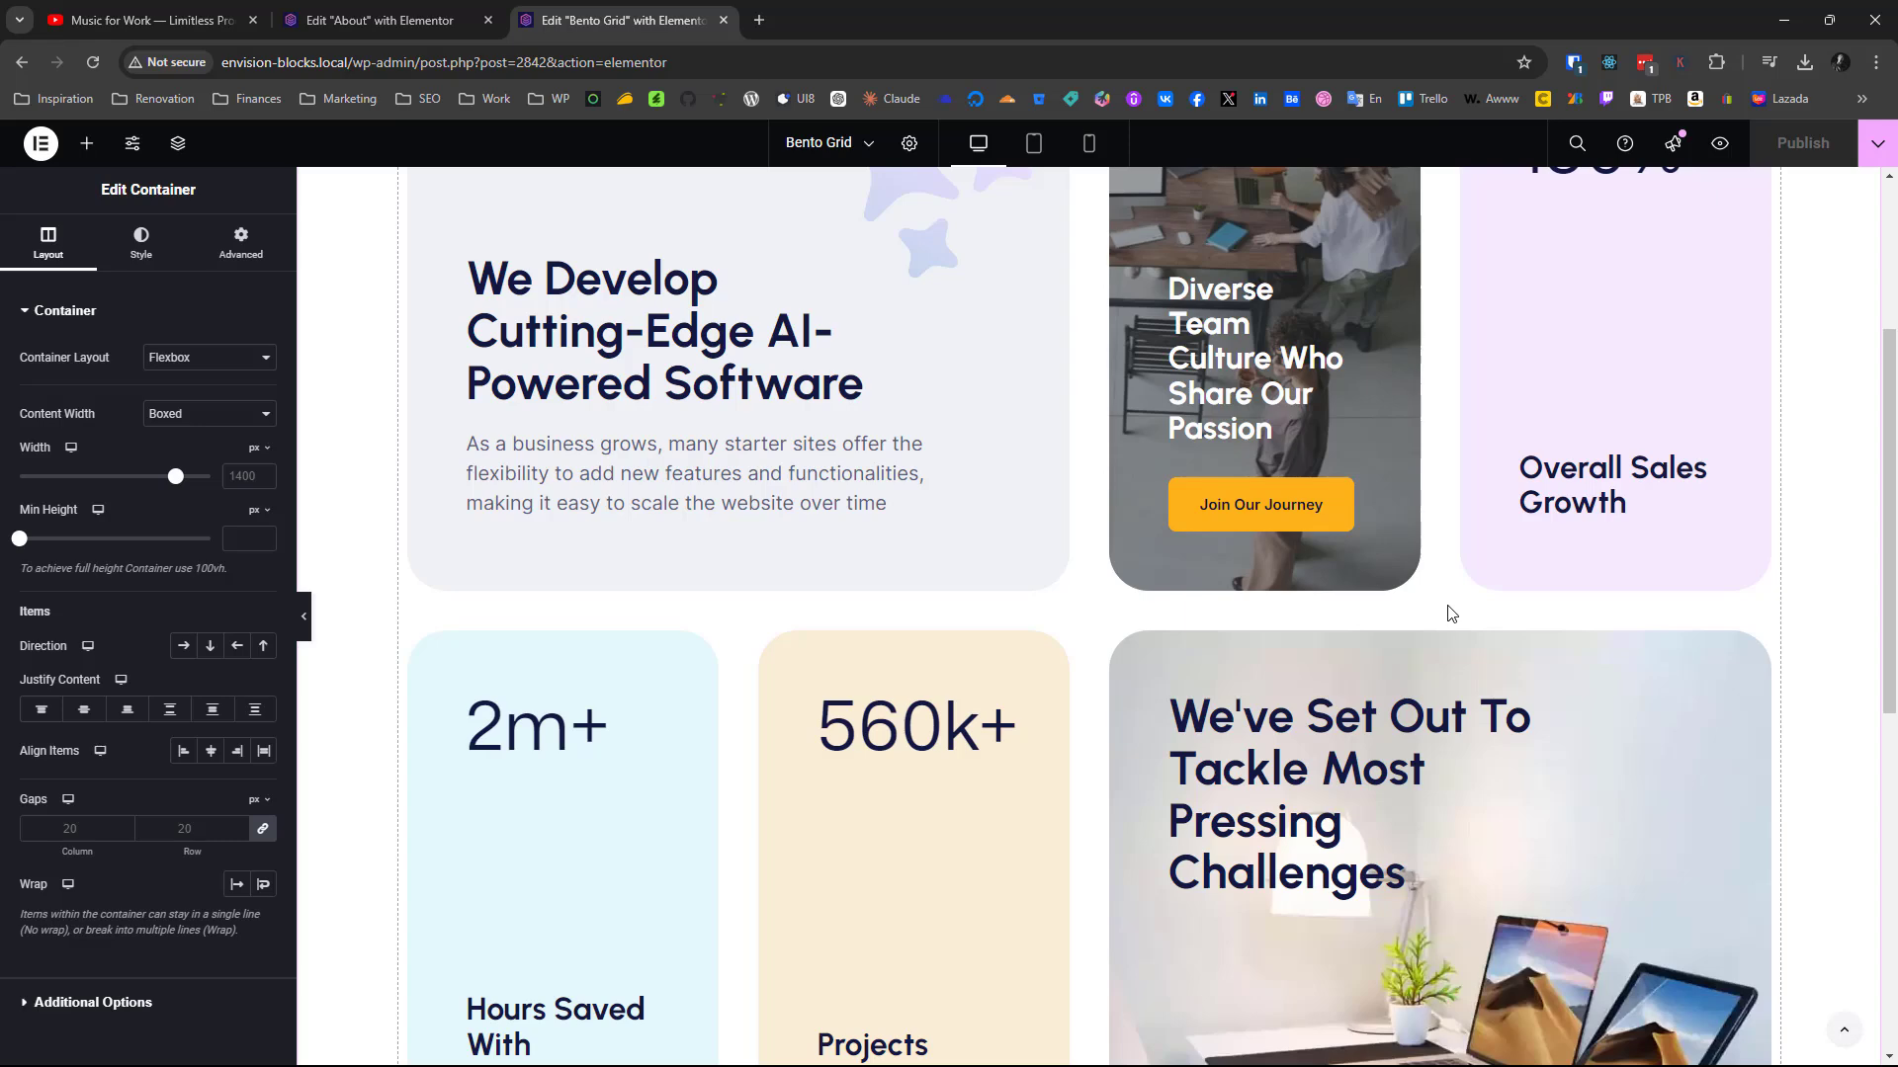
Exit the Bento Grid page editor to WordPress and open Elementor's settings
scroll(1450, 612, "up", 4)
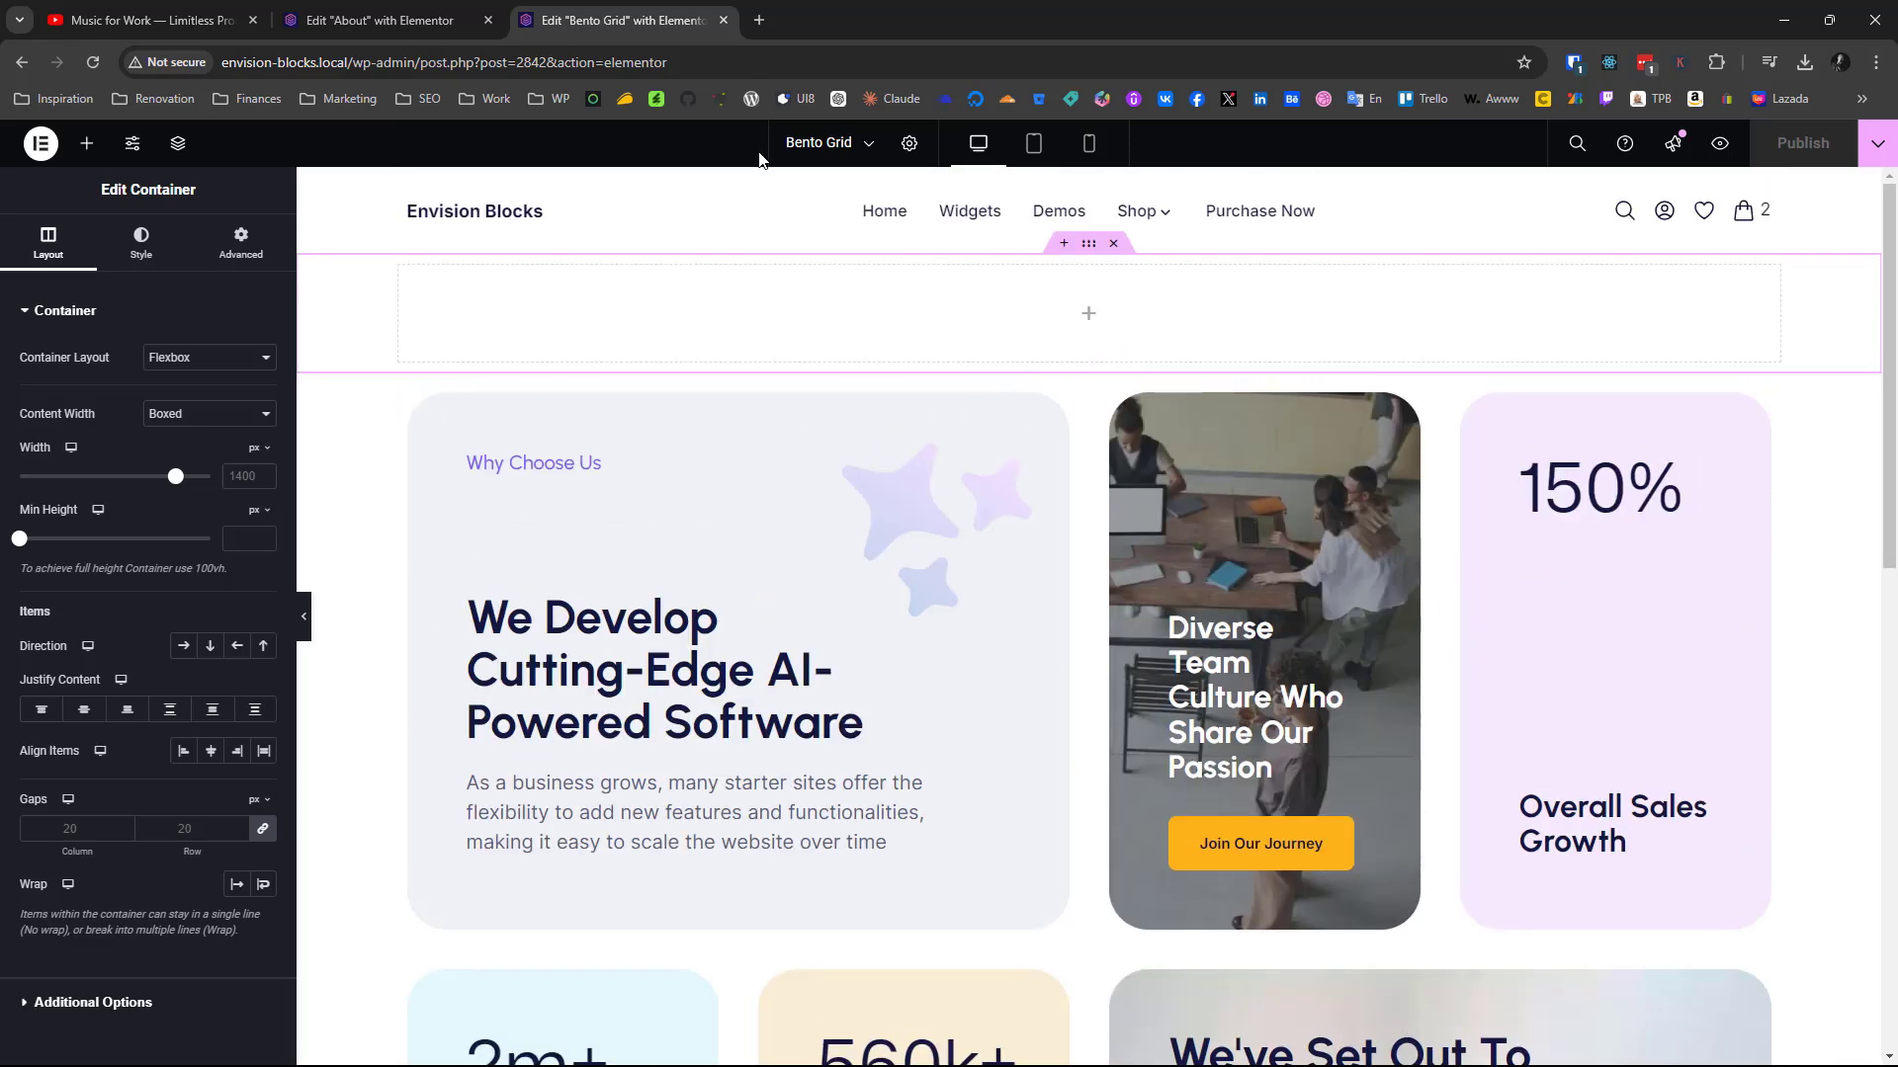
left_click(42, 146)
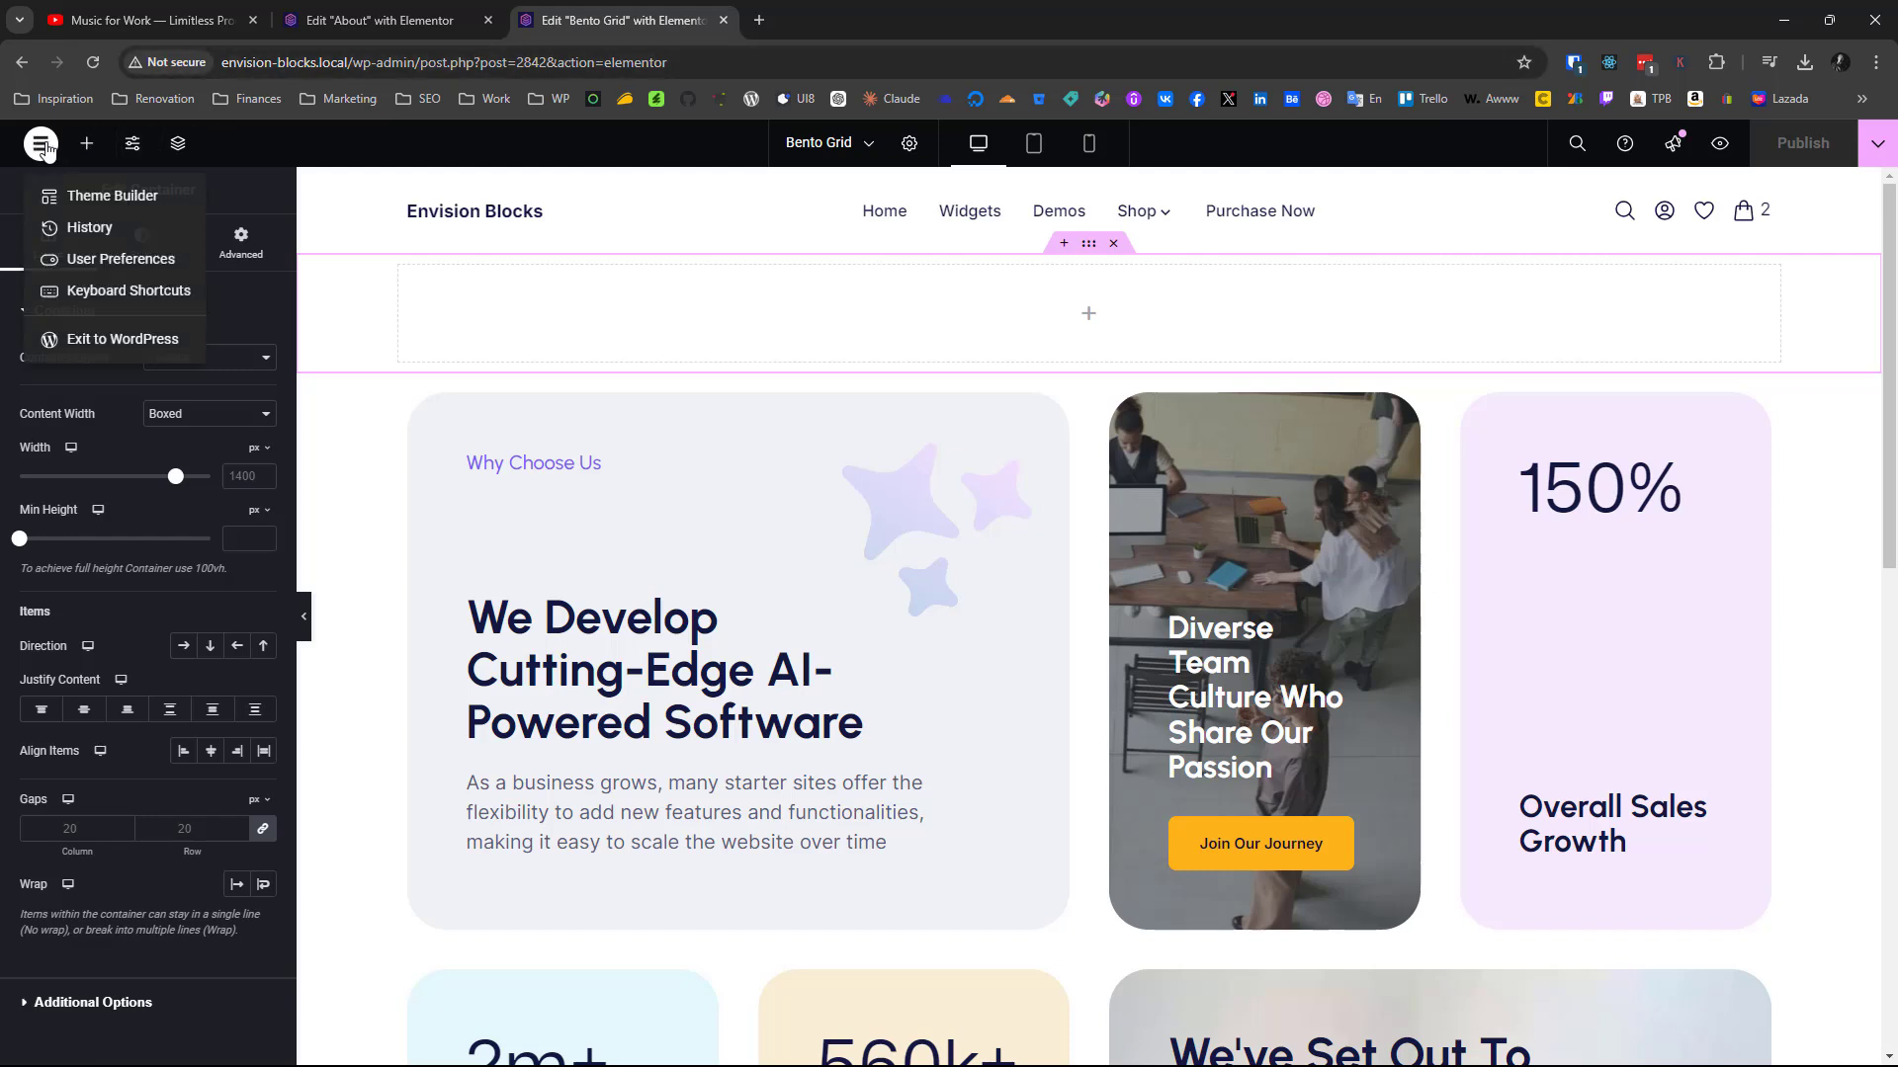
left_click(134, 354)
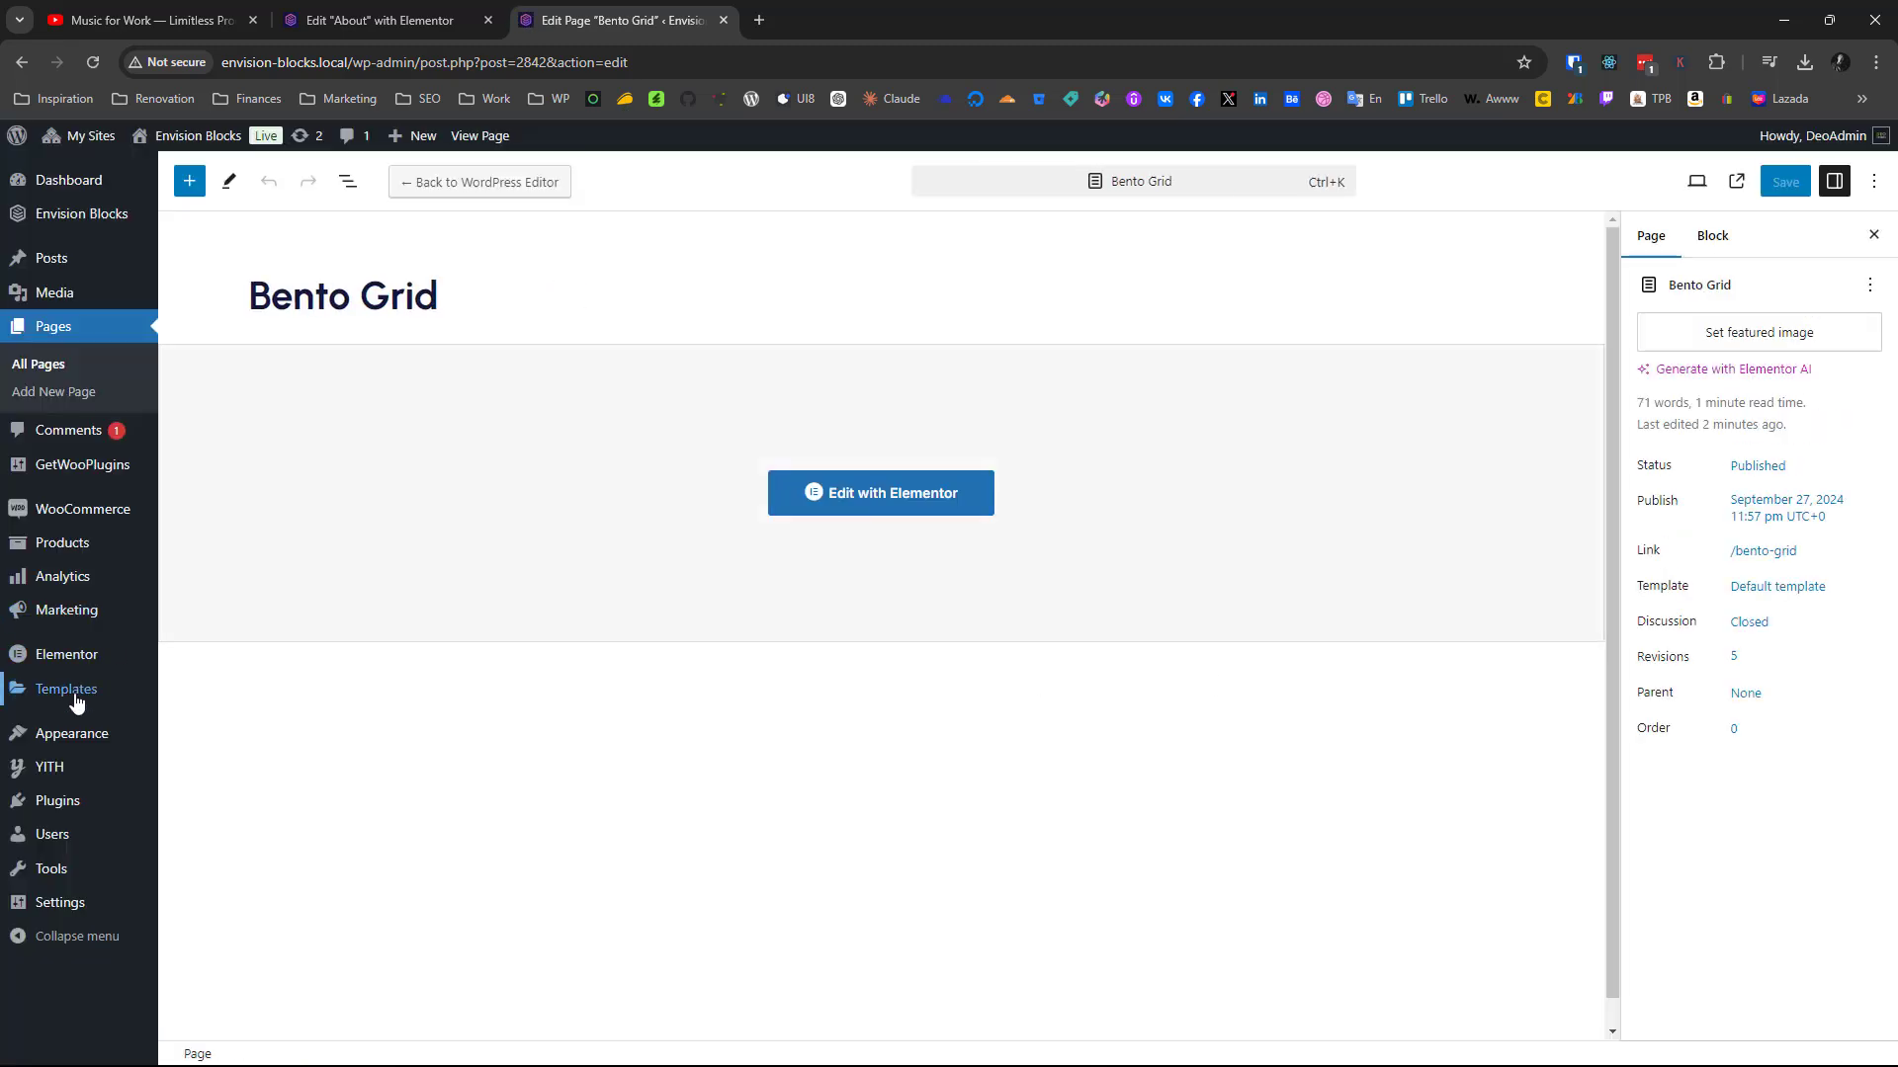
mouse_move(84, 657)
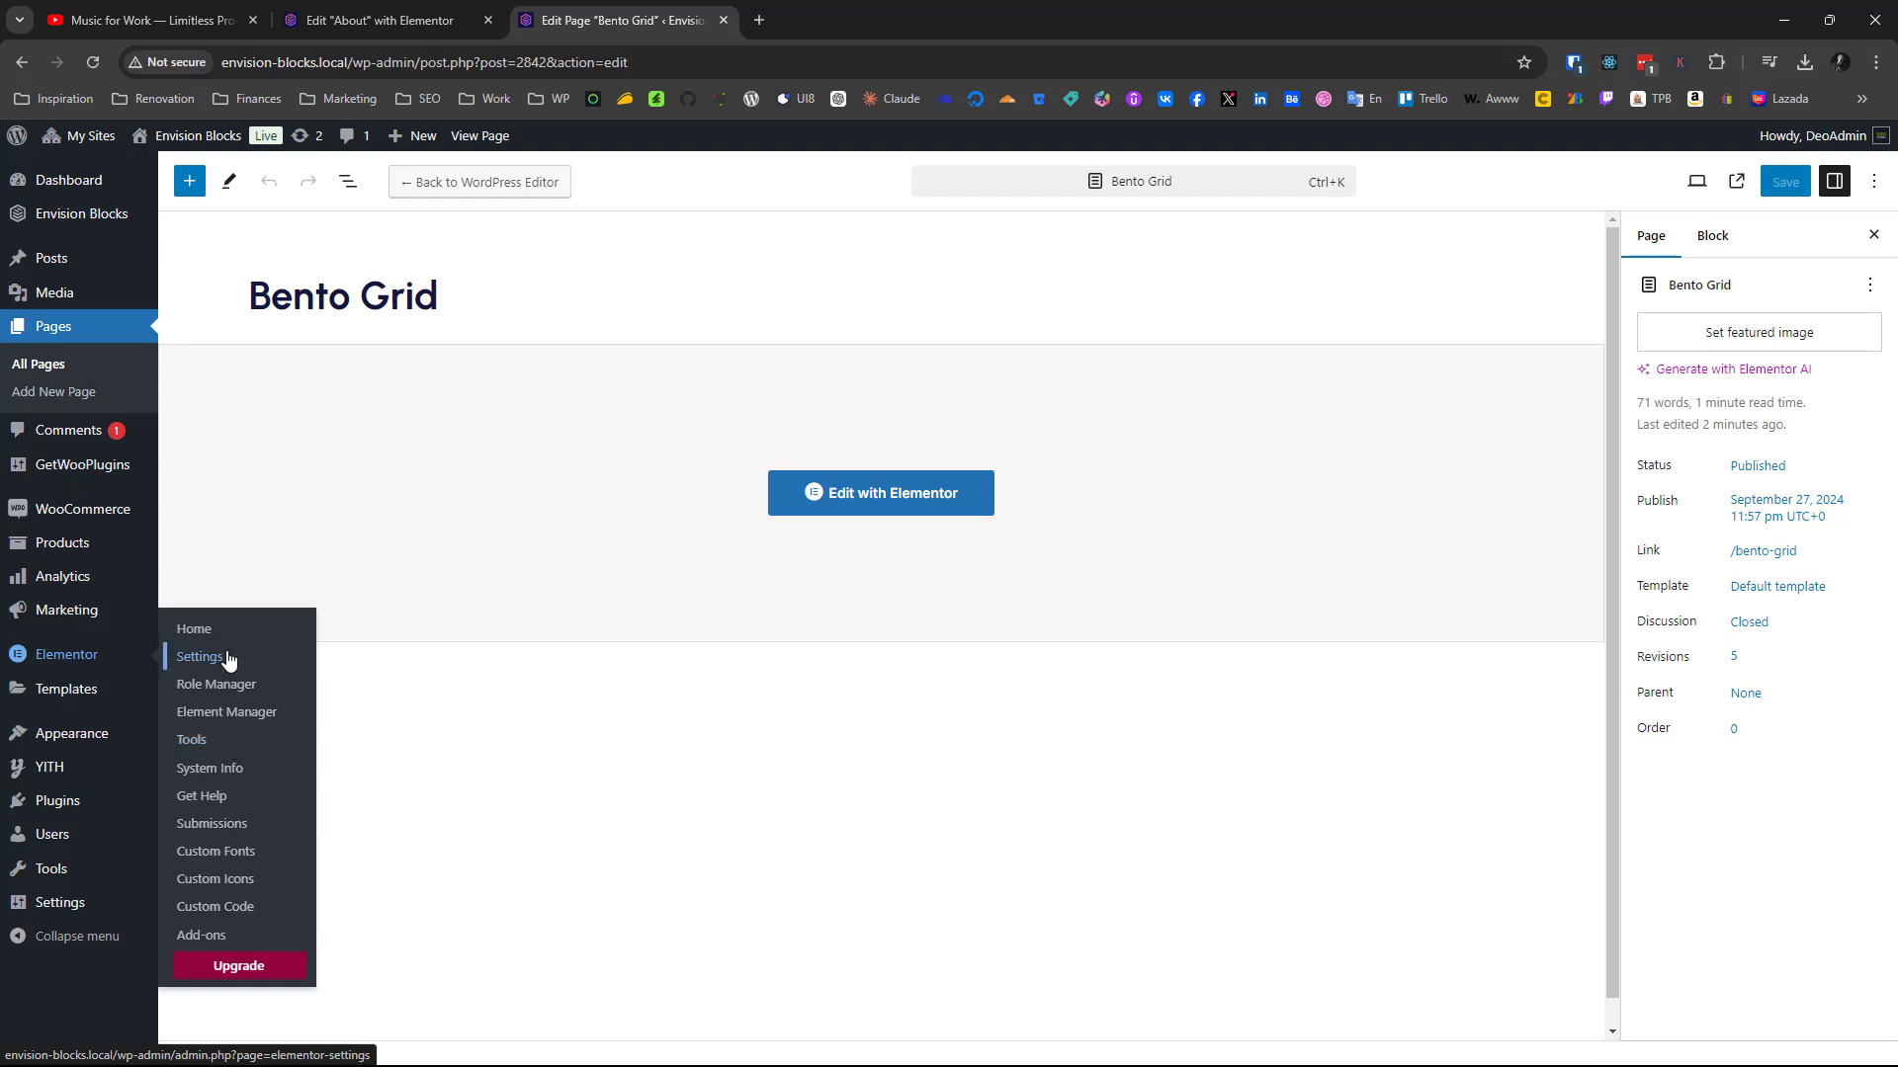
left_click(228, 659)
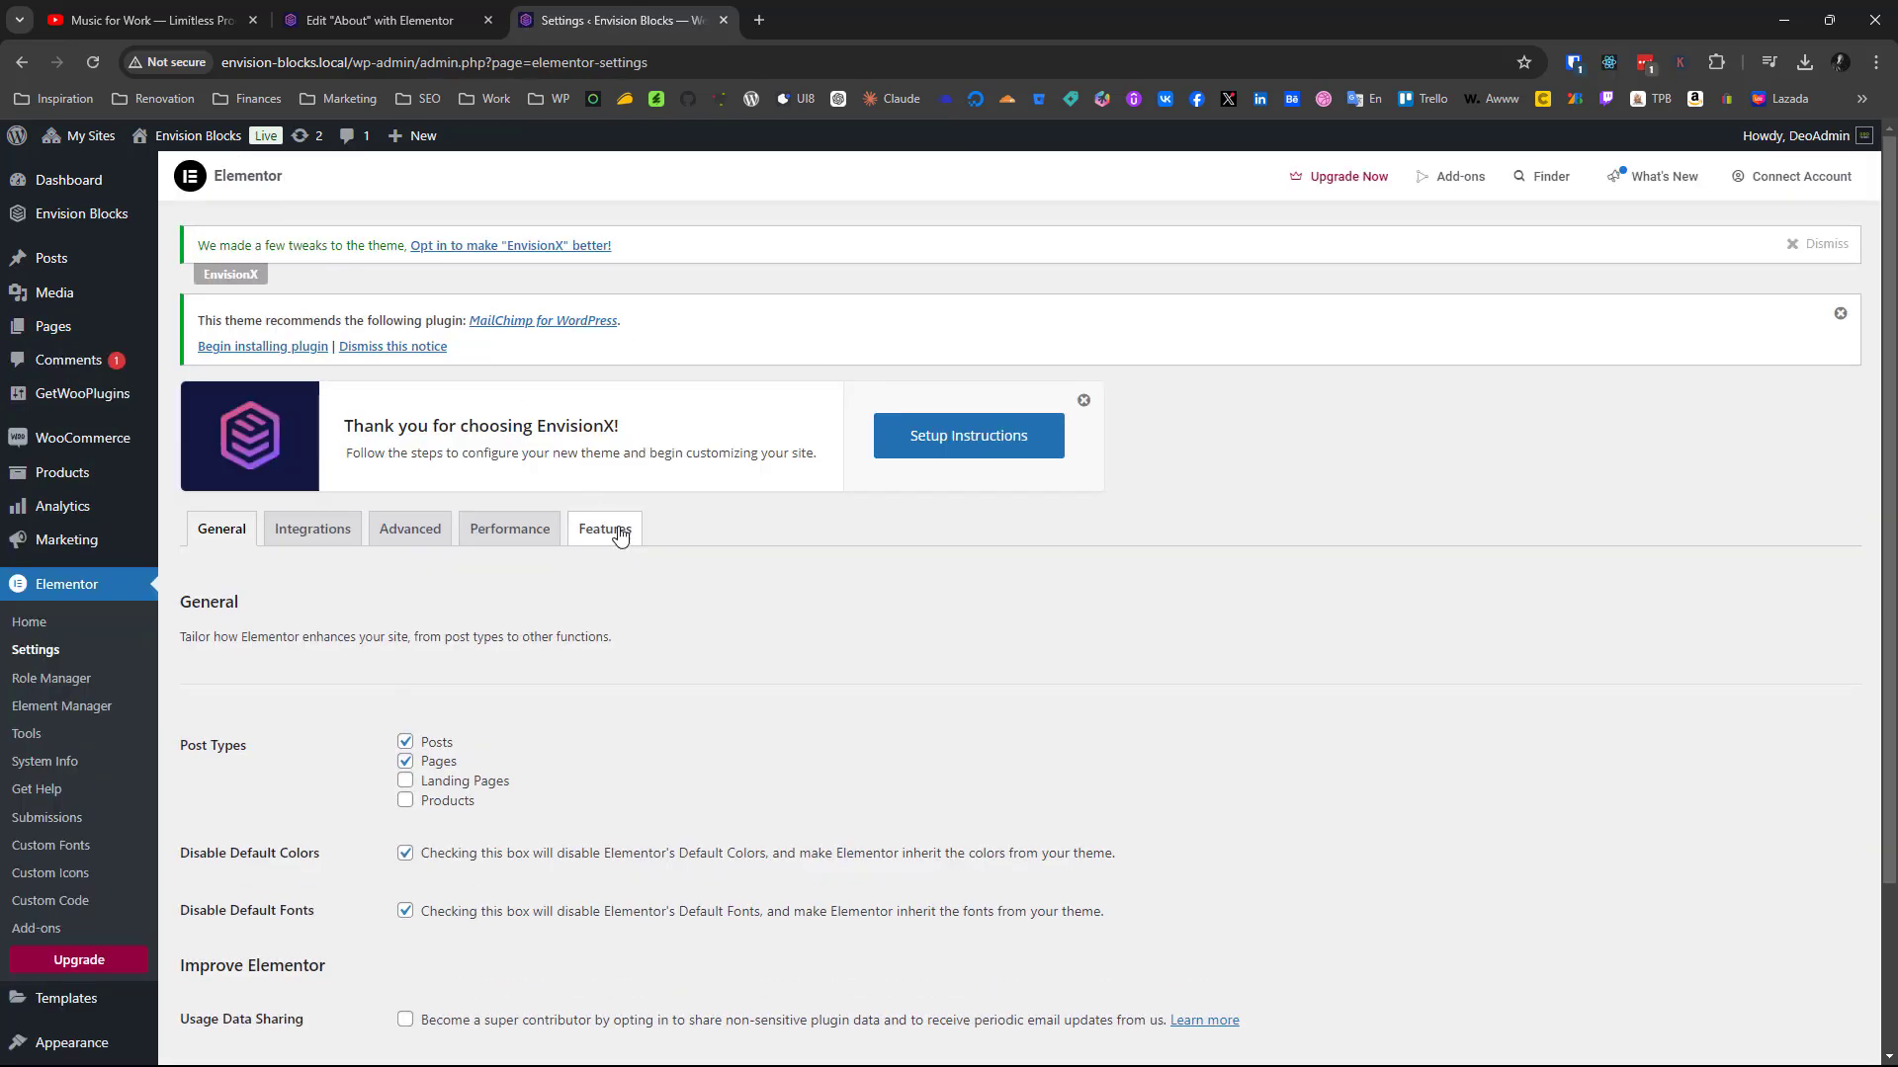
Check the activation status of the Flexbox Container and Grid Container features in Elementor's settings
left_click(621, 534)
scroll(536, 826, "down", 9)
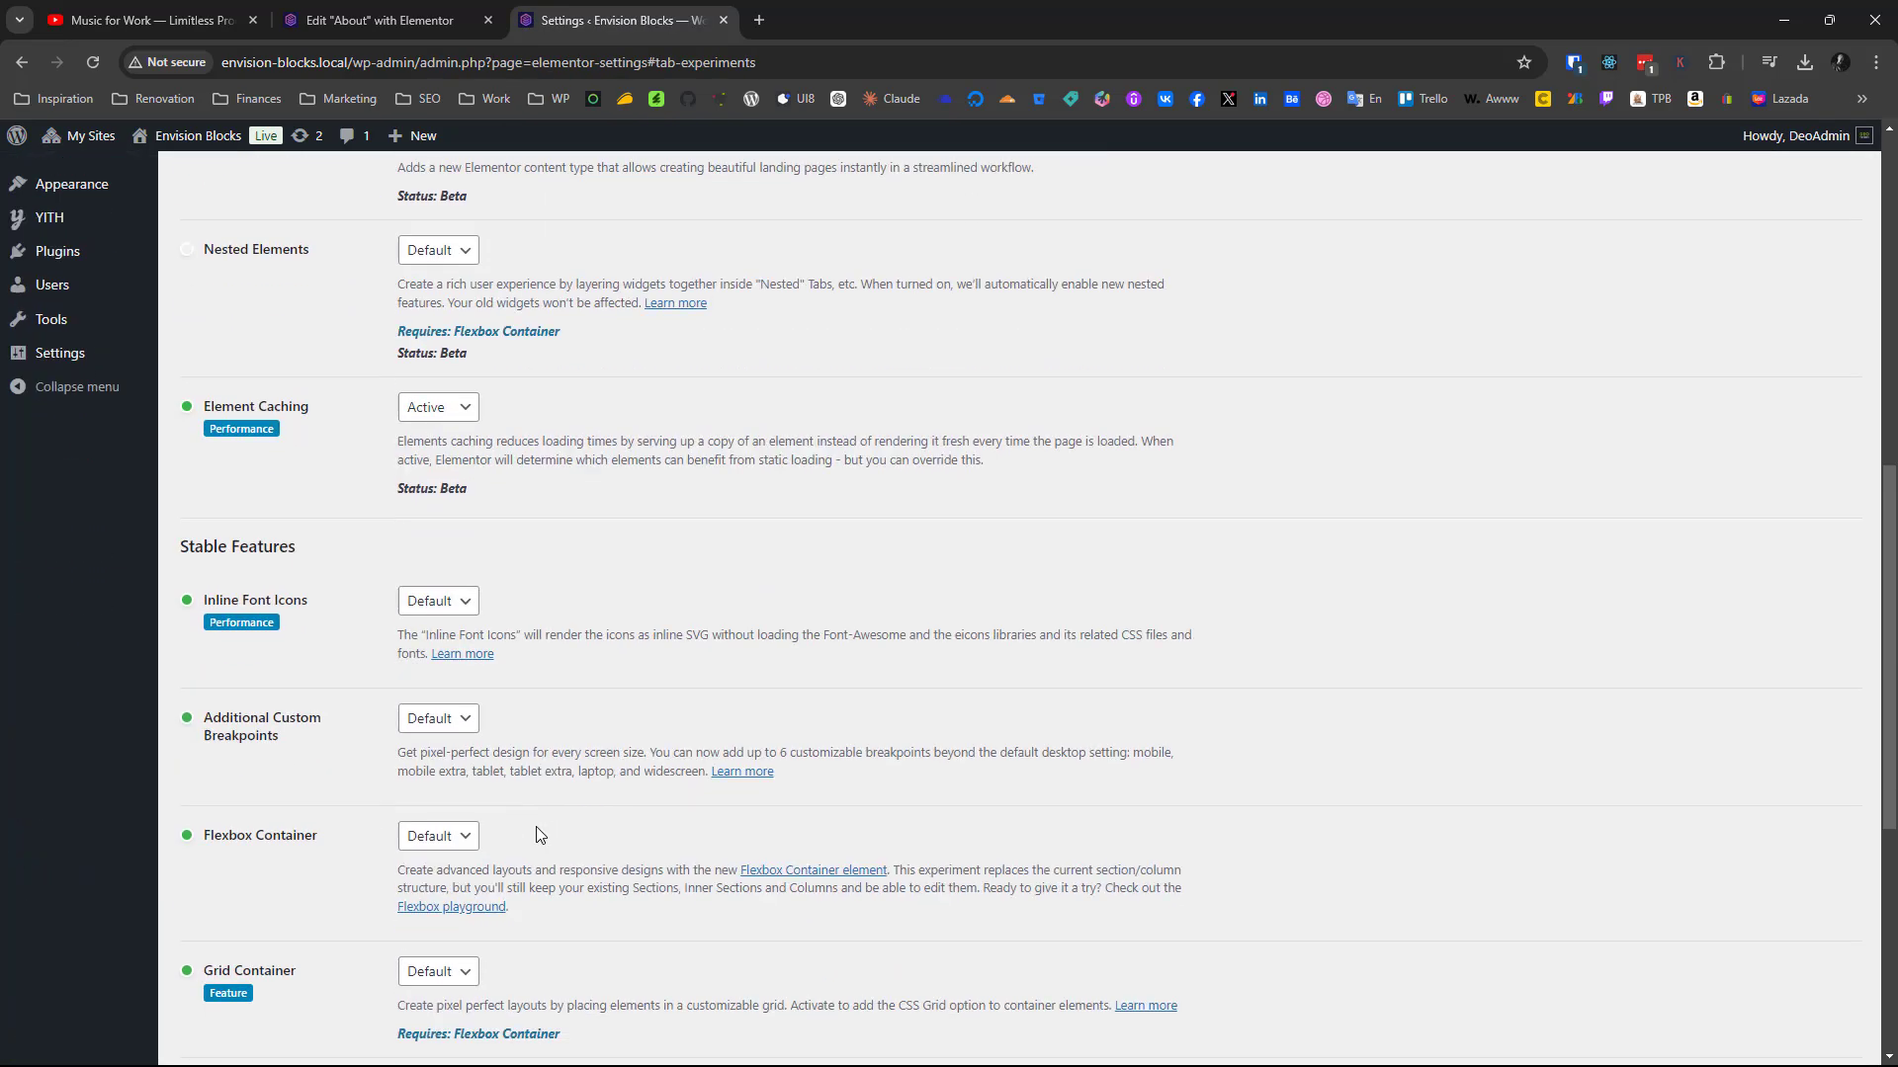
scroll(536, 826, "down", 4)
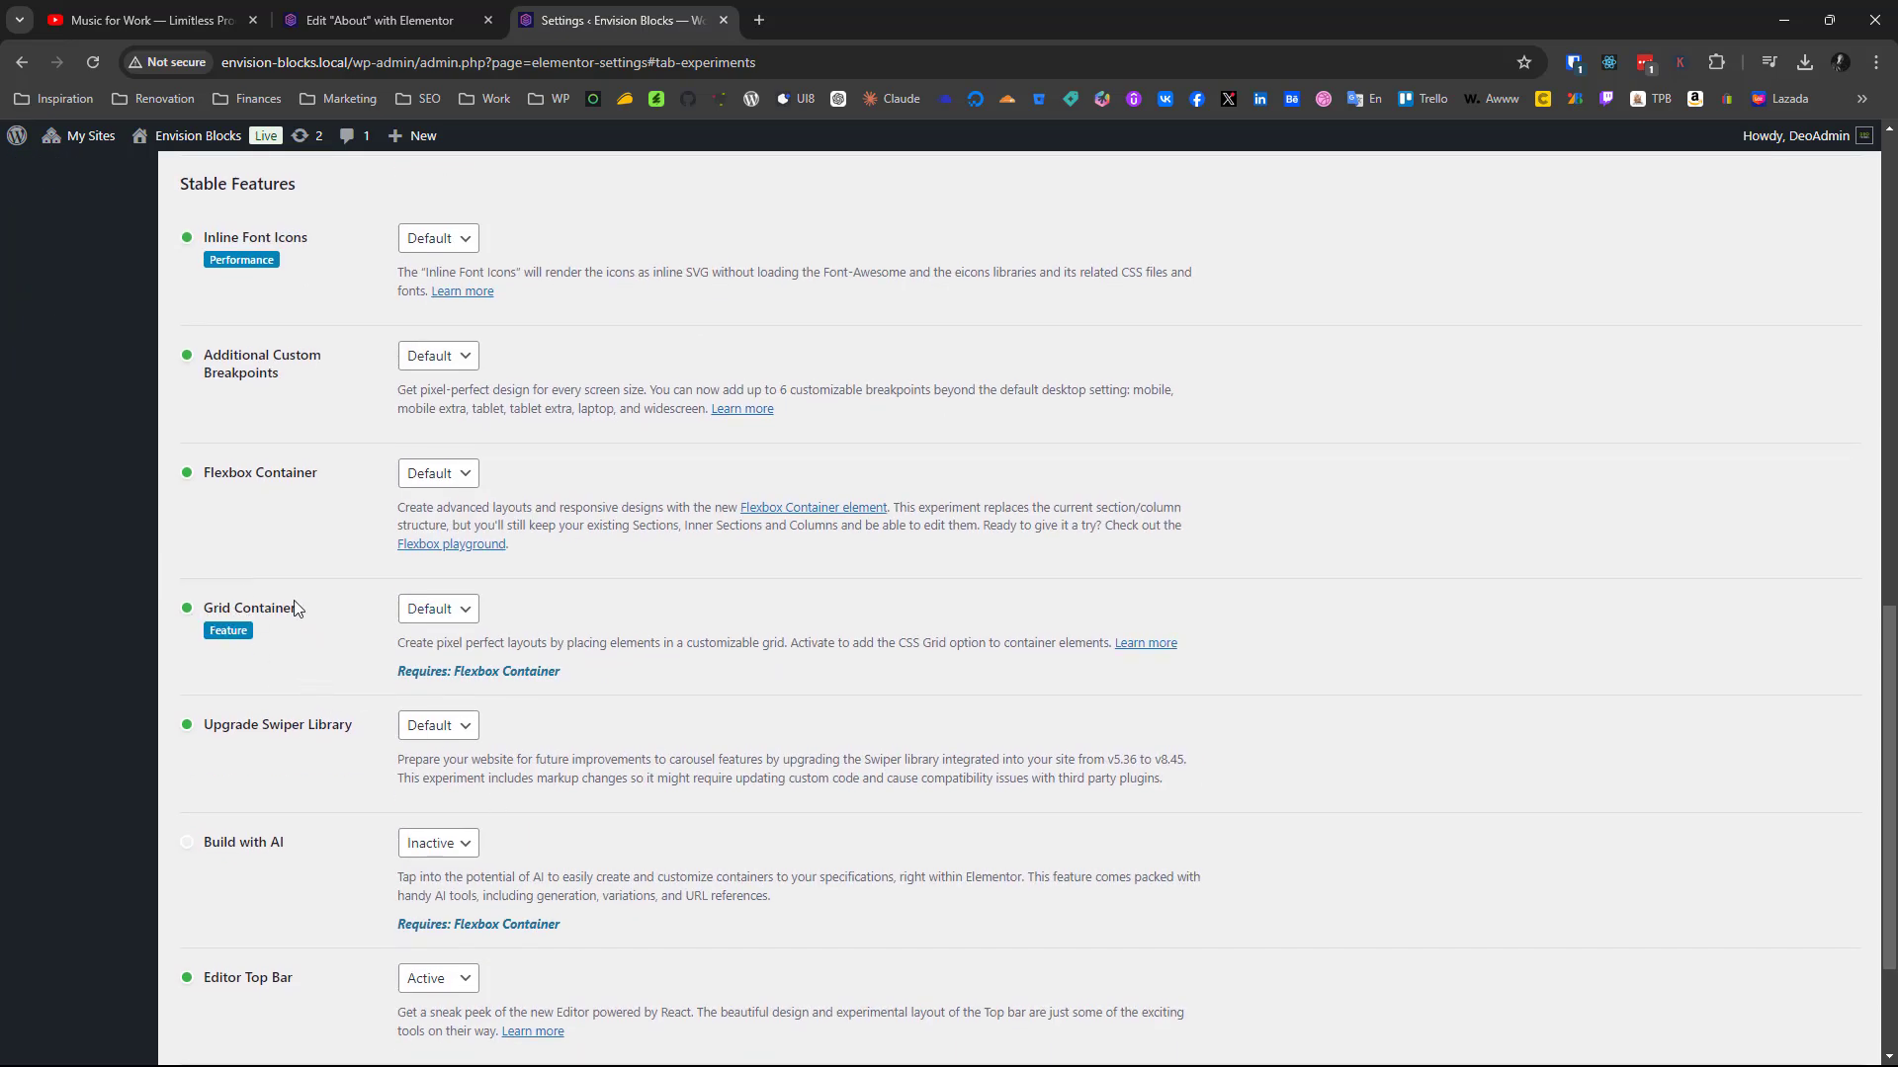
scroll(303, 605, "up", 13)
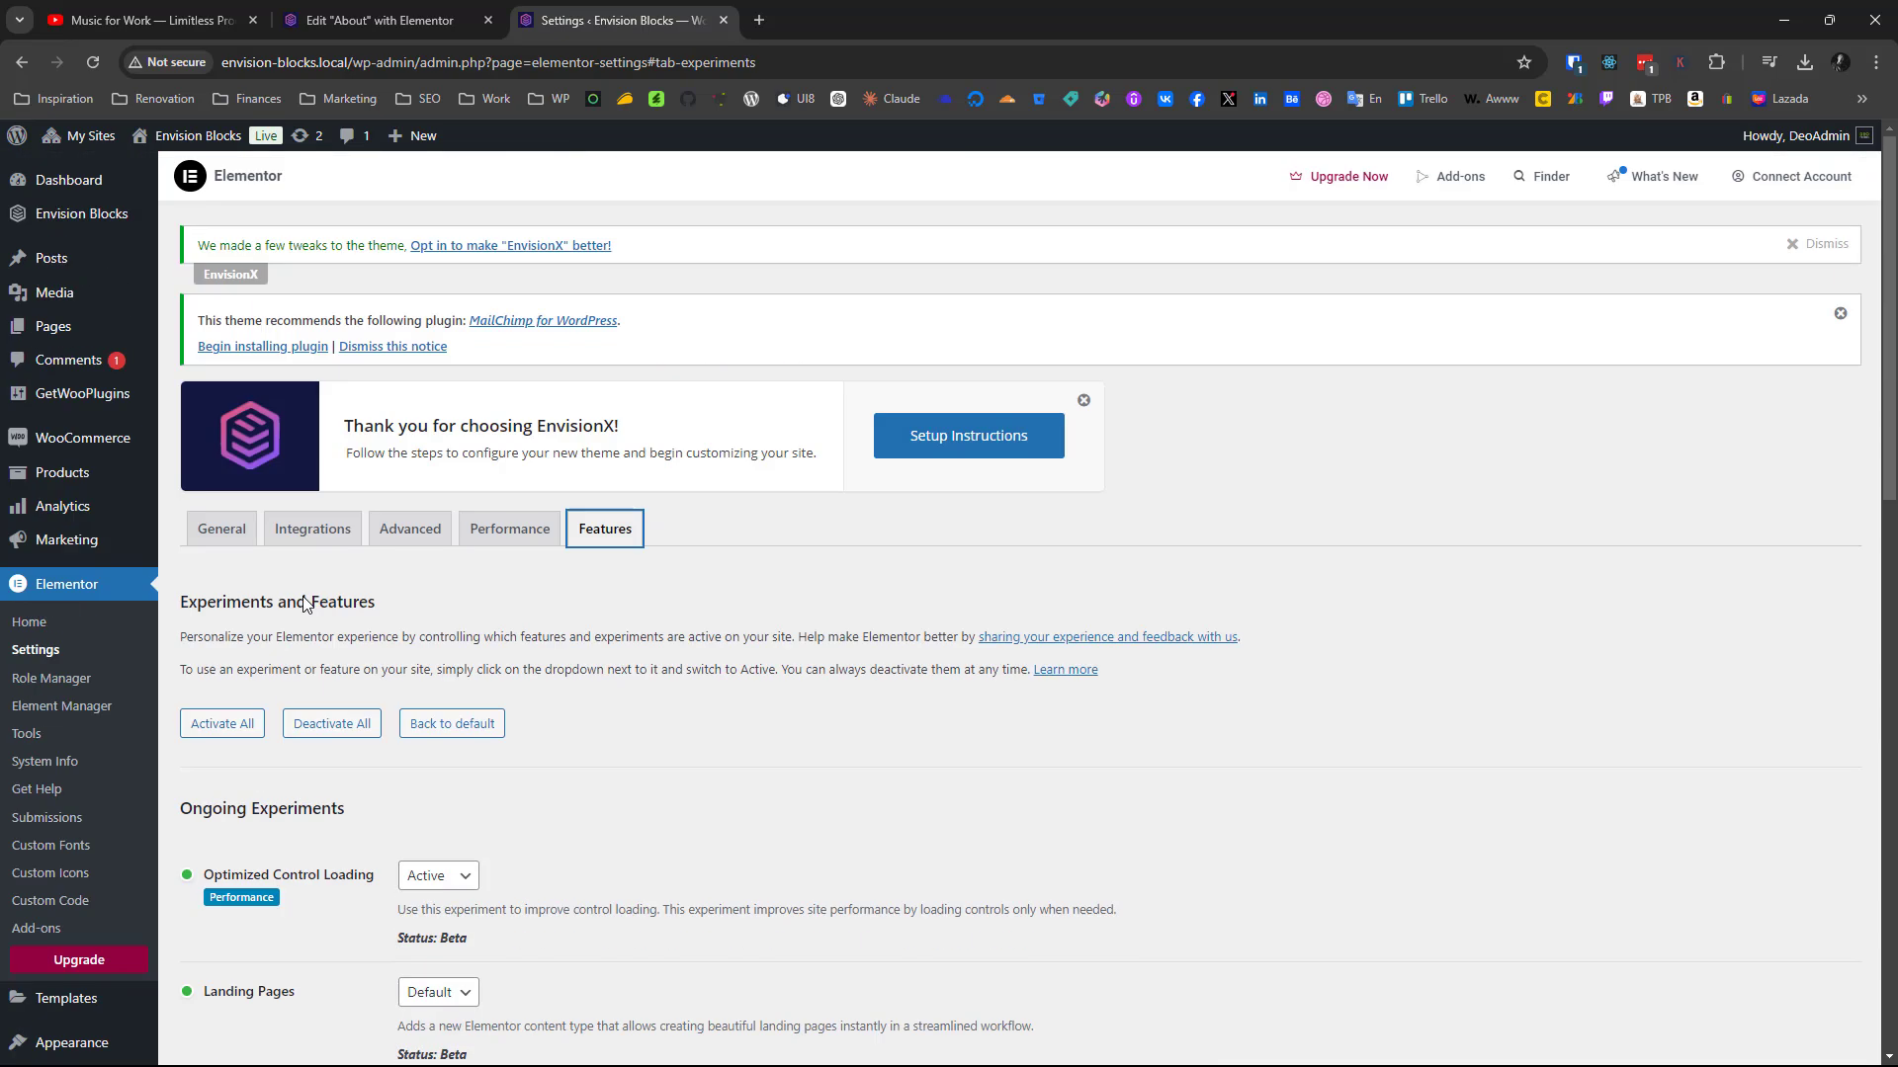
Open the Bento Grid page from the site's page list for editing with Elementor
left_click(52, 326)
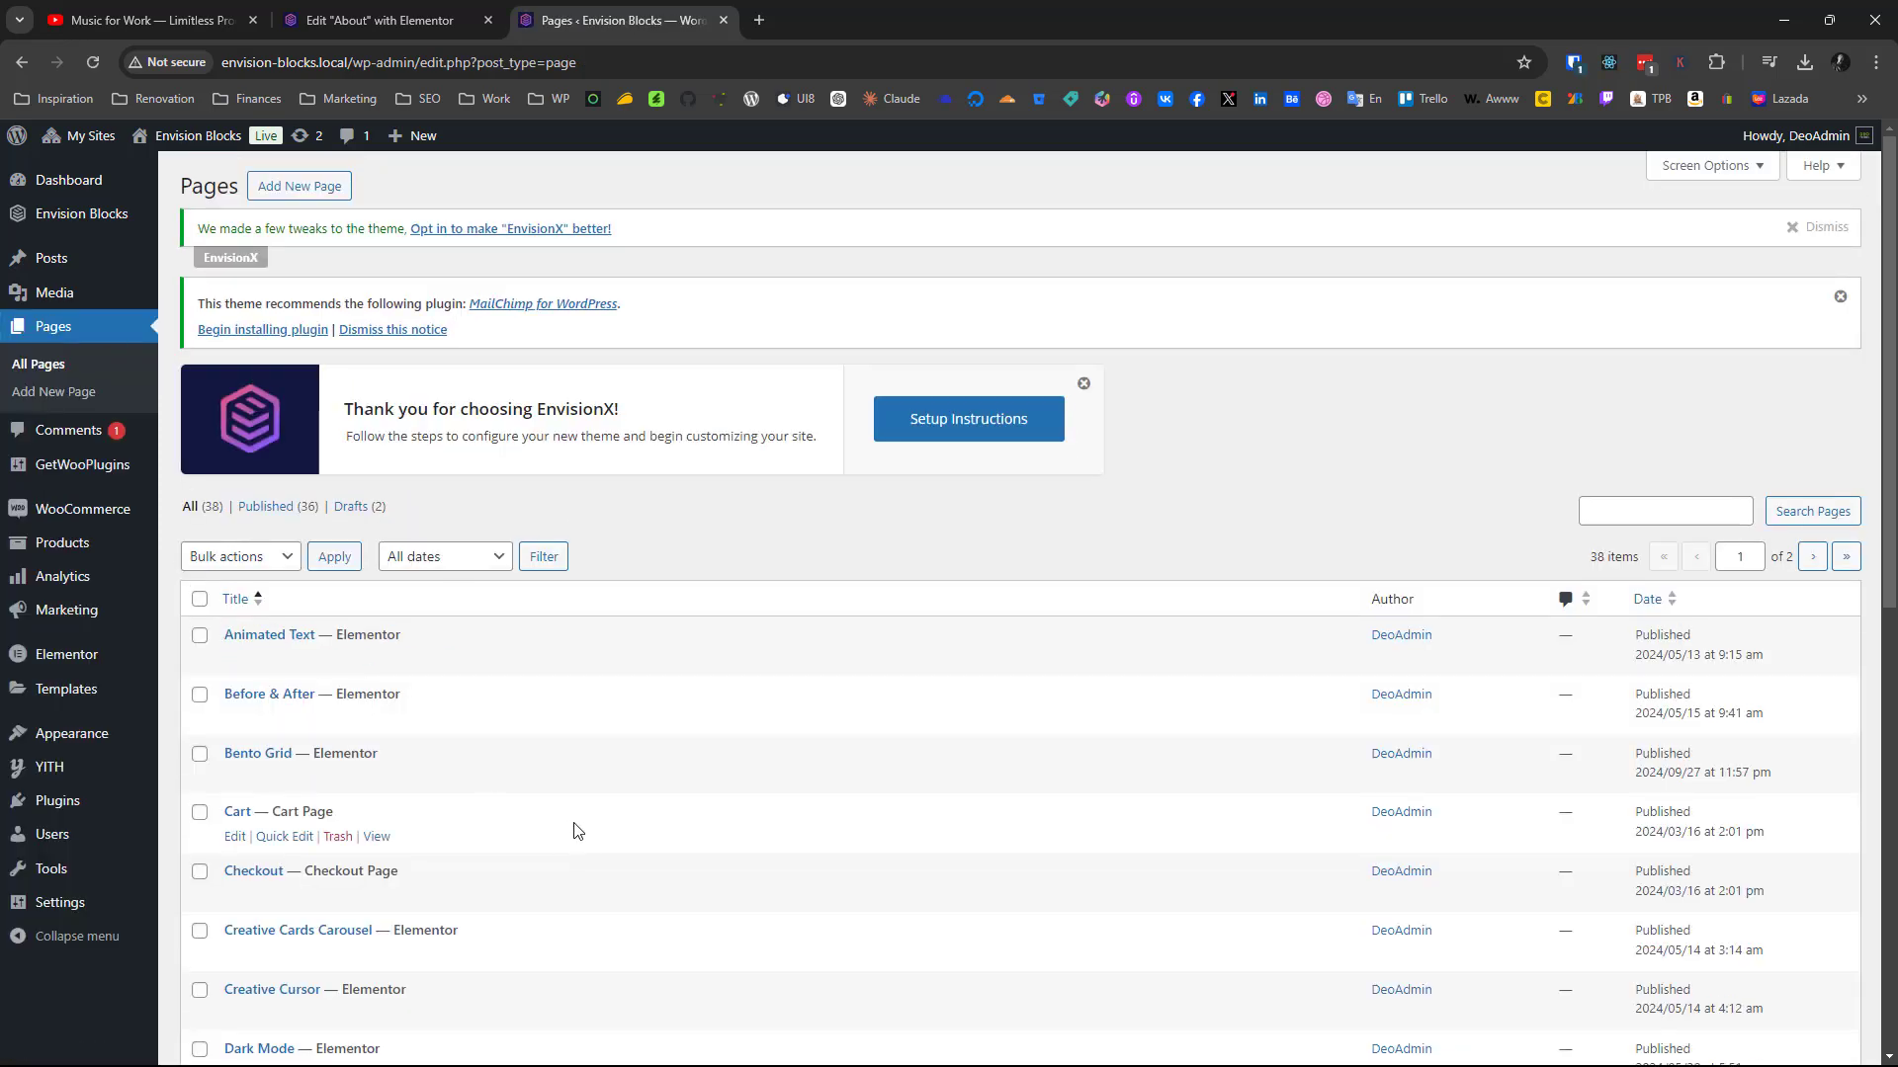
left_click(473, 779)
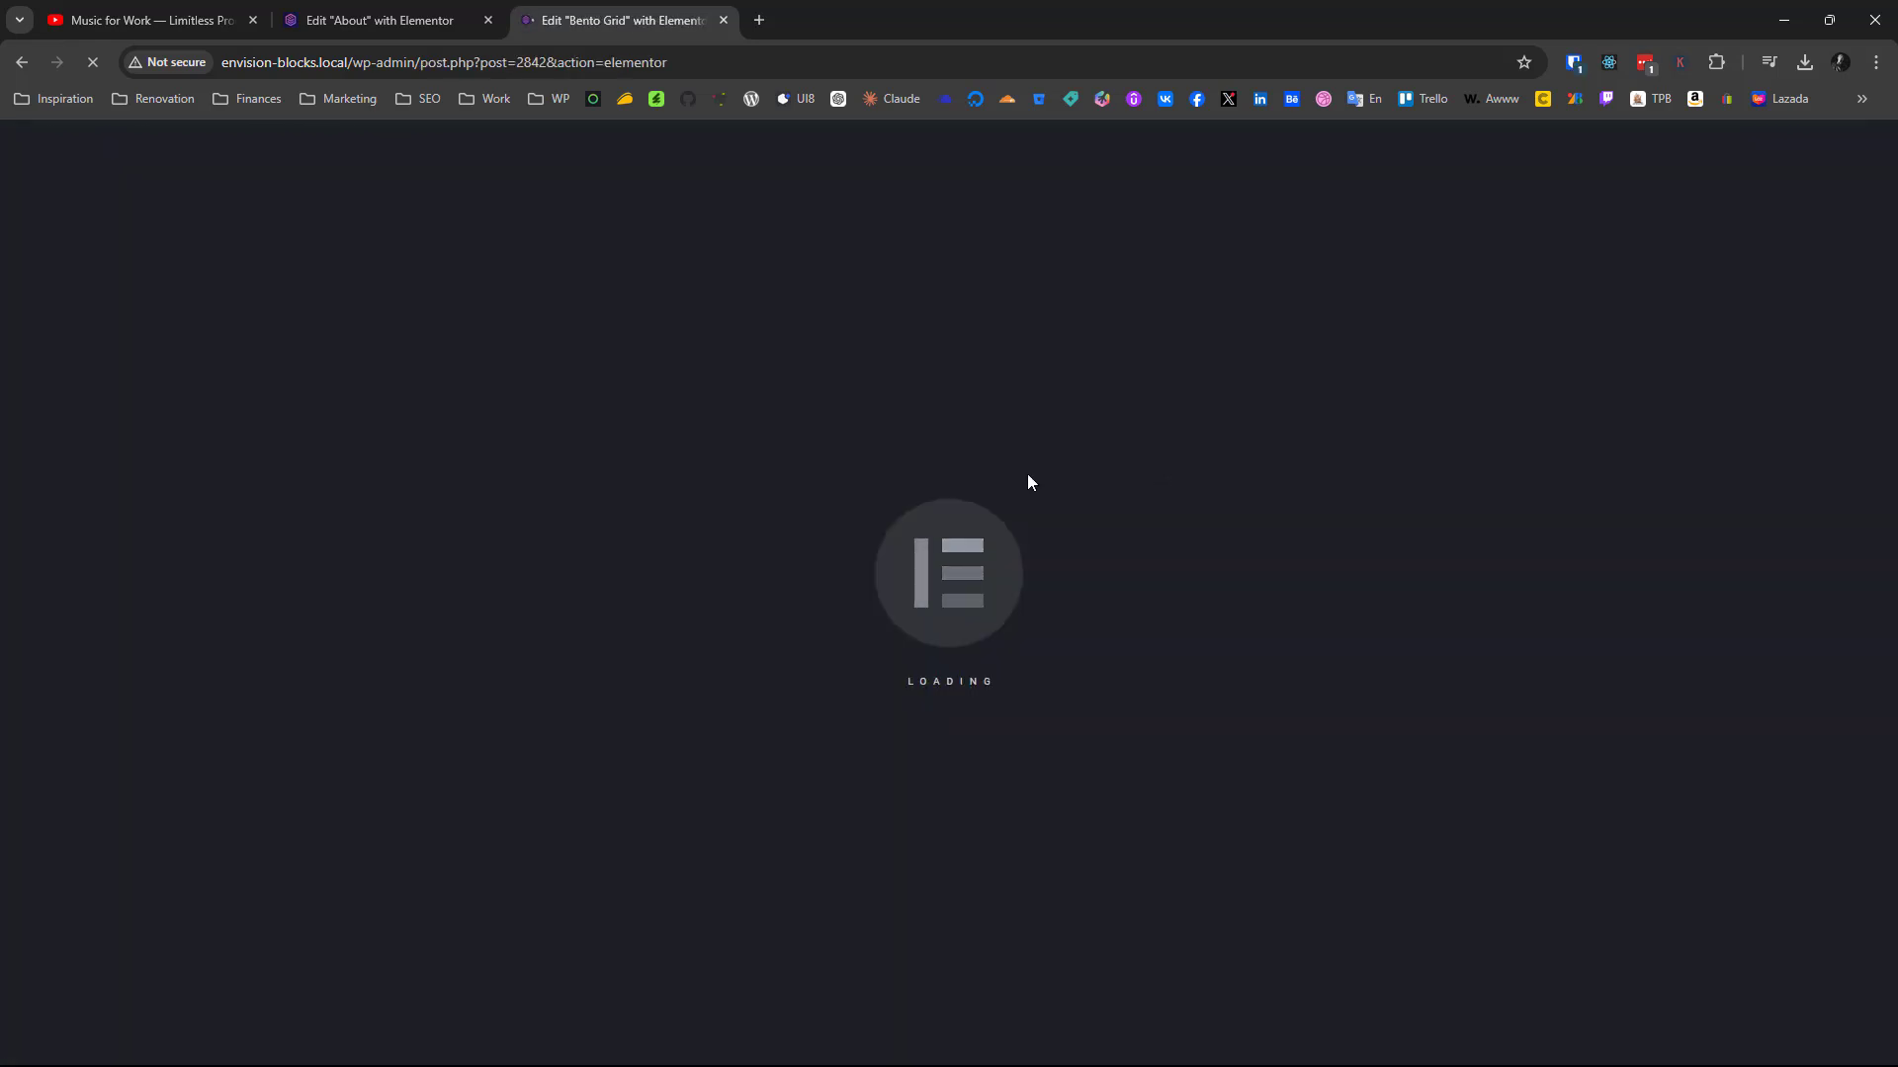
key("alt+Tab")
key("Escape")
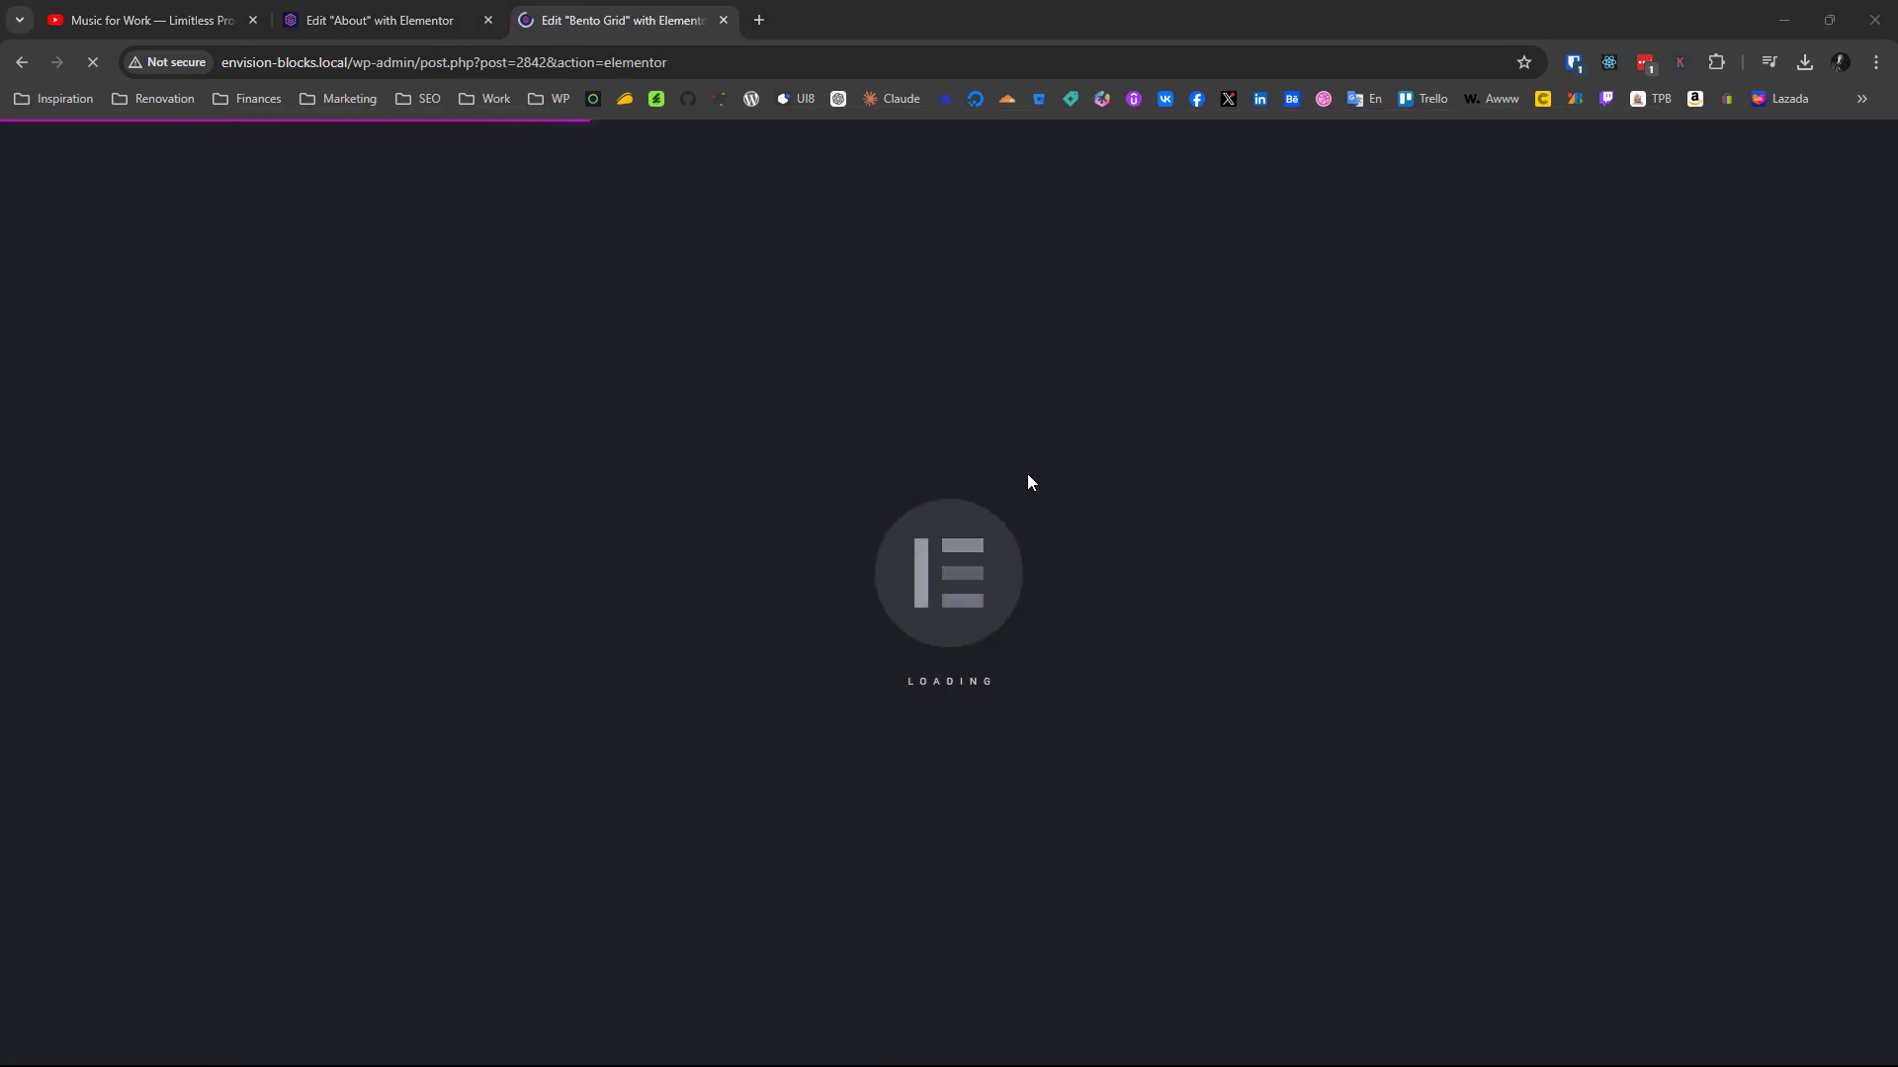
key("alt+Tab")
key("alt+Tab")
key("alt+Tab")
key("Escape")
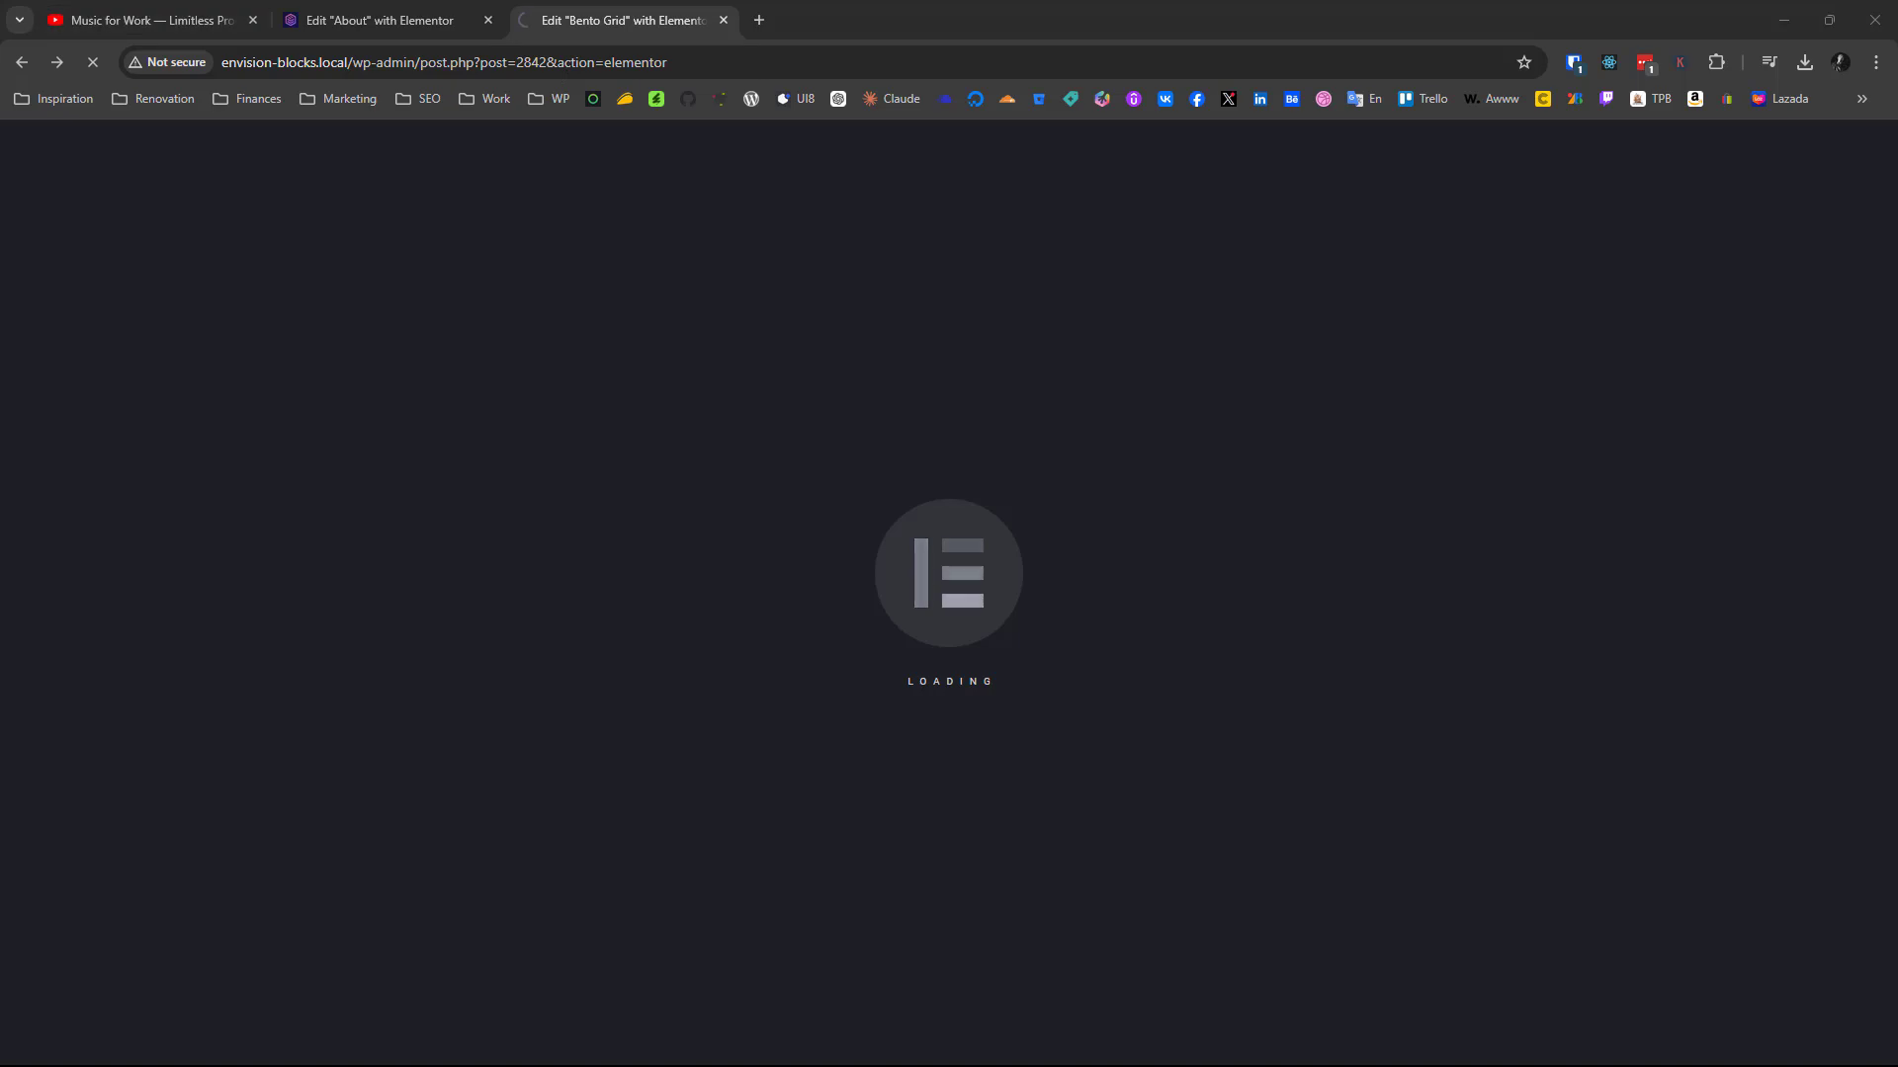
key("alt+Tab")
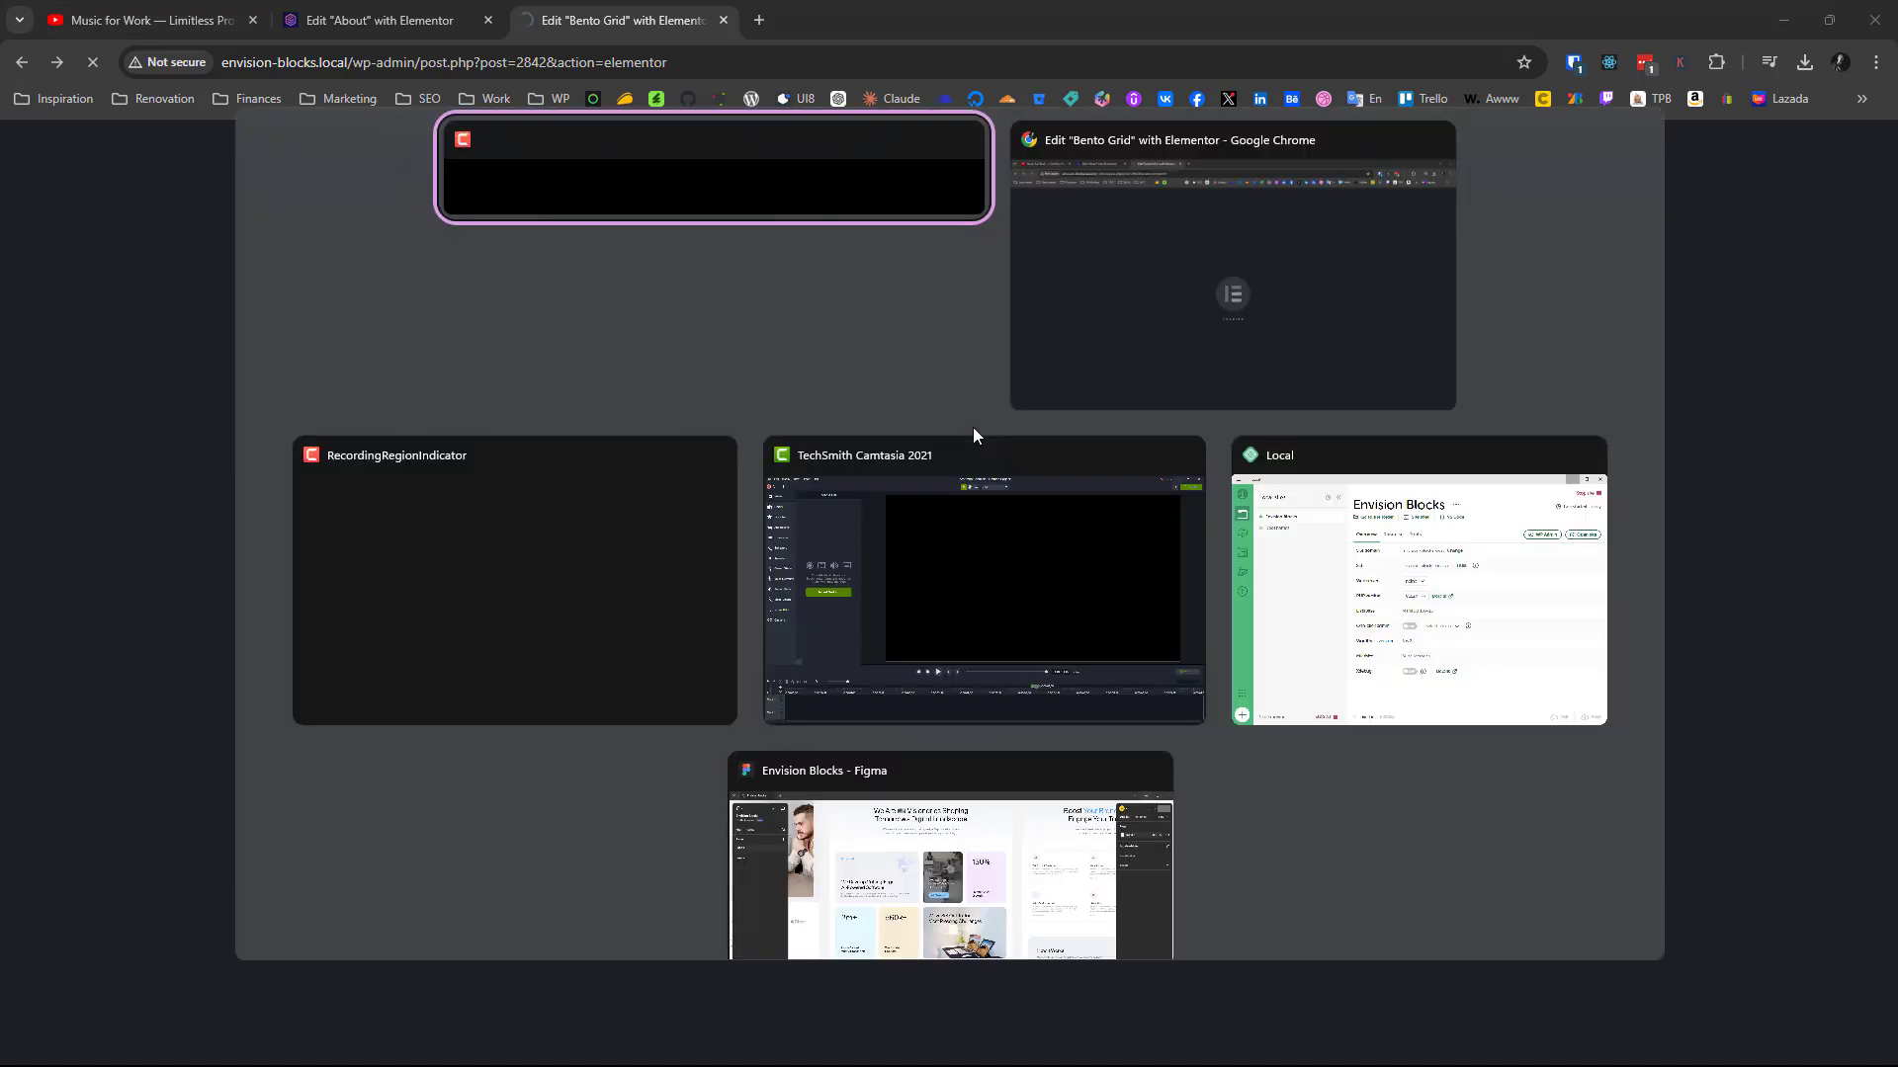
key("Tab")
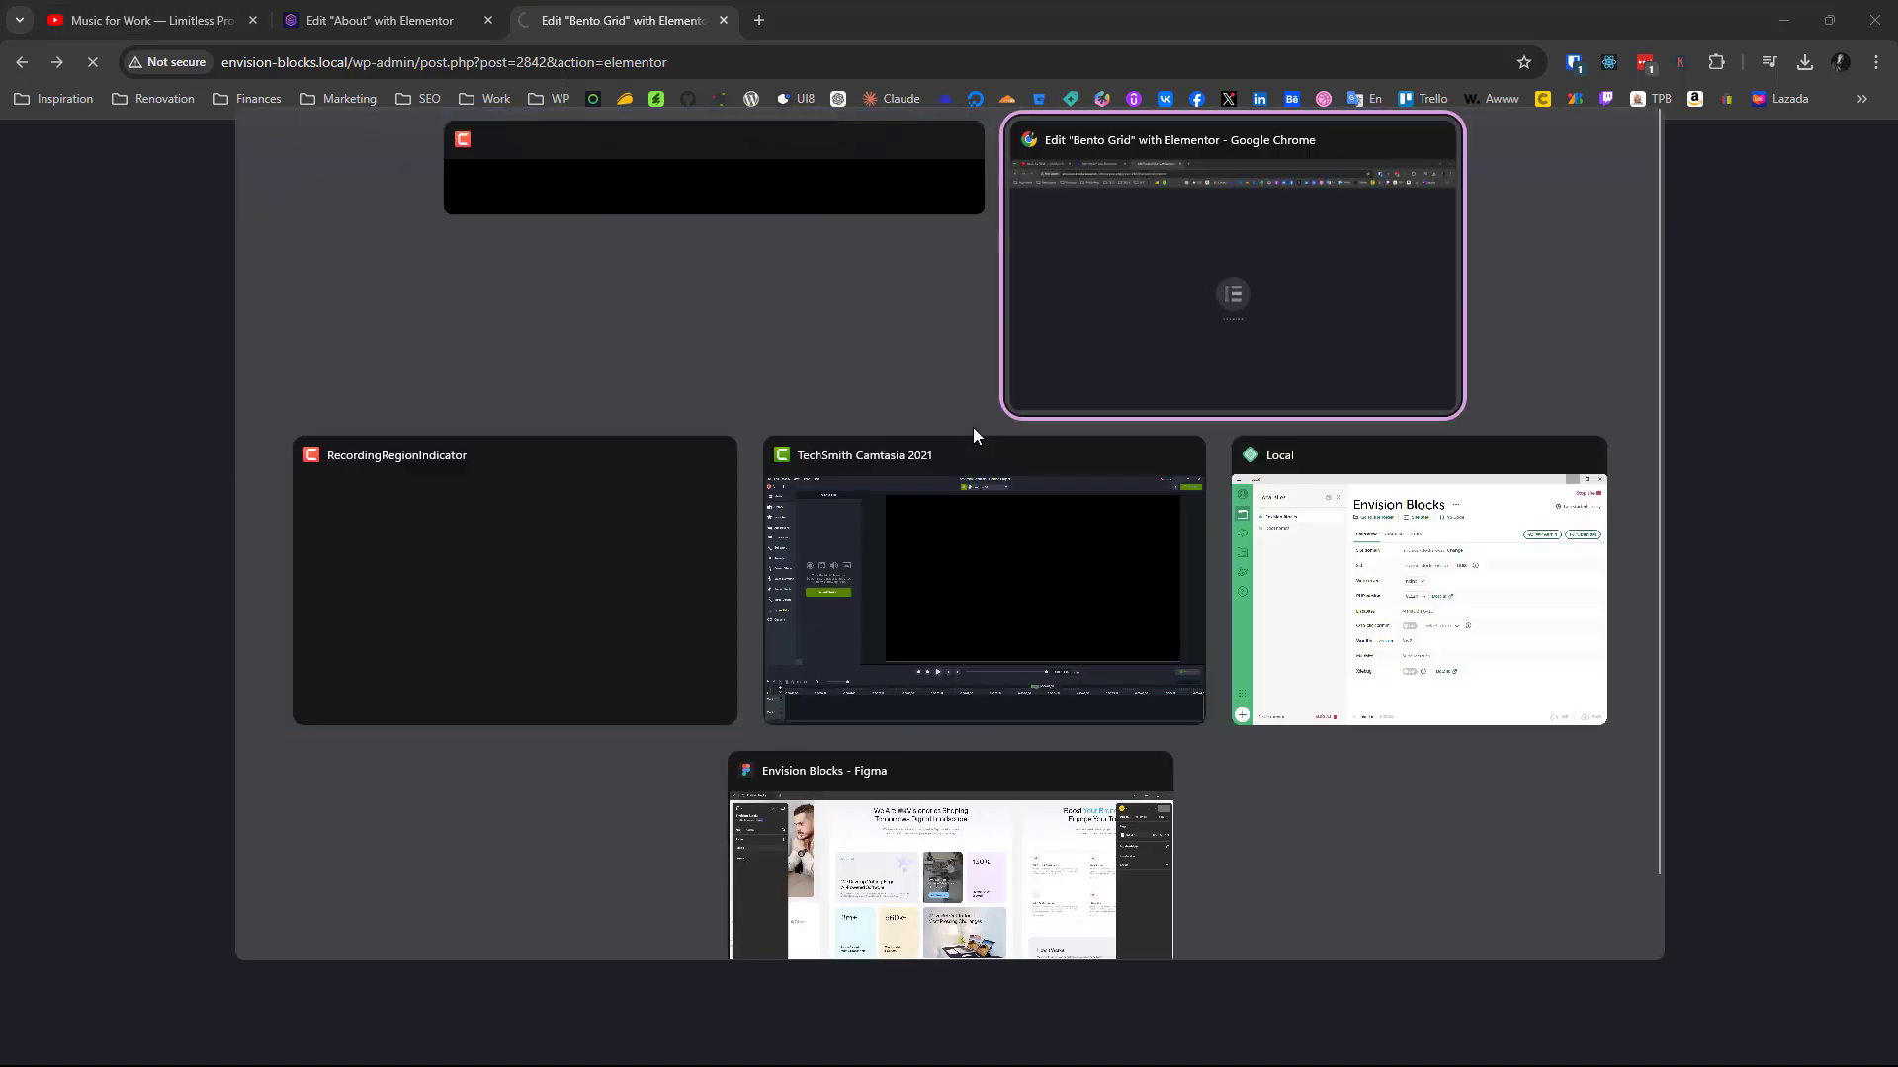
key("alt+shift+Tab")
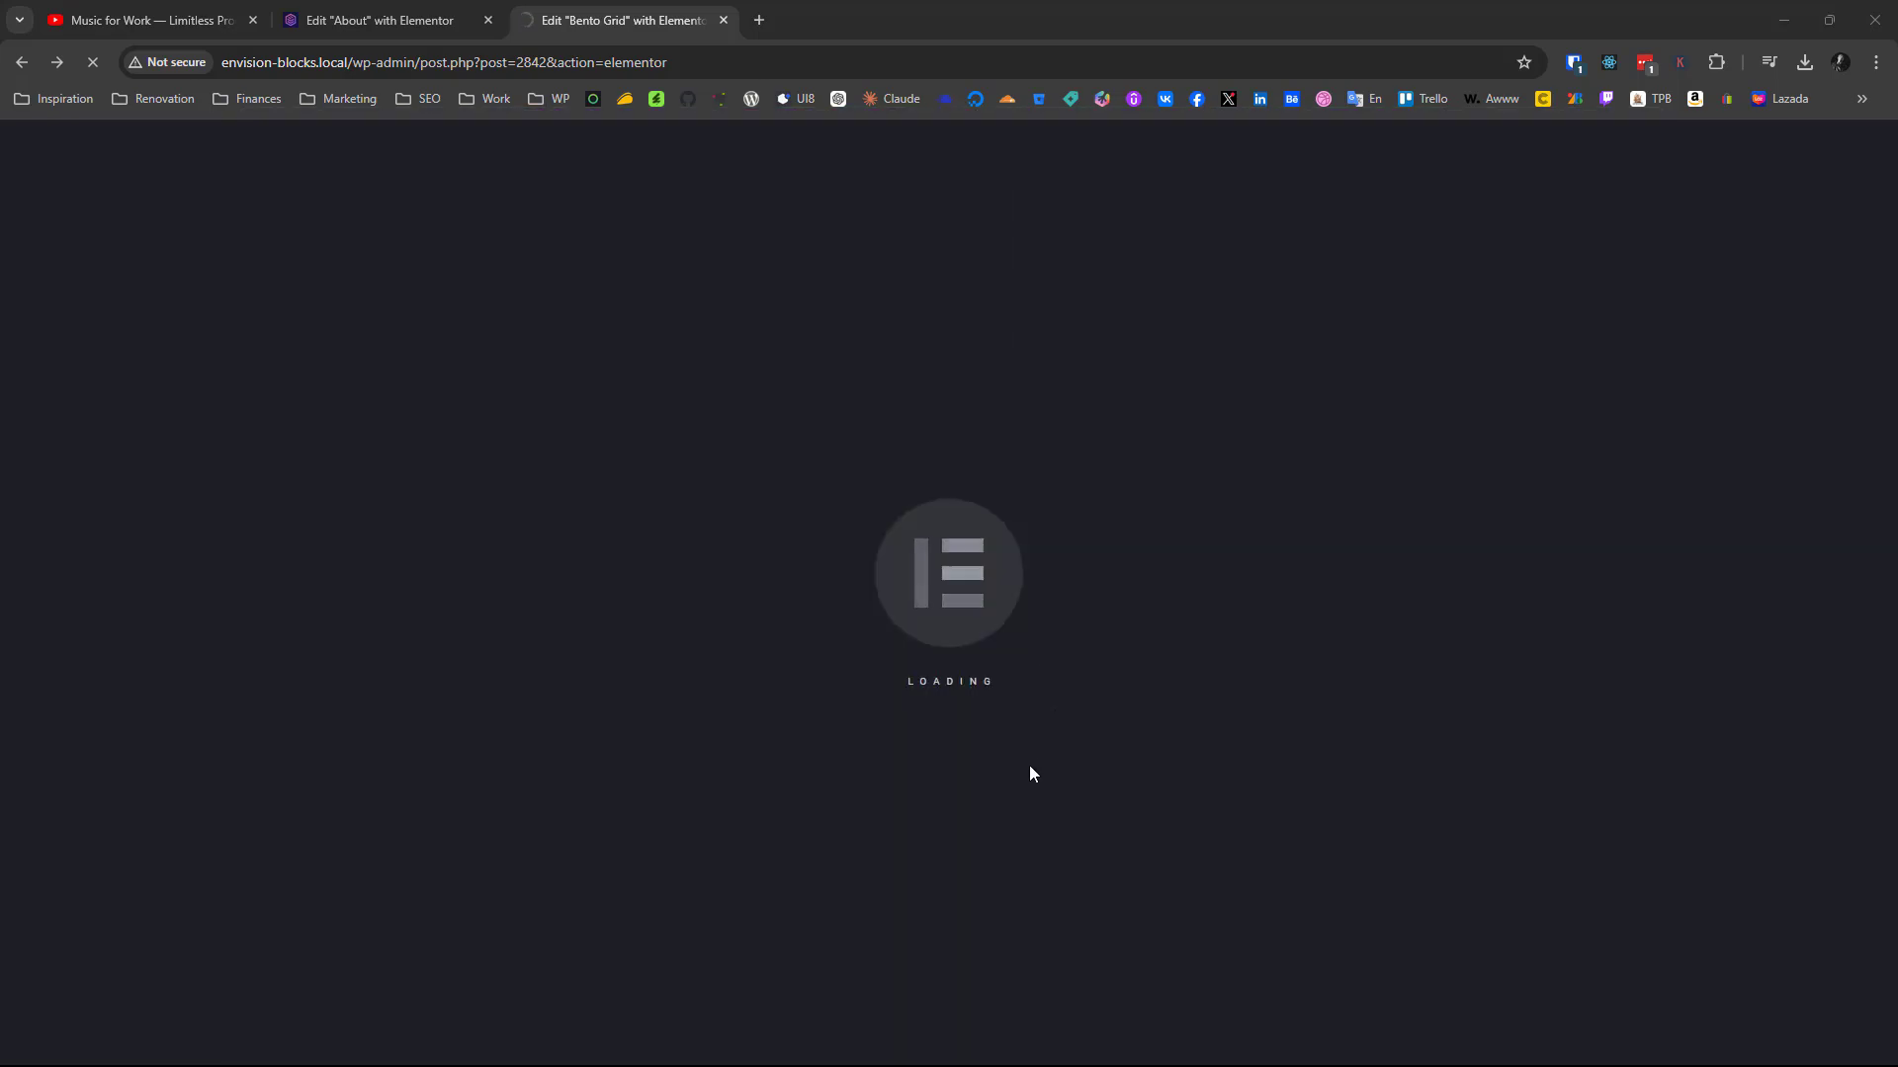
Return to the page list and reopen the Bento Grid page in the Elementor editor
key("alt+Left")
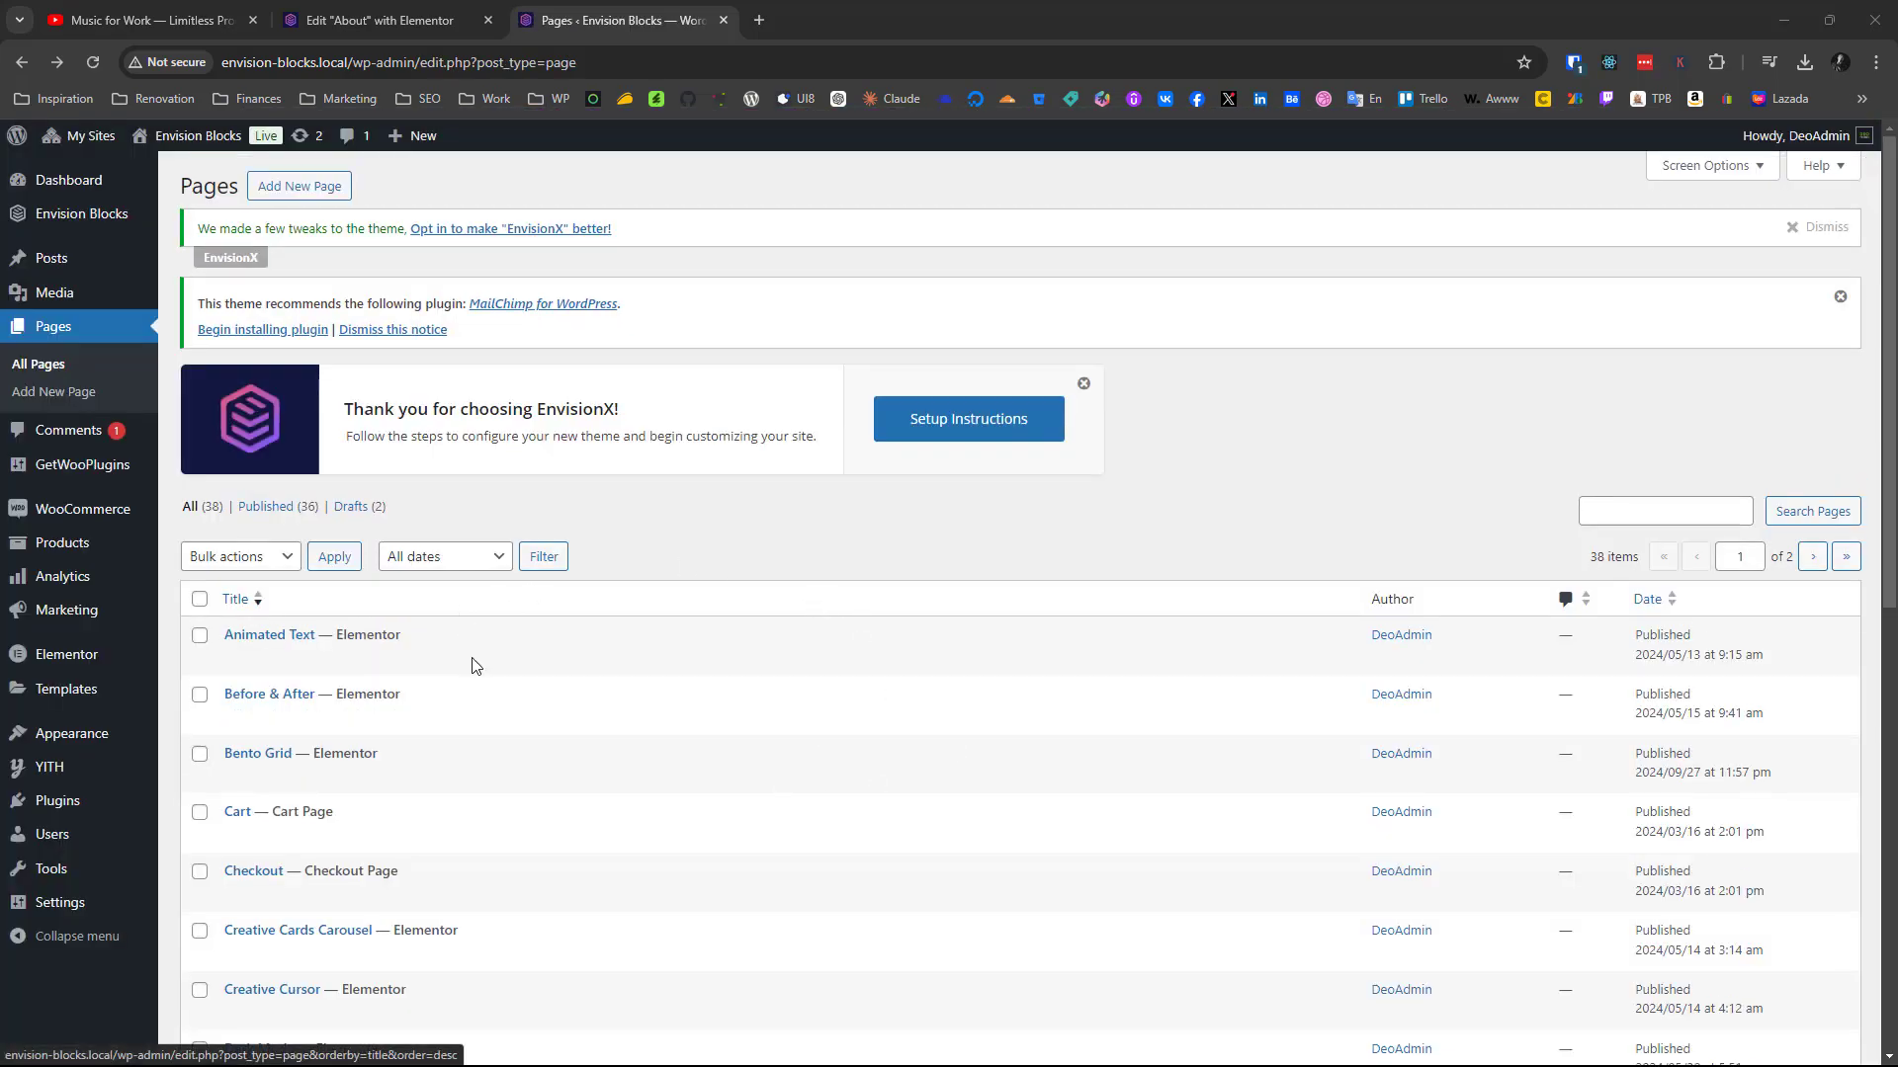
left_click(465, 777)
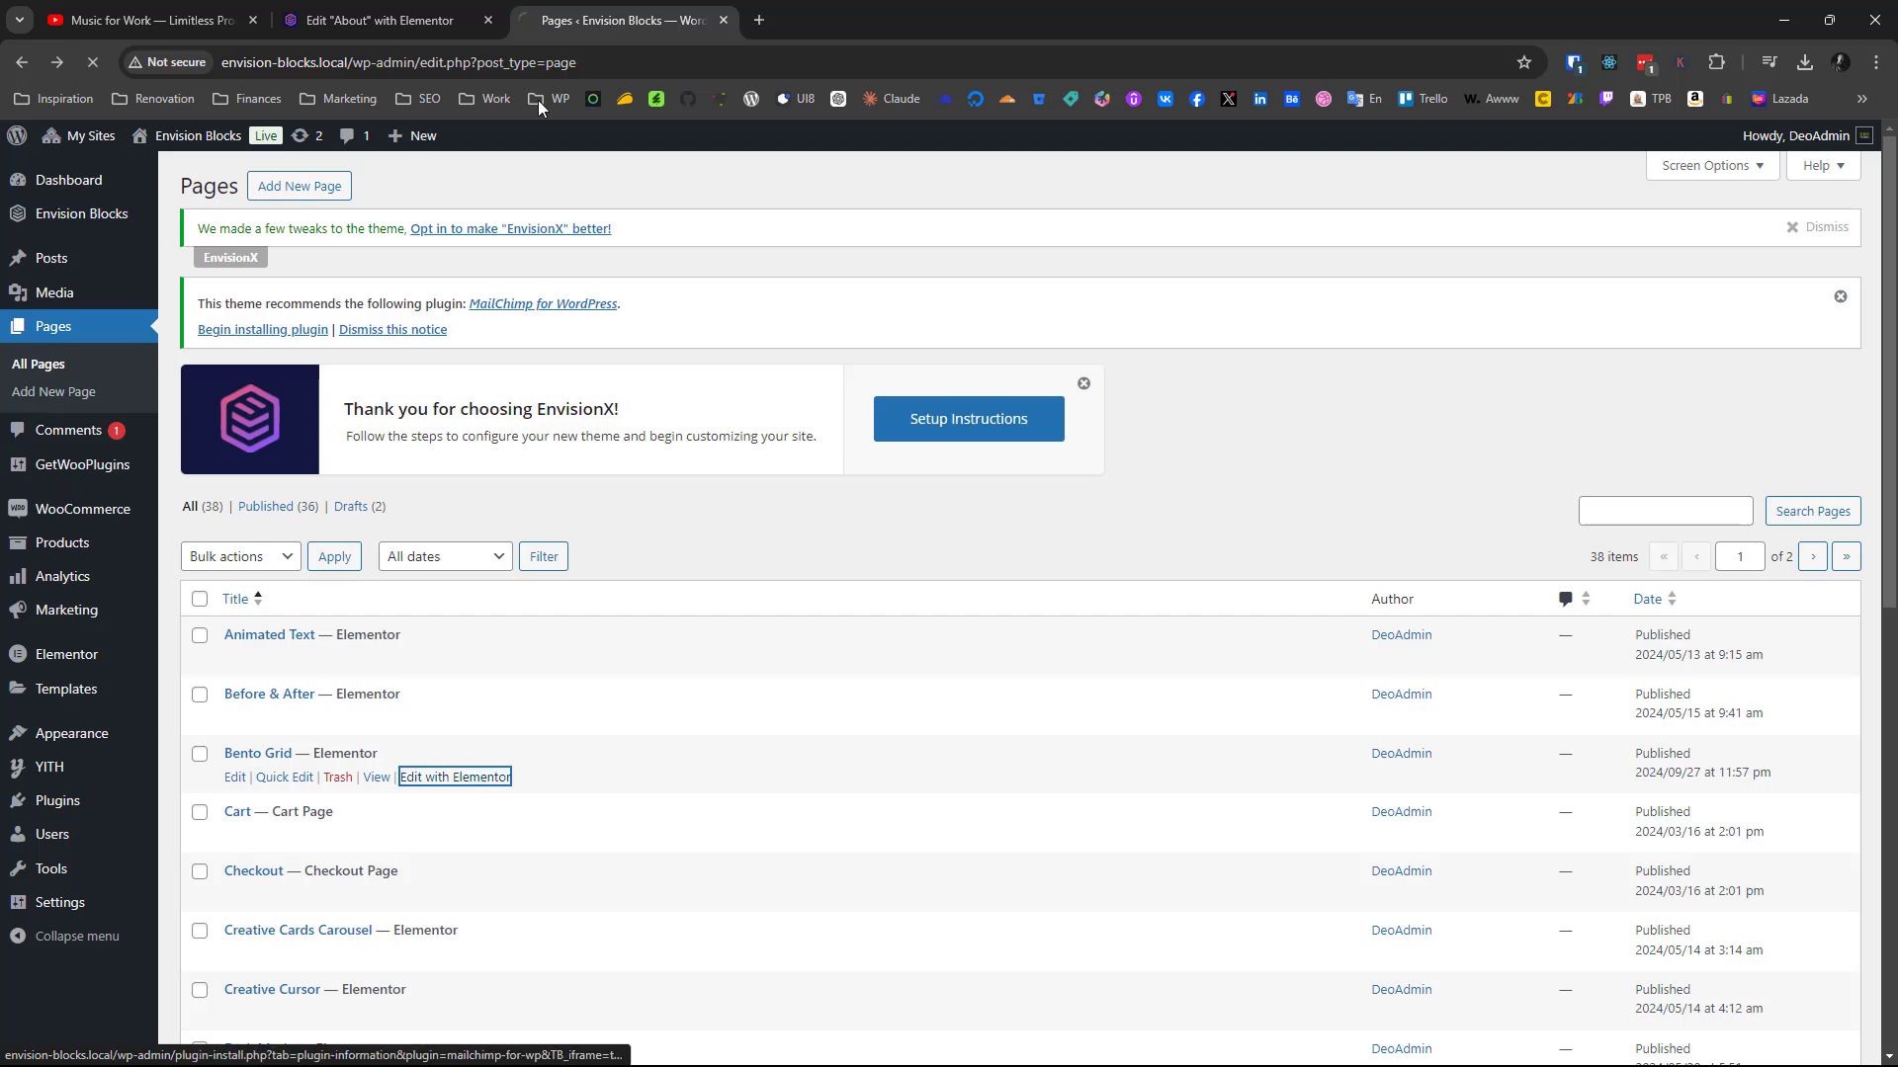
Examine the arrangement of the bento grid cards on the About page open in the other tab
left_click(339, 8)
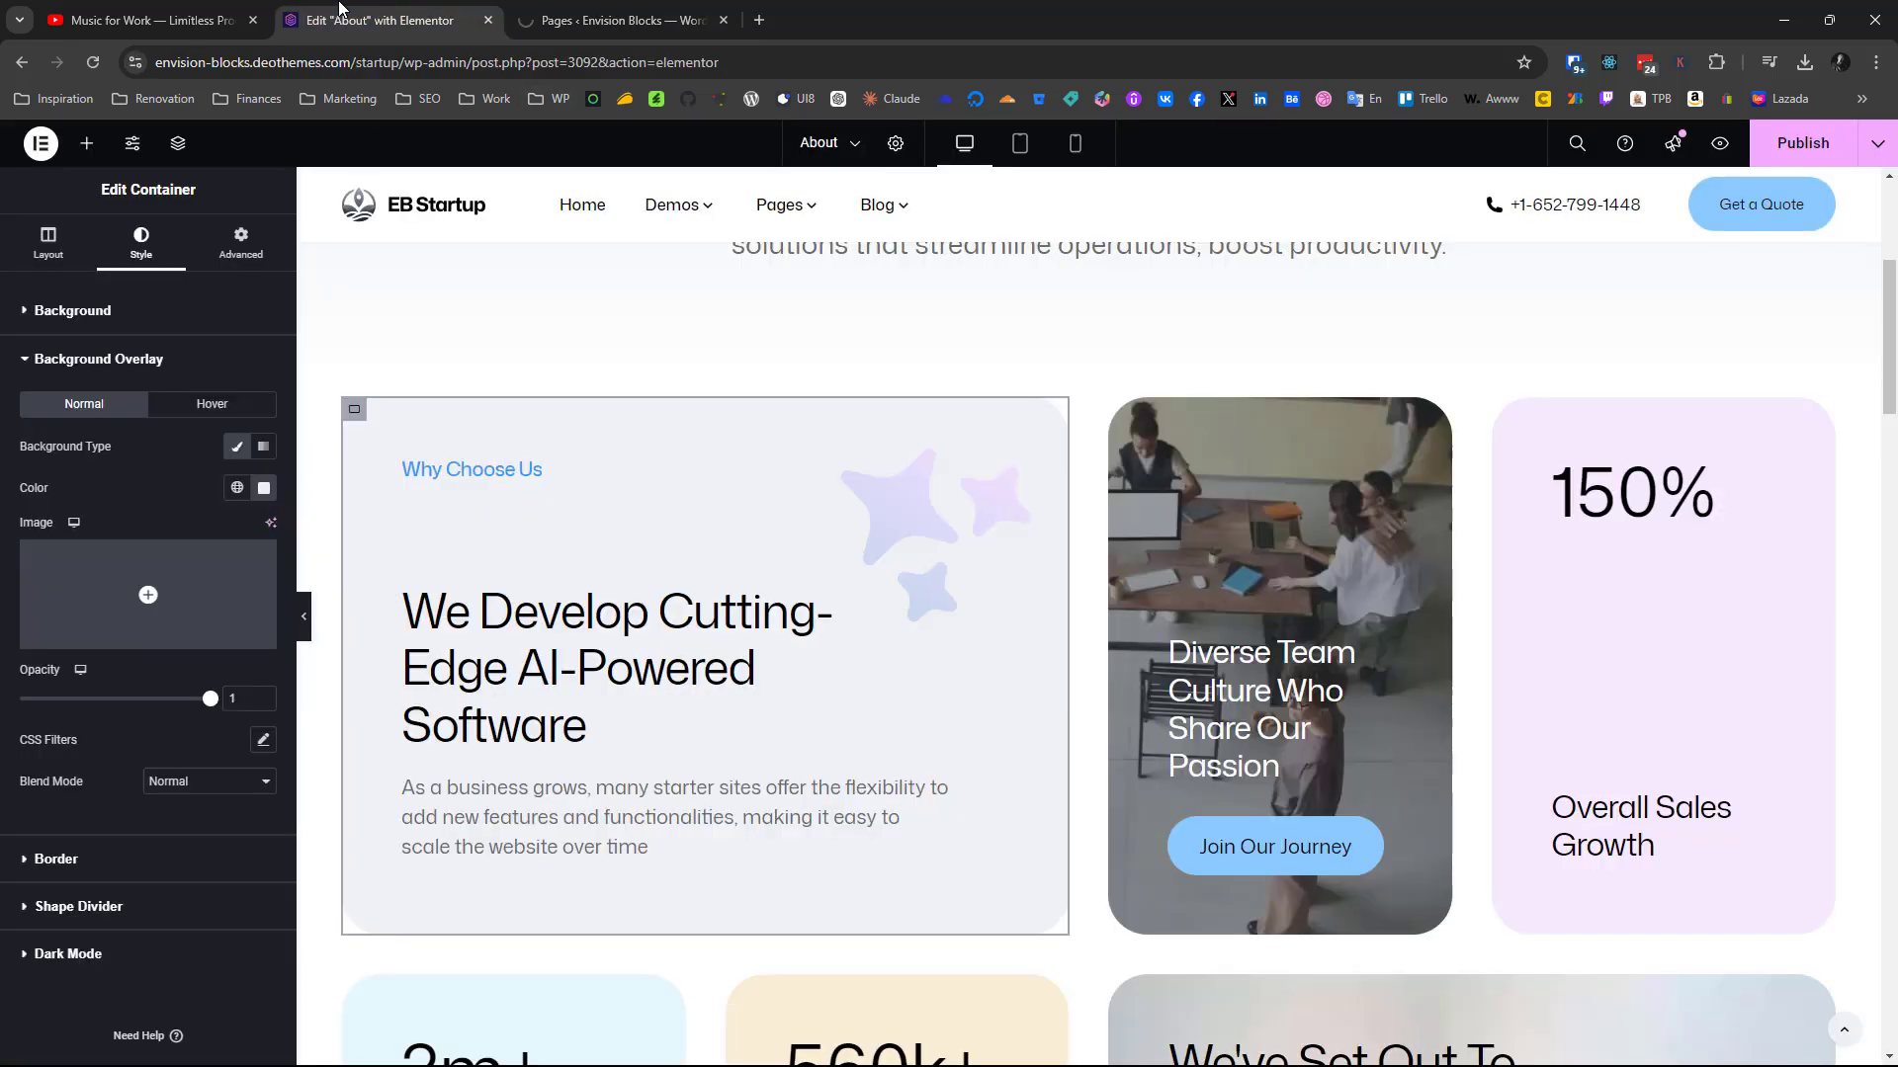
scroll(814, 245, "down", 5)
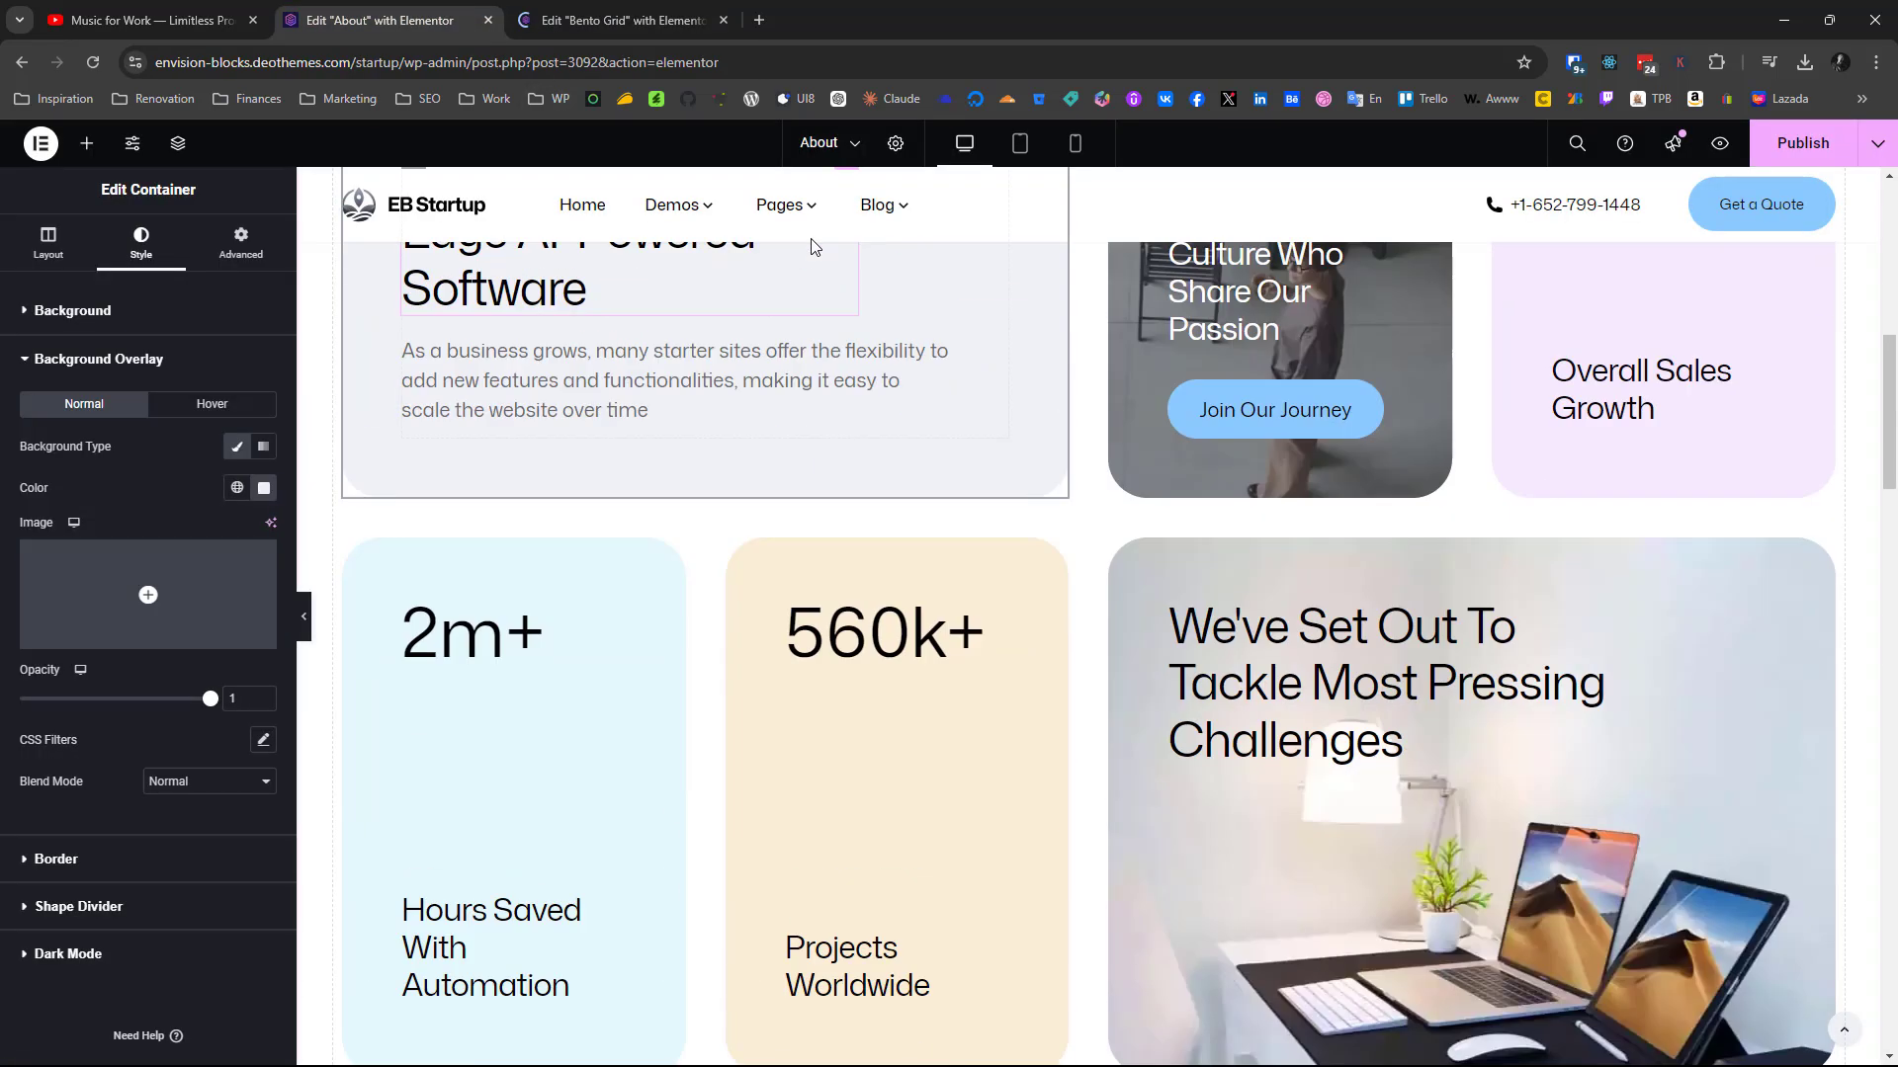
scroll(811, 245, "down", 2)
scroll(810, 245, "up", 8)
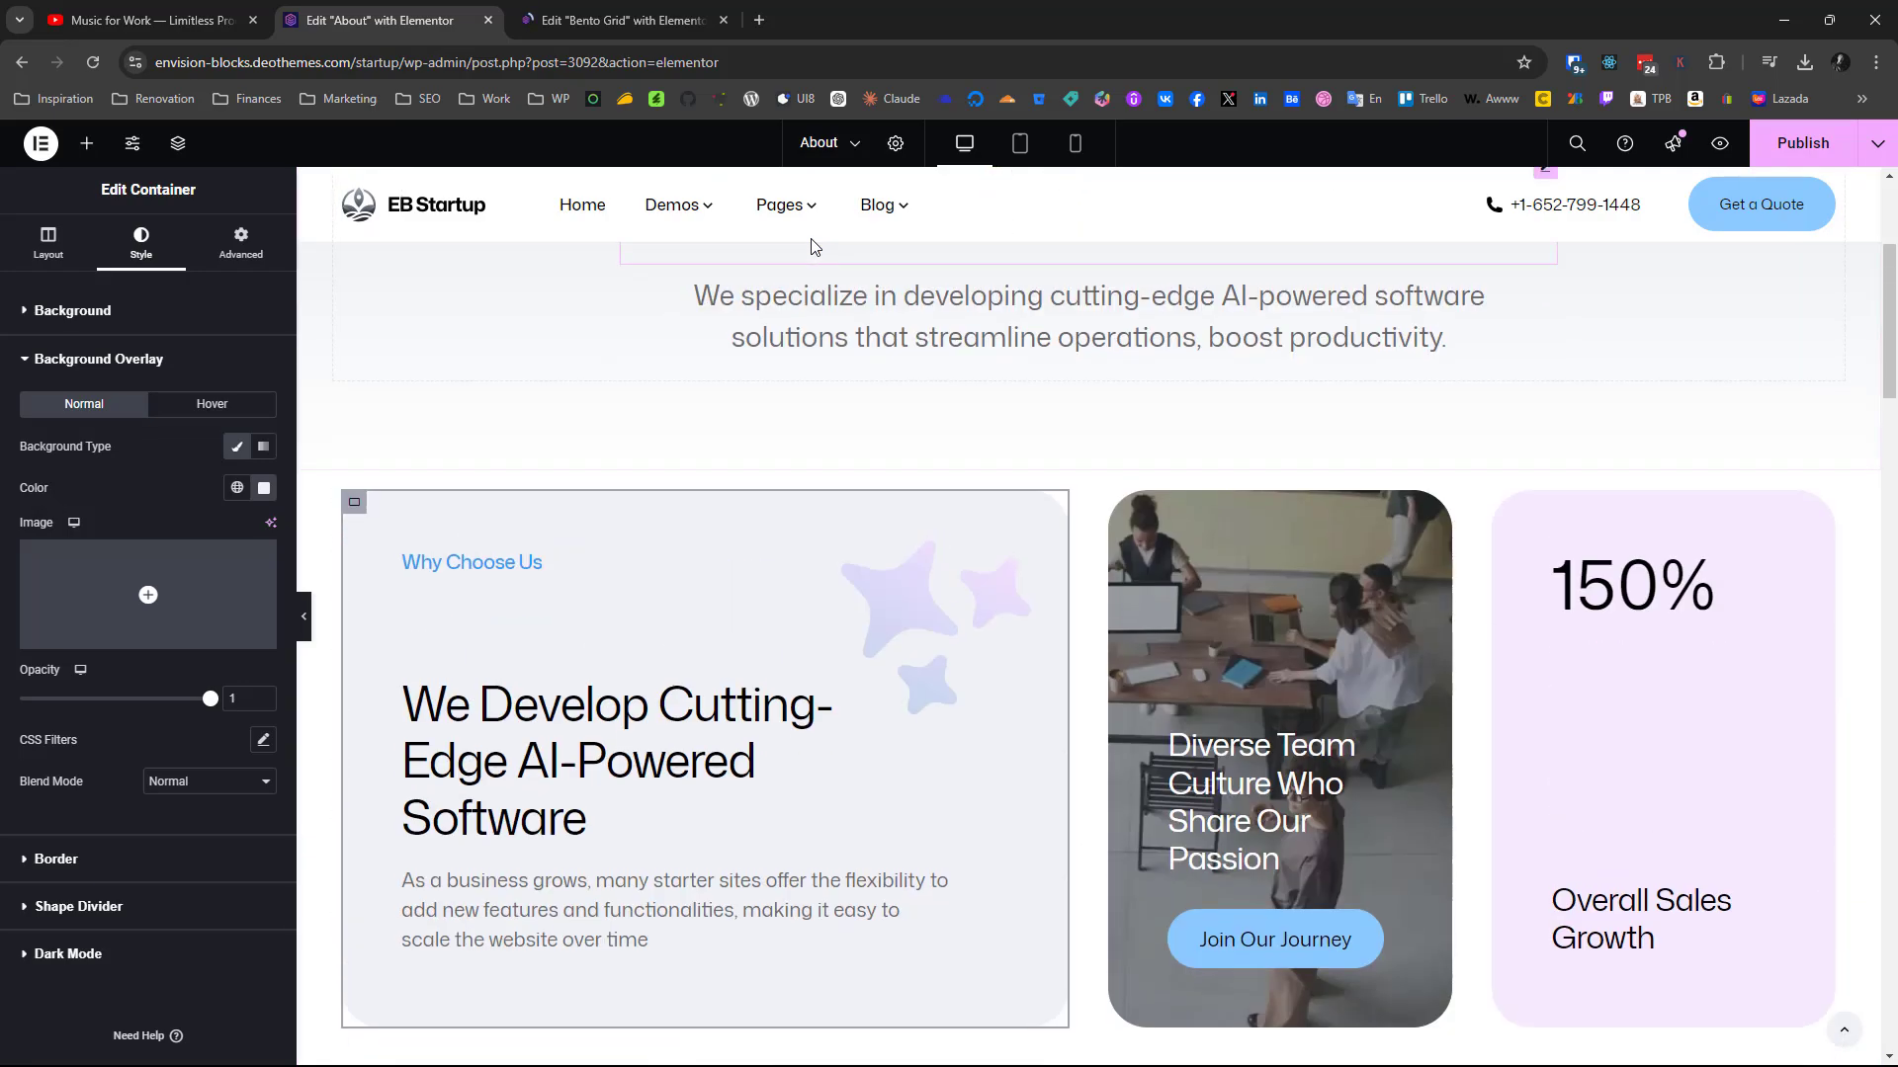
scroll(812, 245, "down", 3)
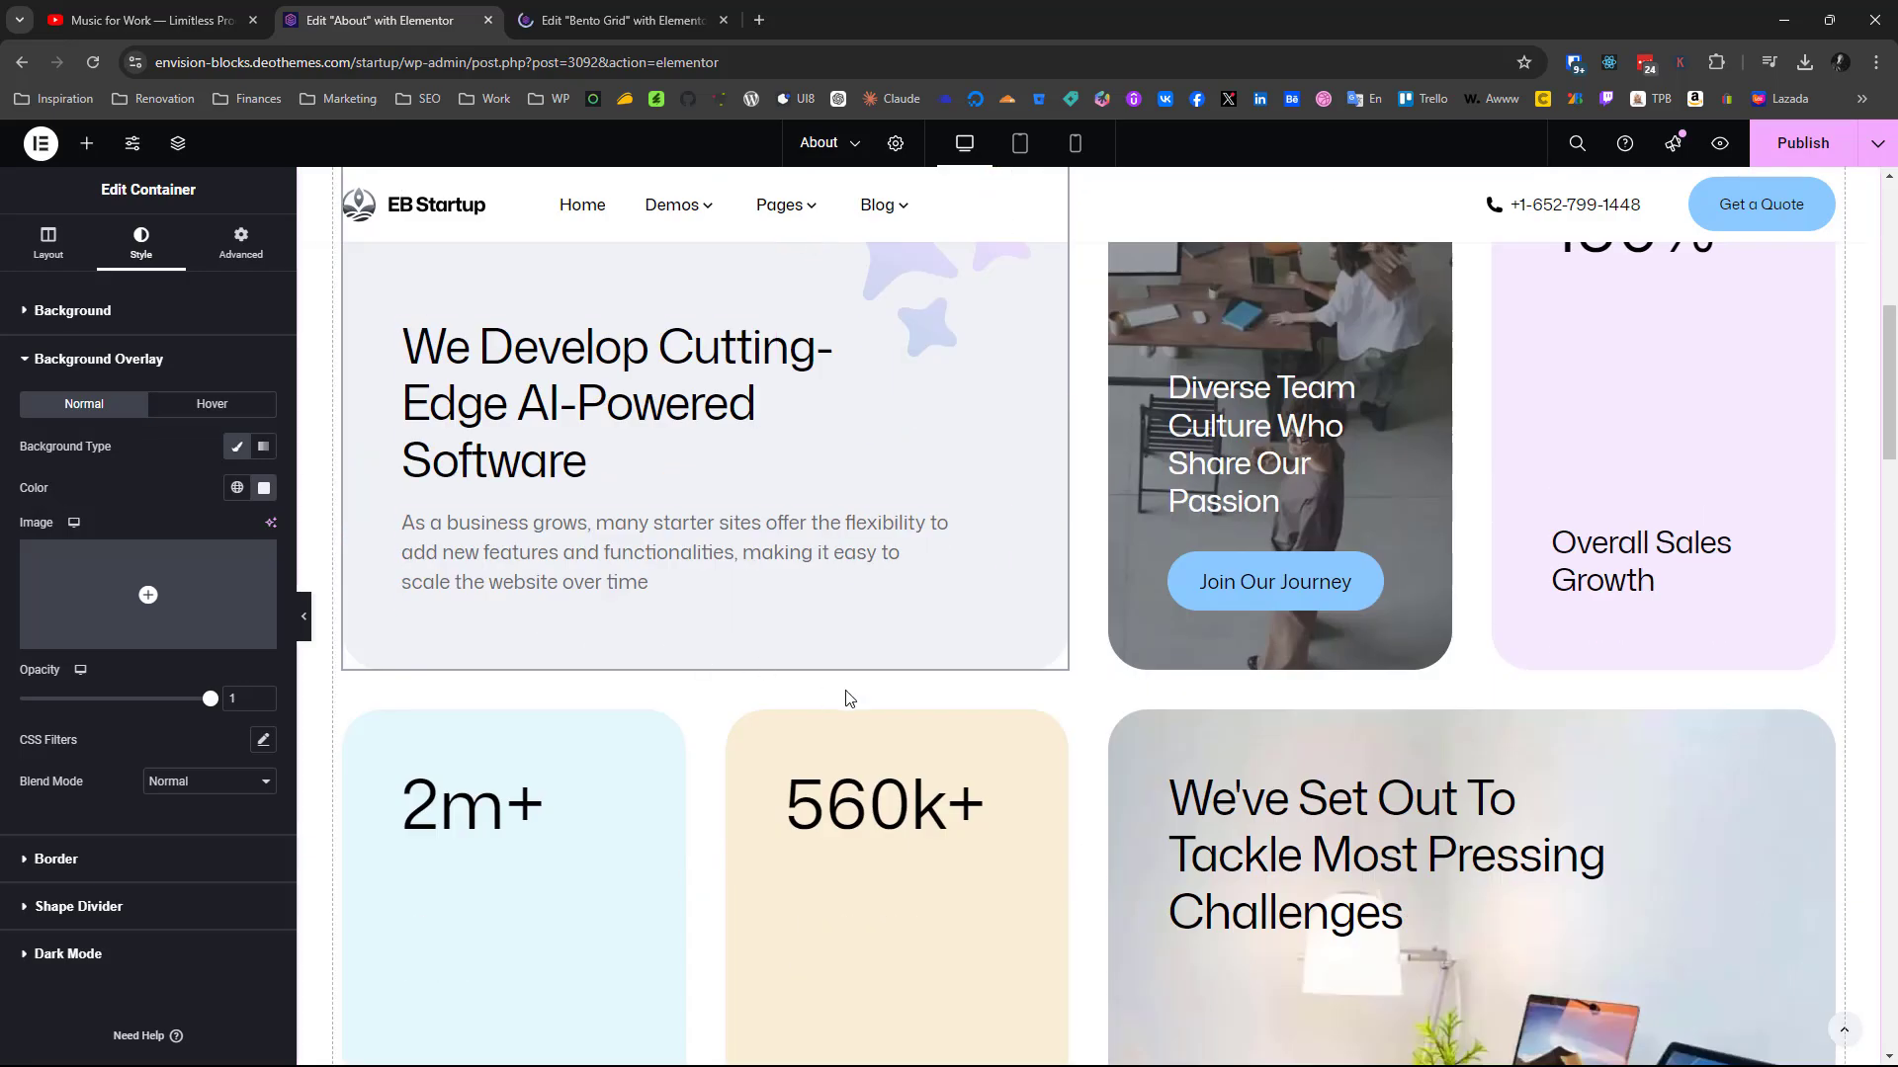
scroll(1300, 678, "down", 3)
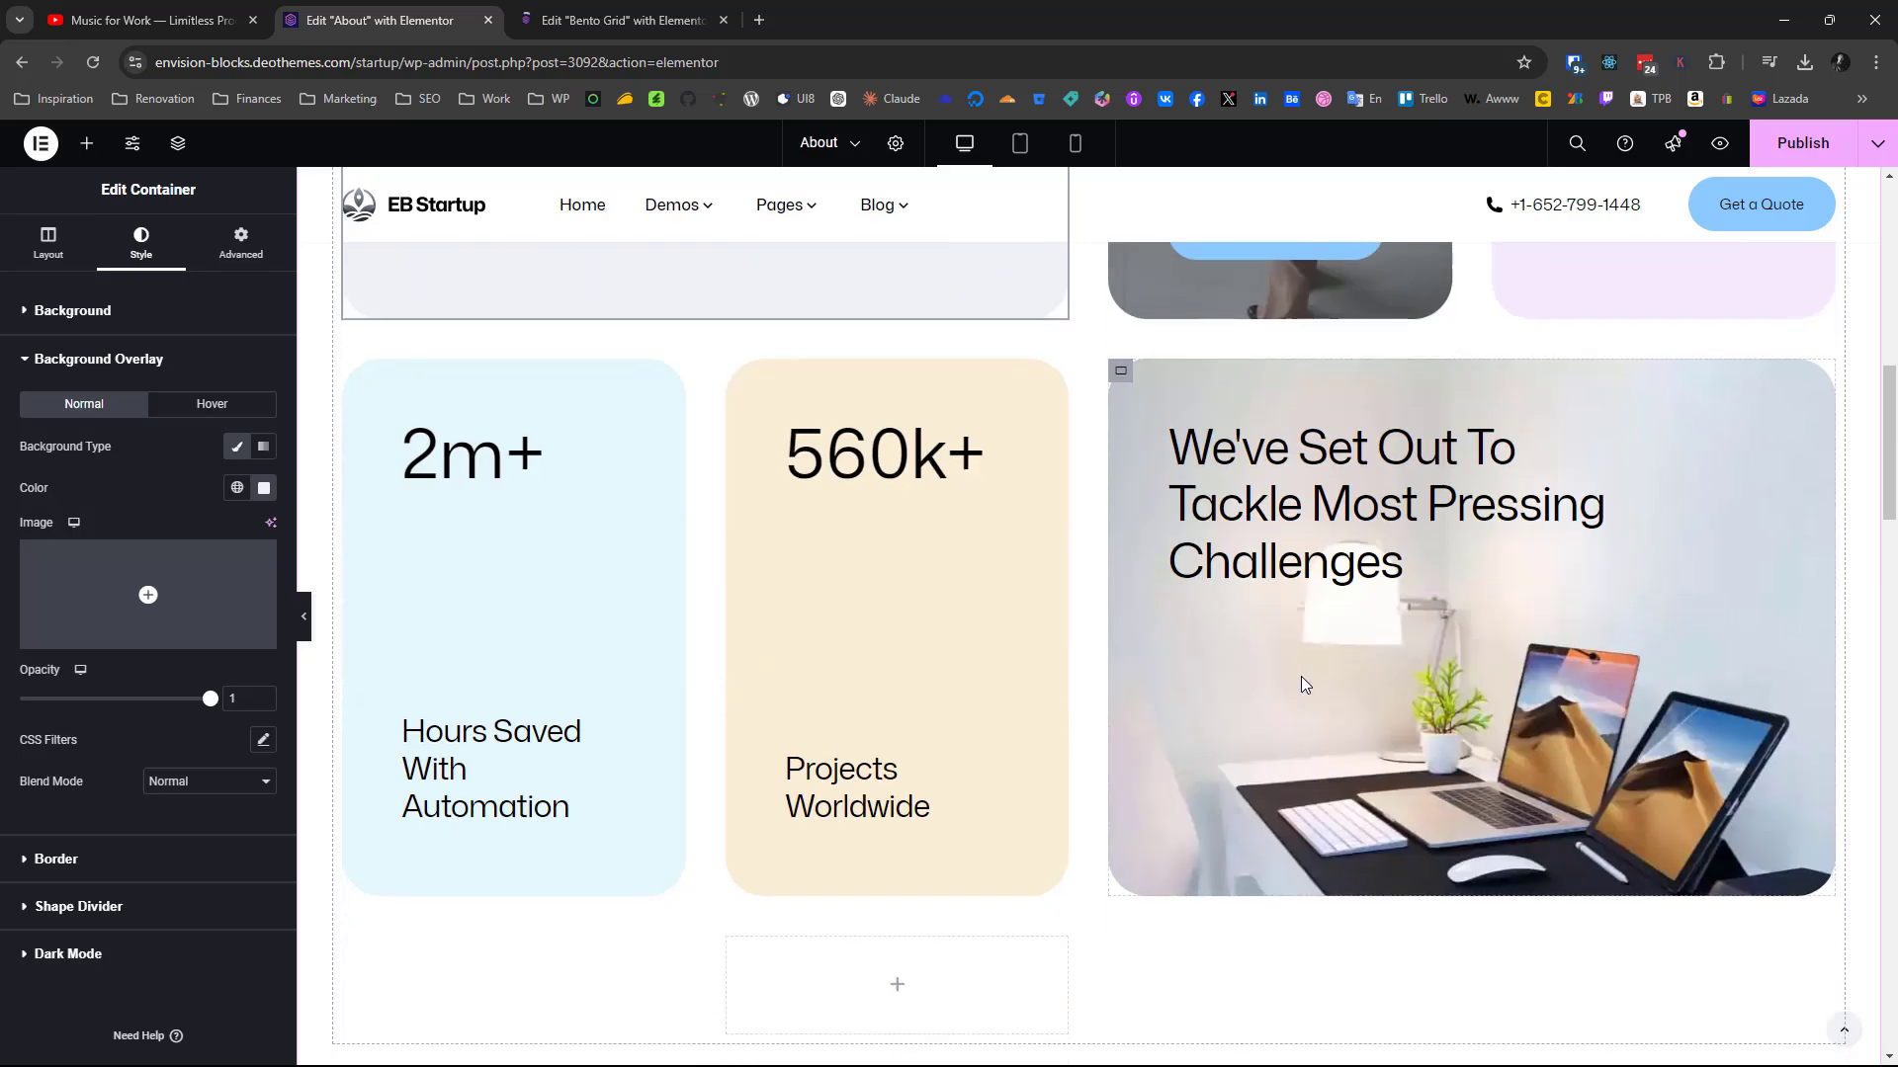
scroll(1302, 680, "up", 8)
left_click(583, 20)
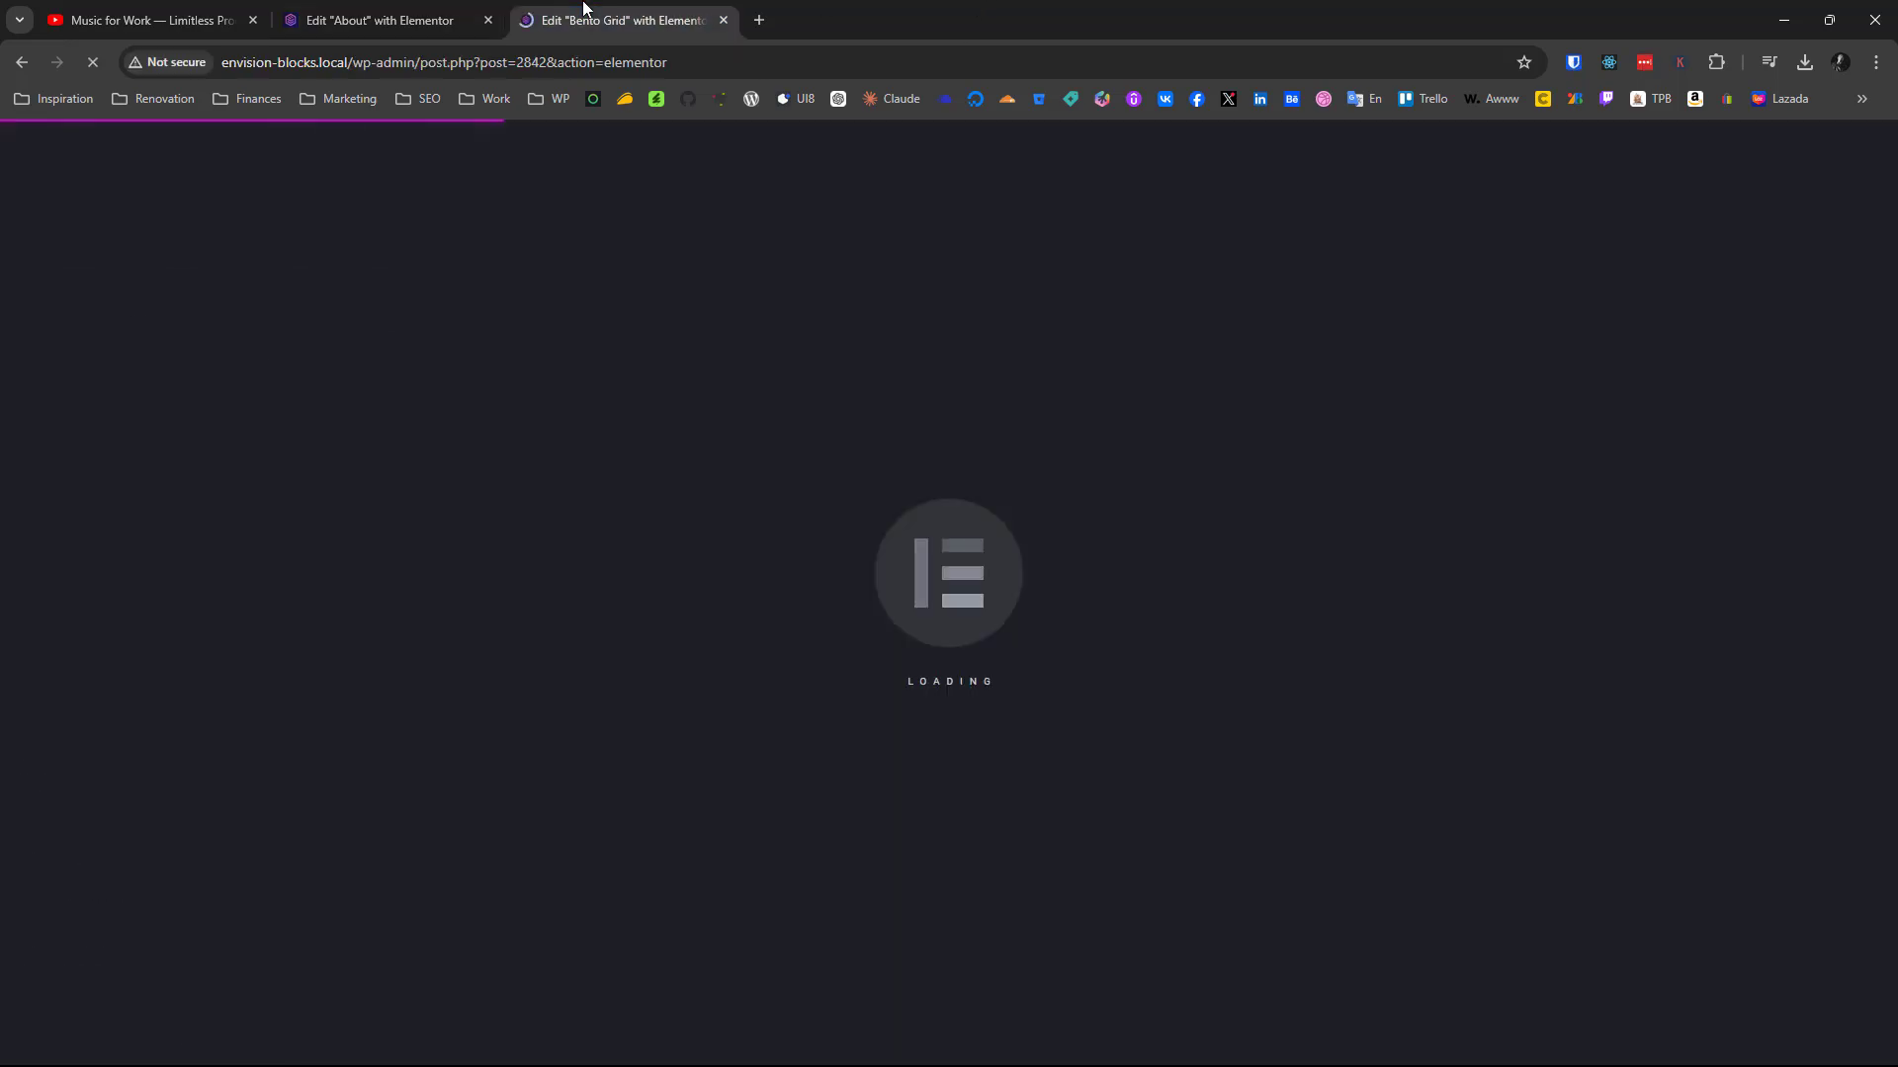
left_click(479, 12)
left_click(598, 14)
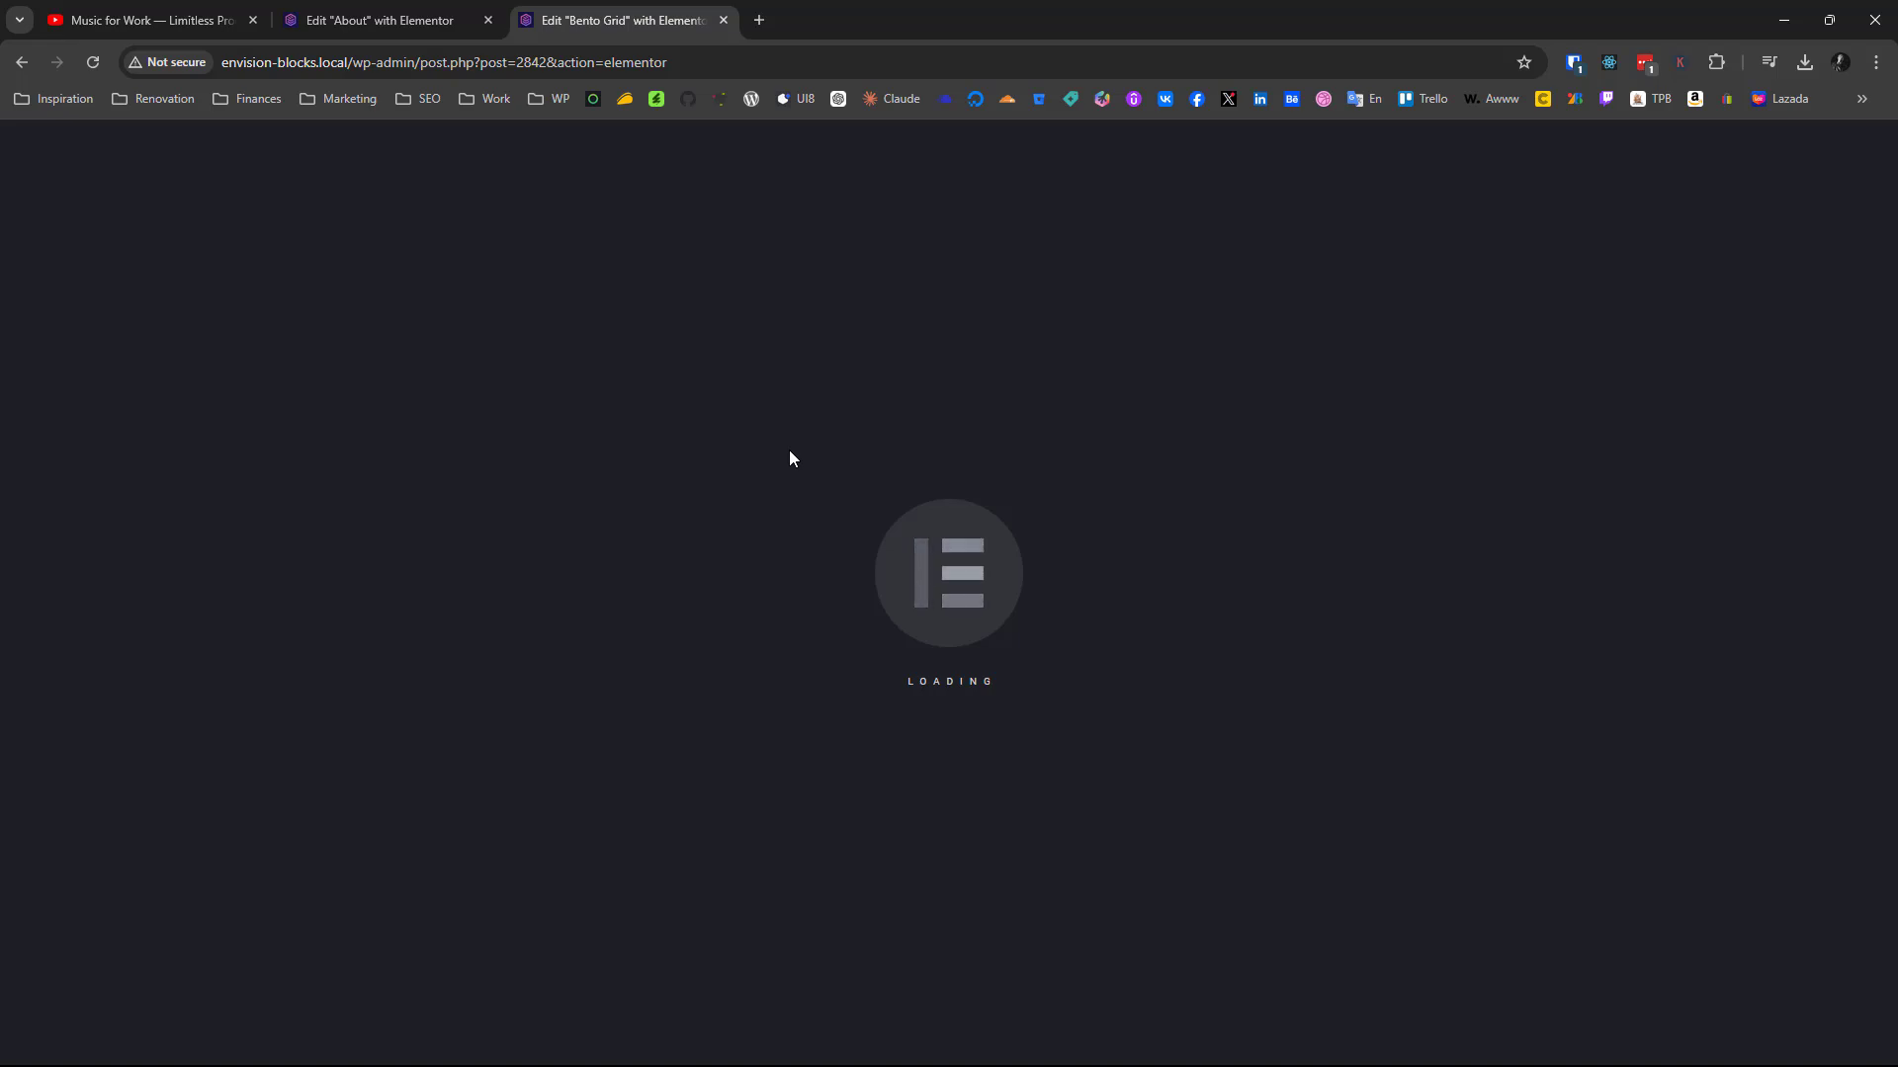
left_click(392, 17)
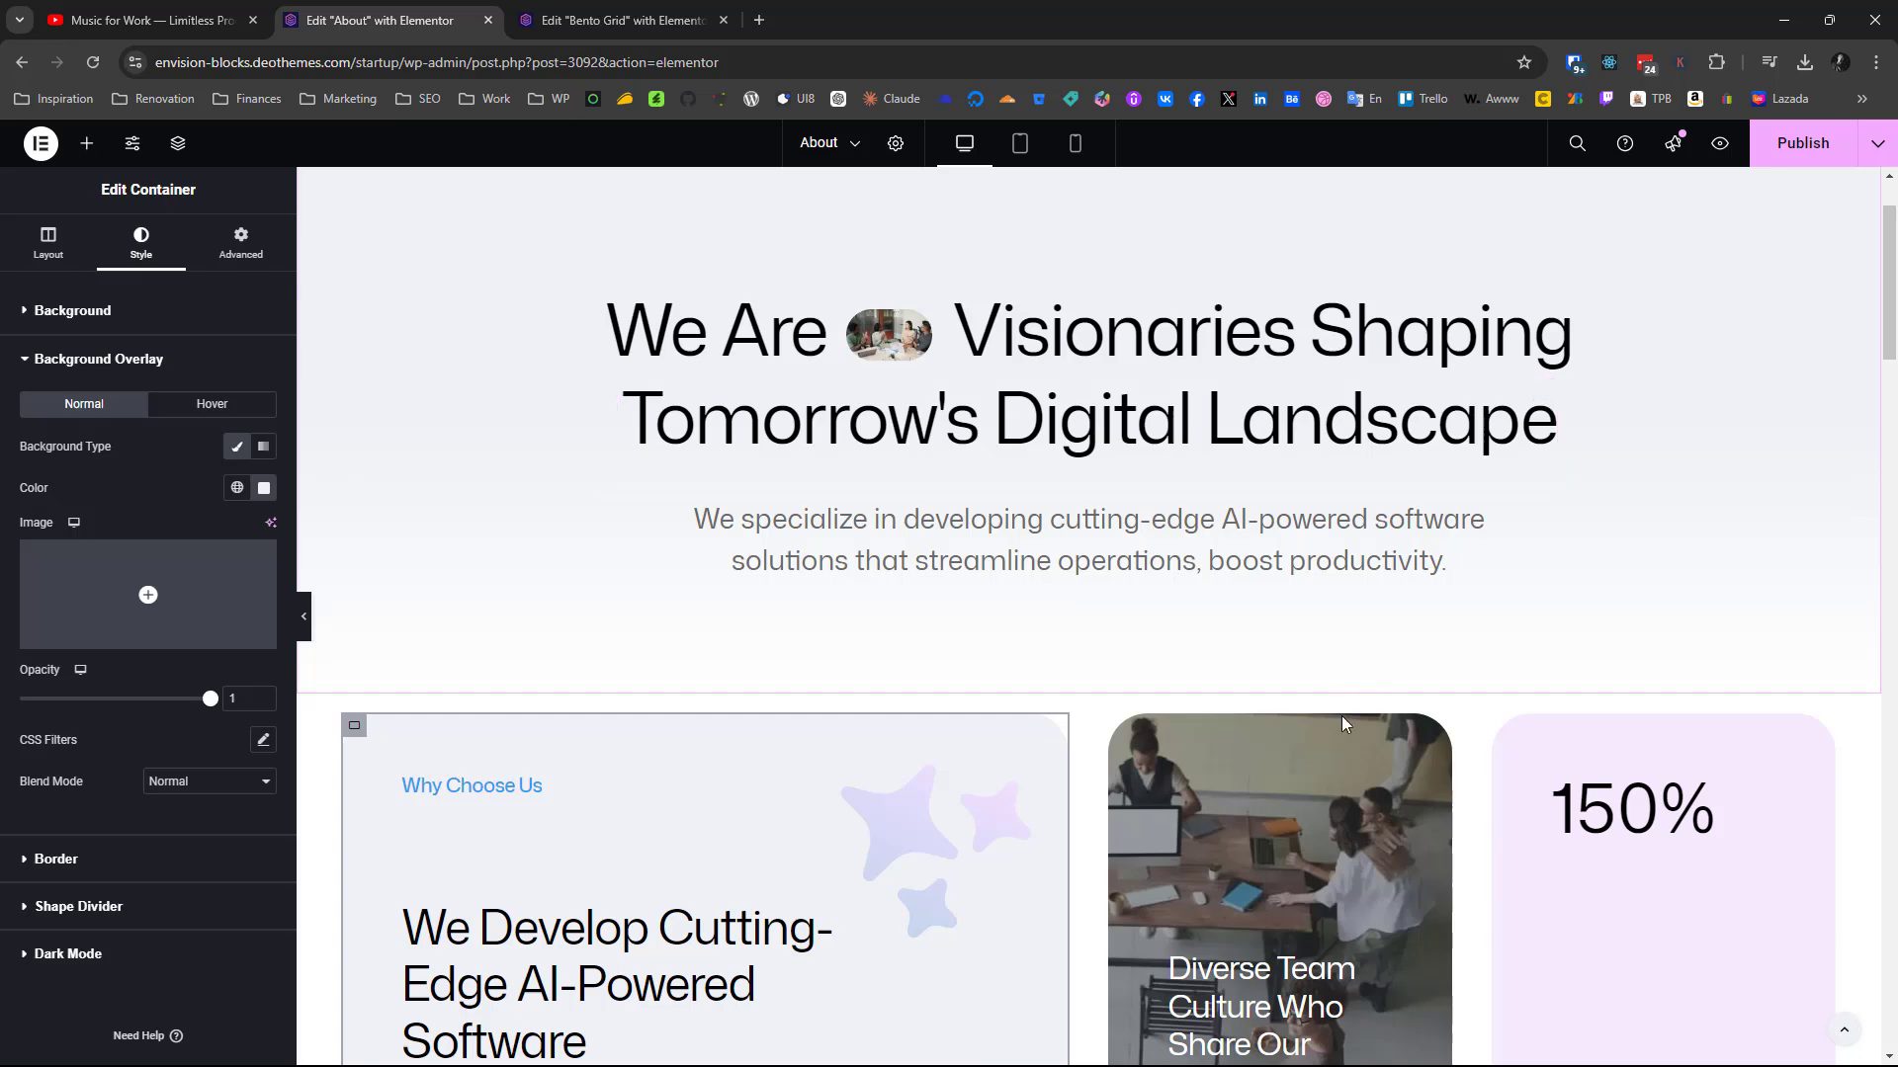
scroll(904, 752, "down", 6)
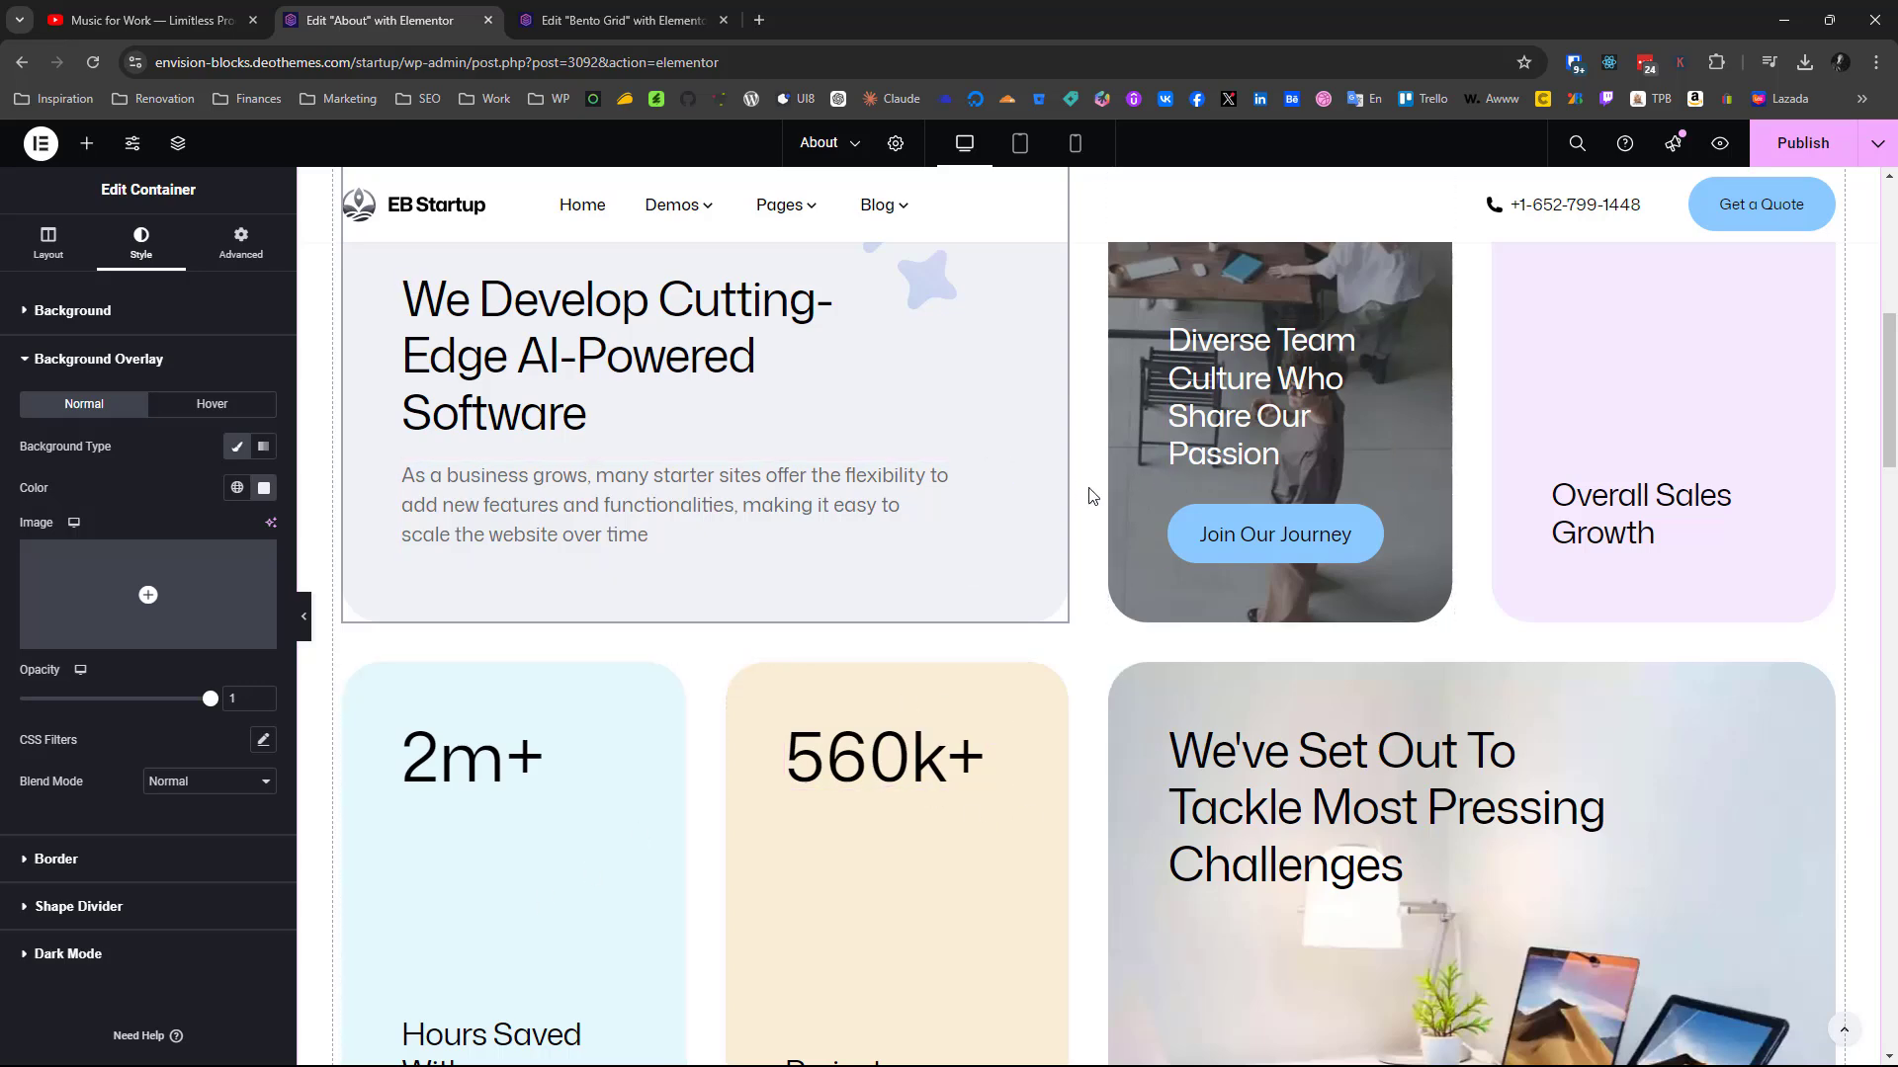
scroll(1091, 496, "up", 2)
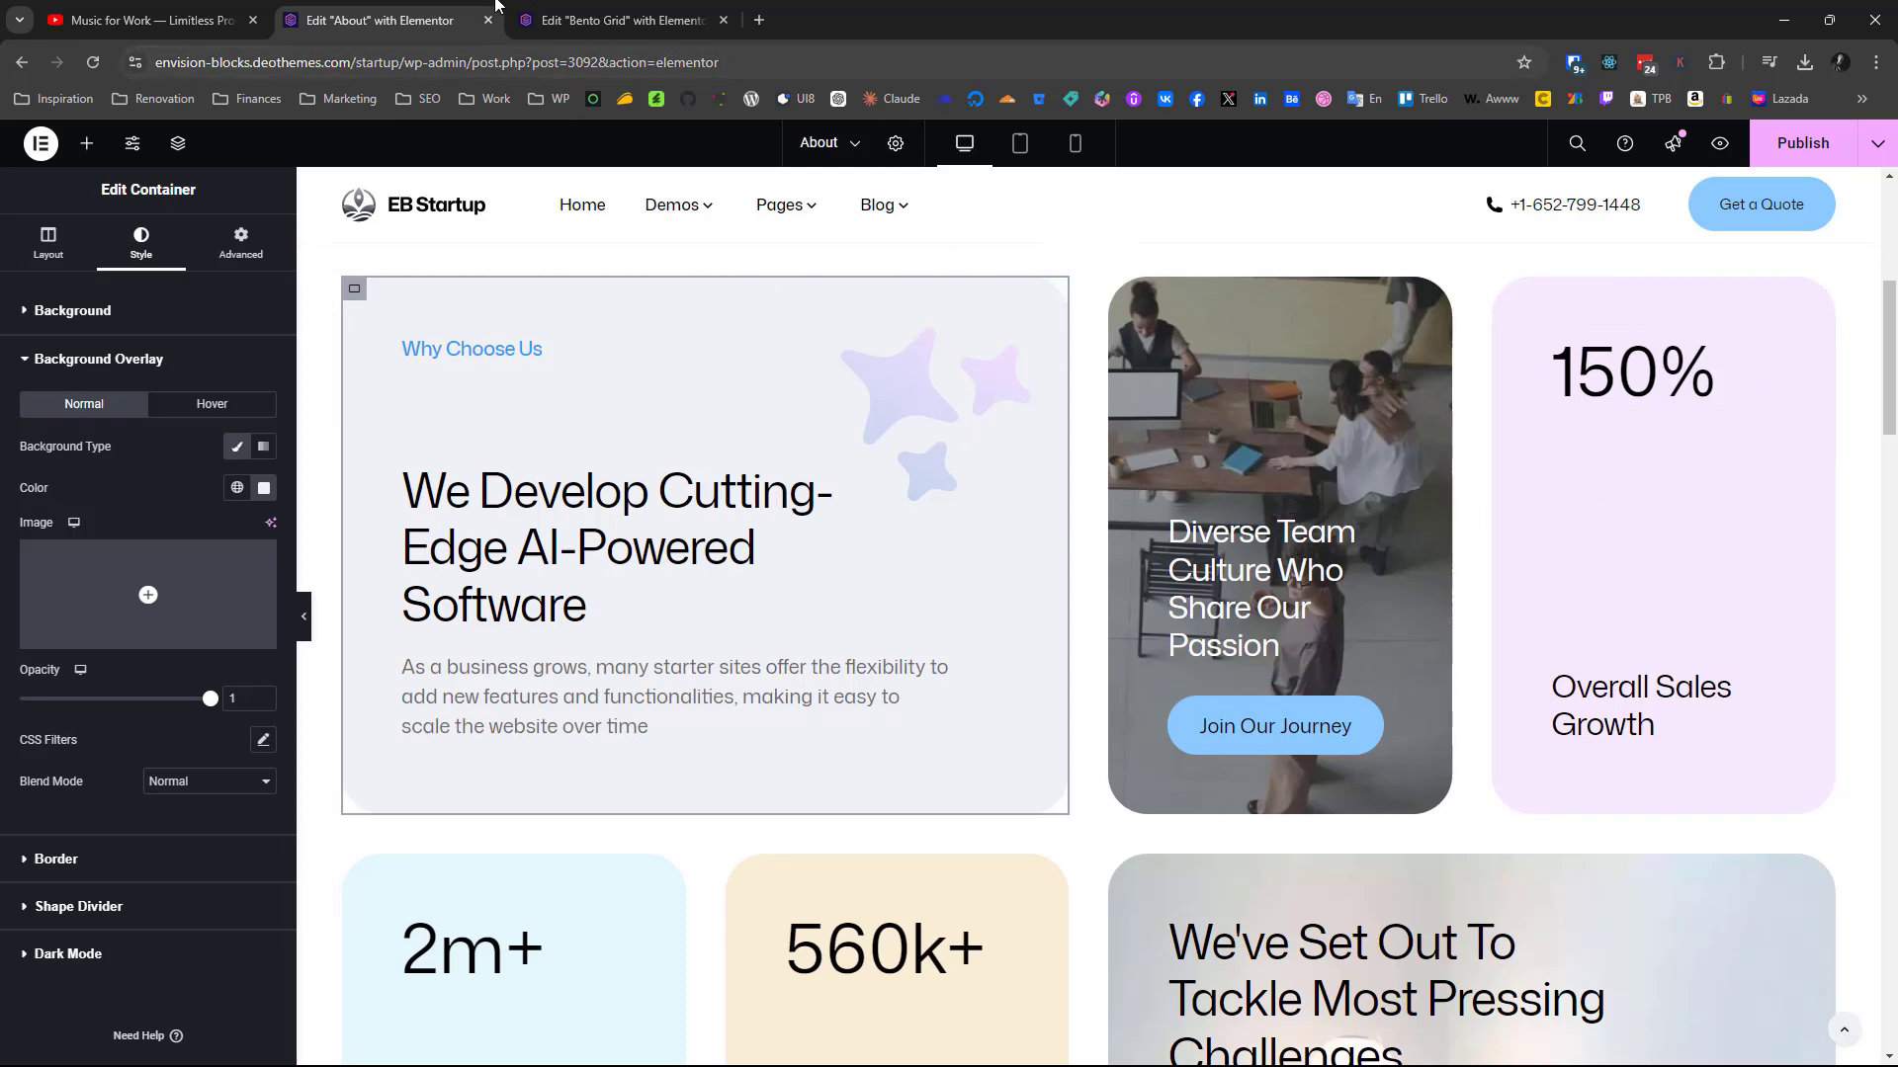
Switch to the Bento Grid page and add a Grid element inside the empty container above the existing cards
left_click(593, 19)
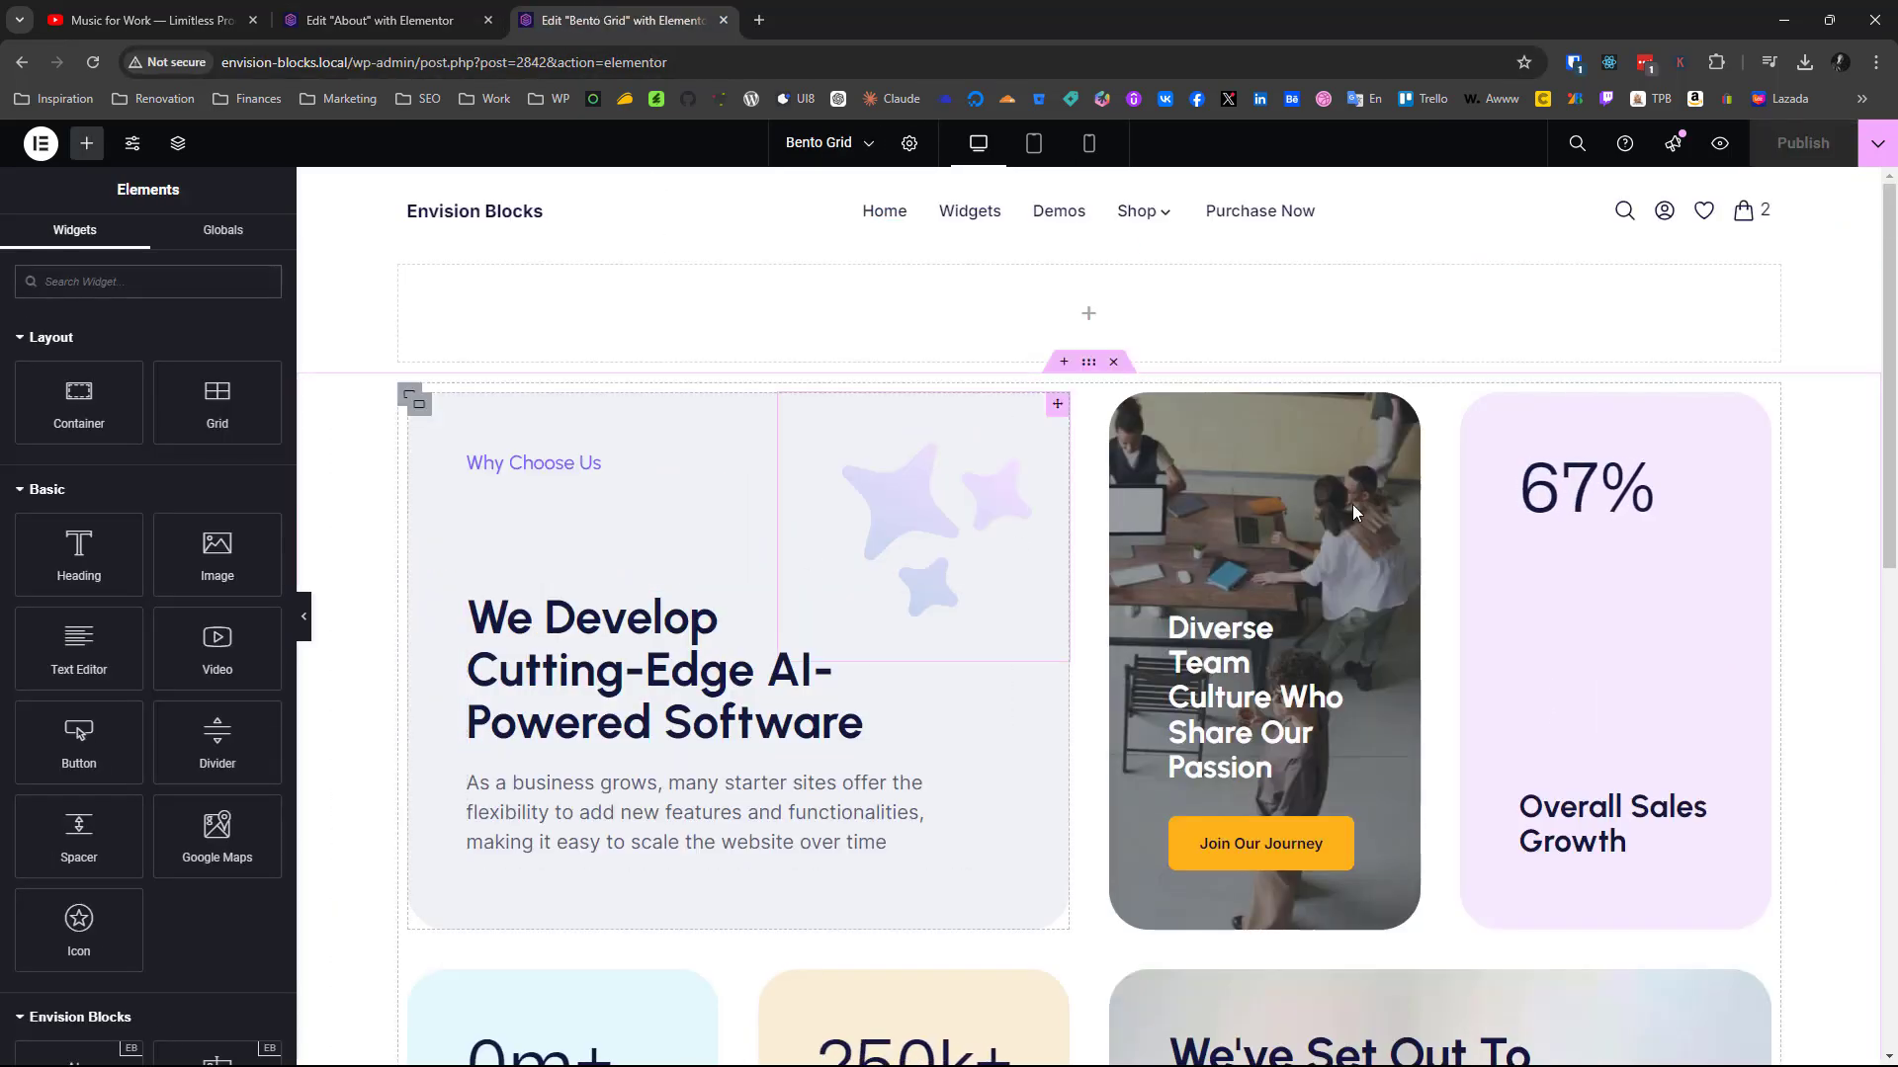
scroll(1036, 729, "down", 4)
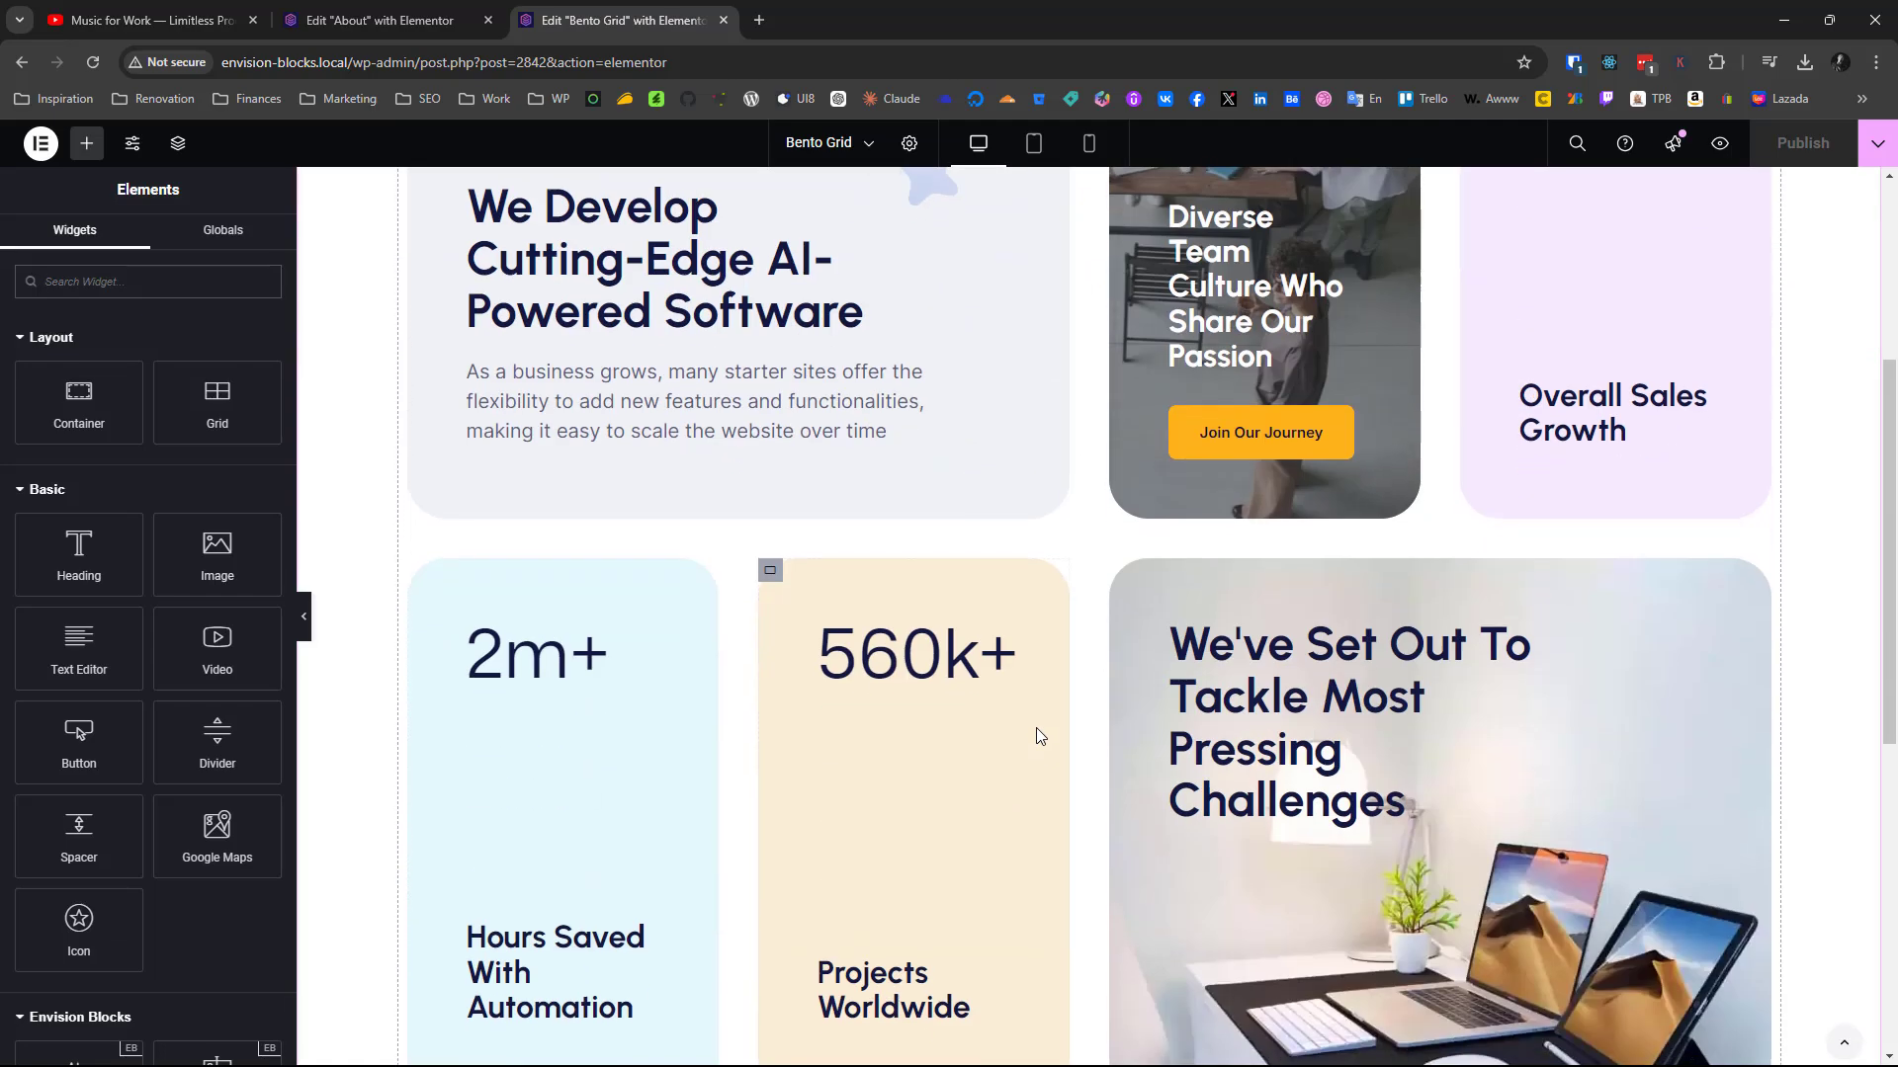
scroll(983, 434, "down", 4)
scroll(983, 435, "up", 2)
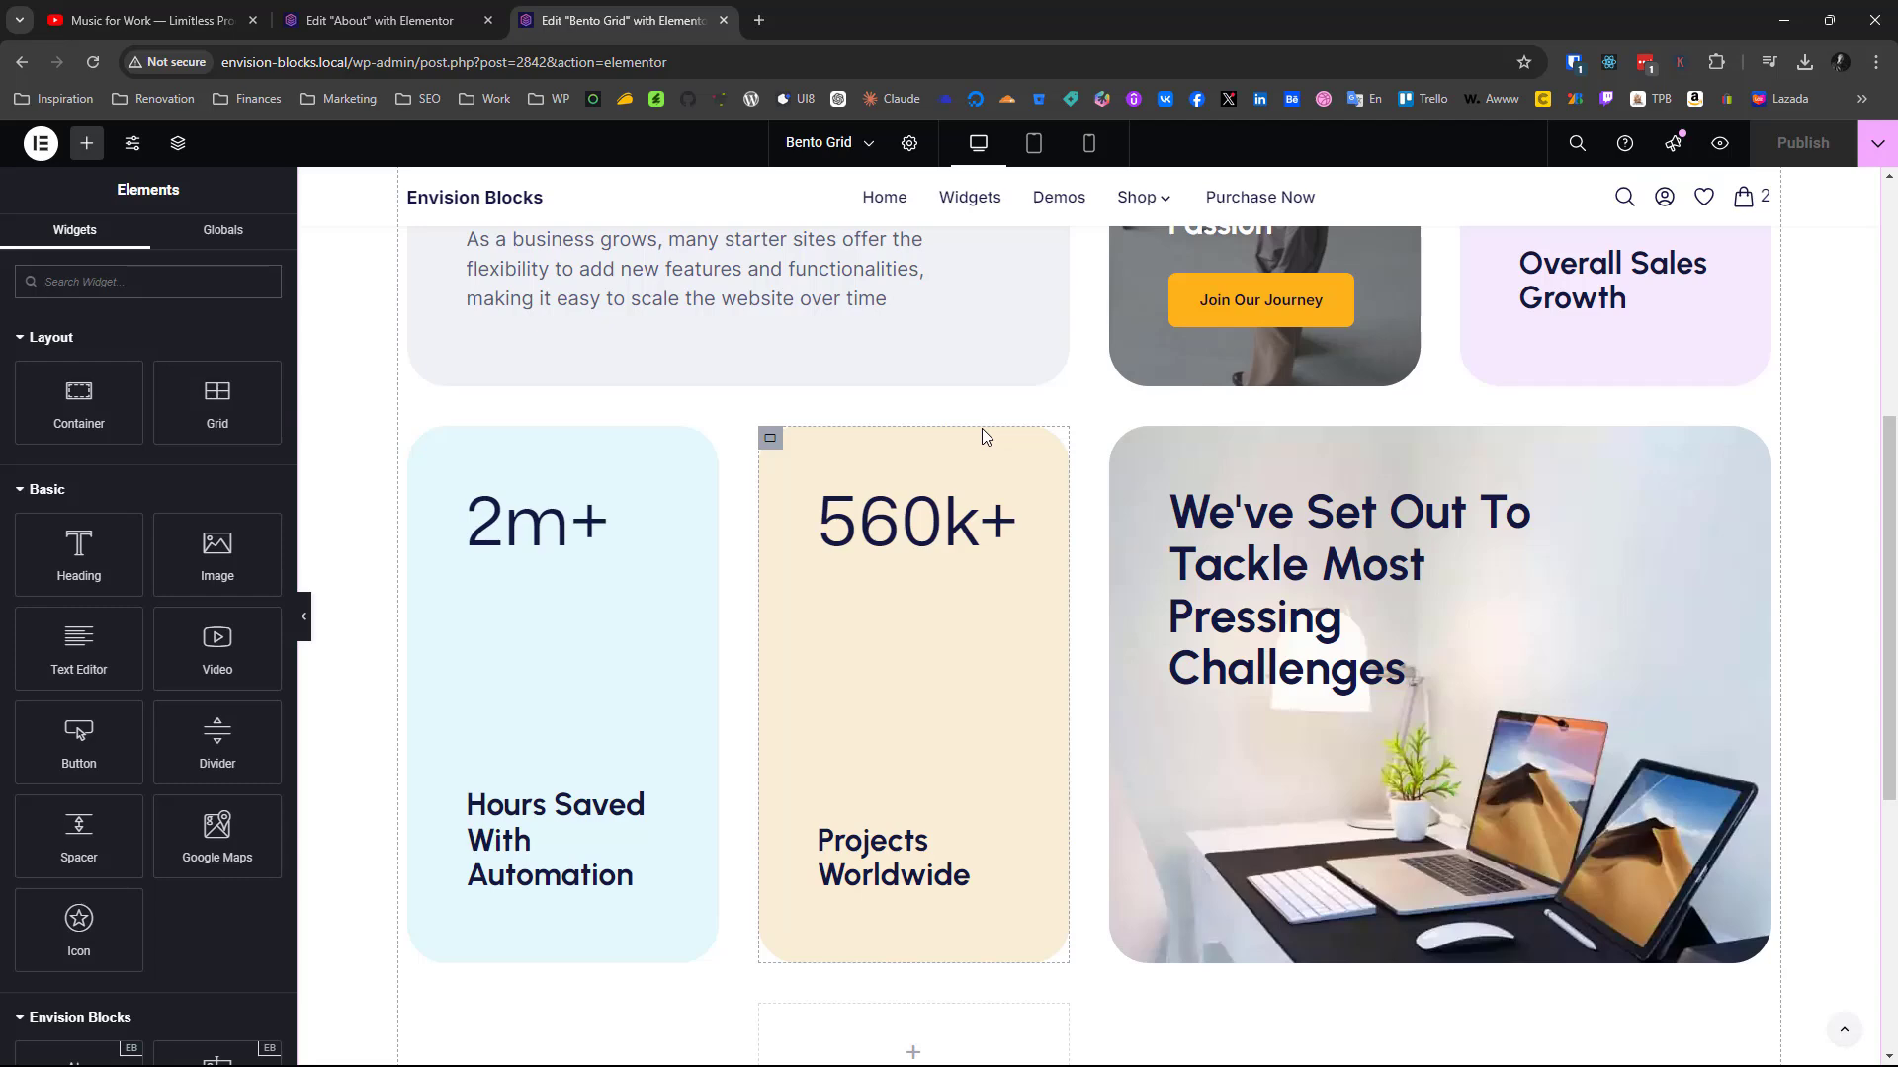
scroll(982, 436, "up", 5)
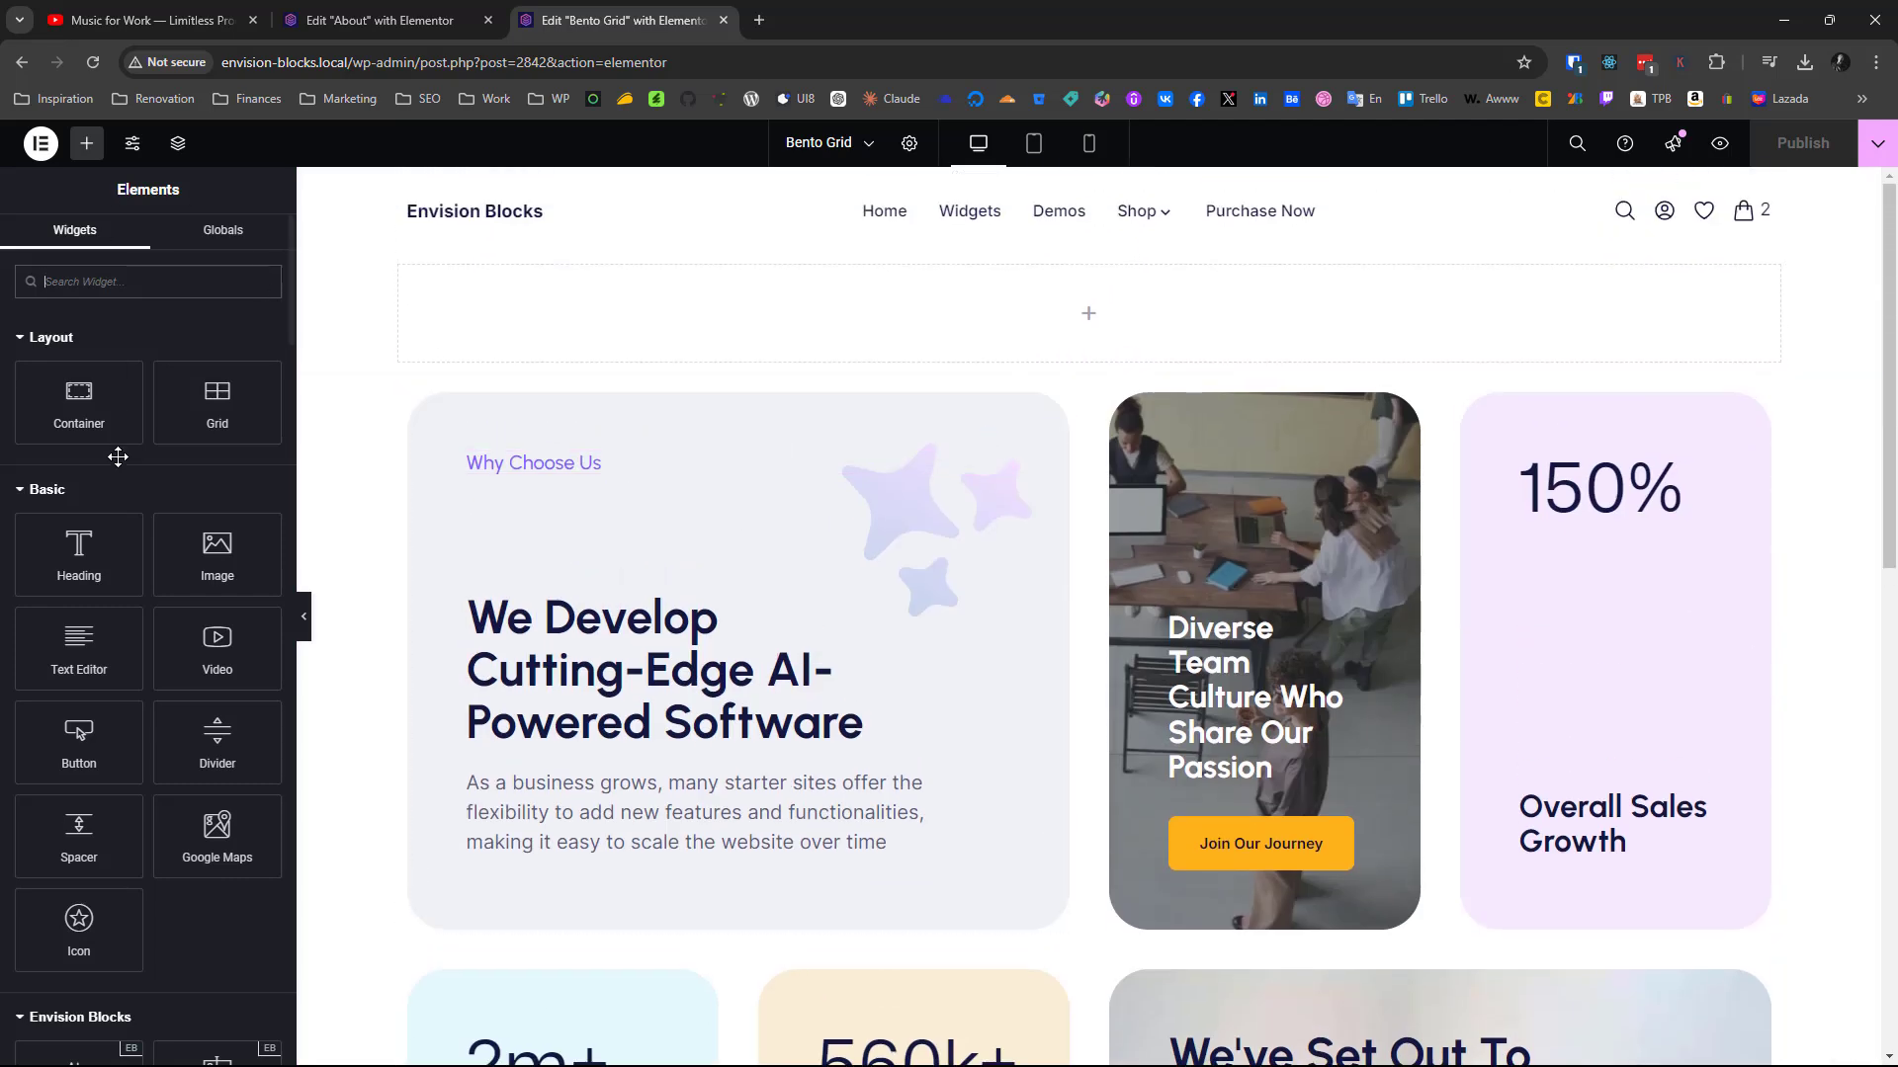
left_click_drag(232, 402, 616, 329)
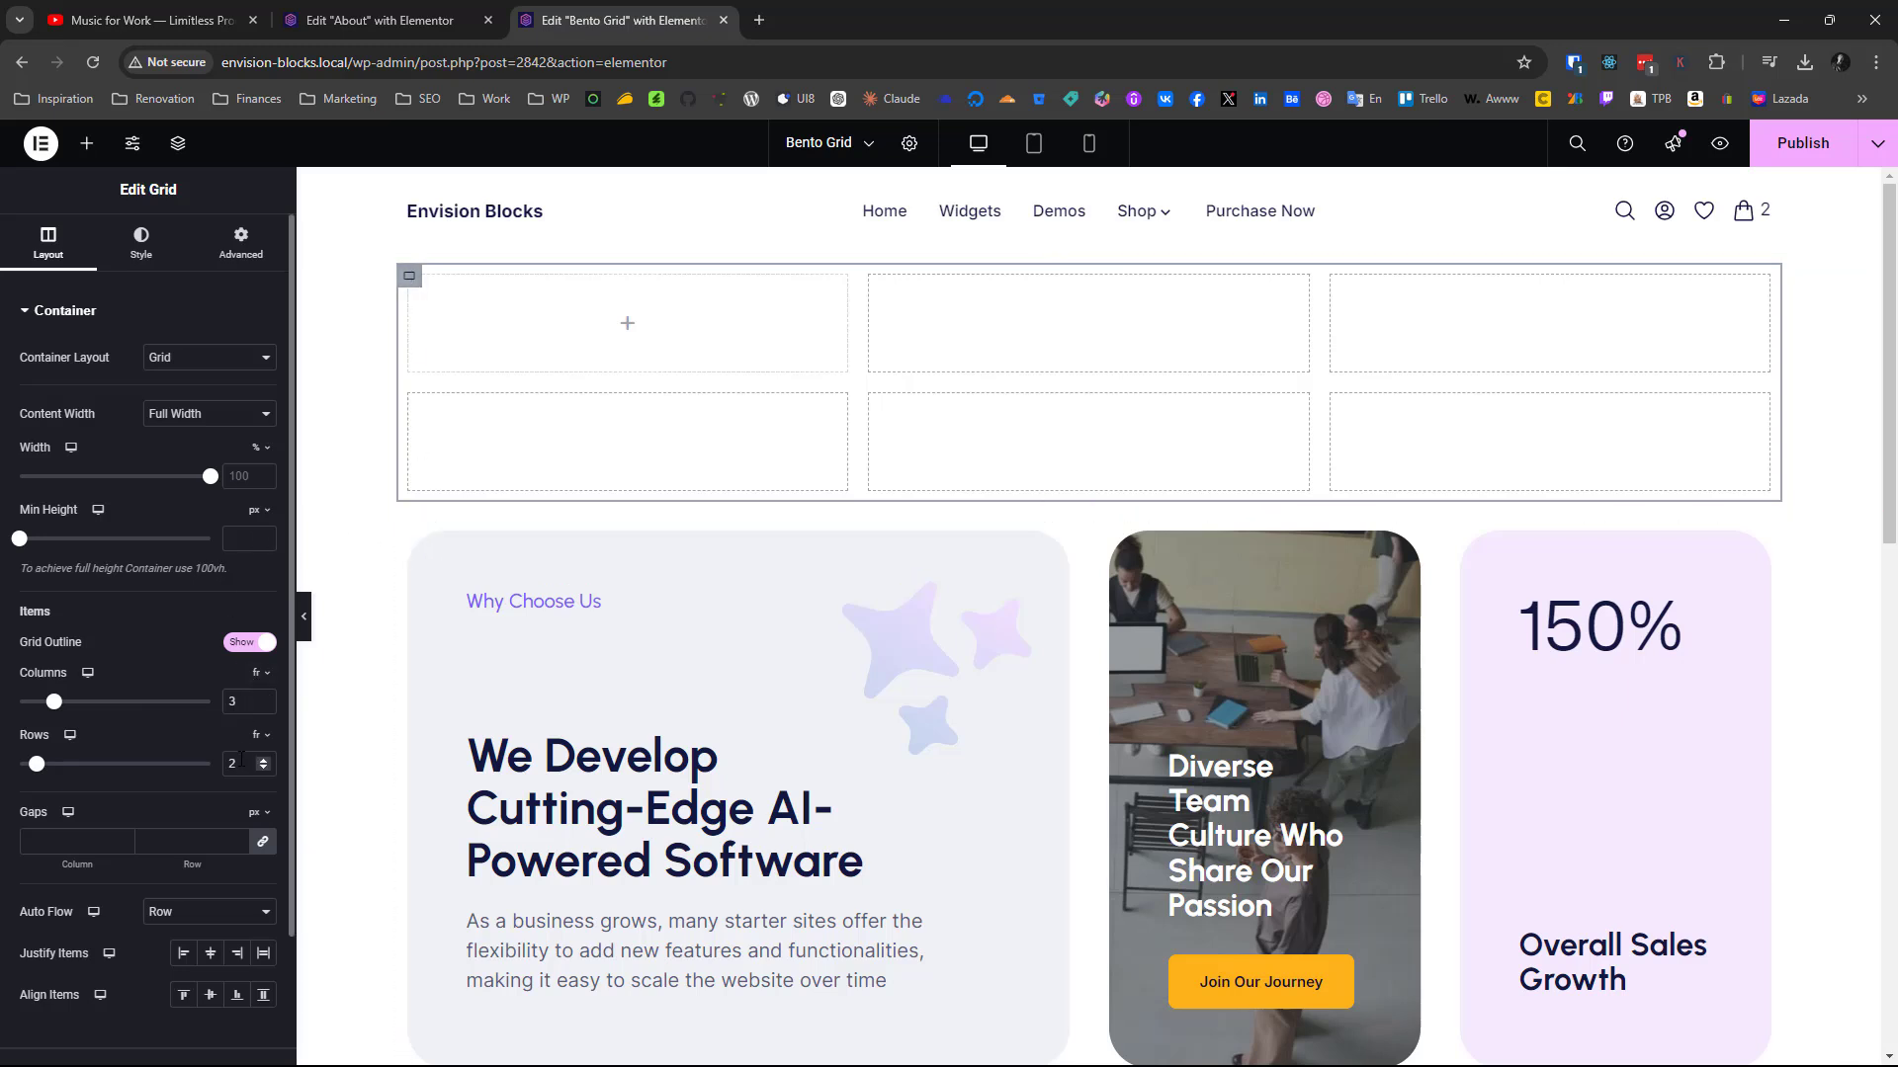
Set the new grid to 4 columns and compare it with the finished card layout below
left_click(264, 698)
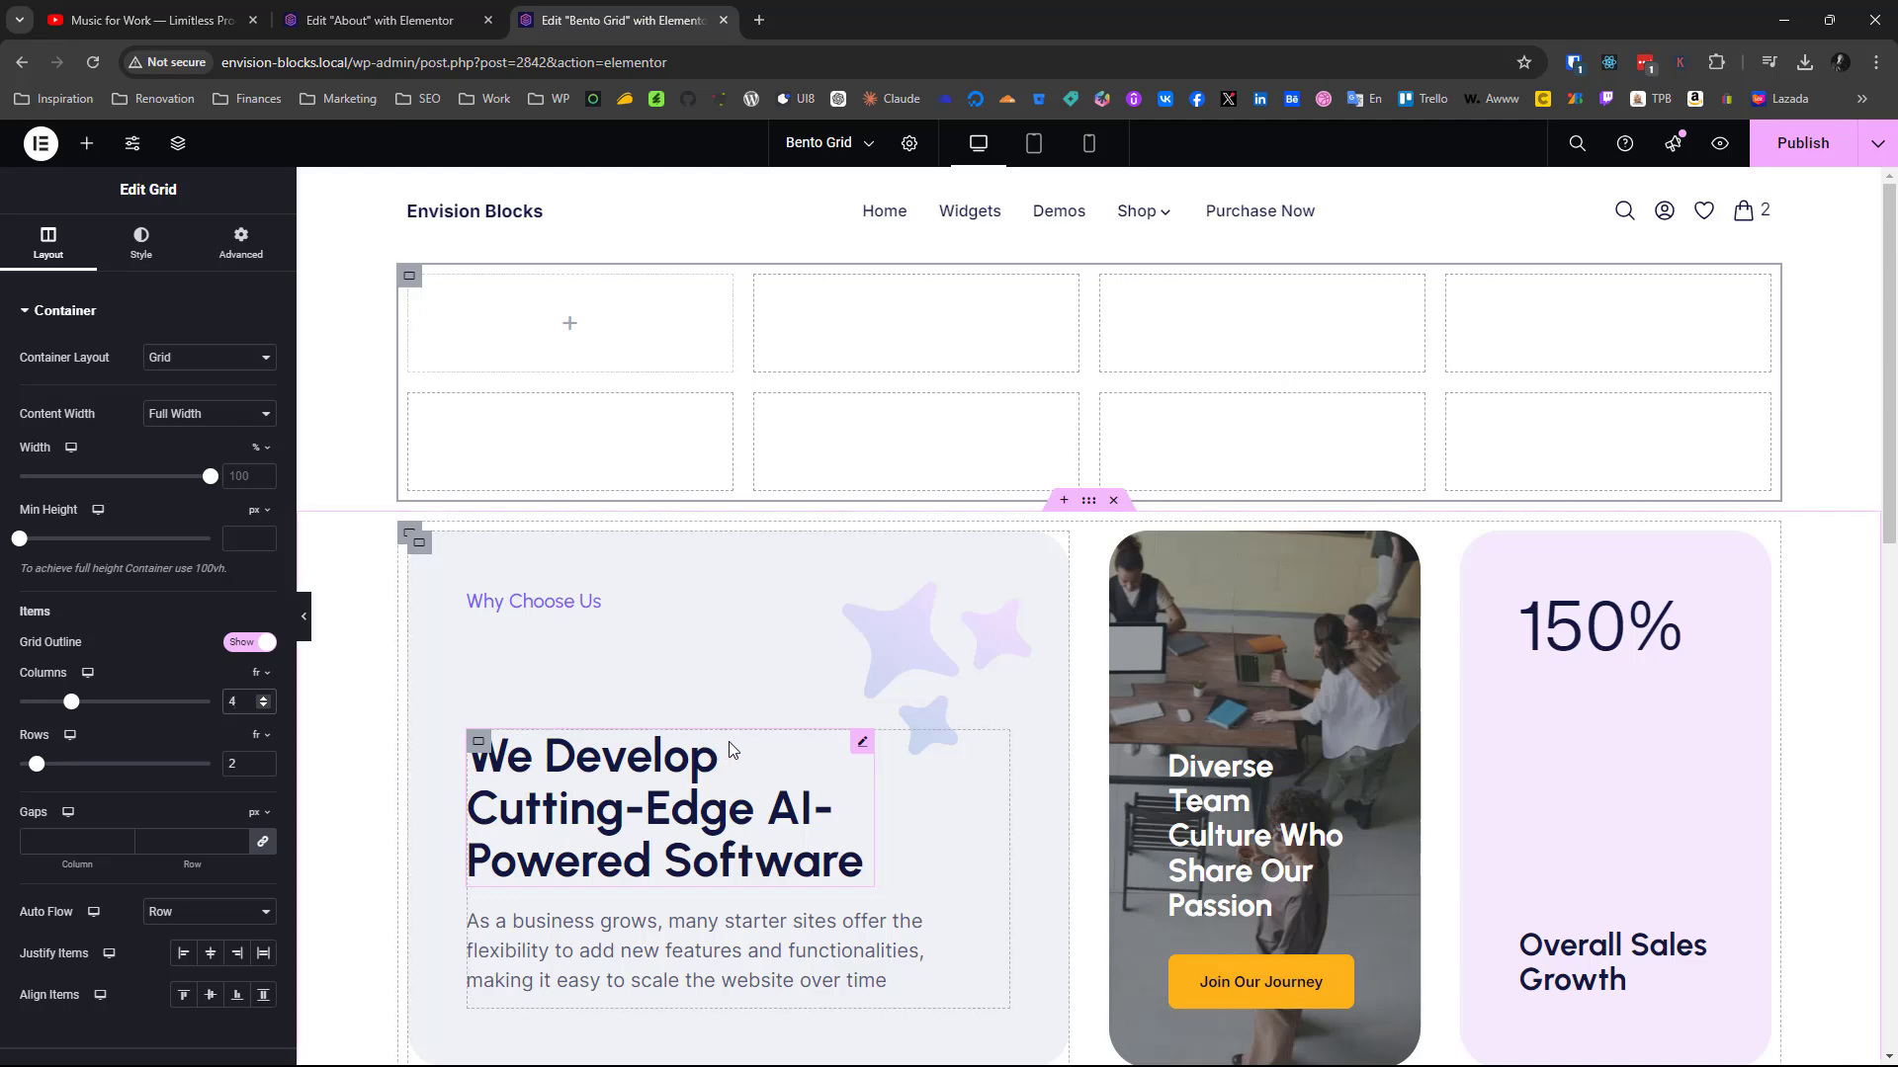
scroll(727, 741, "down", 6)
scroll(730, 750, "up", 2)
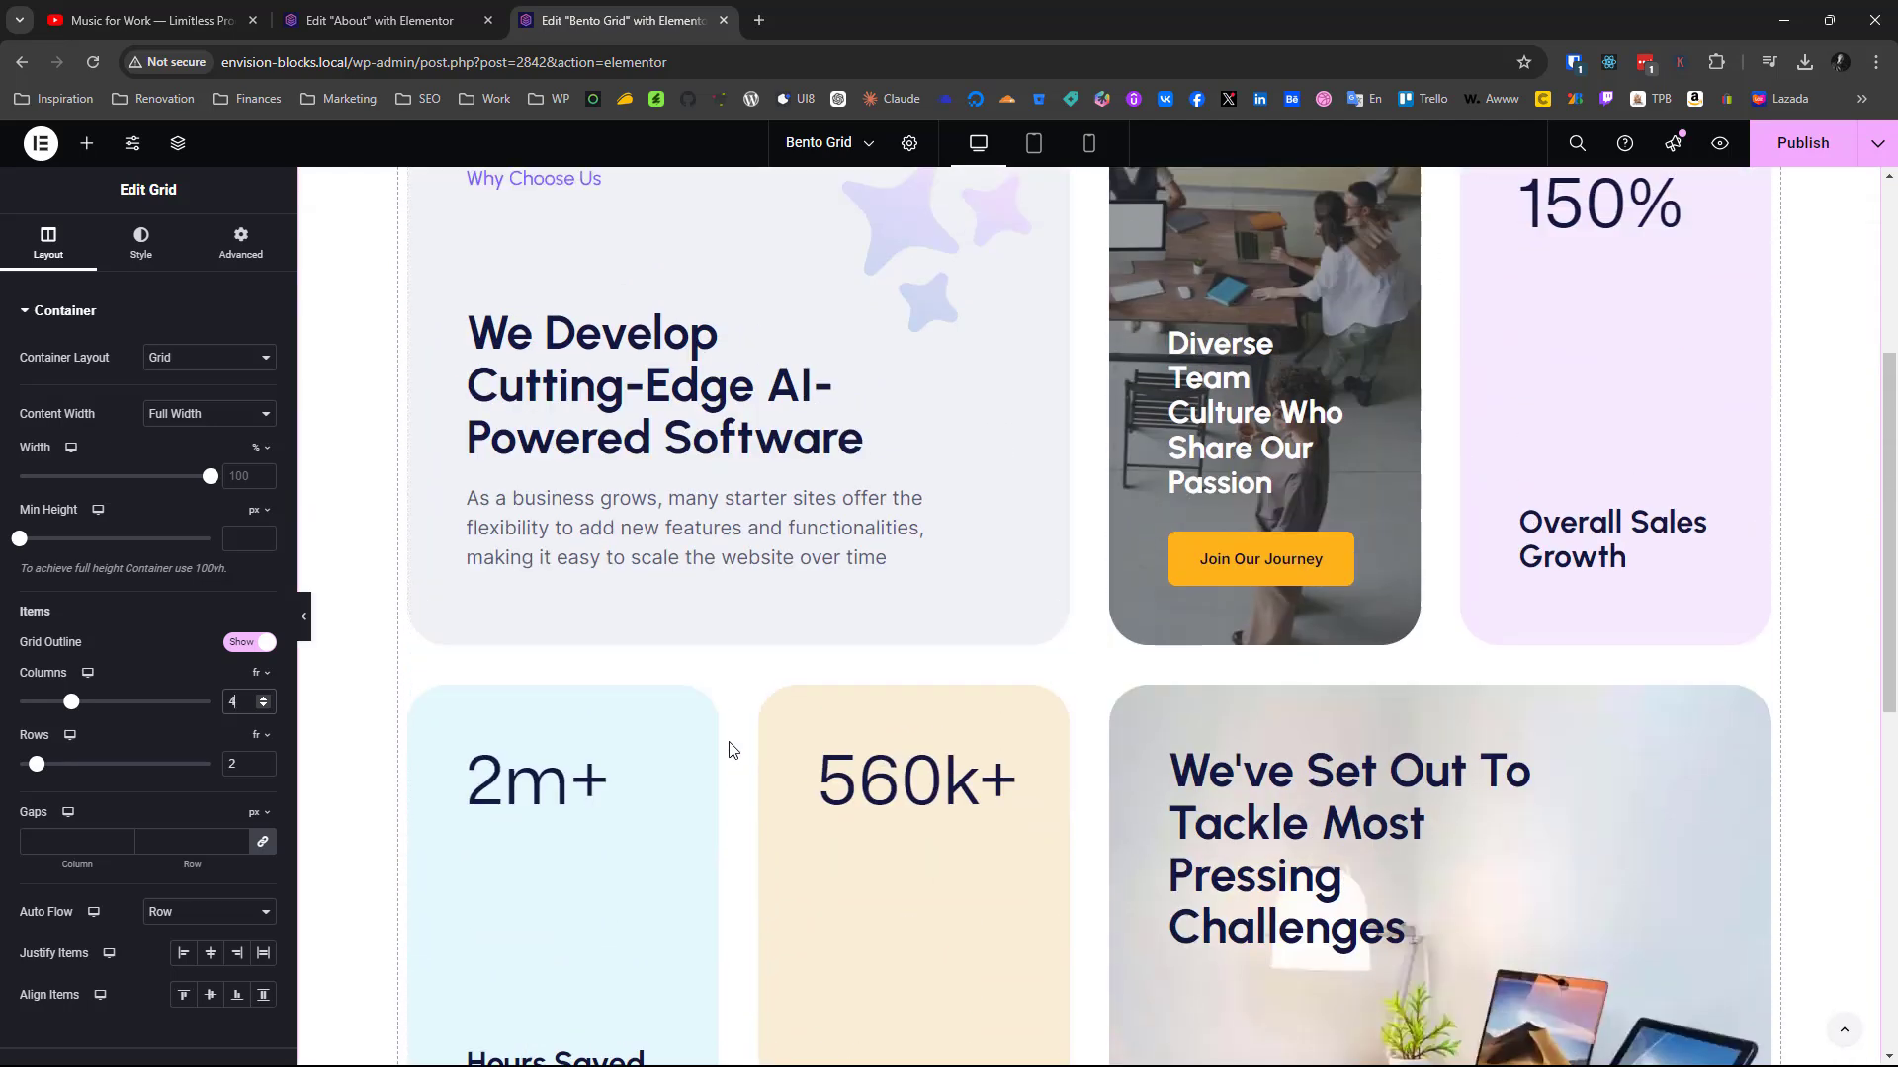
scroll(728, 750, "up", 2)
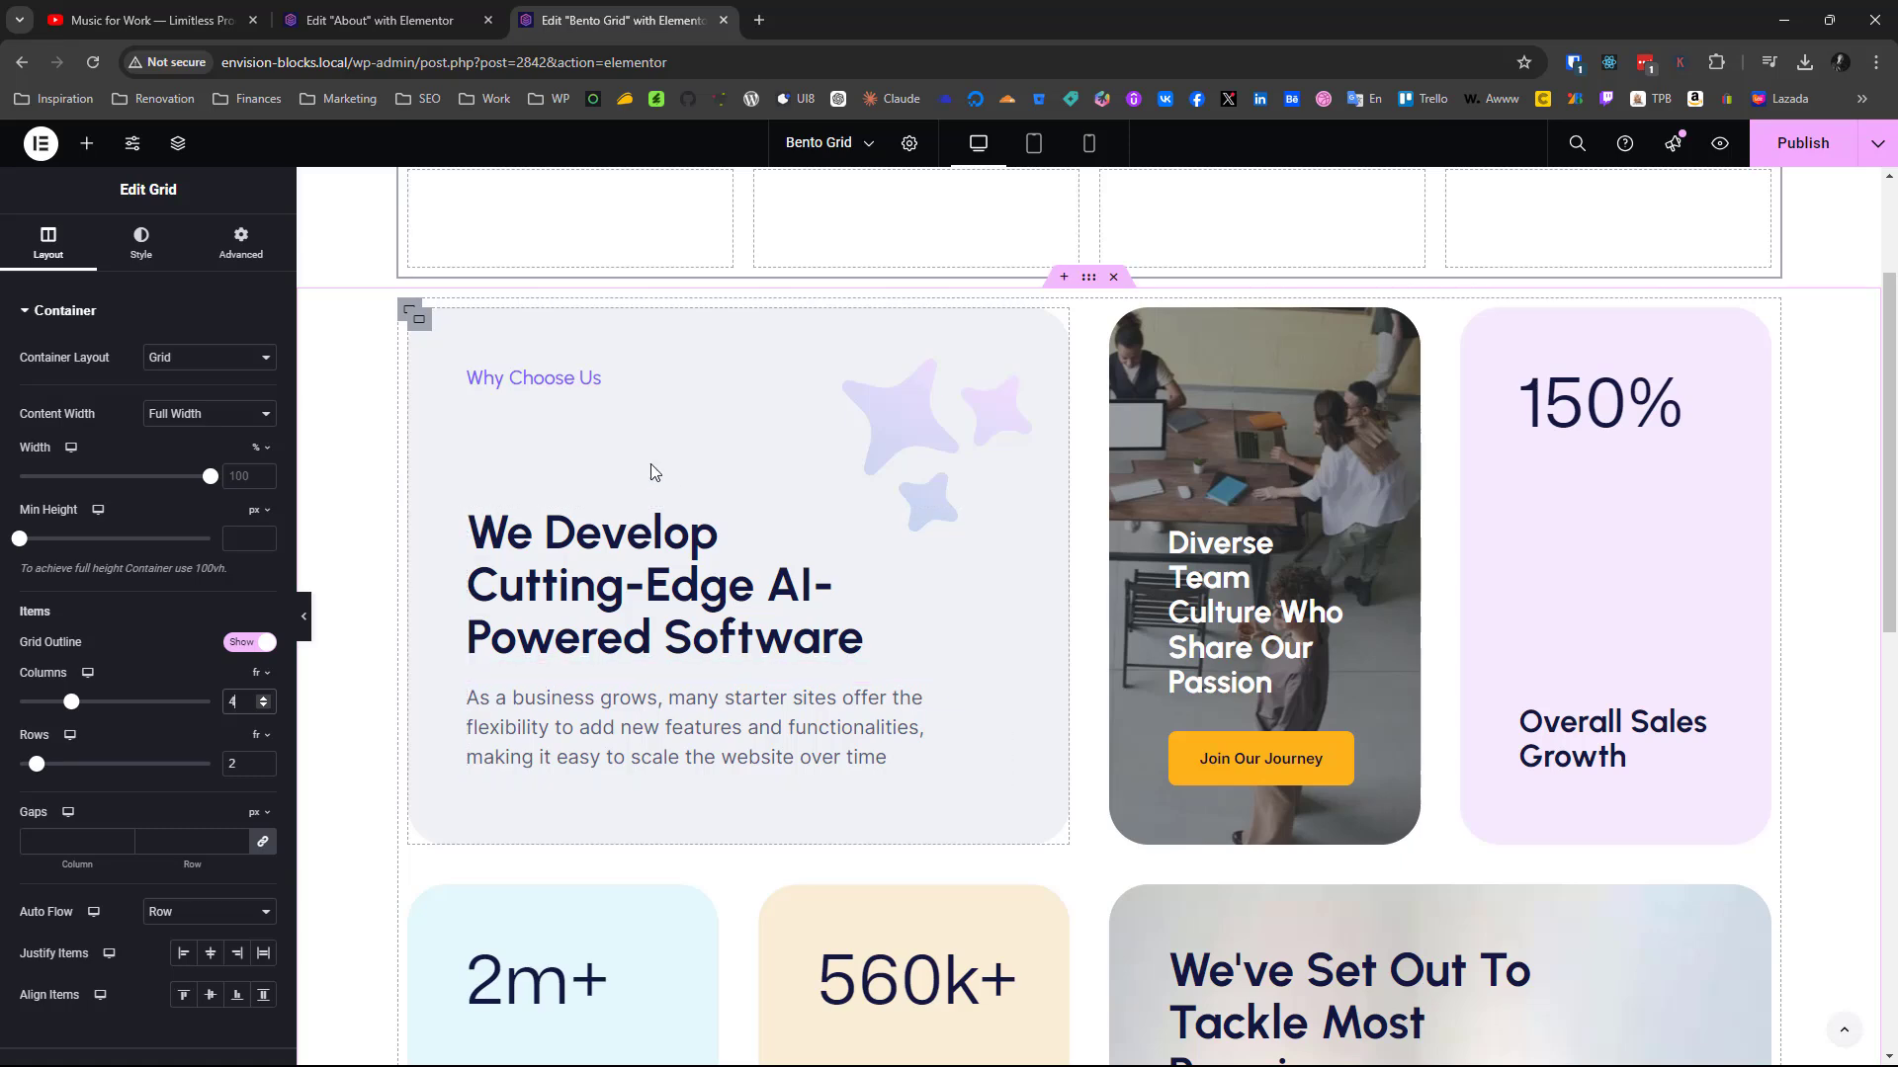
Compare the new grid with the finished cards and set its column and row gaps to 40 px
scroll(648, 514, "up", 2)
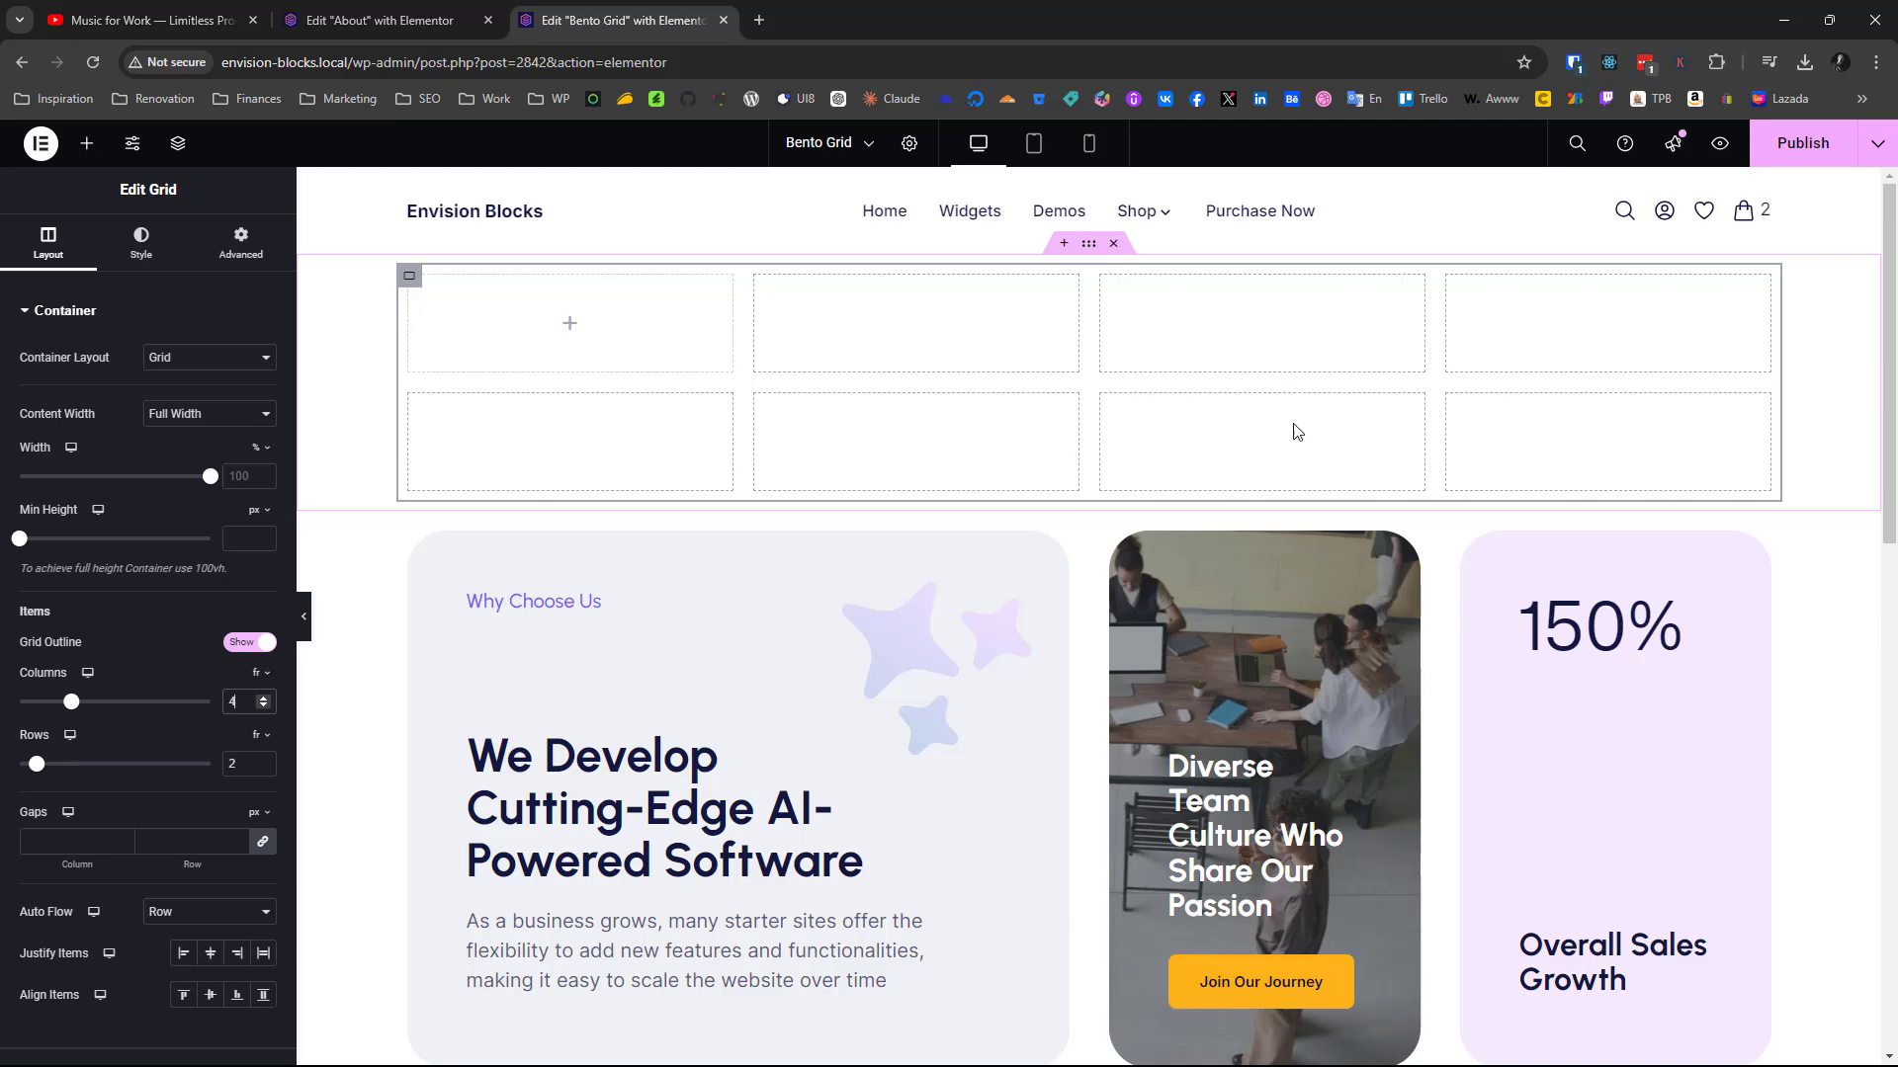
scroll(1219, 686, "down", 8)
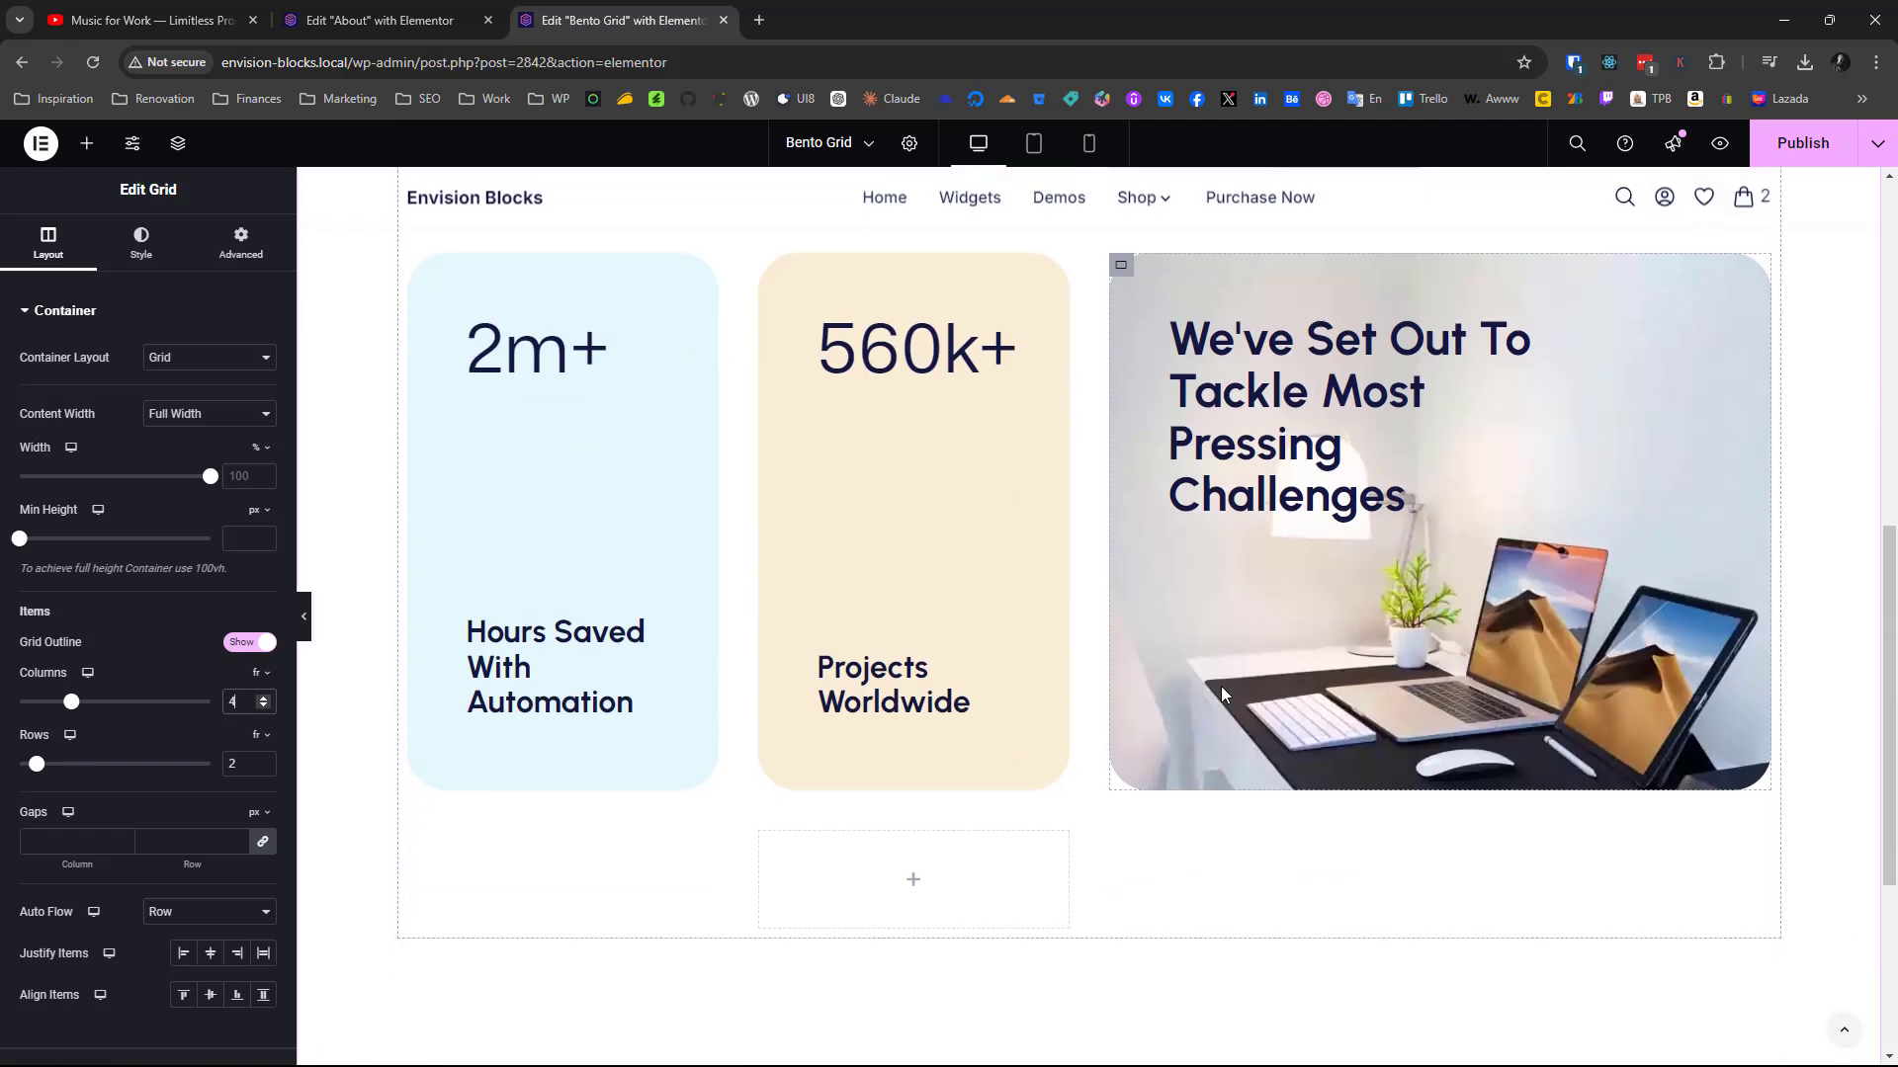
scroll(1221, 695, "up", 8)
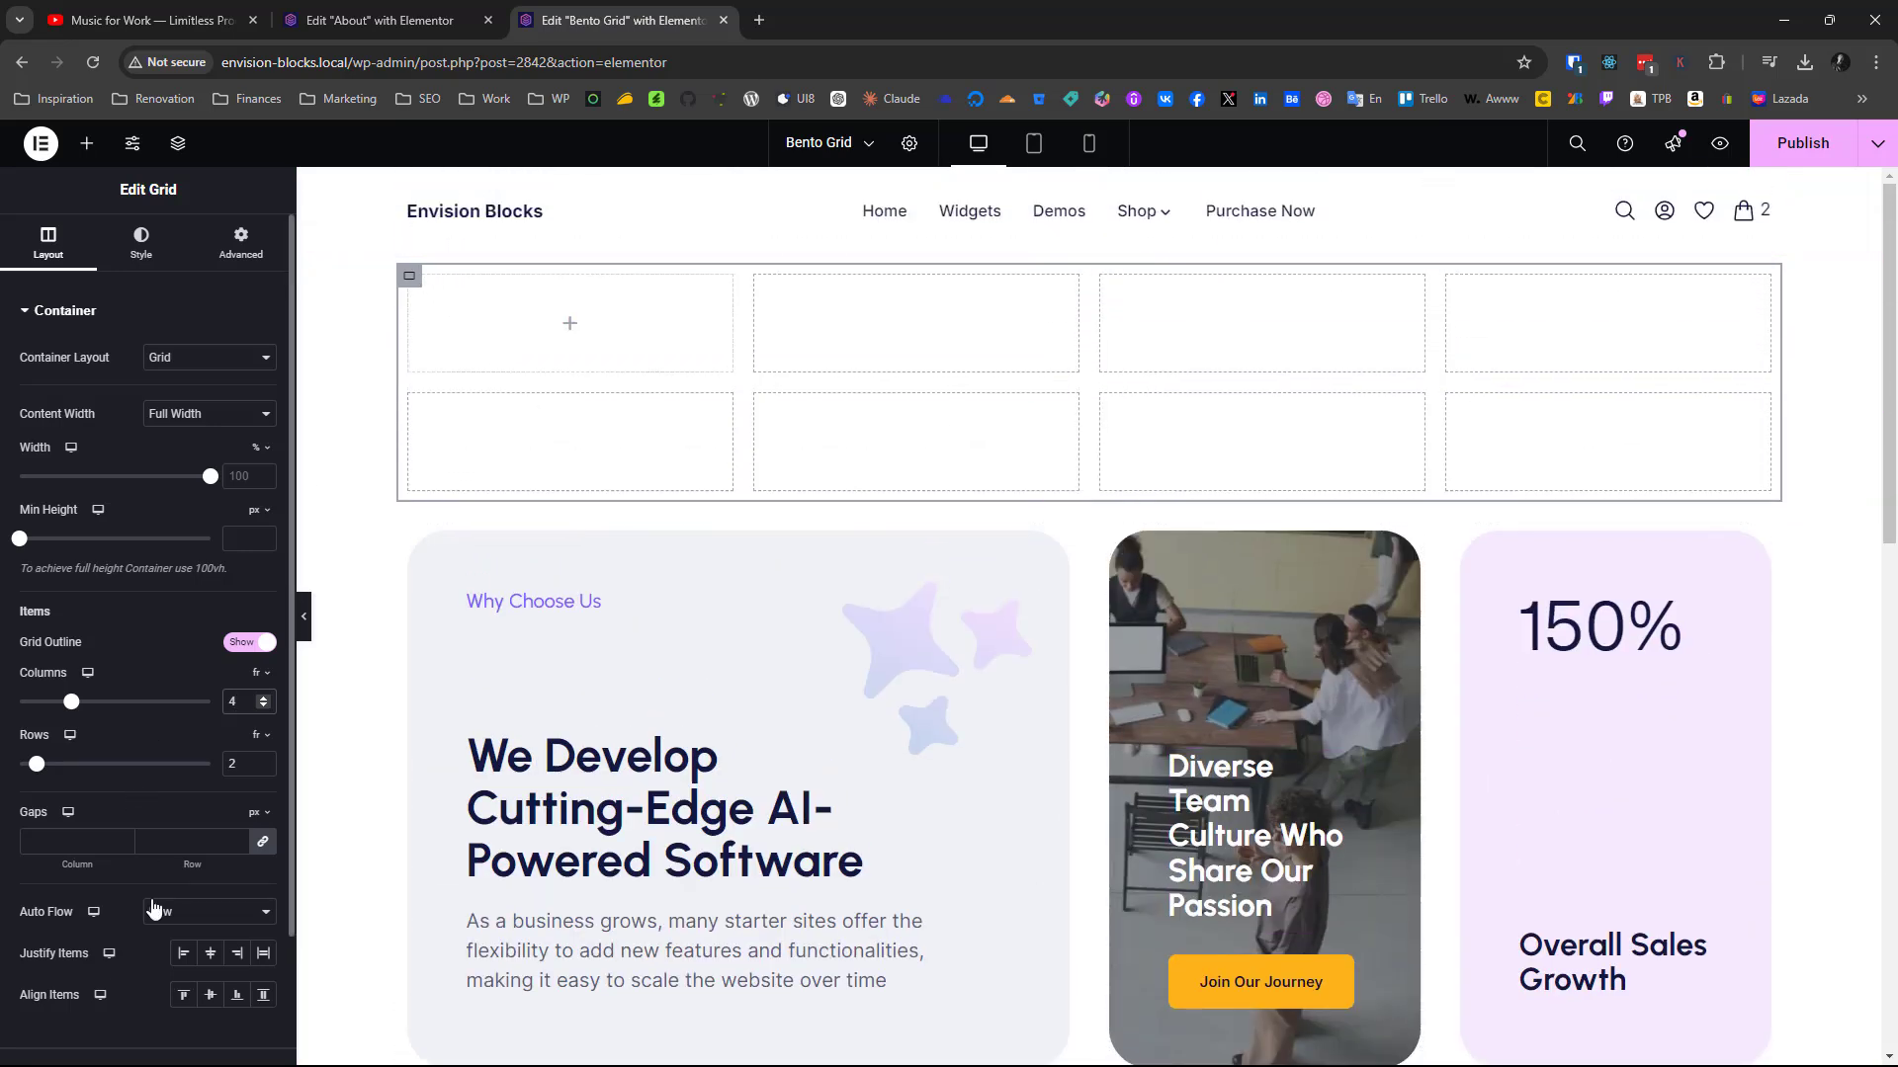
left_click(70, 841)
type("40")
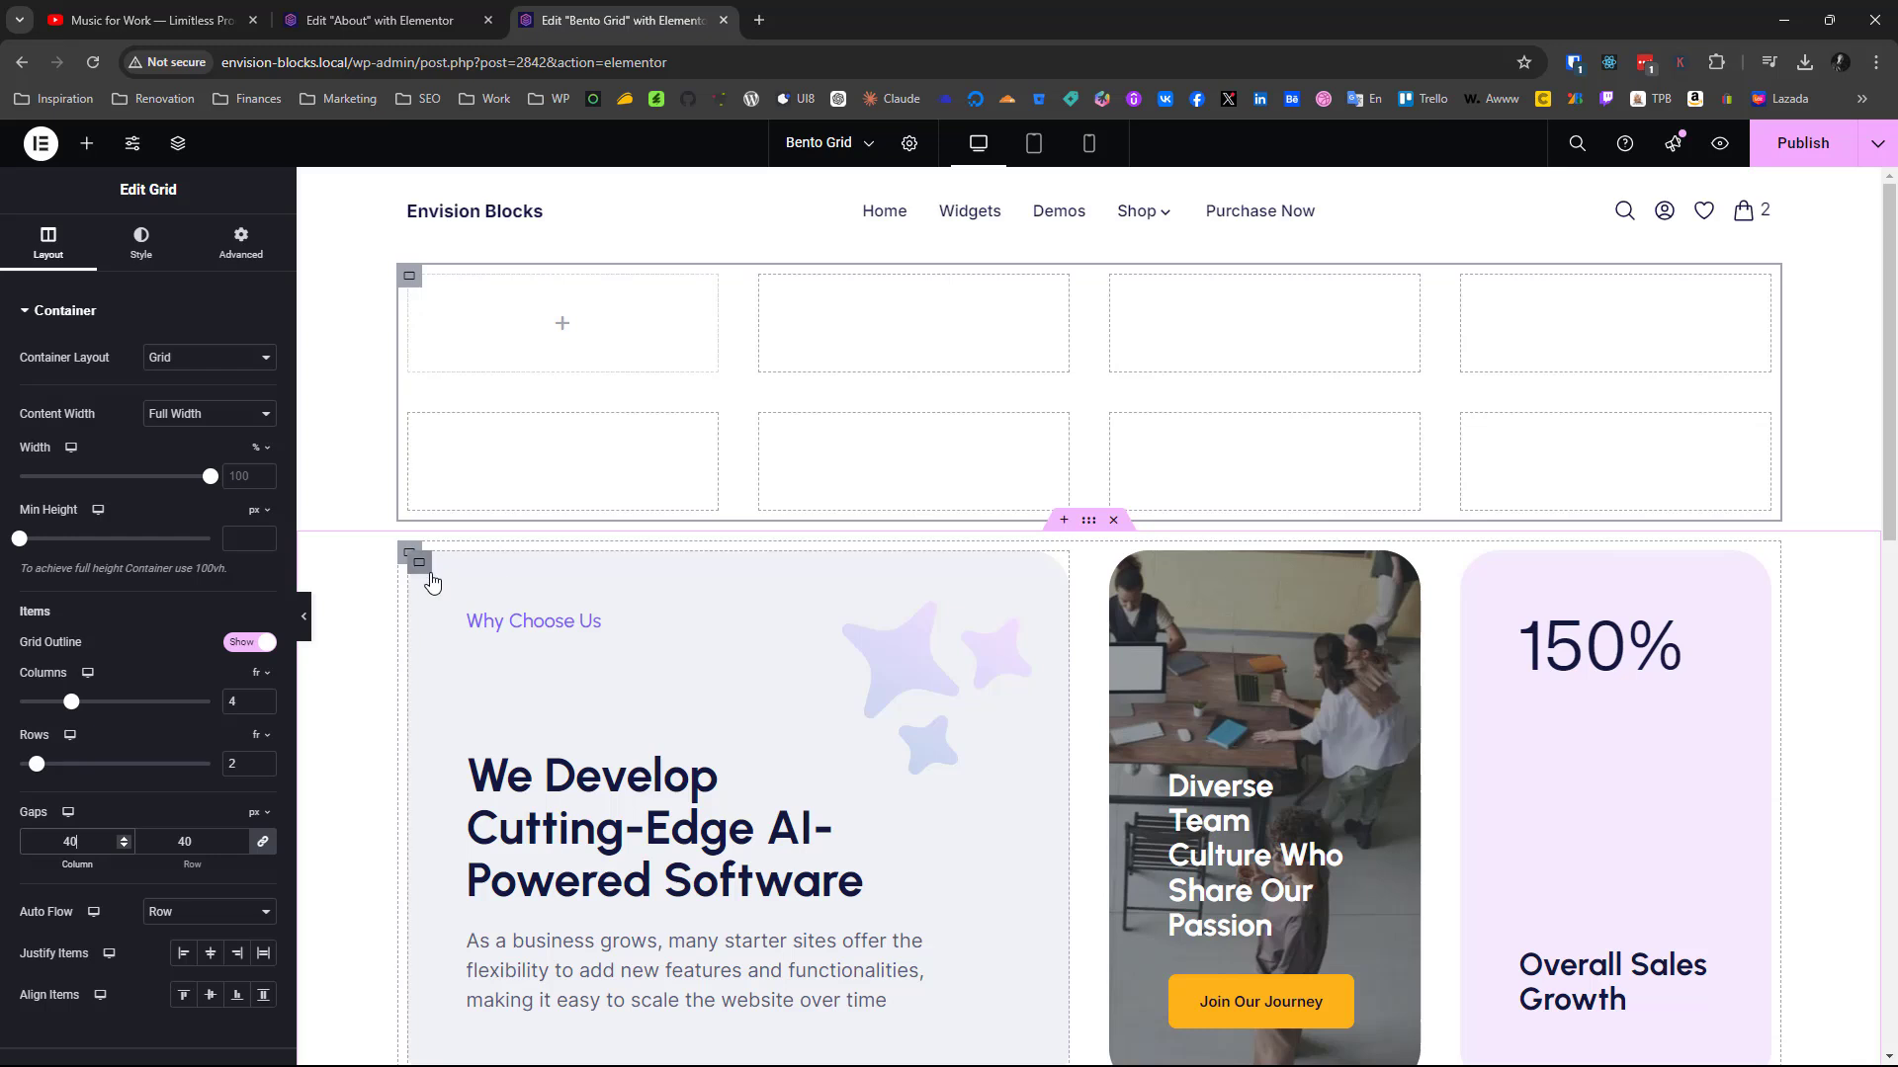
Add a Container to the first cell of the new grid and set its border radius to 40 px
left_click(84, 144)
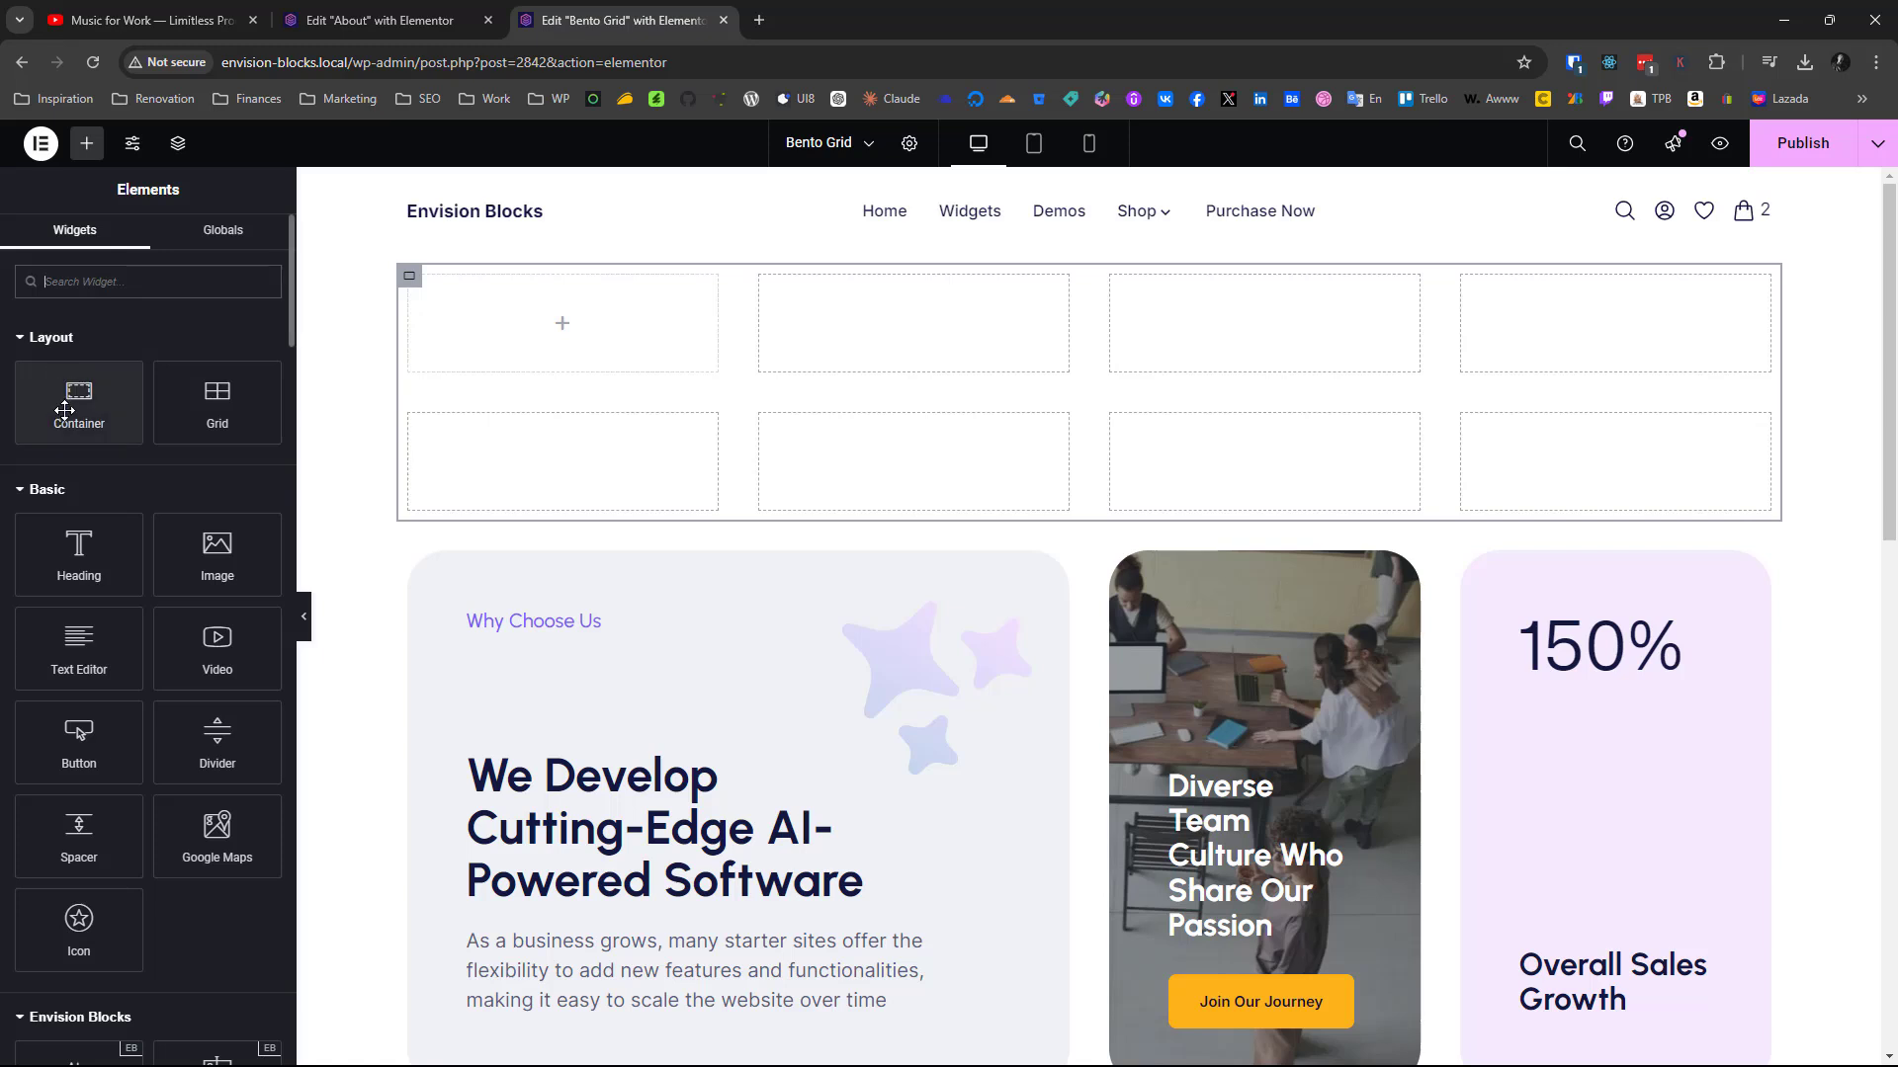
left_click_drag(64, 410, 537, 360)
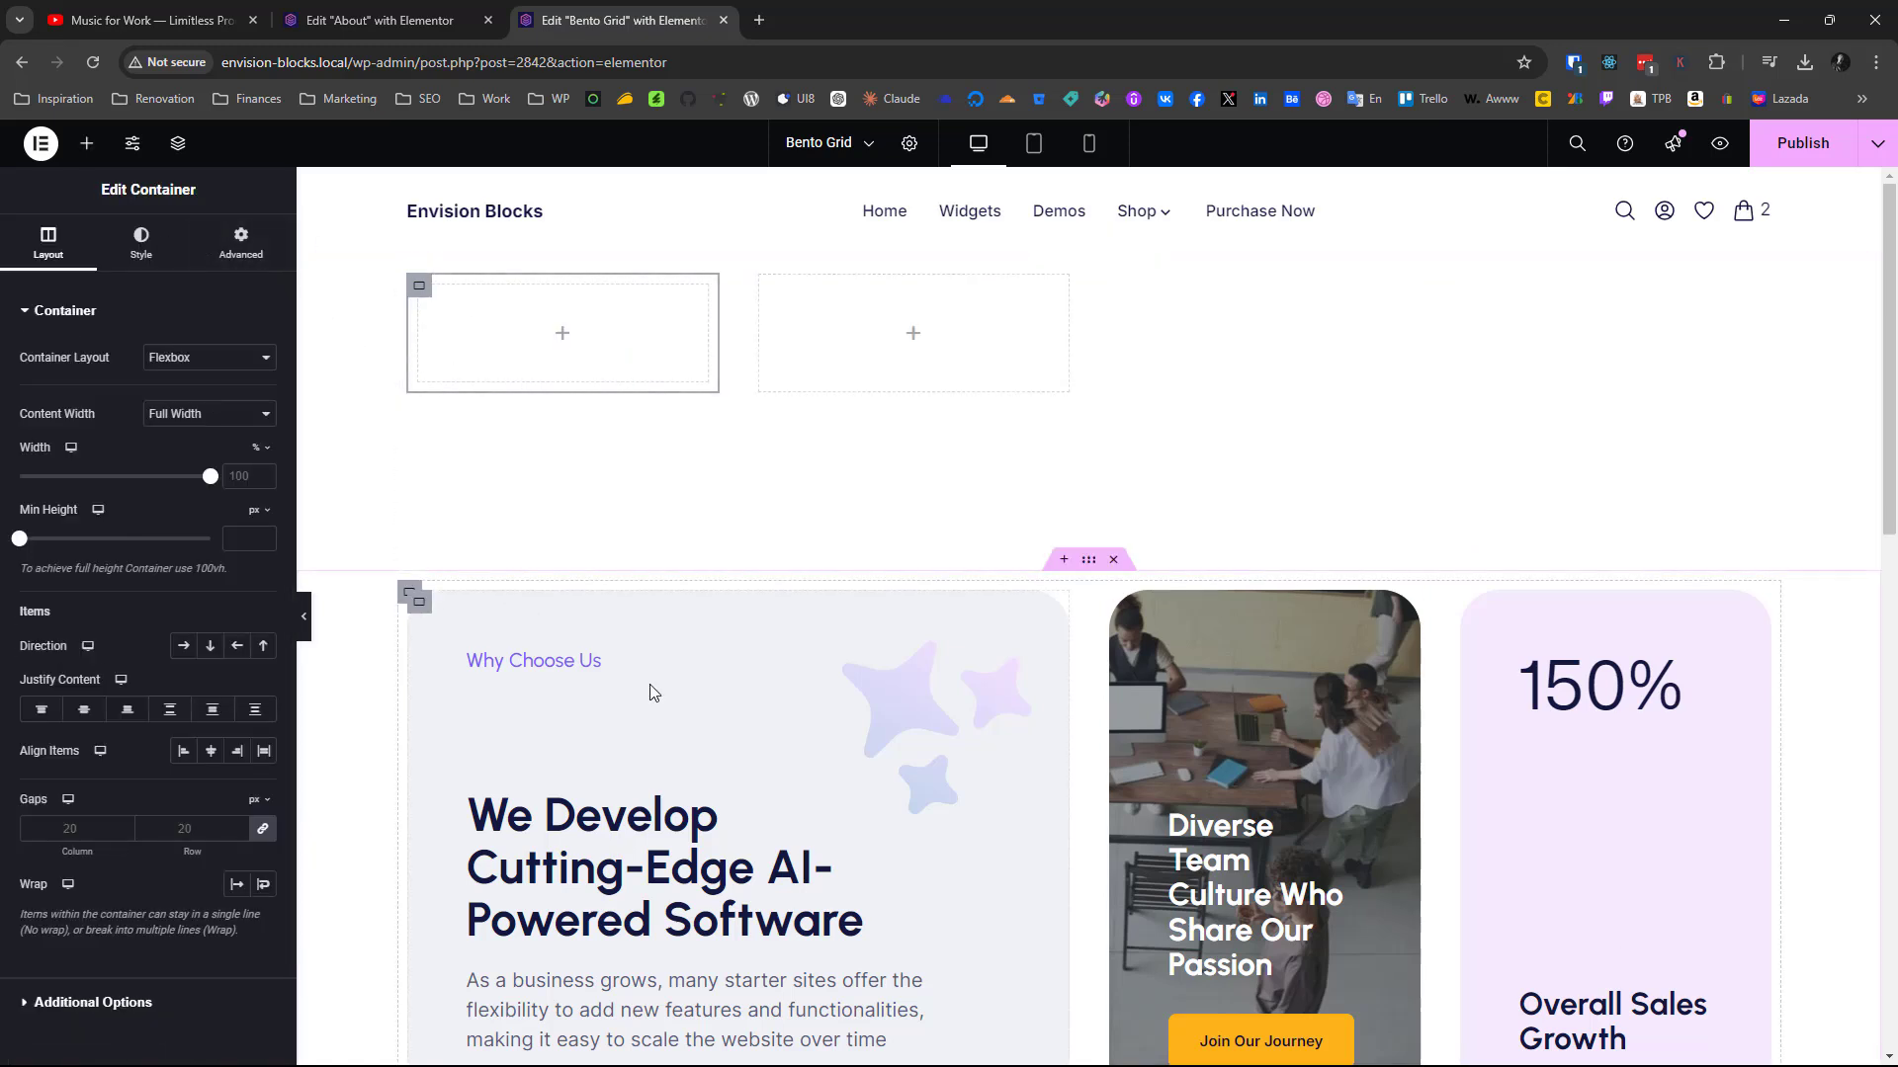
left_click(140, 255)
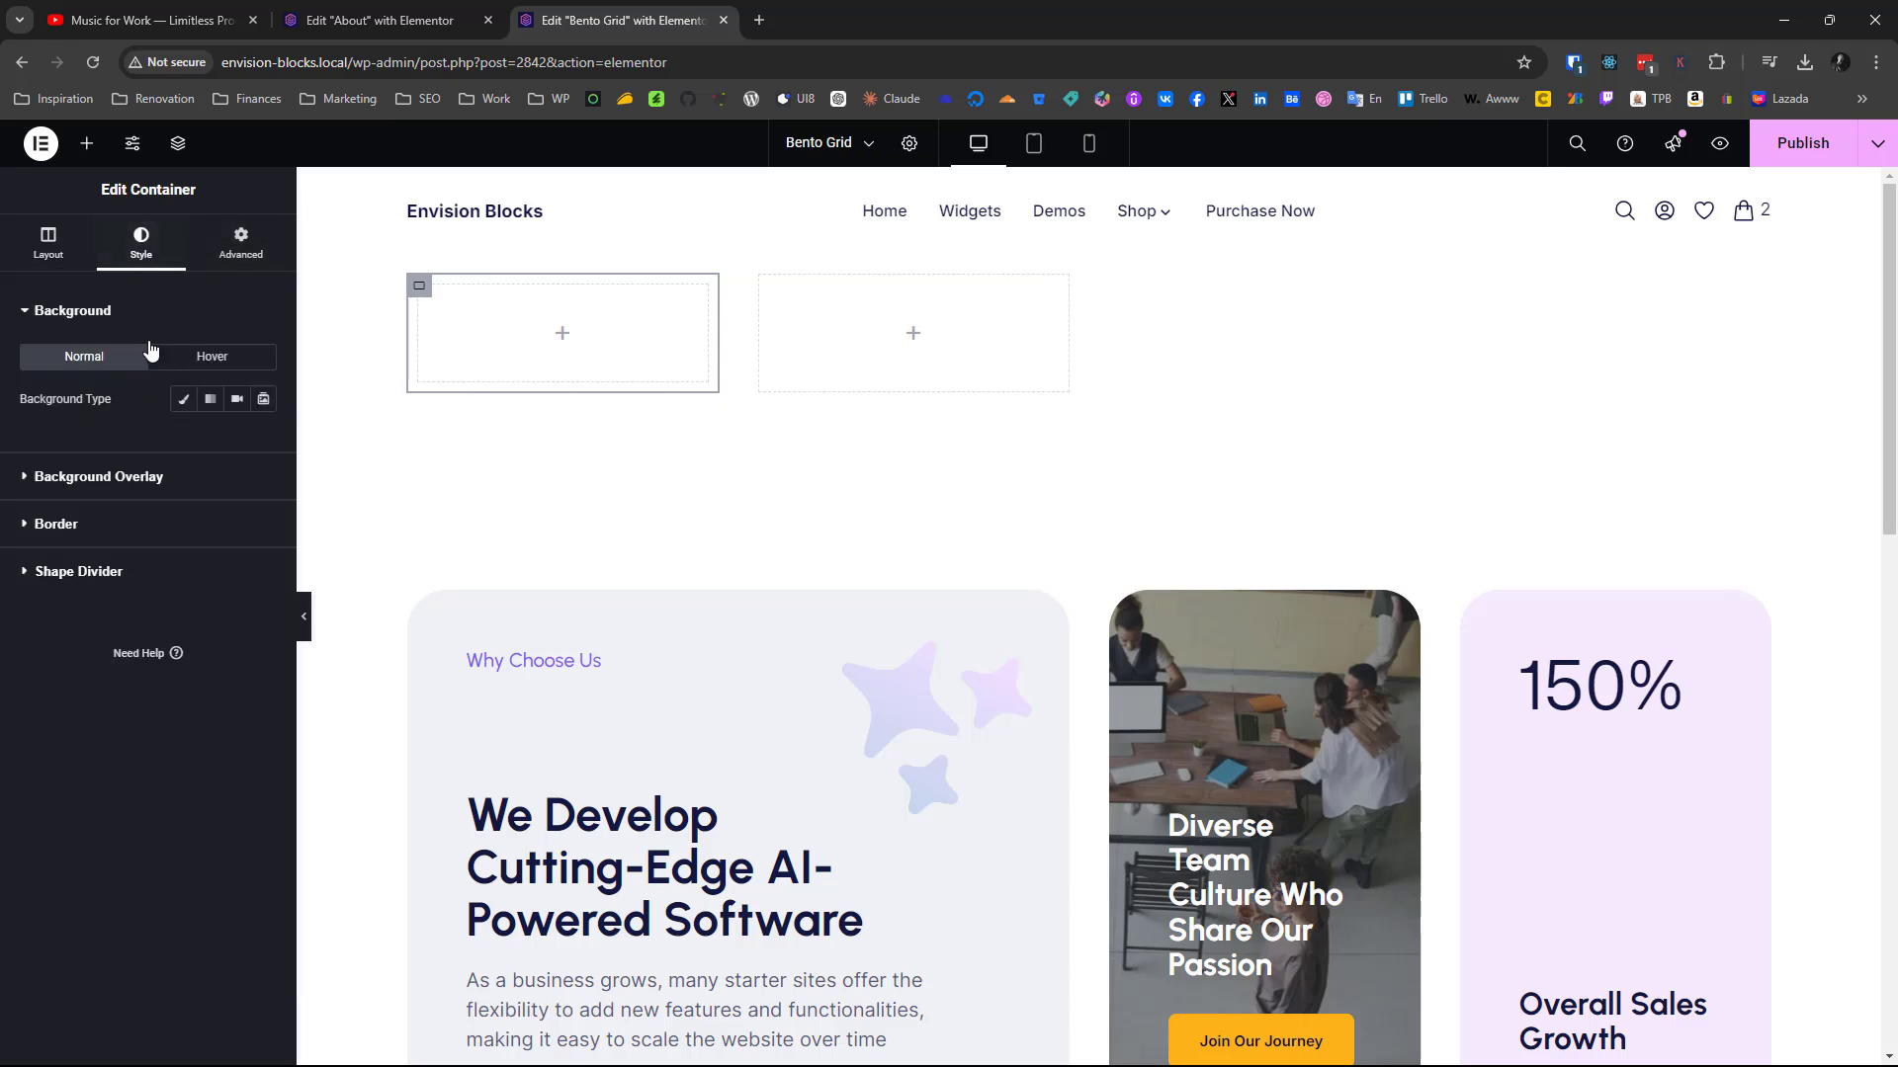
left_click(55, 523)
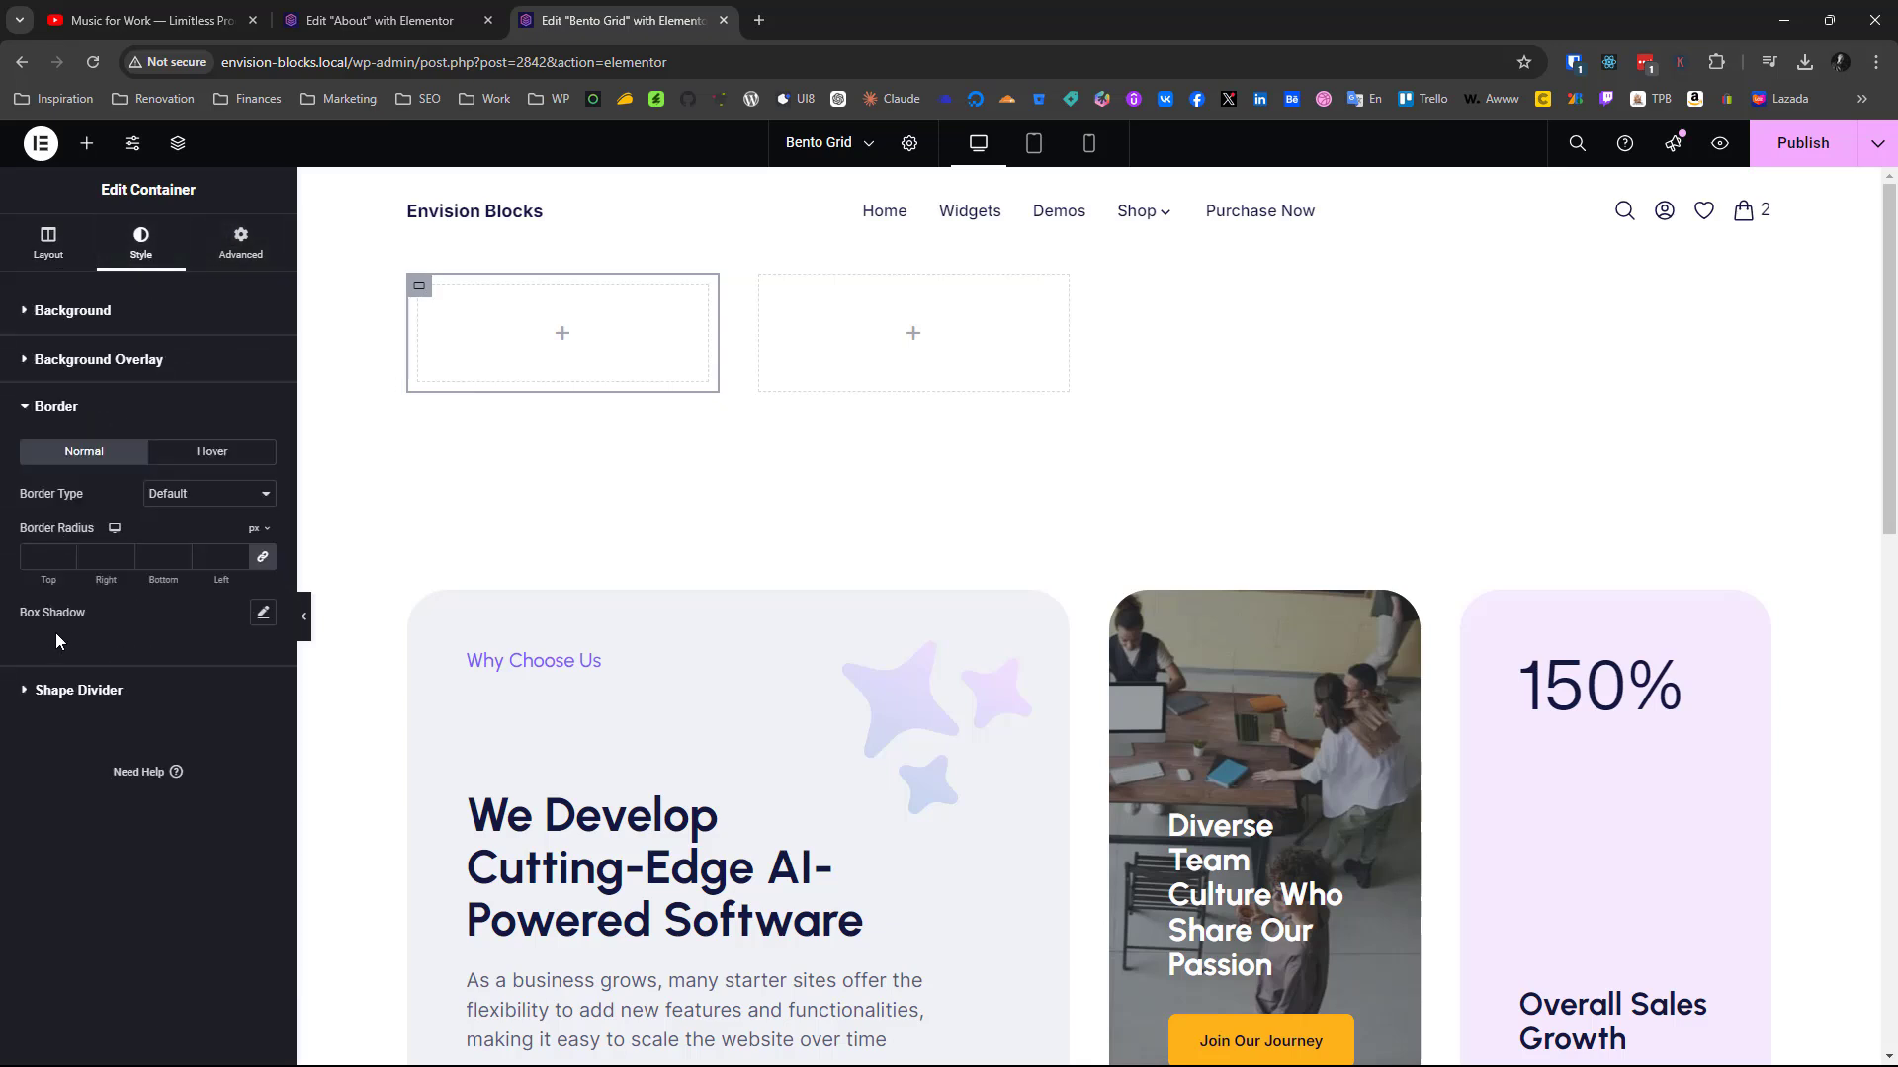
left_click(44, 557)
type("40")
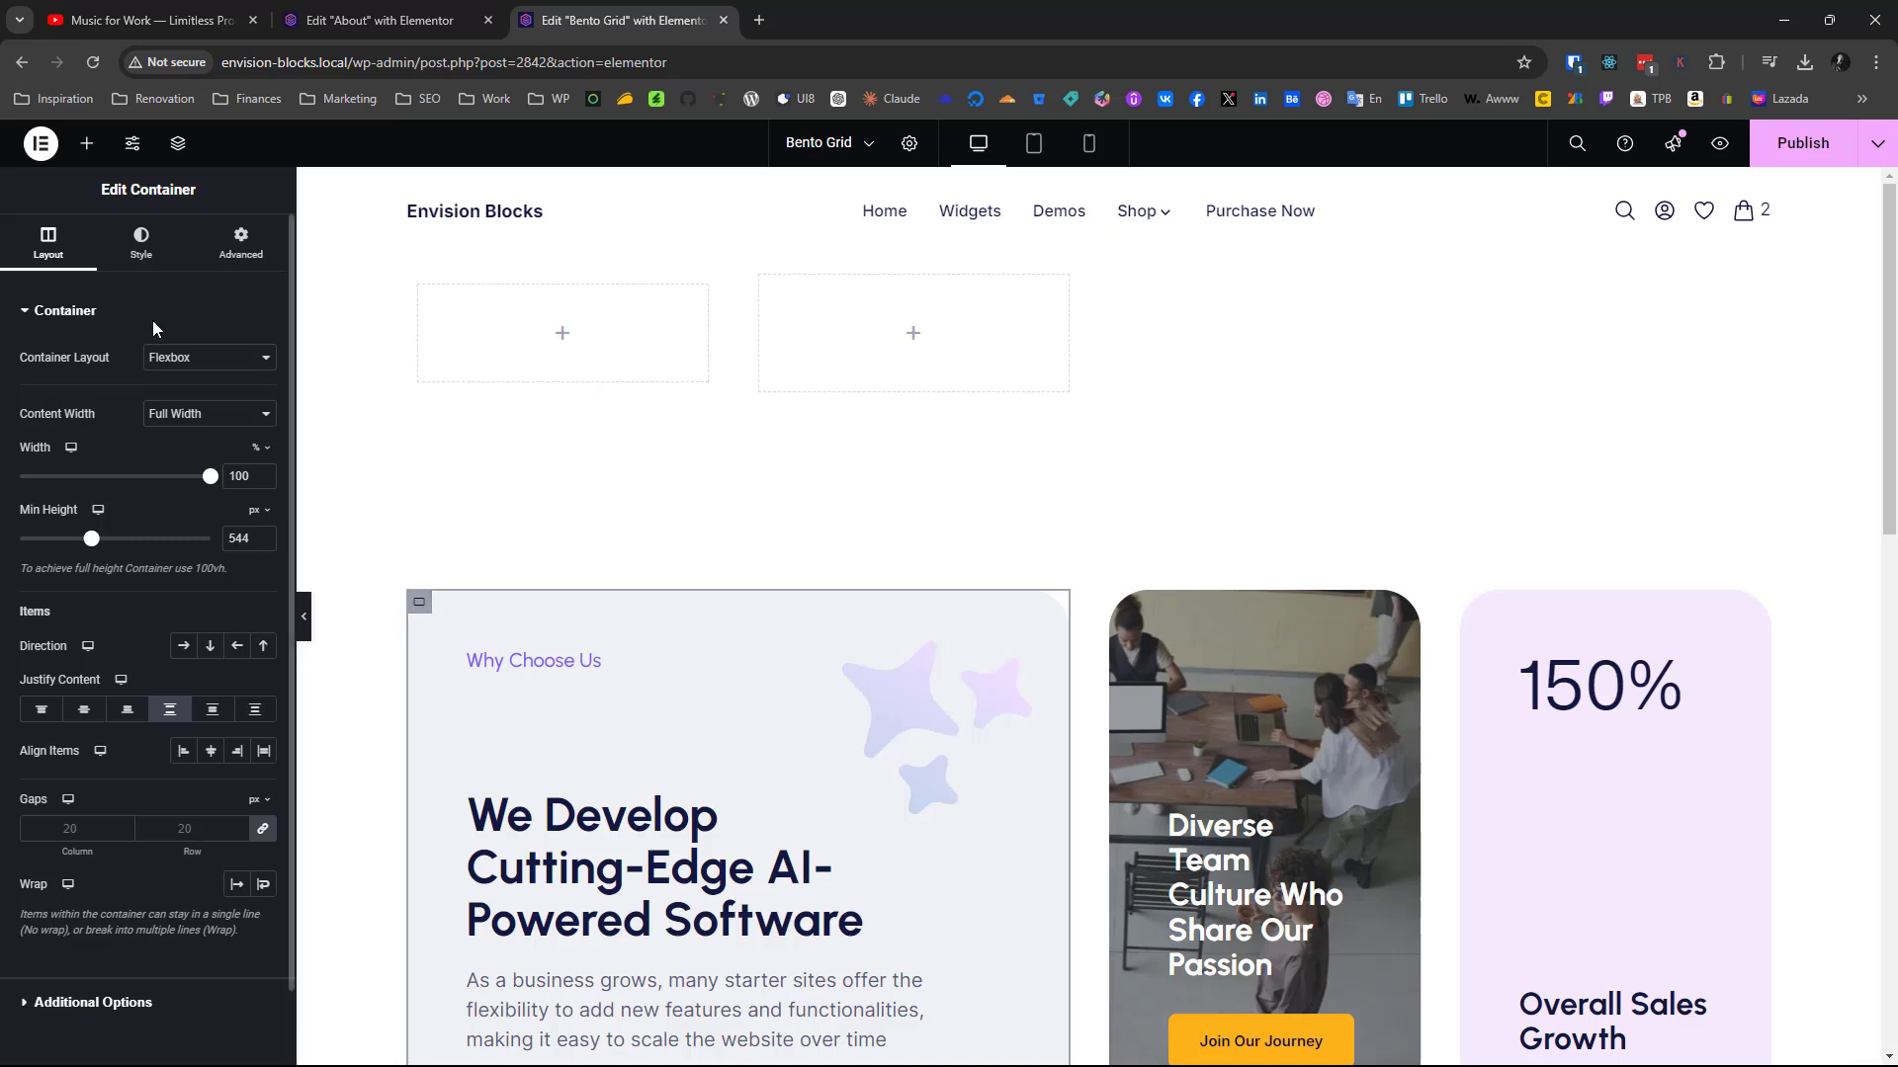
Copy the background color #EFF1F4 from the finished "Why Choose Us" card and apply it as the new container's classic background
left_click(142, 243)
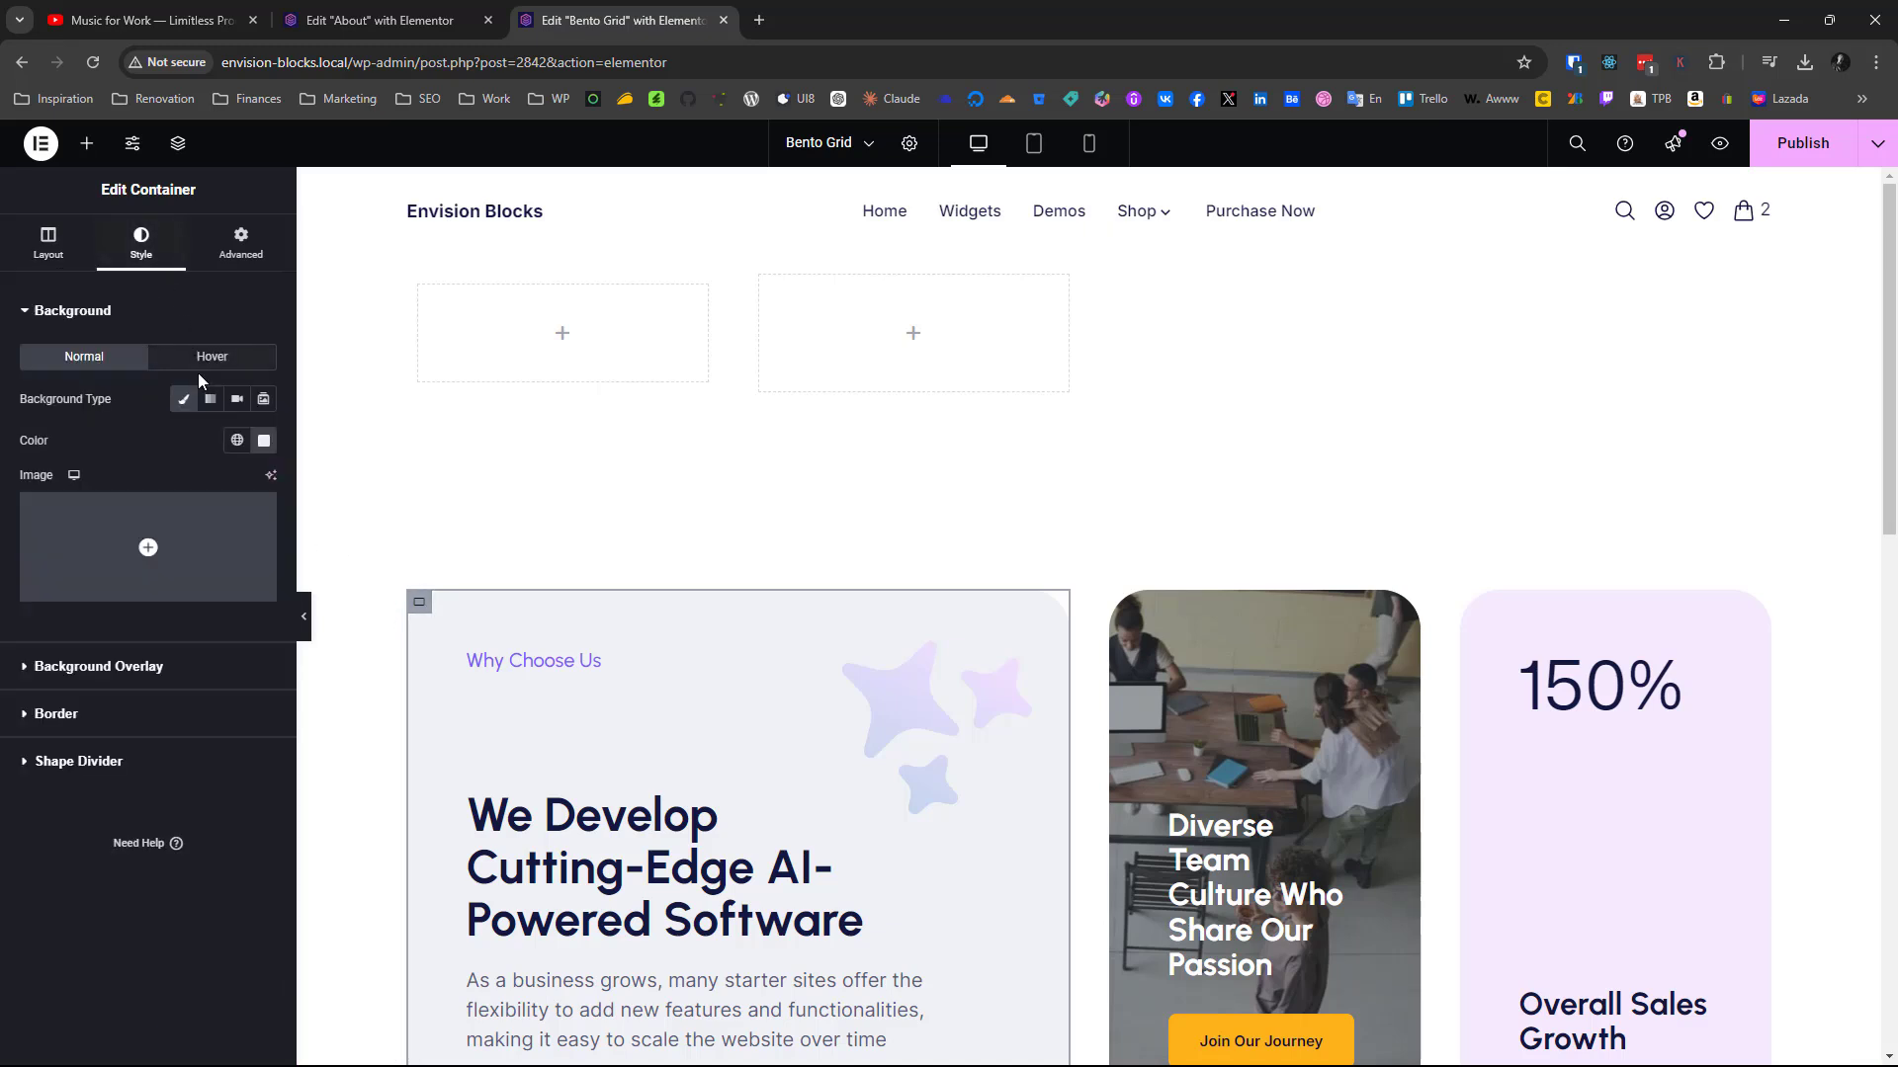
left_click(264, 441)
key("ctrl+c")
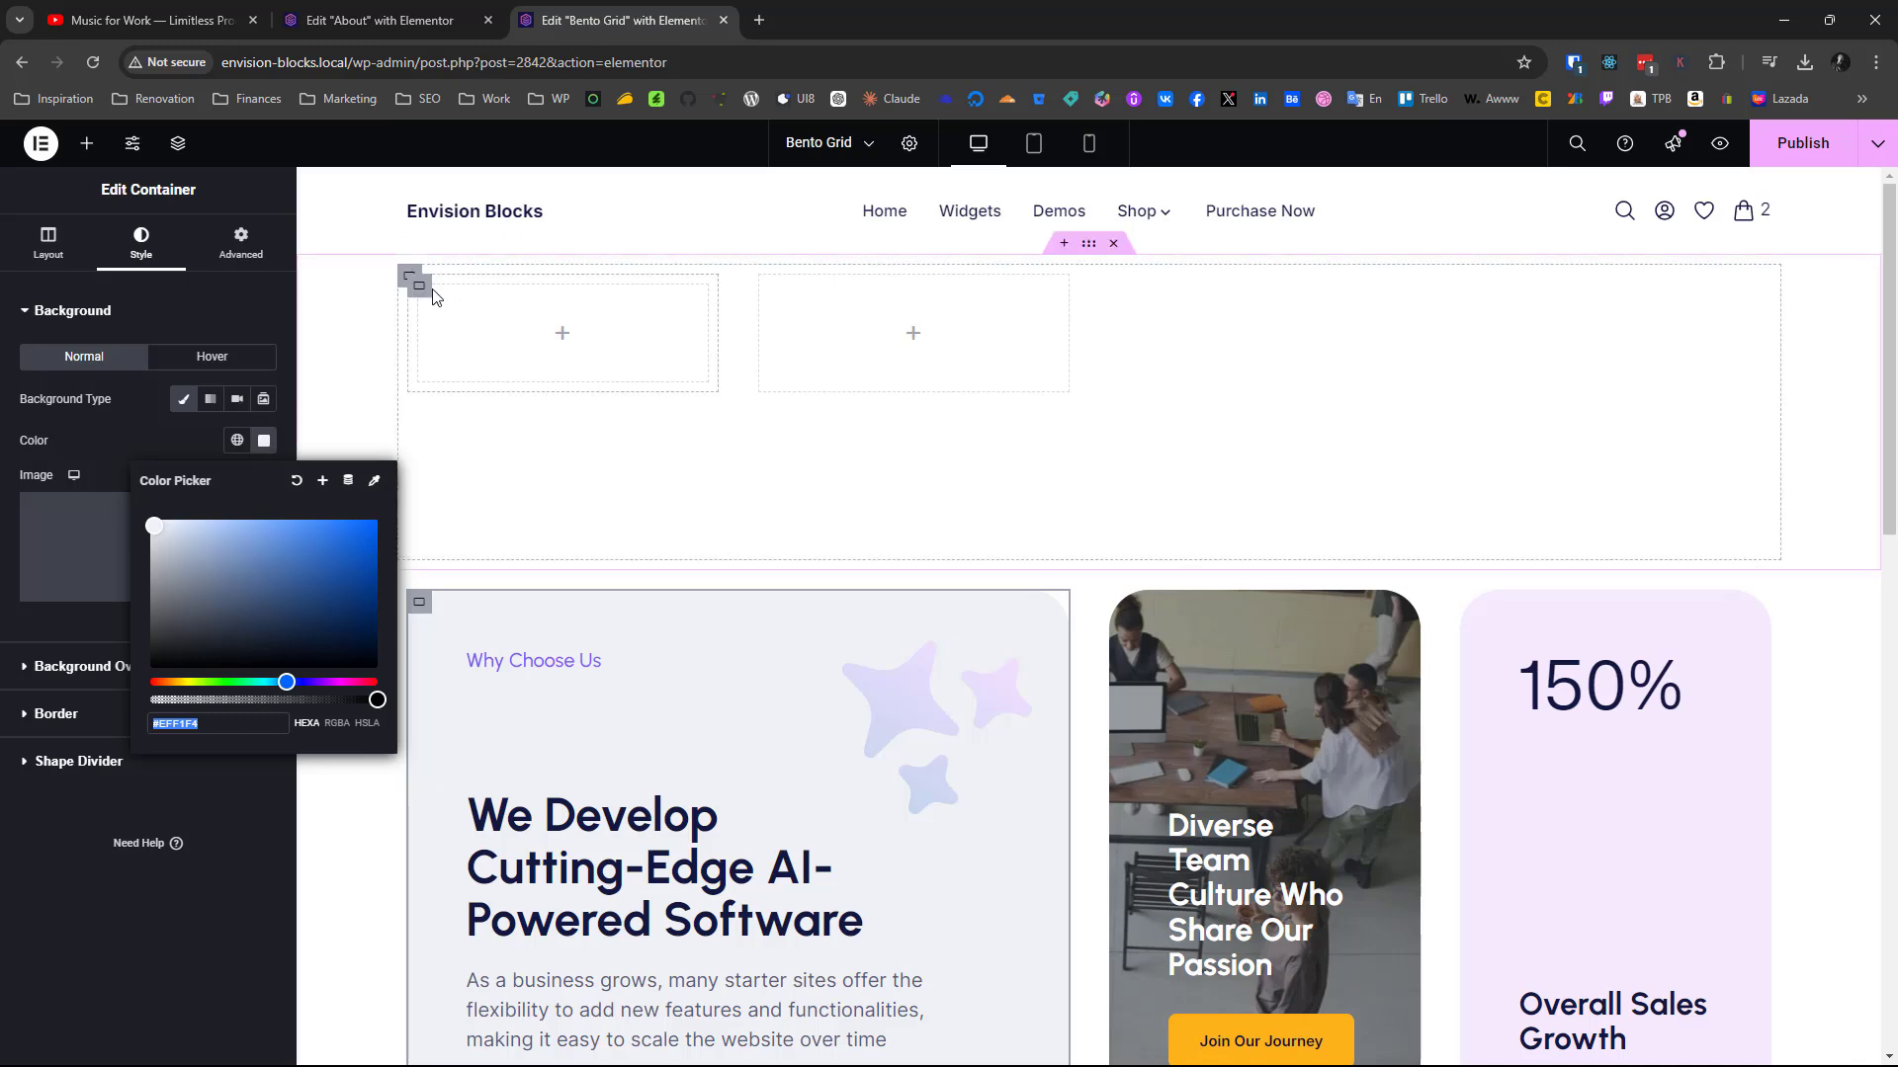
left_click(427, 294)
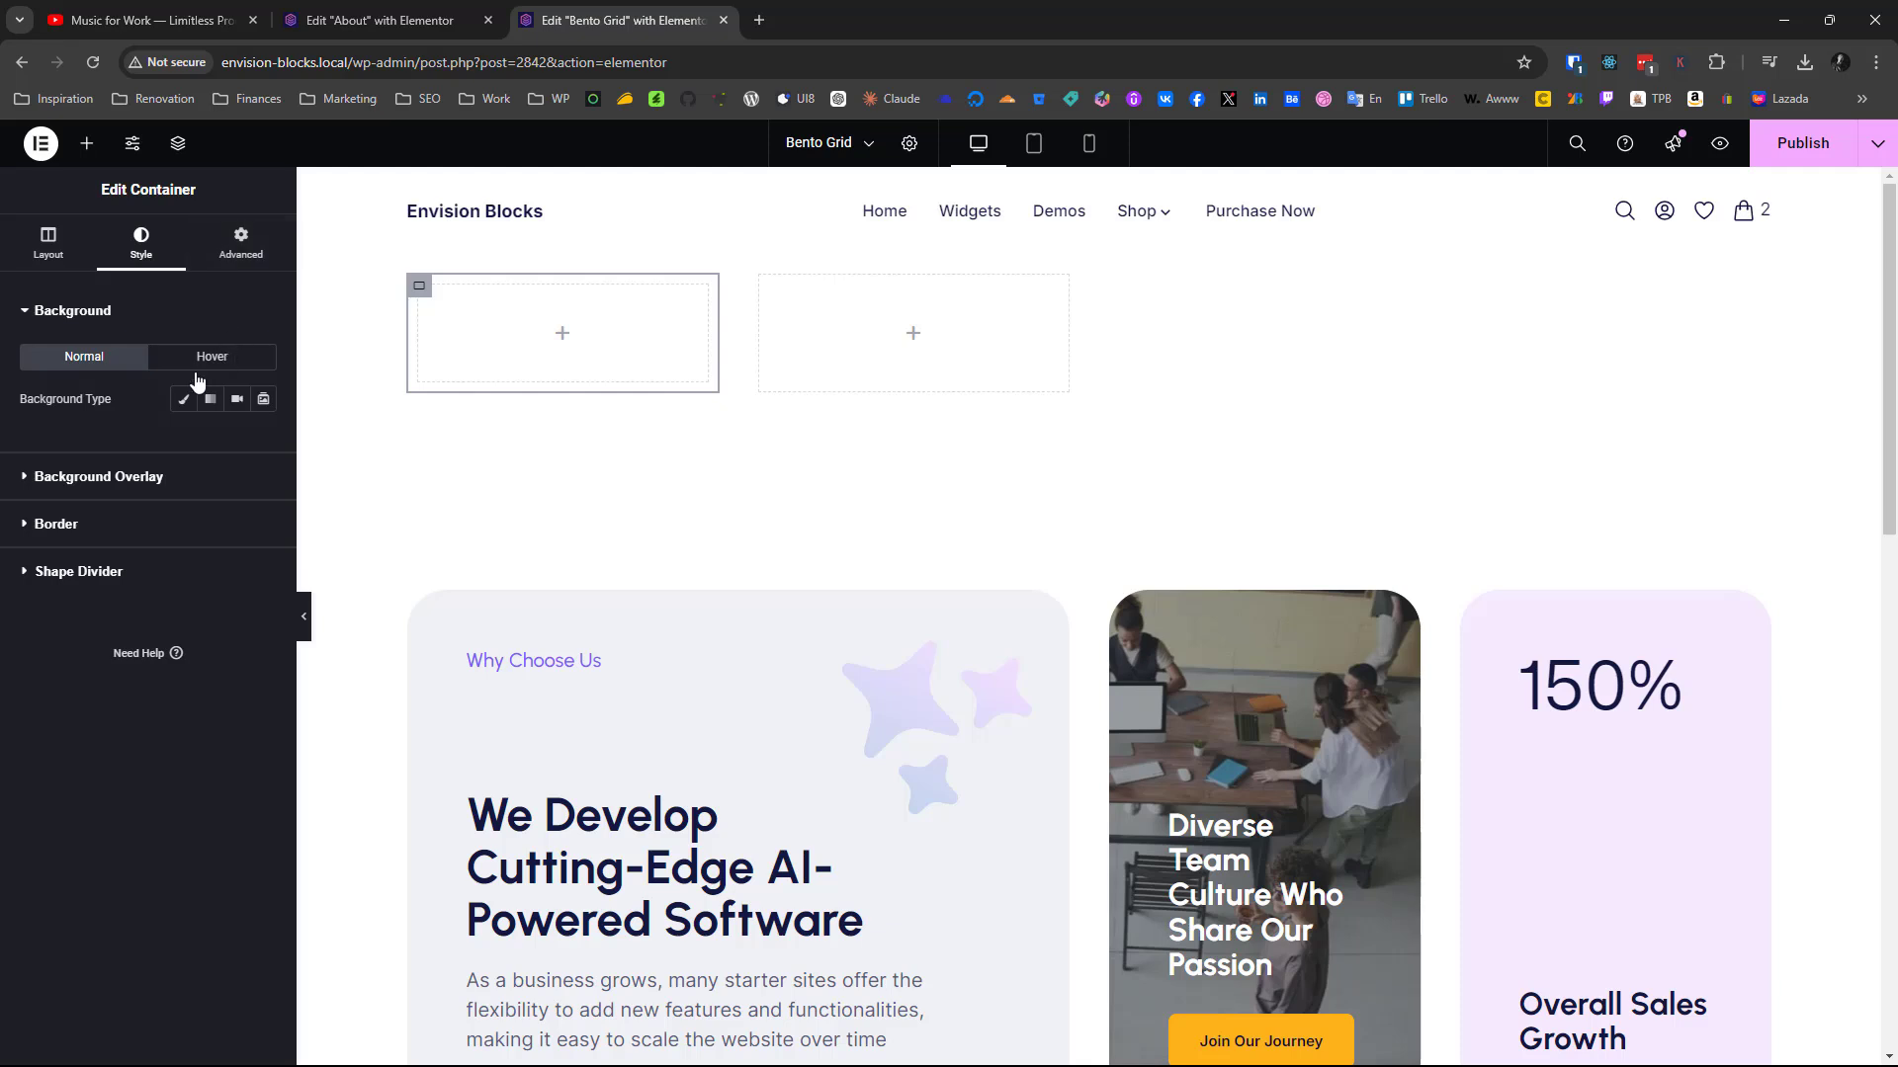
left_click(181, 402)
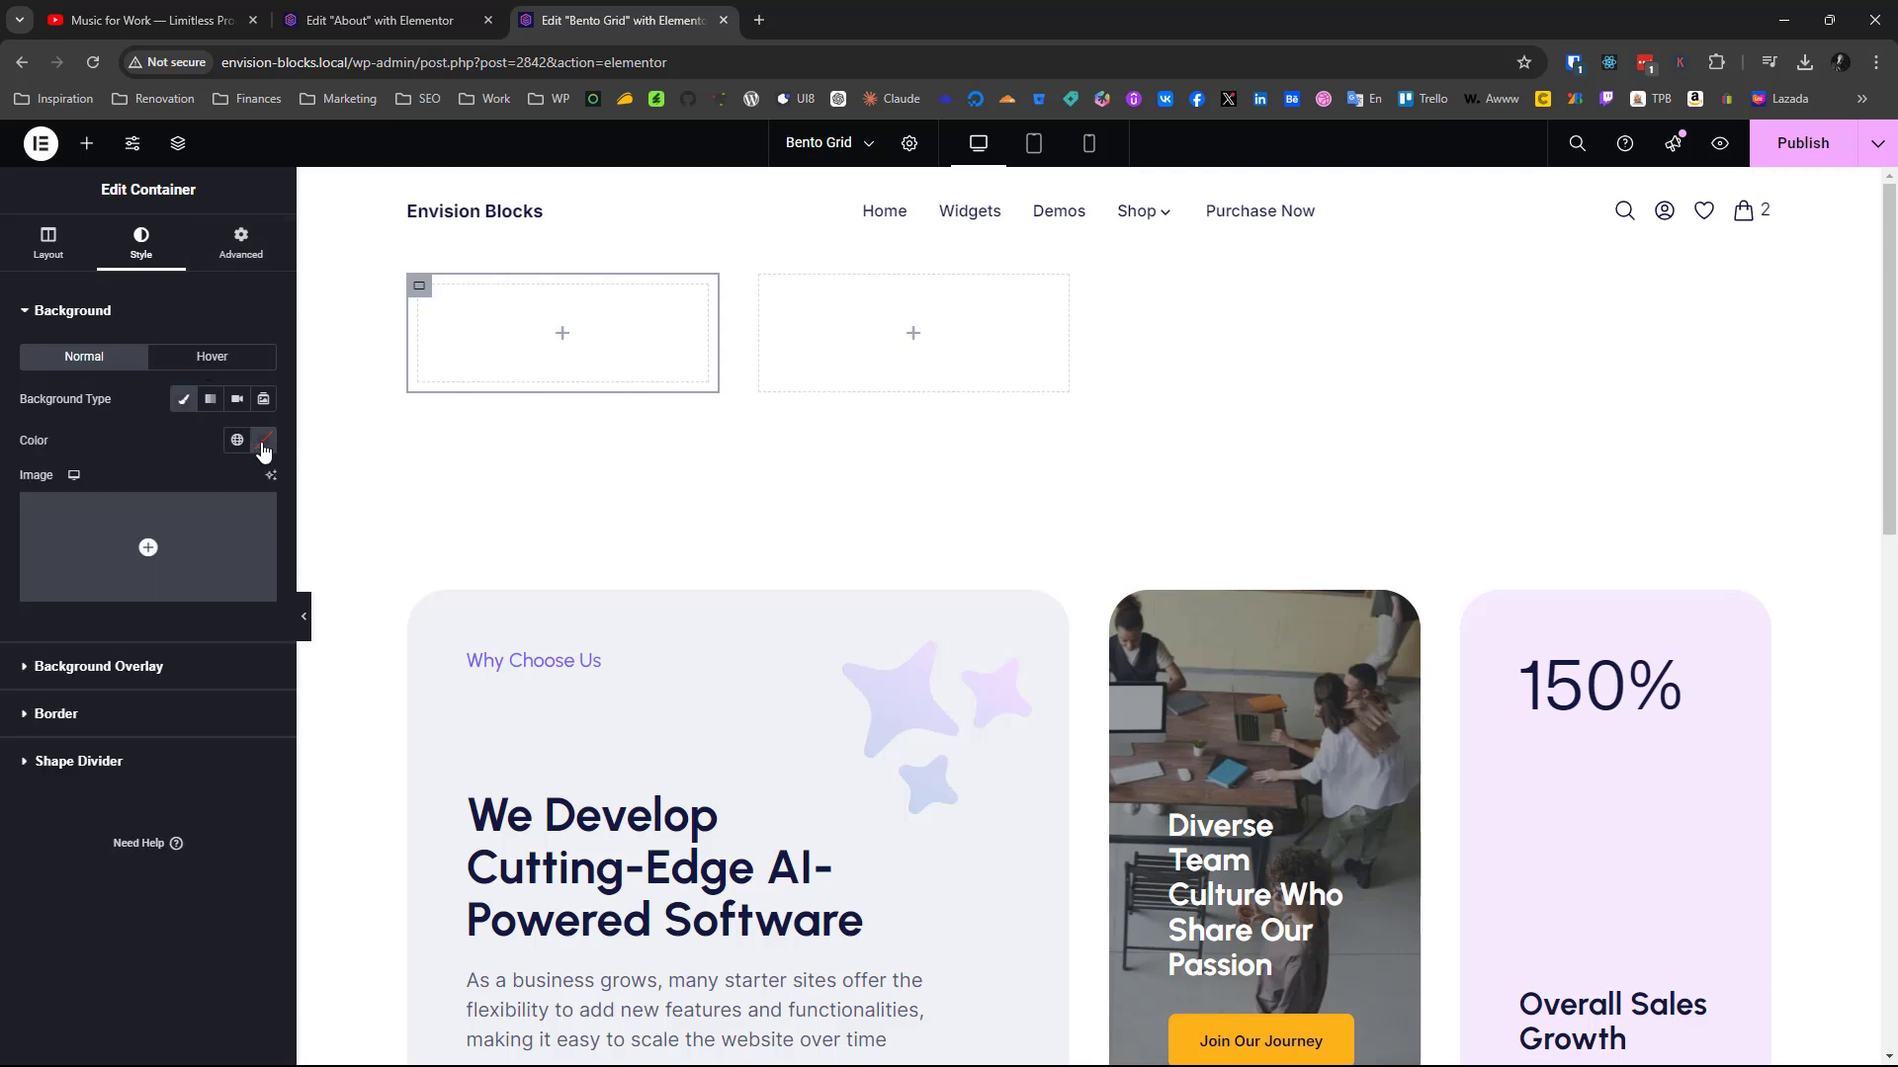
left_click(264, 441)
key("ctrl+v")
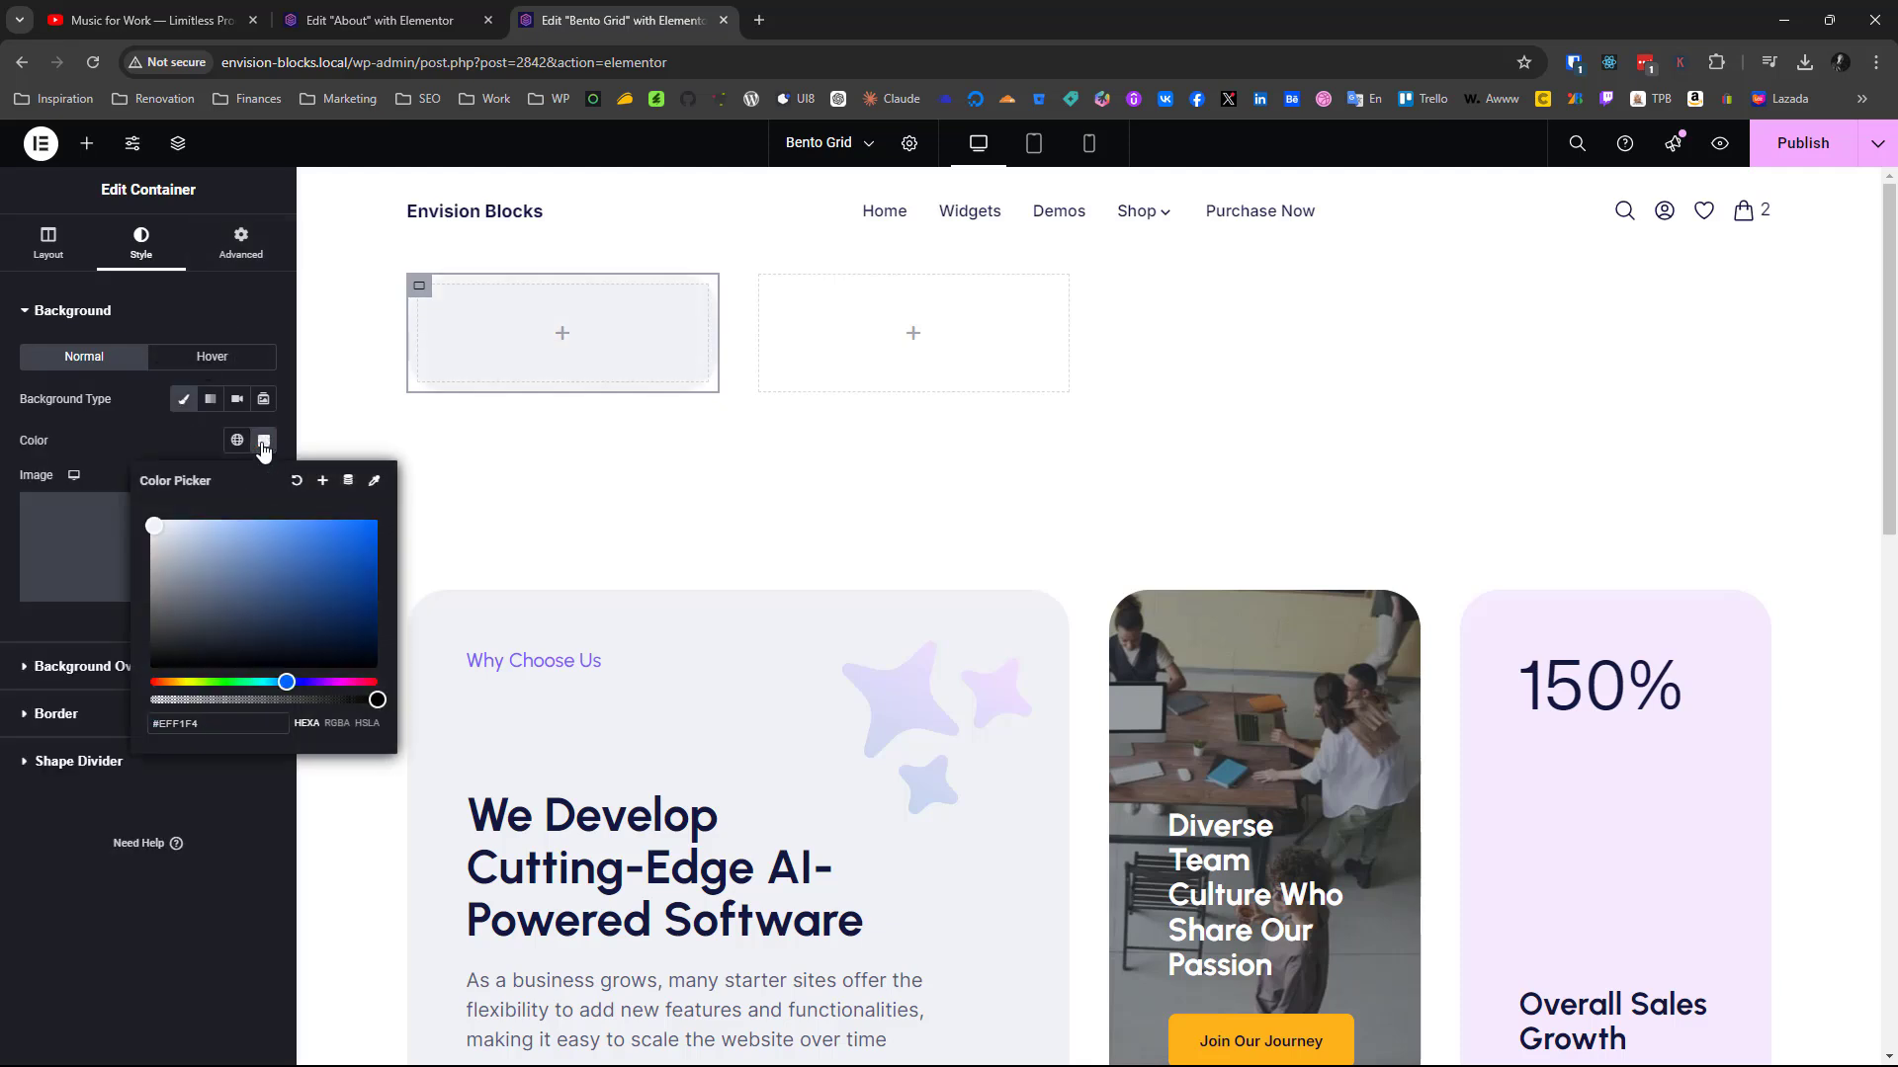
left_click(54, 909)
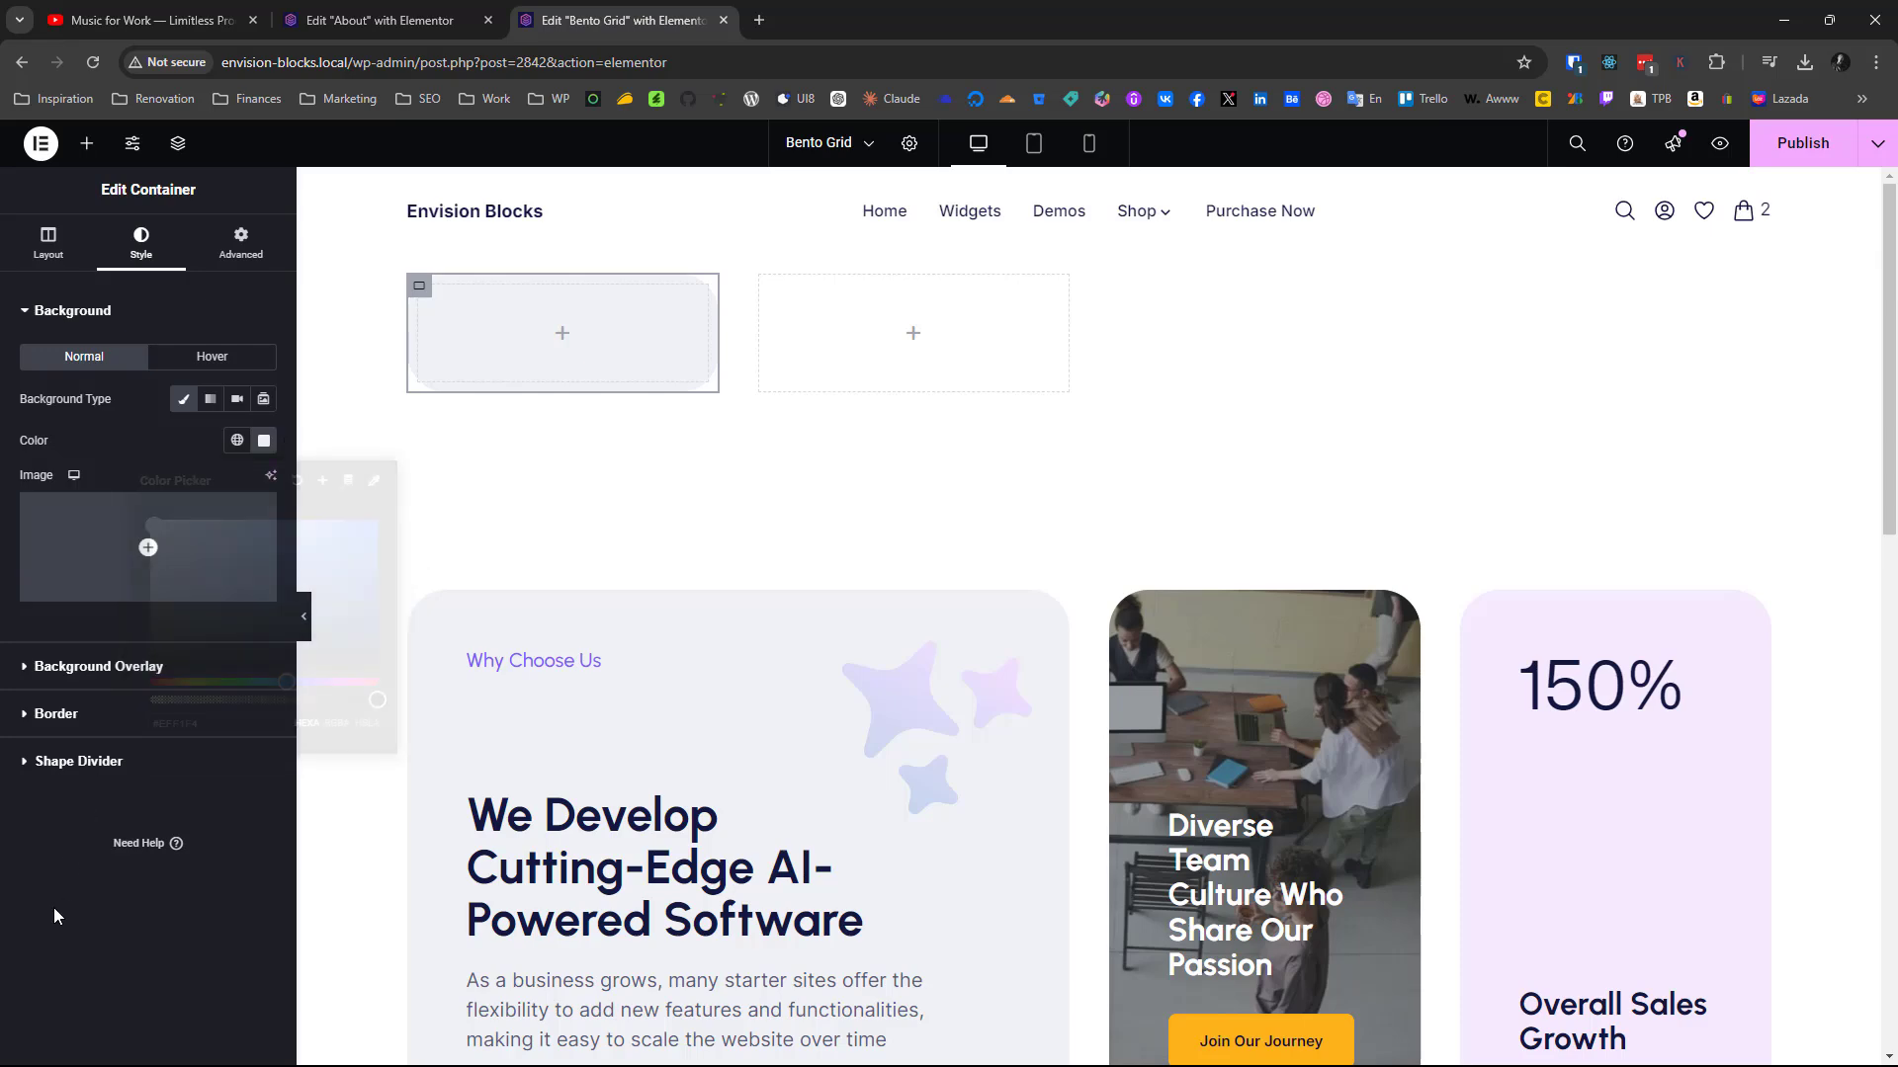
Examine the finished cards below, including the wide "Why Choose Us" card, as the reference for the new grid's items
scroll(756, 636, "down", 3)
scroll(756, 636, "up", 3)
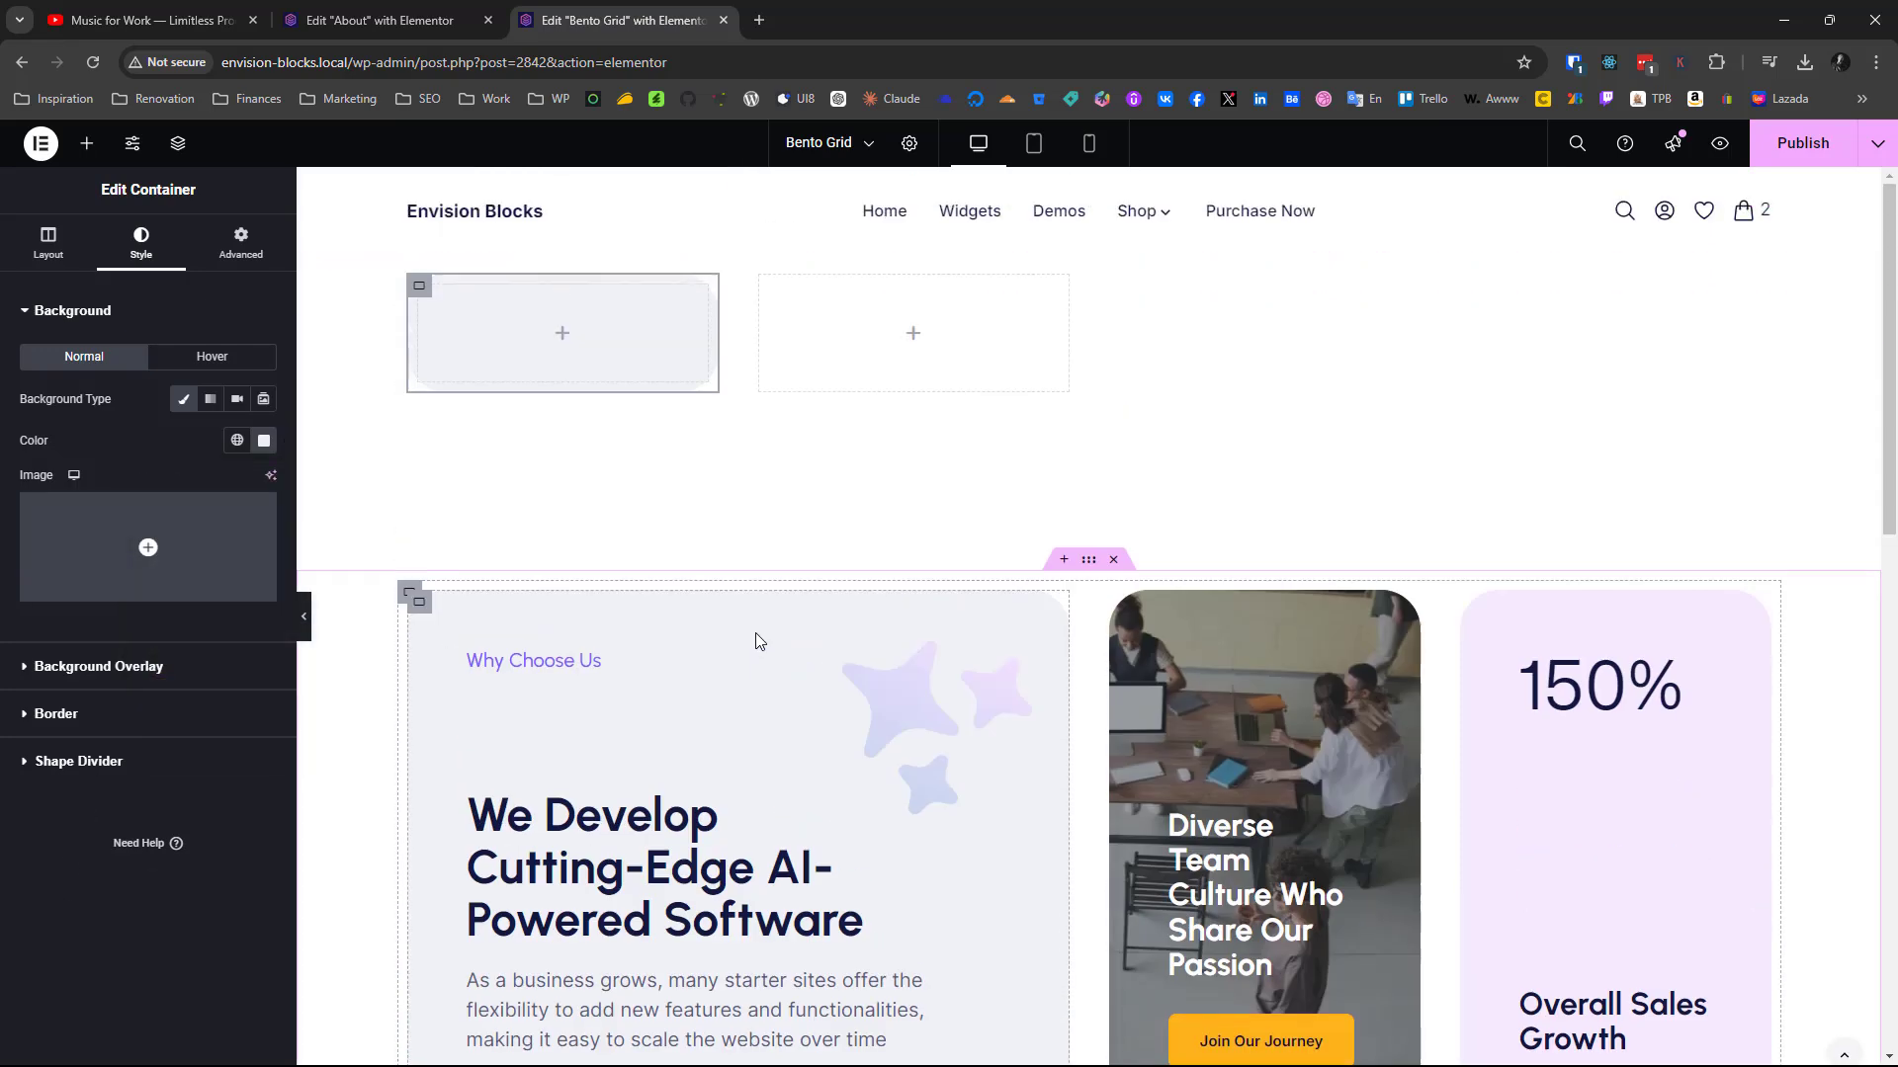
scroll(756, 640, "down", 1)
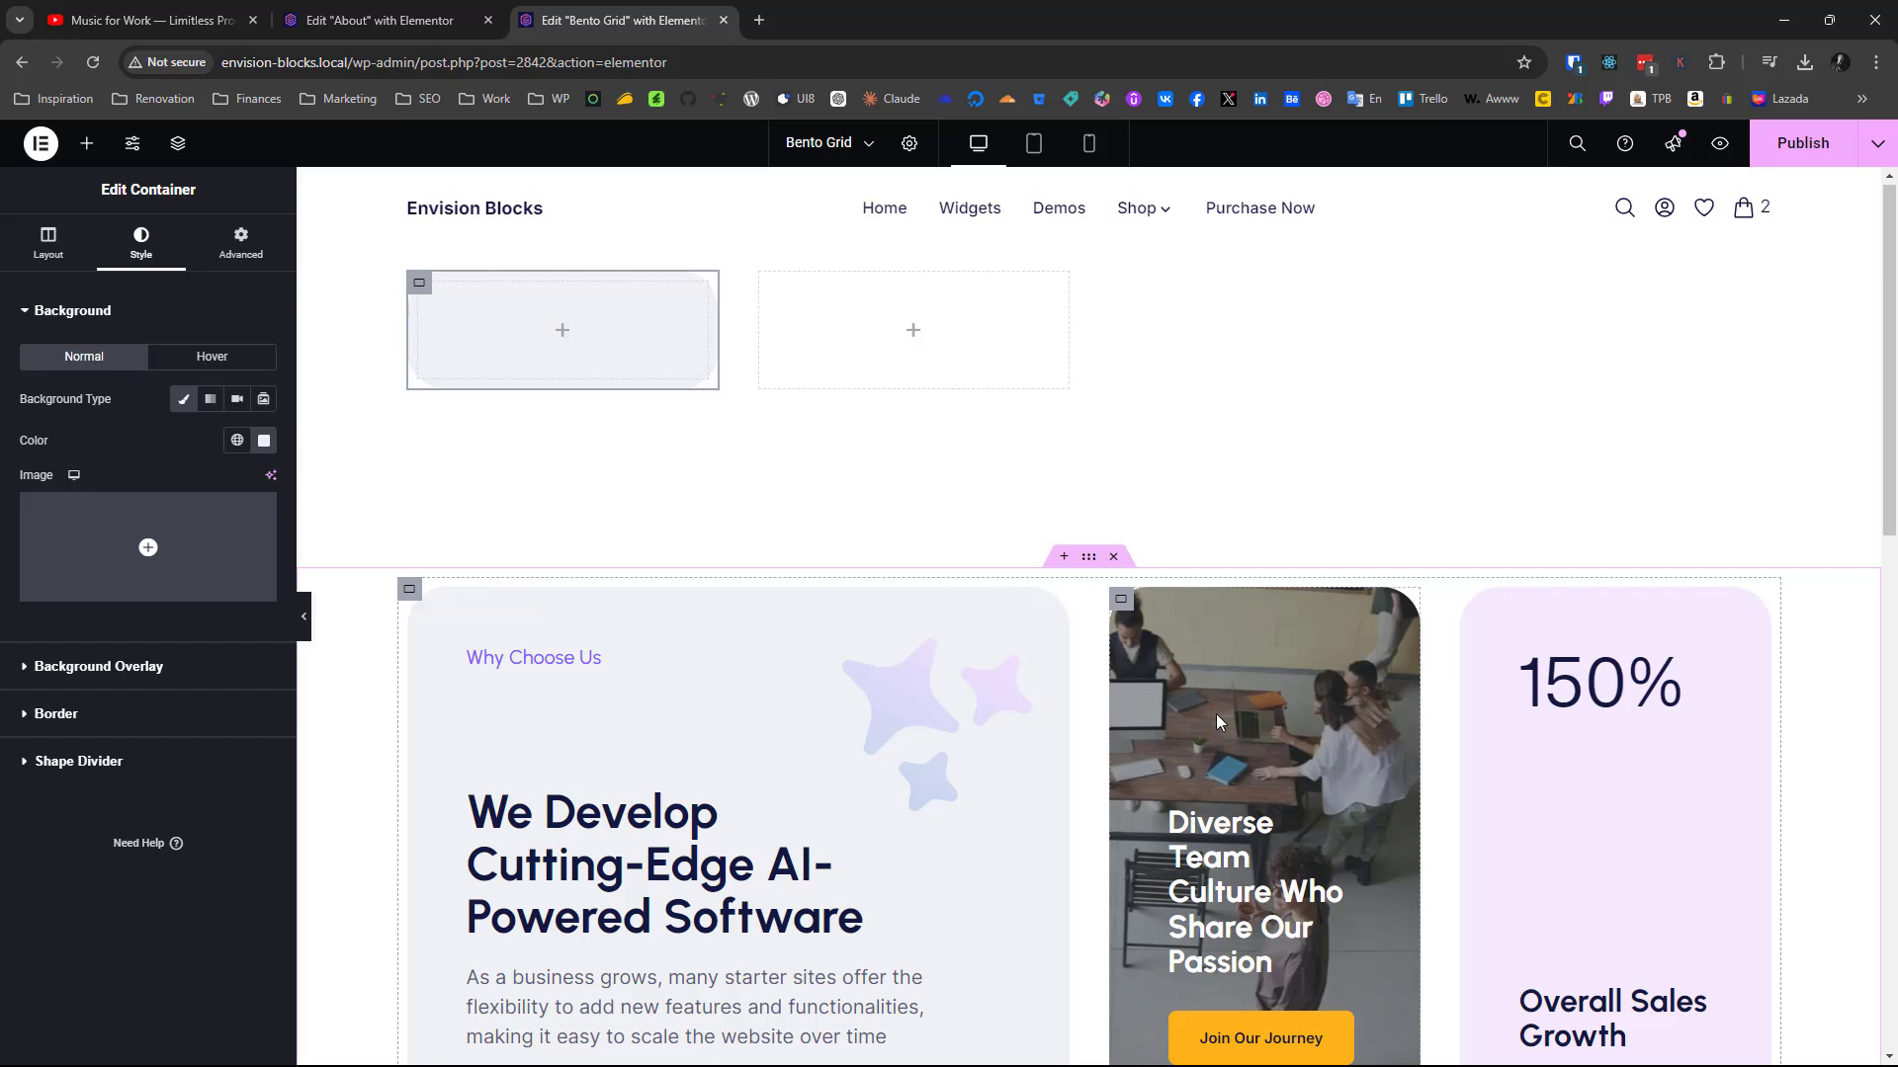
scroll(1218, 721, "down", 1)
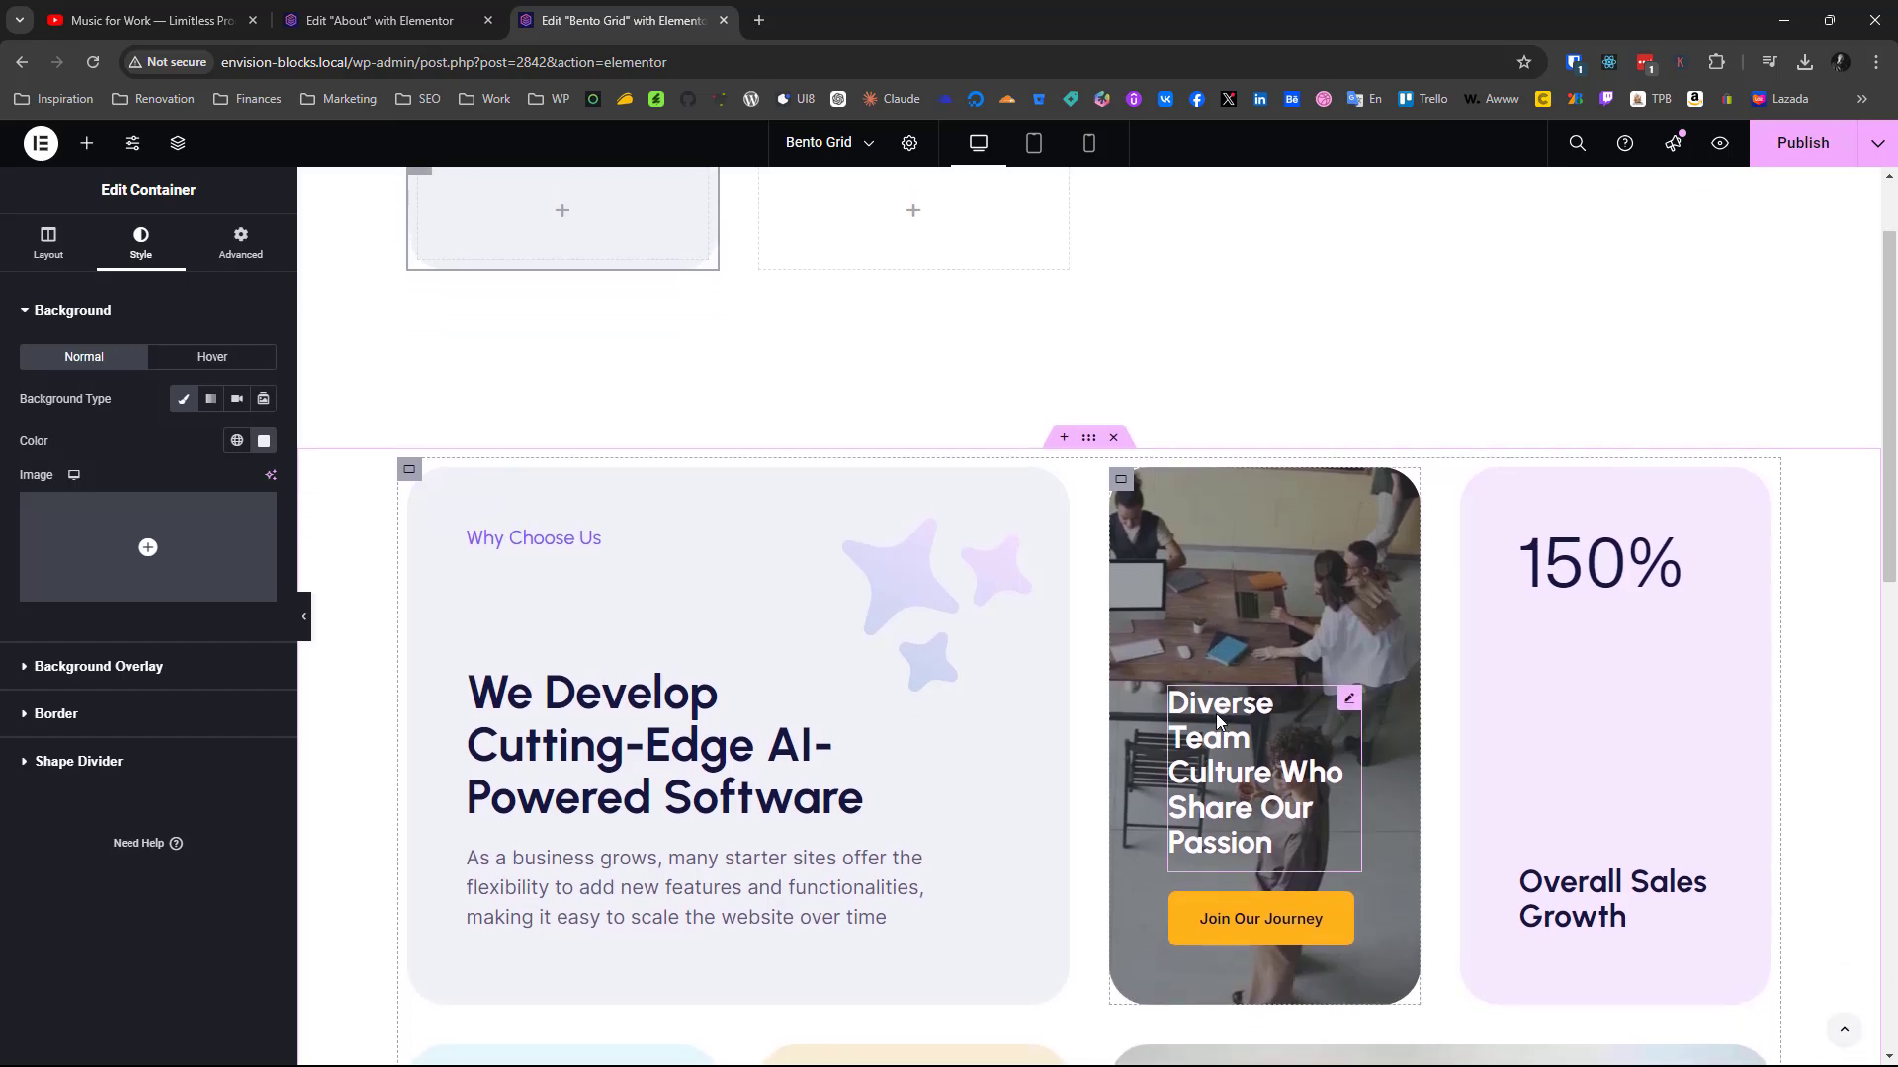
scroll(1218, 722, "down", 3)
scroll(384, 386, "up", 2)
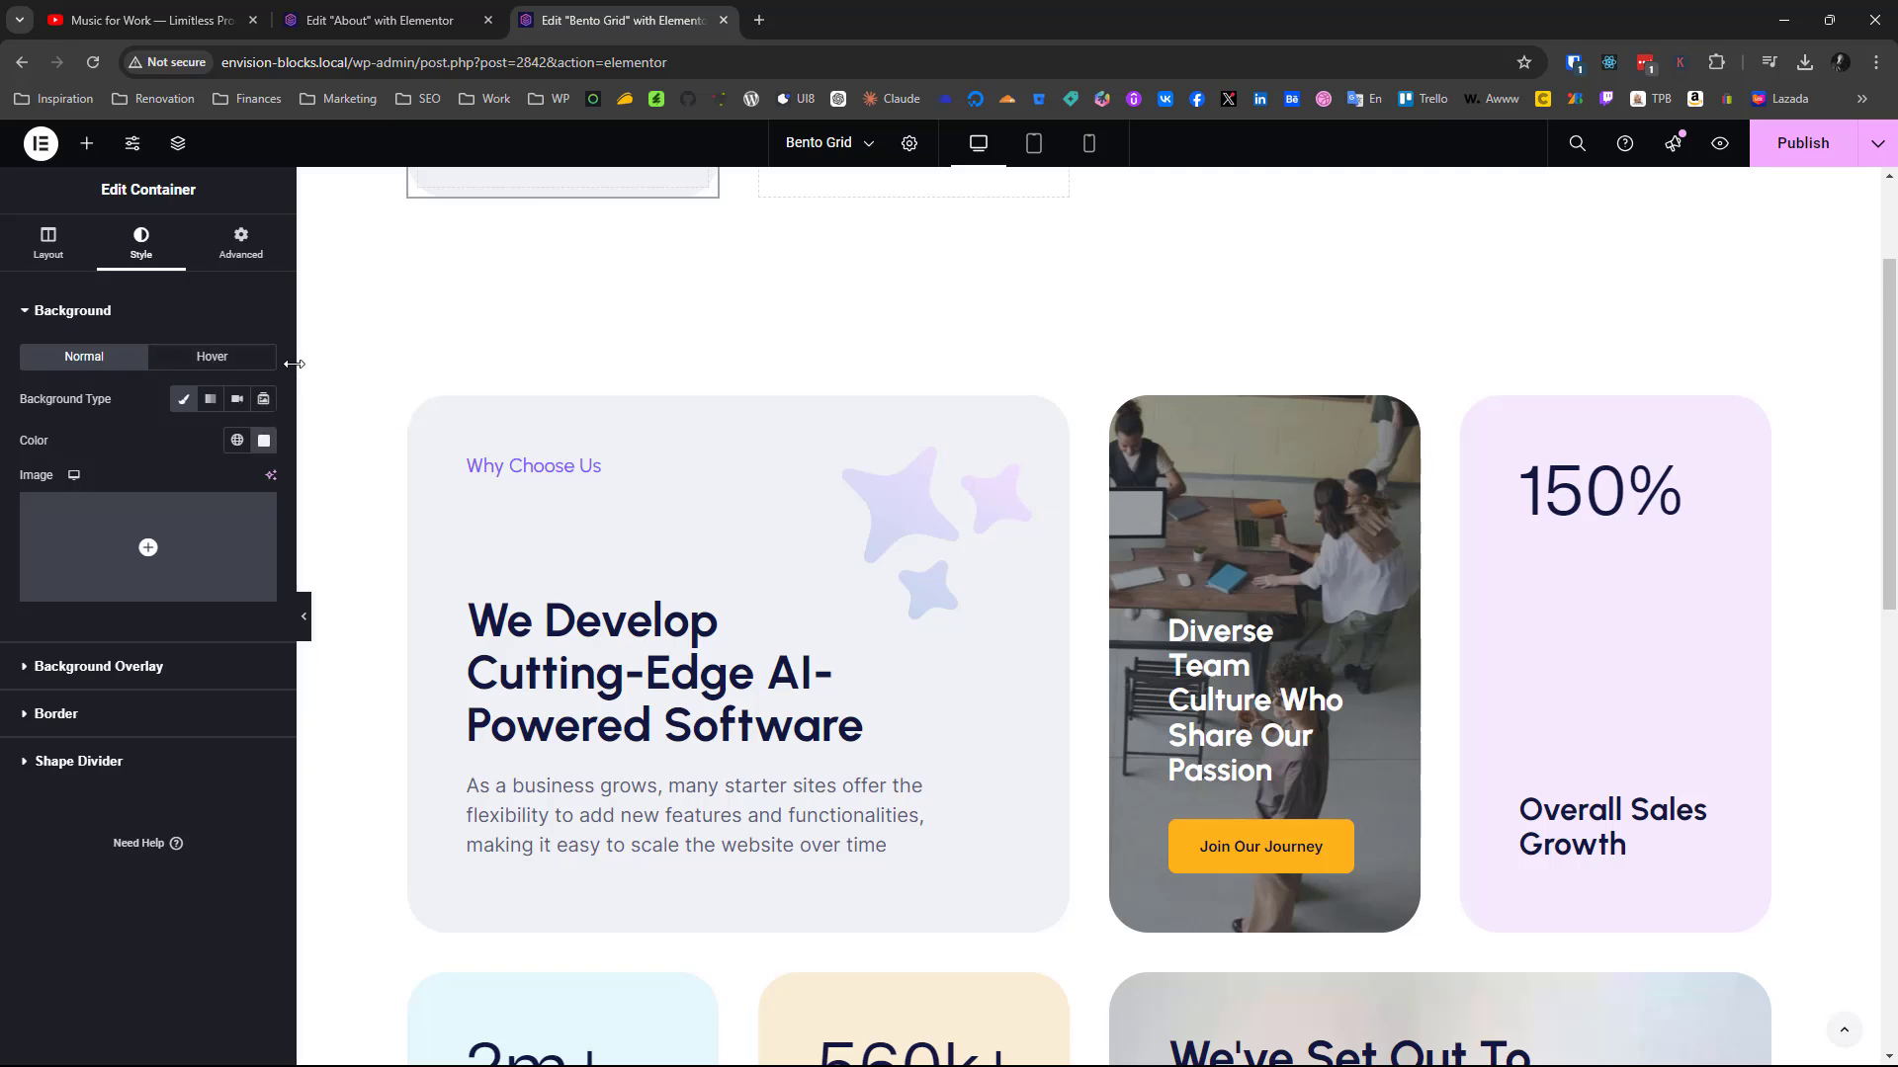
left_click(432, 423)
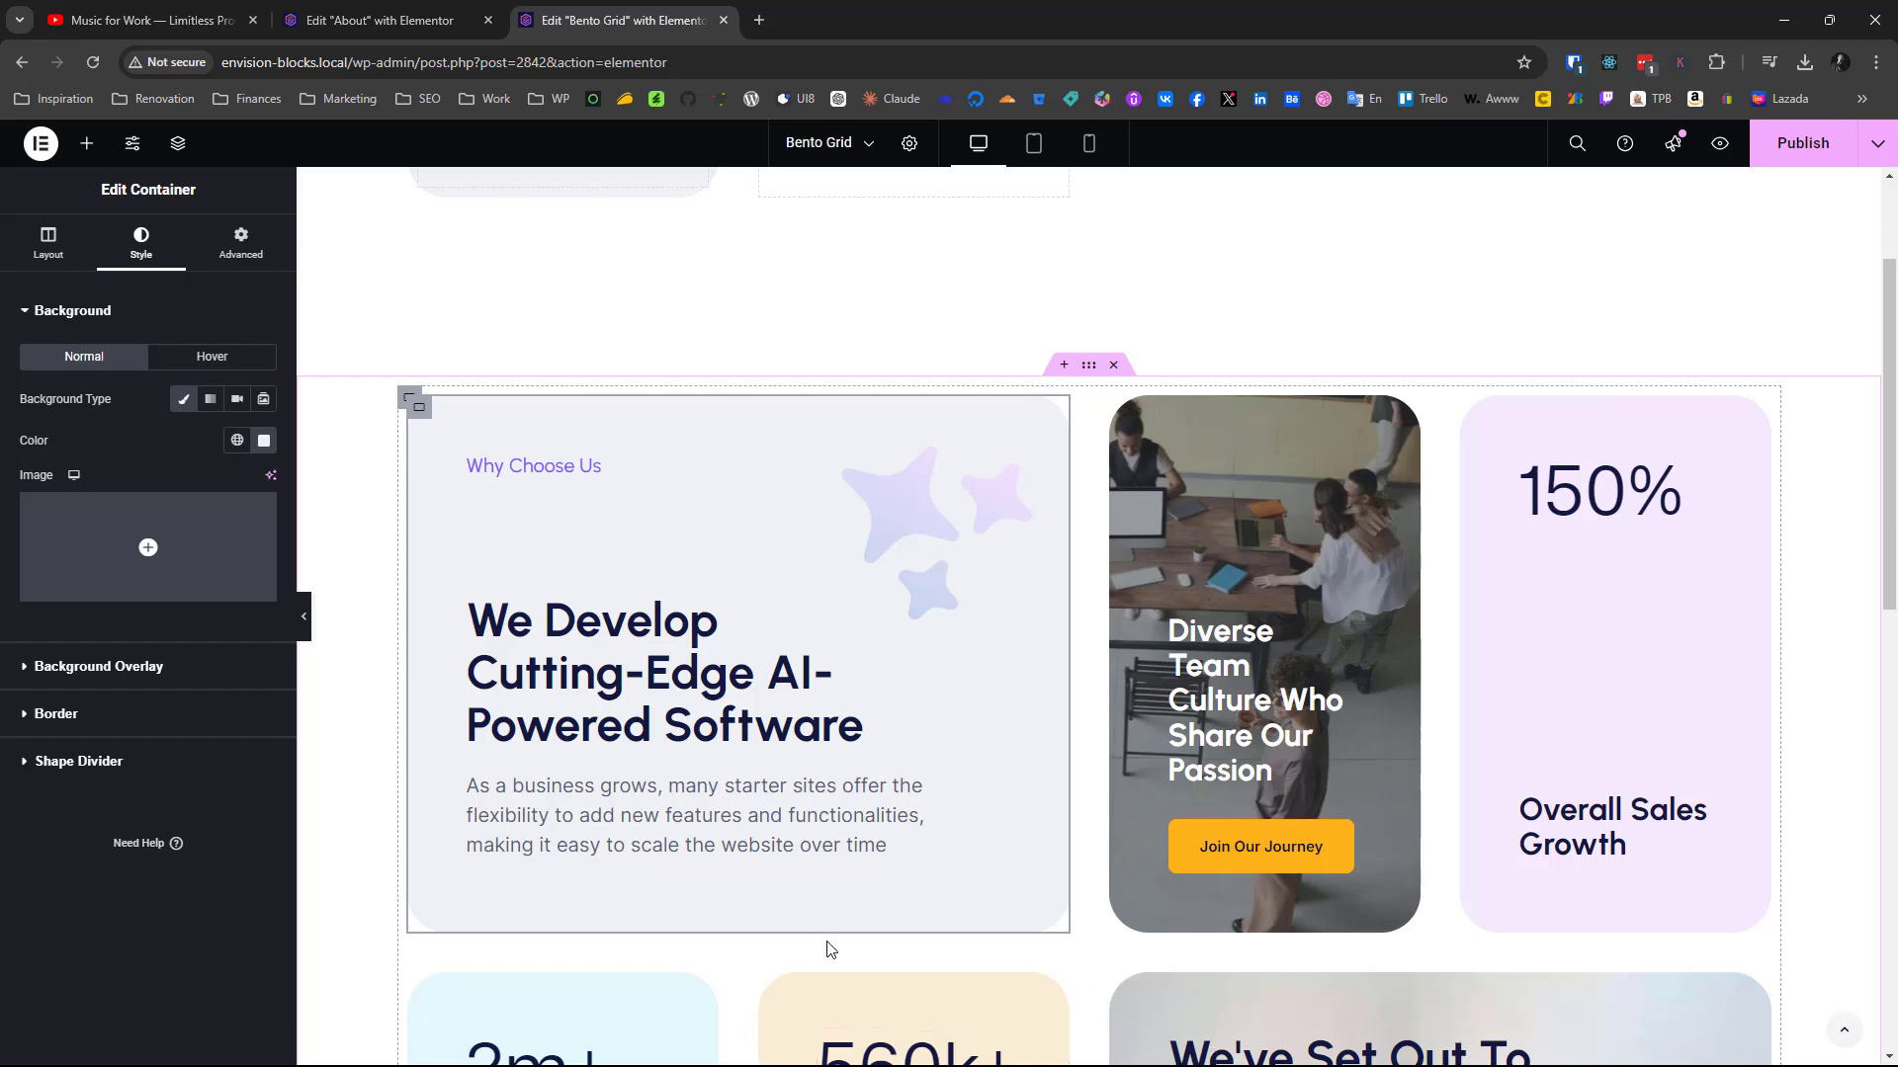
key("alt+Tab")
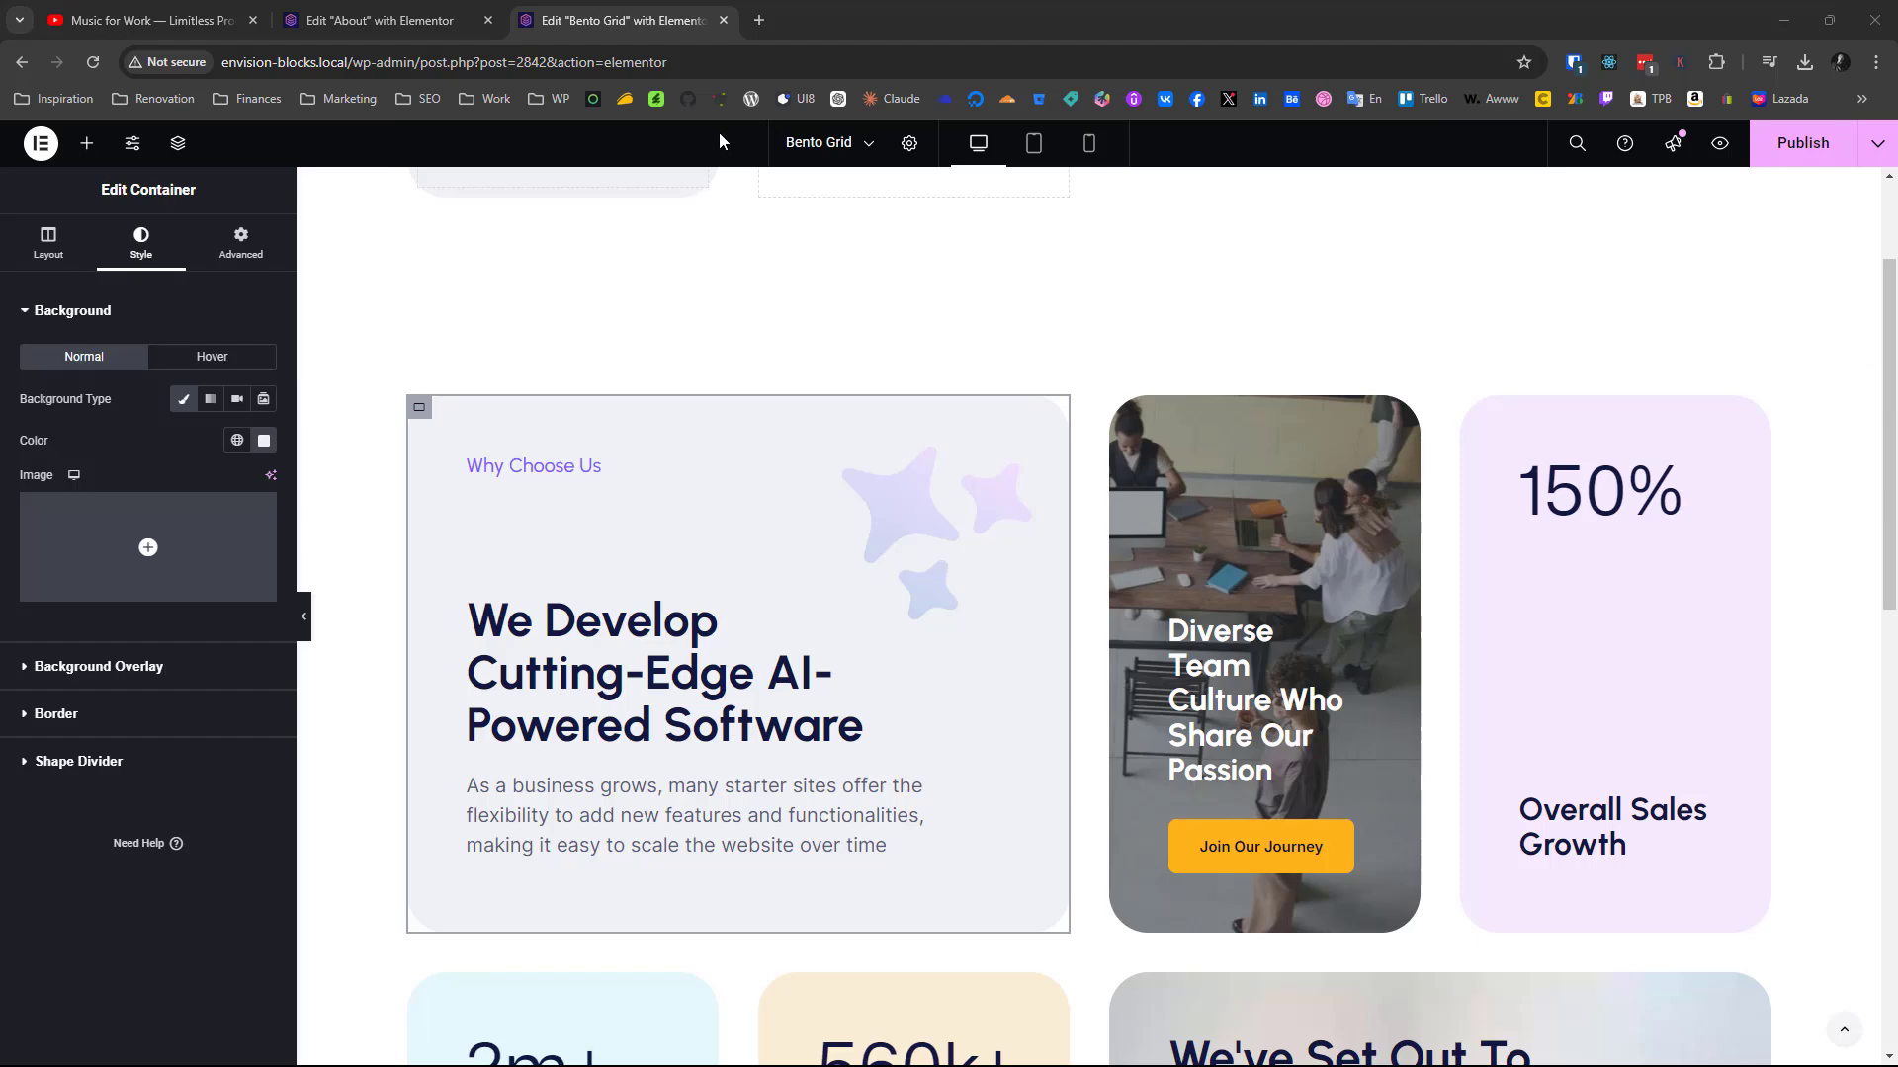
Add a Container to the second grid cell and give it the classic background image eb_startup_bento_1.jpg
scroll(719, 134, "up", 2)
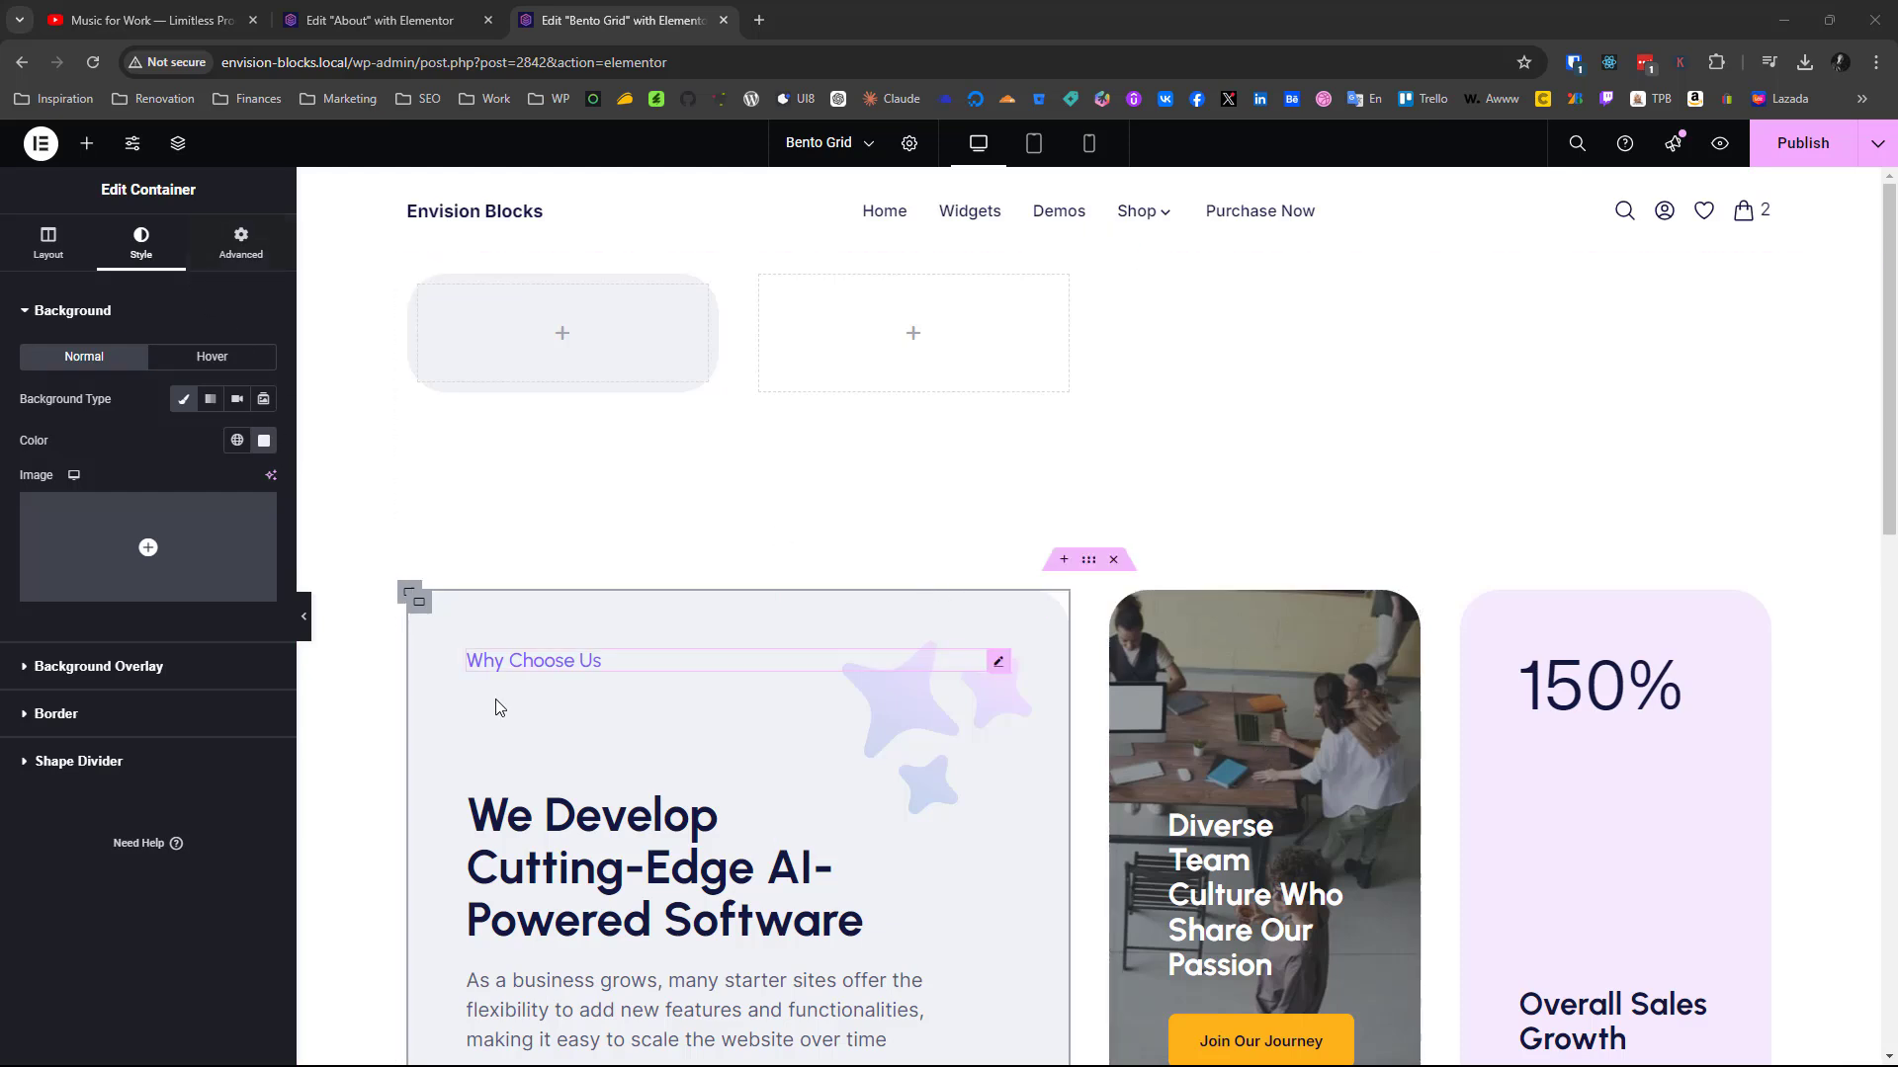
left_click(89, 143)
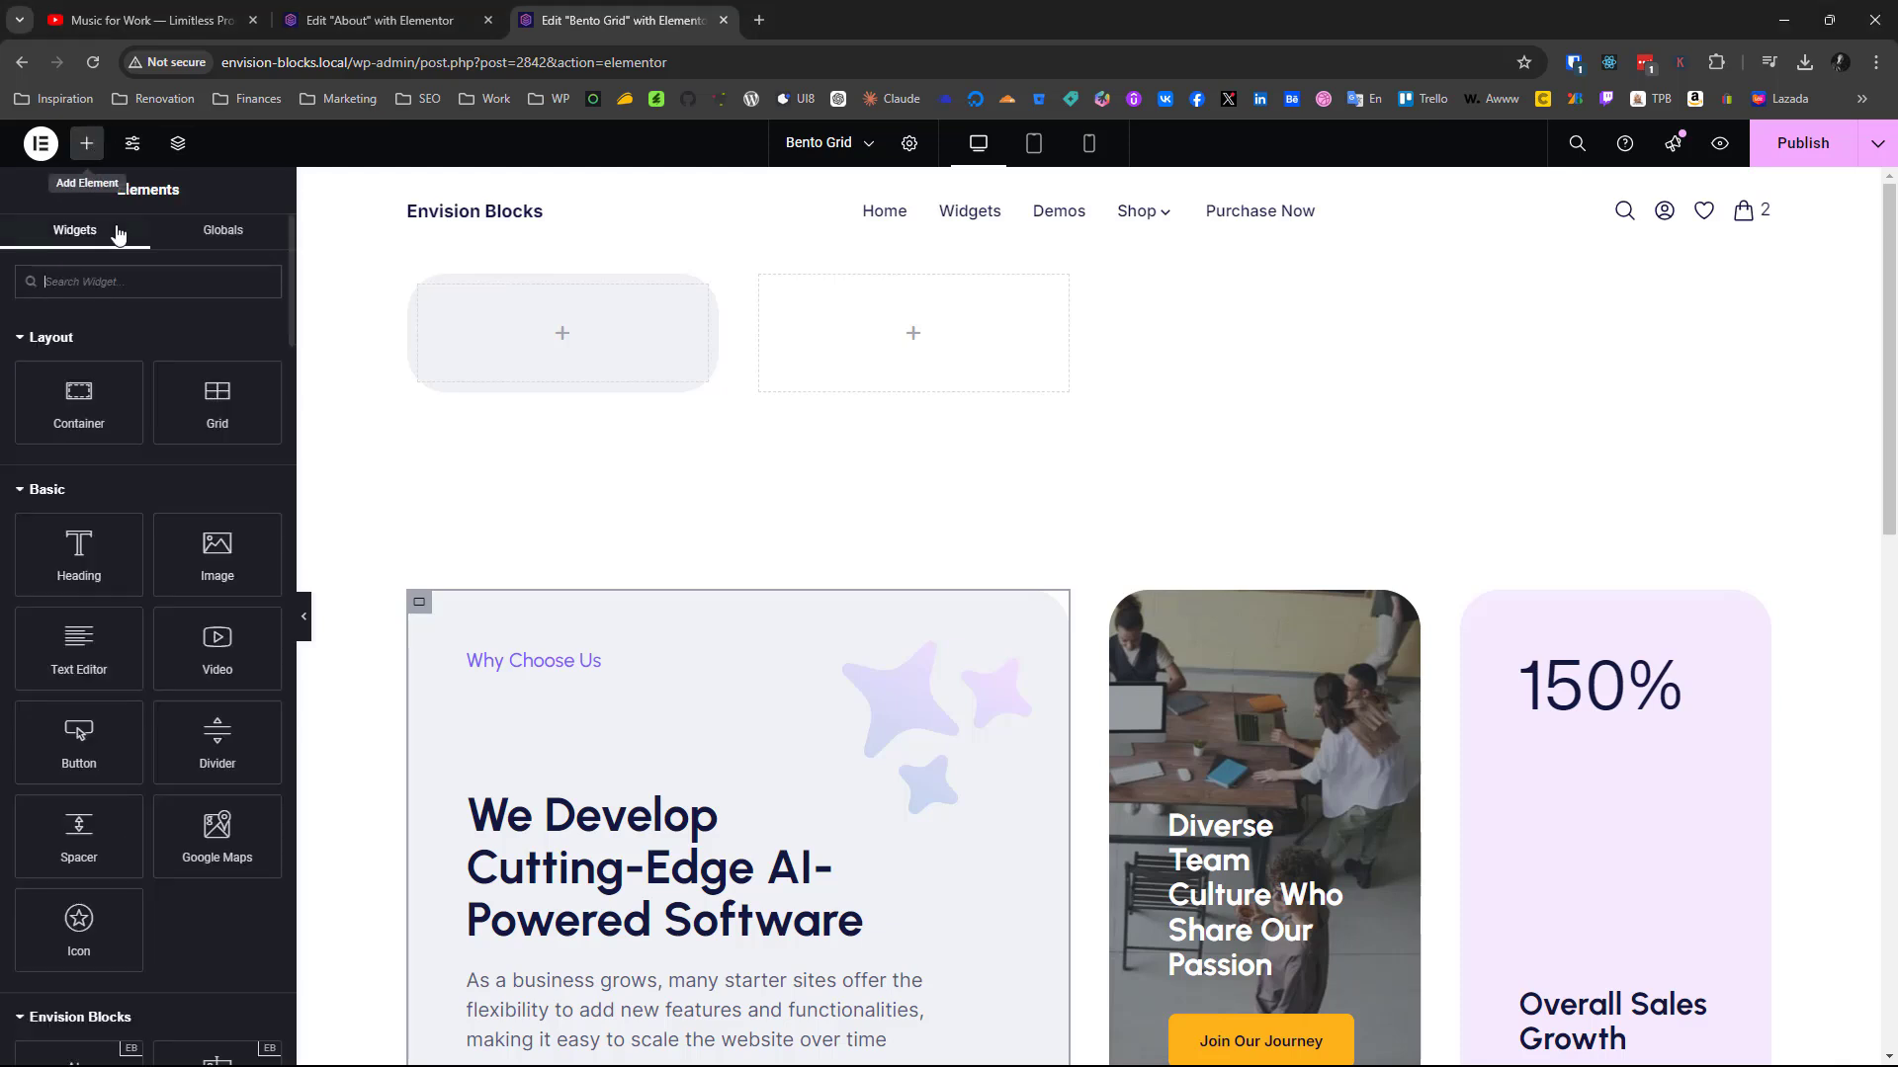
left_click_drag(79, 400, 863, 356)
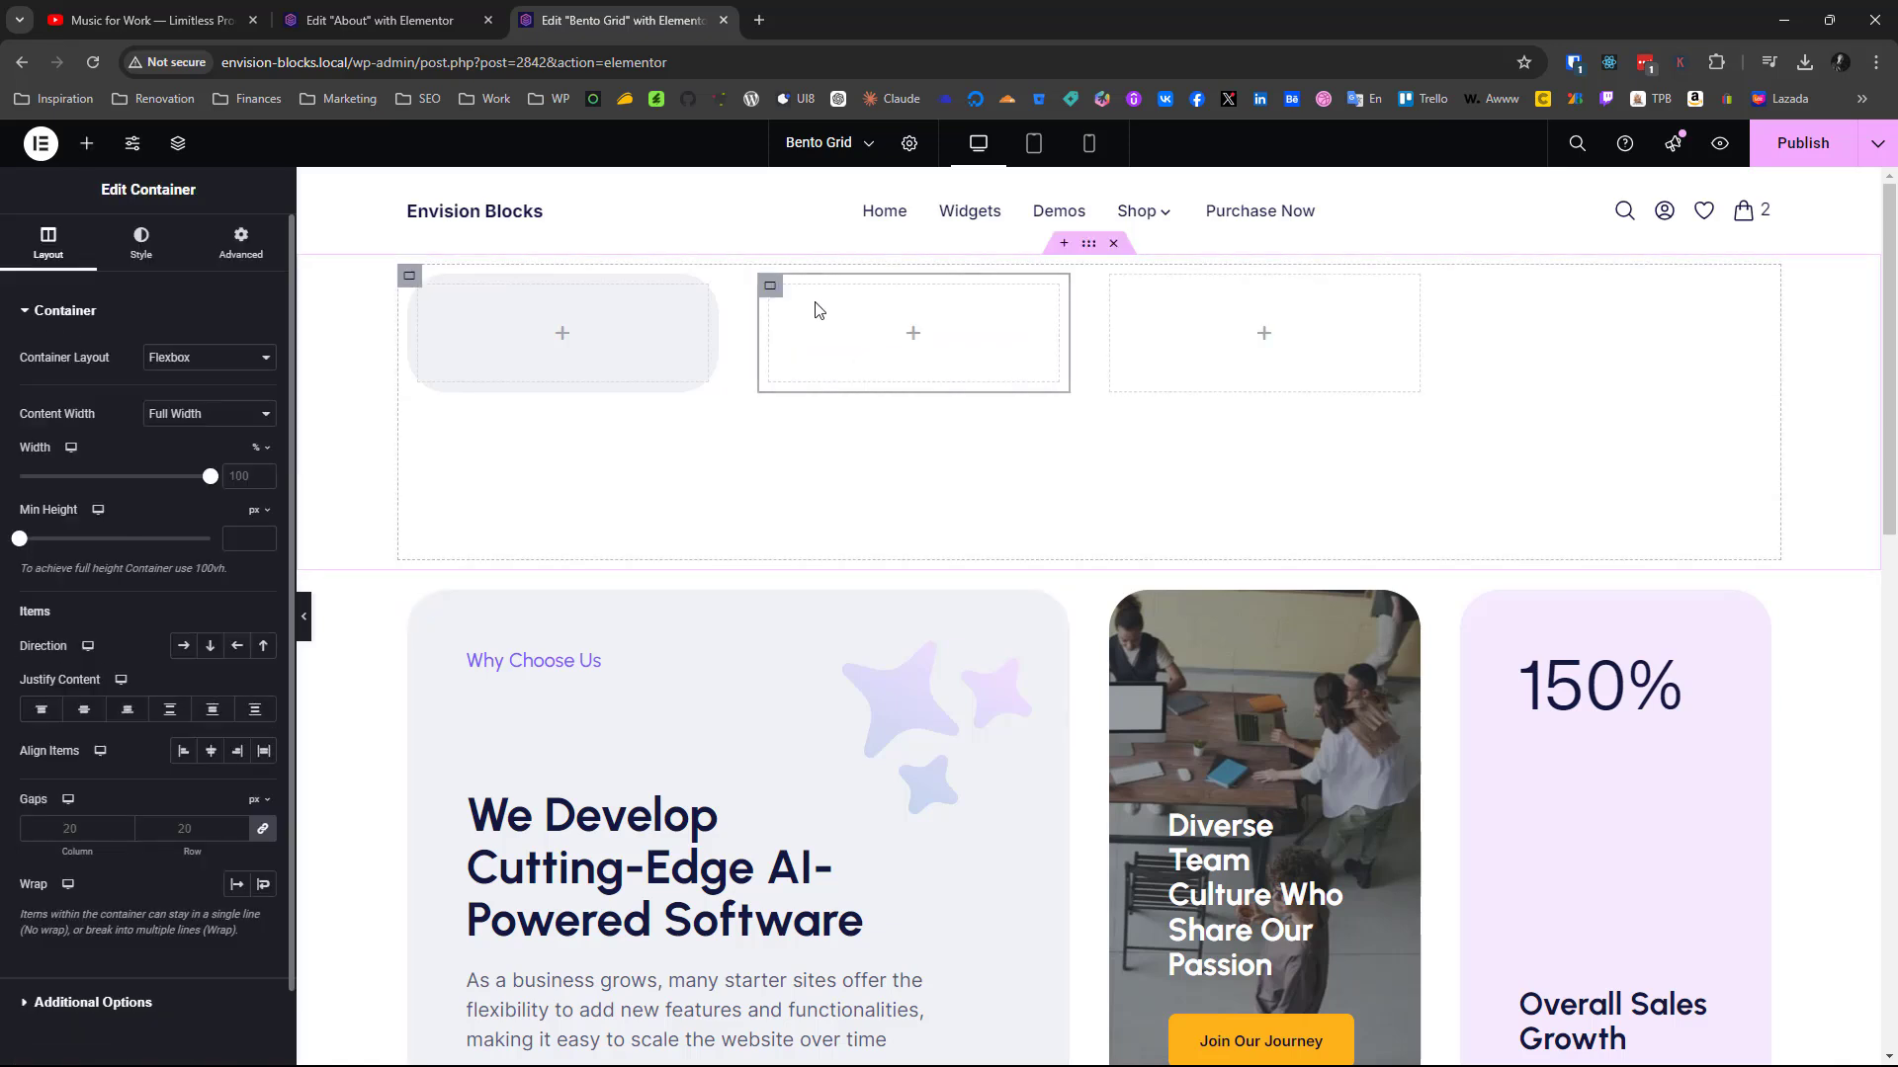
left_click(128, 247)
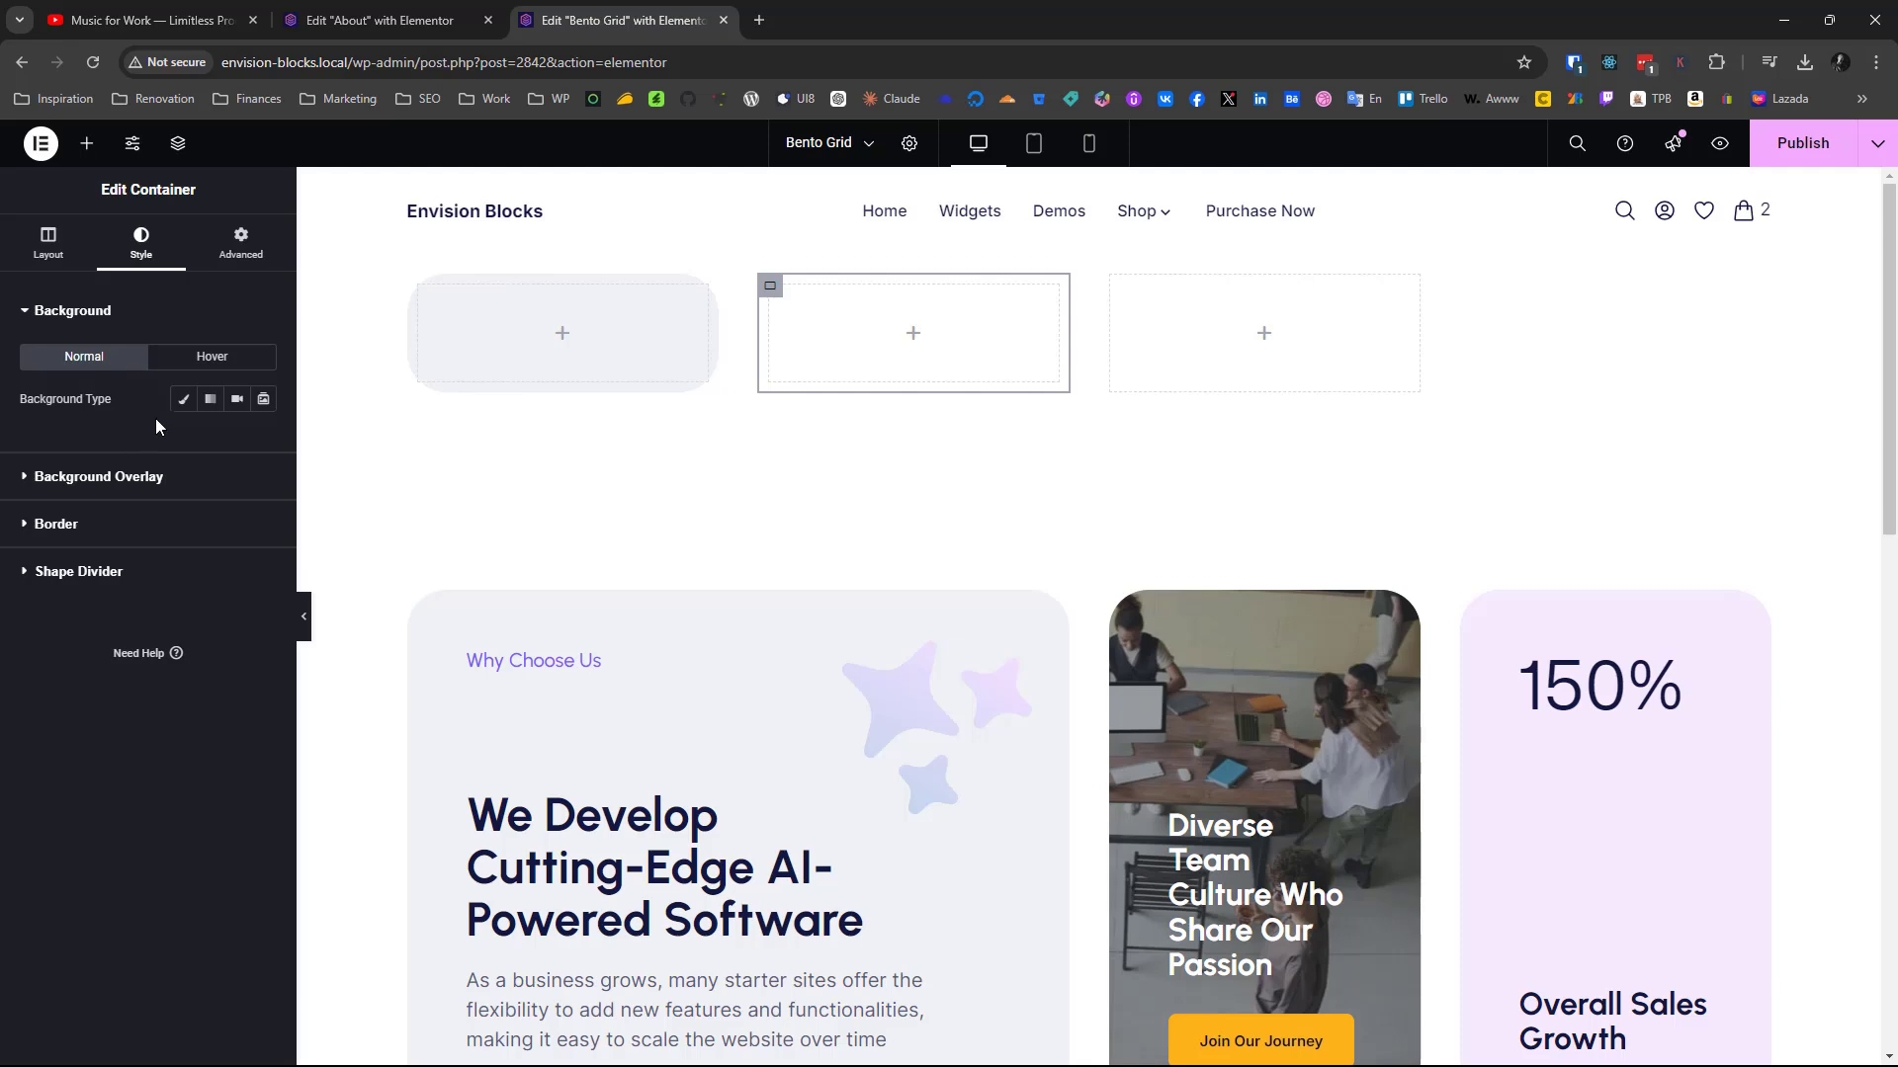
left_click(178, 407)
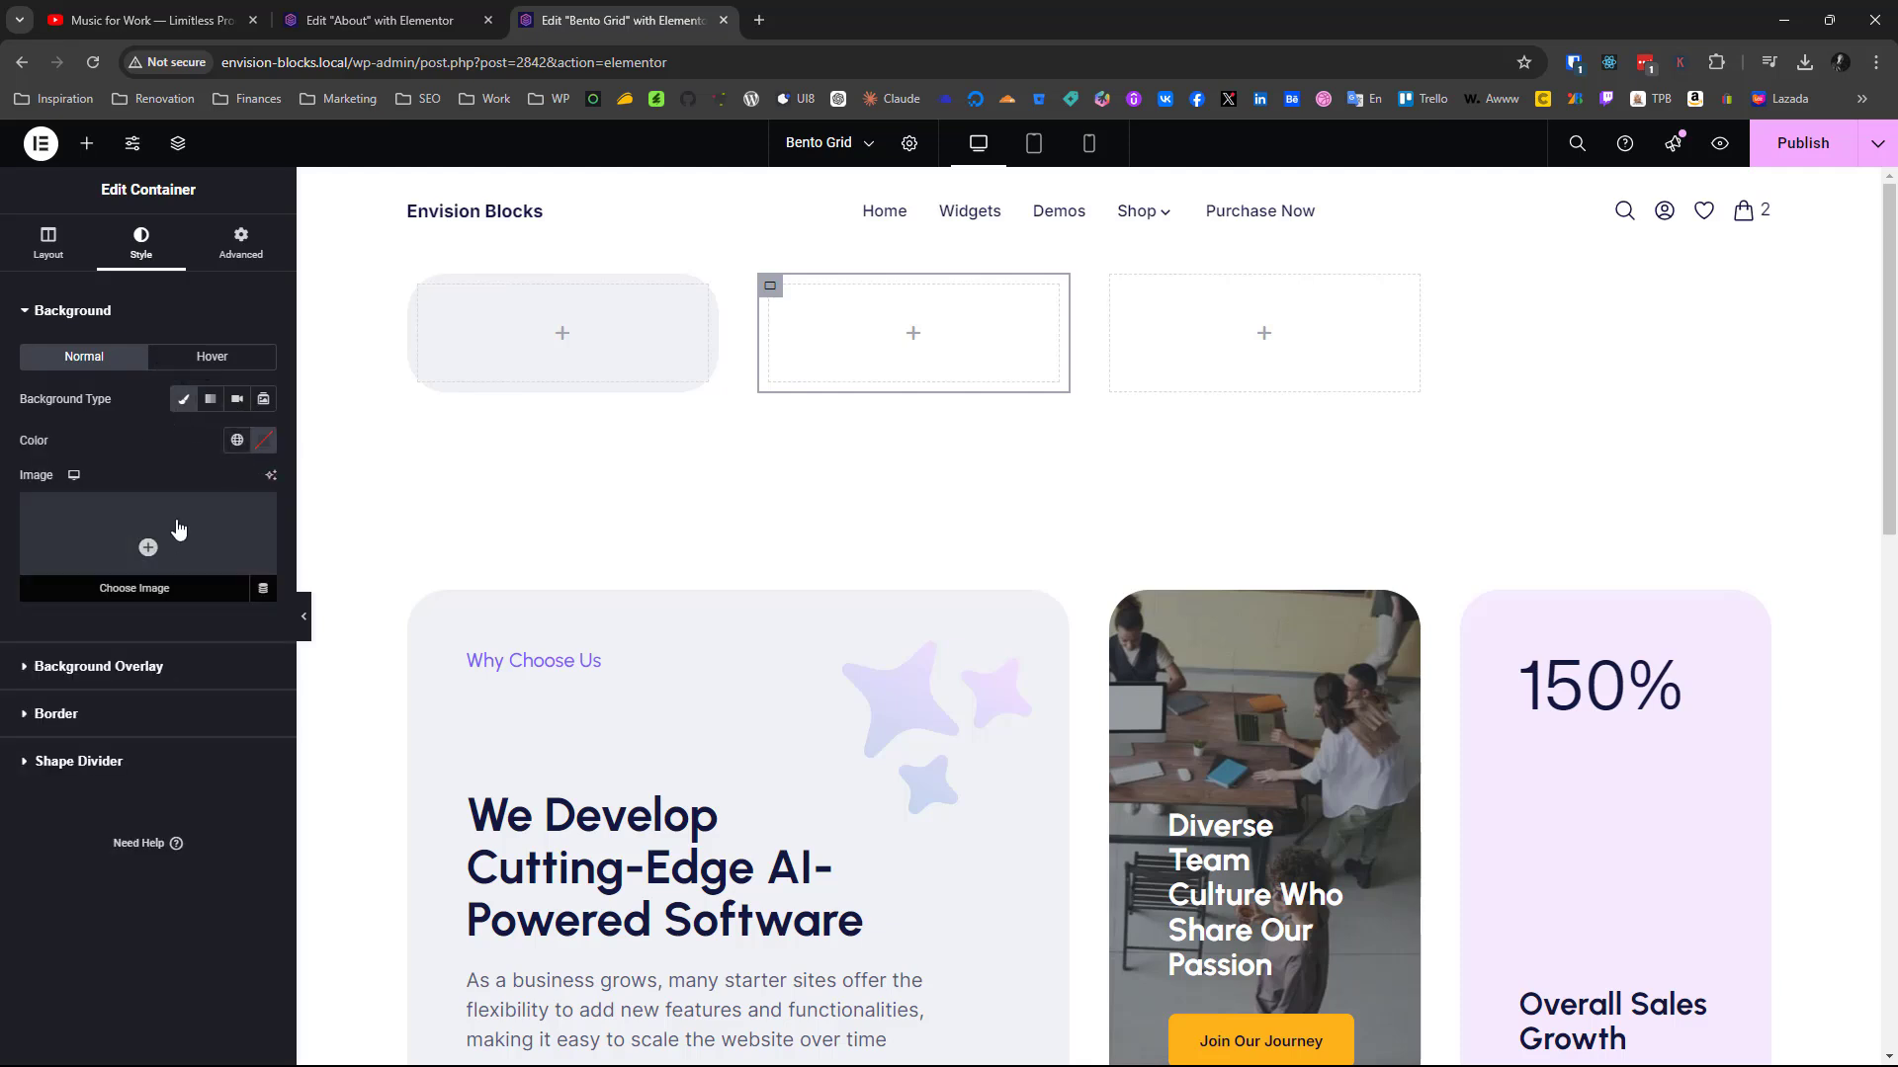
left_click(179, 530)
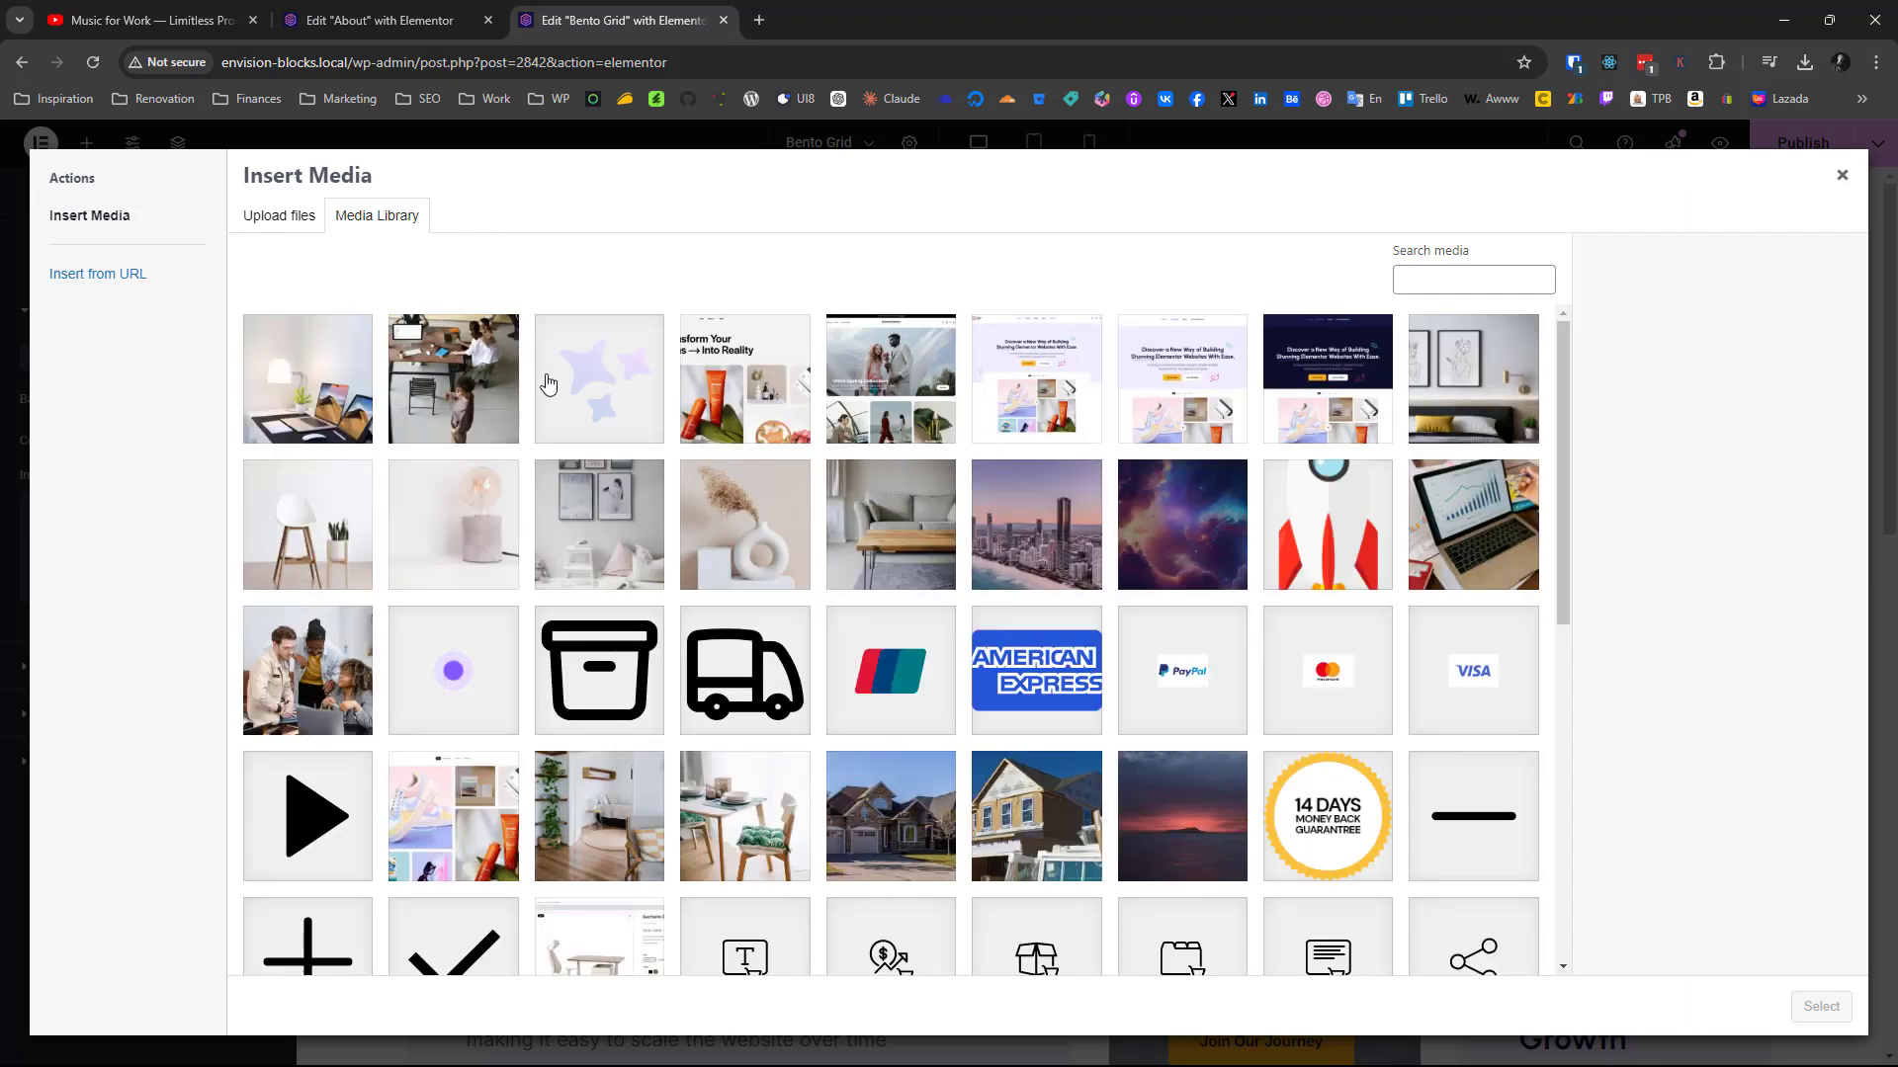
left_click(474, 406)
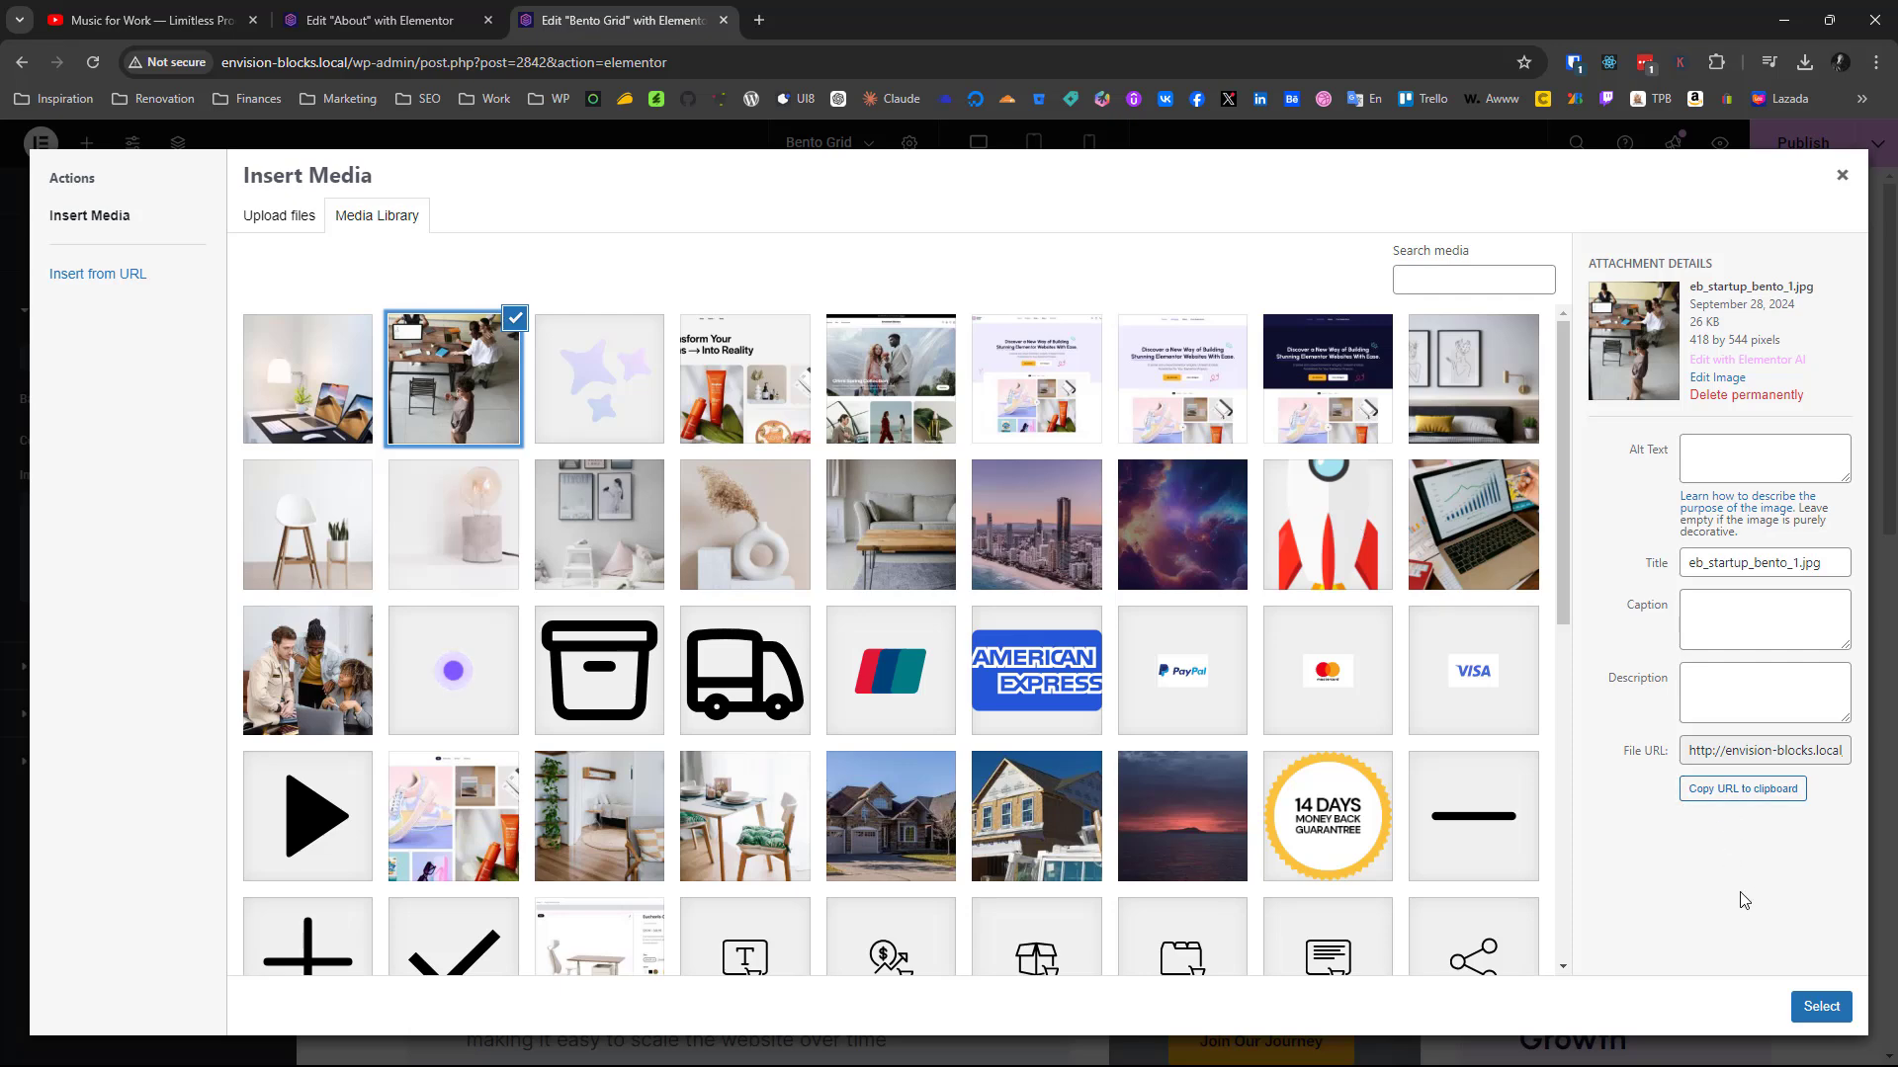
left_click(1814, 1012)
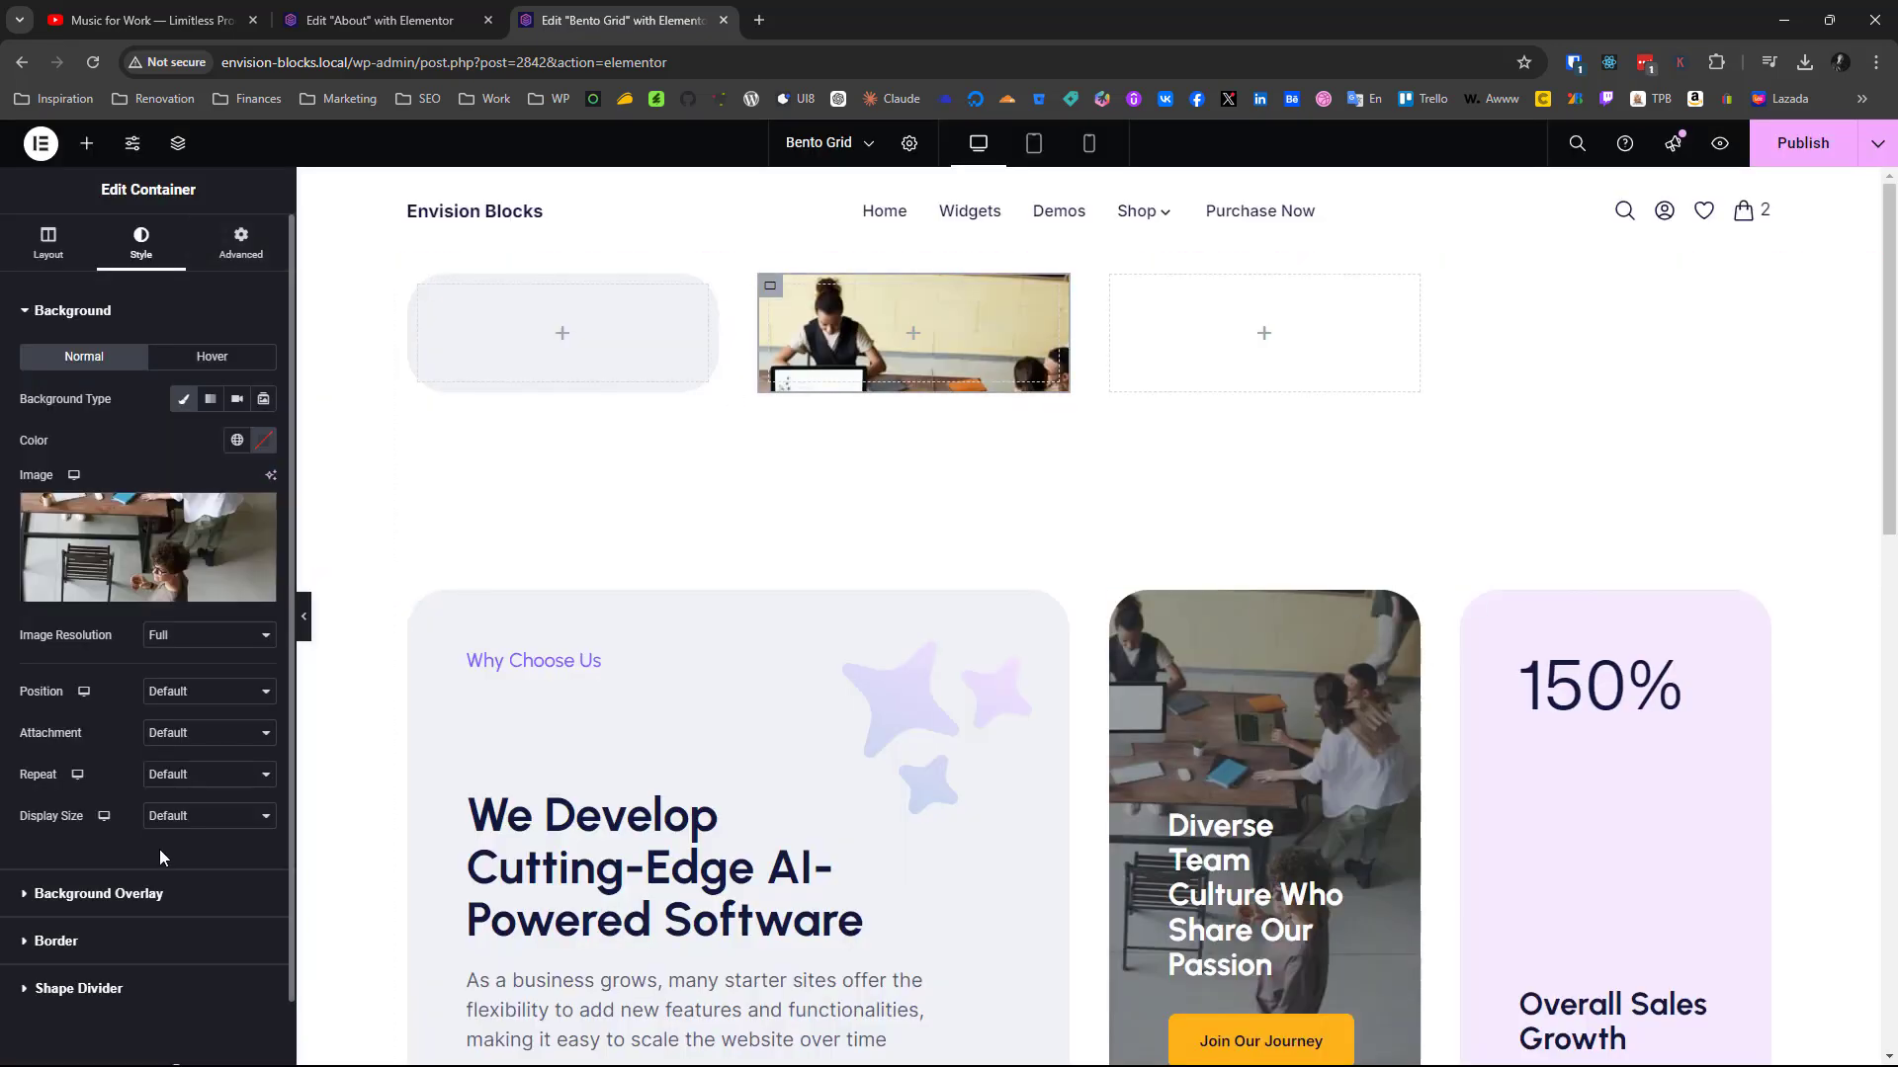
Apply a classic background overlay in black (#000000) to the second container
left_click(116, 894)
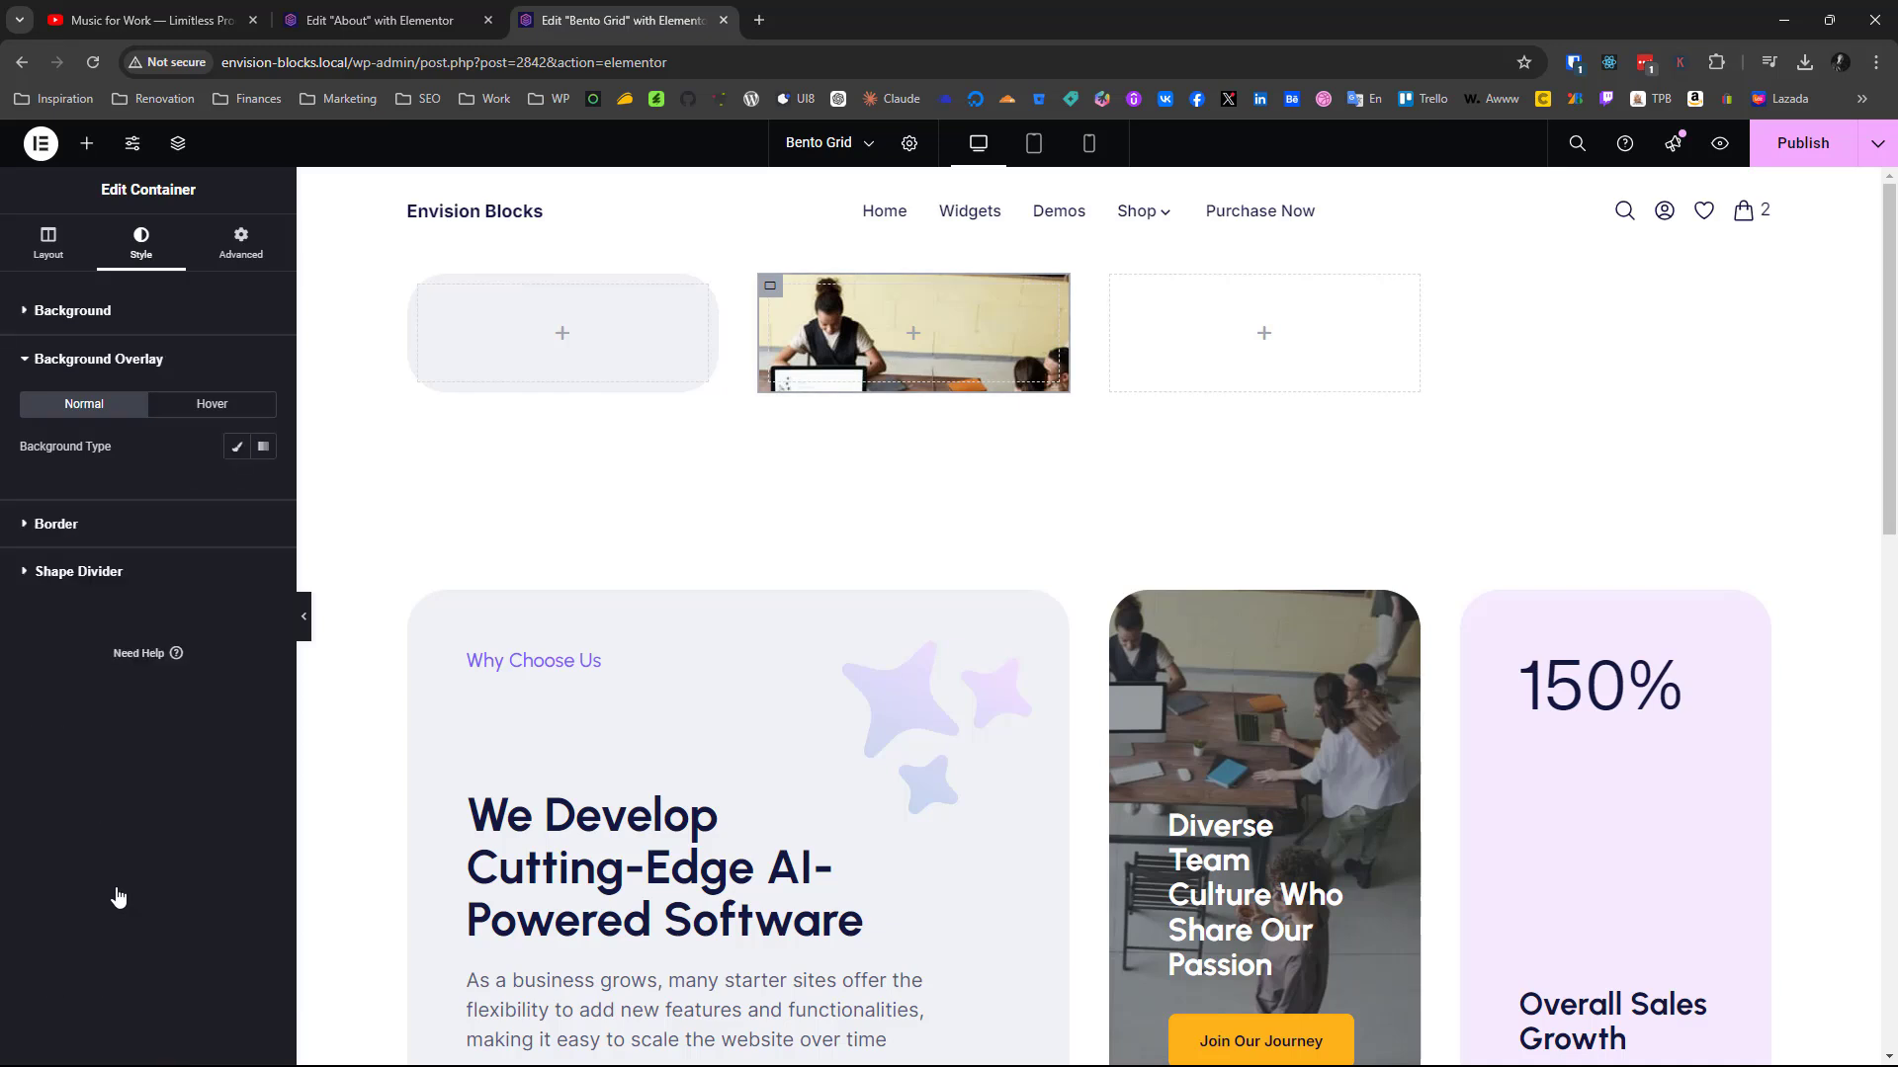
left_click(243, 448)
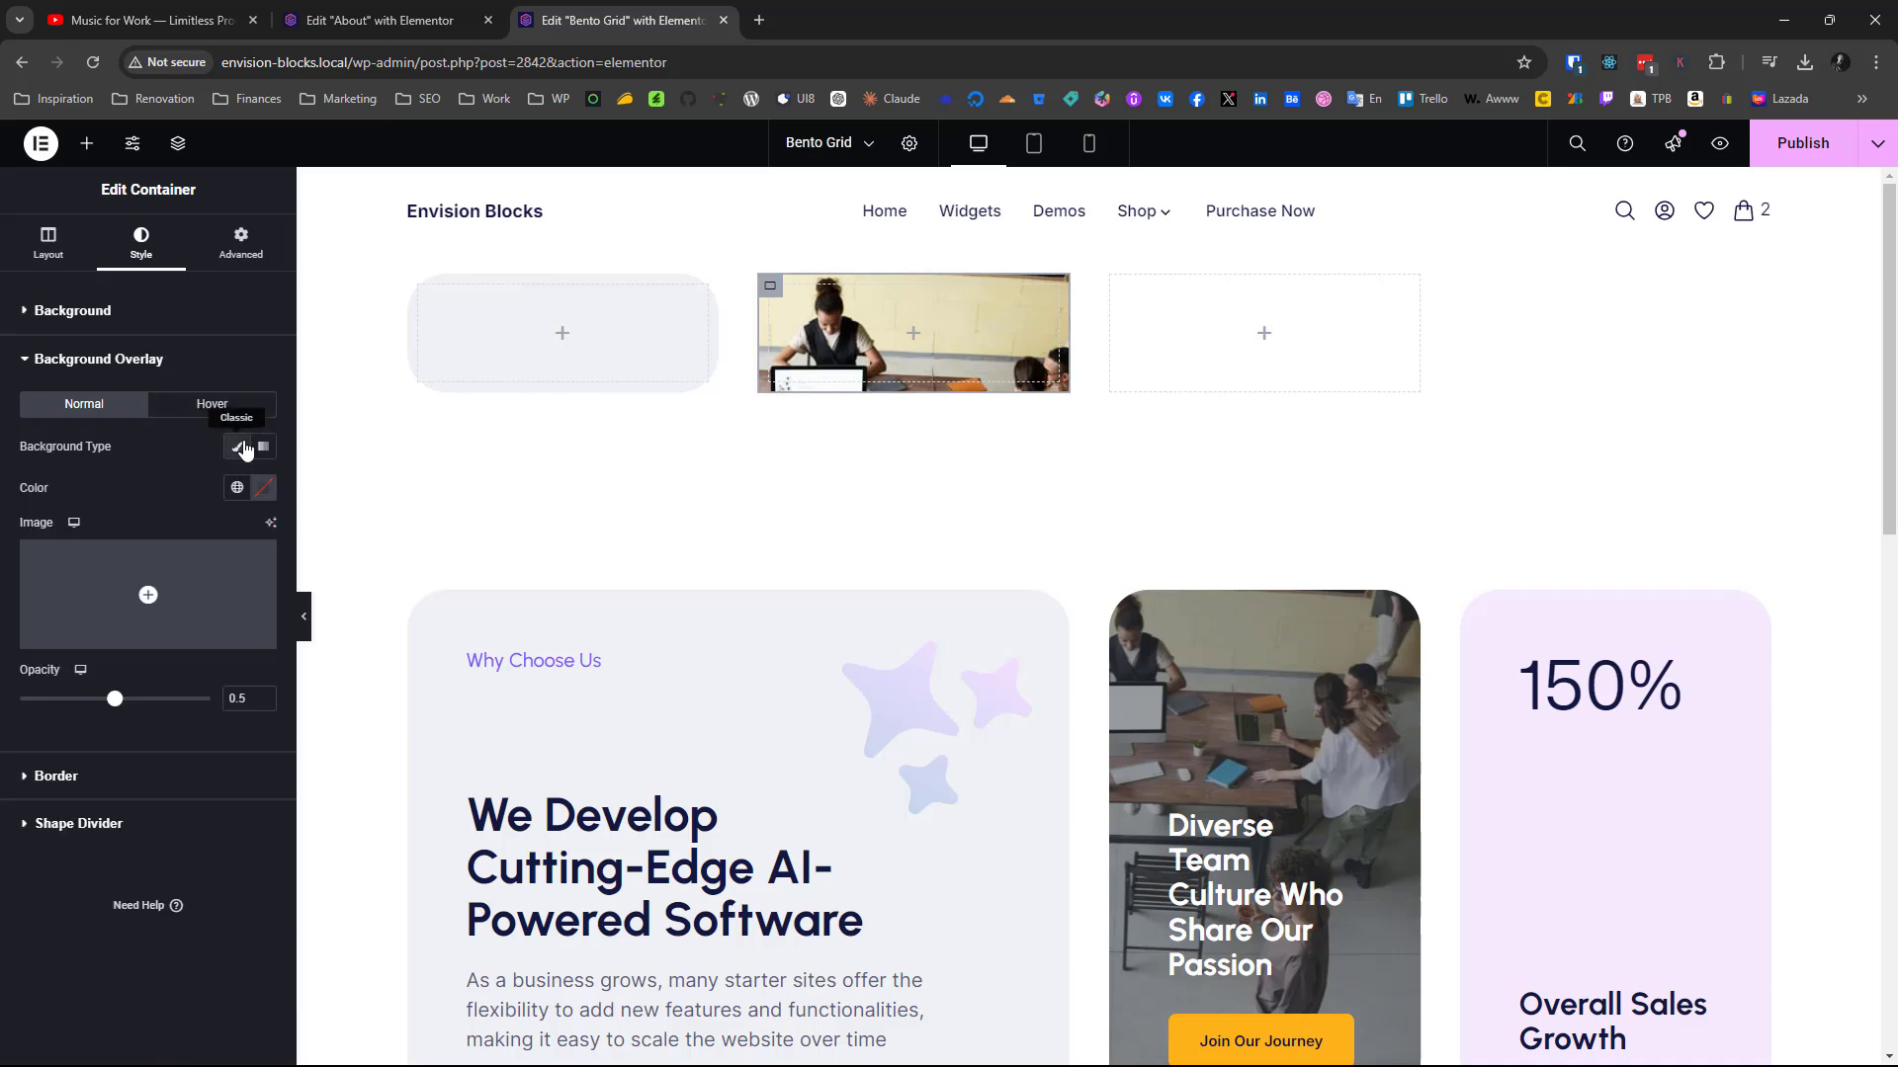
left_click(254, 499)
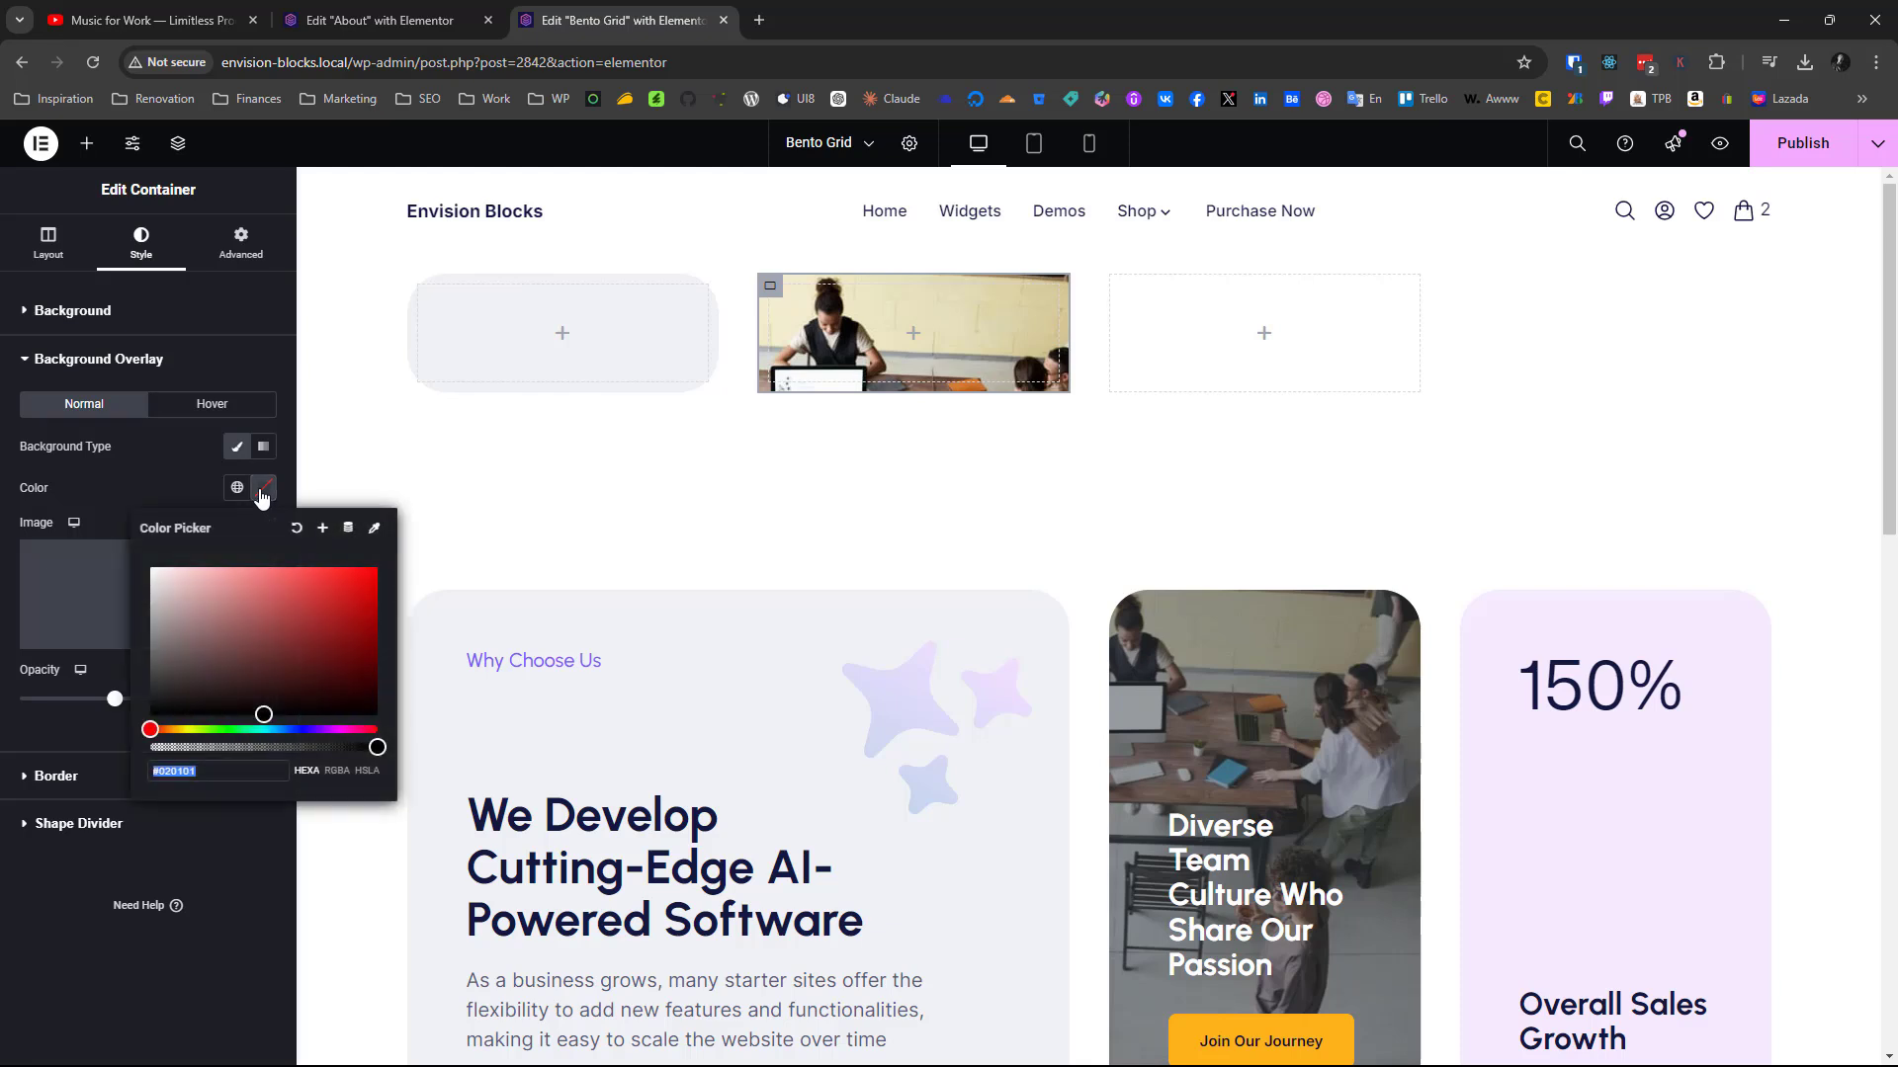
left_click(161, 658)
left_click_drag(83, 751, 70, 776)
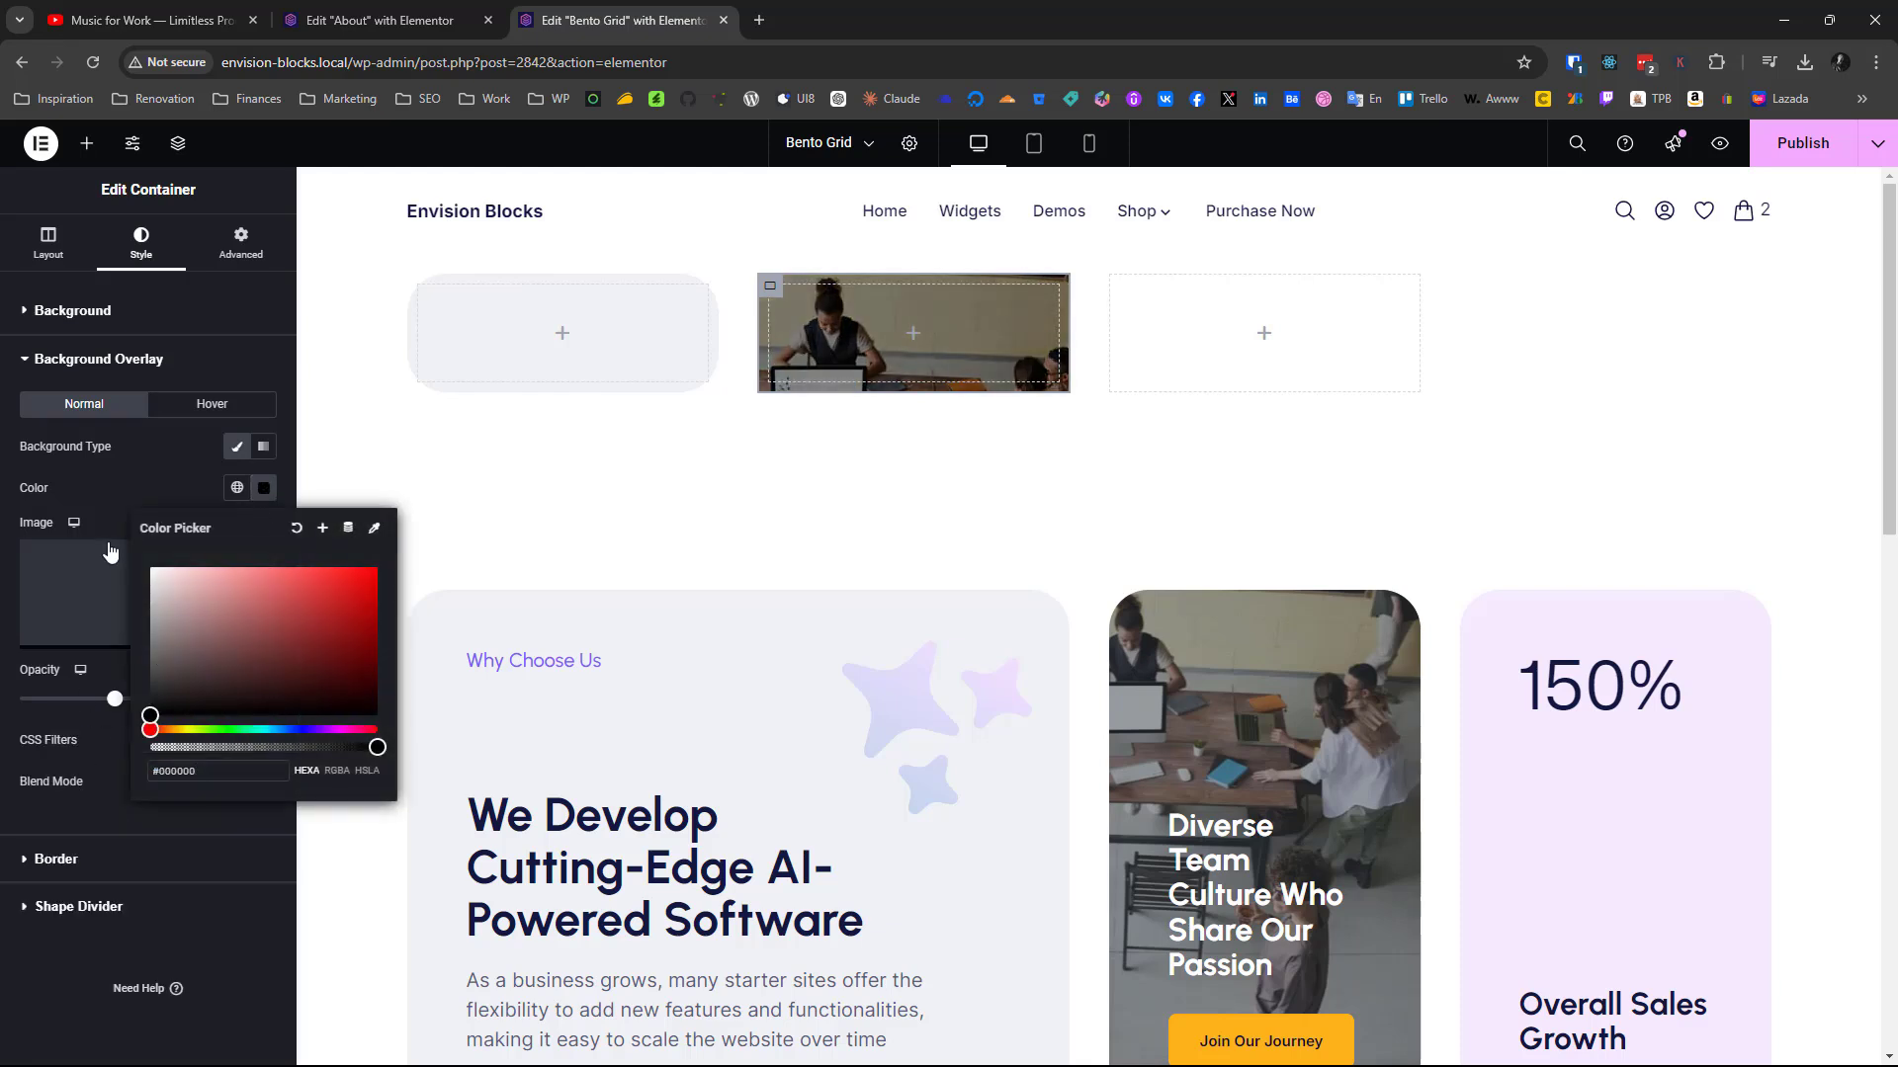
left_click(141, 472)
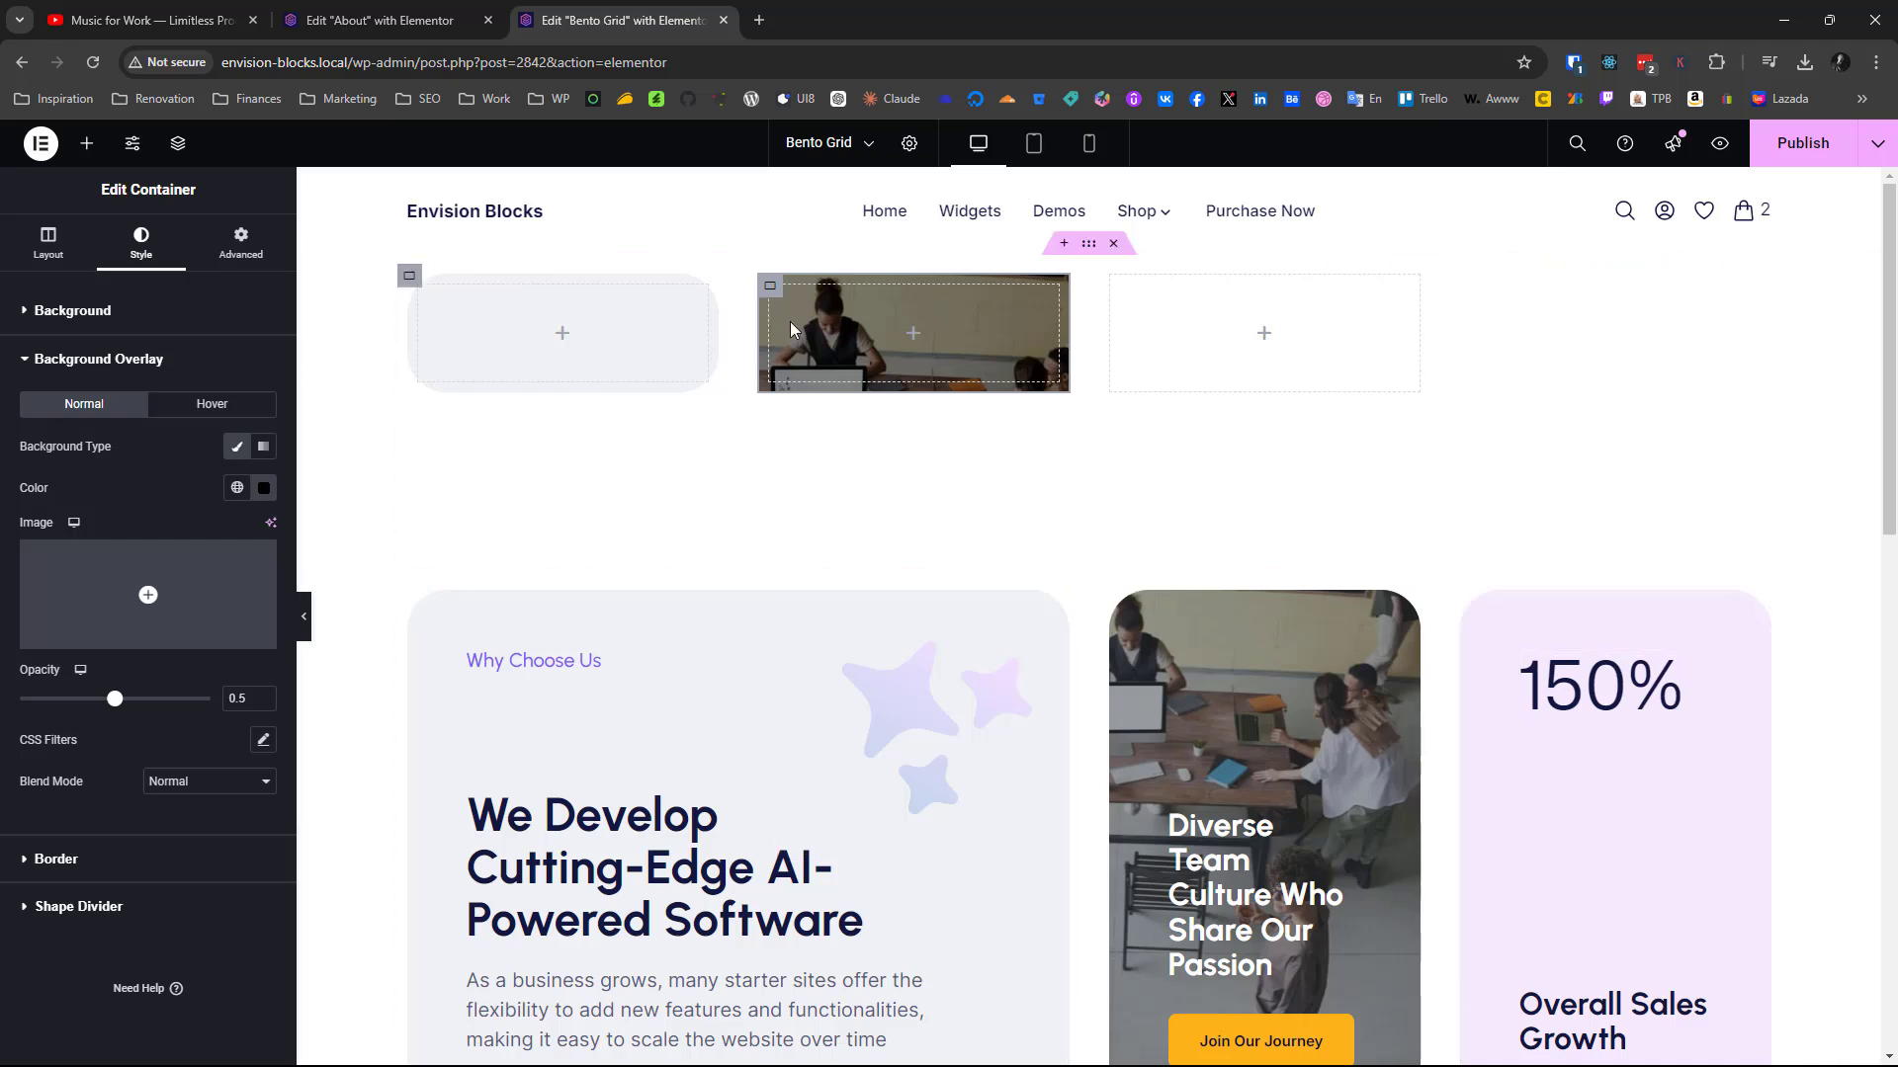
Add a Container to the third grid cell and copy the background color #F5EAFD from the finished "150%" card
left_click(87, 149)
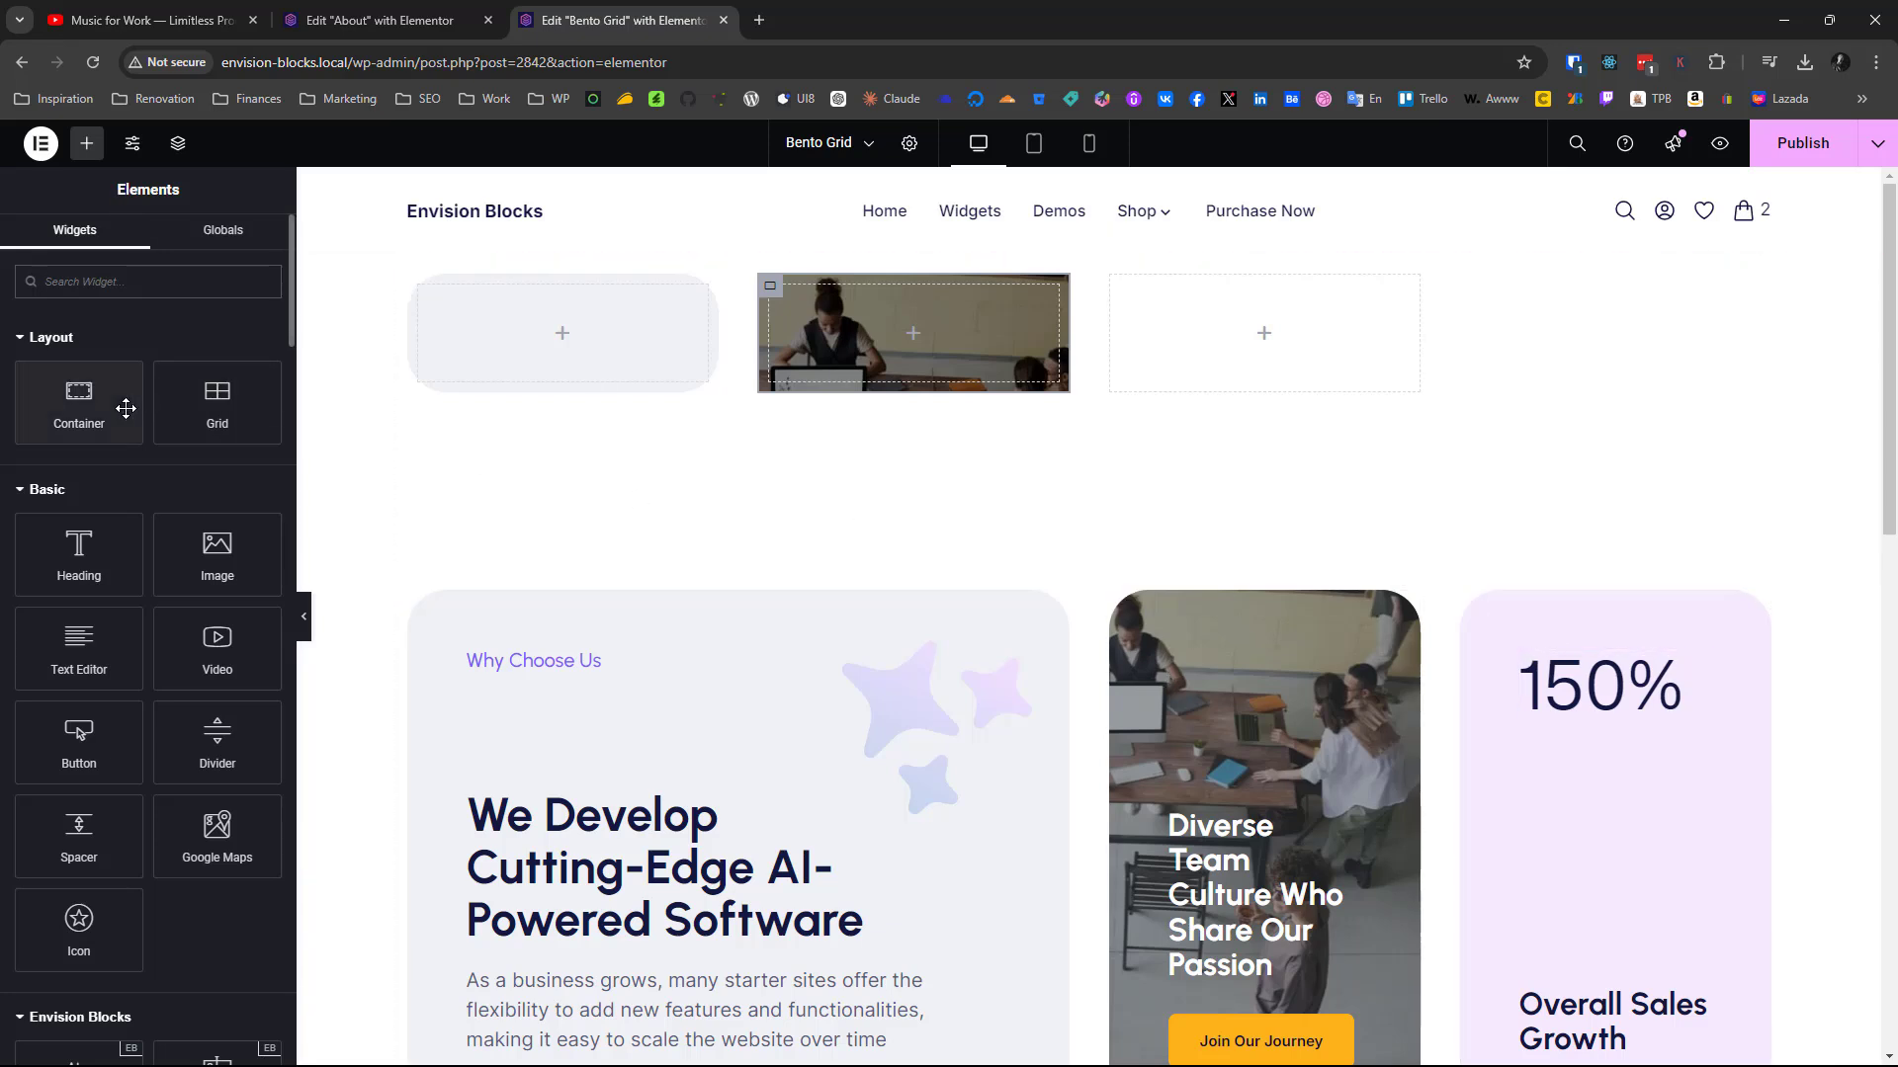
left_click_drag(99, 406, 1314, 325)
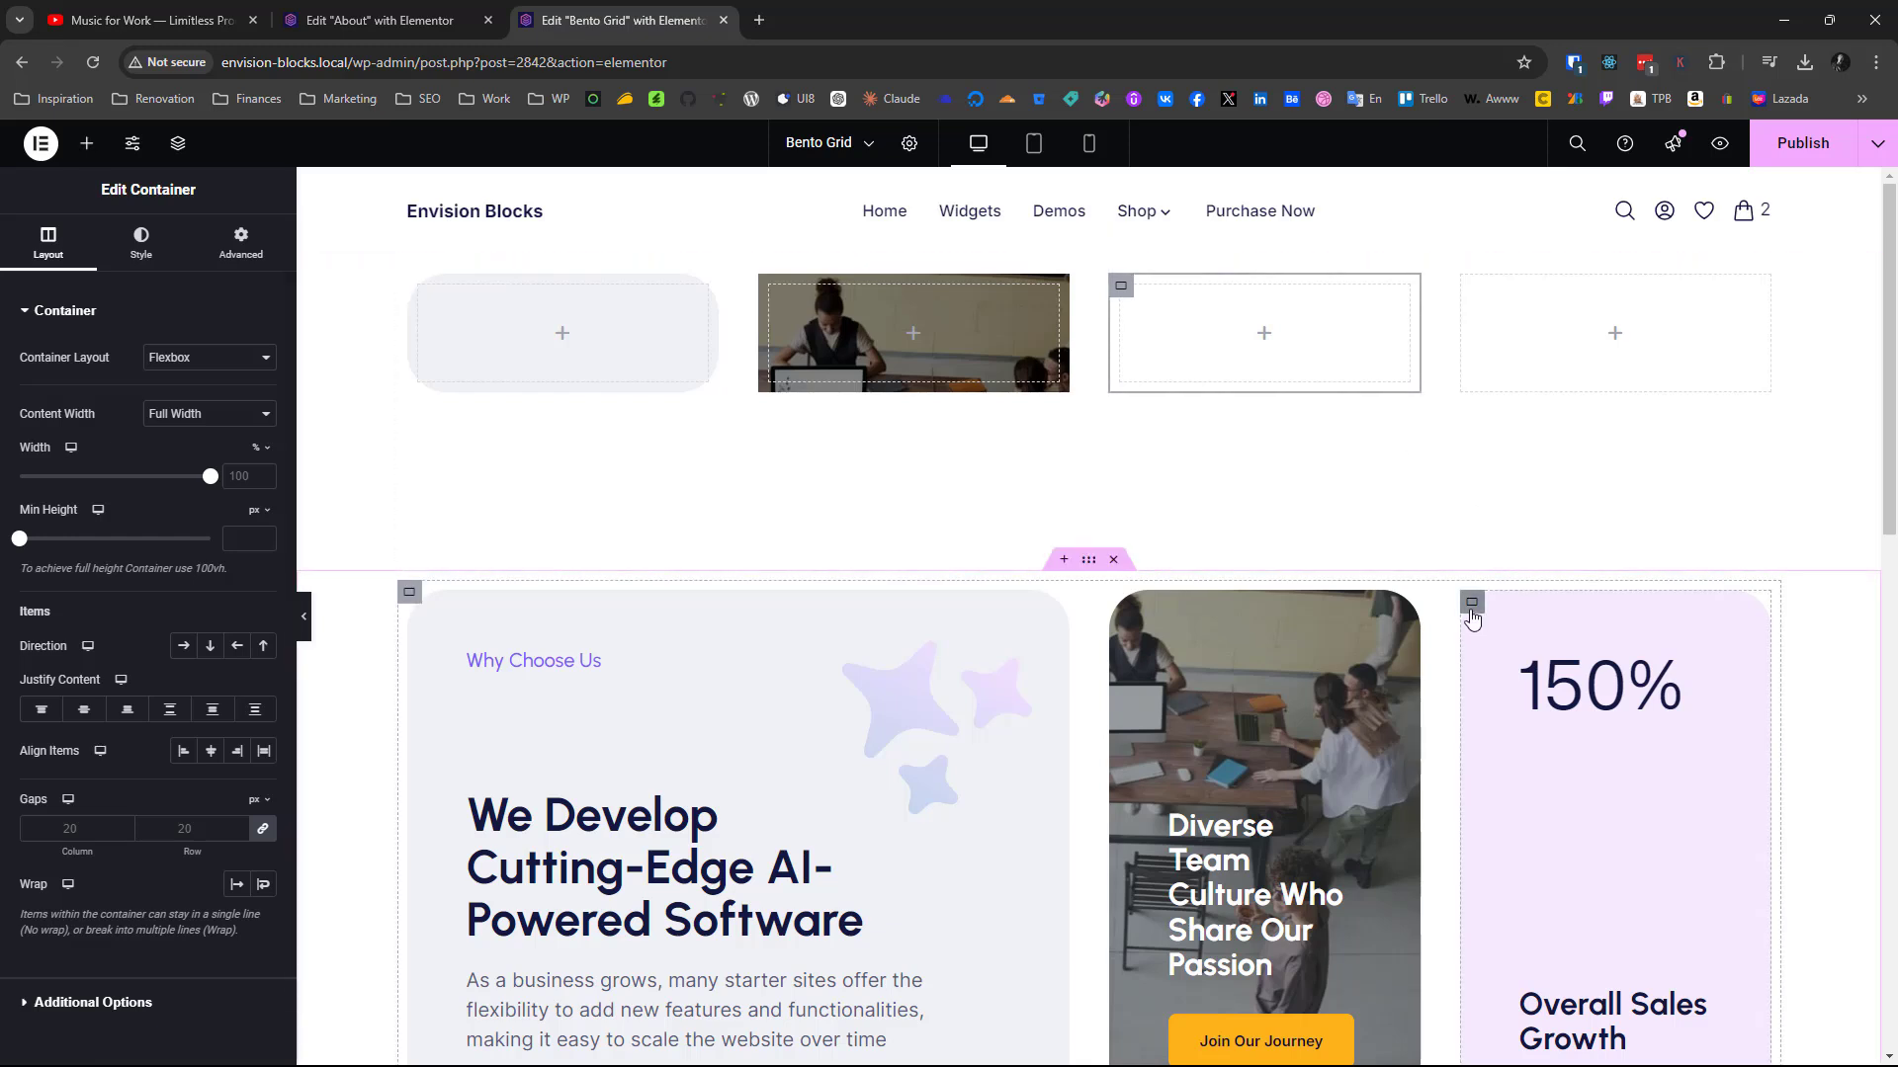
left_click(1472, 612)
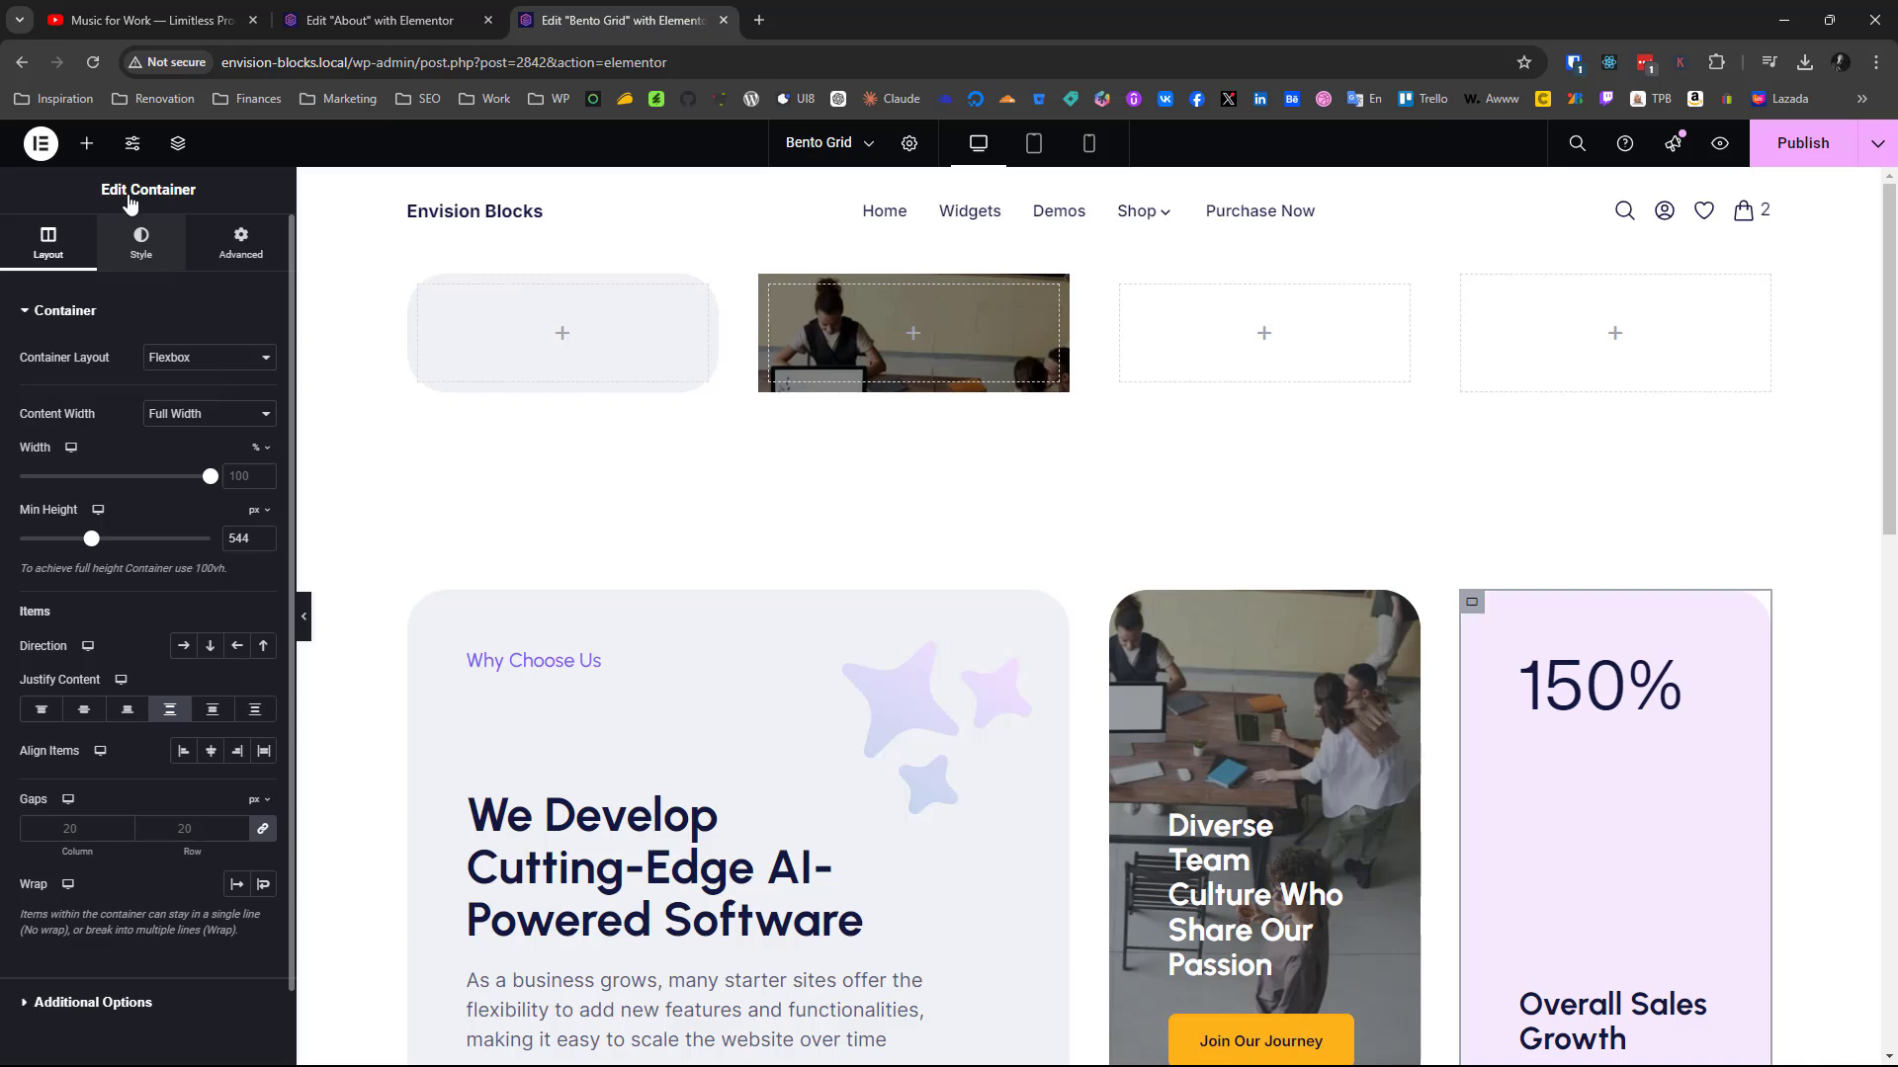
left_click(141, 243)
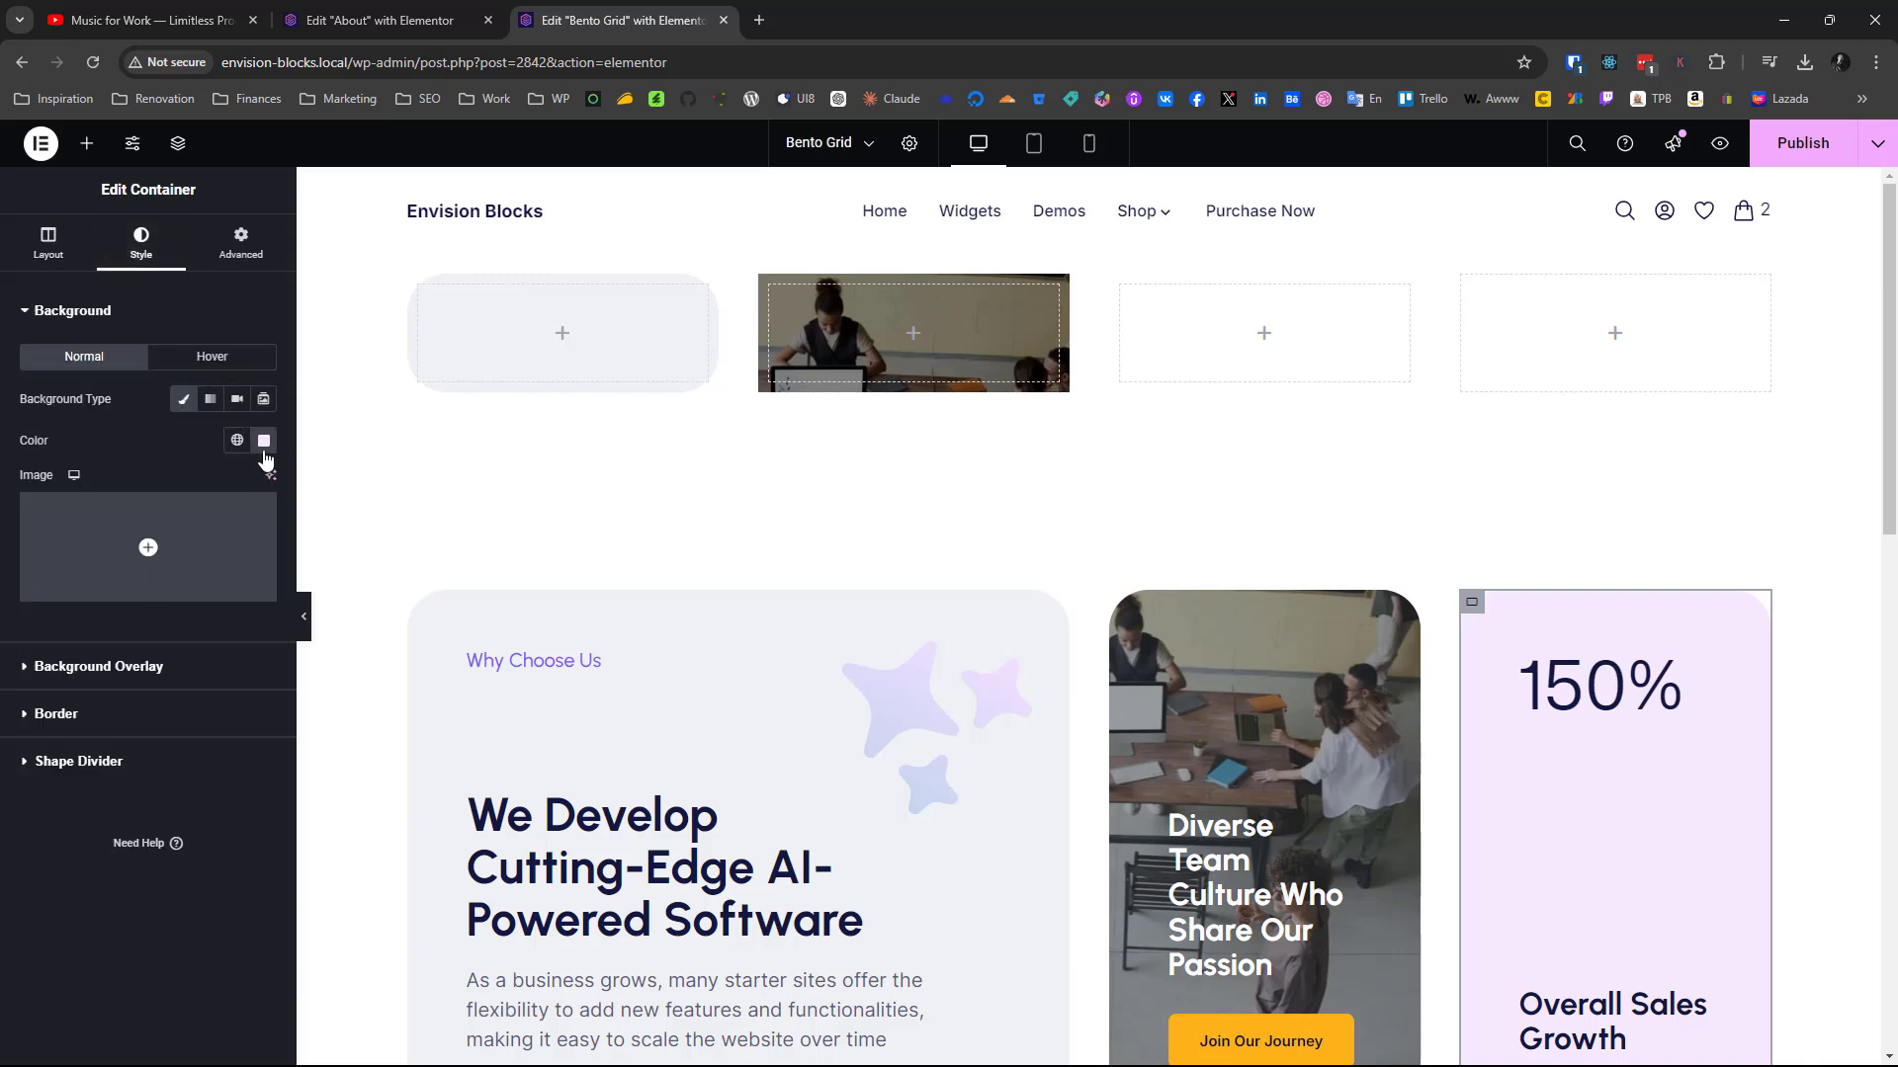
left_click(264, 446)
key("ctrl+c")
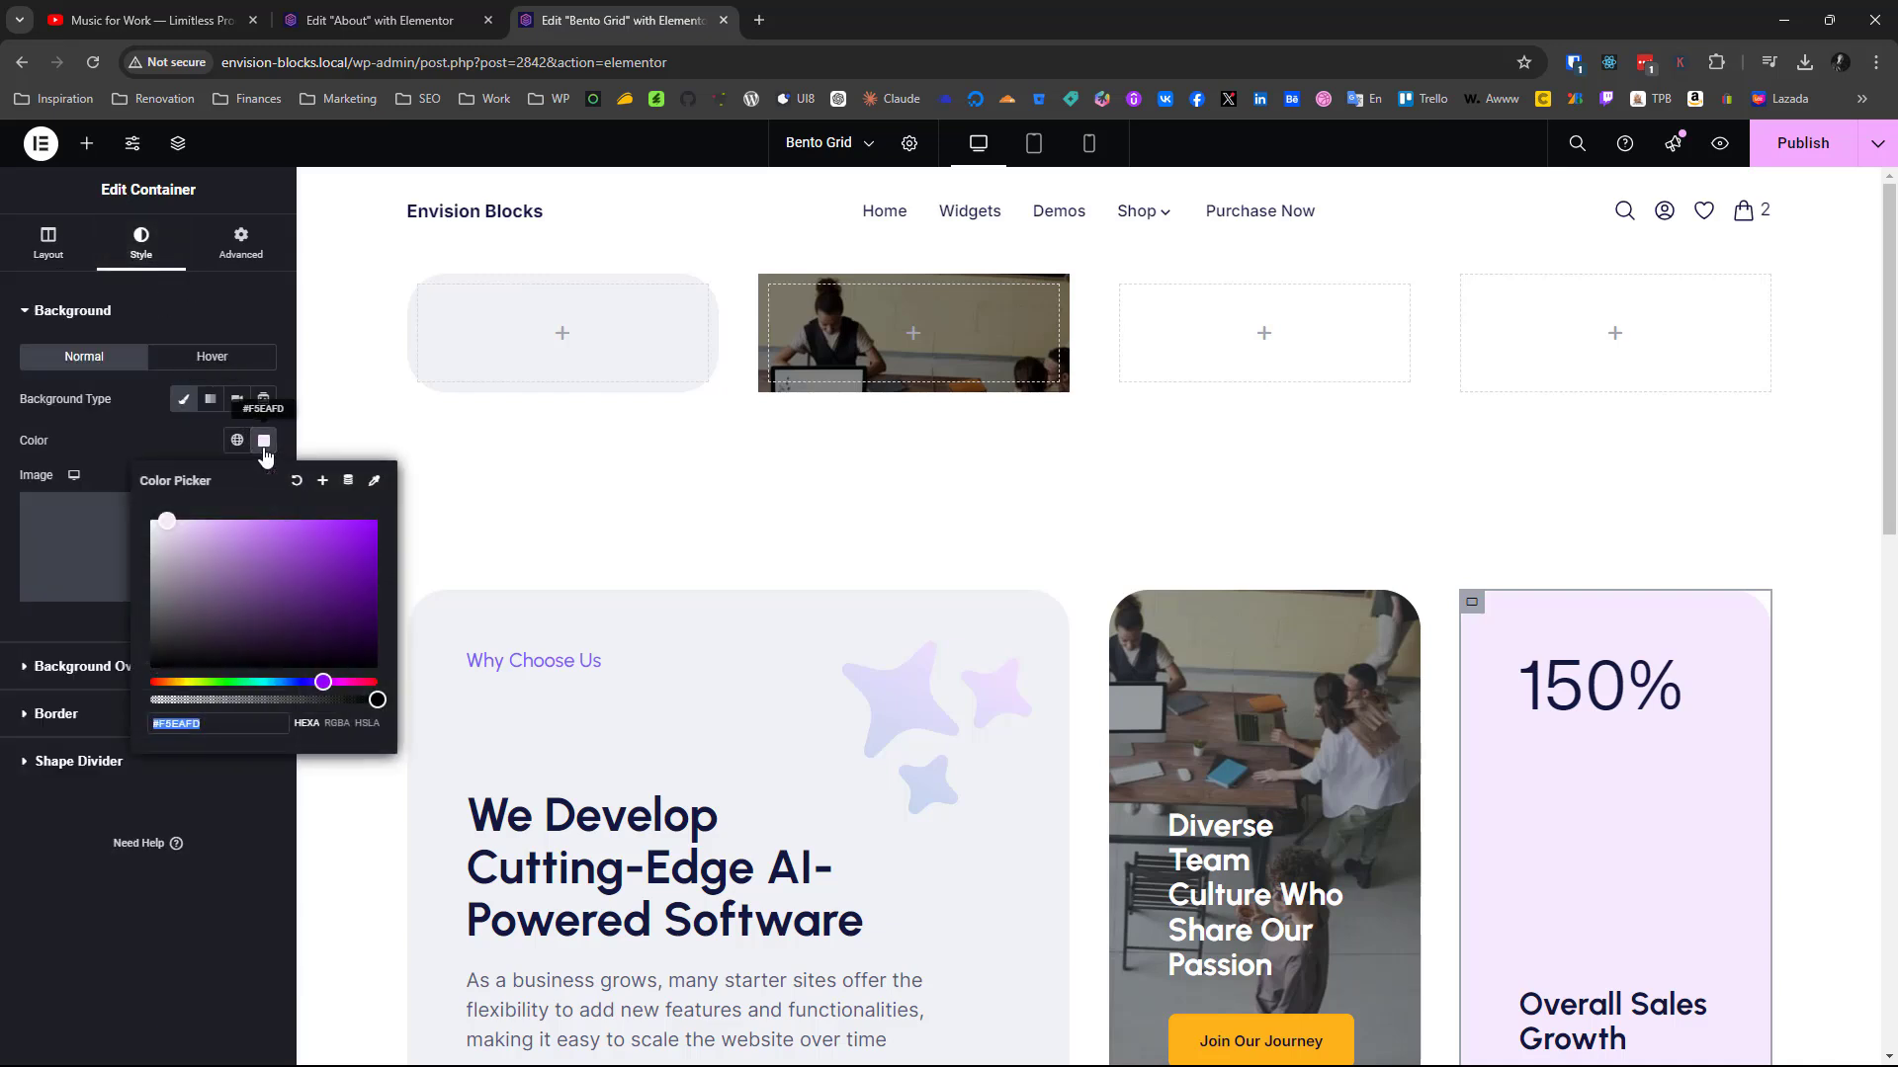
Give the third container in the new grid a classic background in the copied color #F5EAFD
left_click(1130, 294)
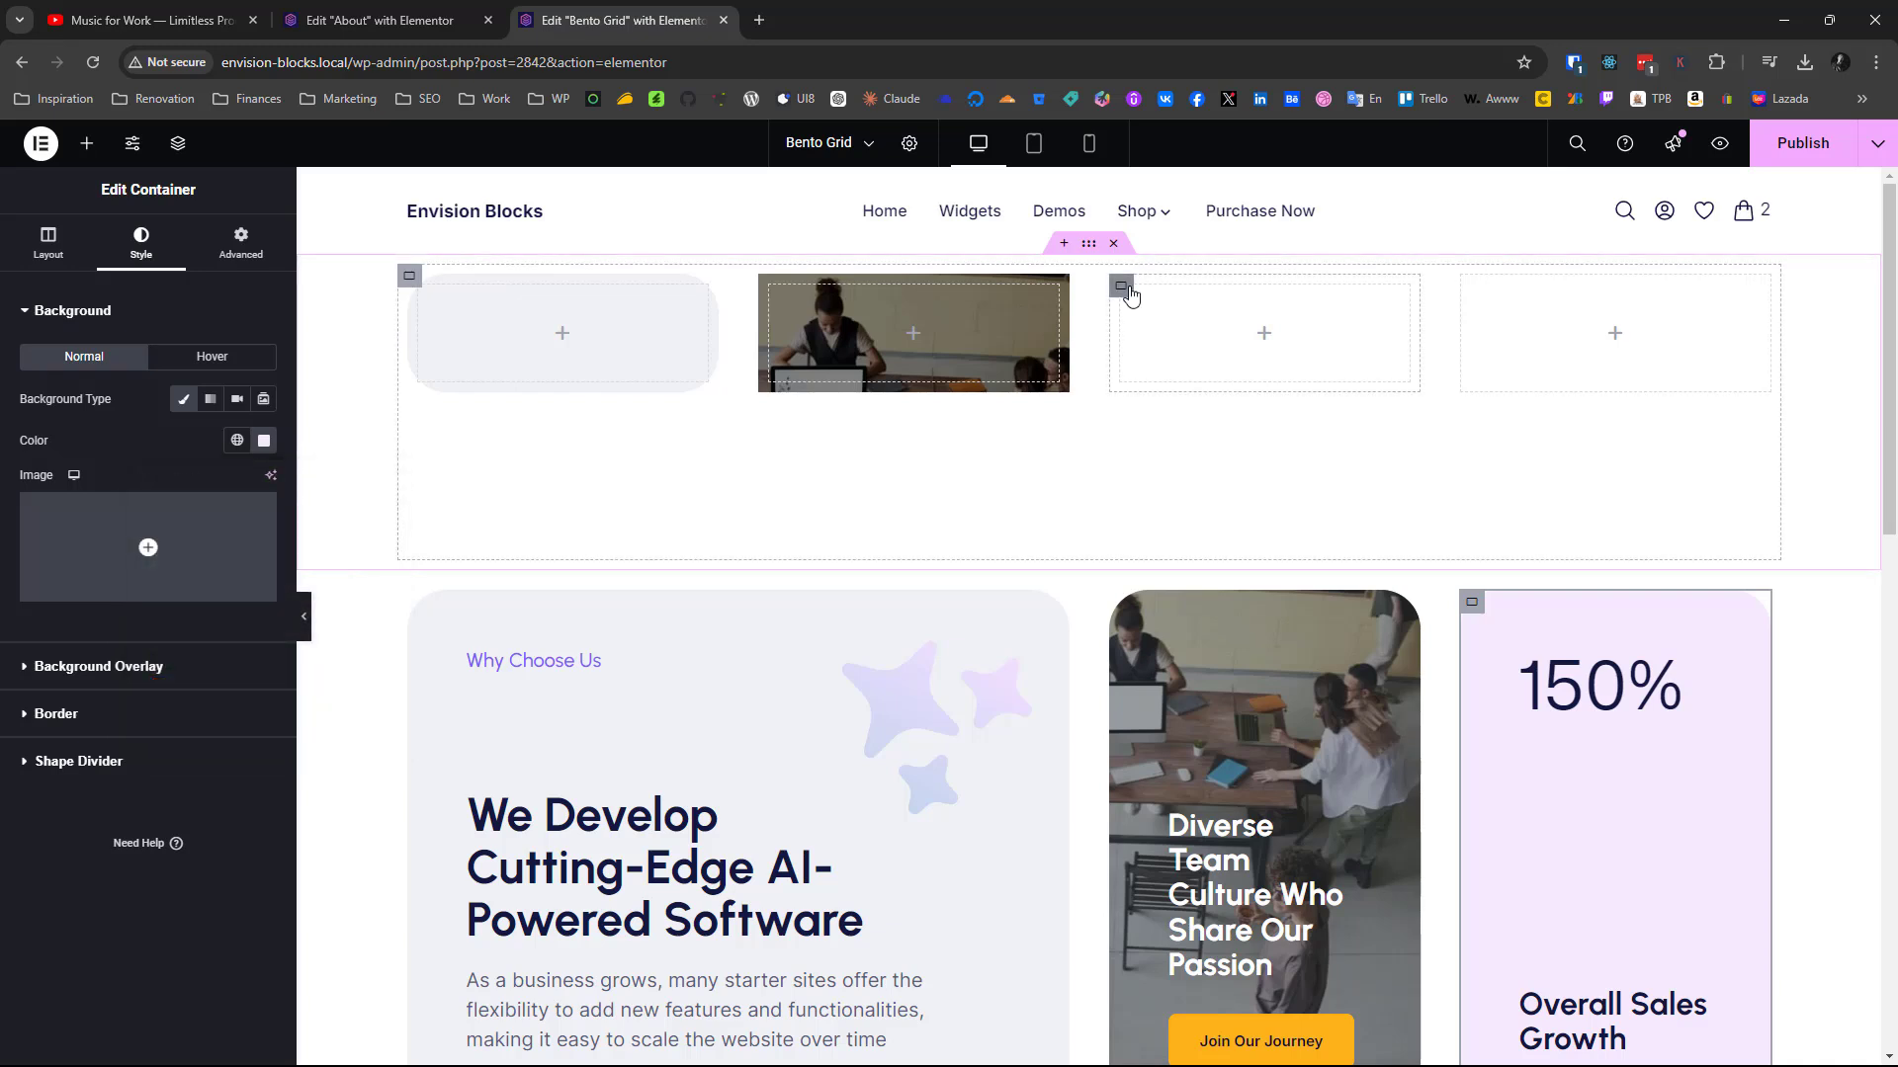
left_click(1130, 294)
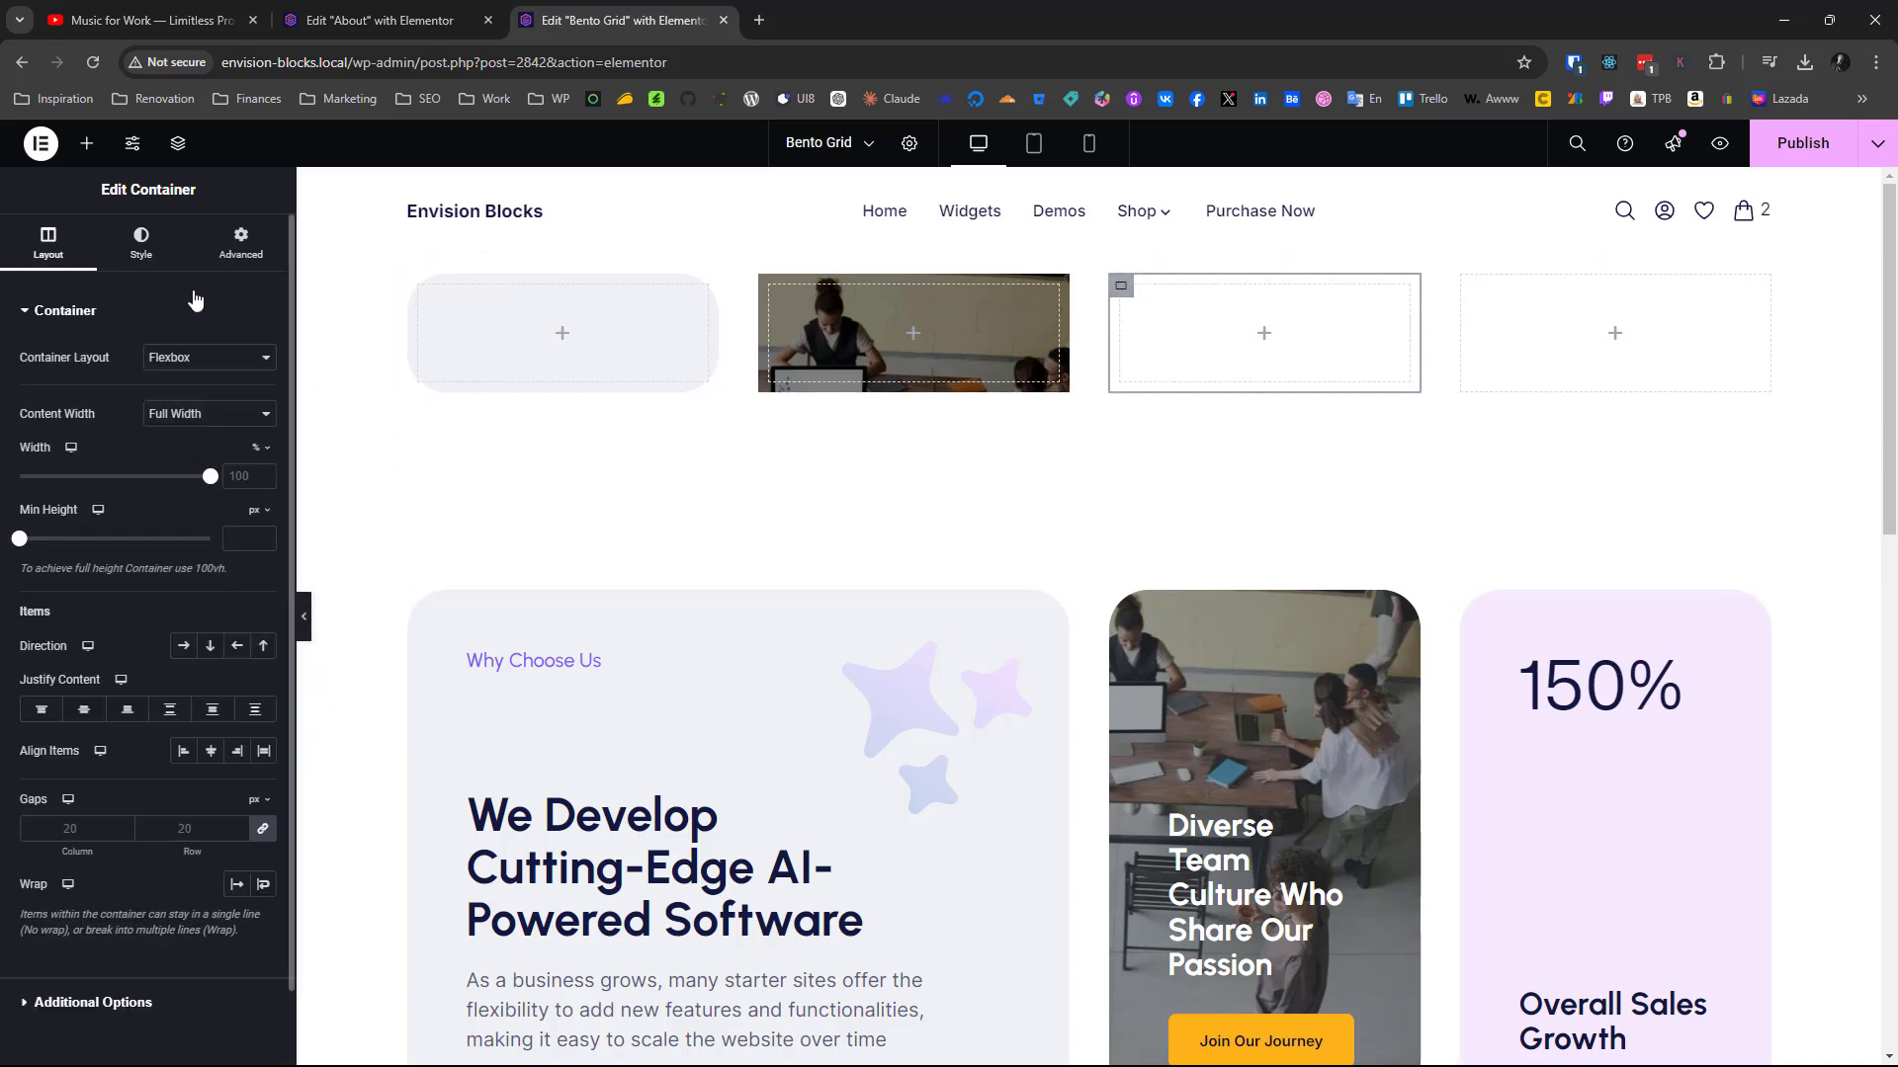
left_click(139, 249)
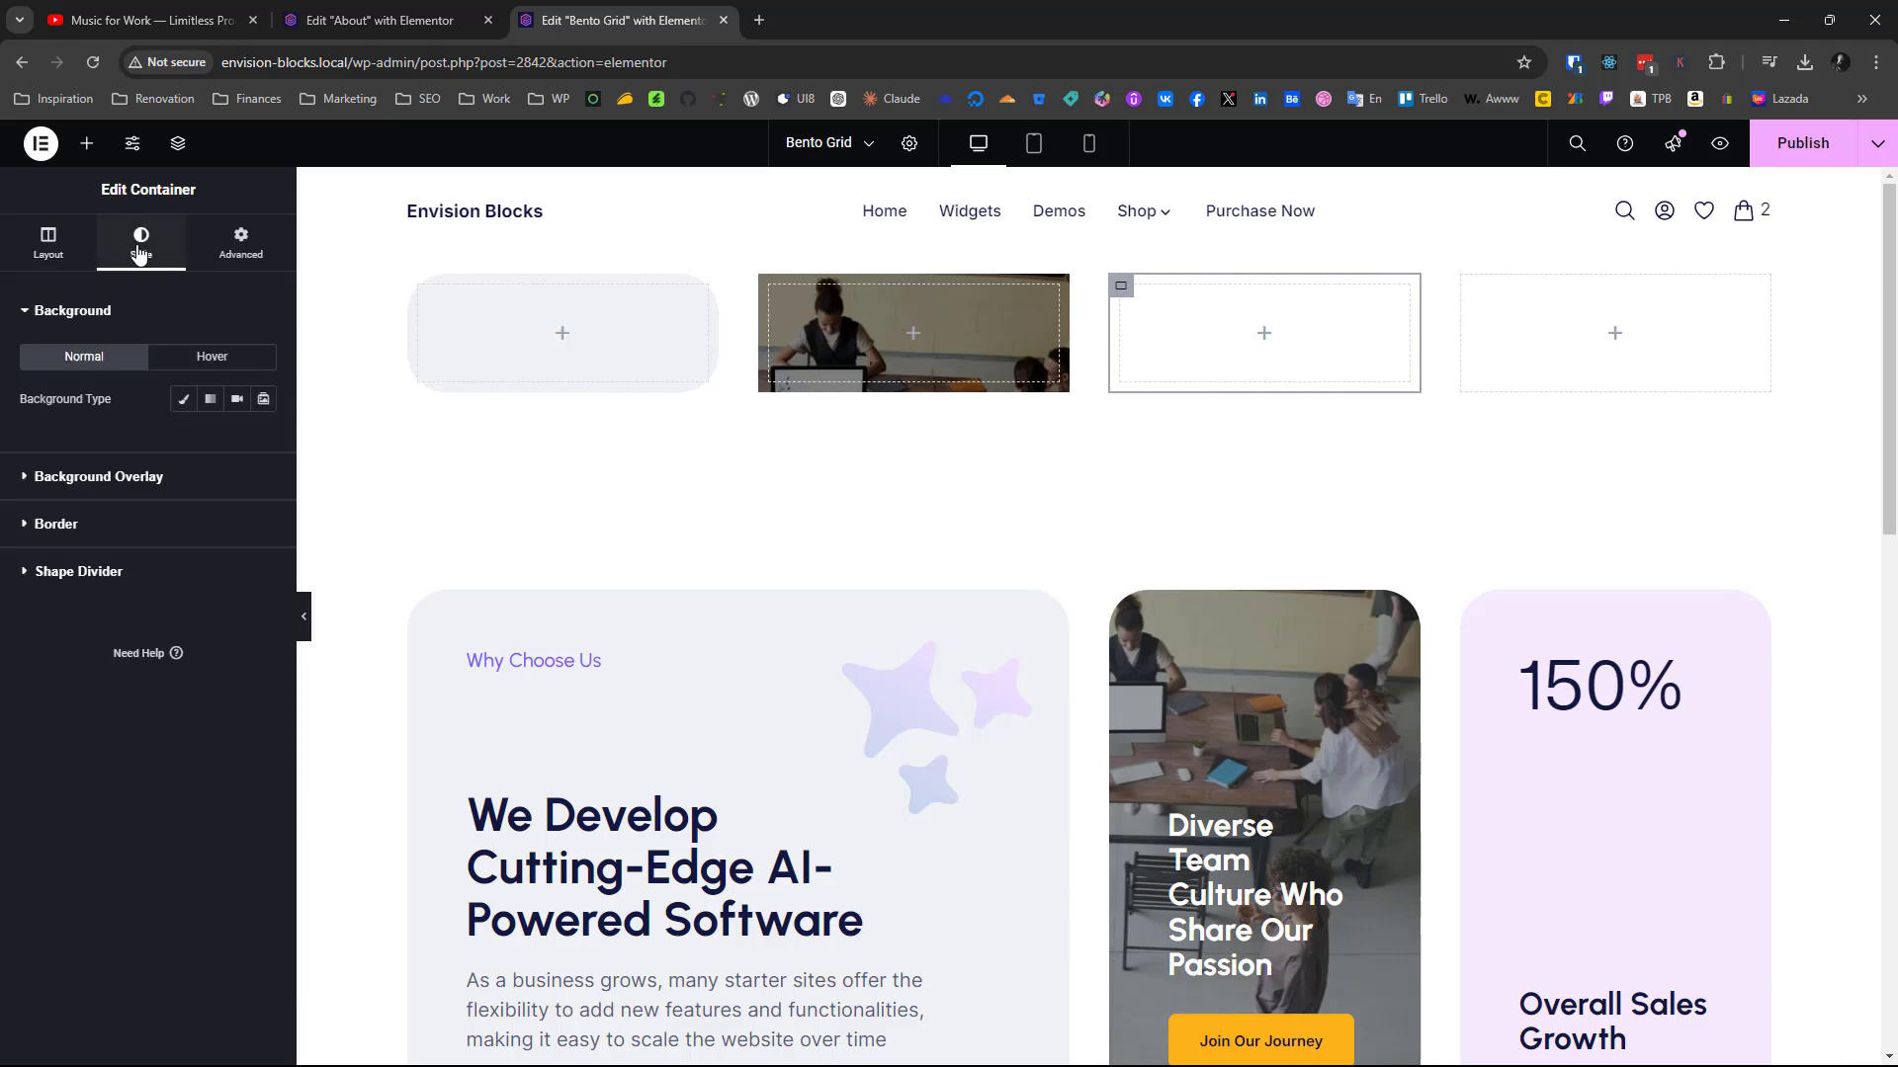
left_click(182, 398)
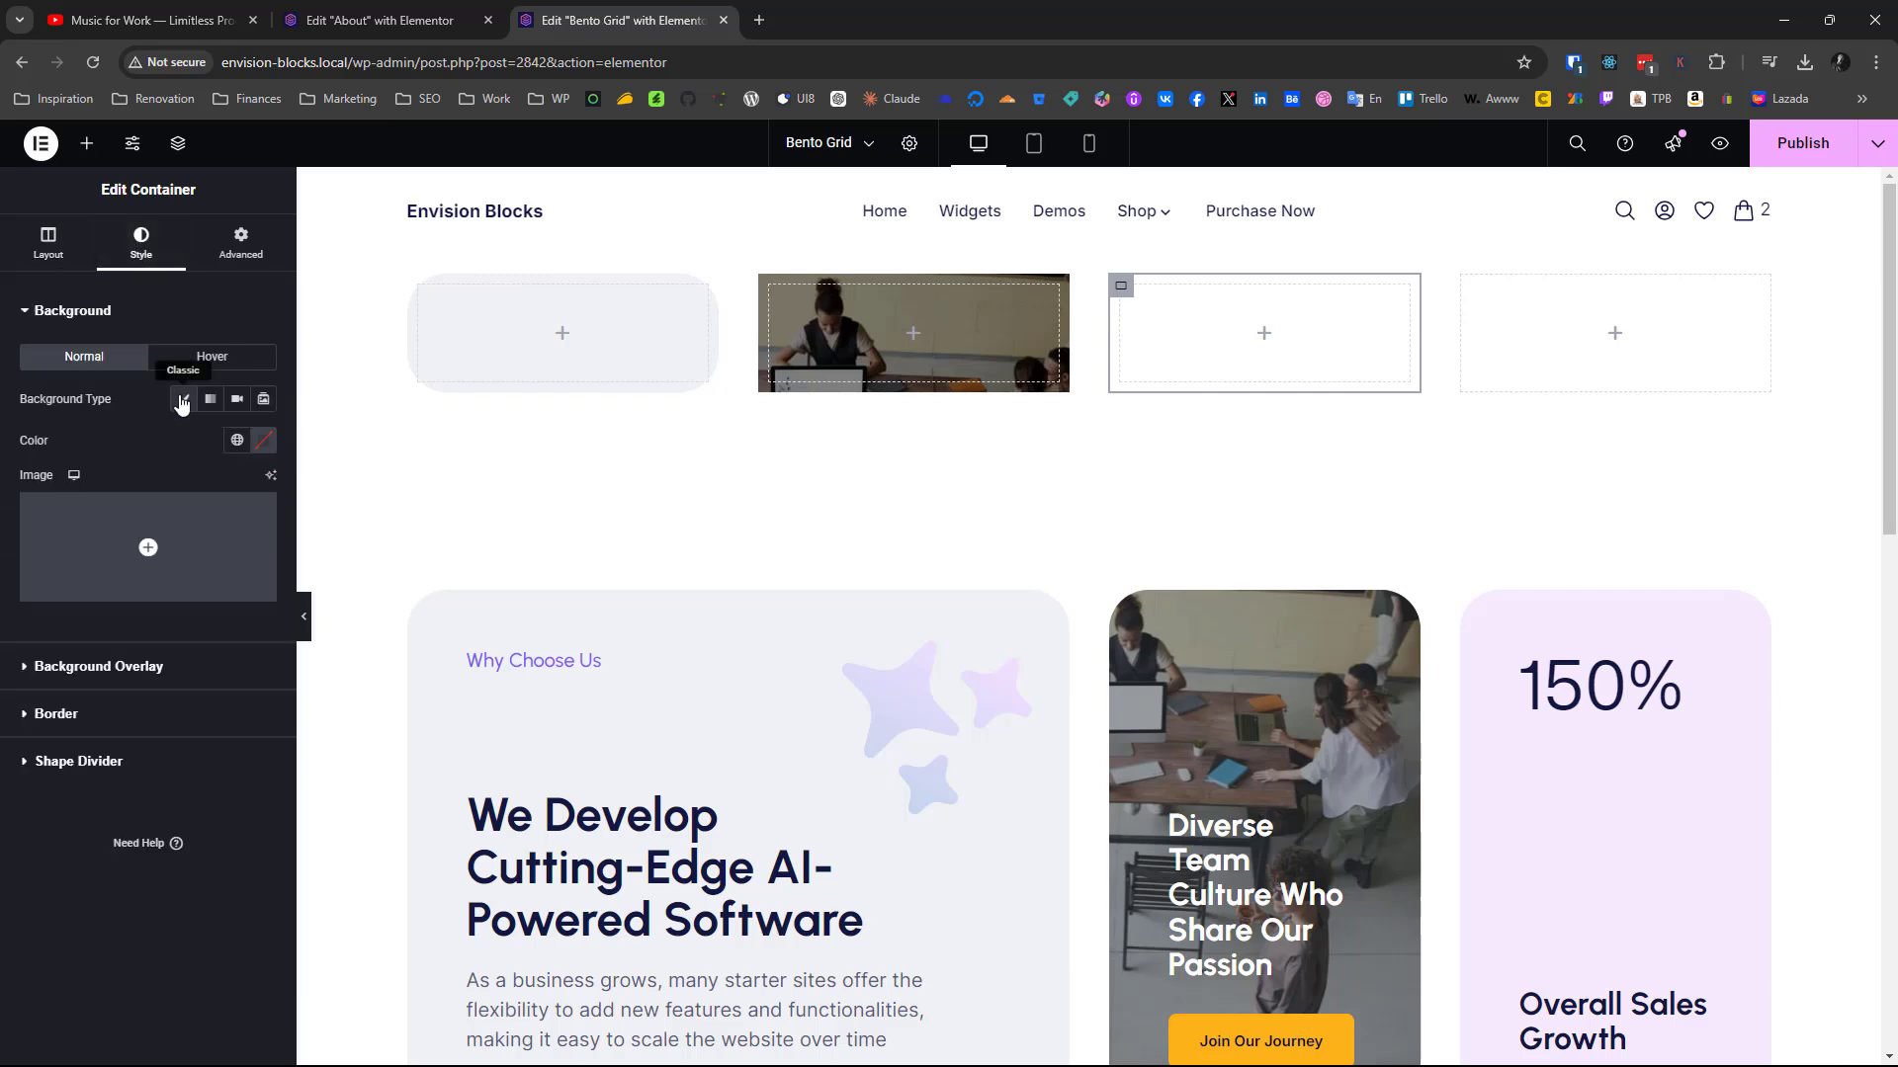
left_click(264, 445)
key("ctrl+v")
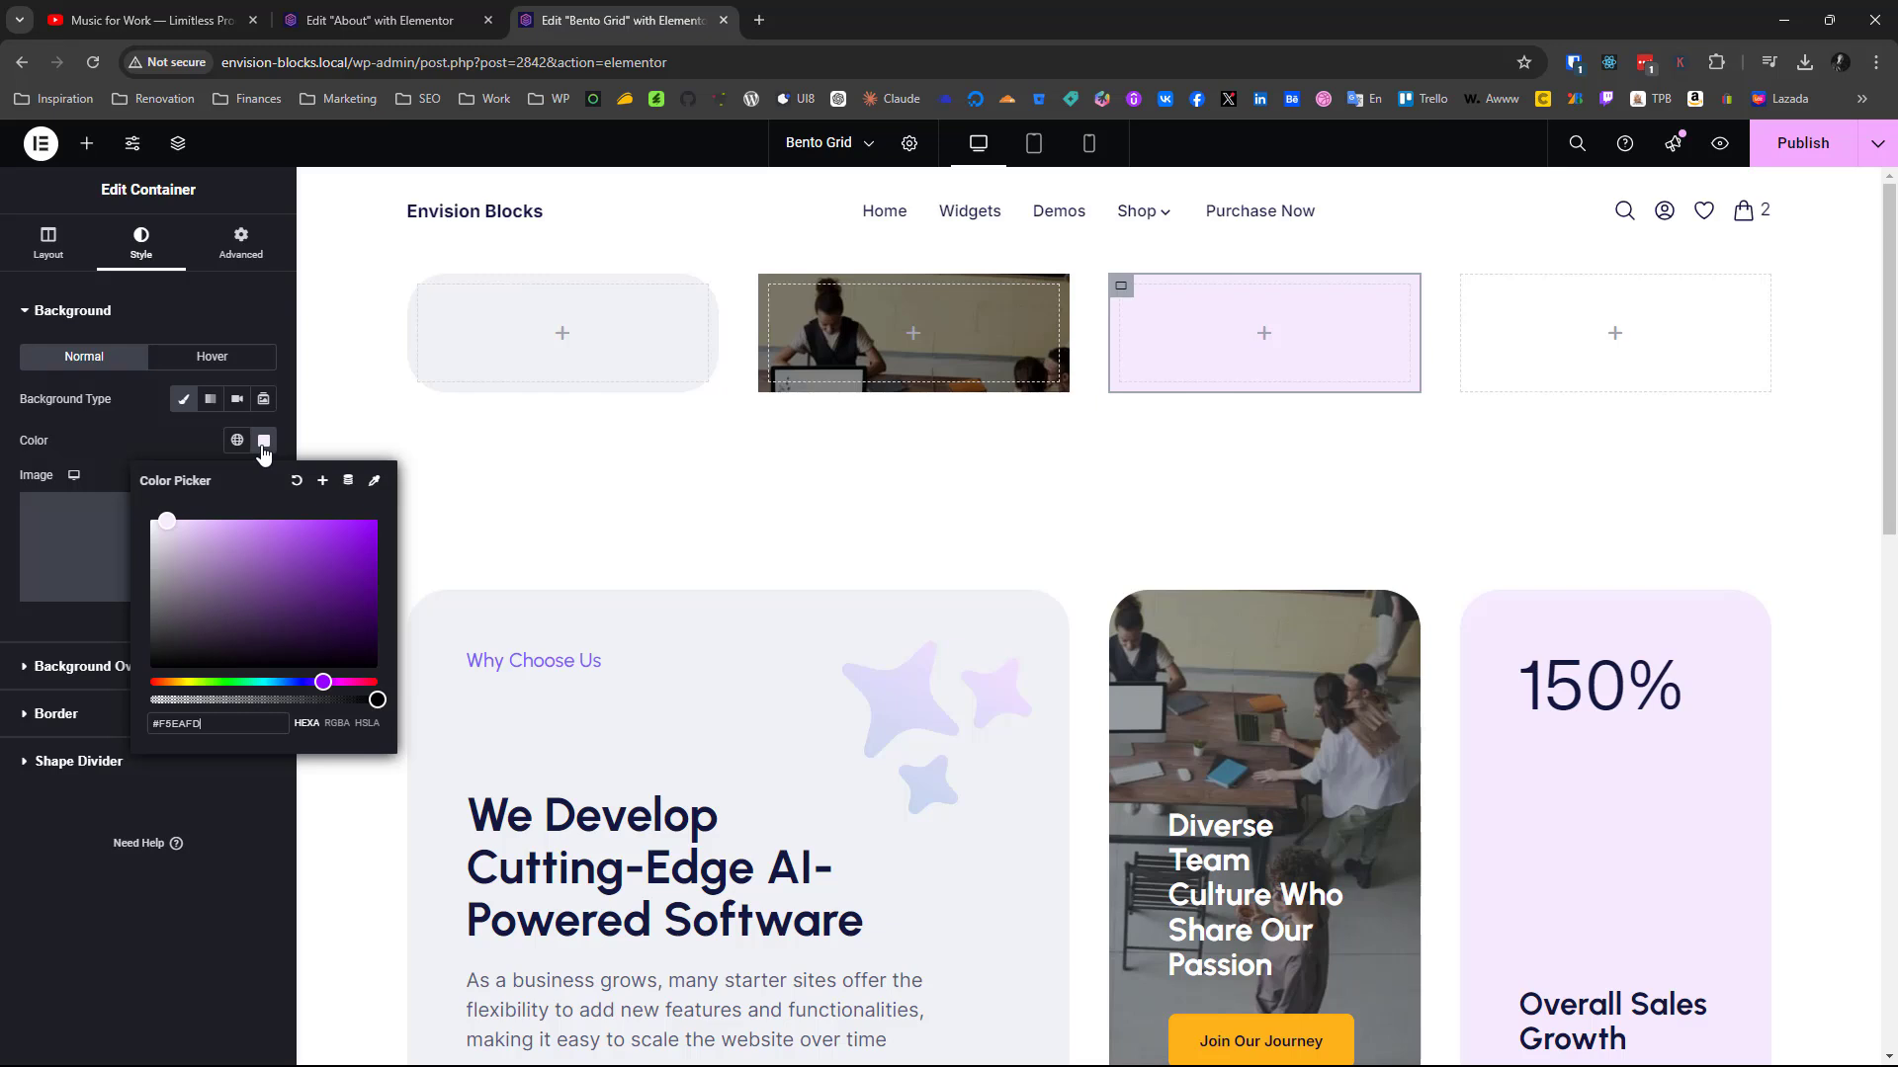
left_click(128, 1000)
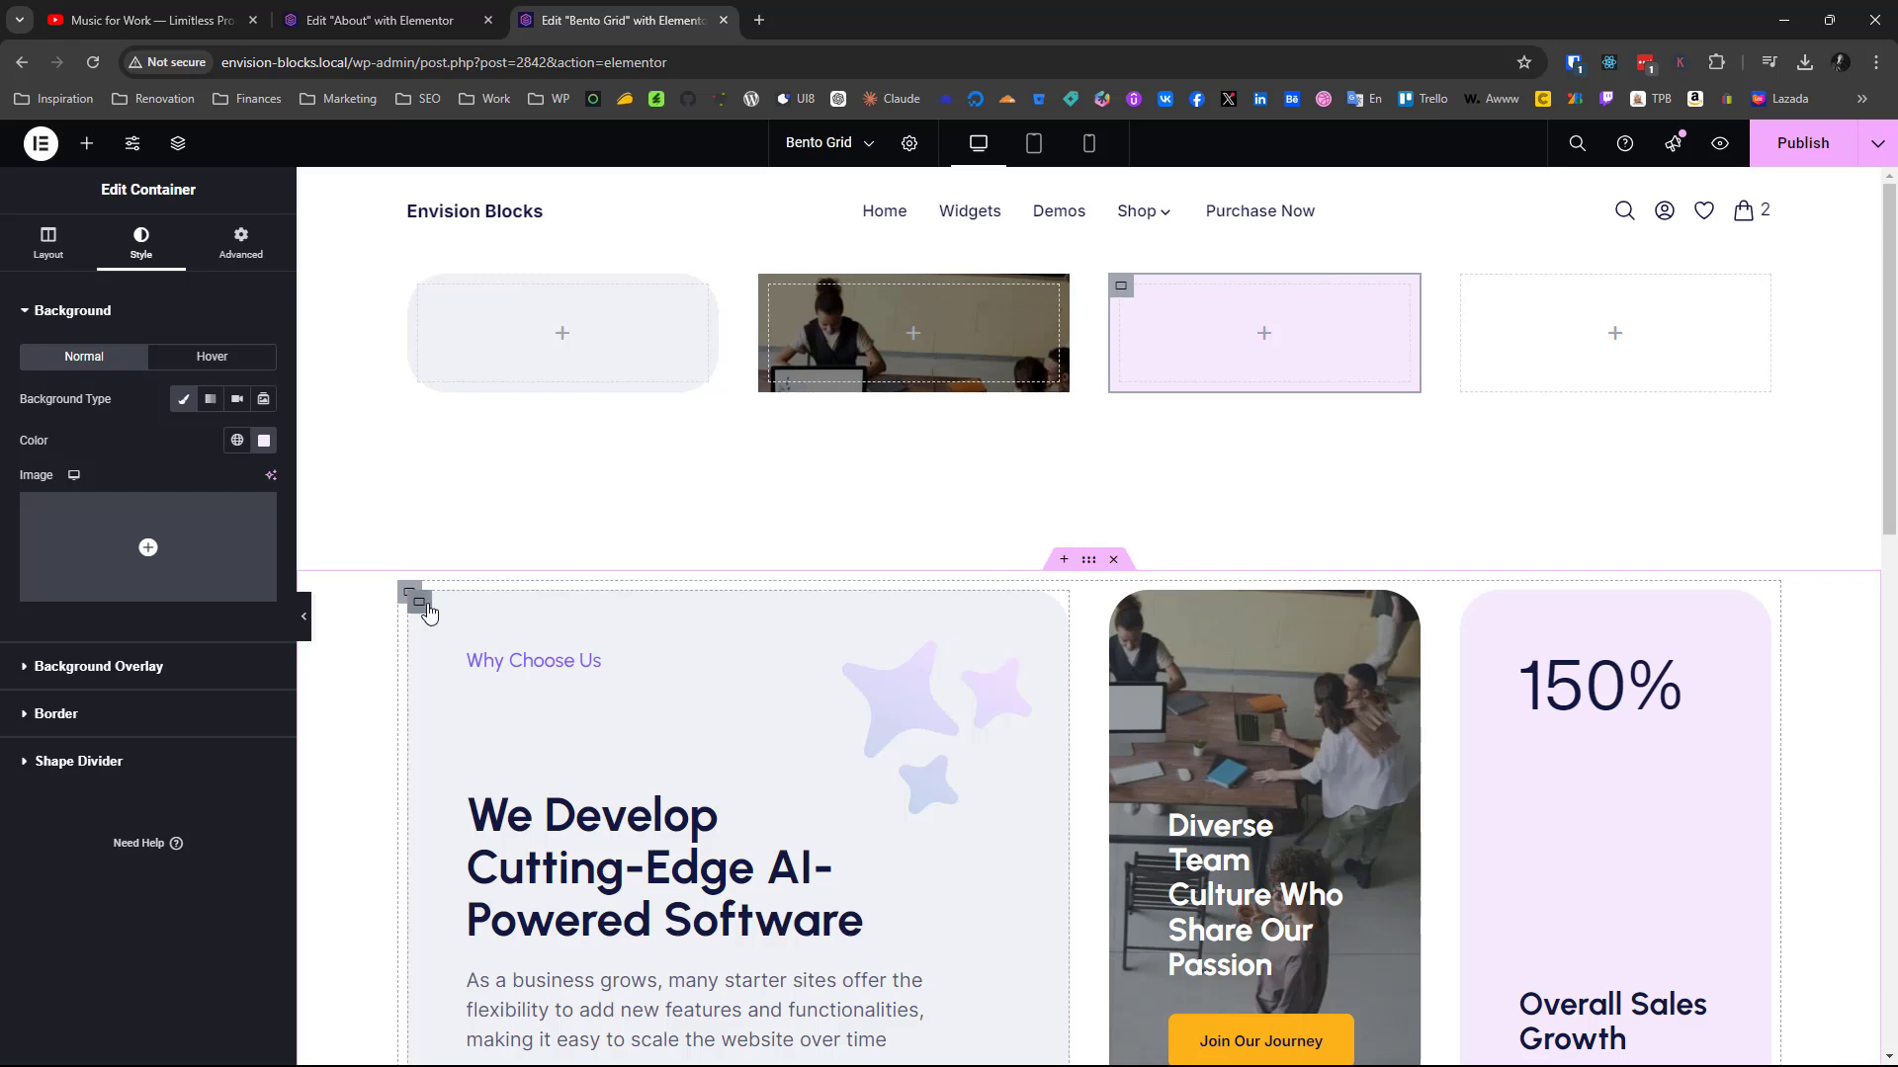
Check the padding of the finished cards and set the first new container's padding to 60 px on all sides
left_click(428, 613)
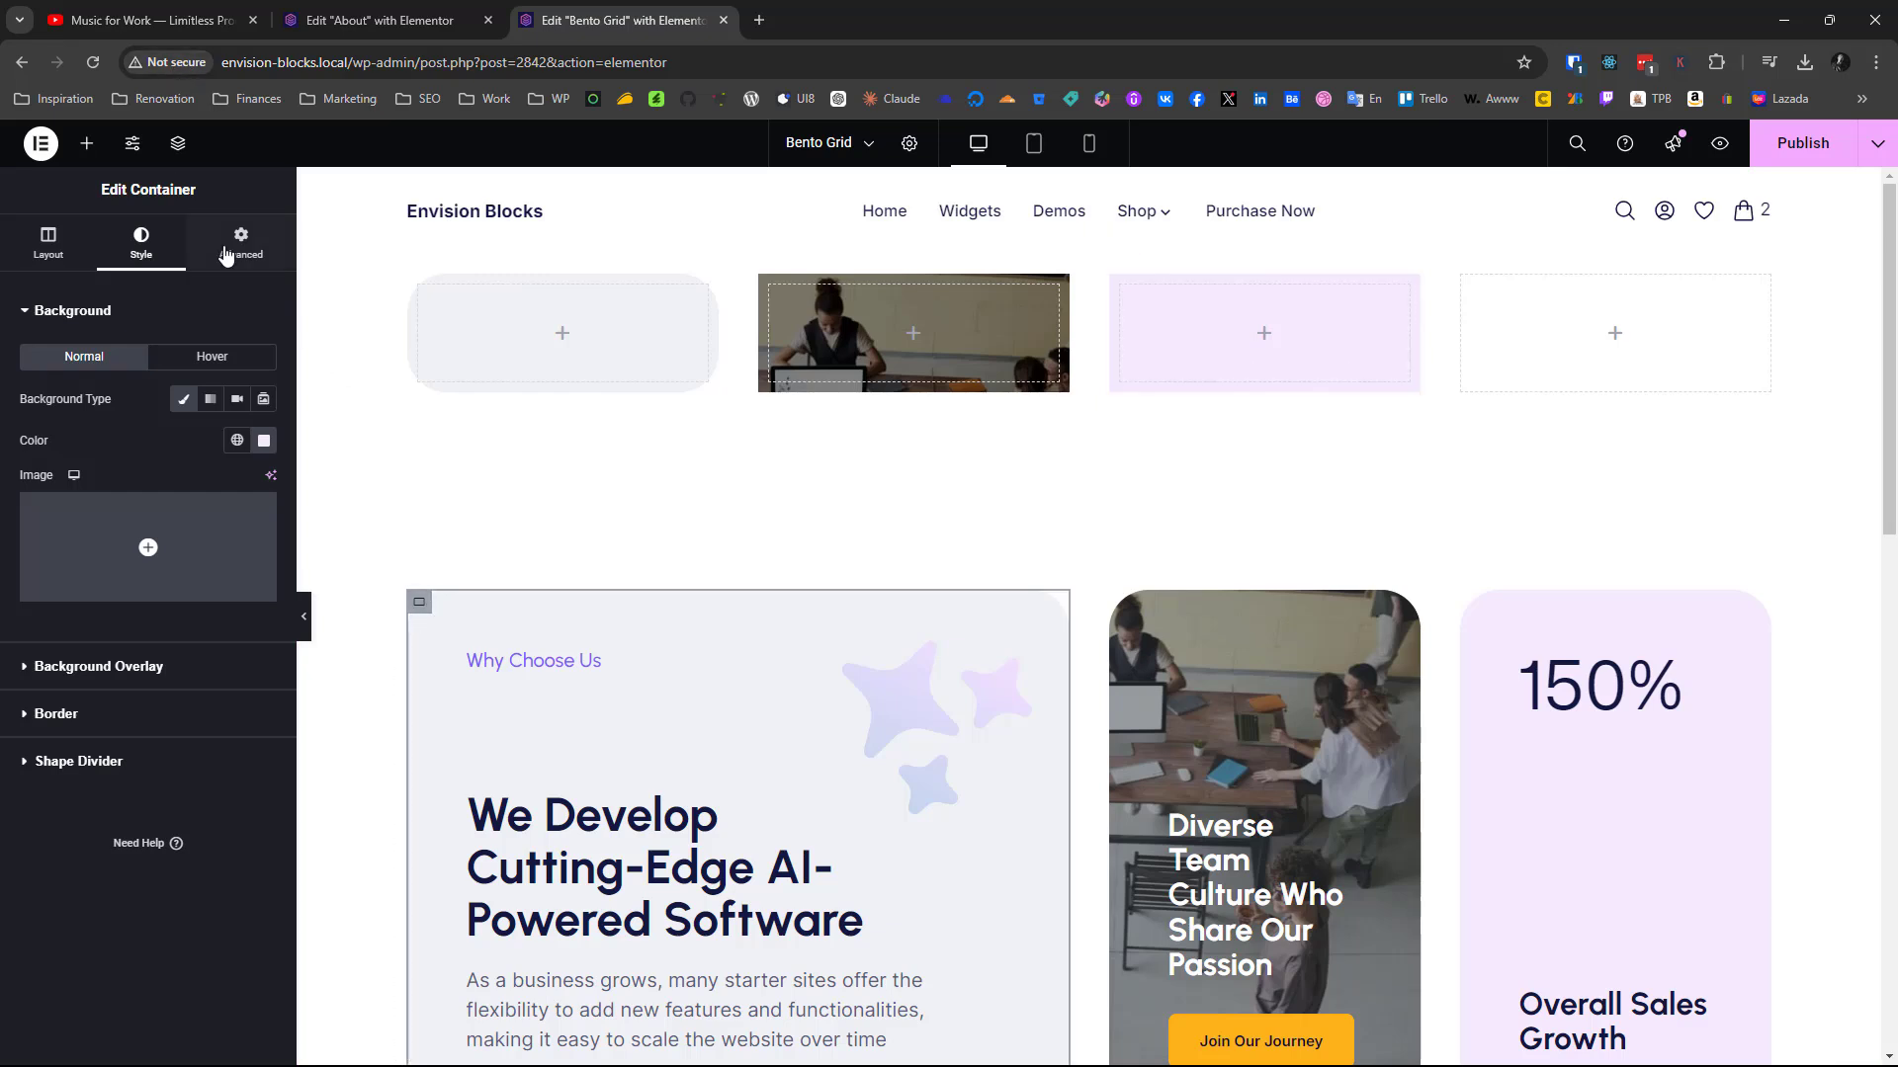
left_click(226, 255)
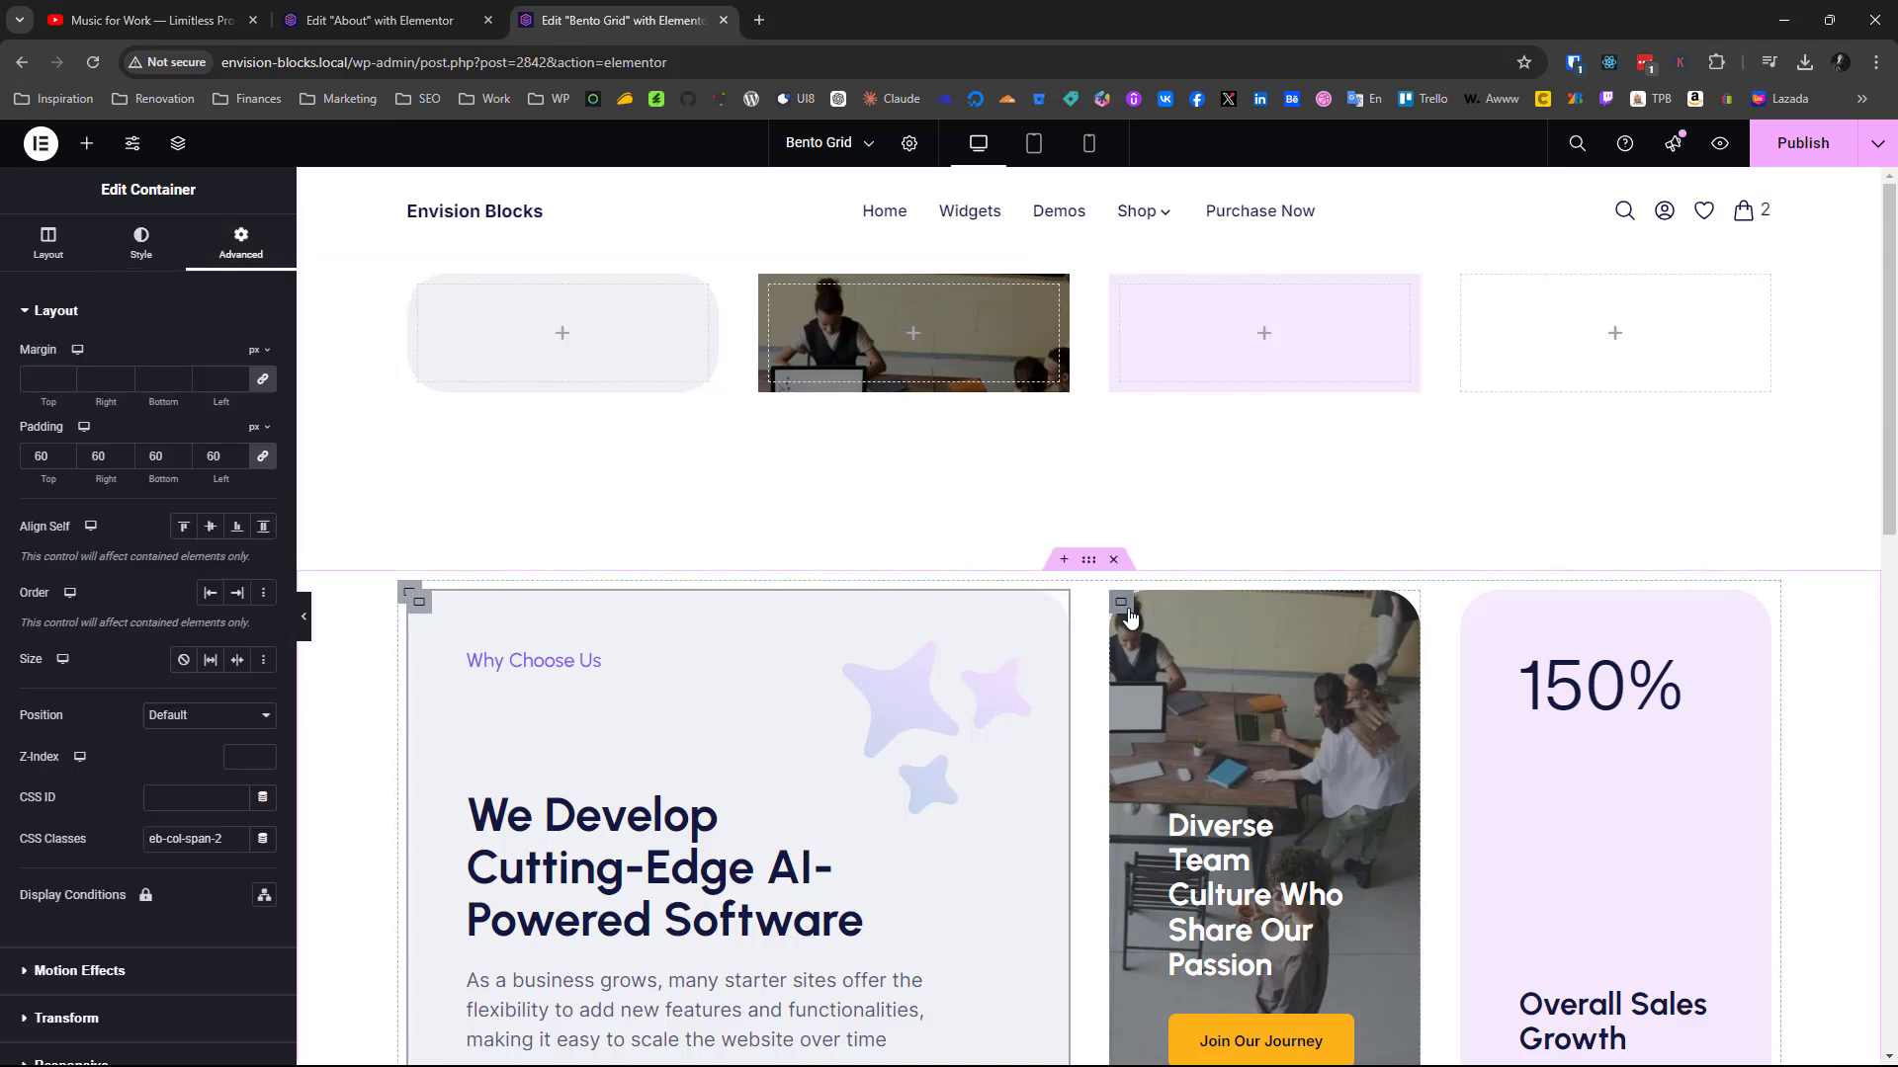
left_click(1131, 617)
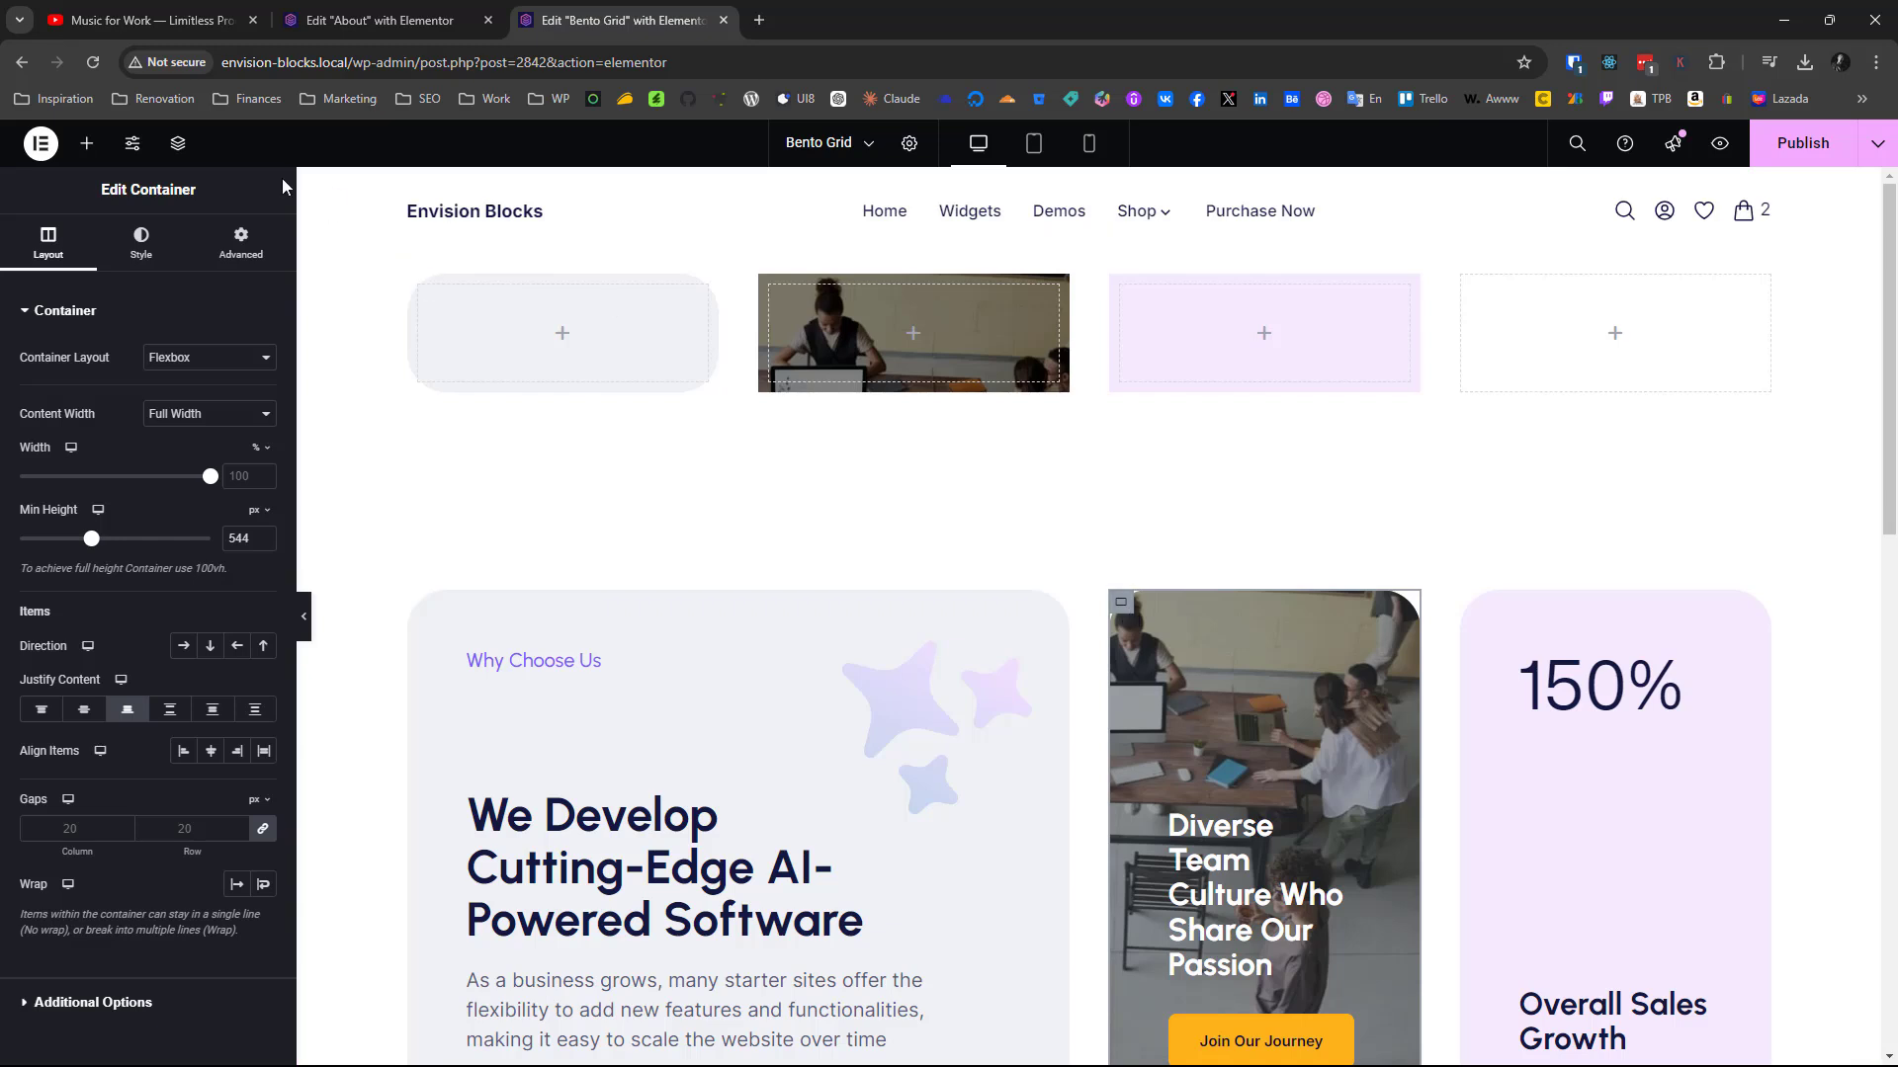
left_click(240, 242)
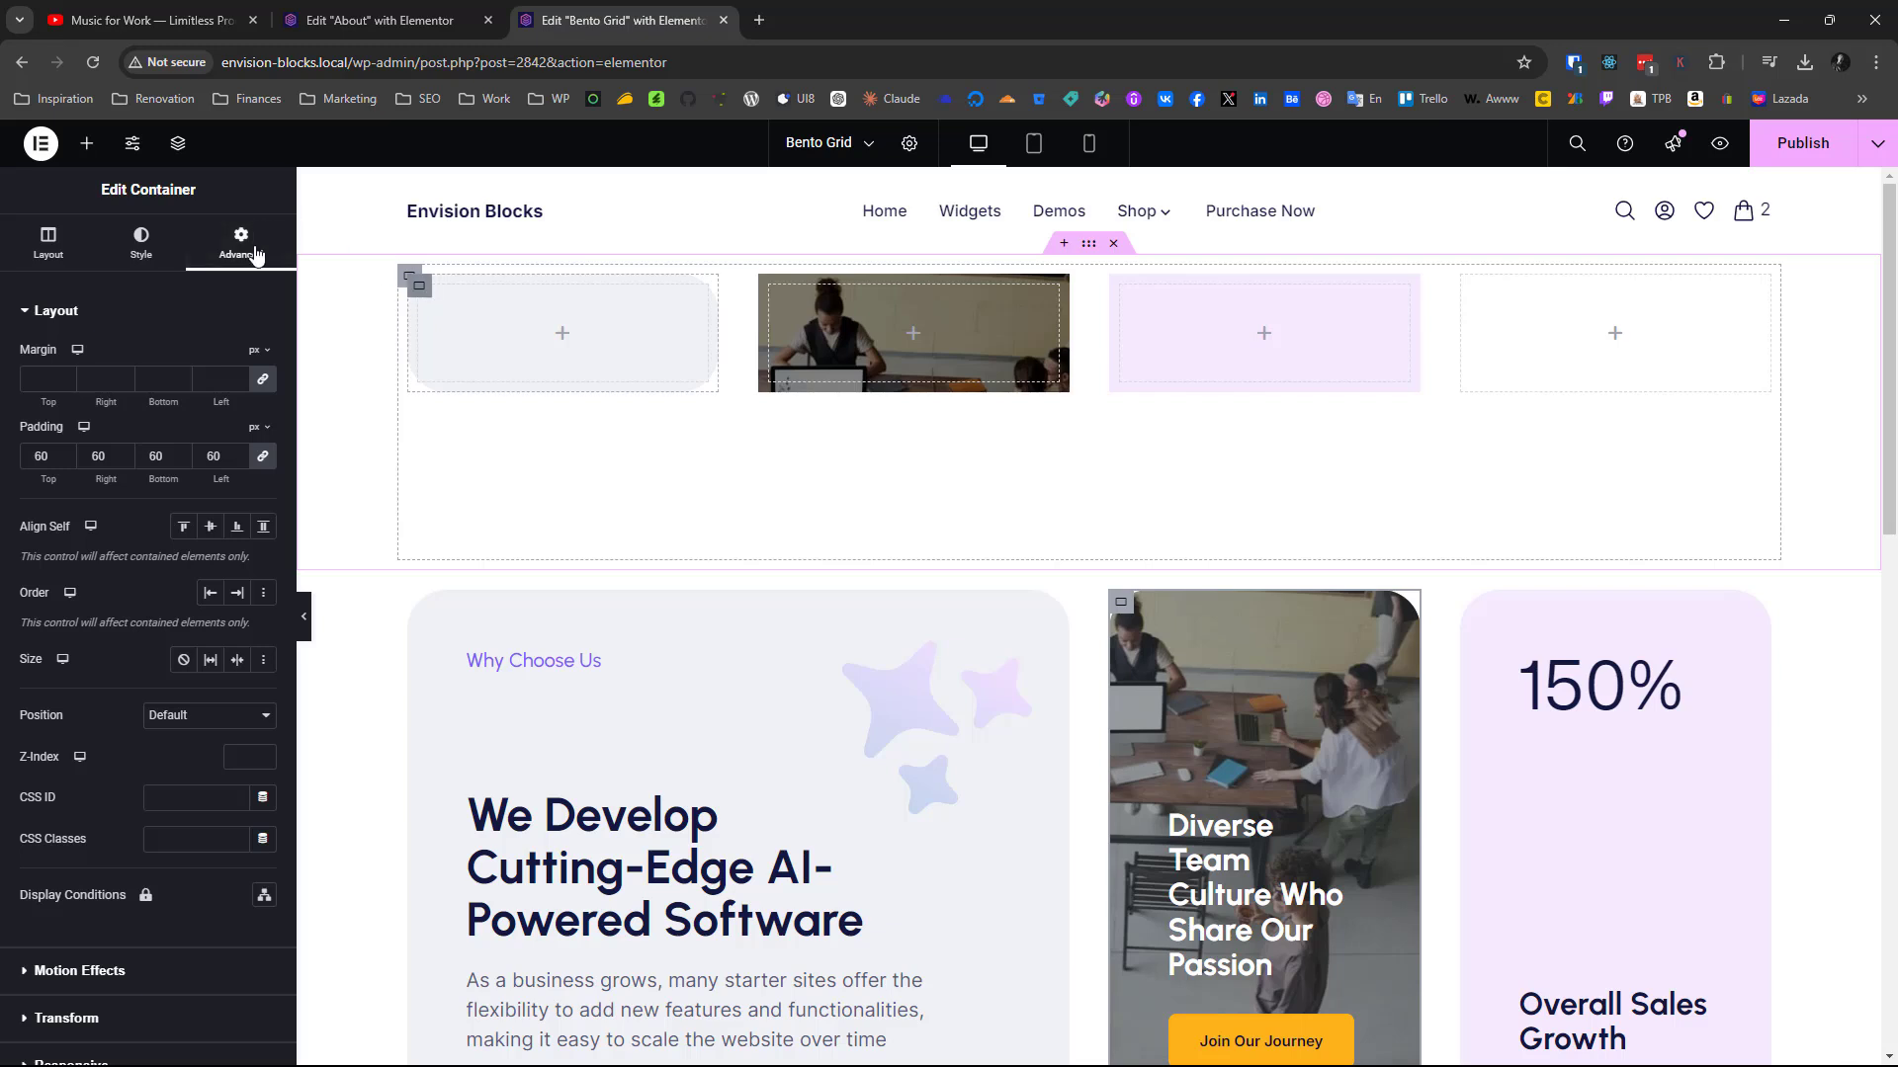
left_click(419, 286)
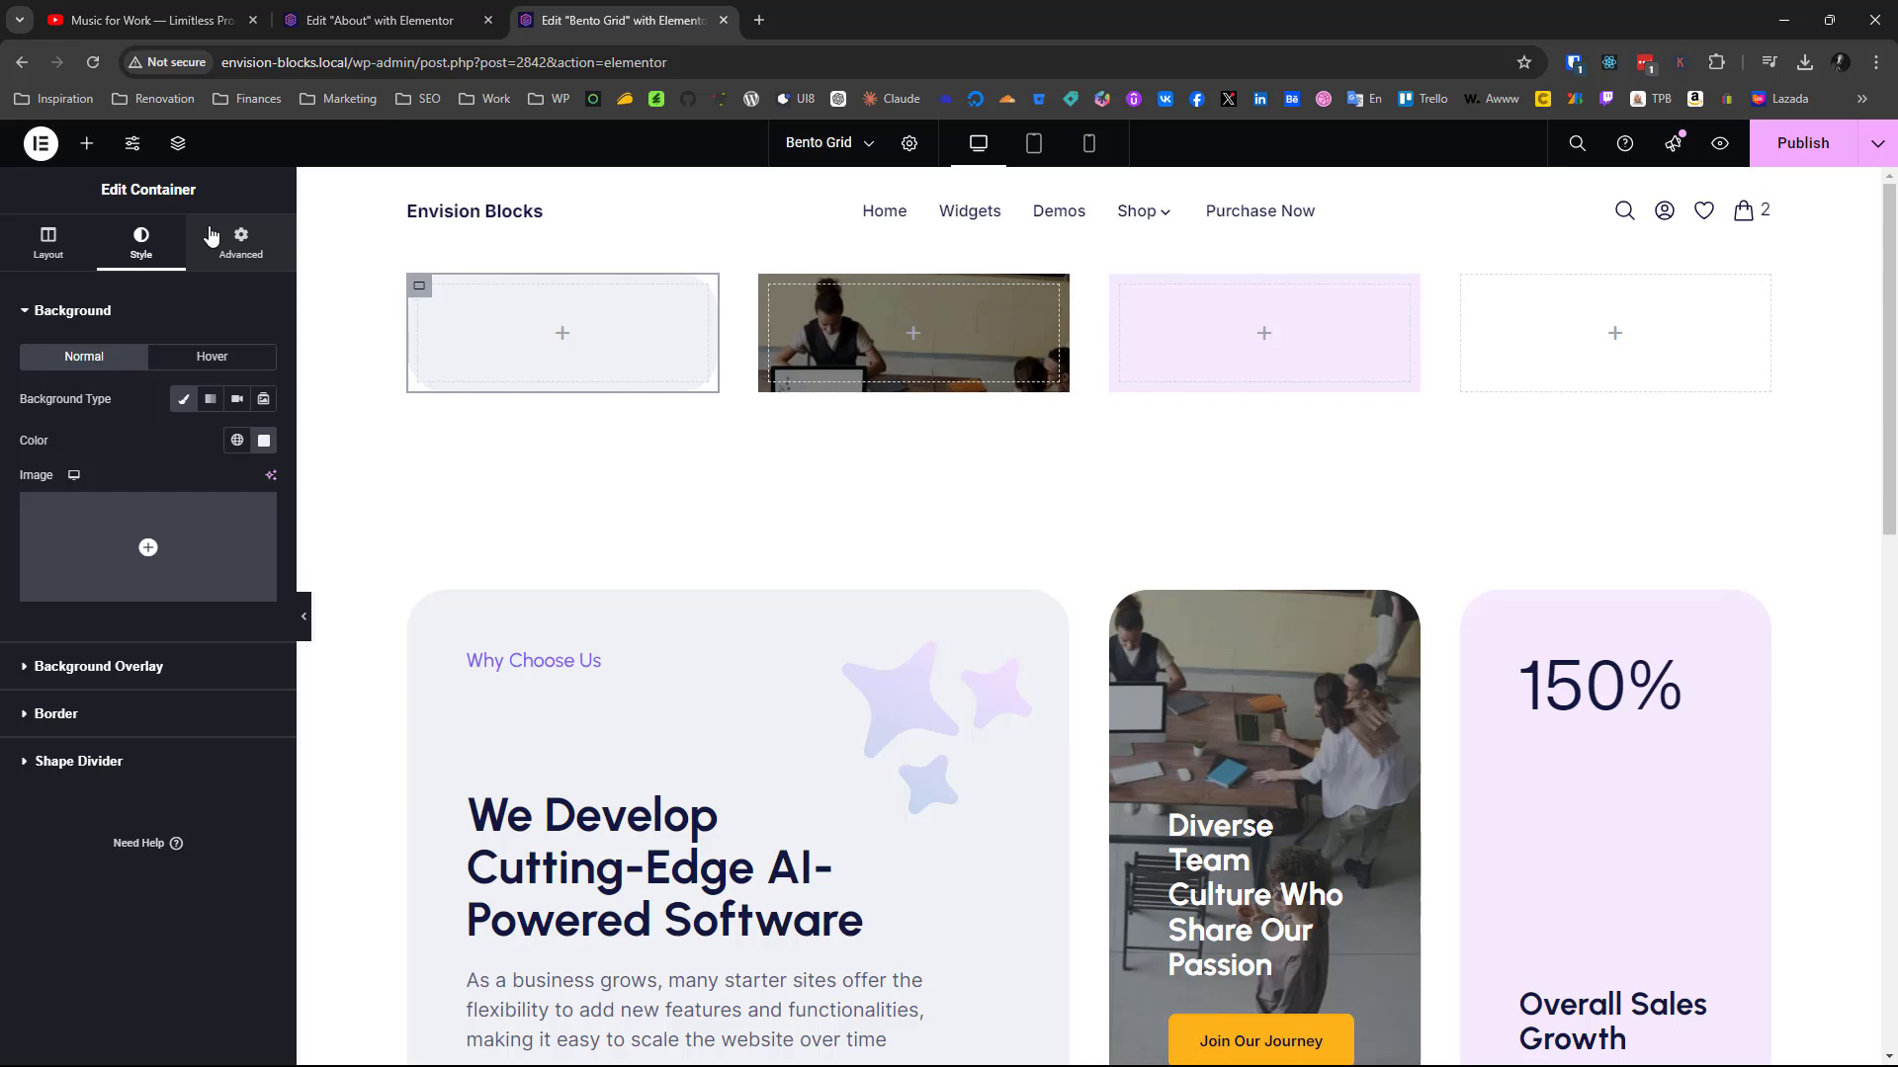
left_click(210, 235)
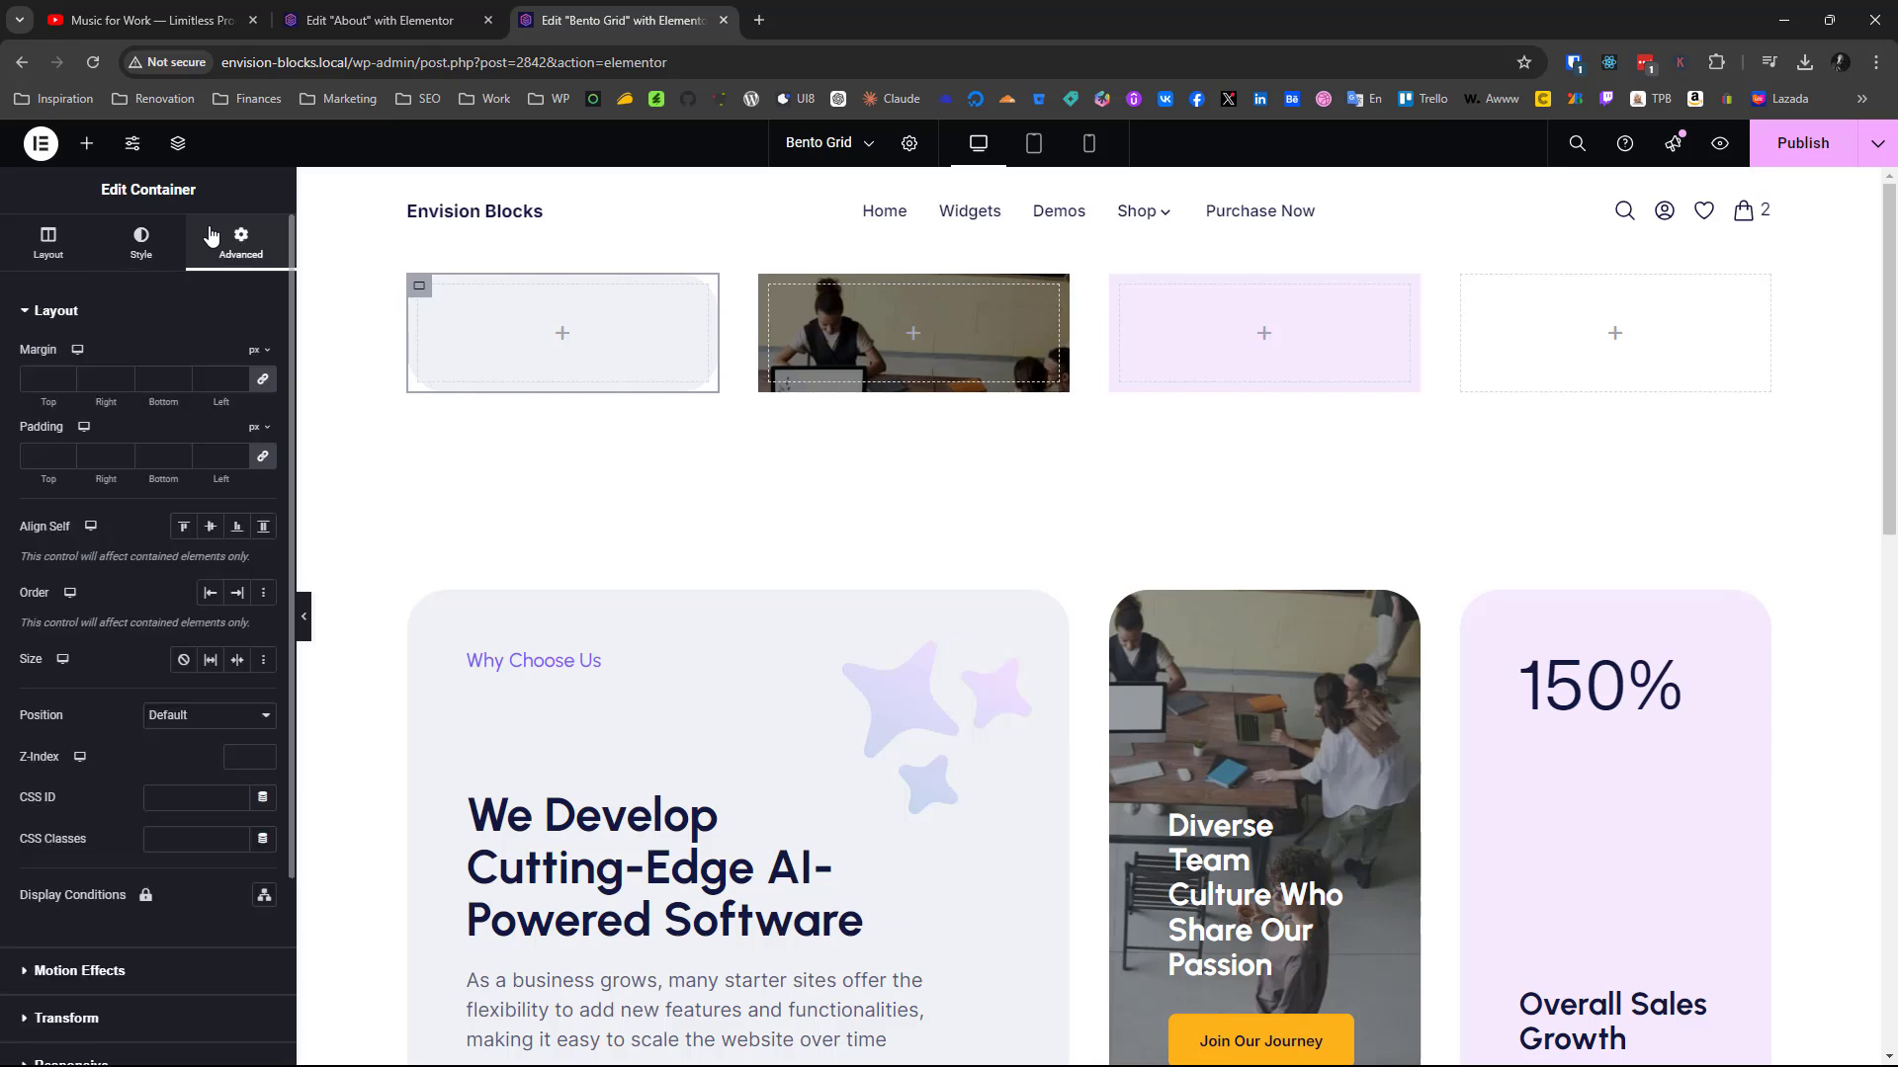
left_click(45, 458)
type("60")
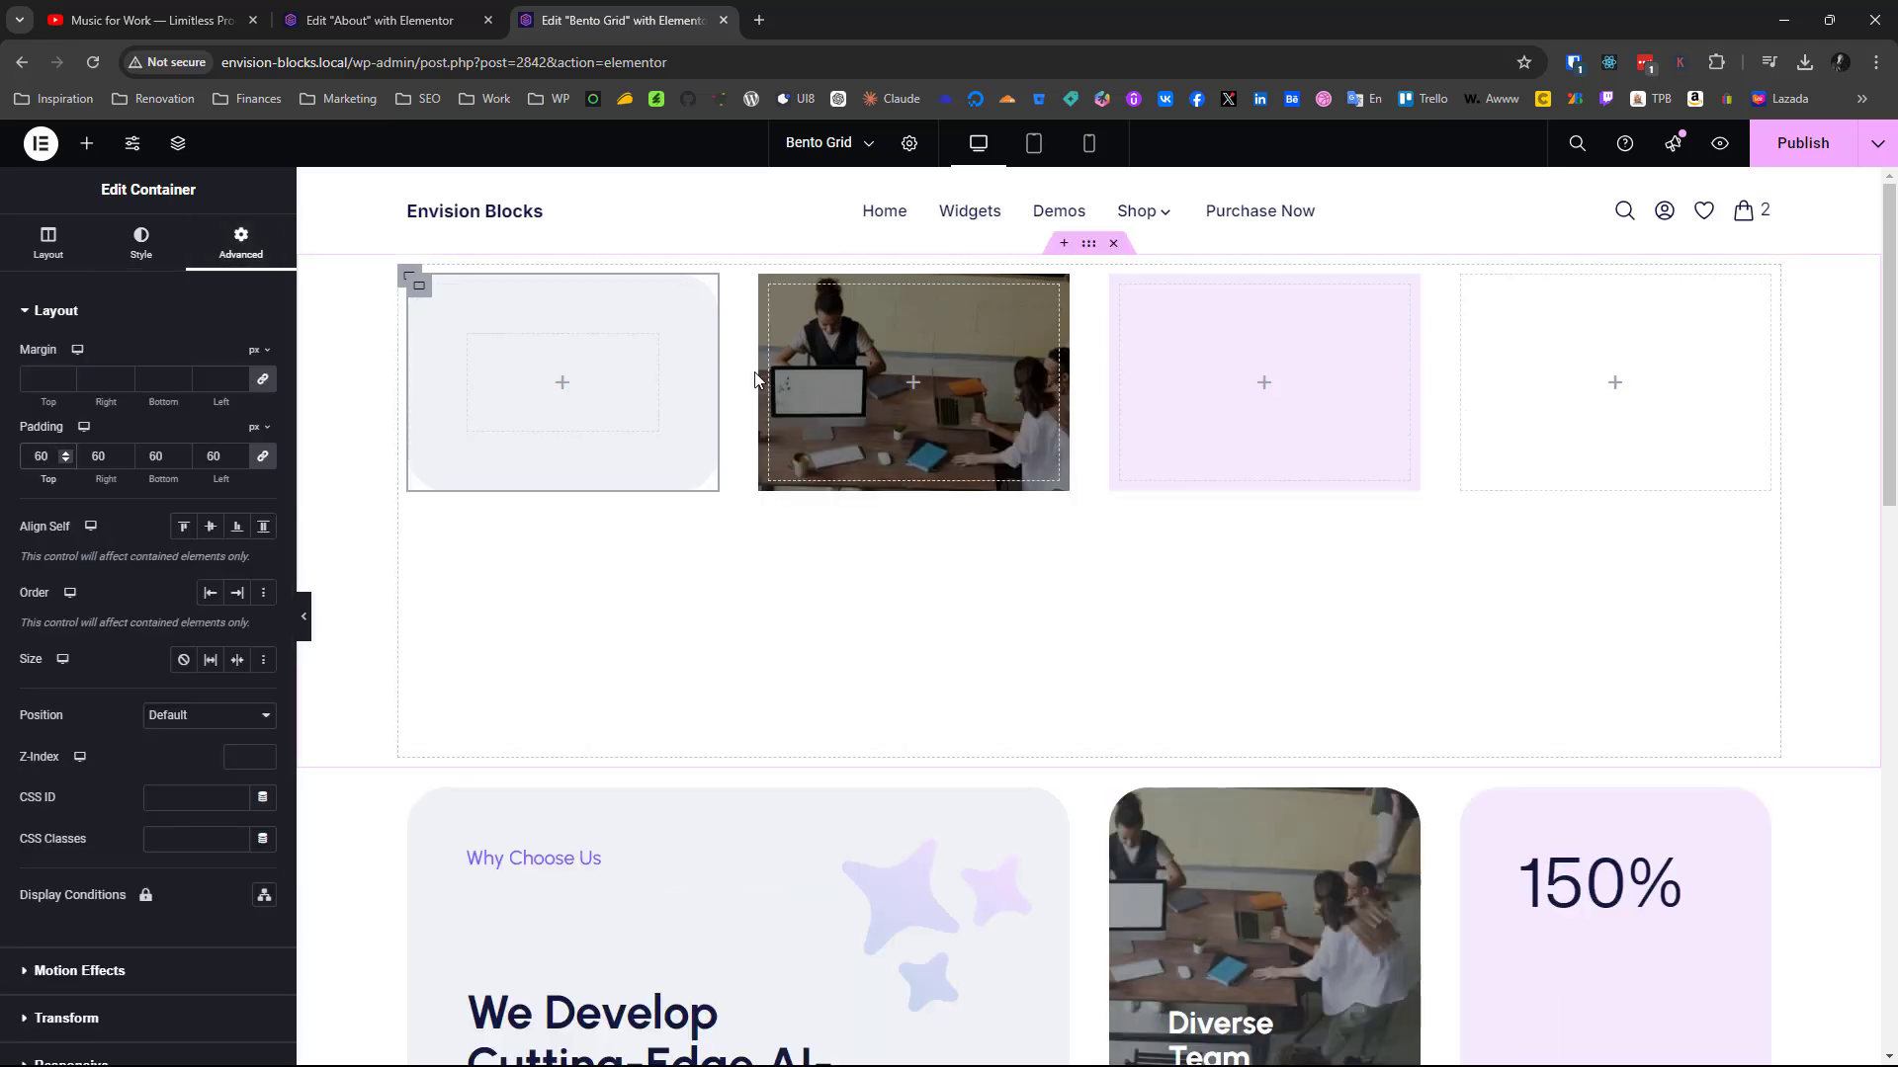
Set the padding of the second and third new containers to 60 px on all sides
left_click(776, 301)
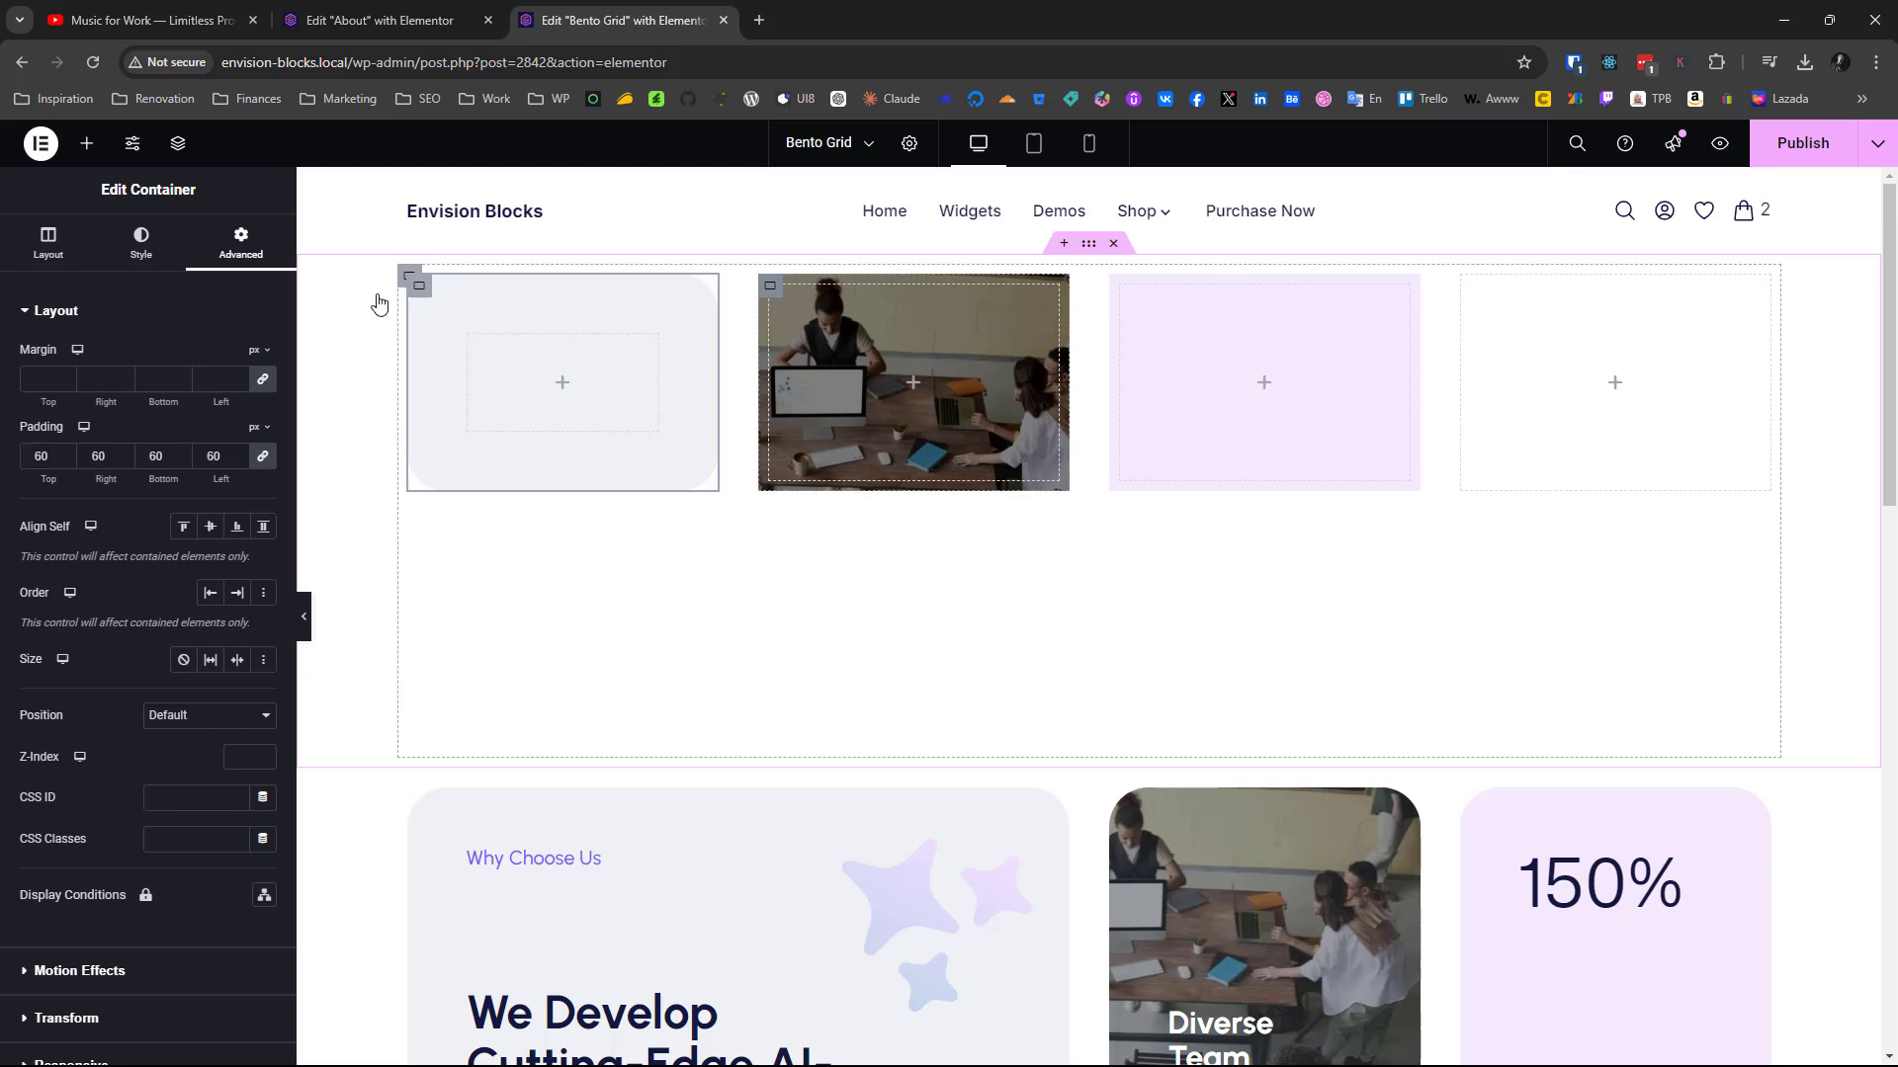
left_click(240, 233)
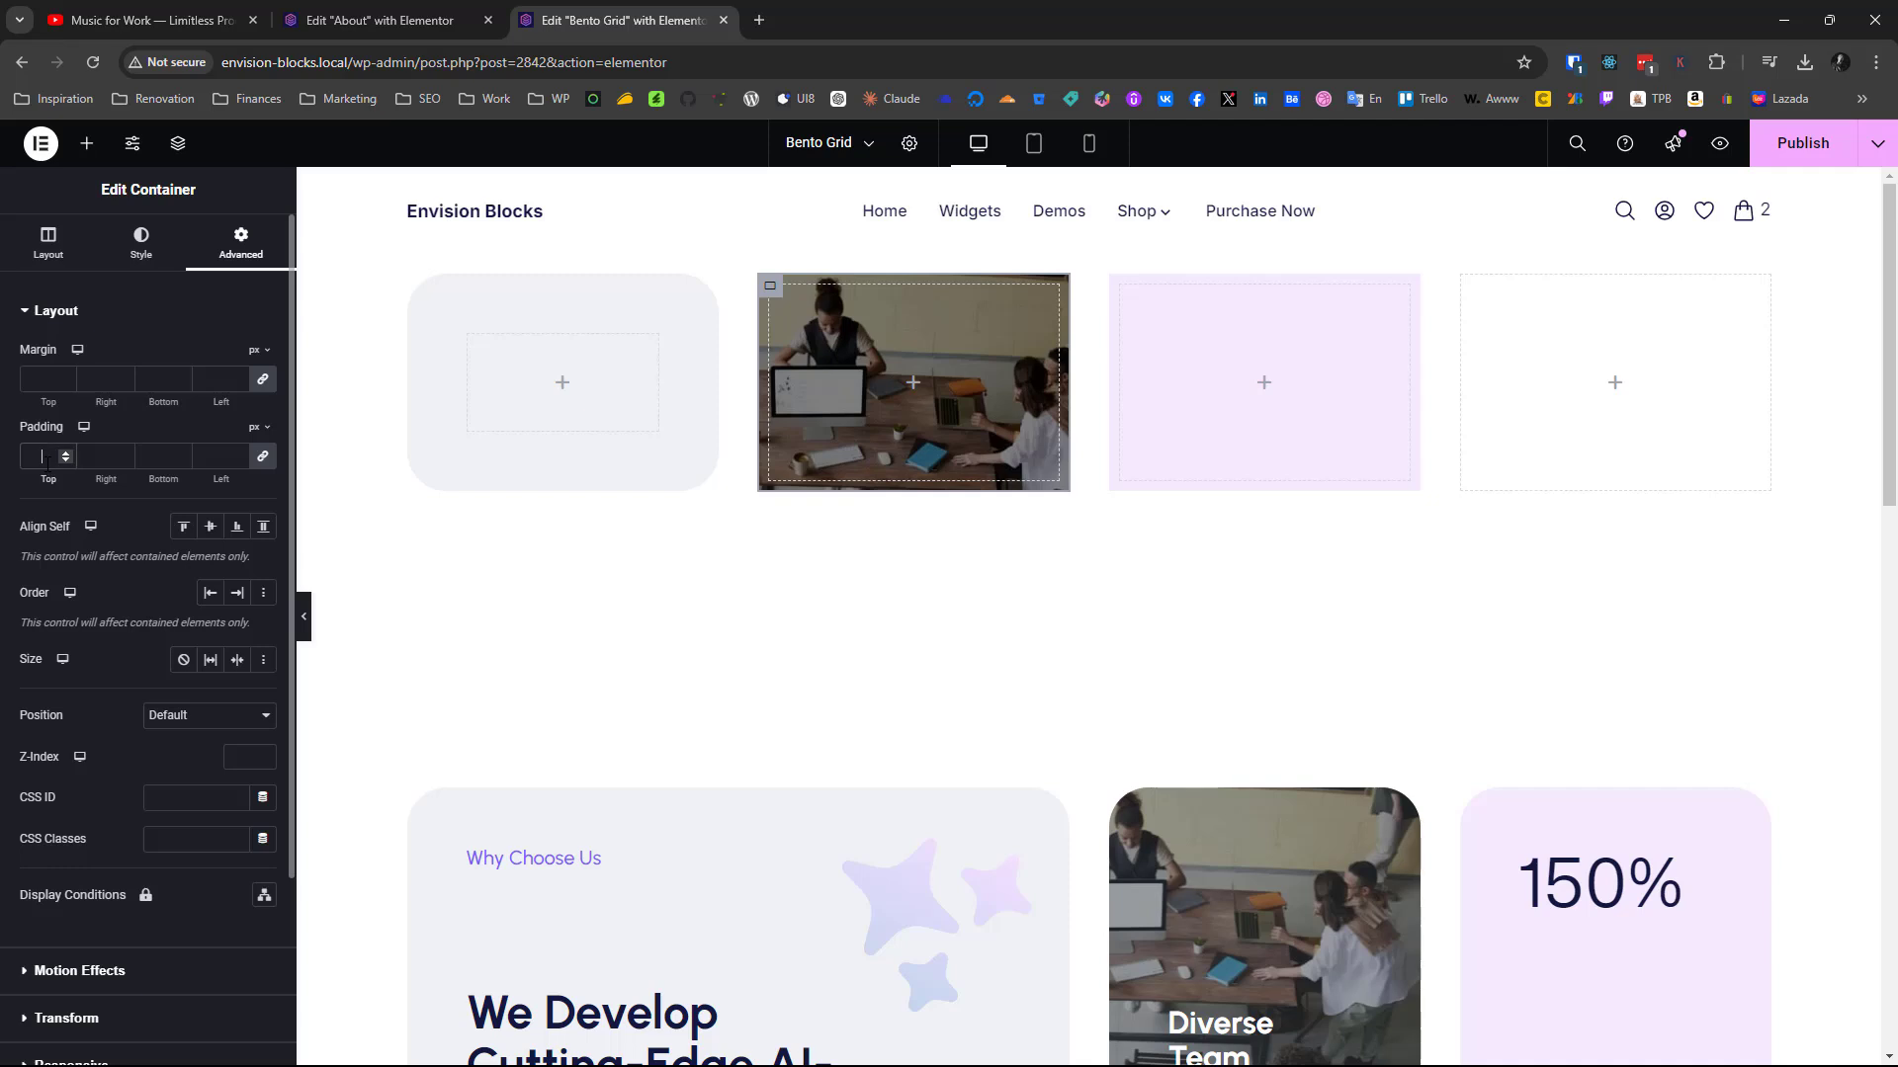
left_click(46, 458)
type("60")
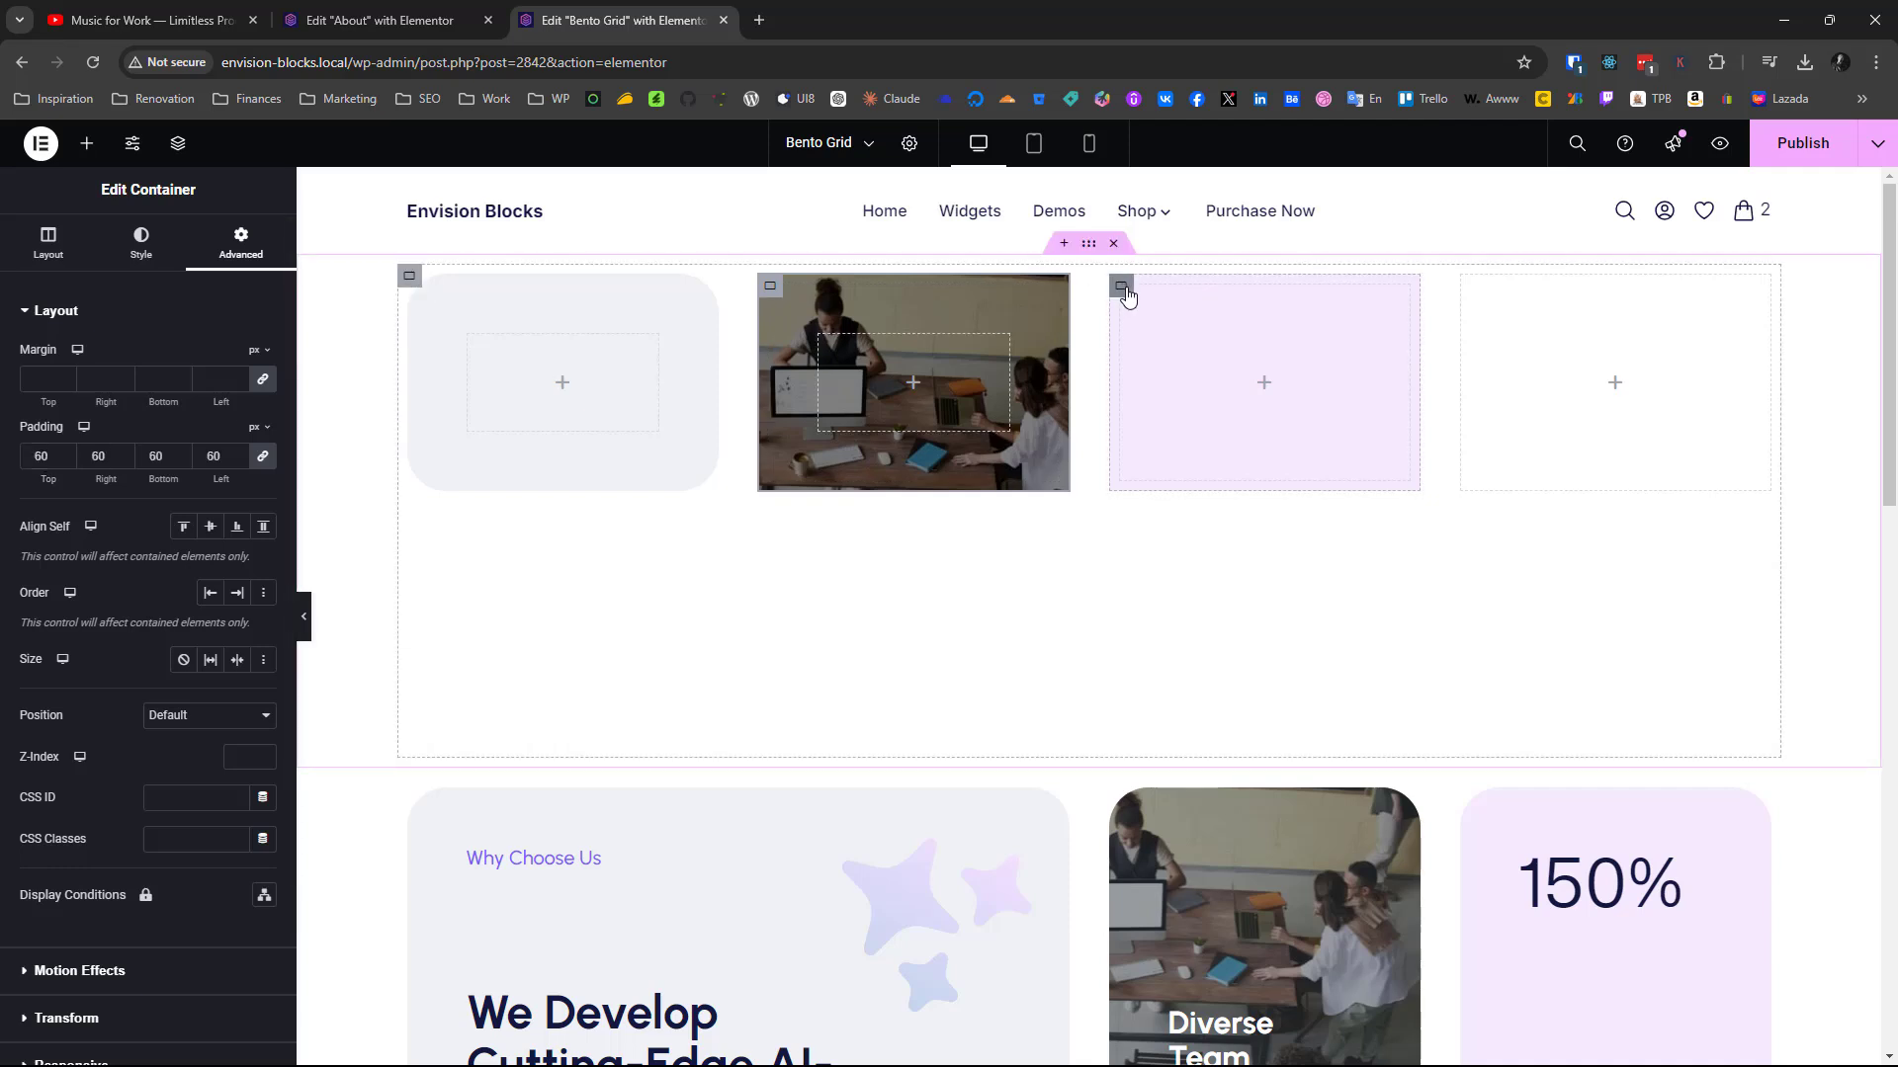
left_click(1124, 288)
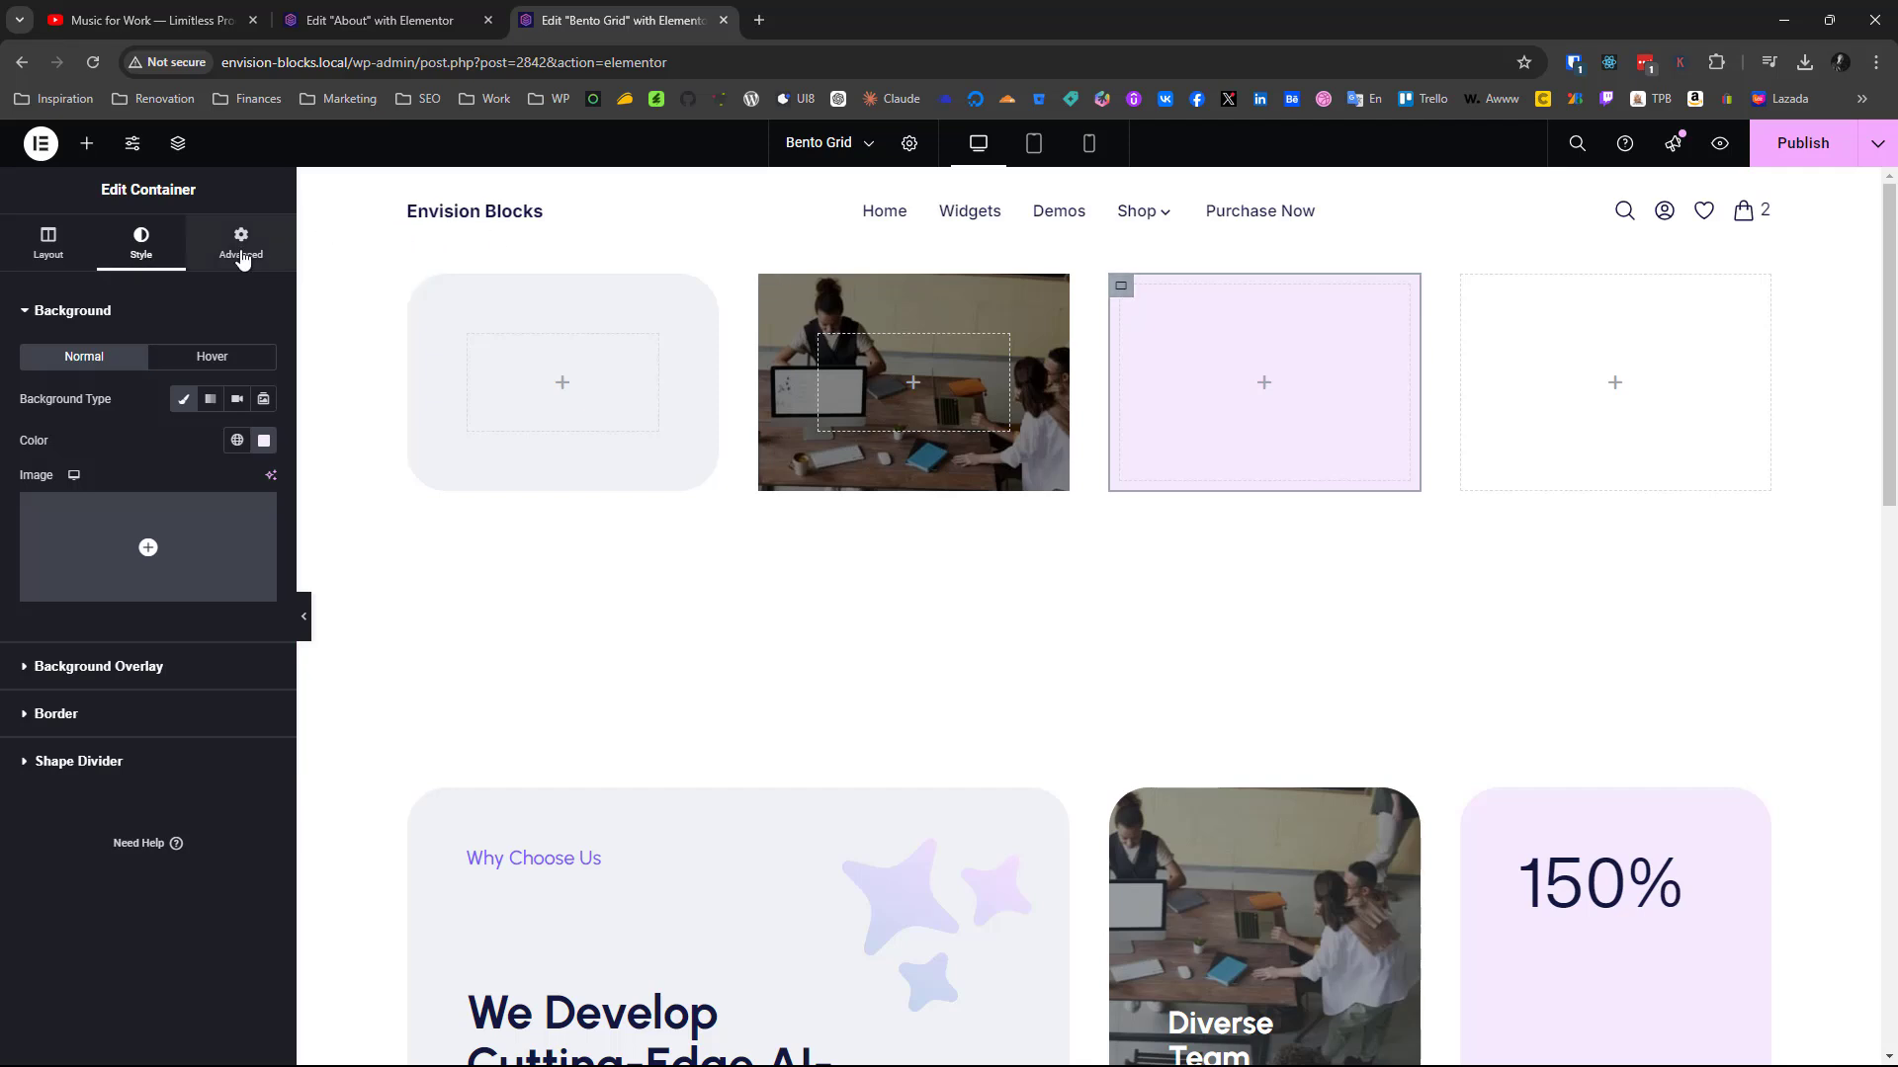
left_click(241, 247)
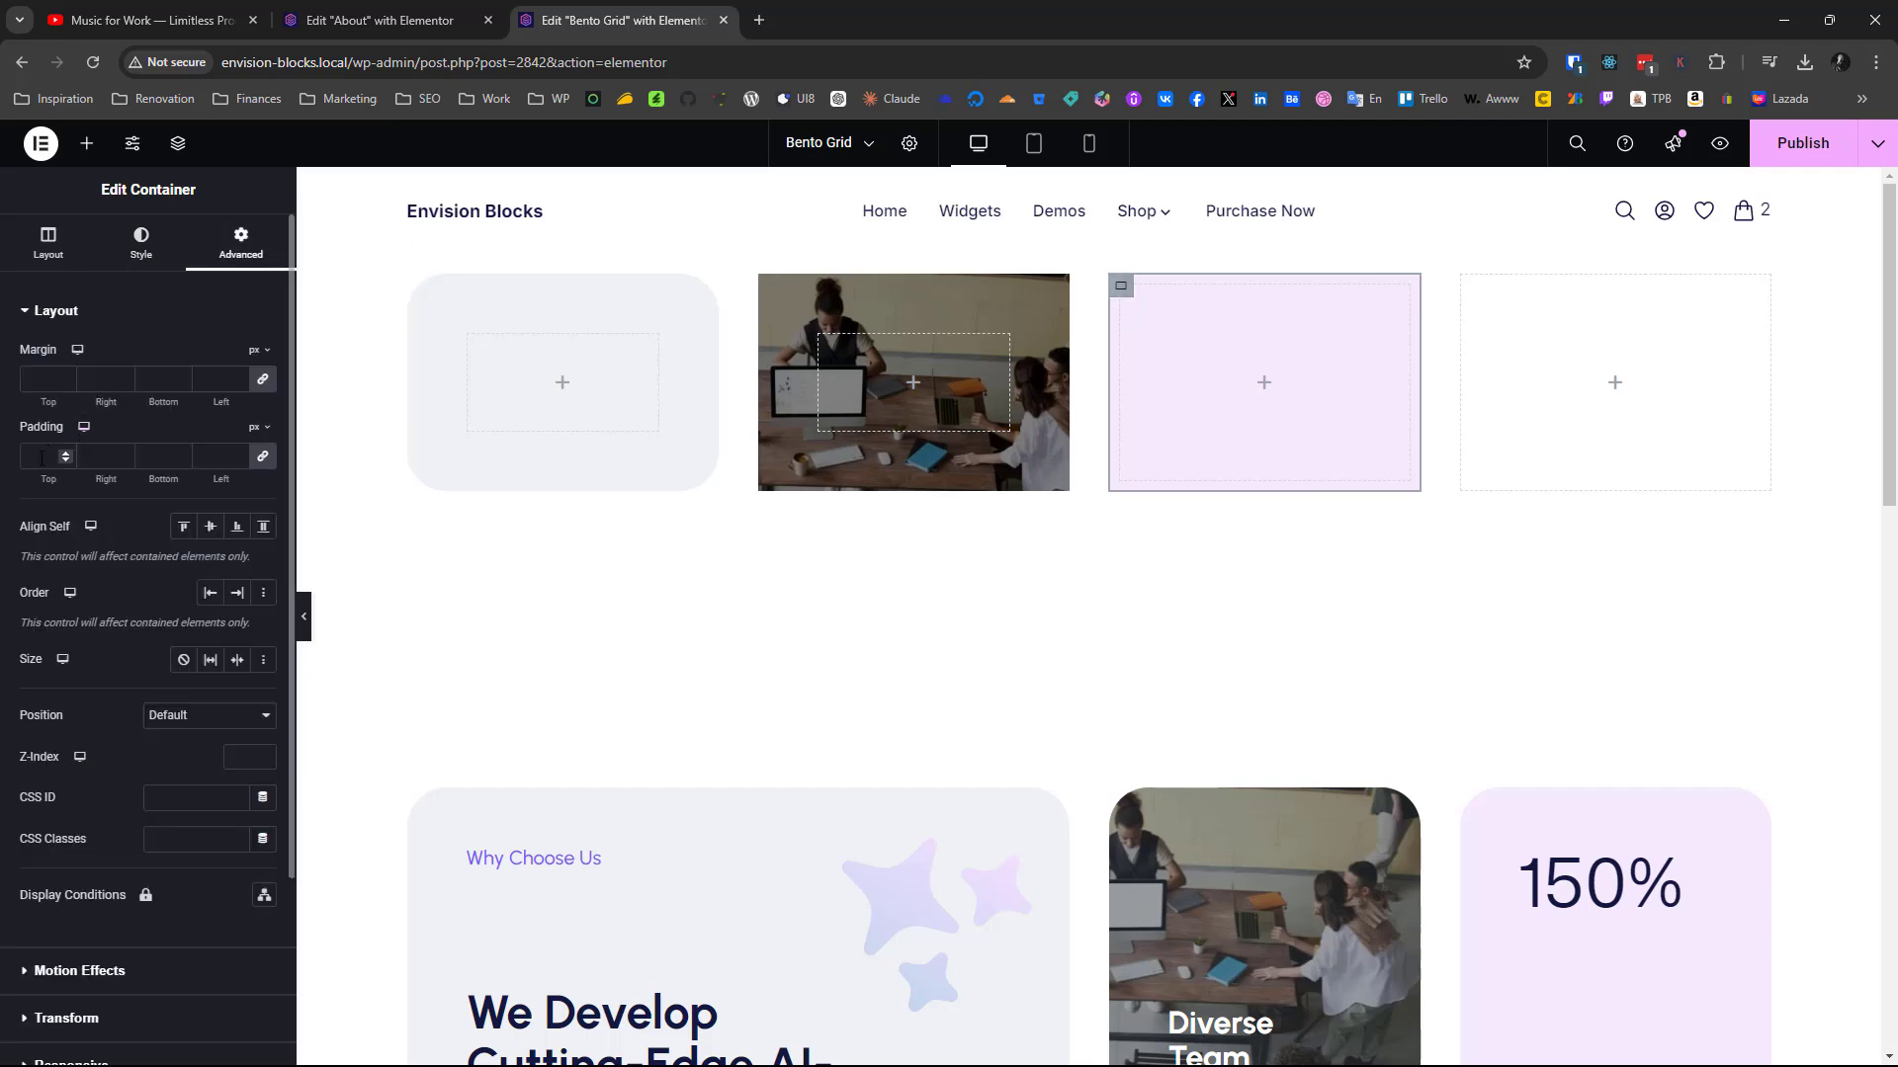
left_click(41, 457)
type("60")
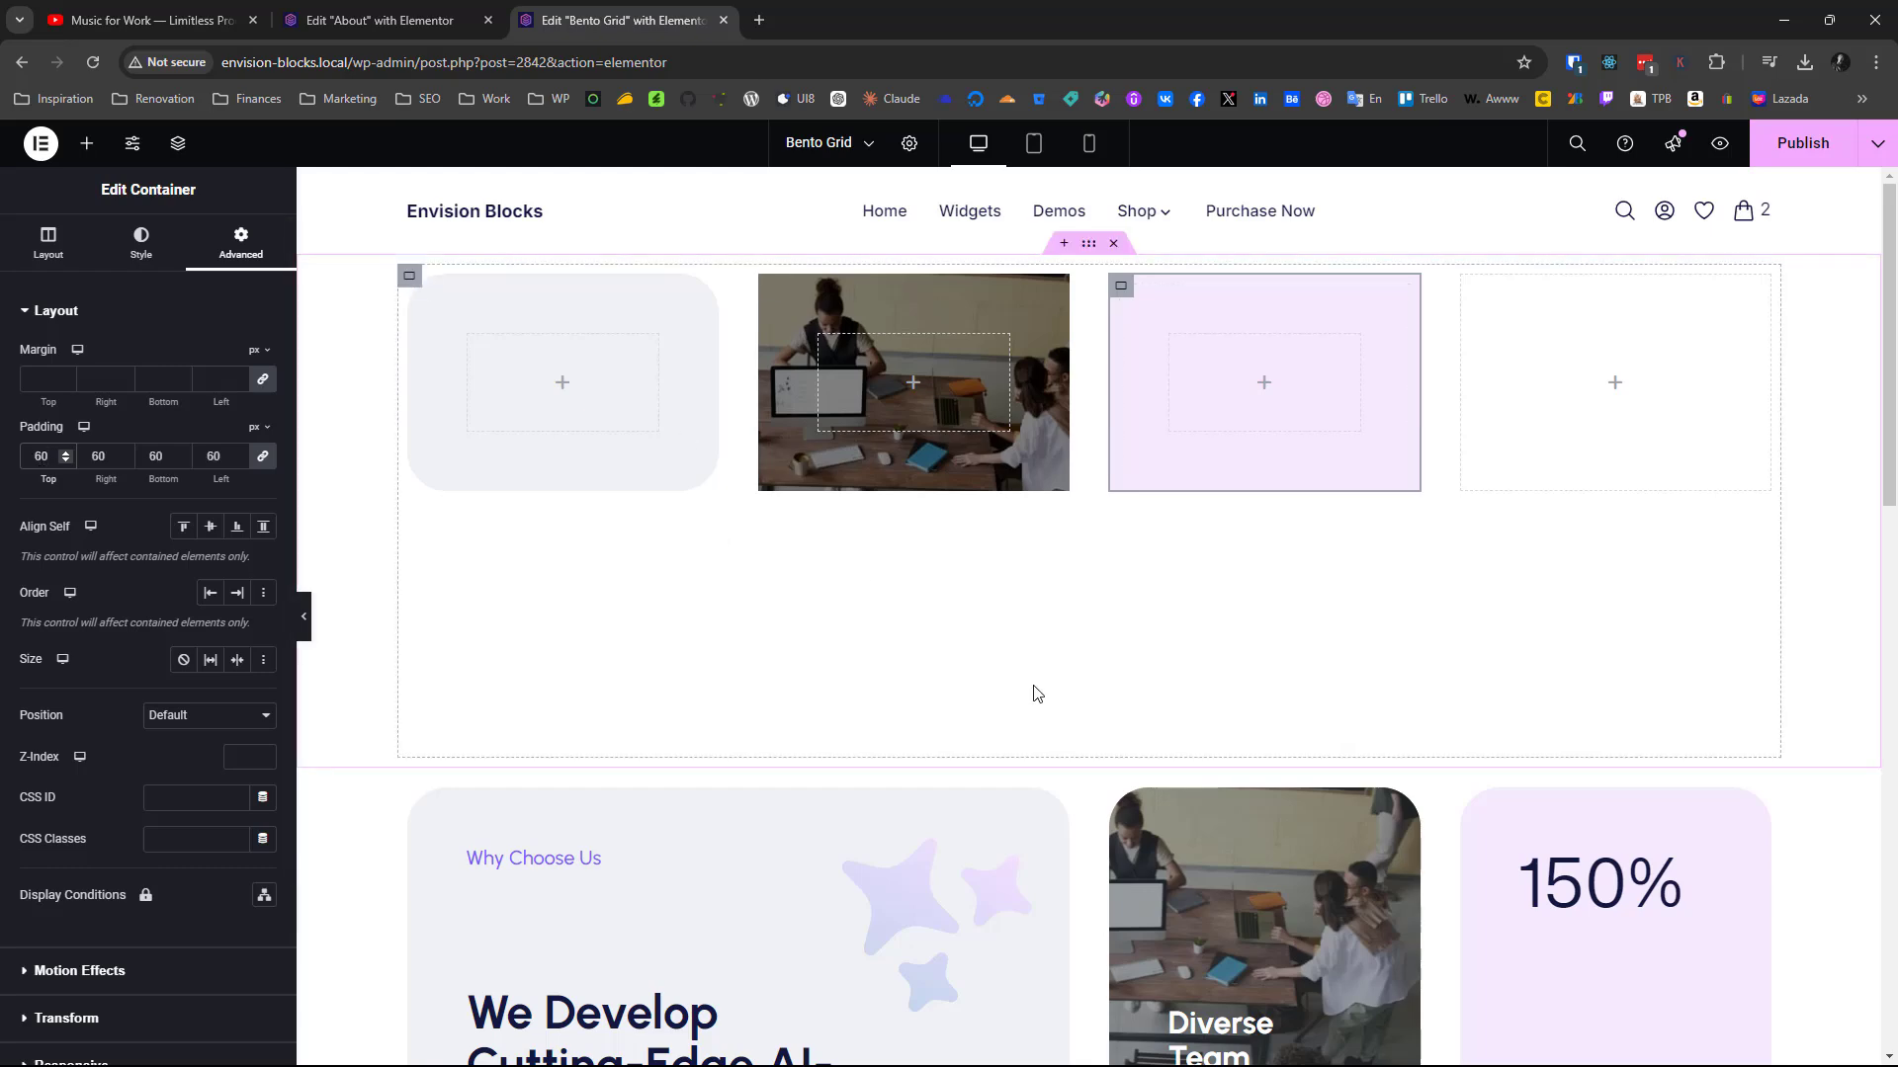
Assign the CSS class eb-col-span-2 to the first container of the new grid
scroll(1034, 693, "down", 4)
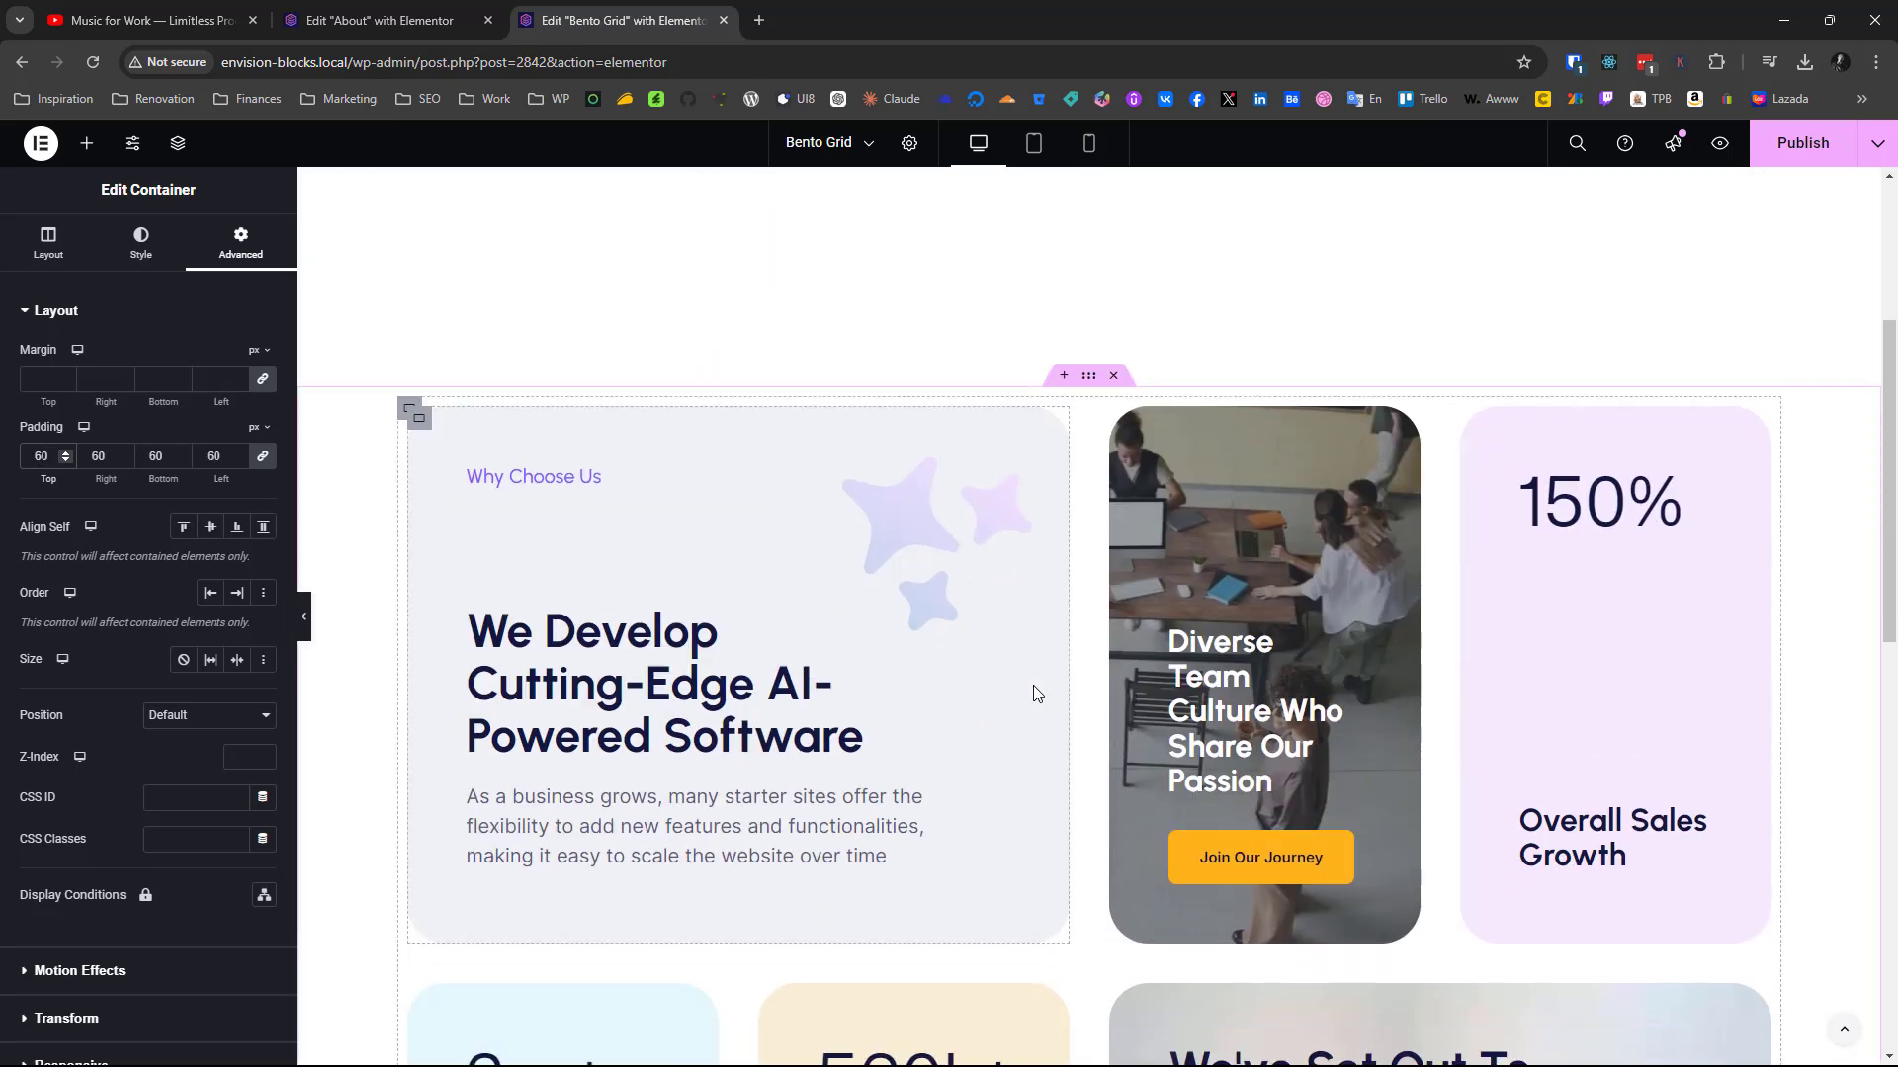
scroll(1035, 693, "down", 3)
scroll(1034, 687, "down", 5)
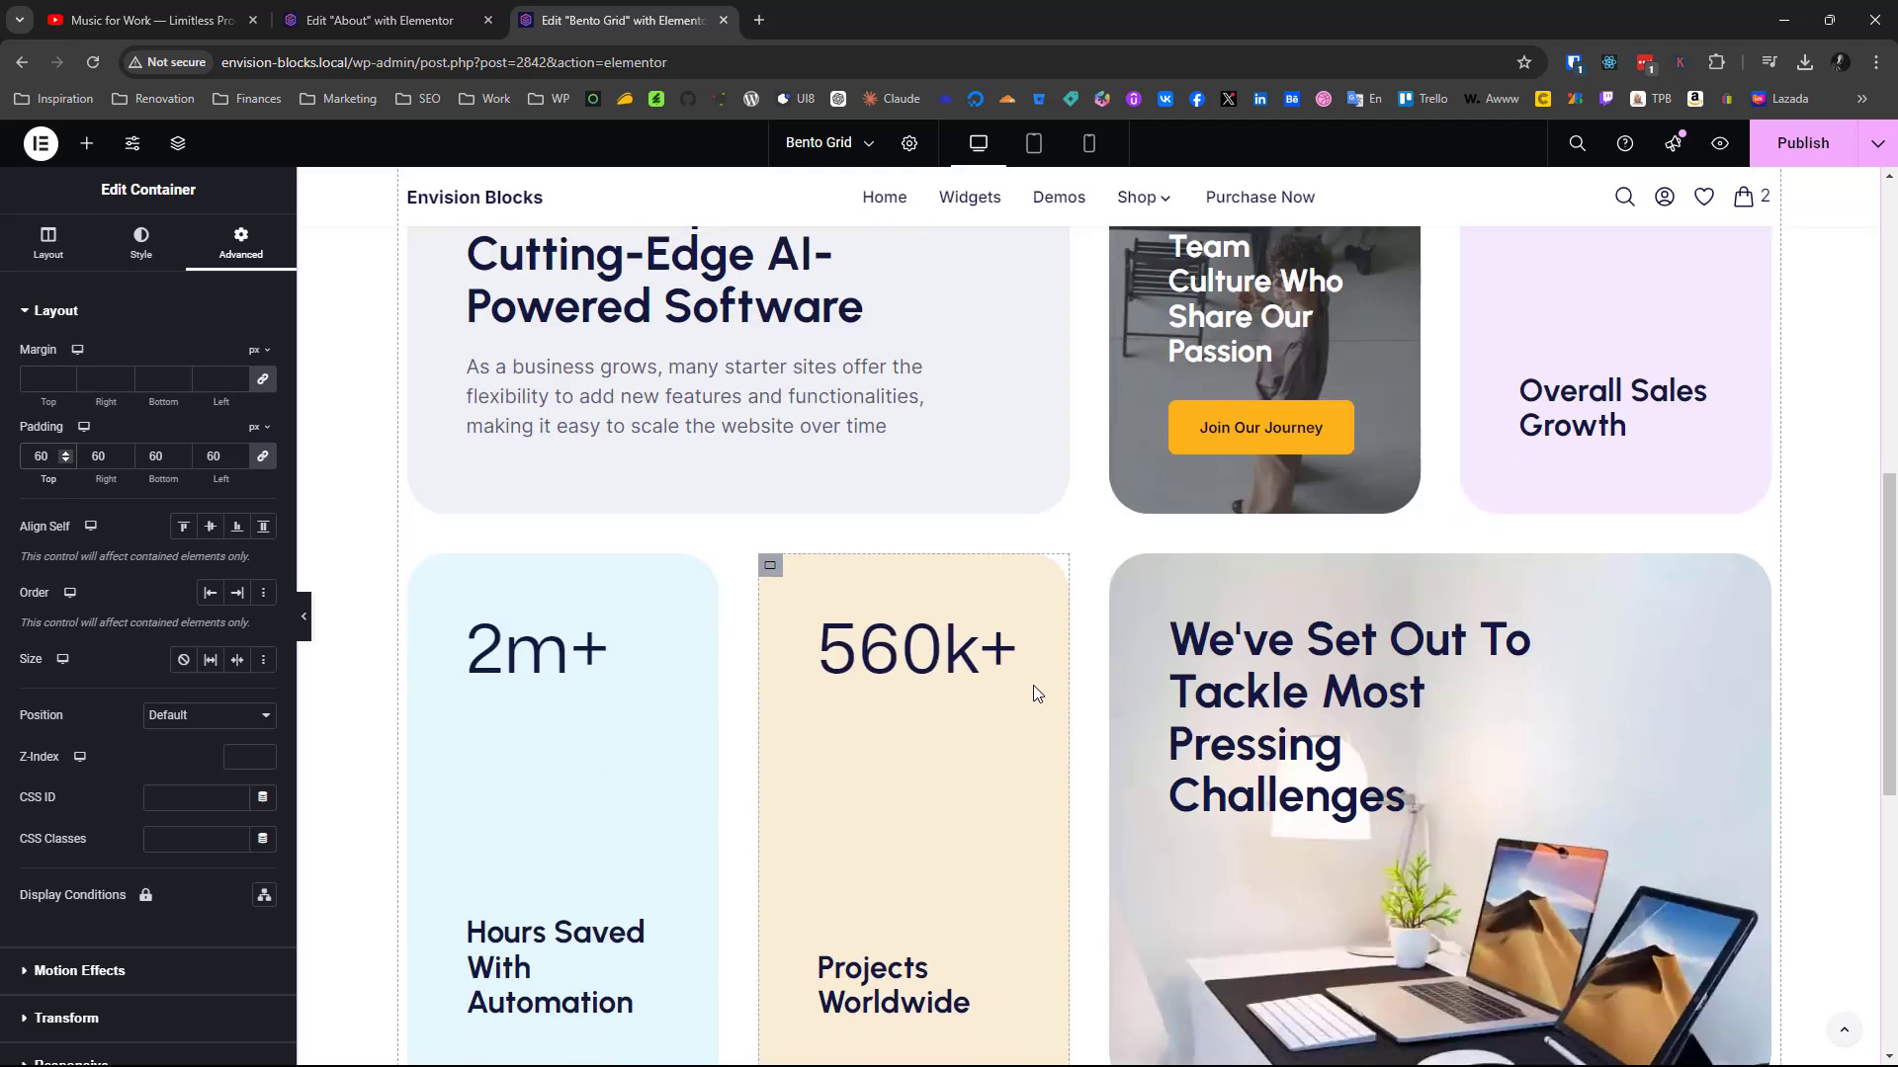
scroll(1034, 687, "up", 5)
scroll(1033, 692, "up", 1)
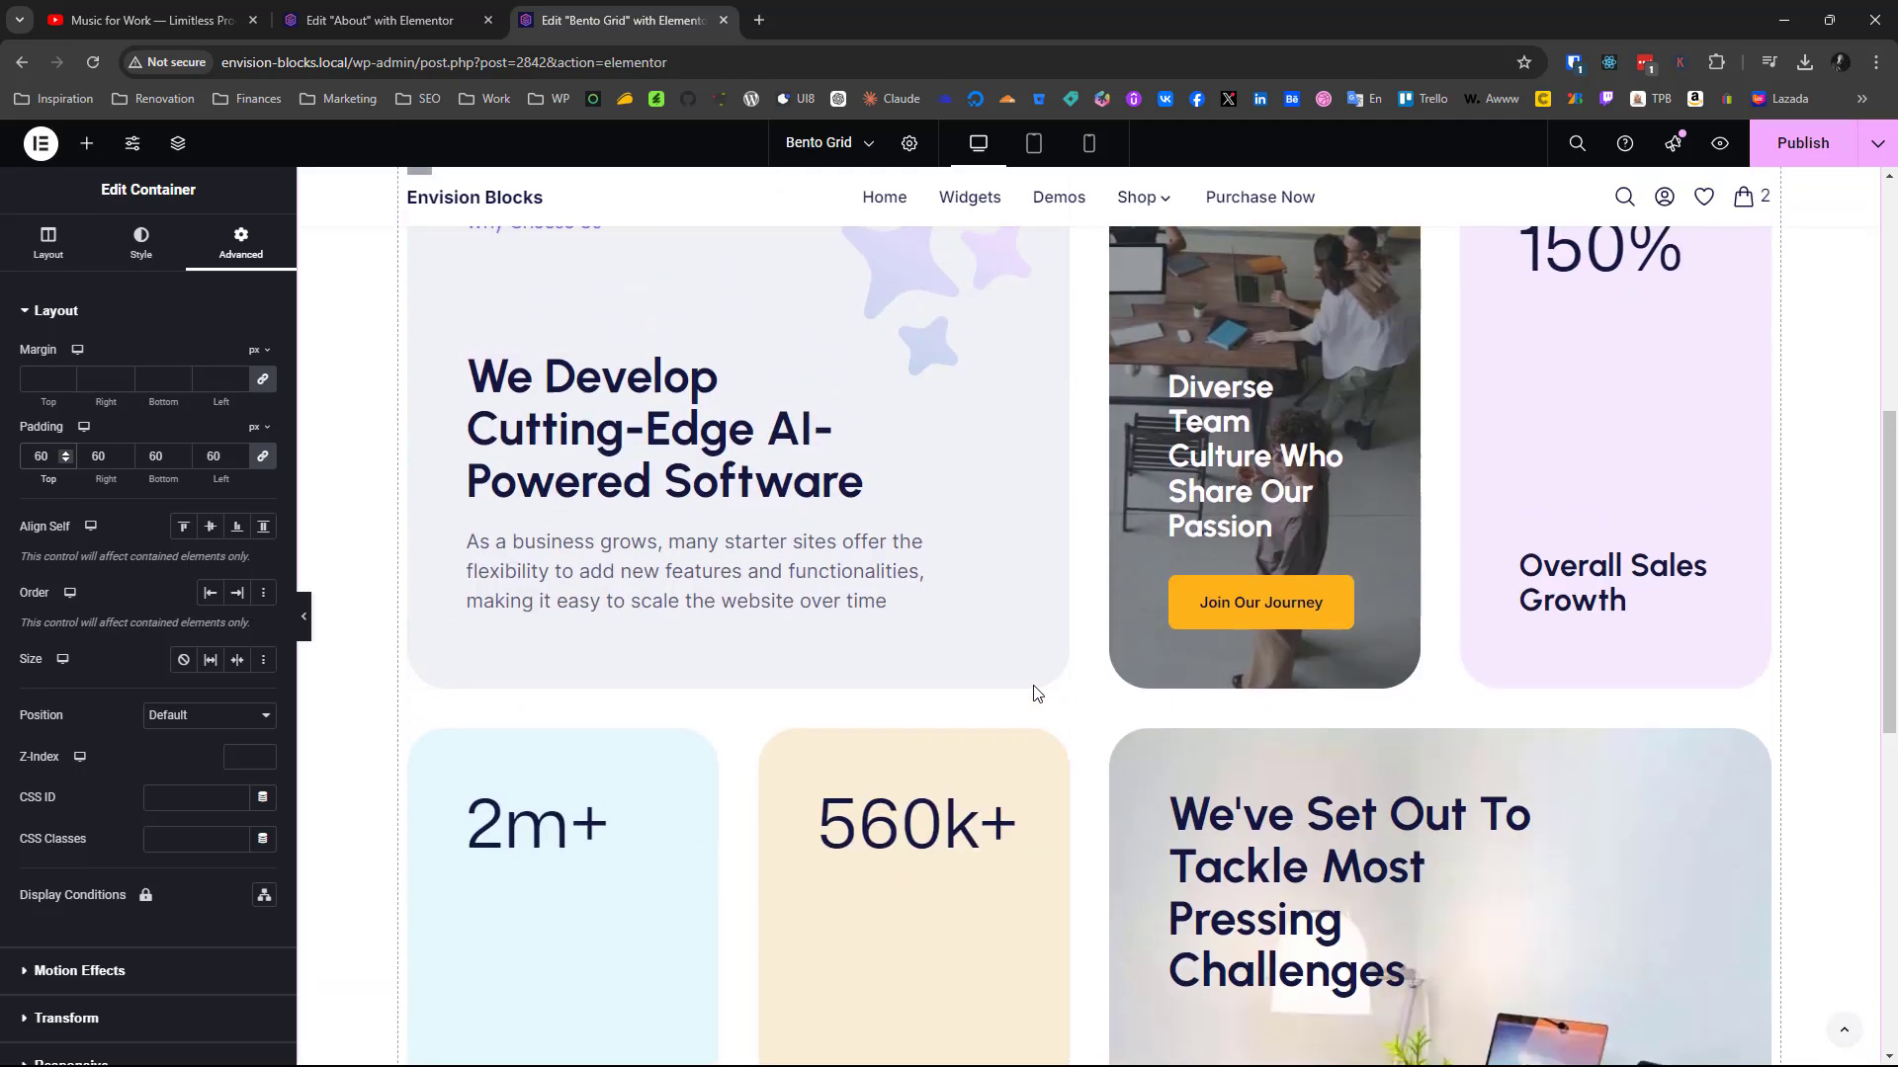
scroll(1035, 693, "up", 6)
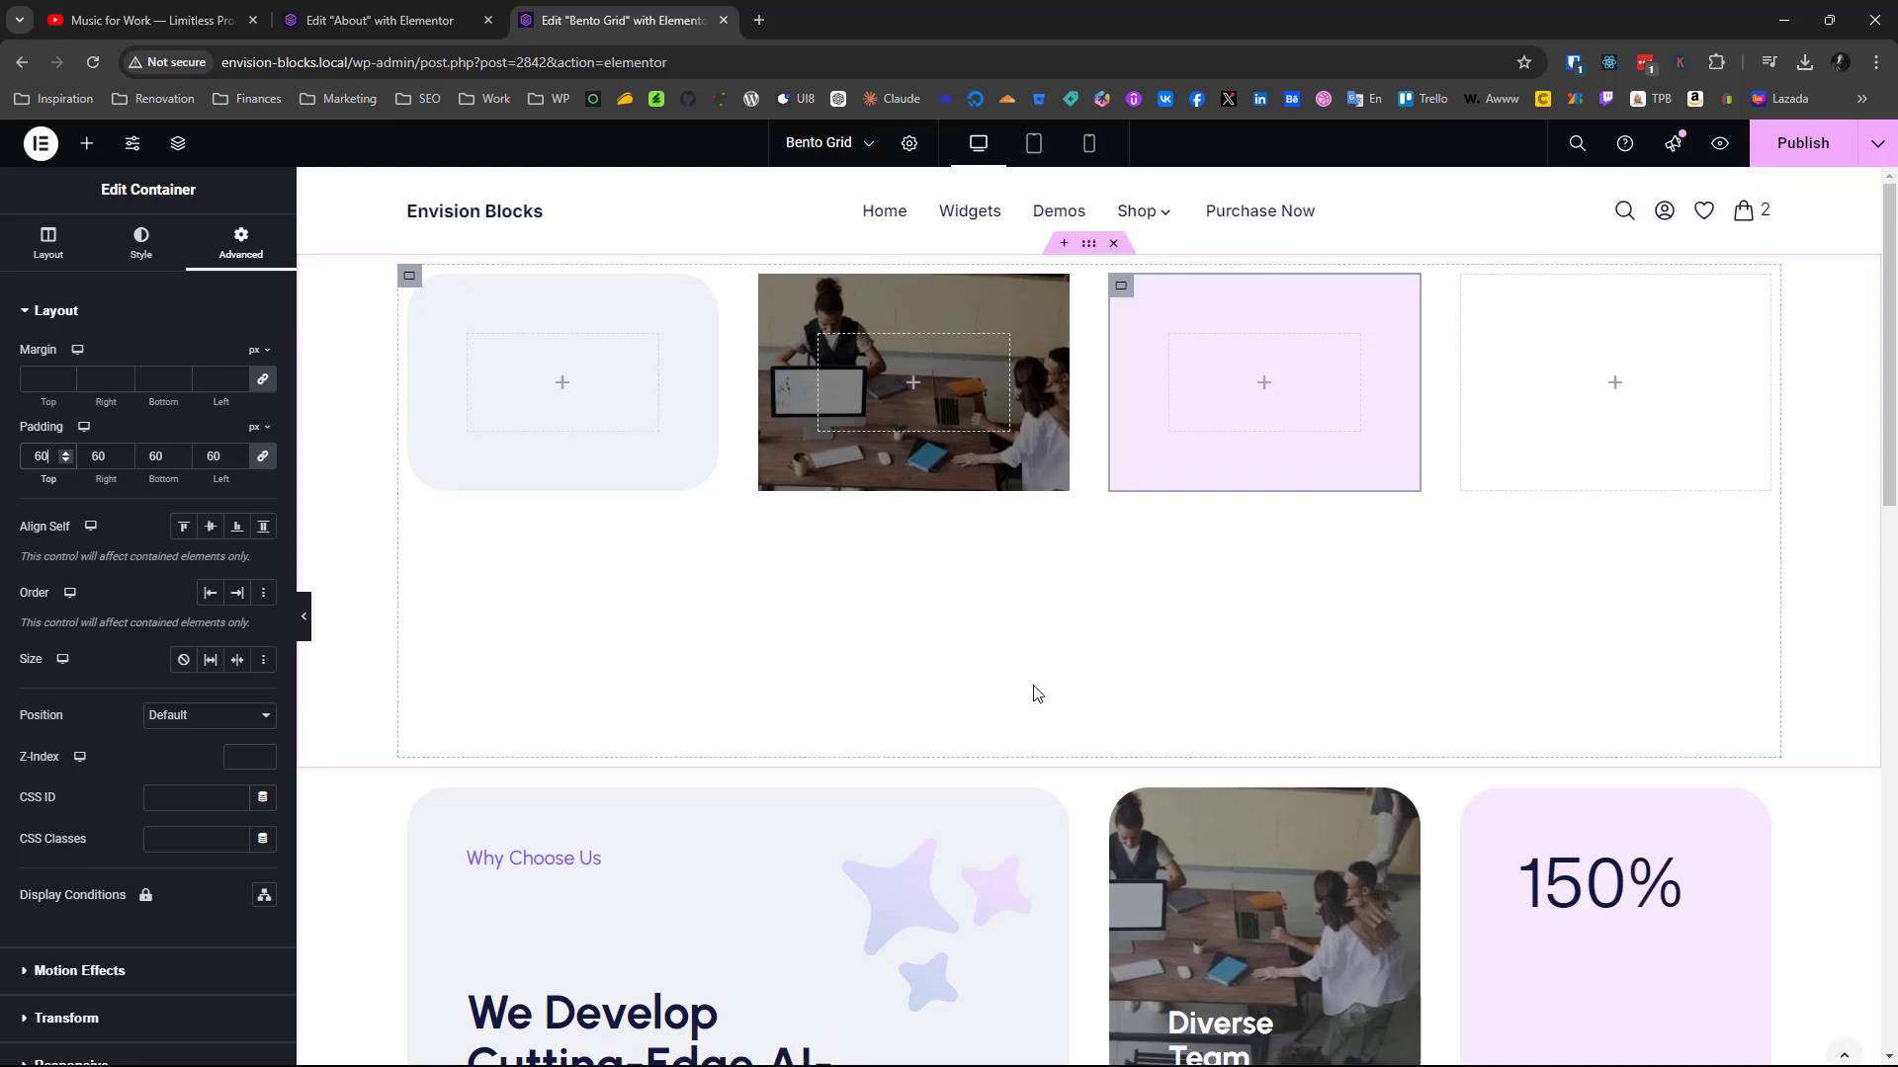
left_click(423, 290)
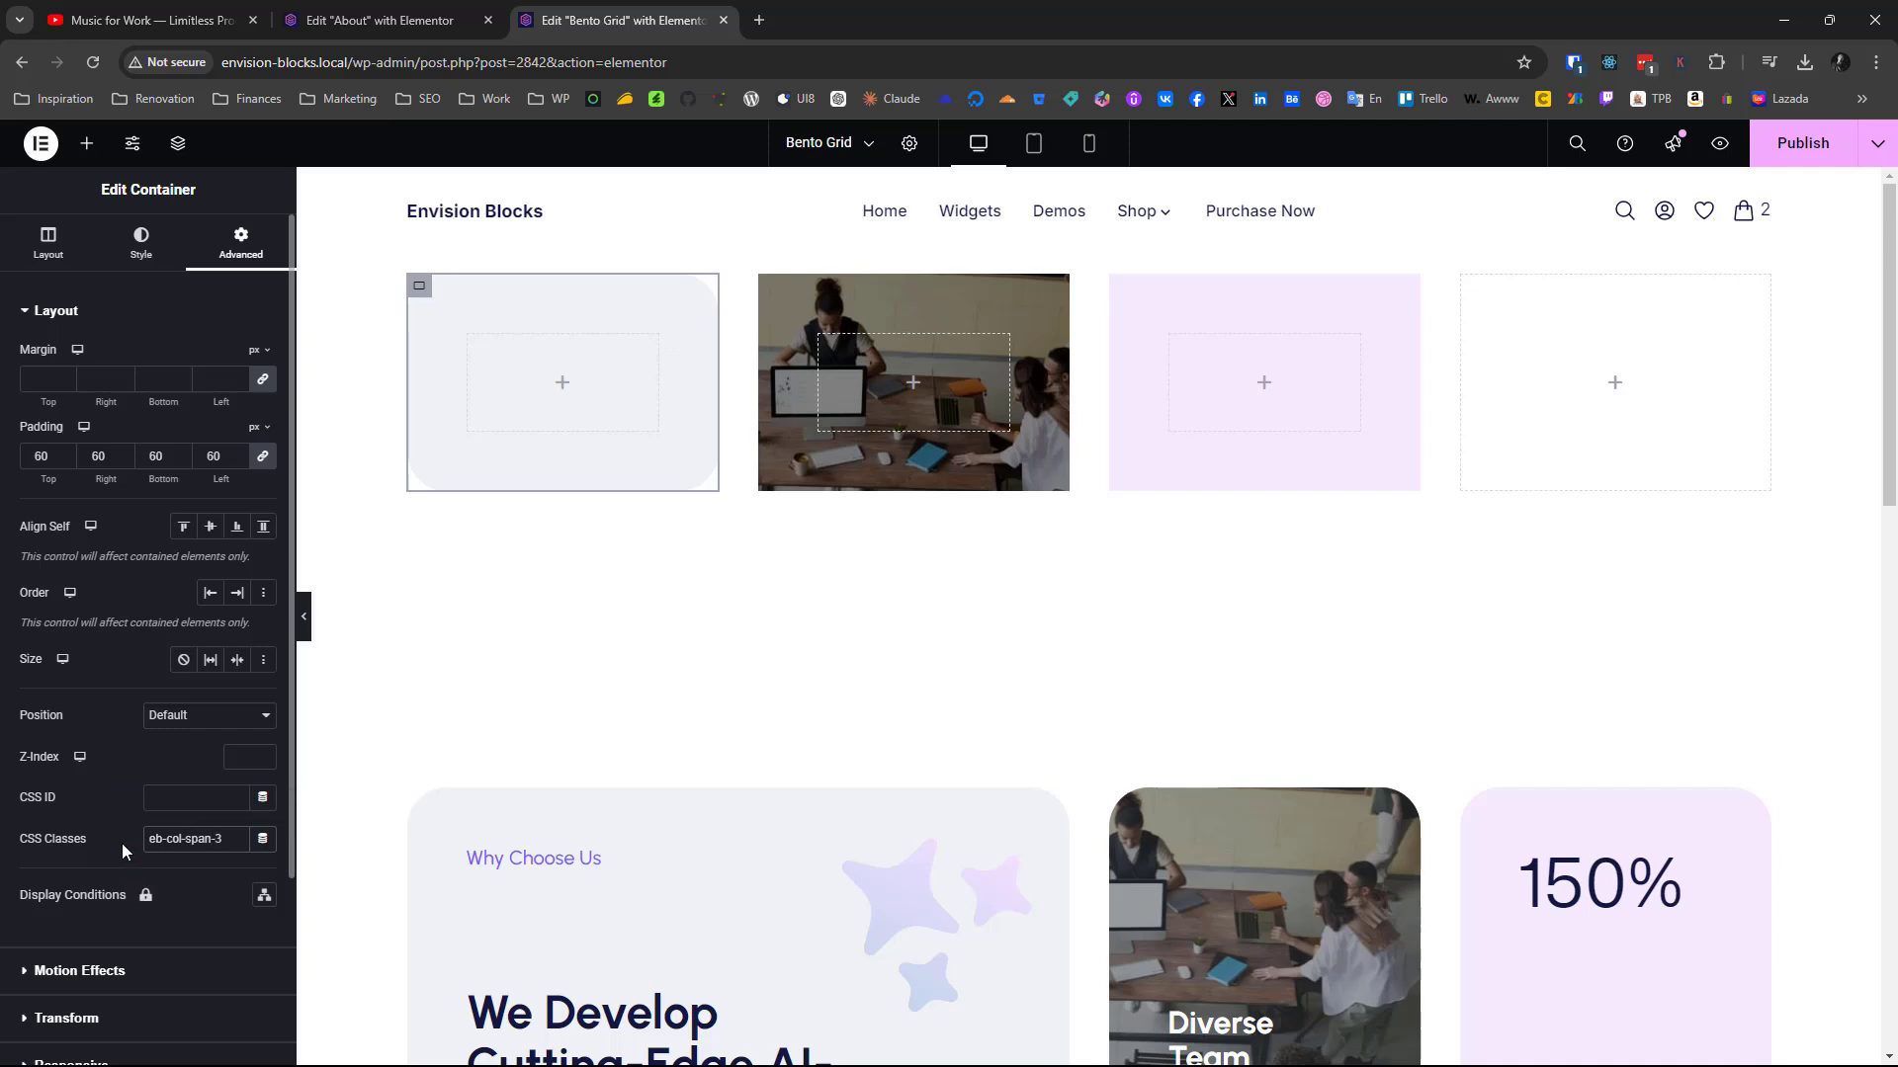
key("BackSpace")
type("2")
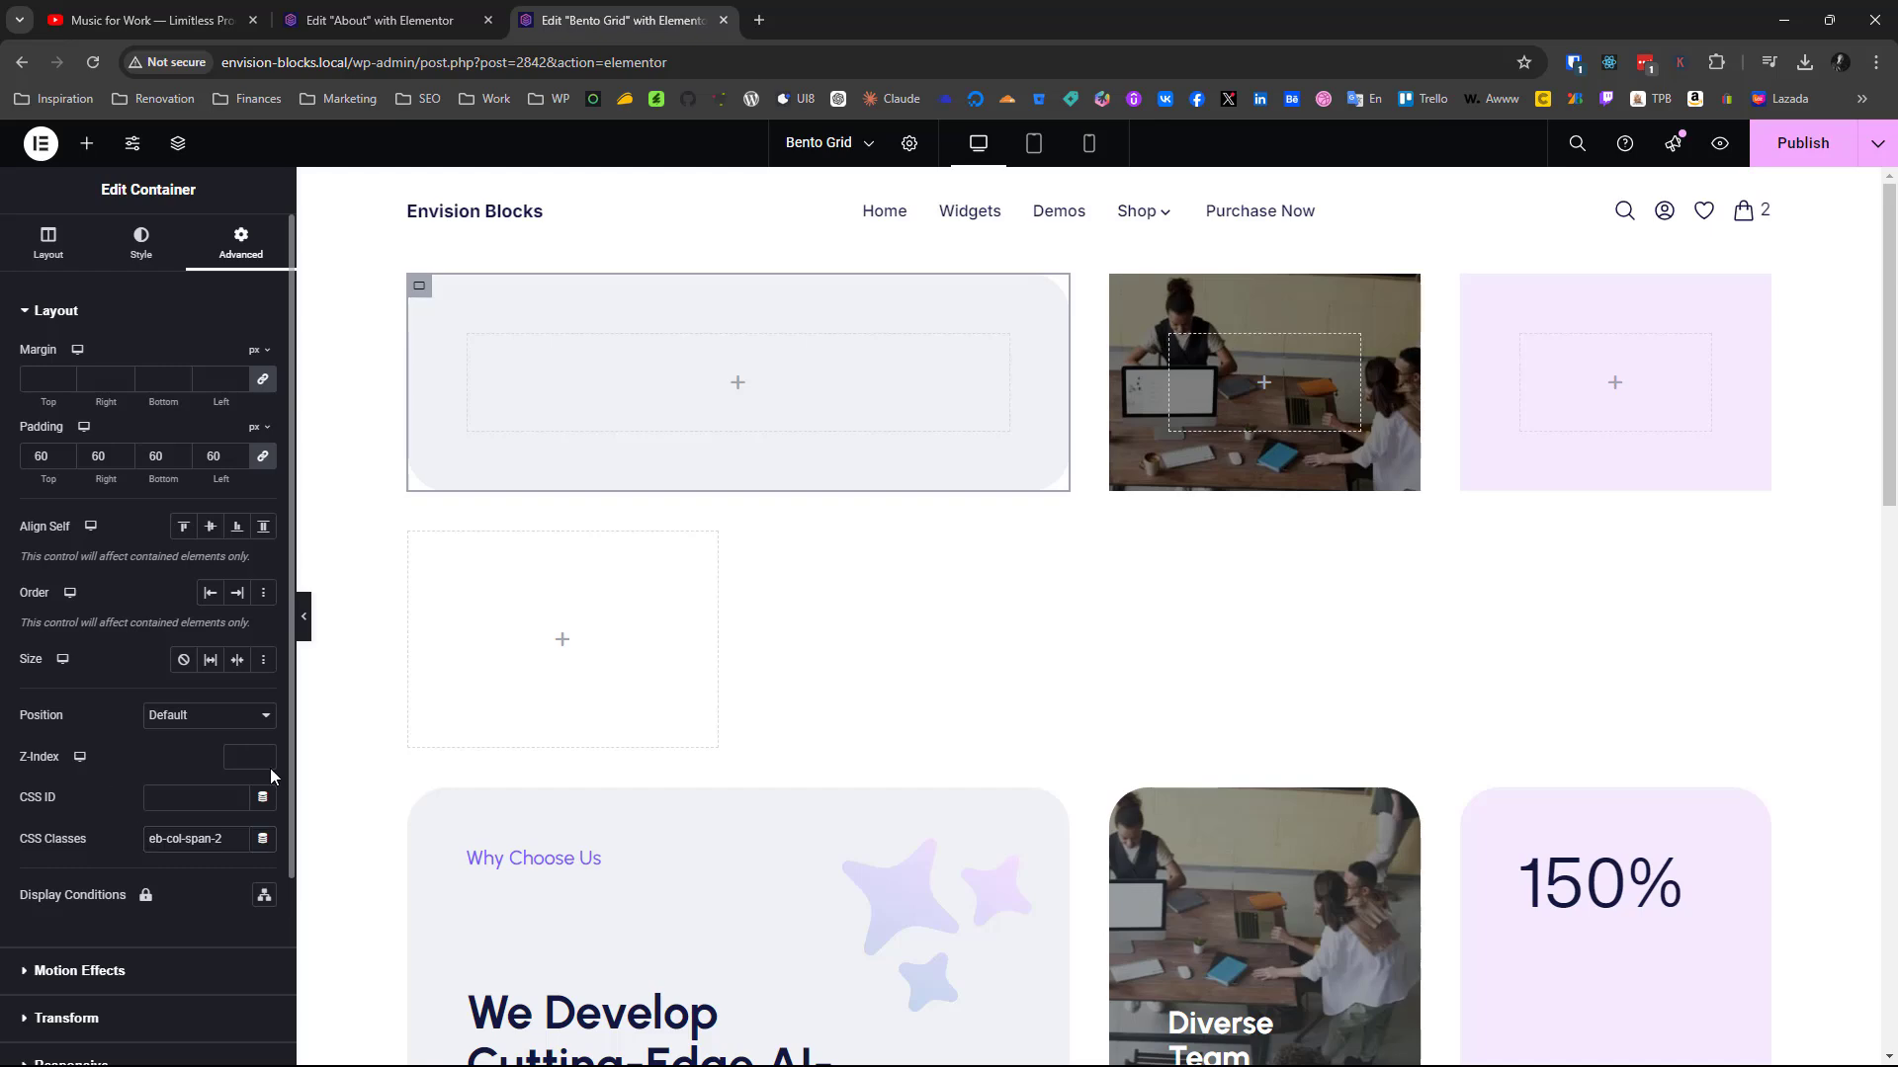
Open the HTML widget below the finished cards and examine its CSS media query and the .eb-col-span-2 rule
scroll(641, 776, "down", 10)
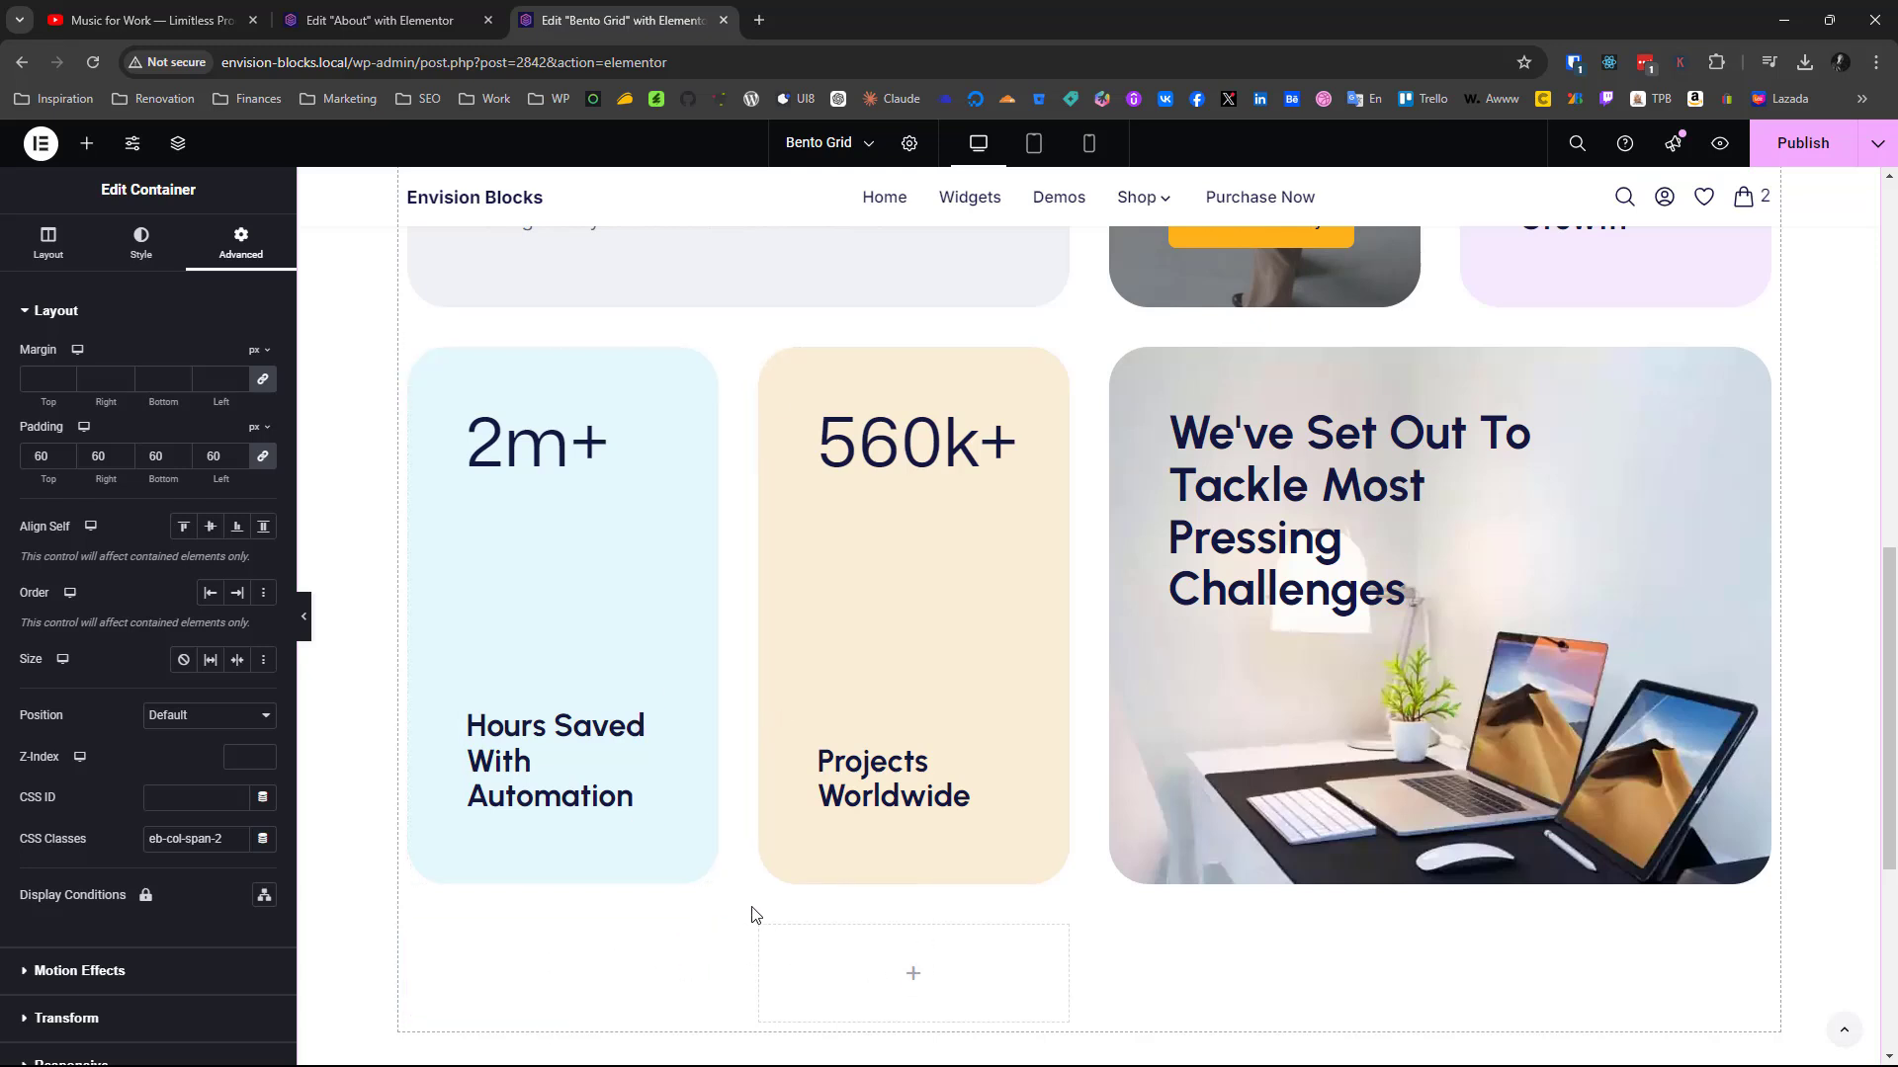
left_click(699, 949)
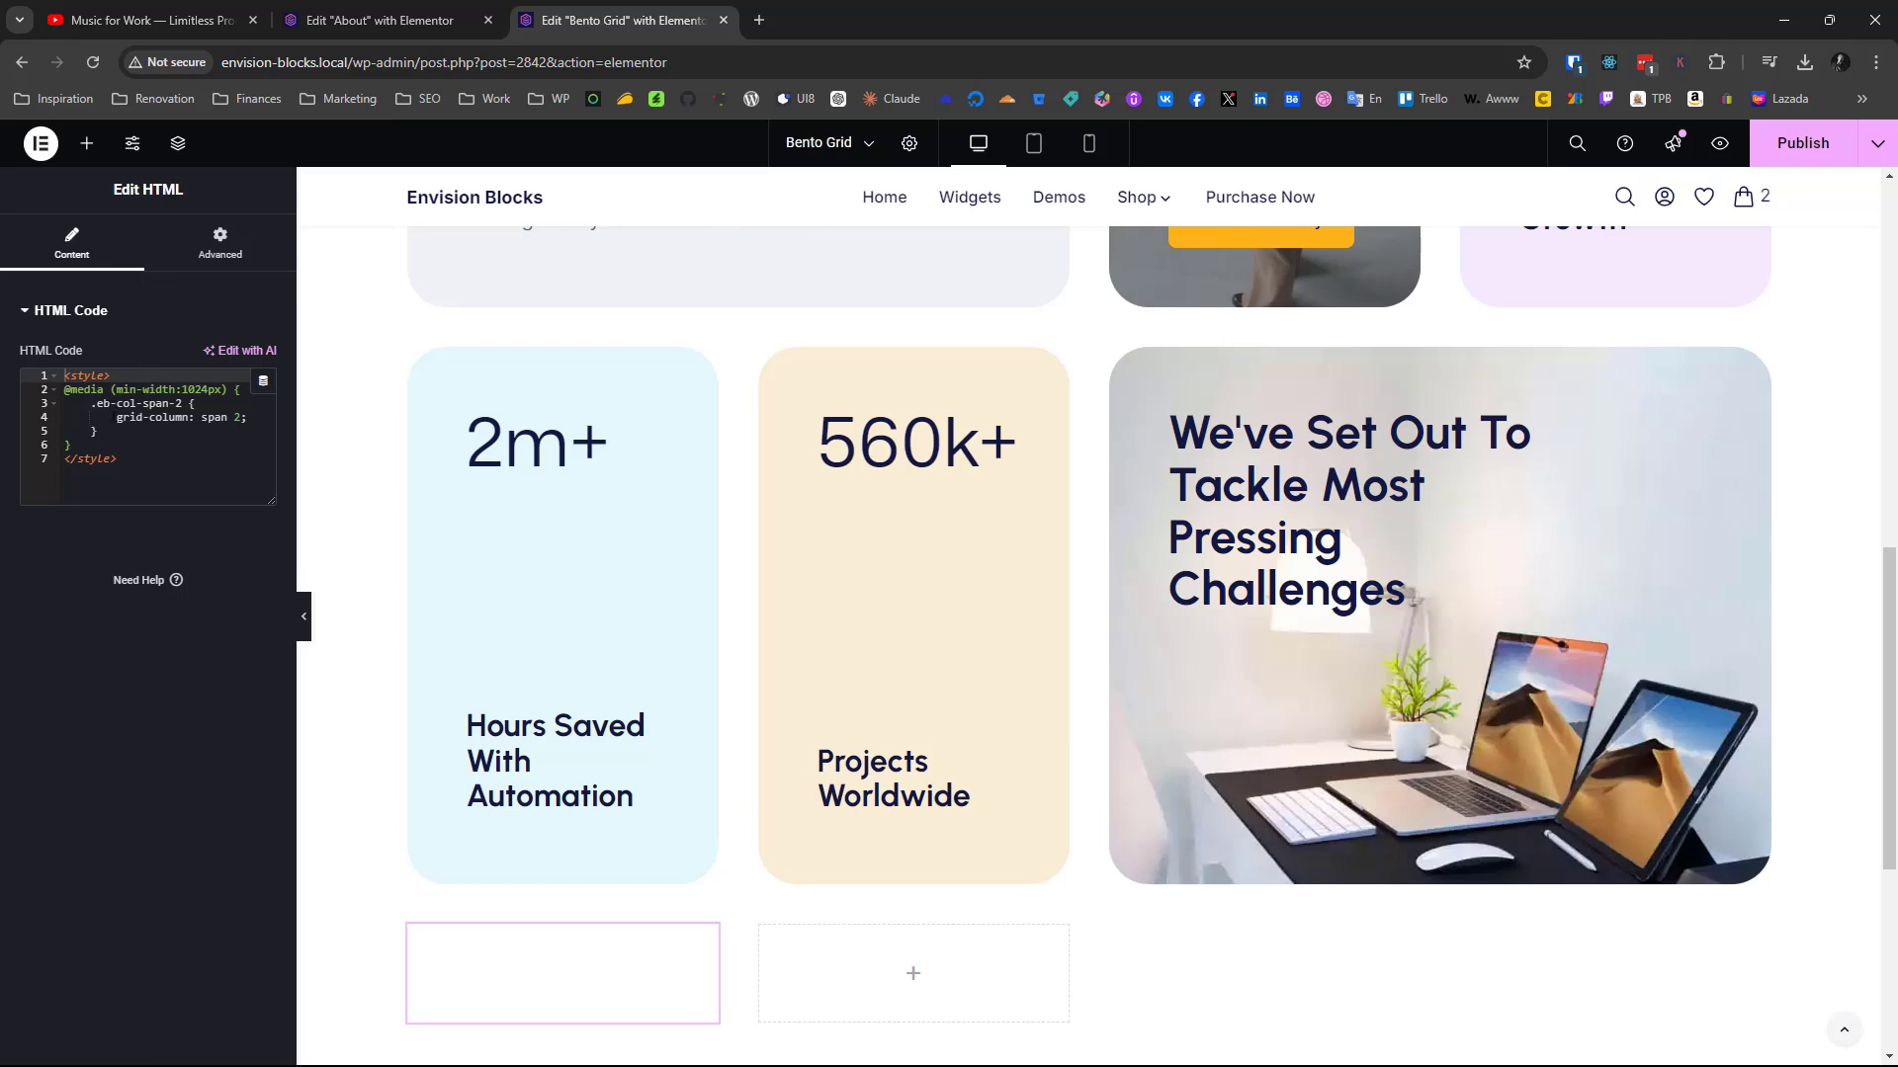
key("ctrl+a")
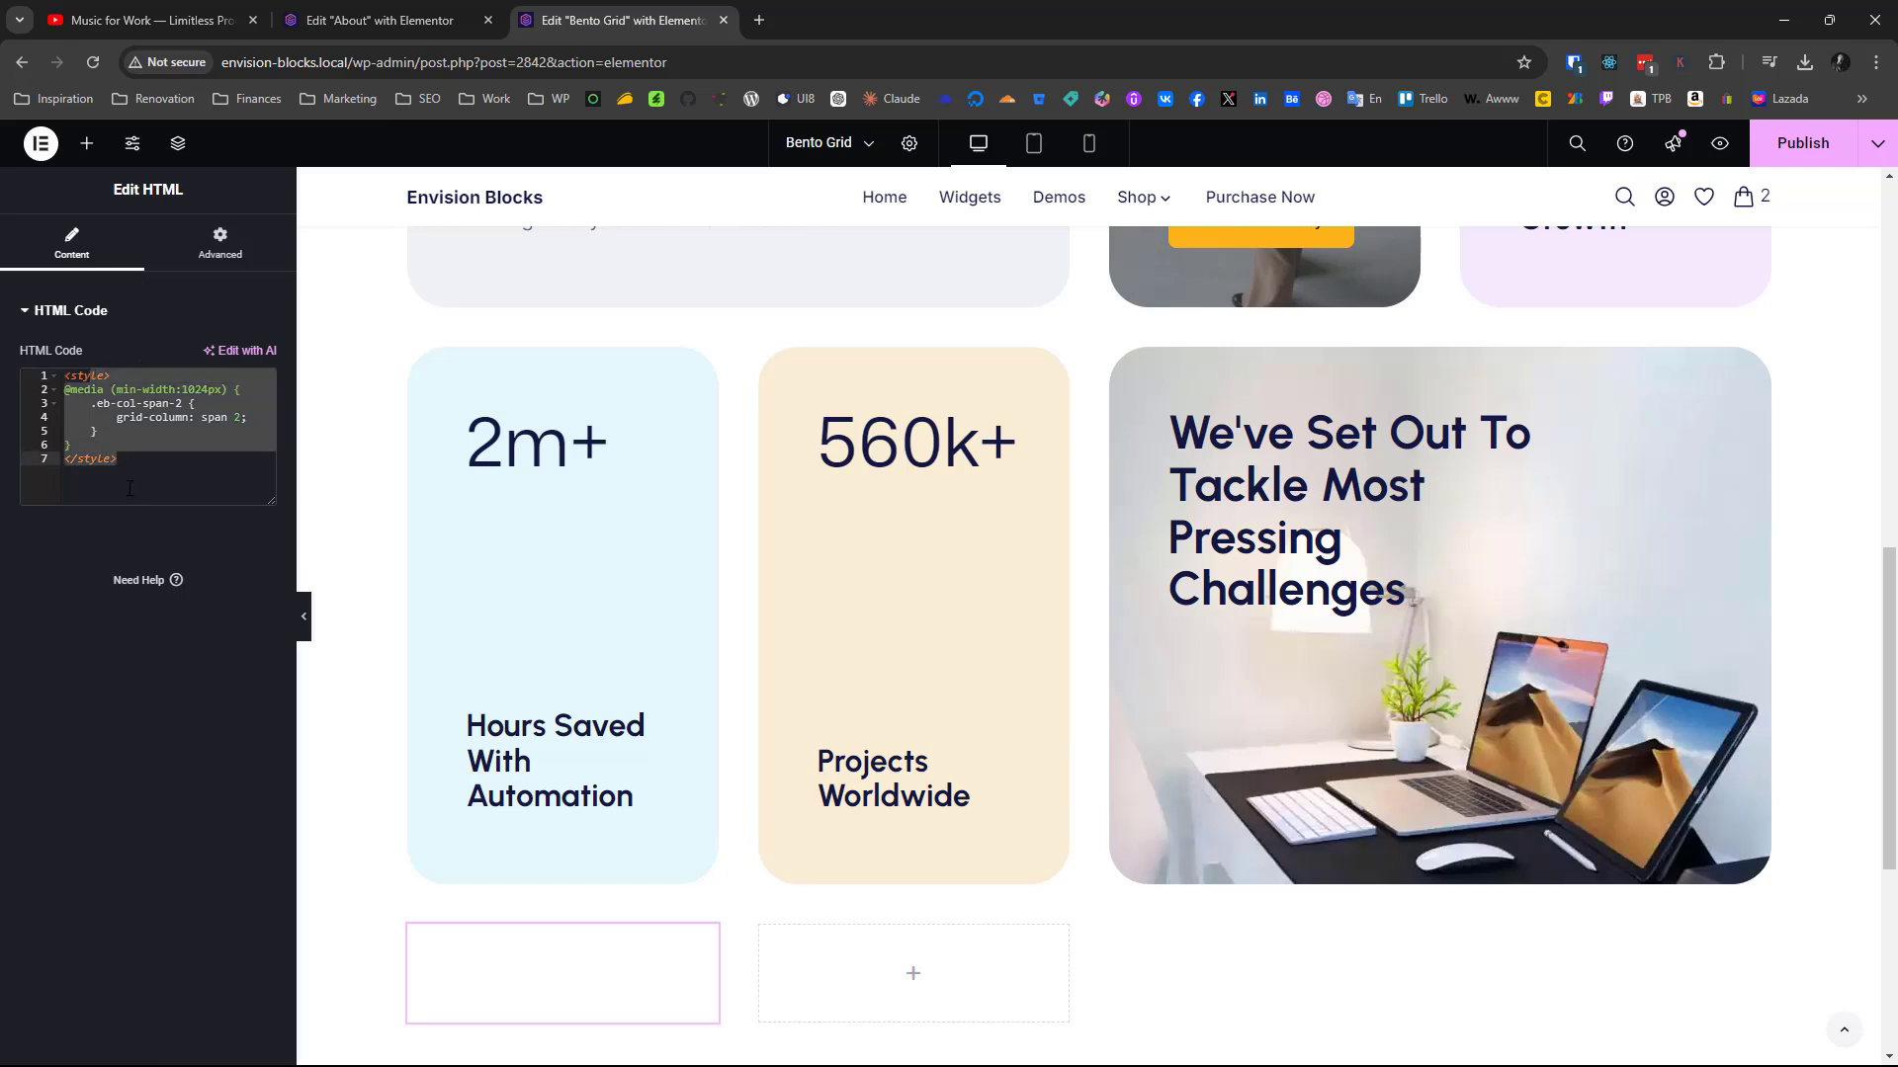
left_click(126, 394)
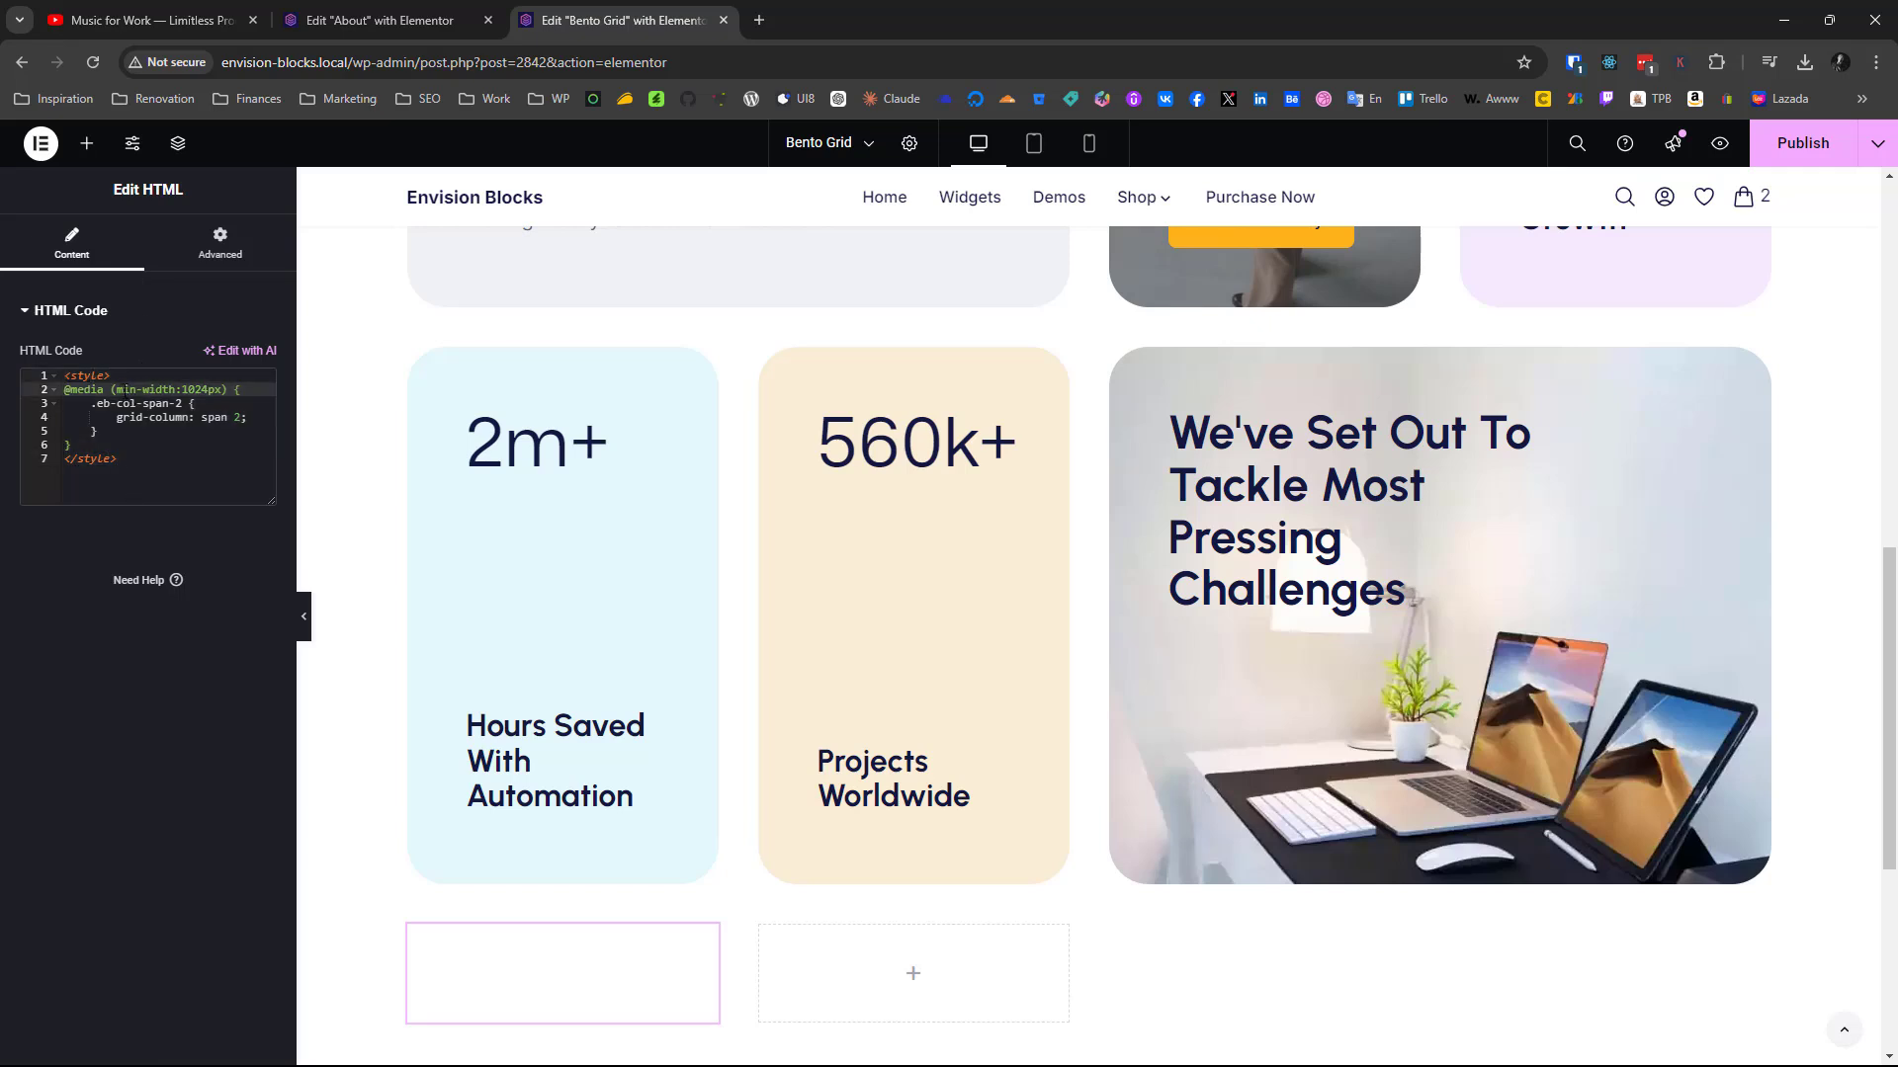
left_click(204, 389)
left_click(104, 404)
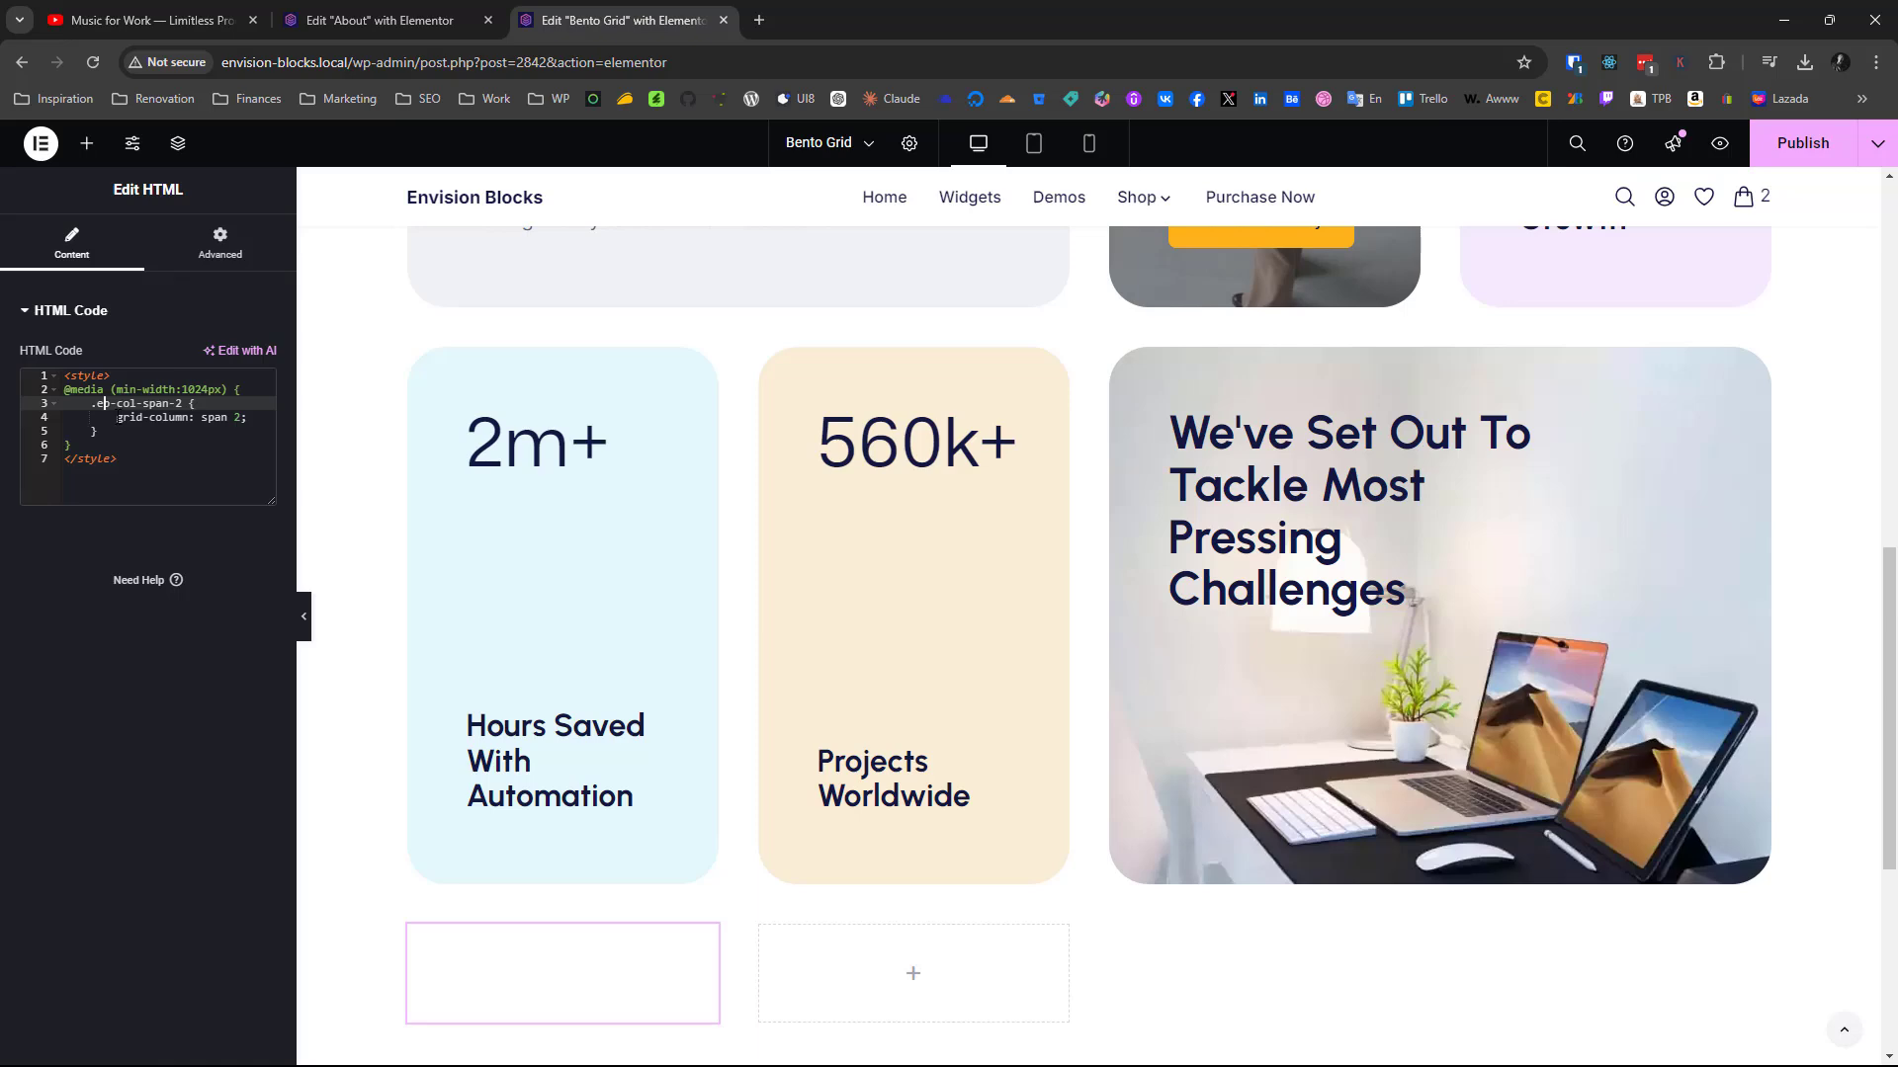
Examine the grid-column: span 2 declaration in the HTML widget and check the CSS class of the new grid's first container
left_click_drag(116, 417, 196, 417)
left_click(208, 416)
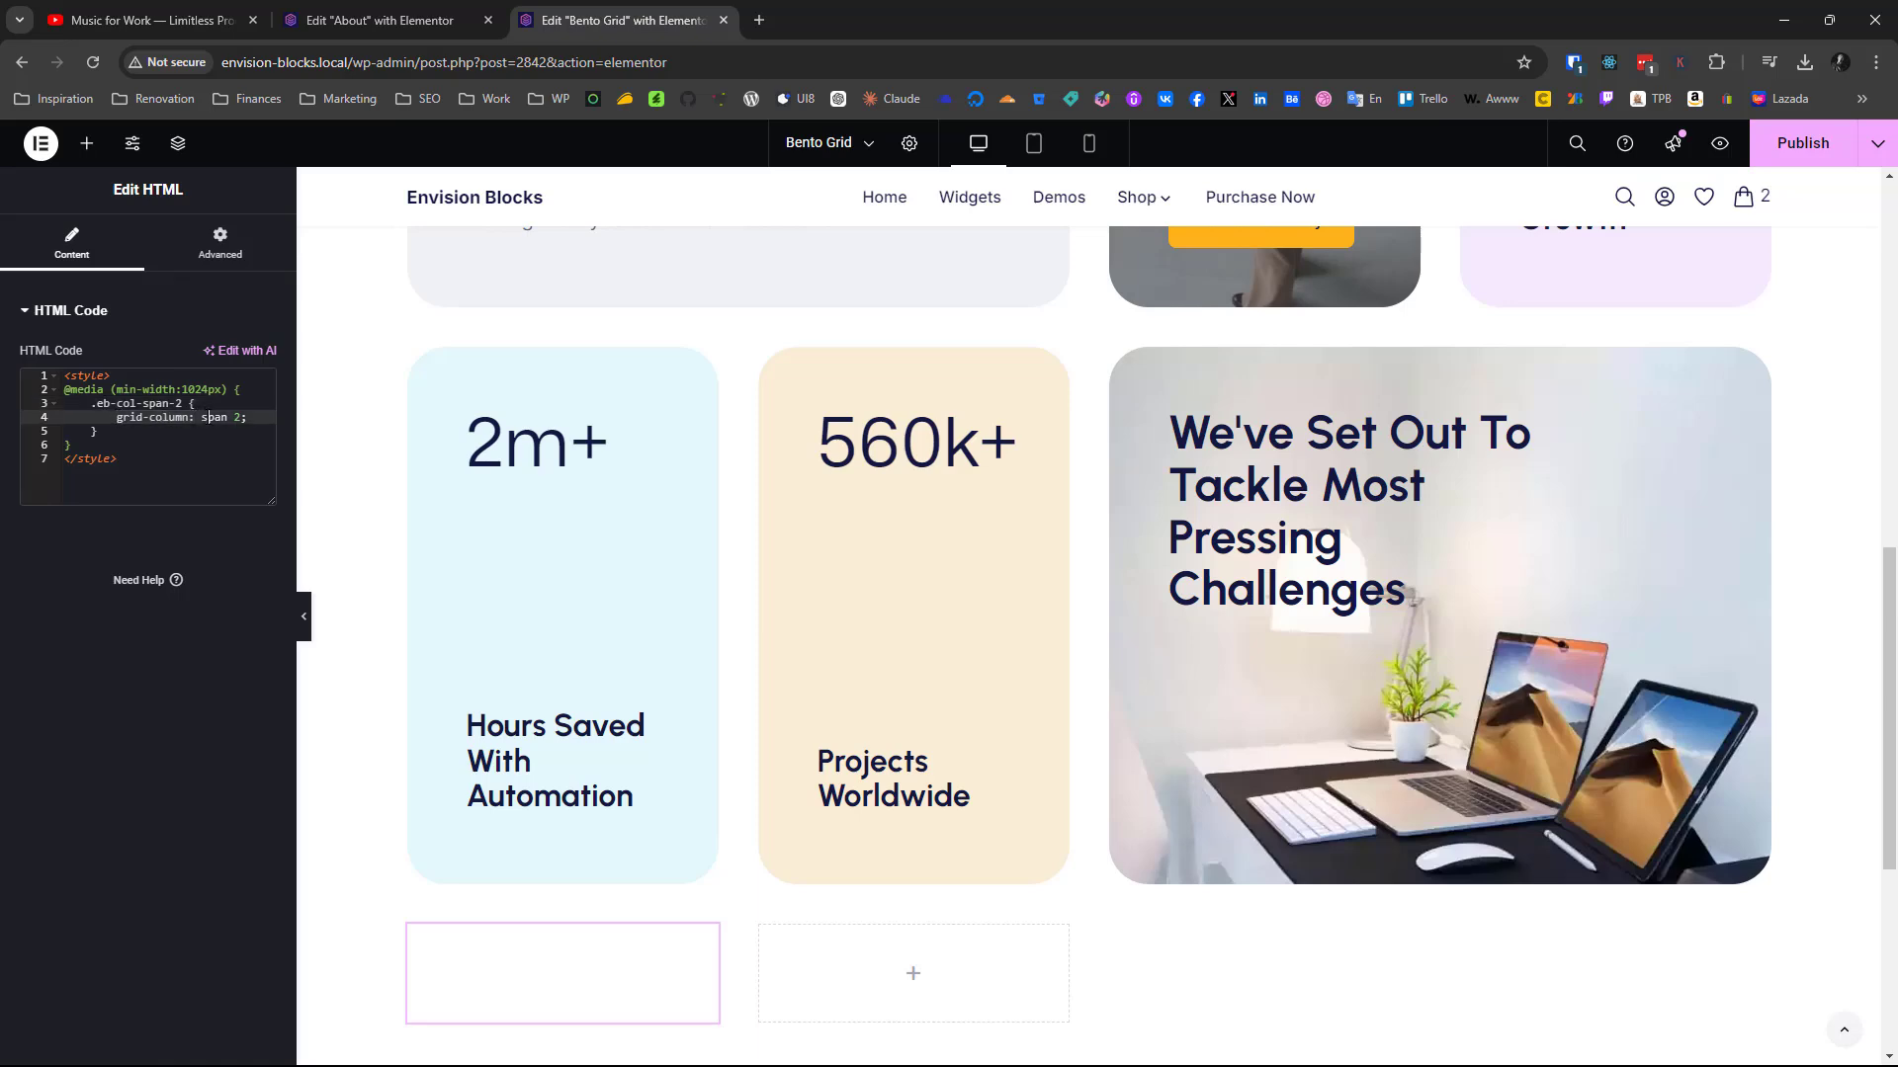
scroll(503, 488, "down", 10)
scroll(503, 489, "up", 3)
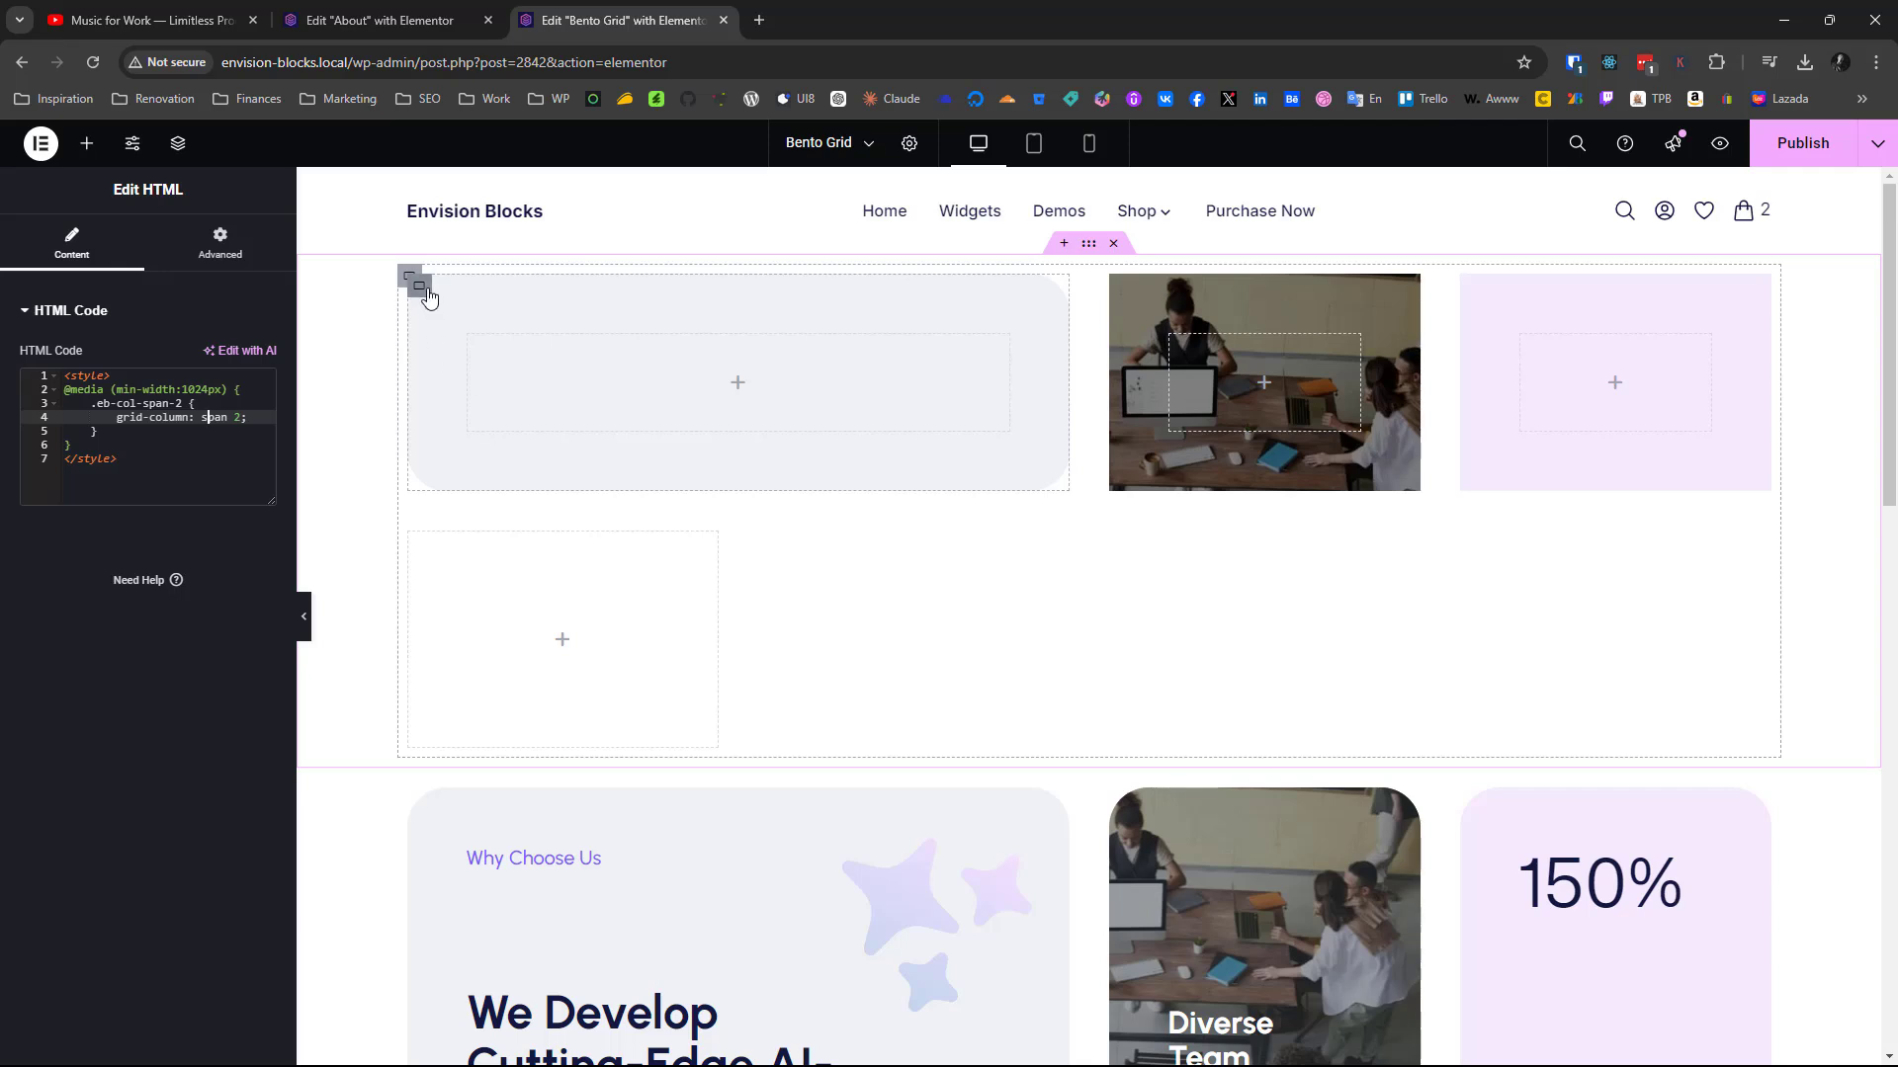
left_click(420, 288)
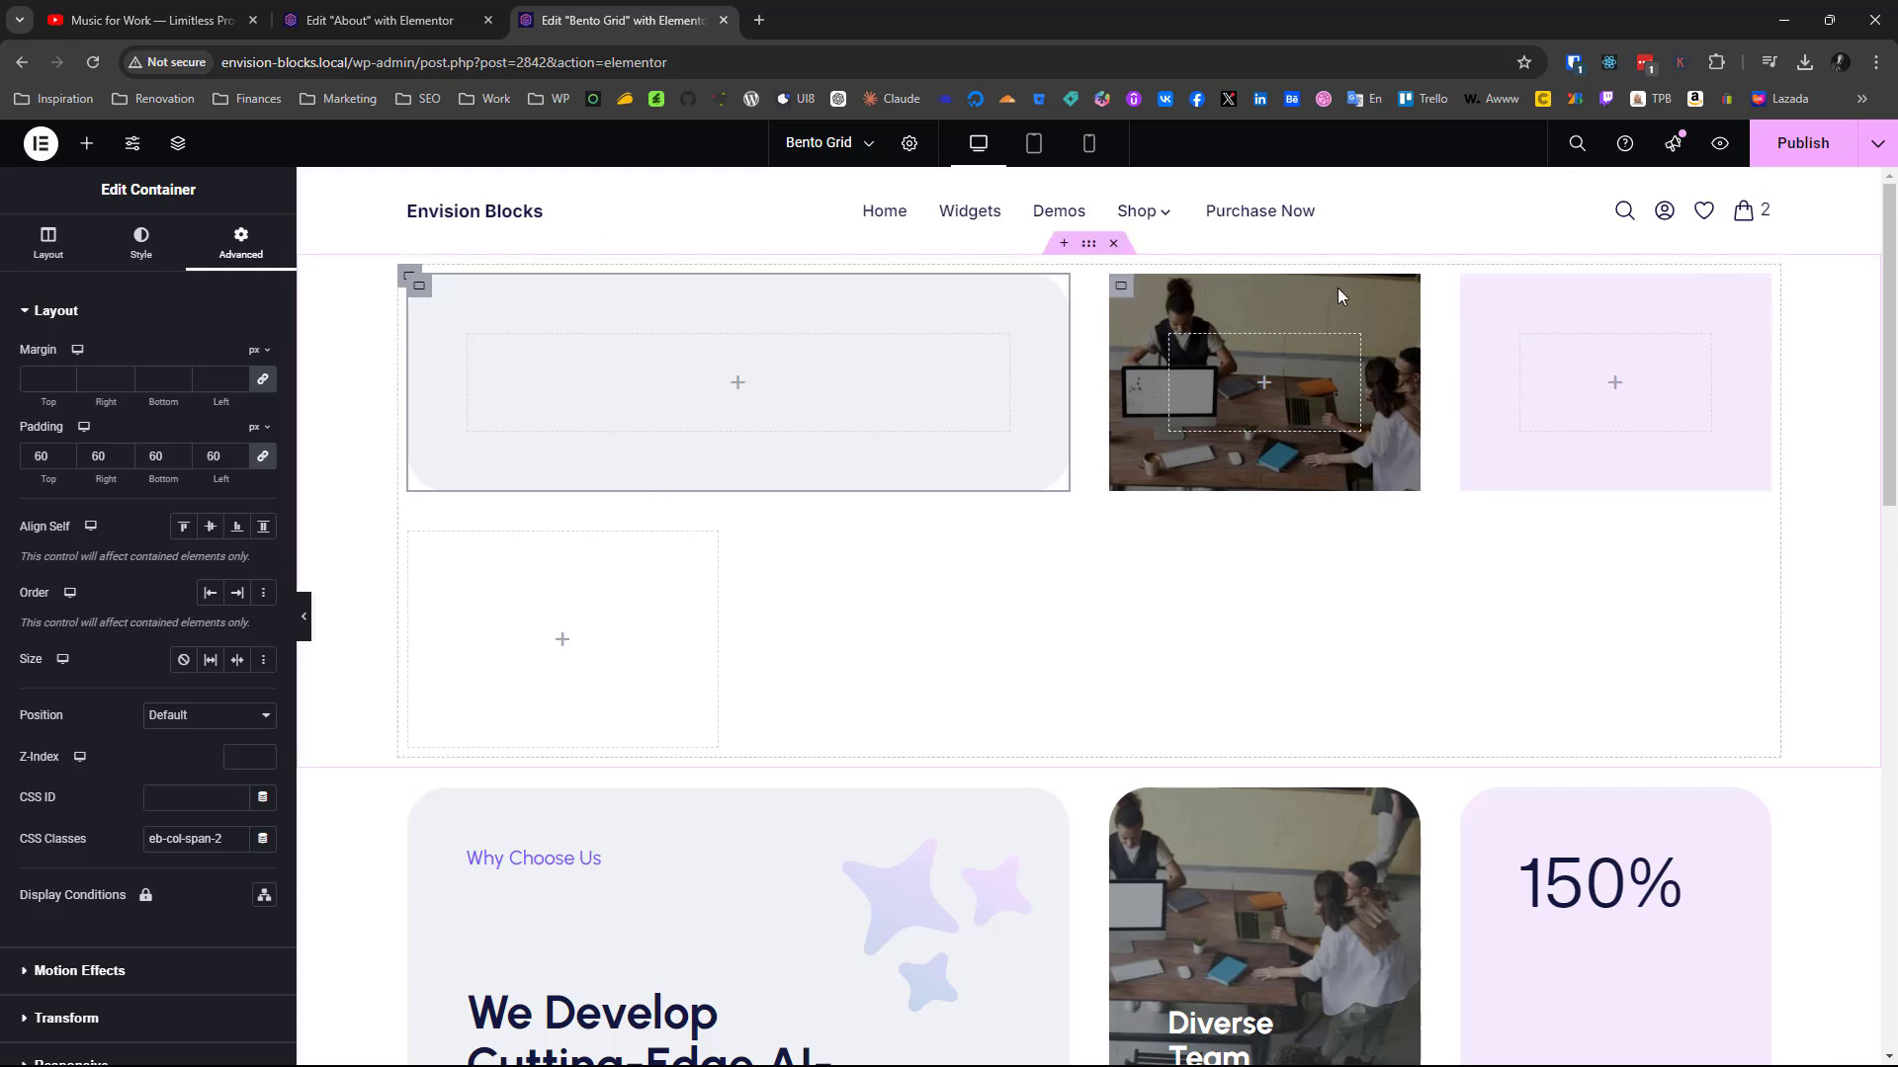
Duplicate the new grid's light purple third container twice to start the second row
right_click(1475, 290)
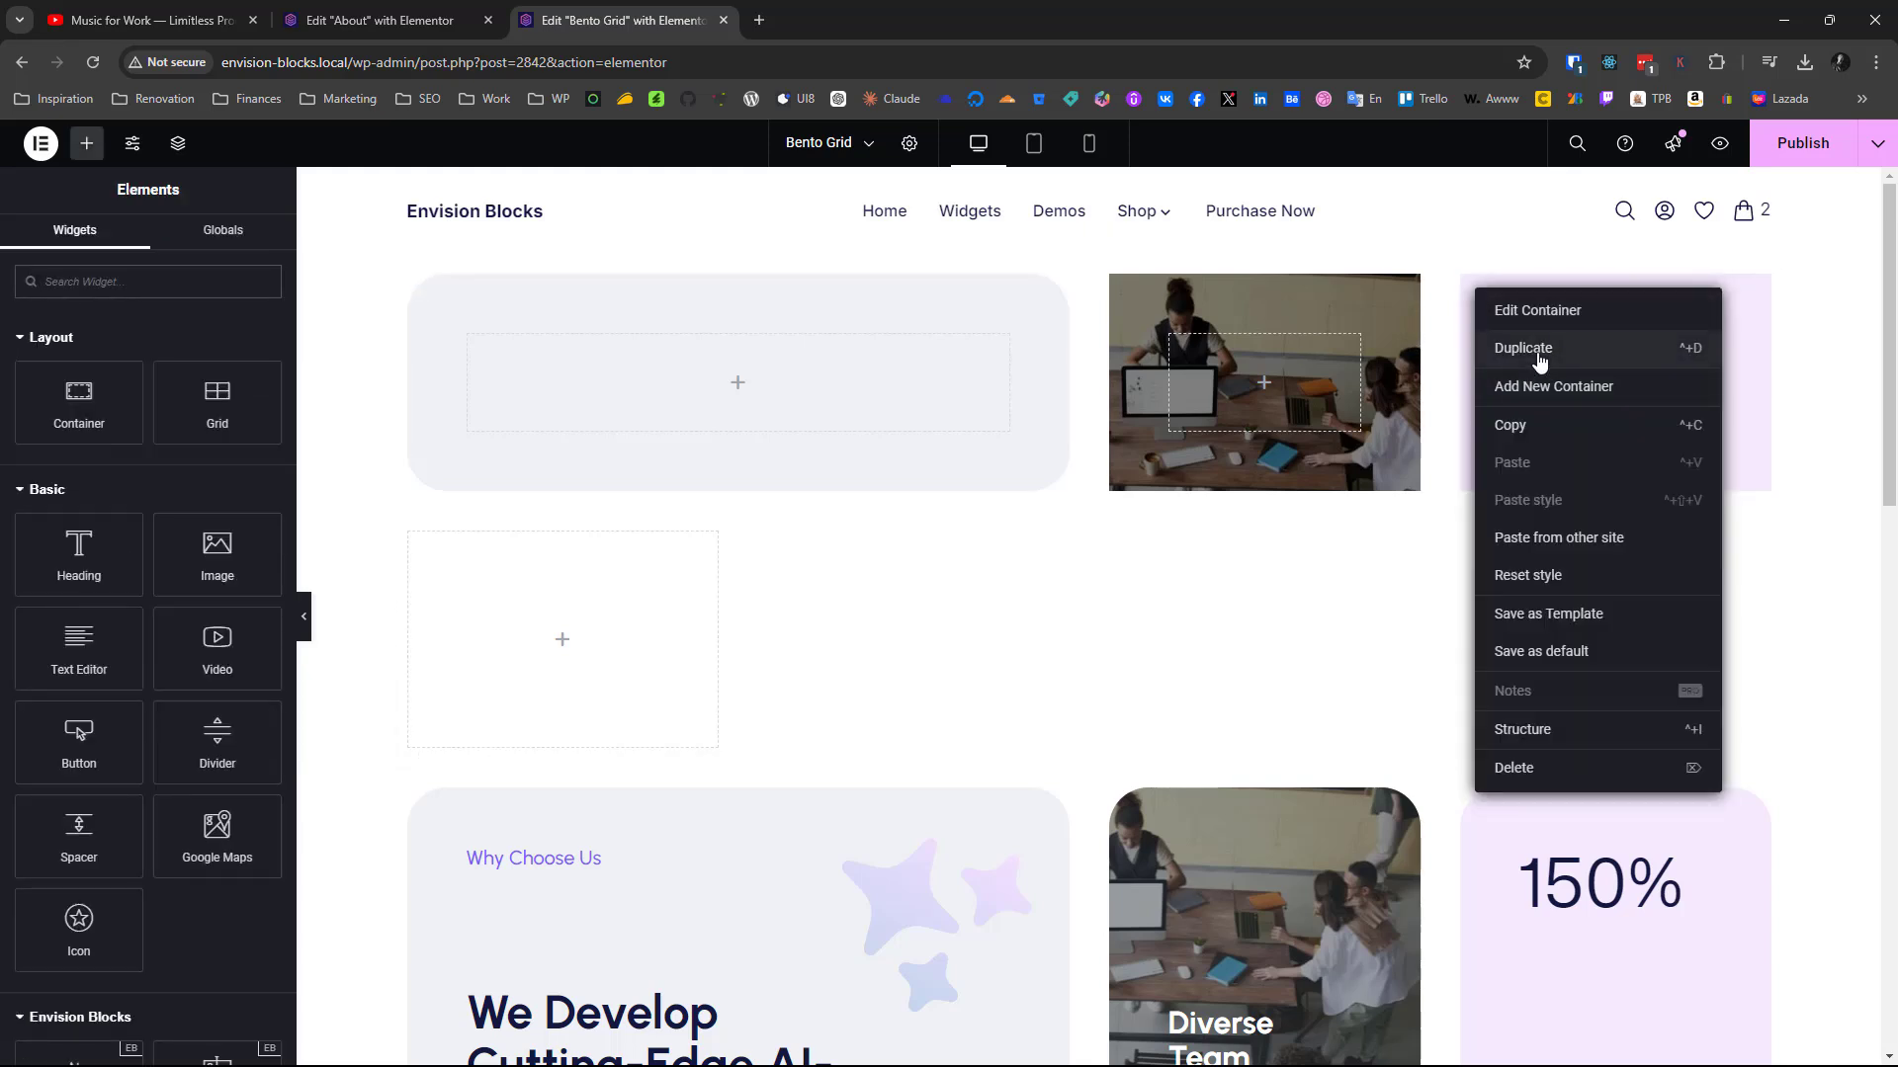
left_click(1537, 354)
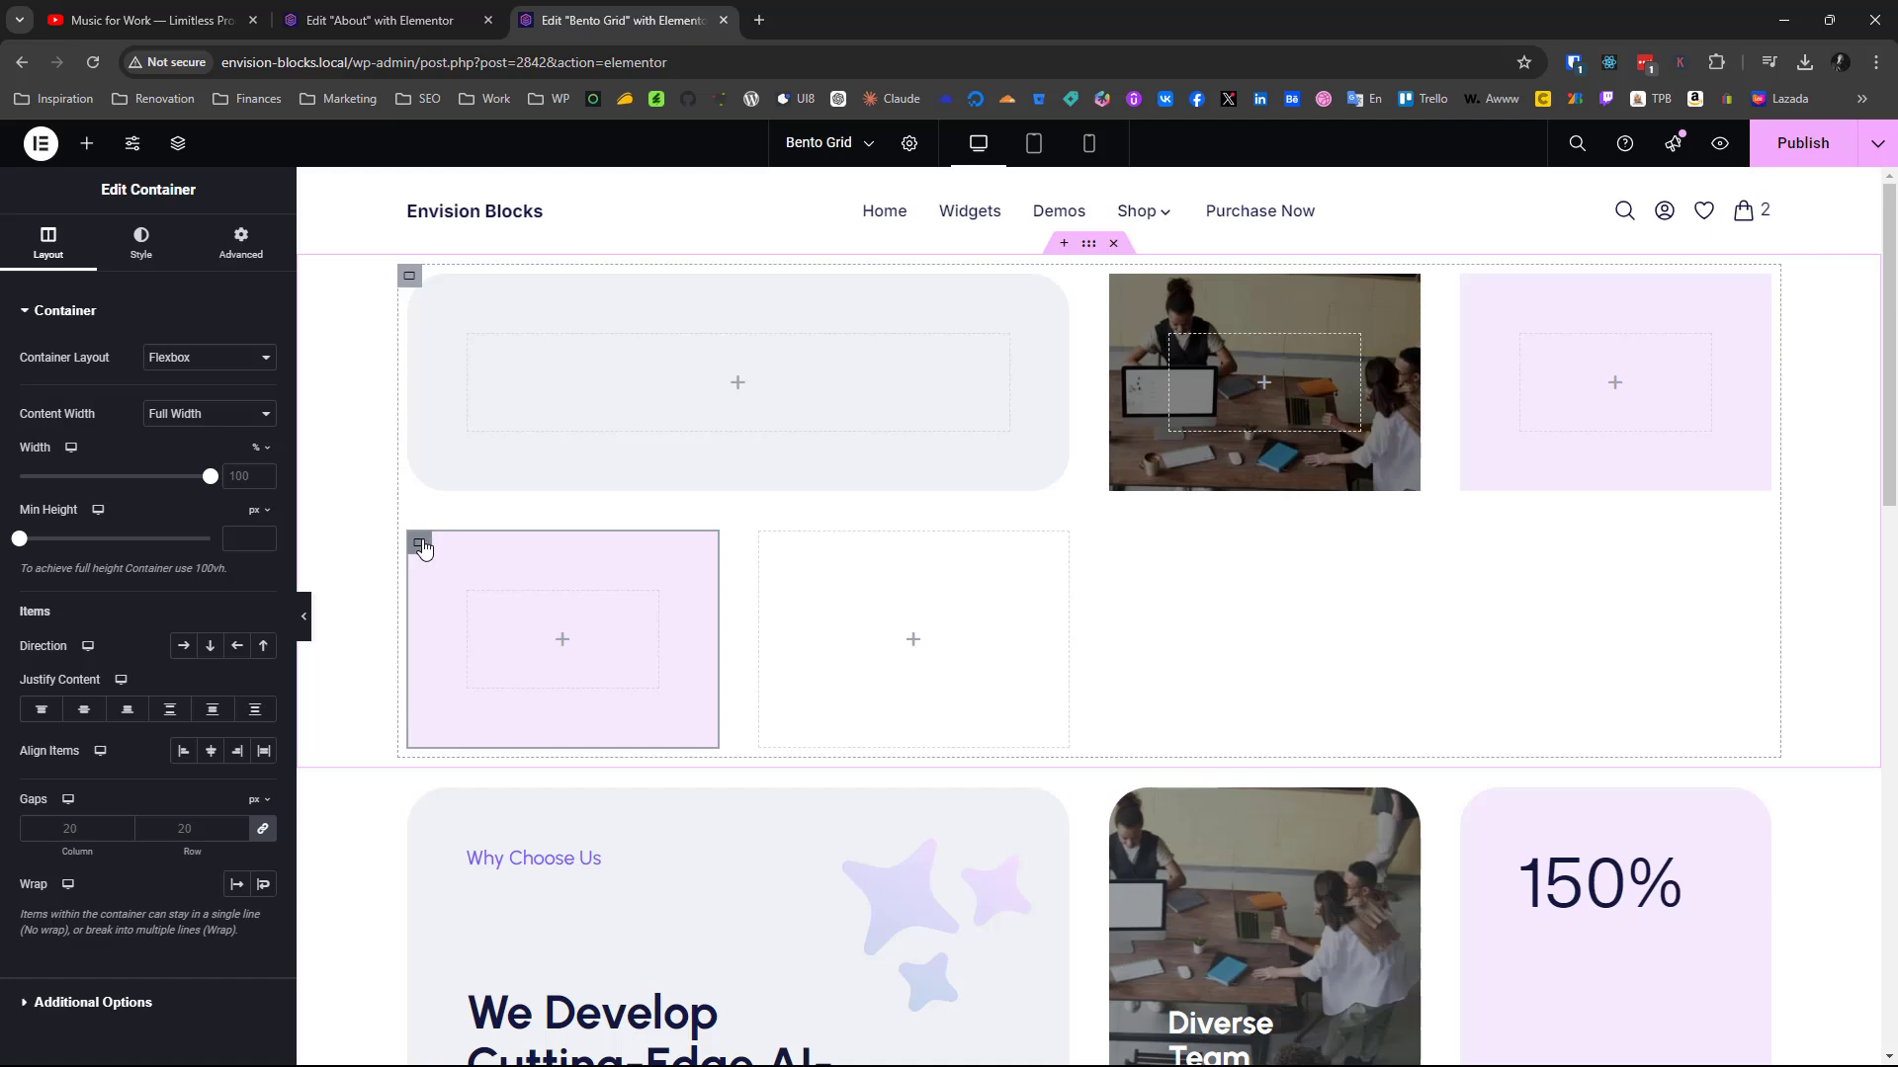
left_click_drag(423, 549, 777, 652)
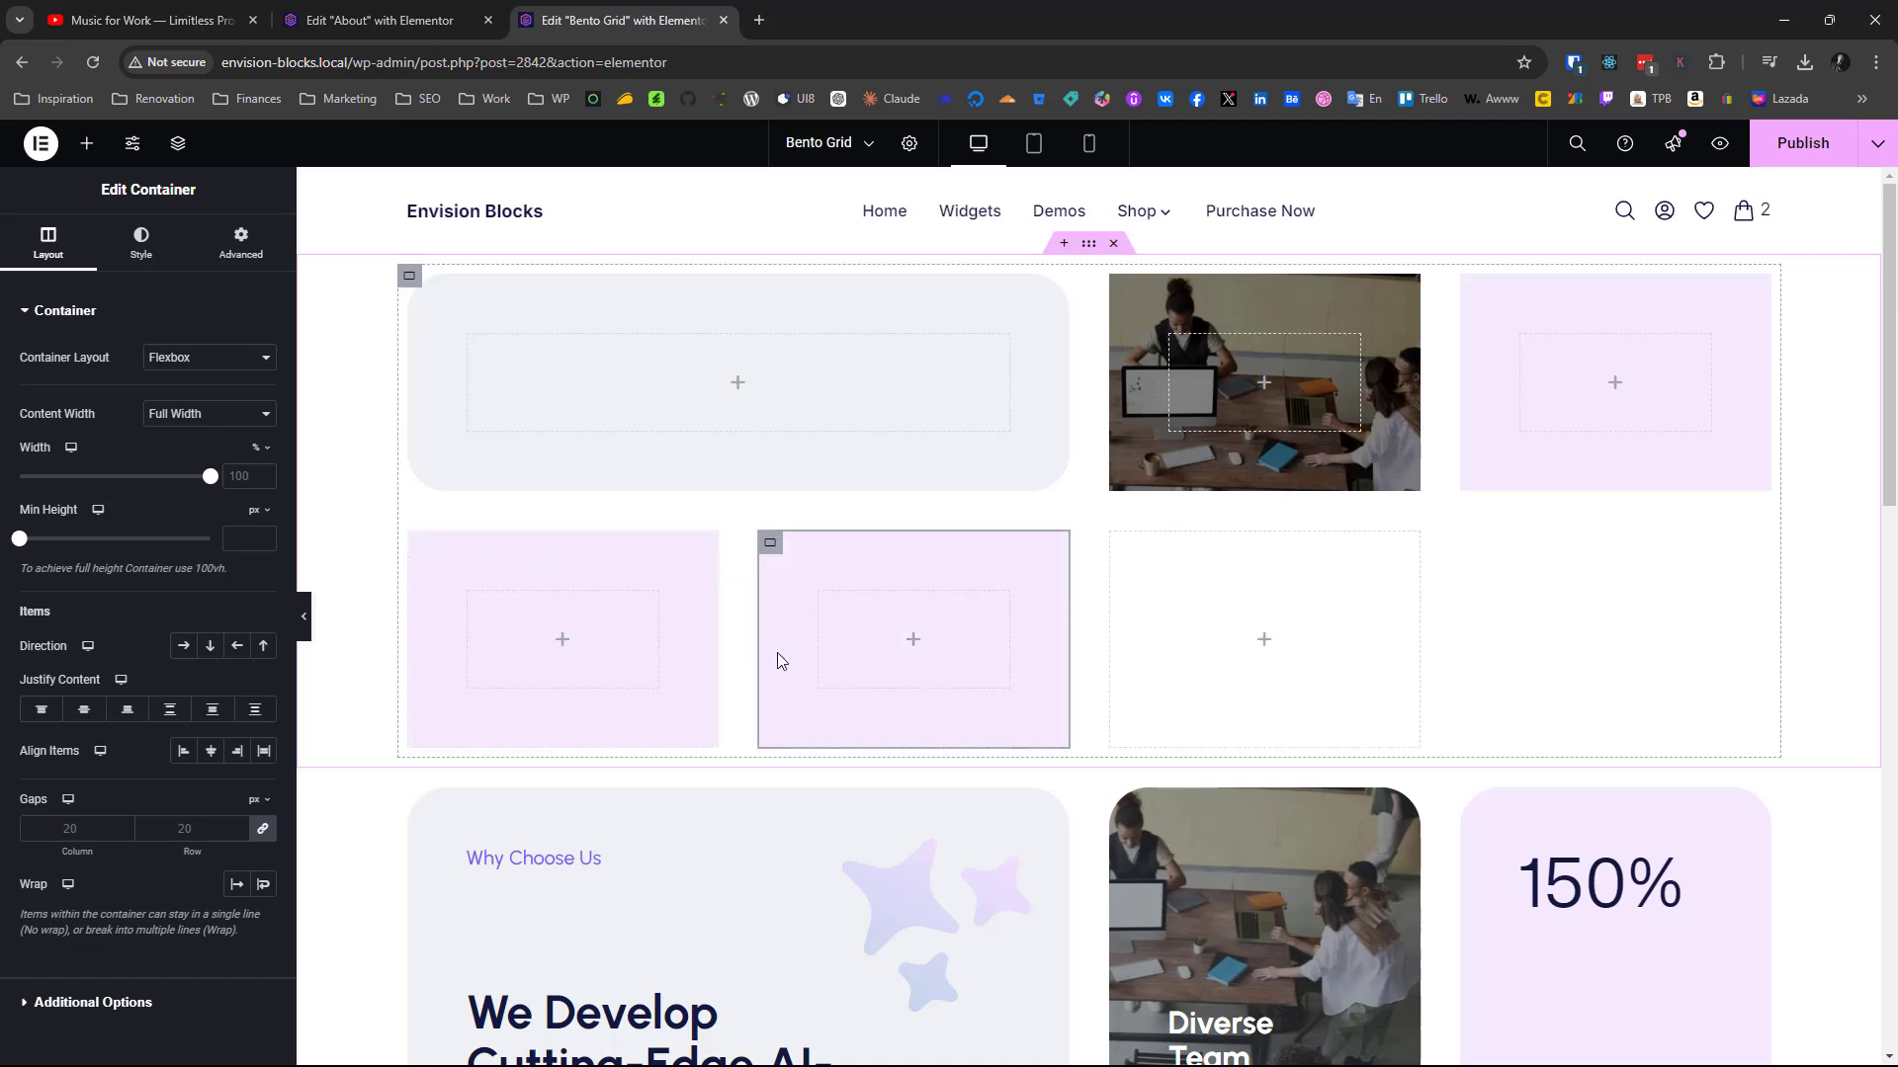
scroll(777, 652, "down", 5)
scroll(777, 658, "up", 5)
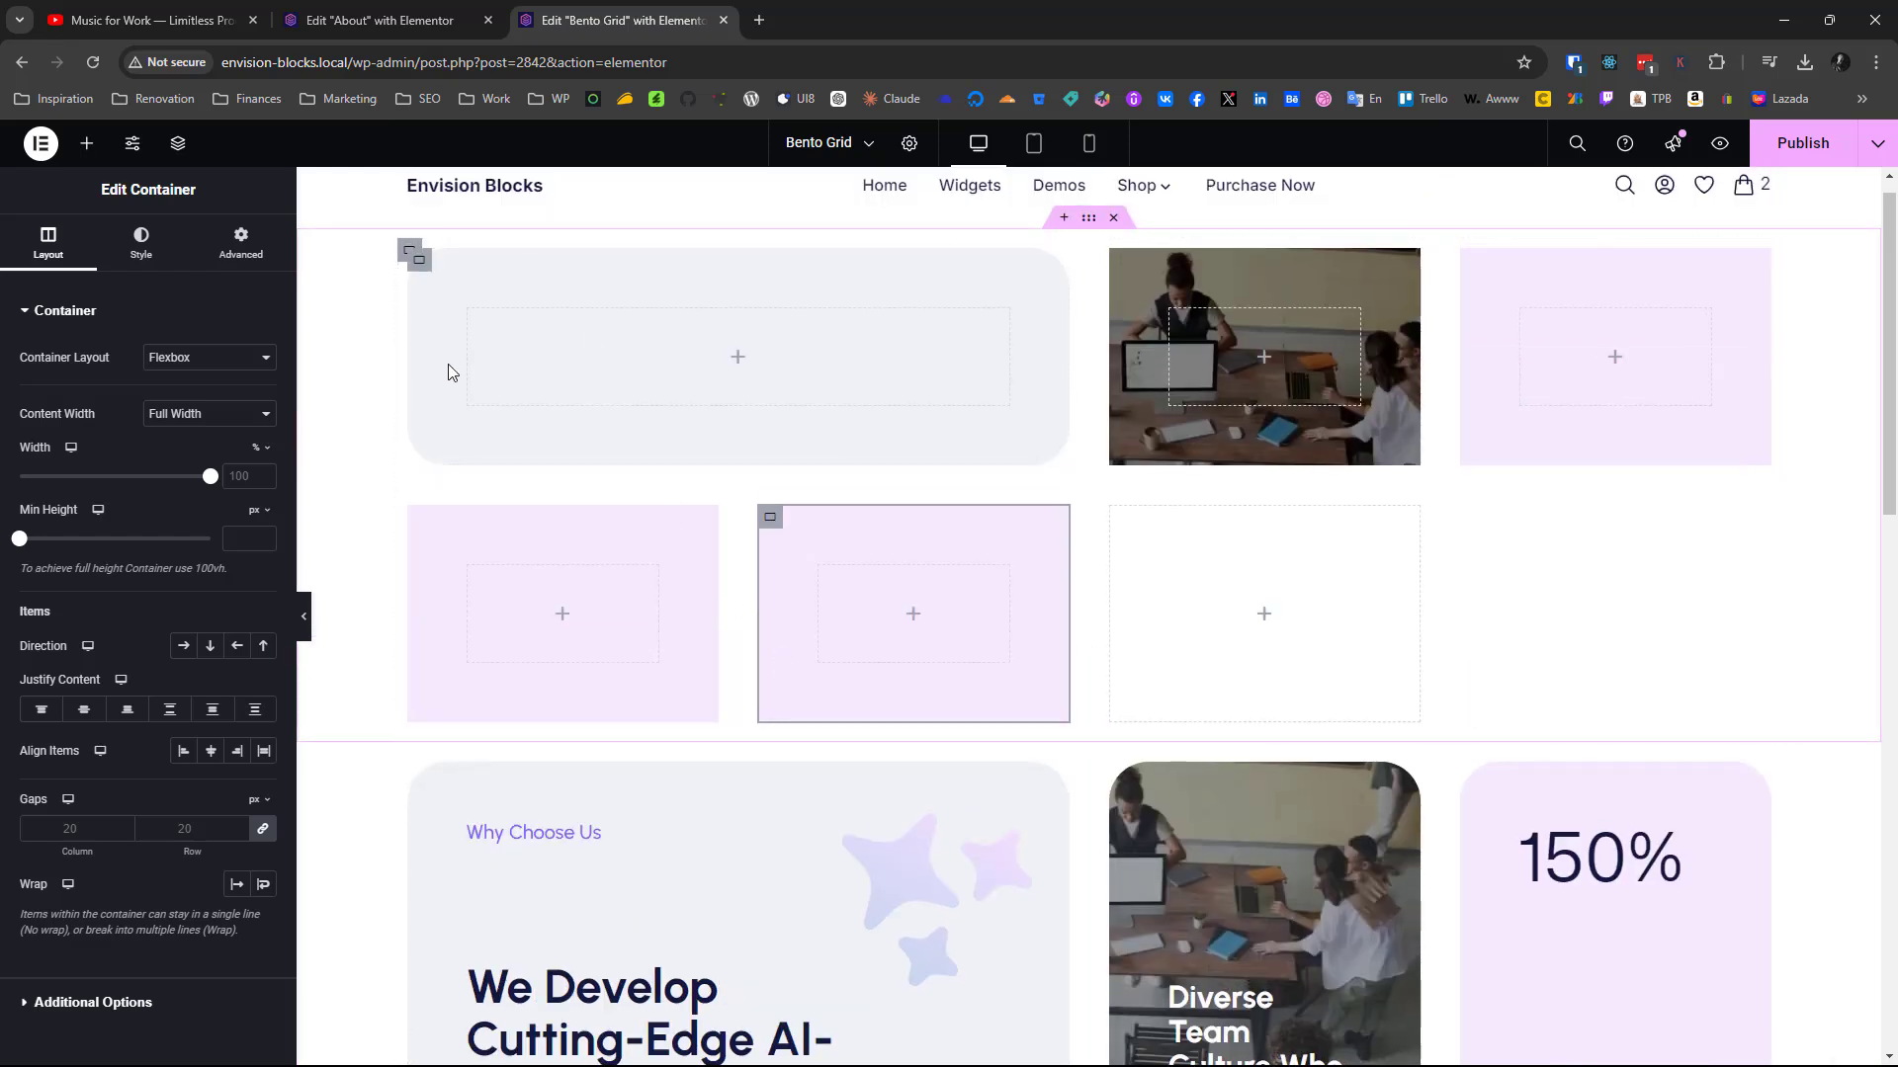
Copy the new grid's wide first container and paste it into the grid as the last container of the second row
right_click(420, 266)
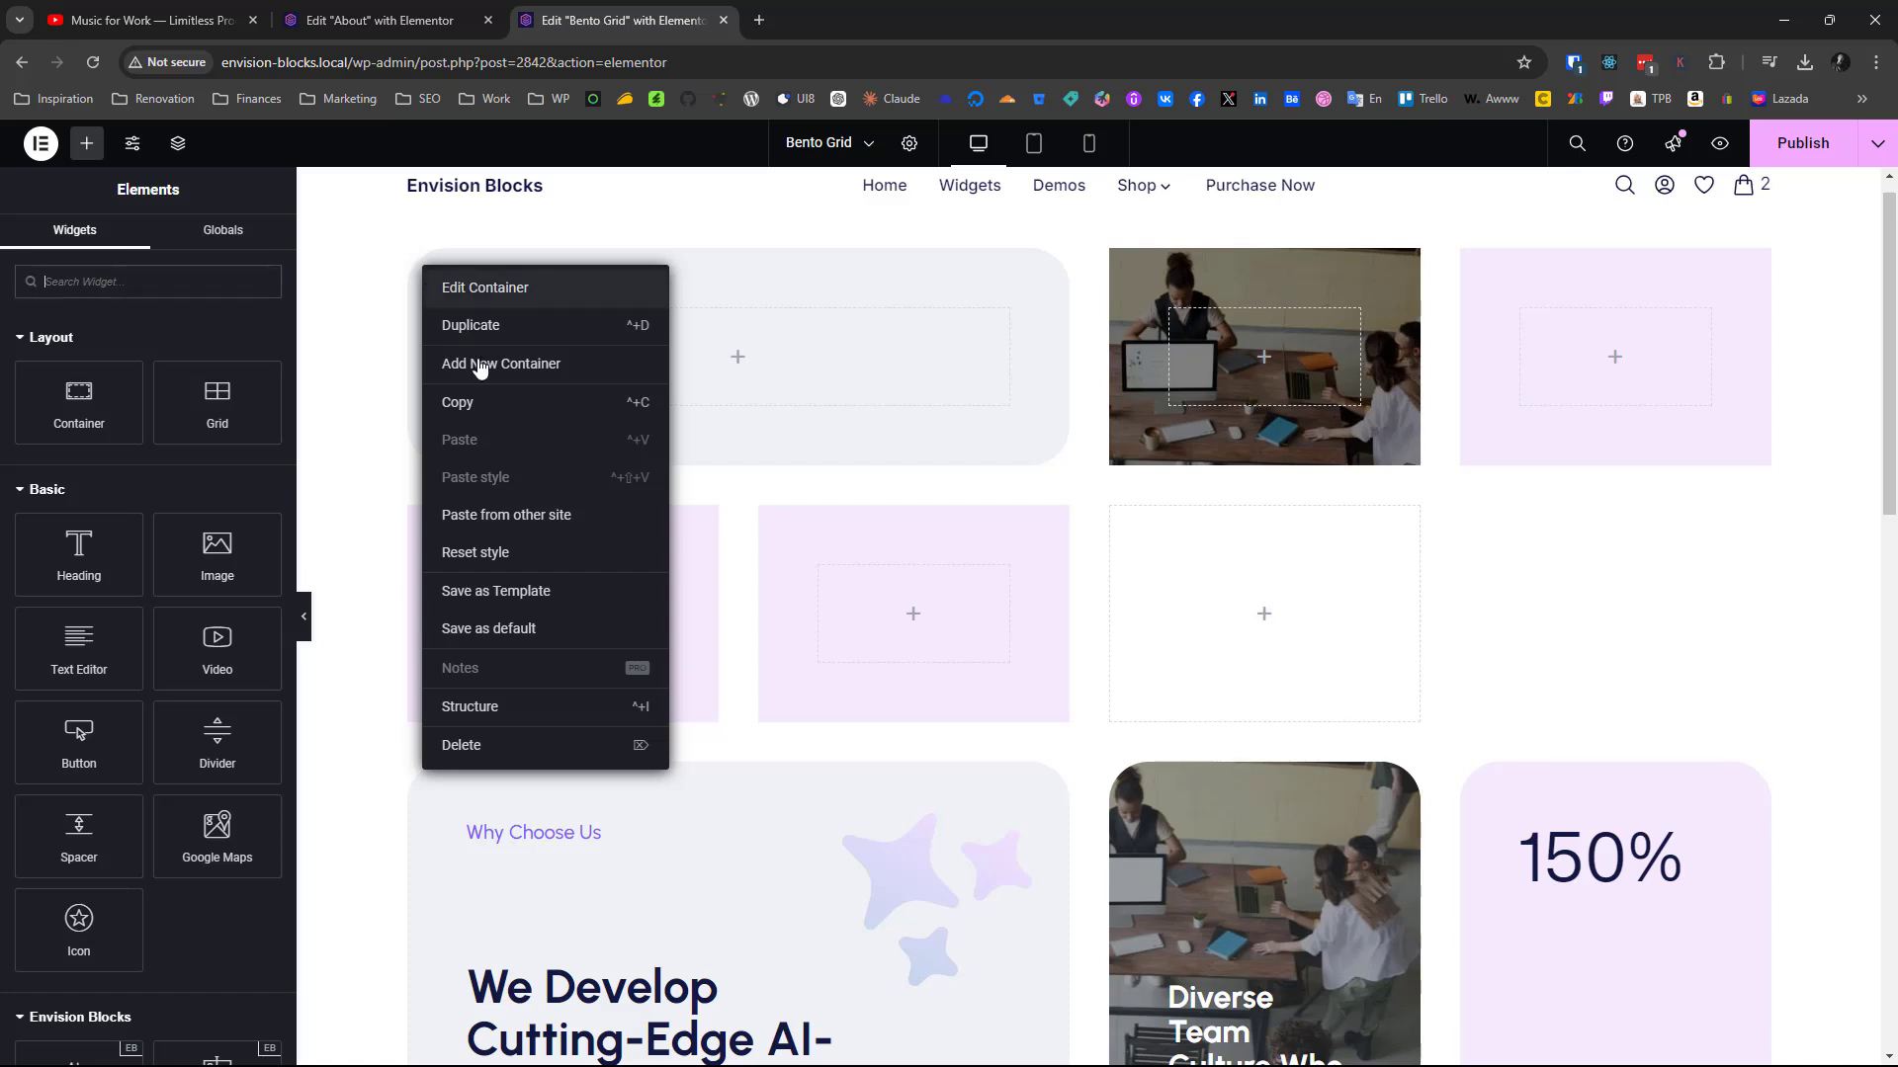
left_click(479, 401)
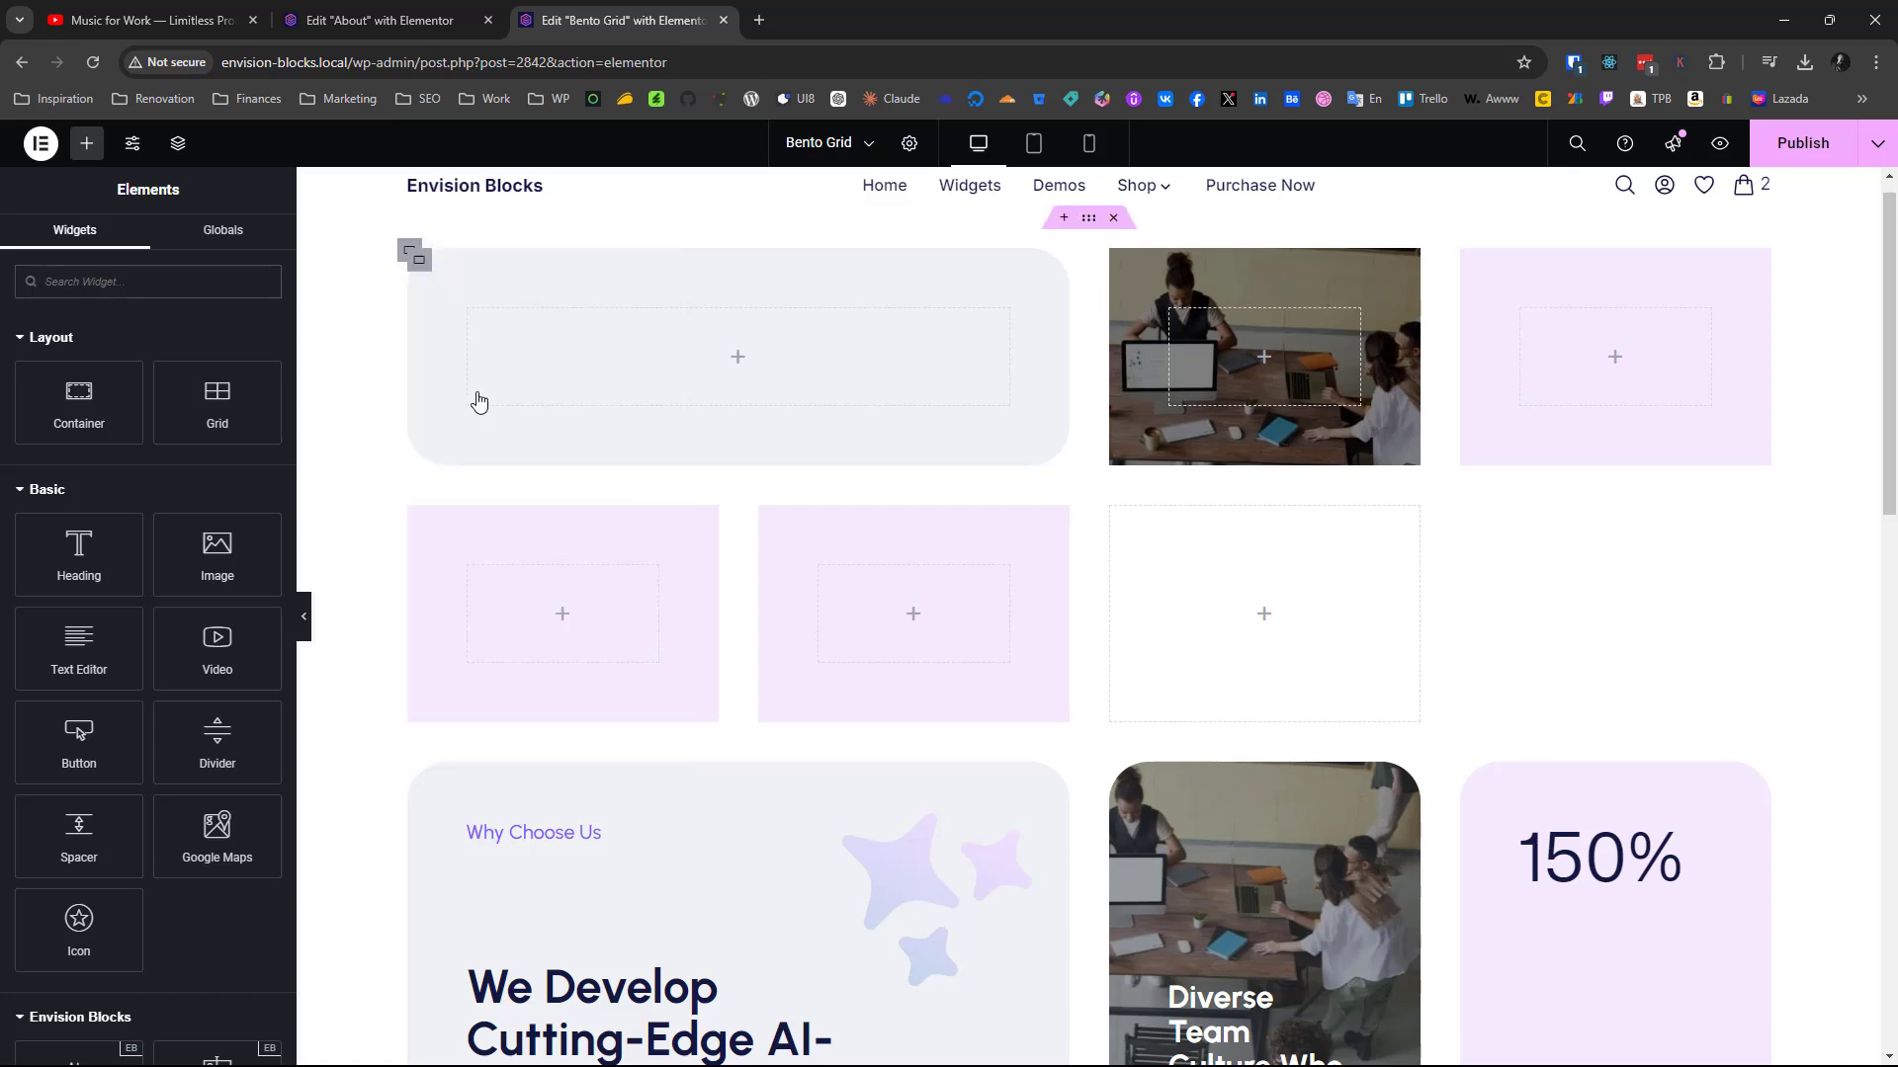
right_click(1142, 557)
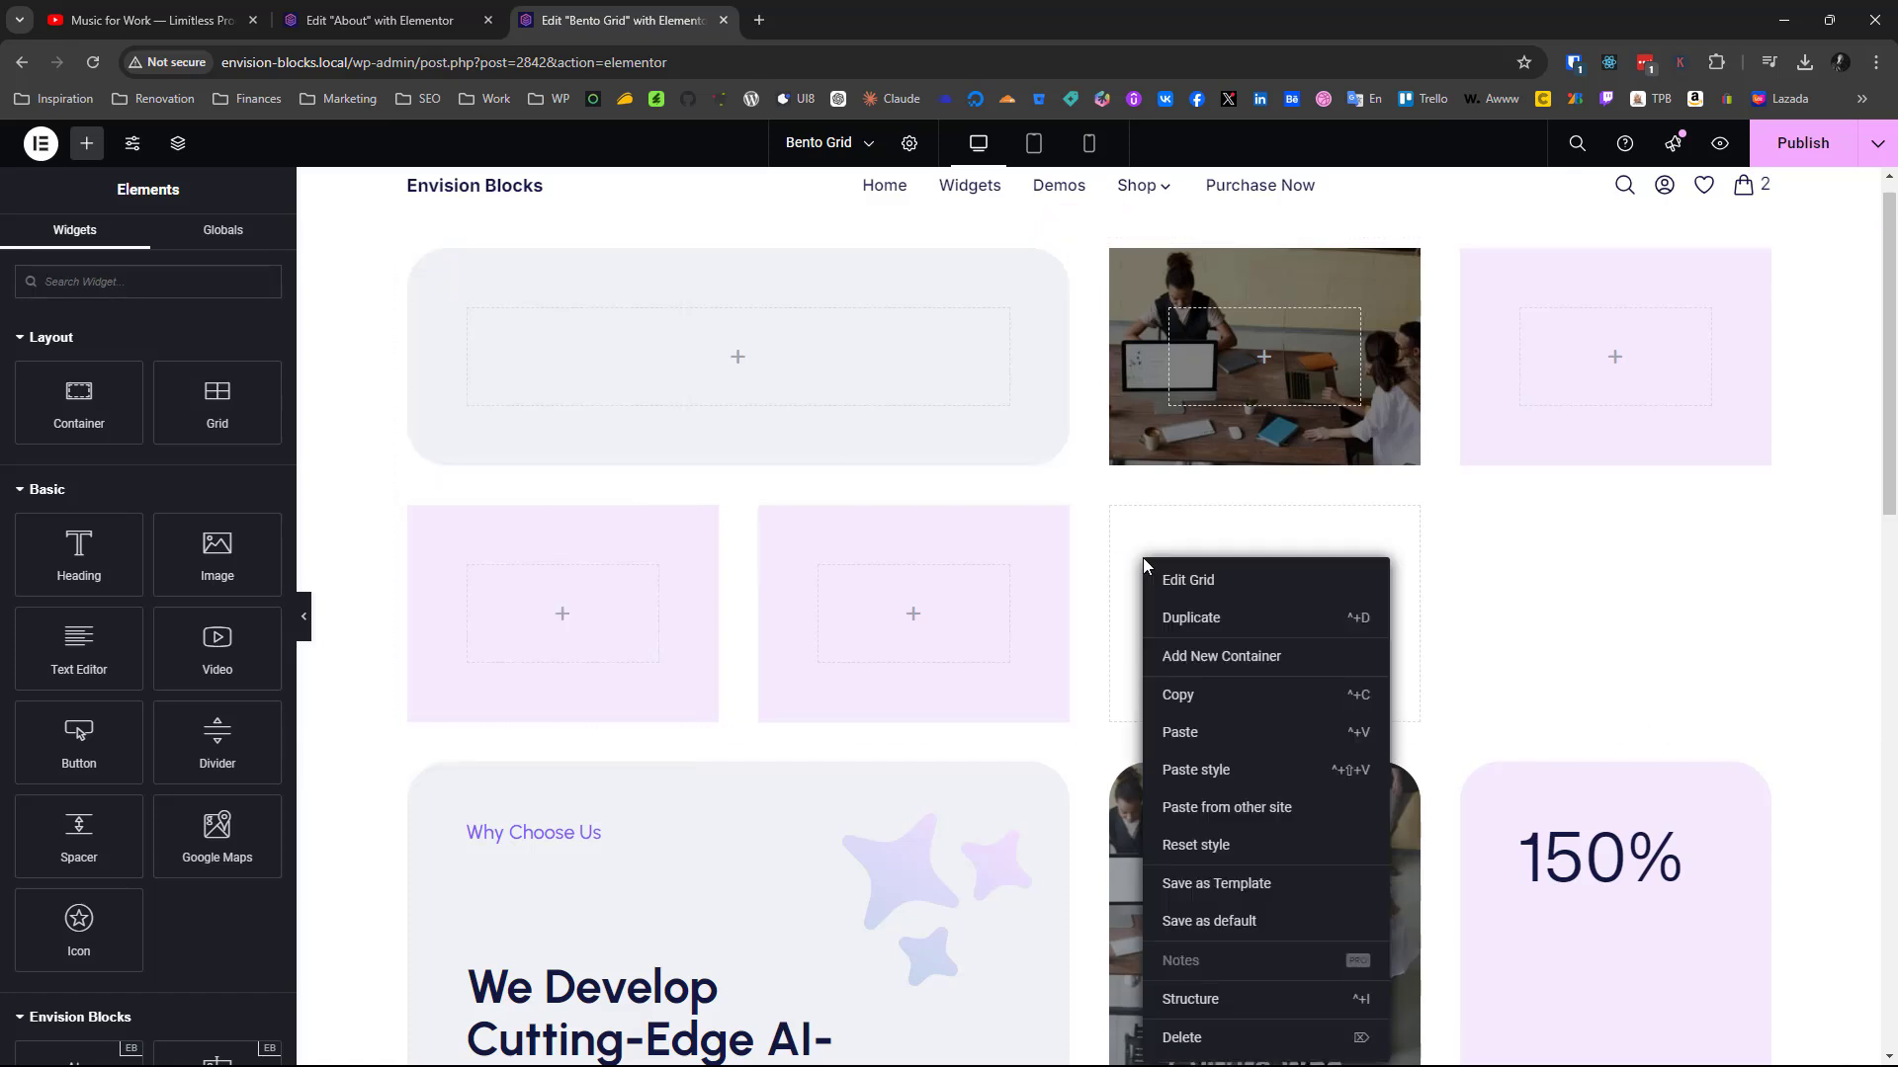
left_click(1215, 736)
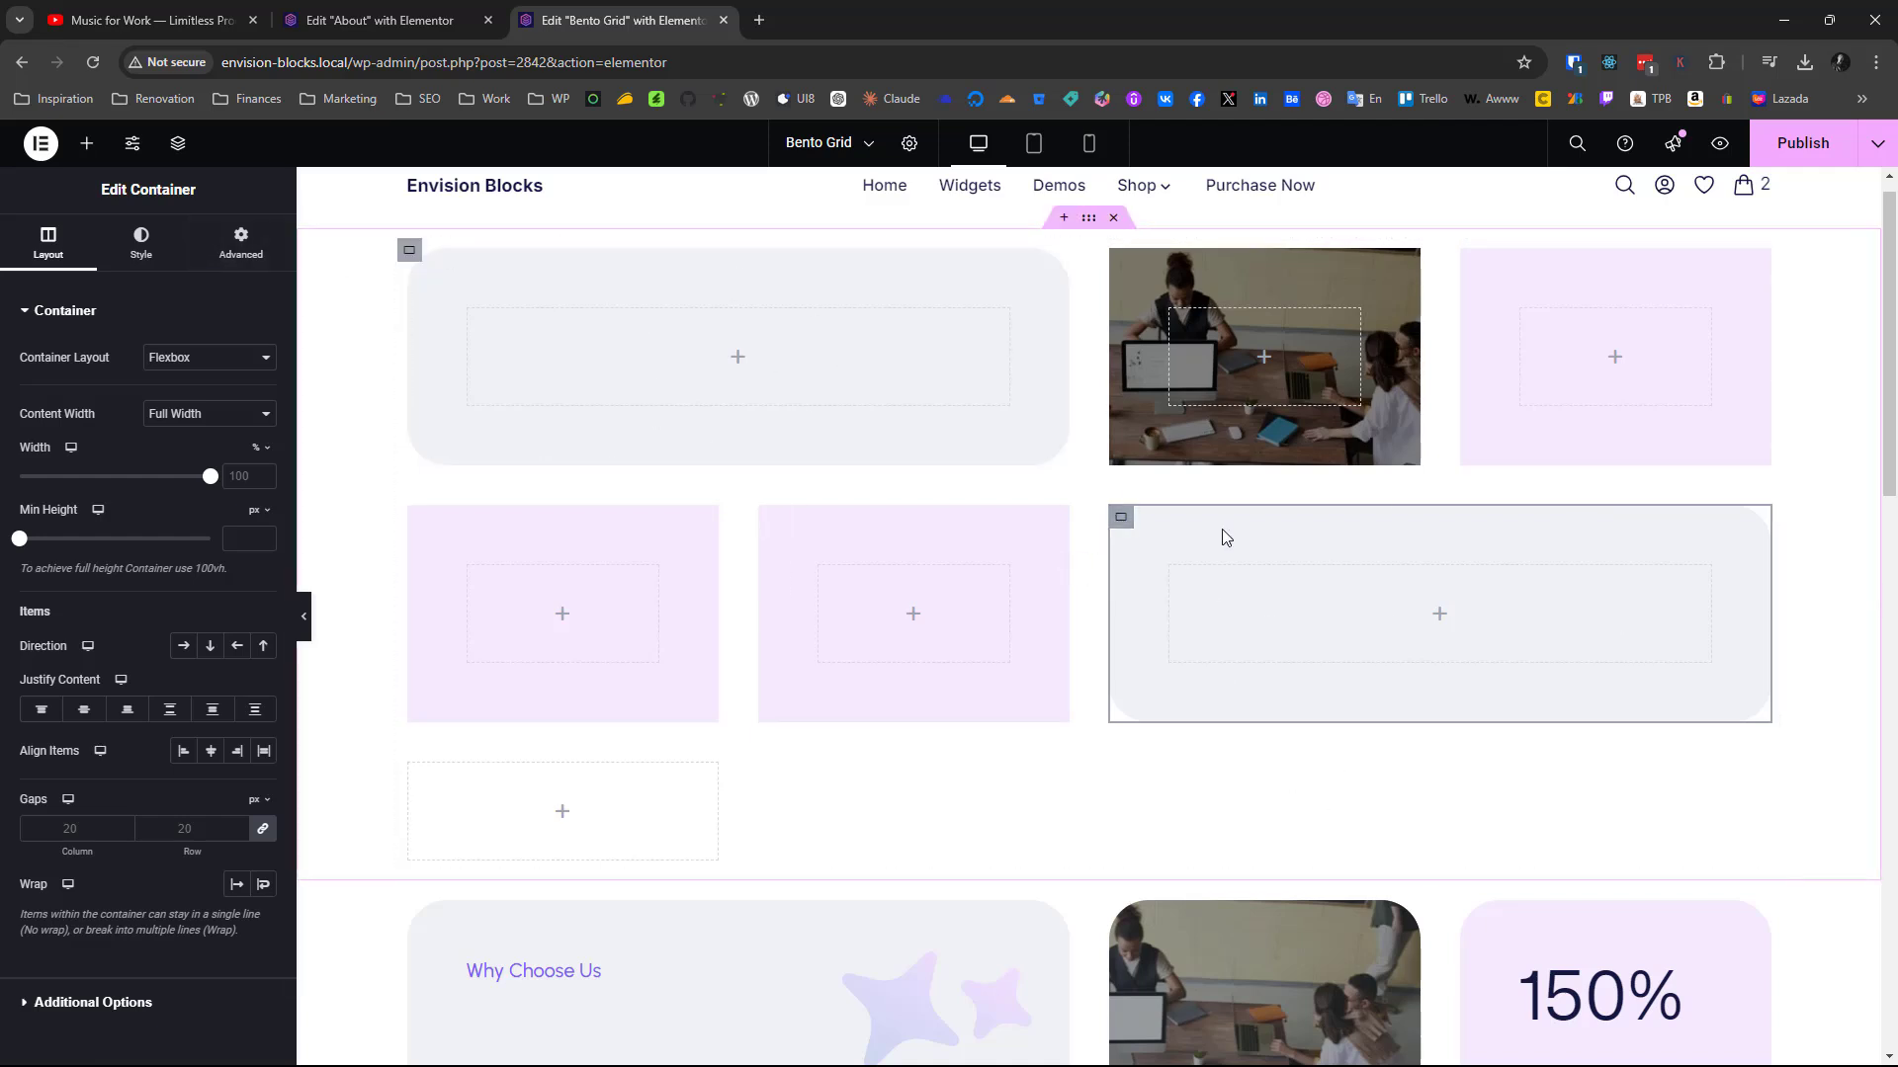
Compare the arrangement of the new grid's containers with the finished bento grid below it
scroll(1423, 611, "down", 5)
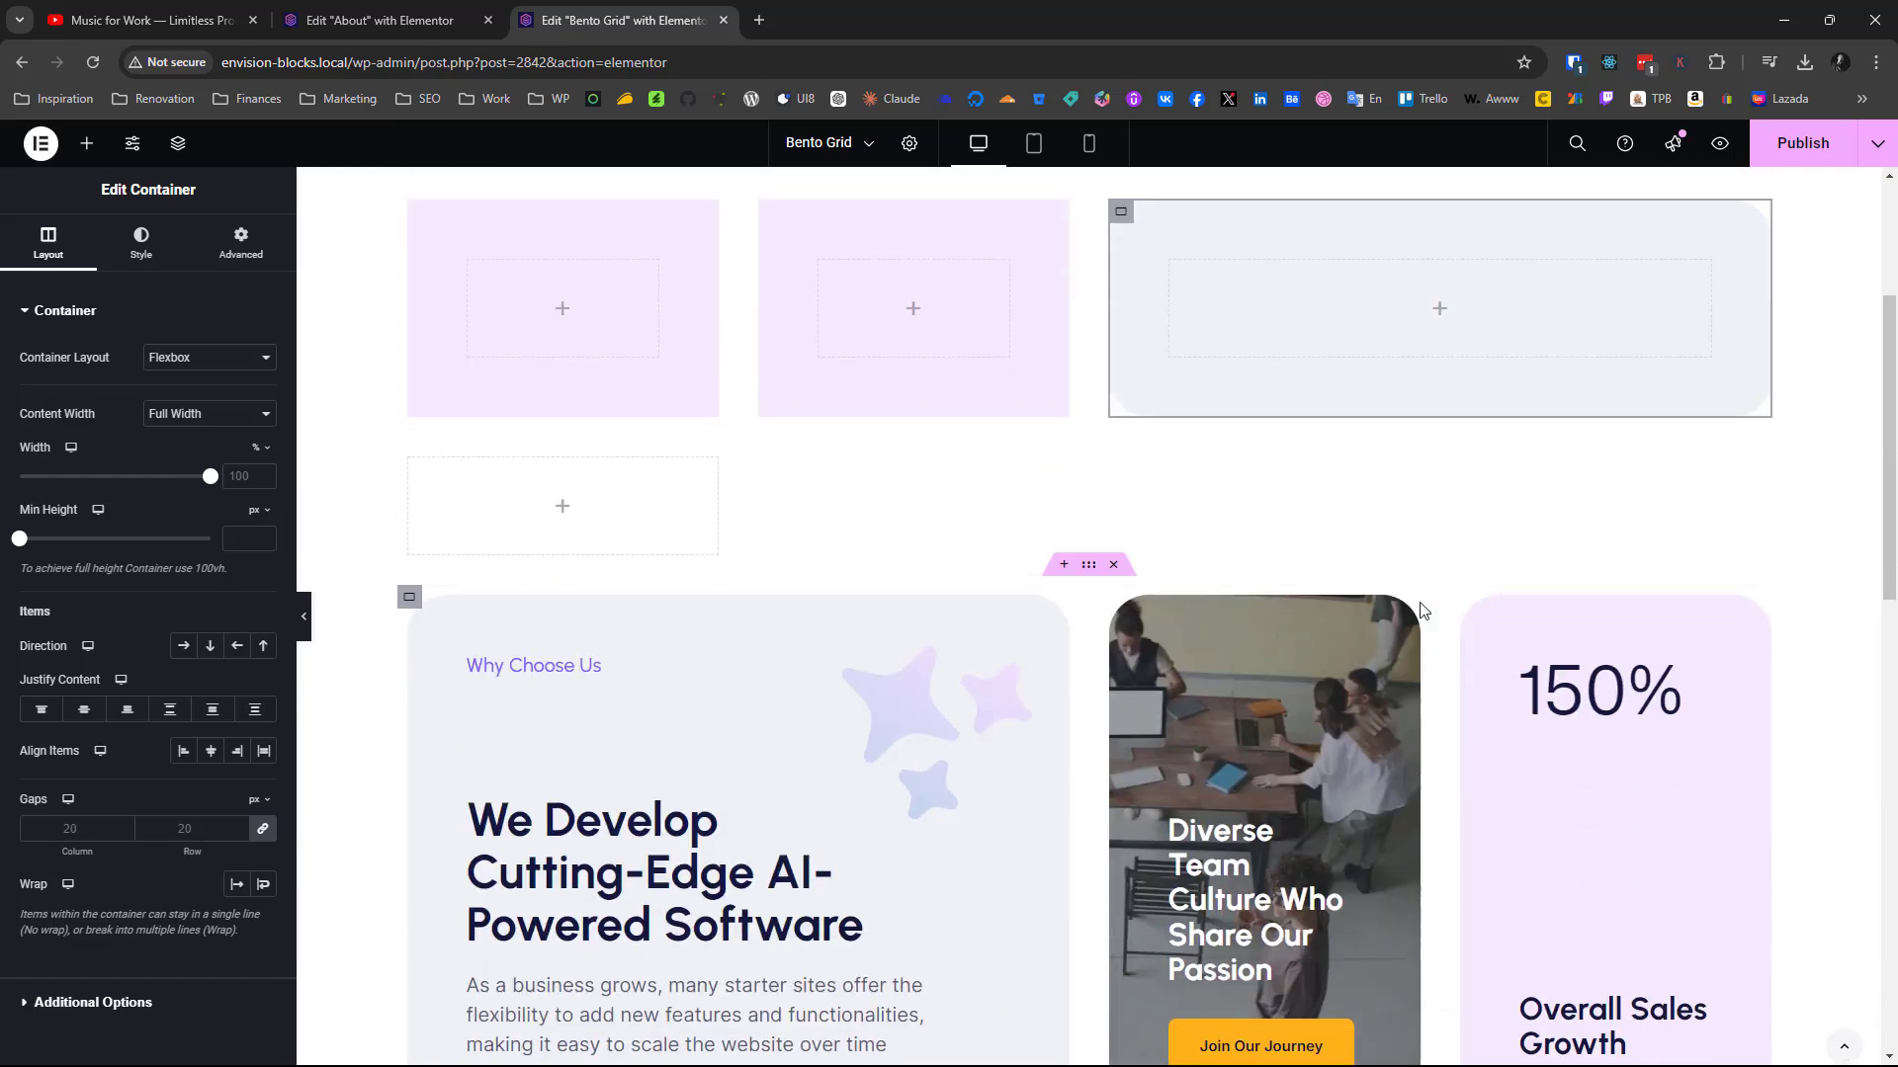
scroll(1423, 611, "up", 5)
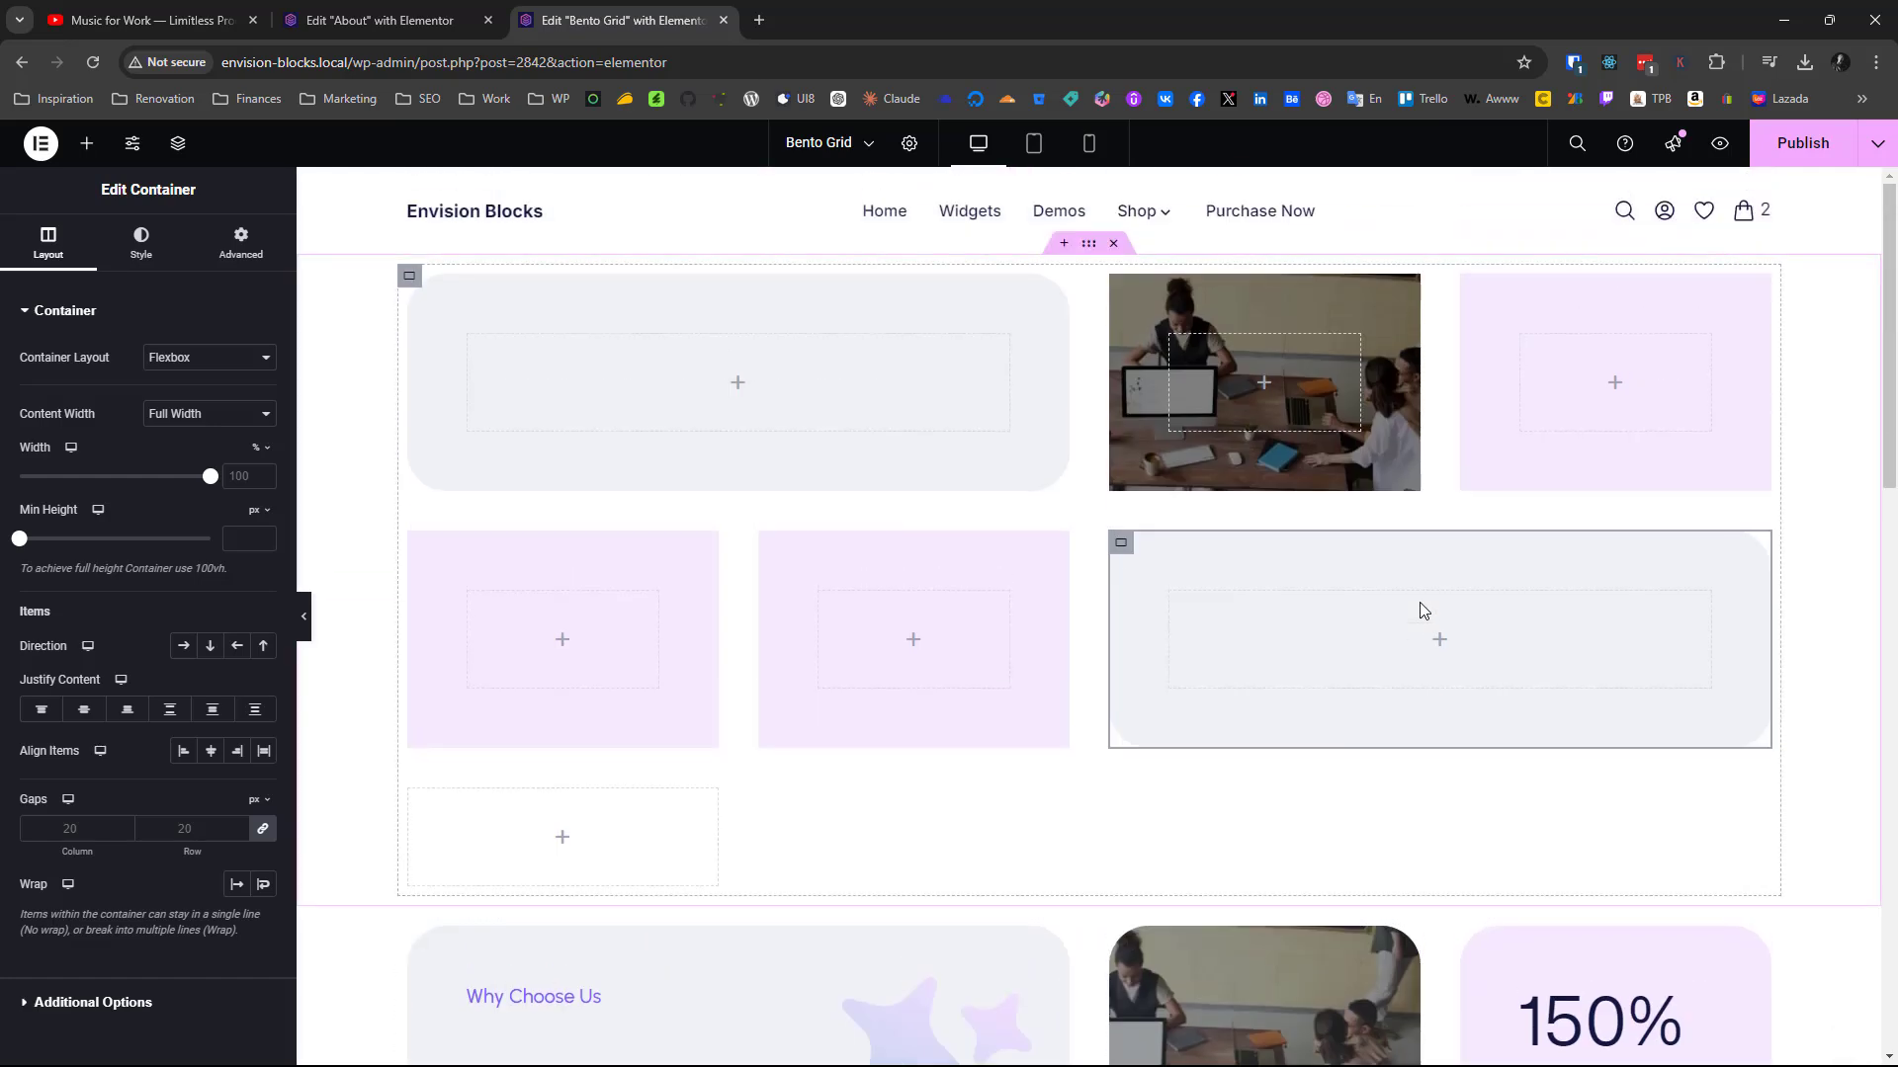
scroll(953, 698, "down", 10)
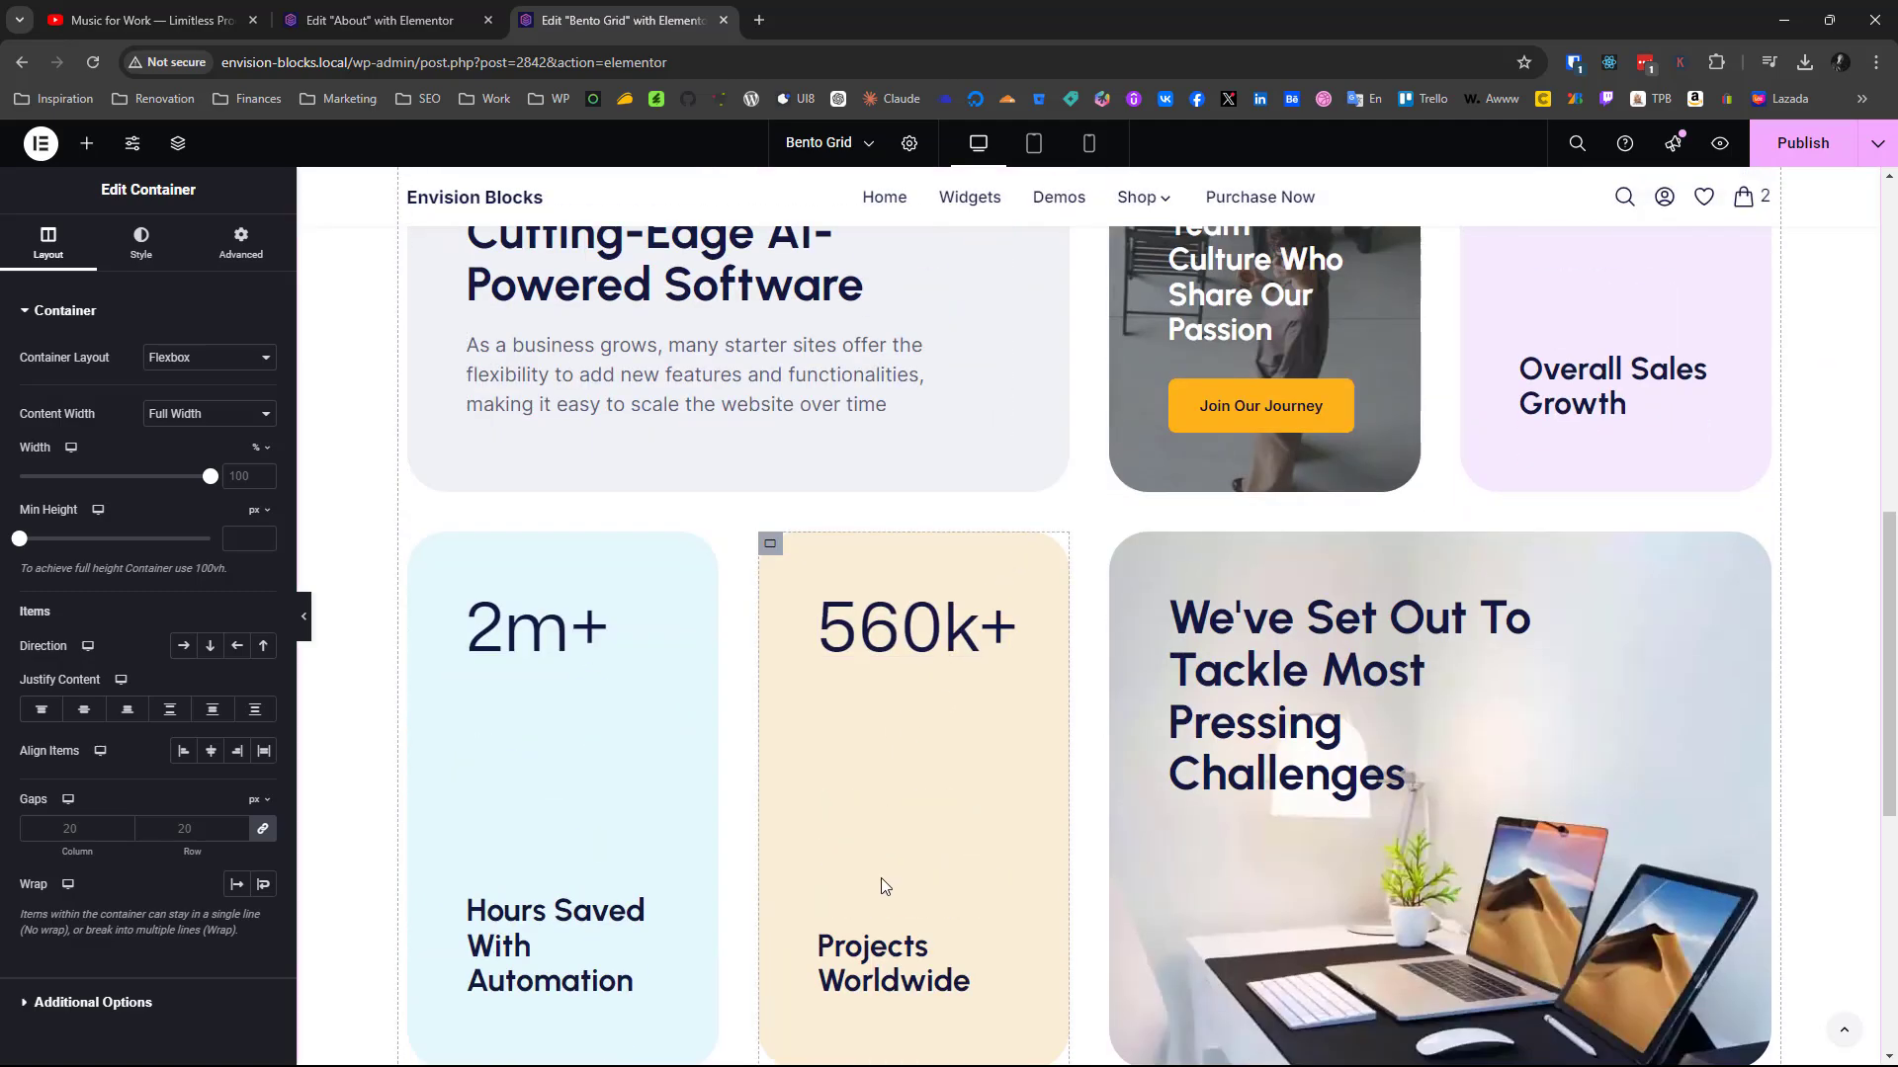
scroll(885, 885, "up", 10)
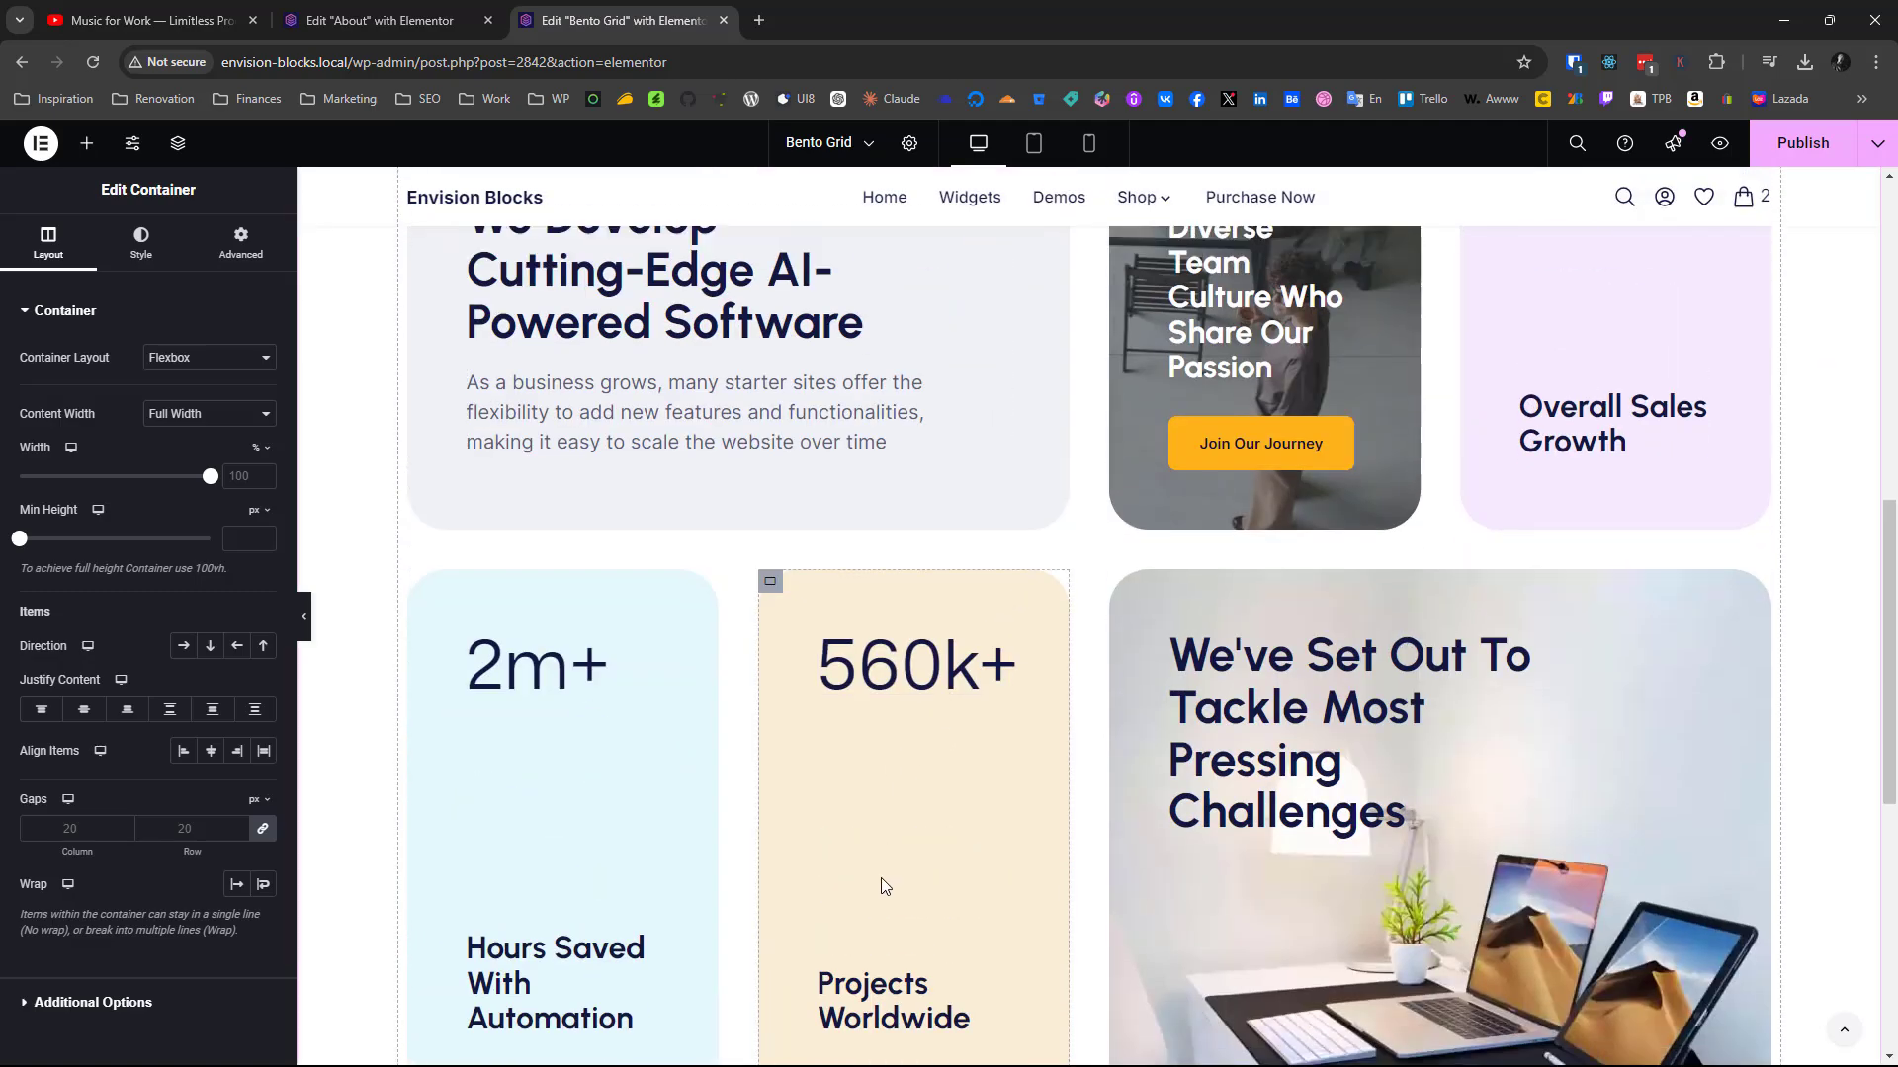
scroll(885, 885, "down", 6)
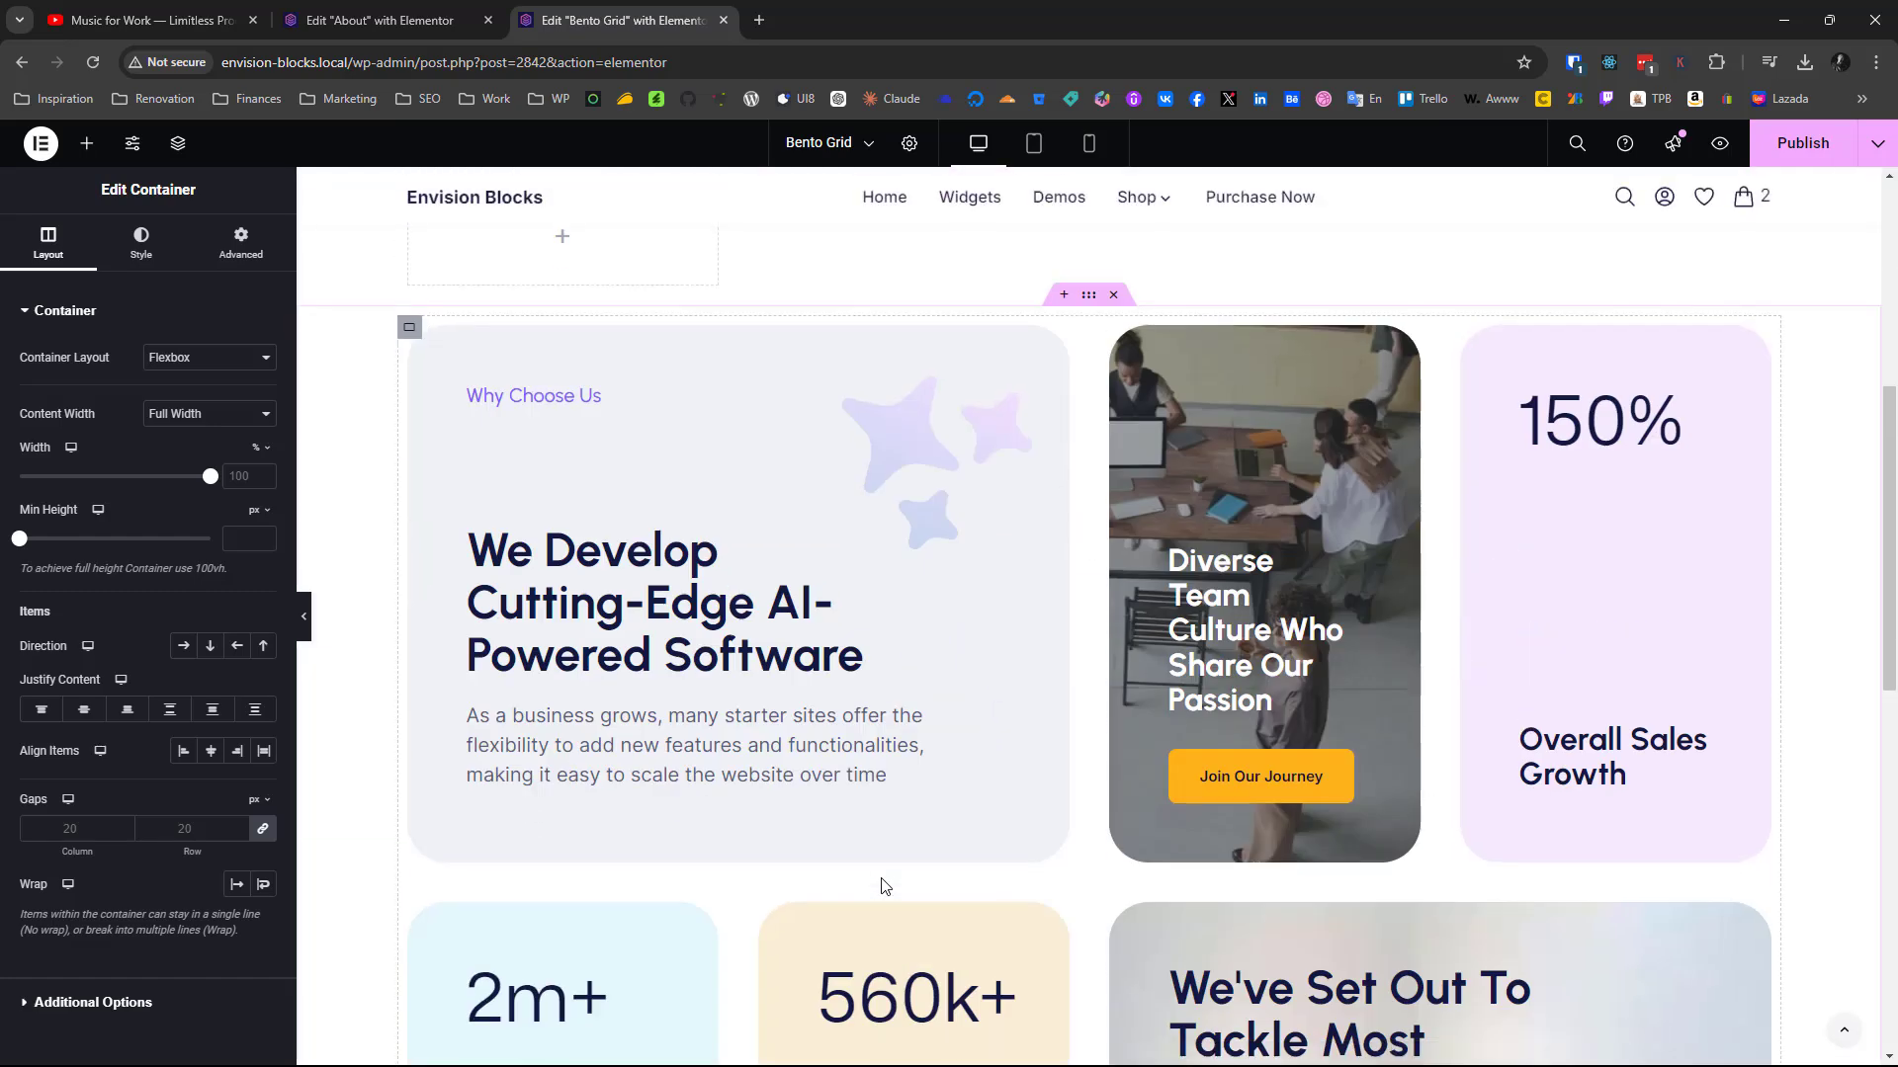
scroll(884, 885, "up", 5)
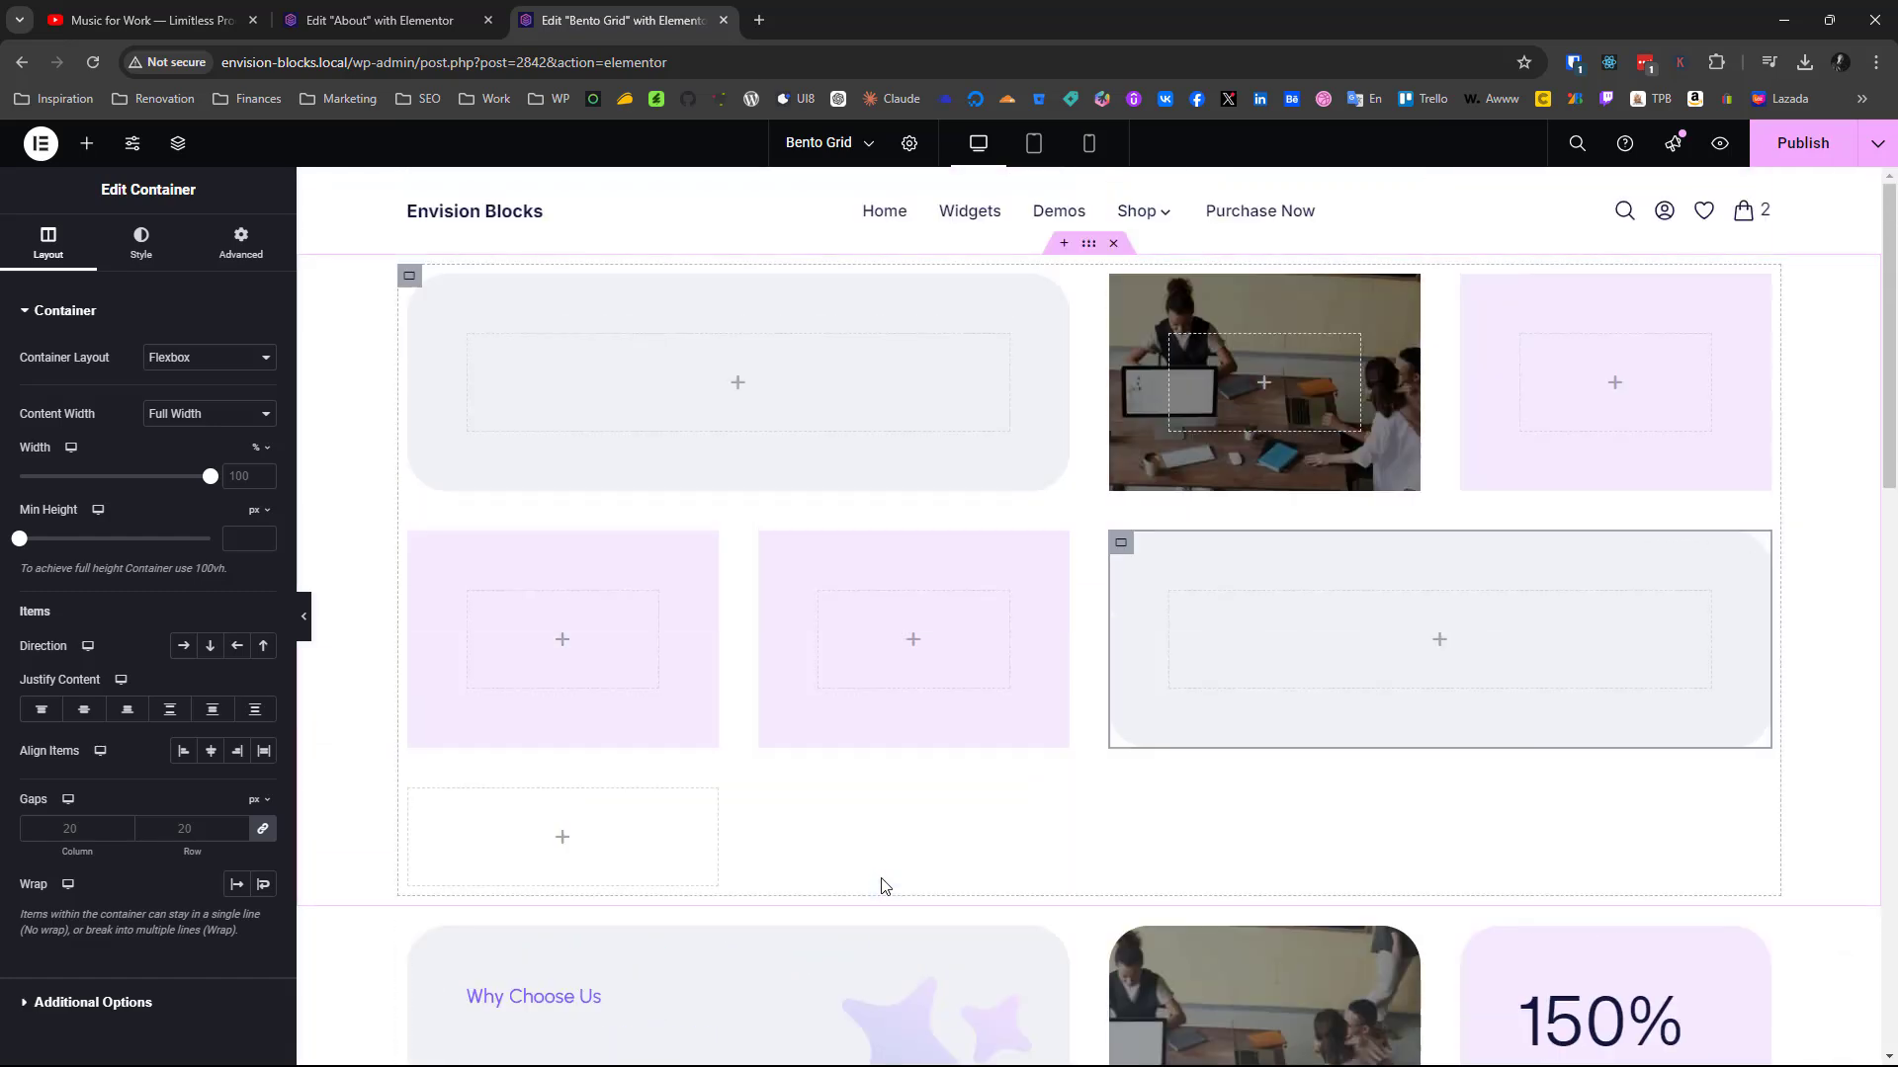
scroll(885, 885, "down", 7)
scroll(882, 882, "up", 2)
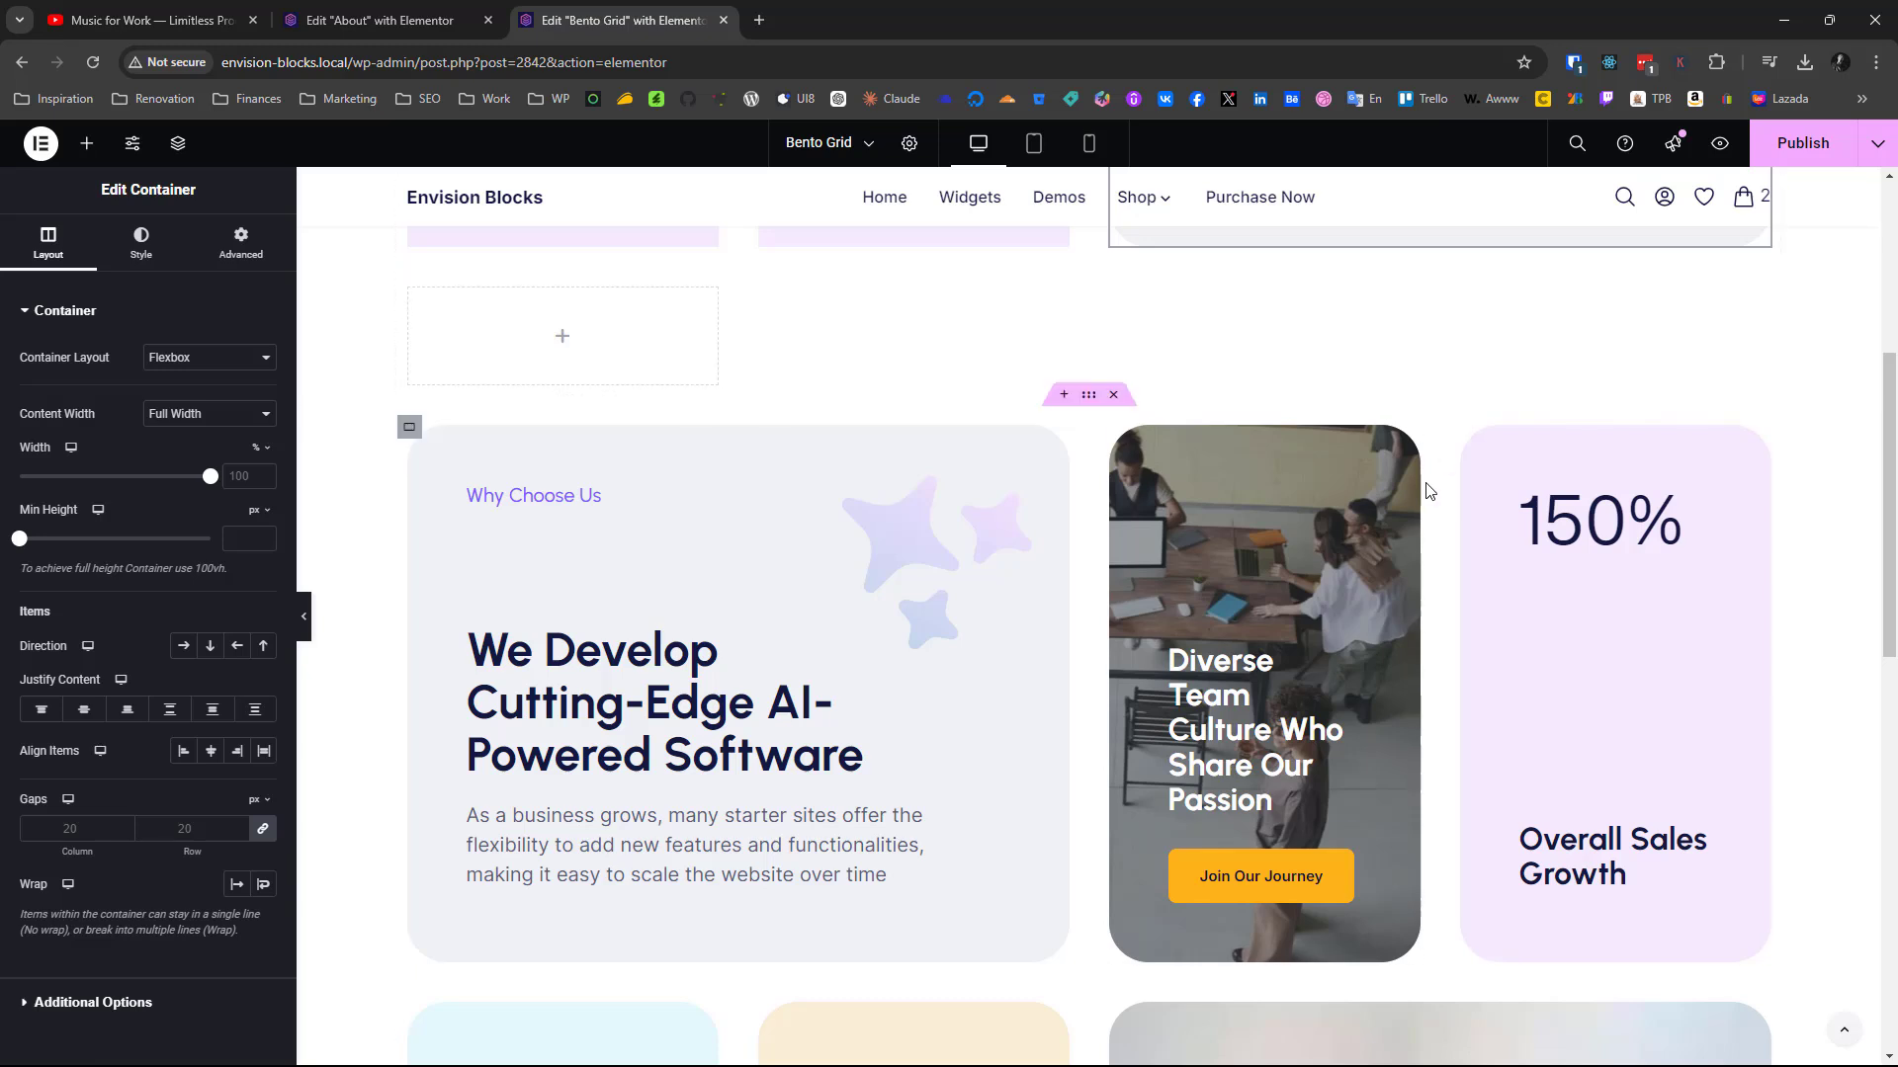
Try pasting the finished 150% card's style onto the new grid's third container, and undo the paste
right_click(1479, 452)
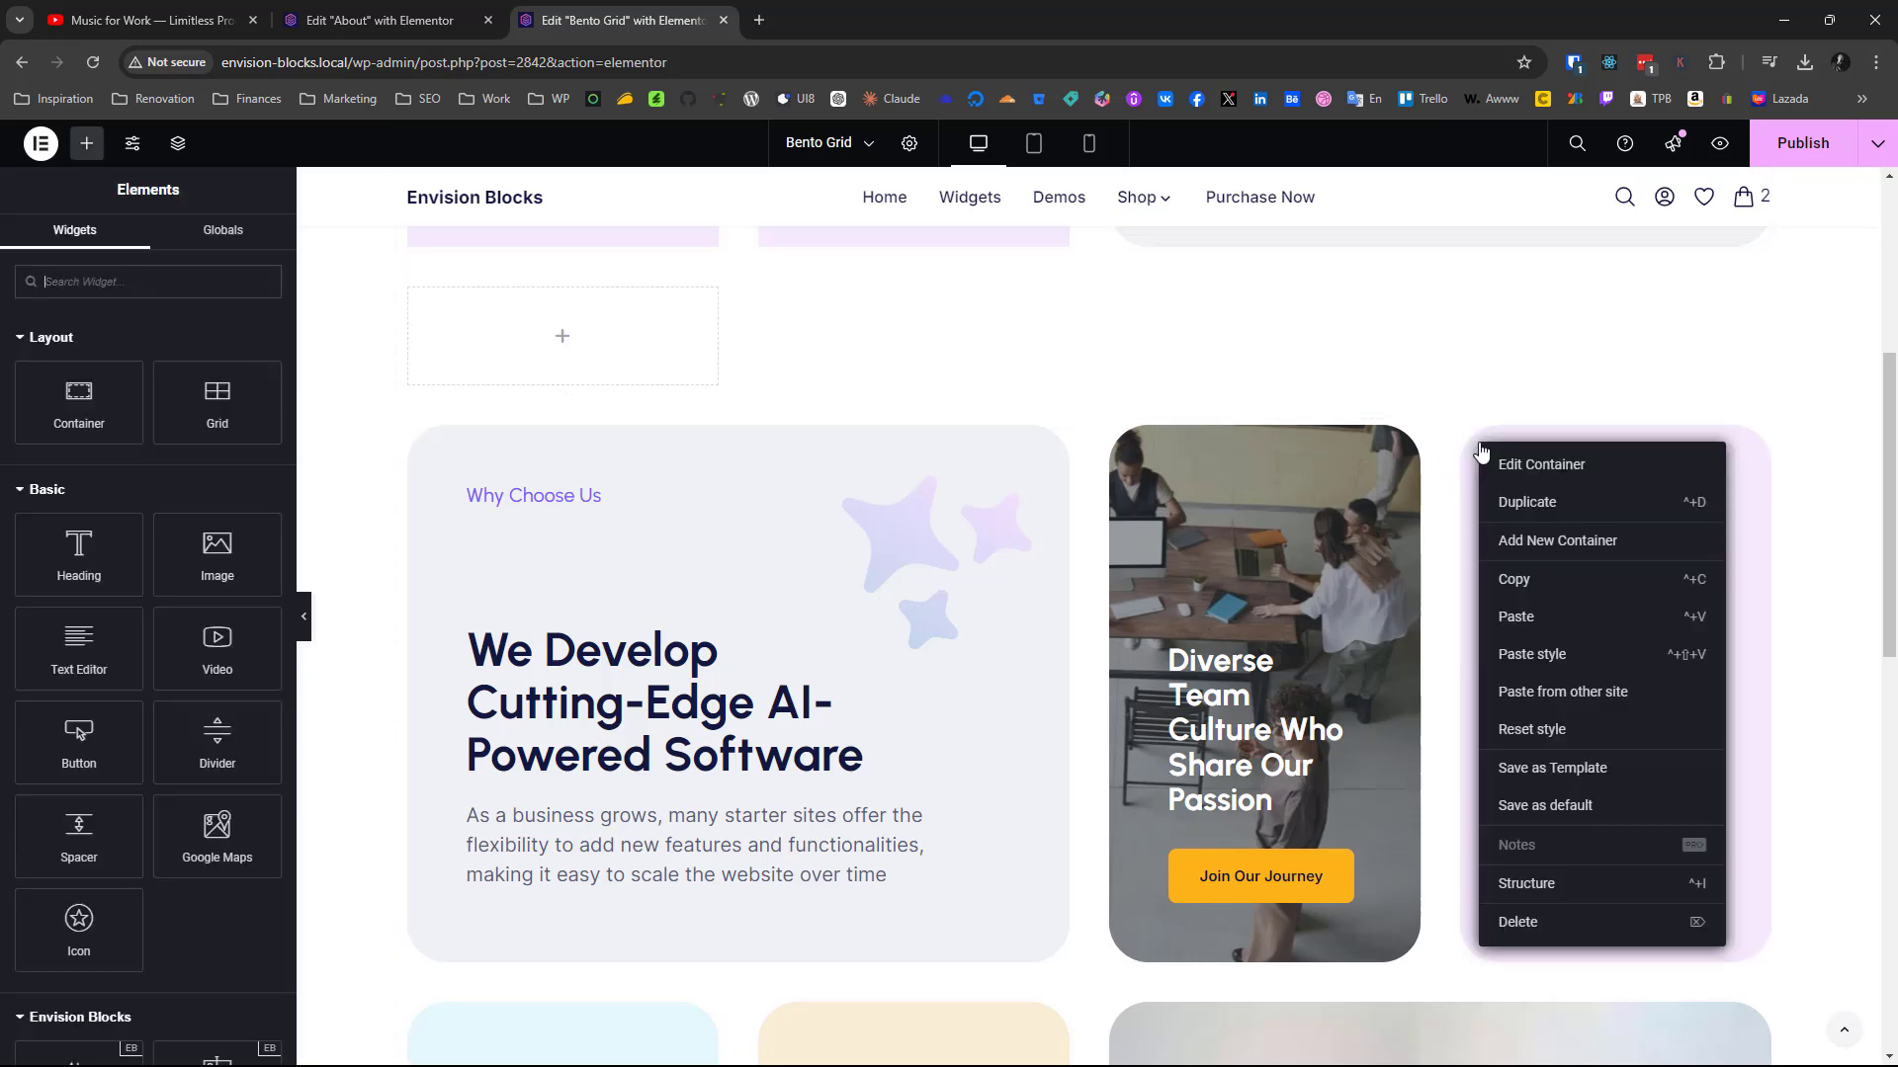
left_click(1549, 579)
scroll(1550, 593, "up", 5)
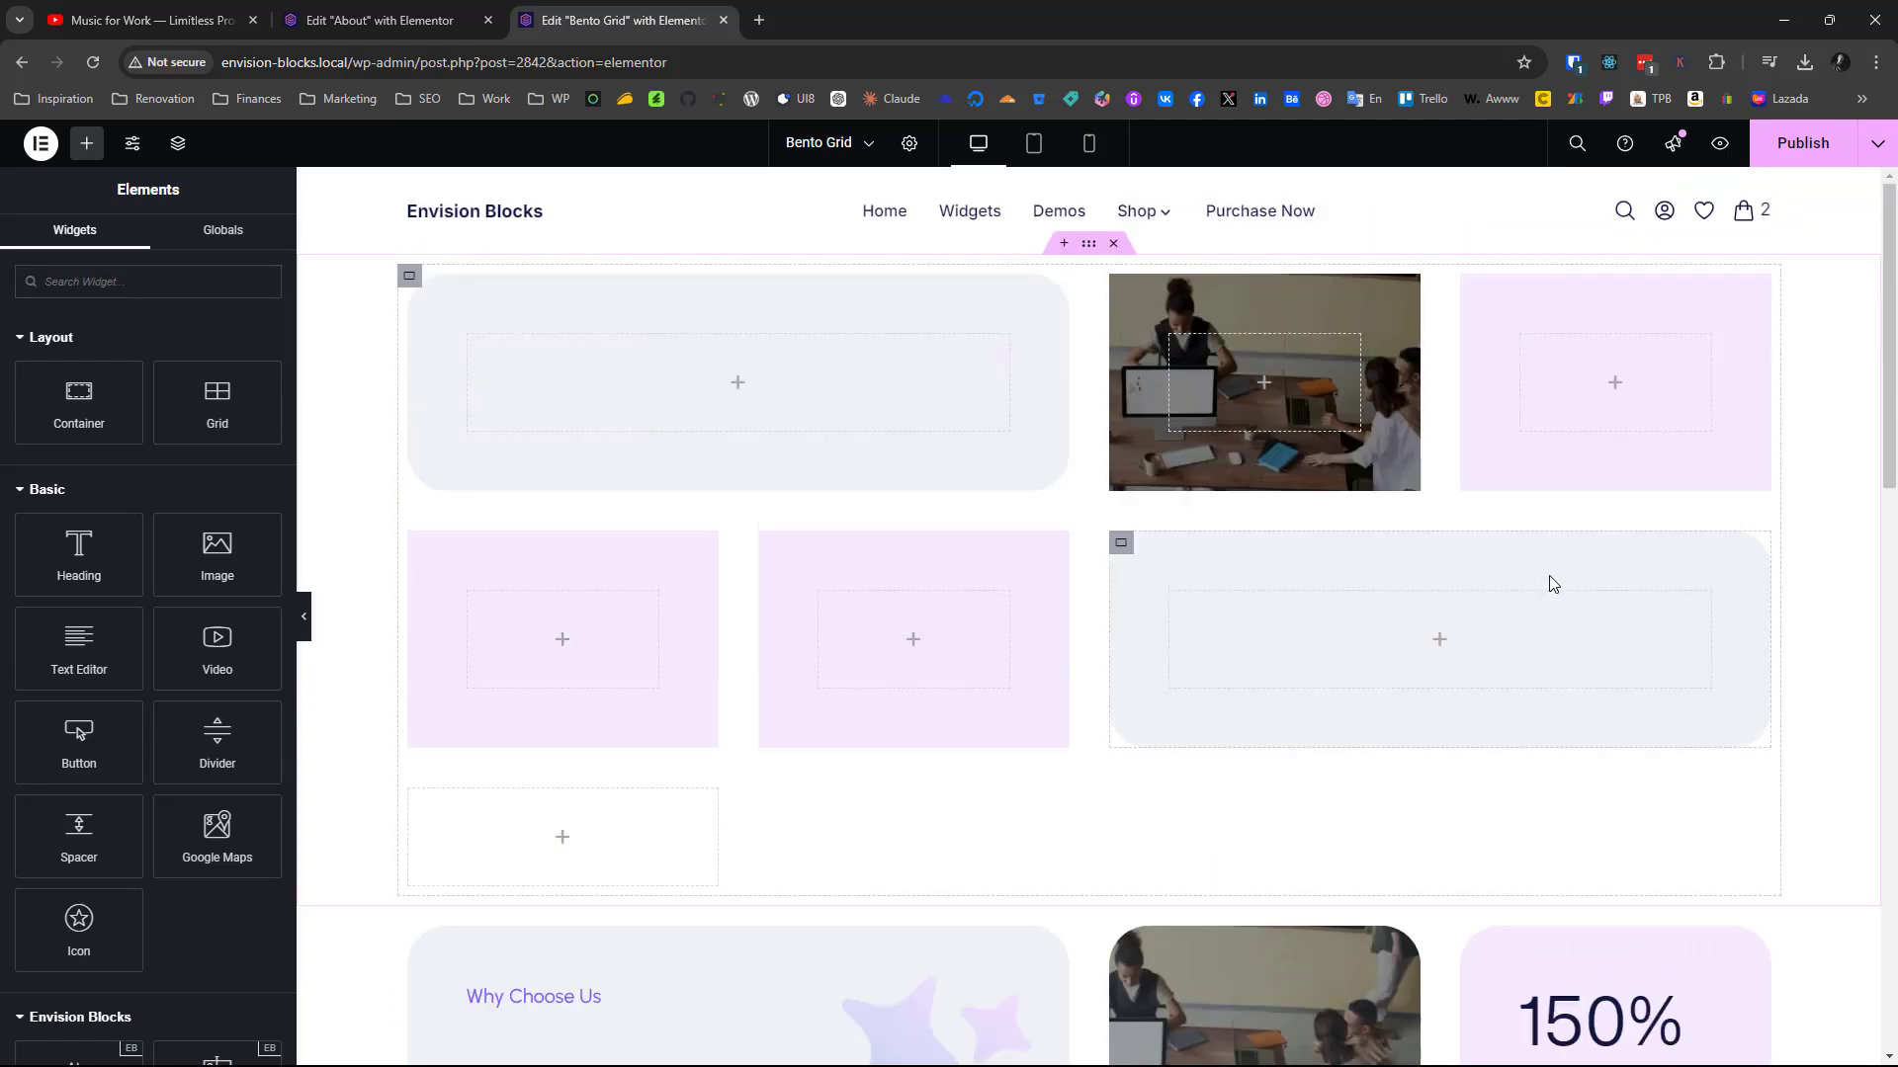
right_click(1471, 288)
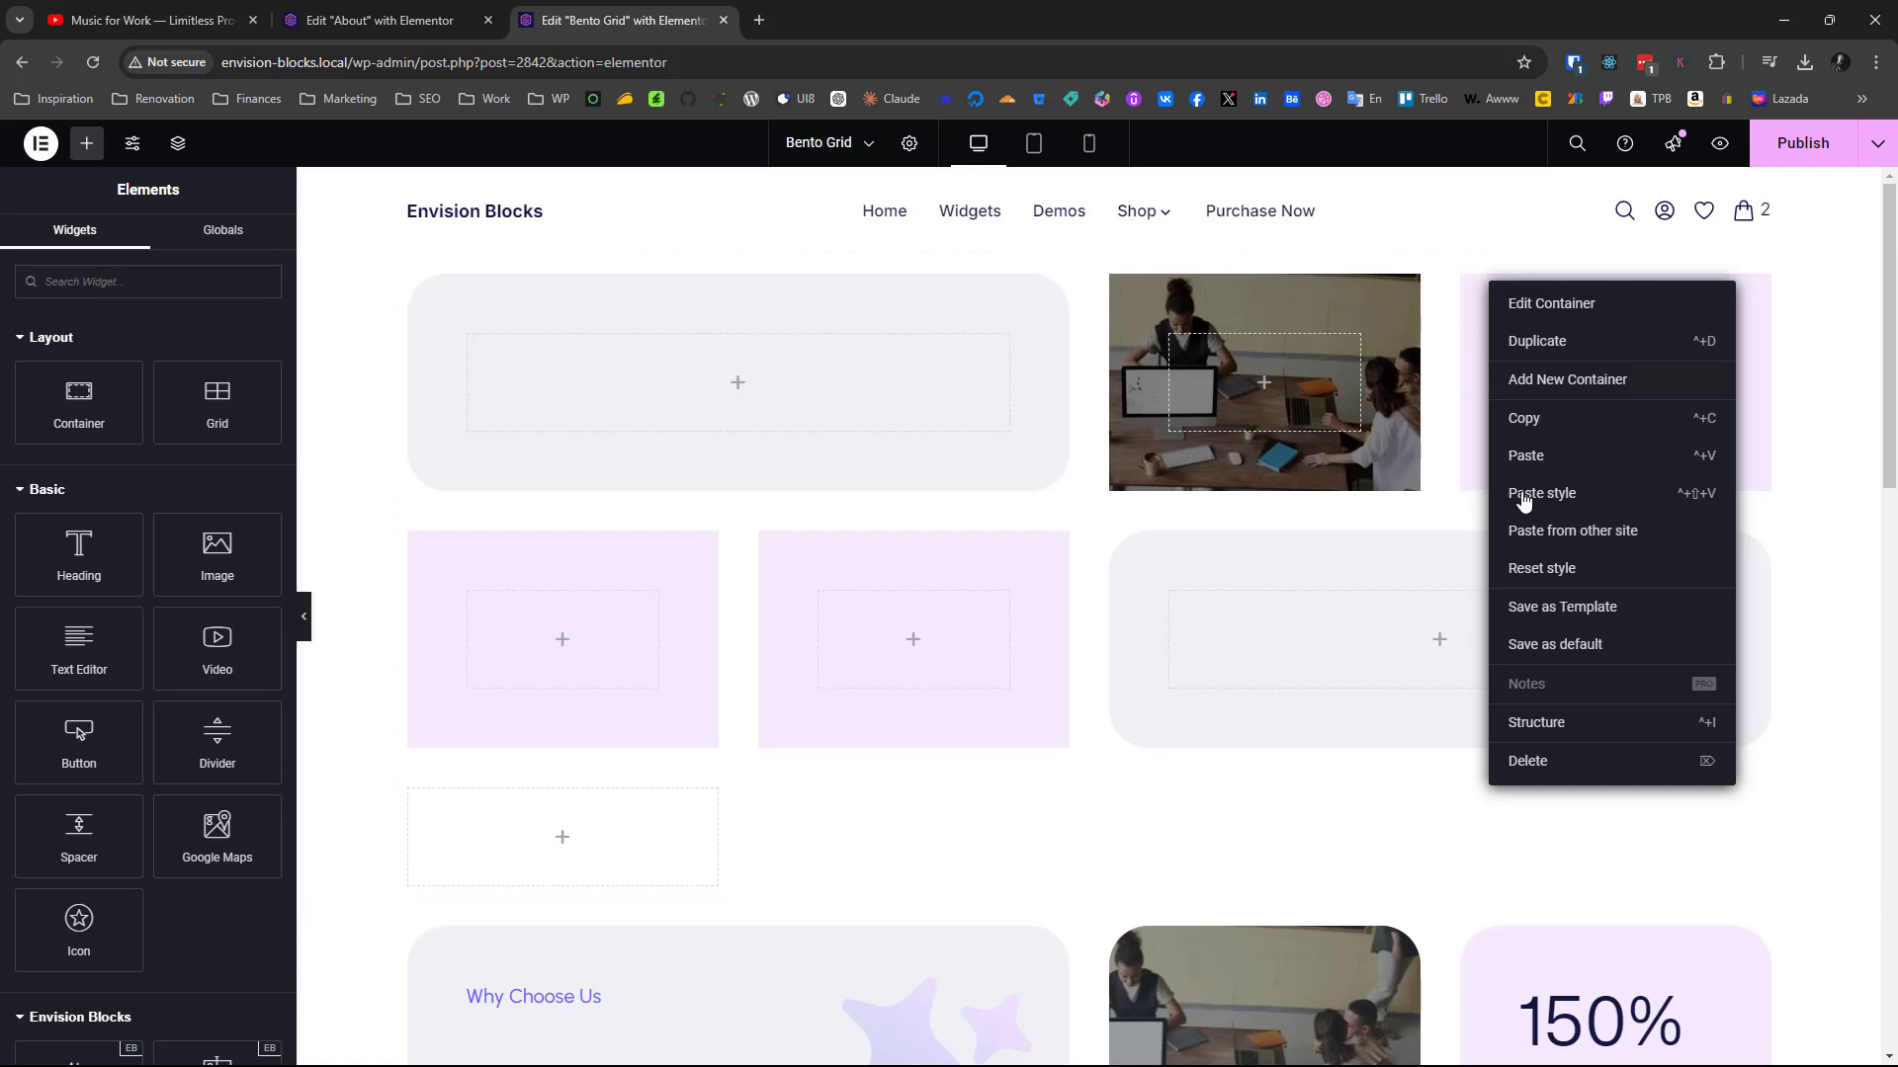
left_click(1568, 508)
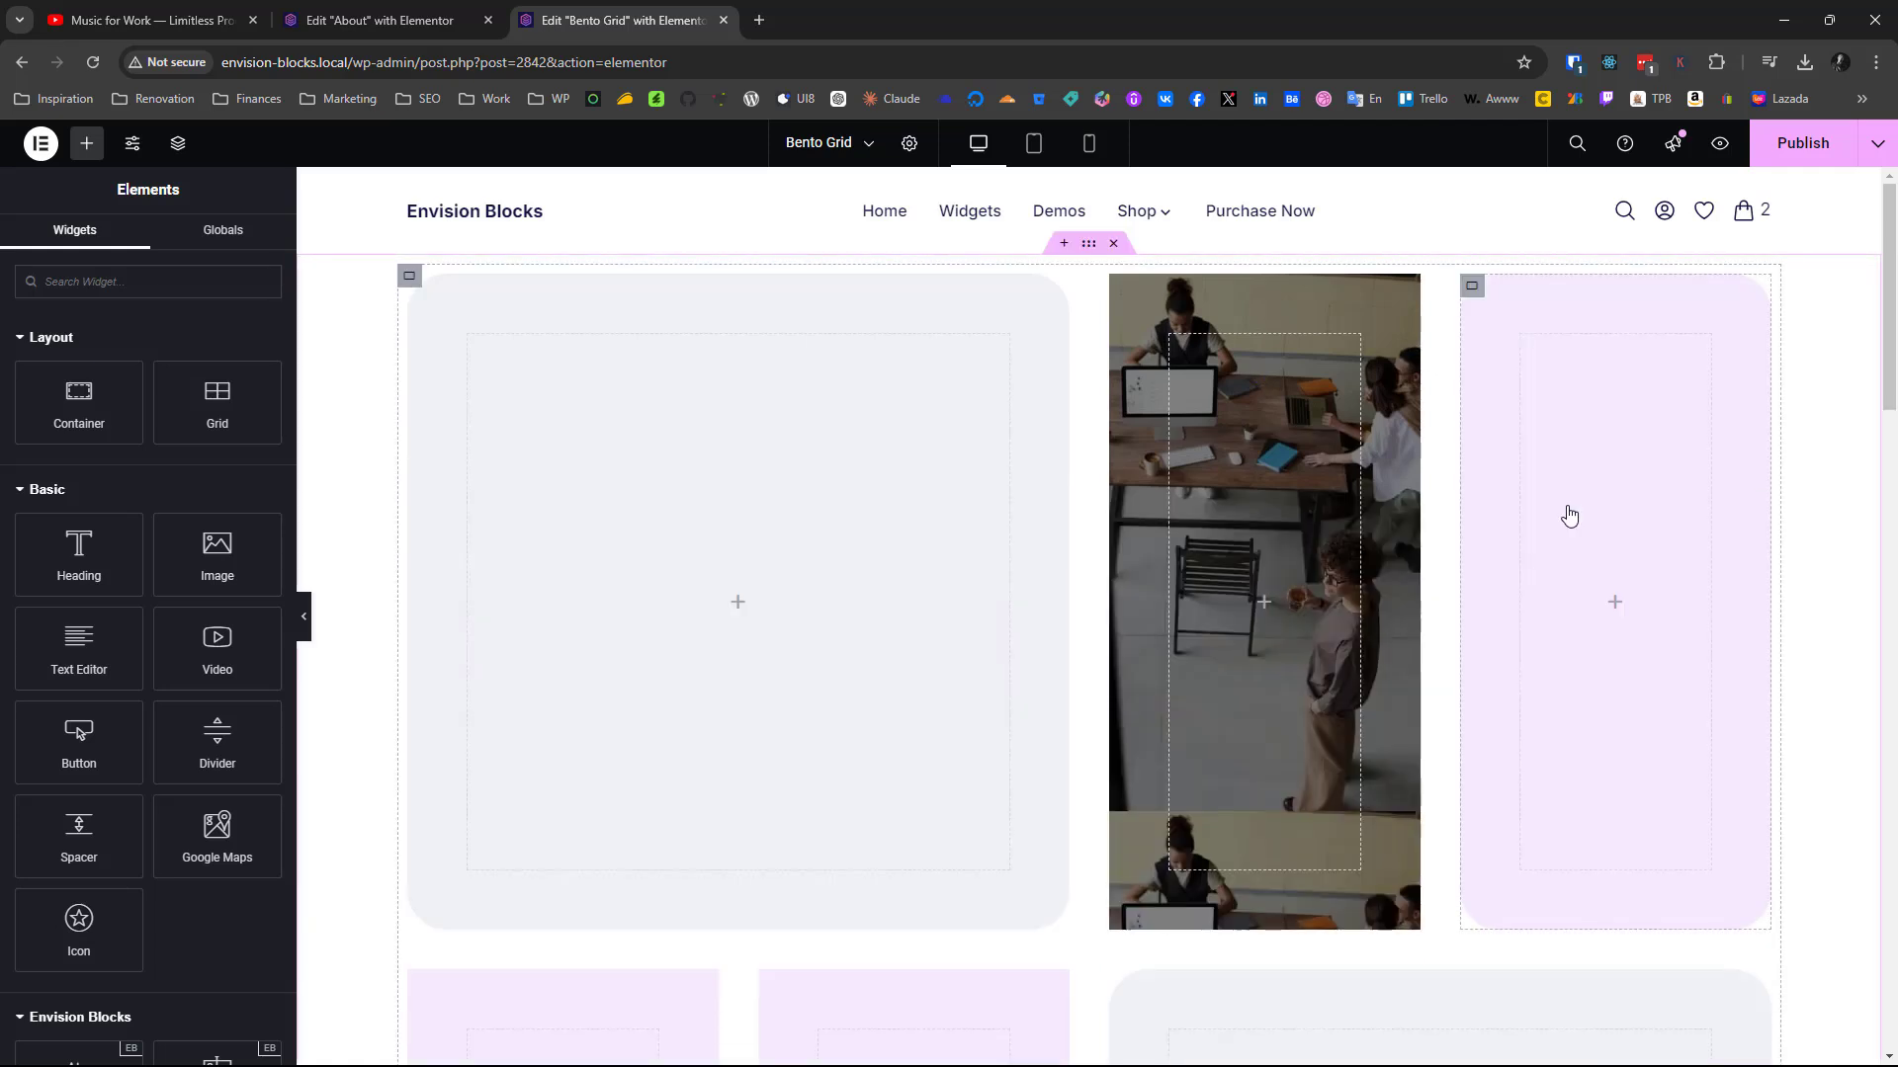
key("ctrl+z")
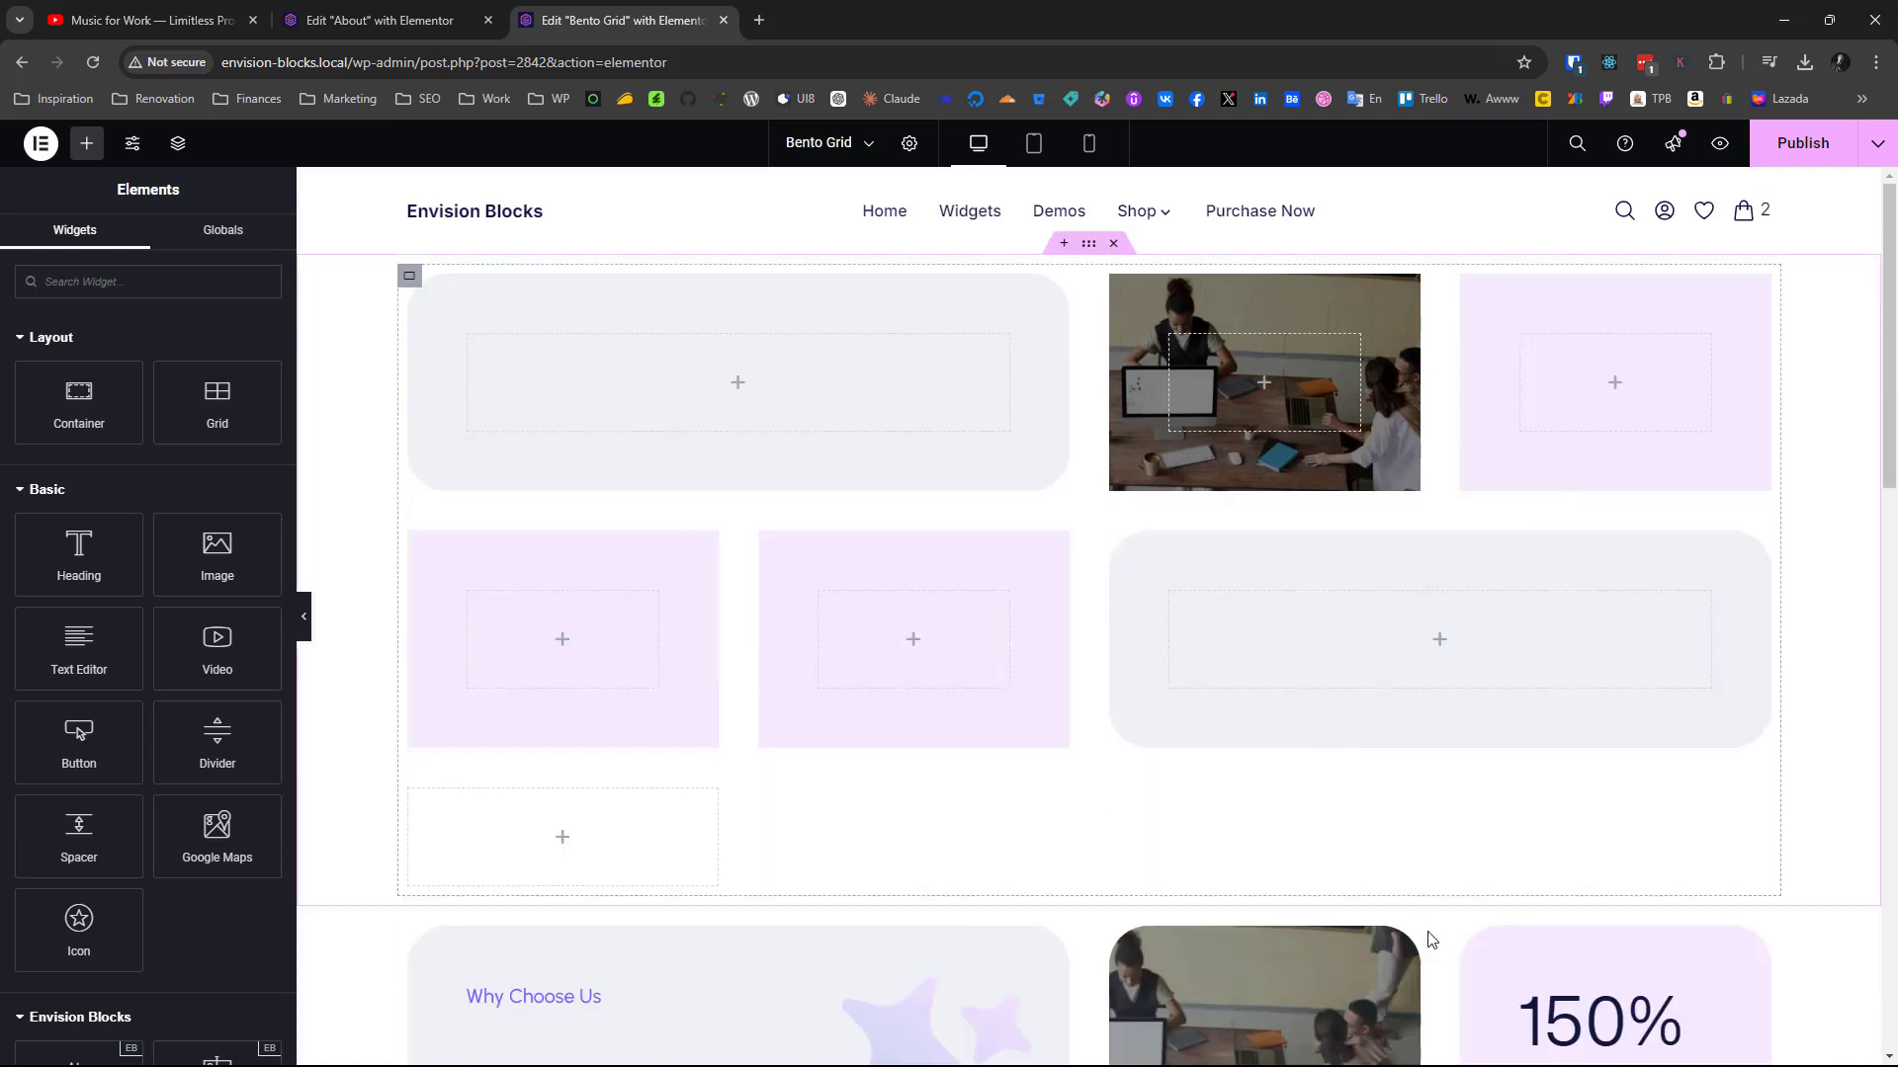
Copy the finished 150% card and paste its style onto the new grid's third container
scroll(1470, 933, "down", 2)
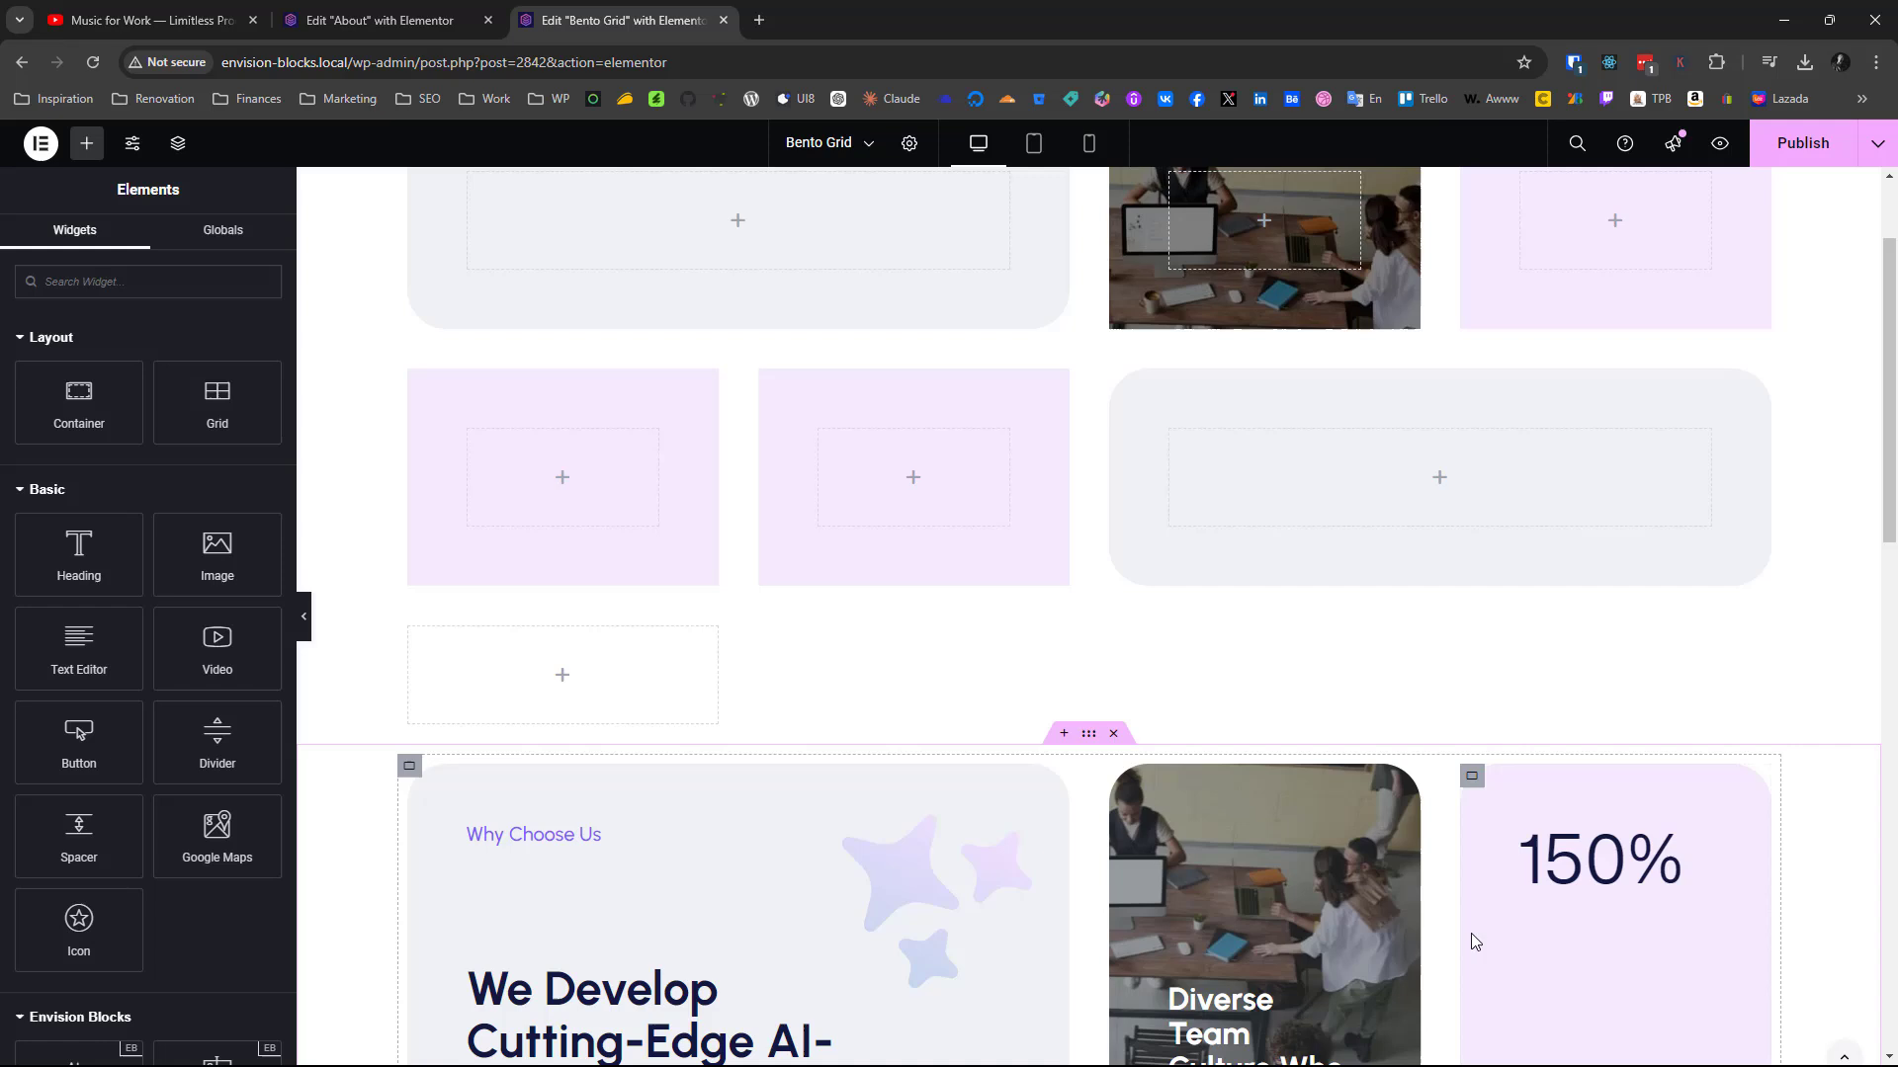
right_click(1473, 783)
left_click(1511, 699)
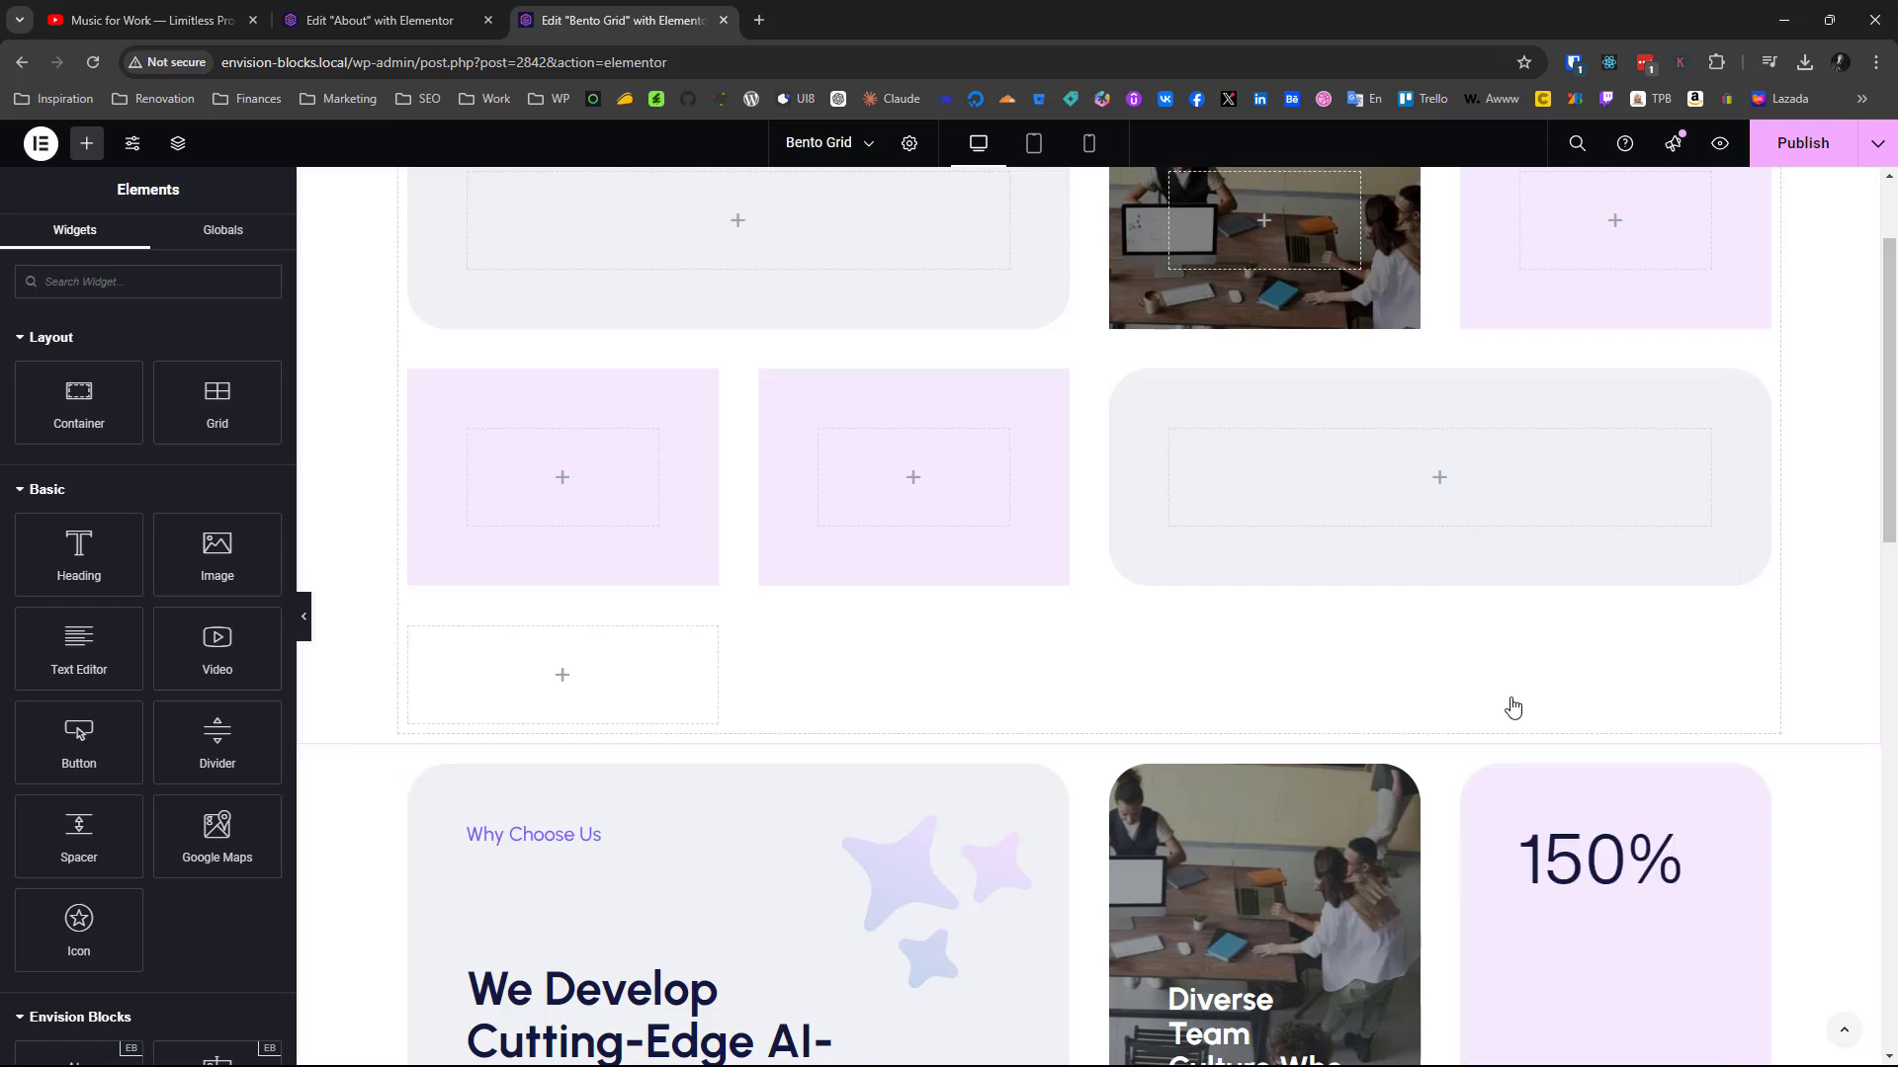
scroll(1527, 642, "up", 2)
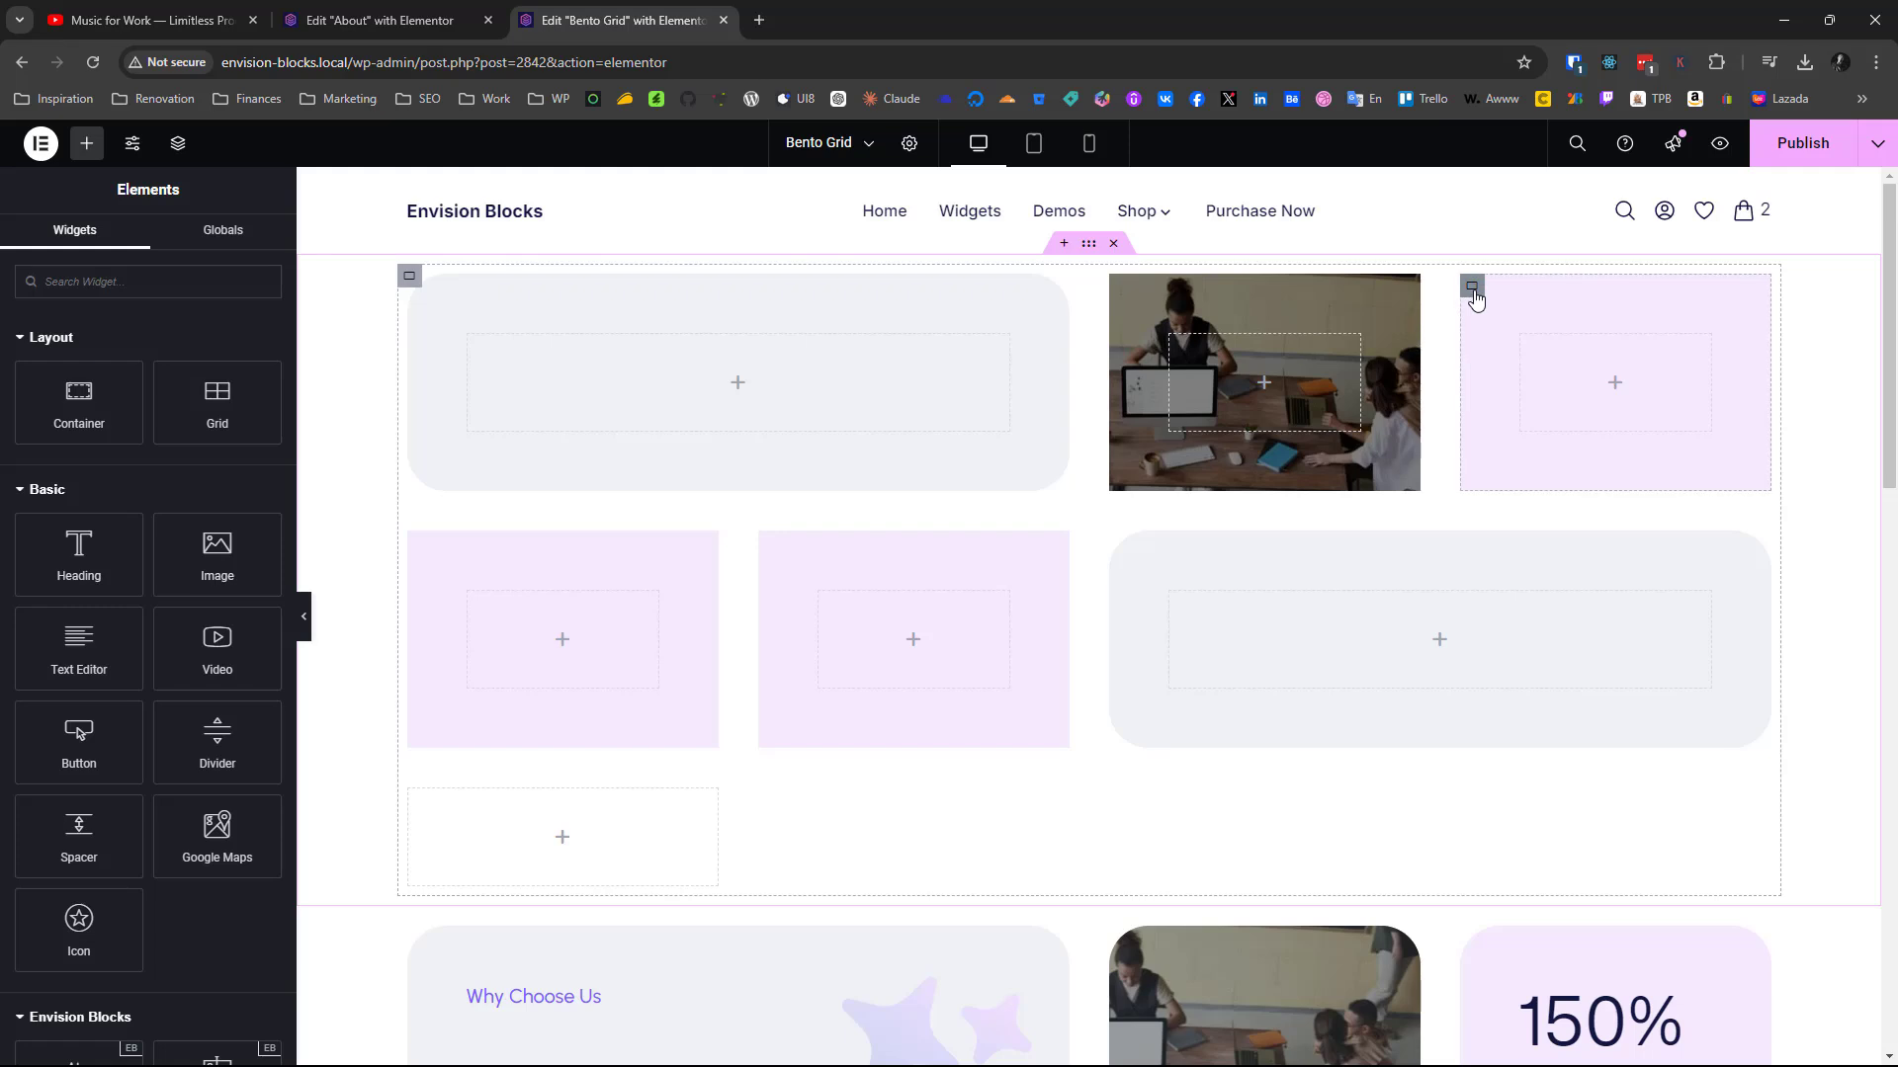
right_click(1473, 287)
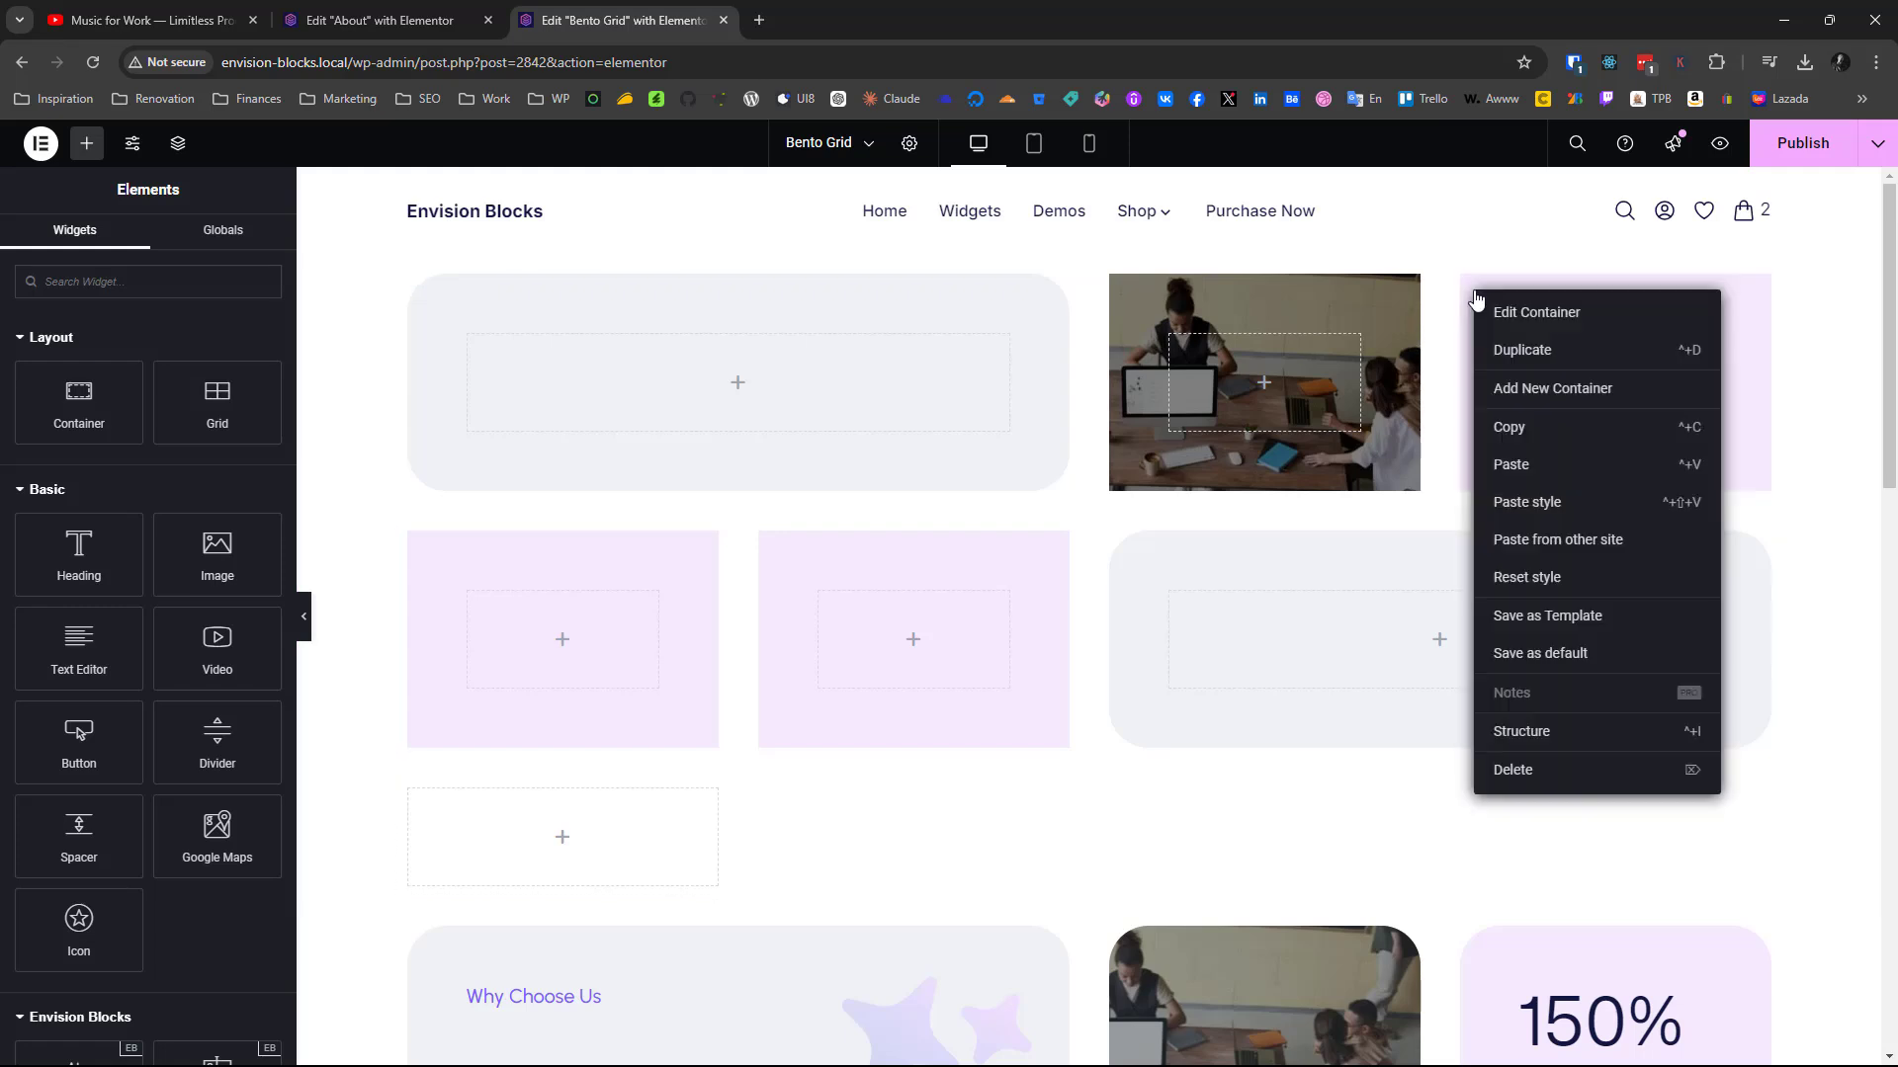
left_click(1528, 504)
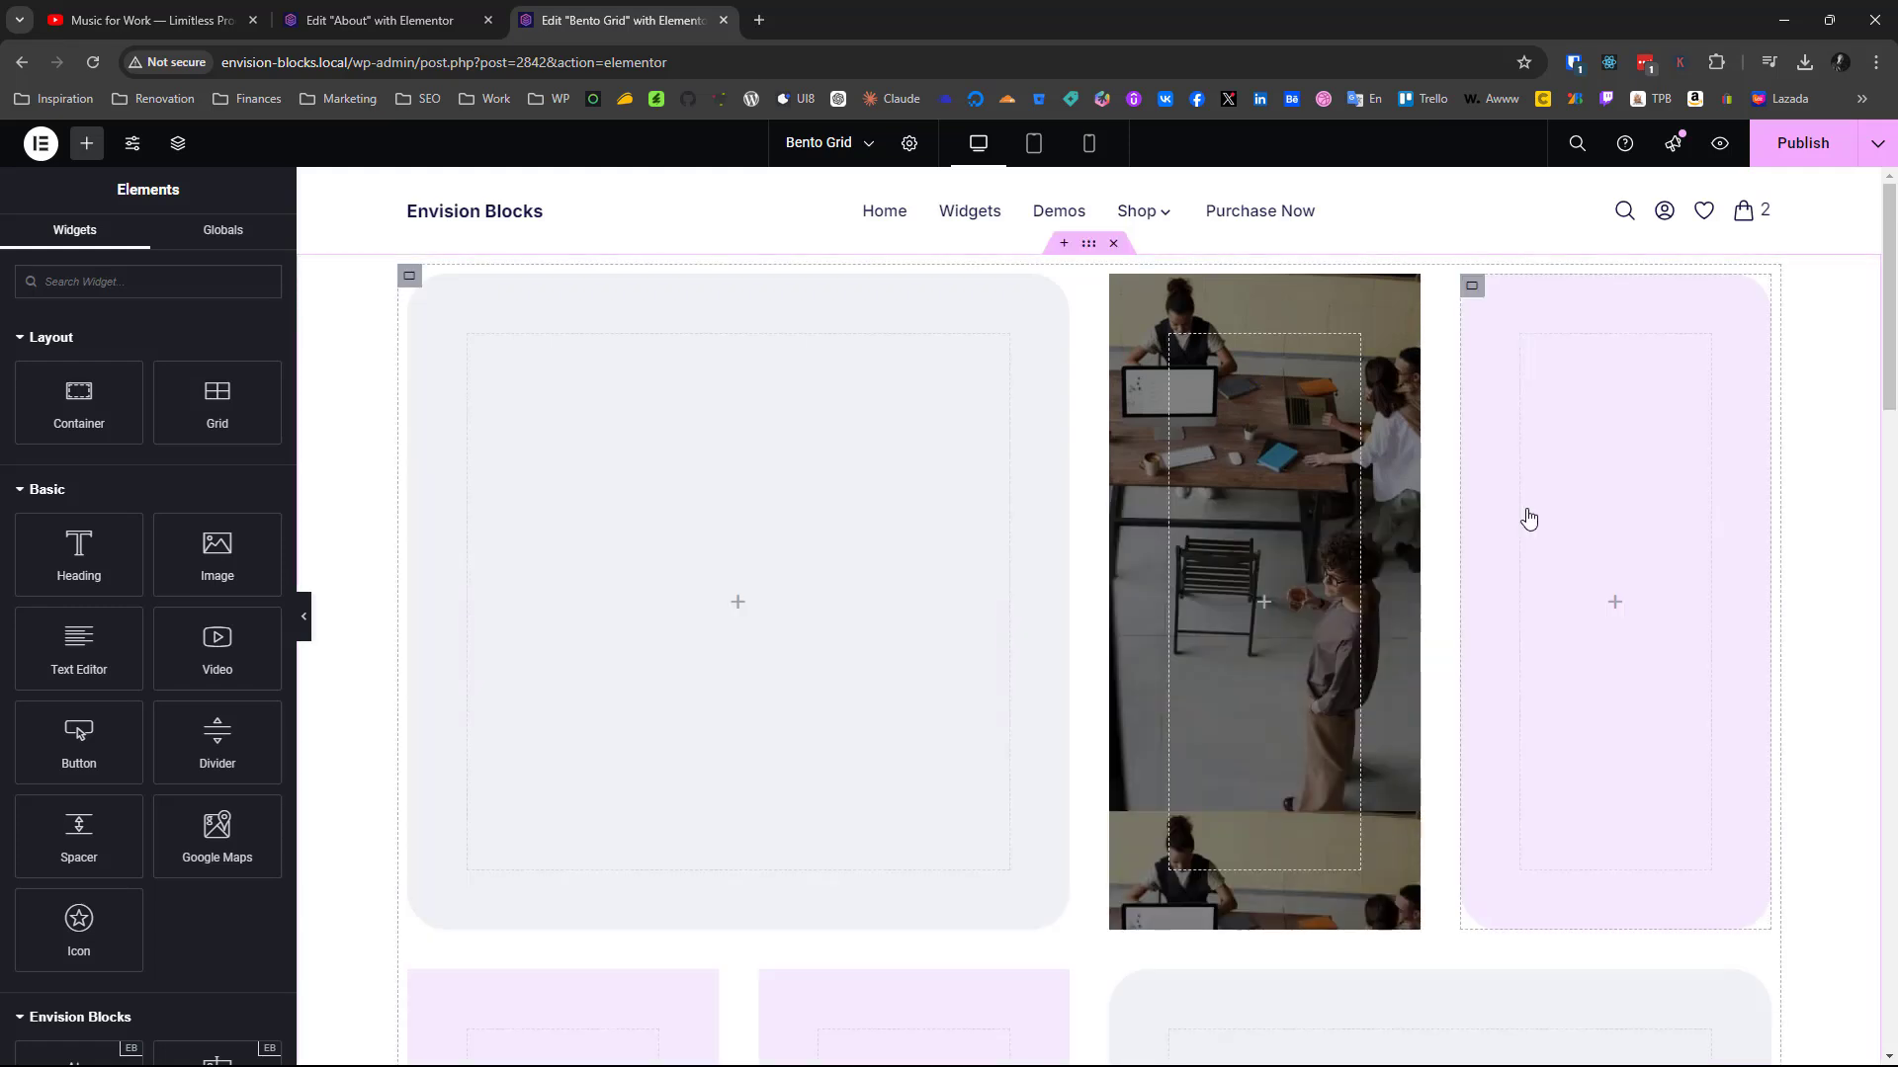
Check the third container's advanced and layout settings, including its minimum height and content justification
scroll(1528, 518, "down", 12)
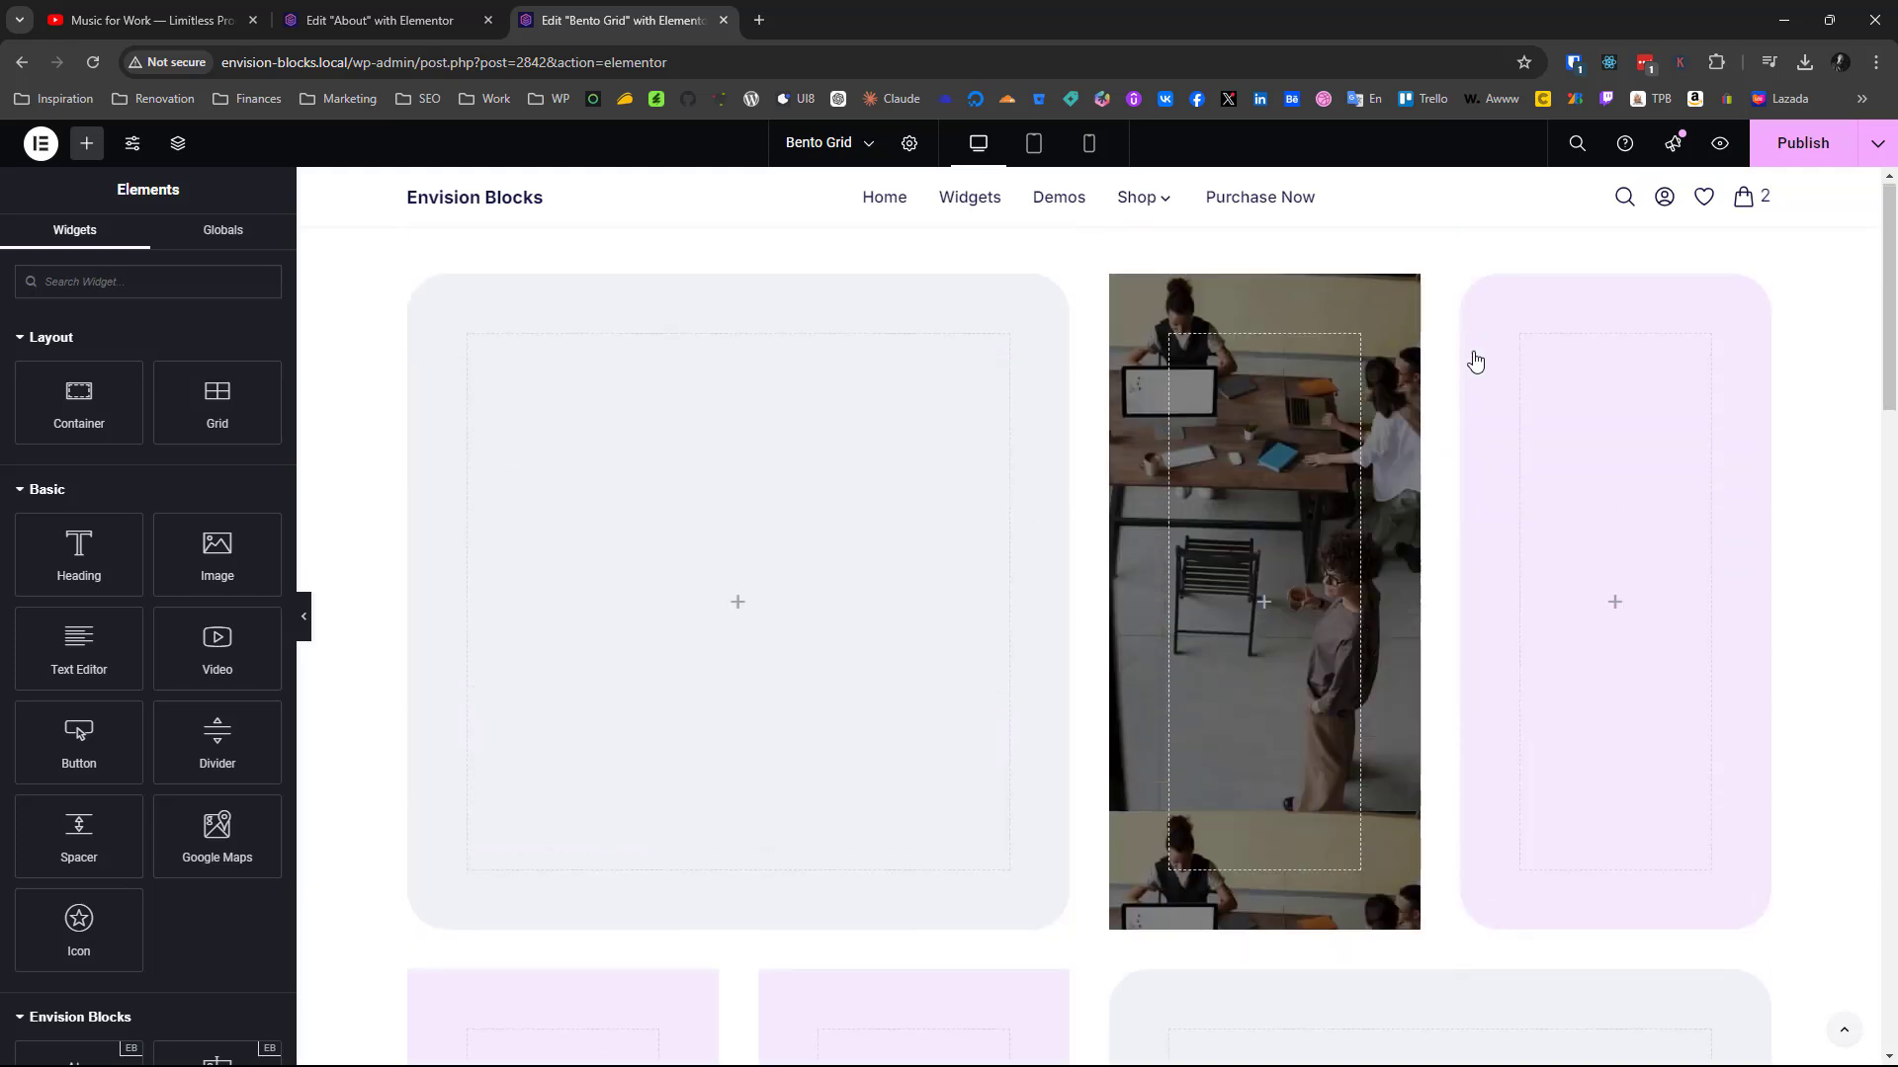
left_click(1476, 329)
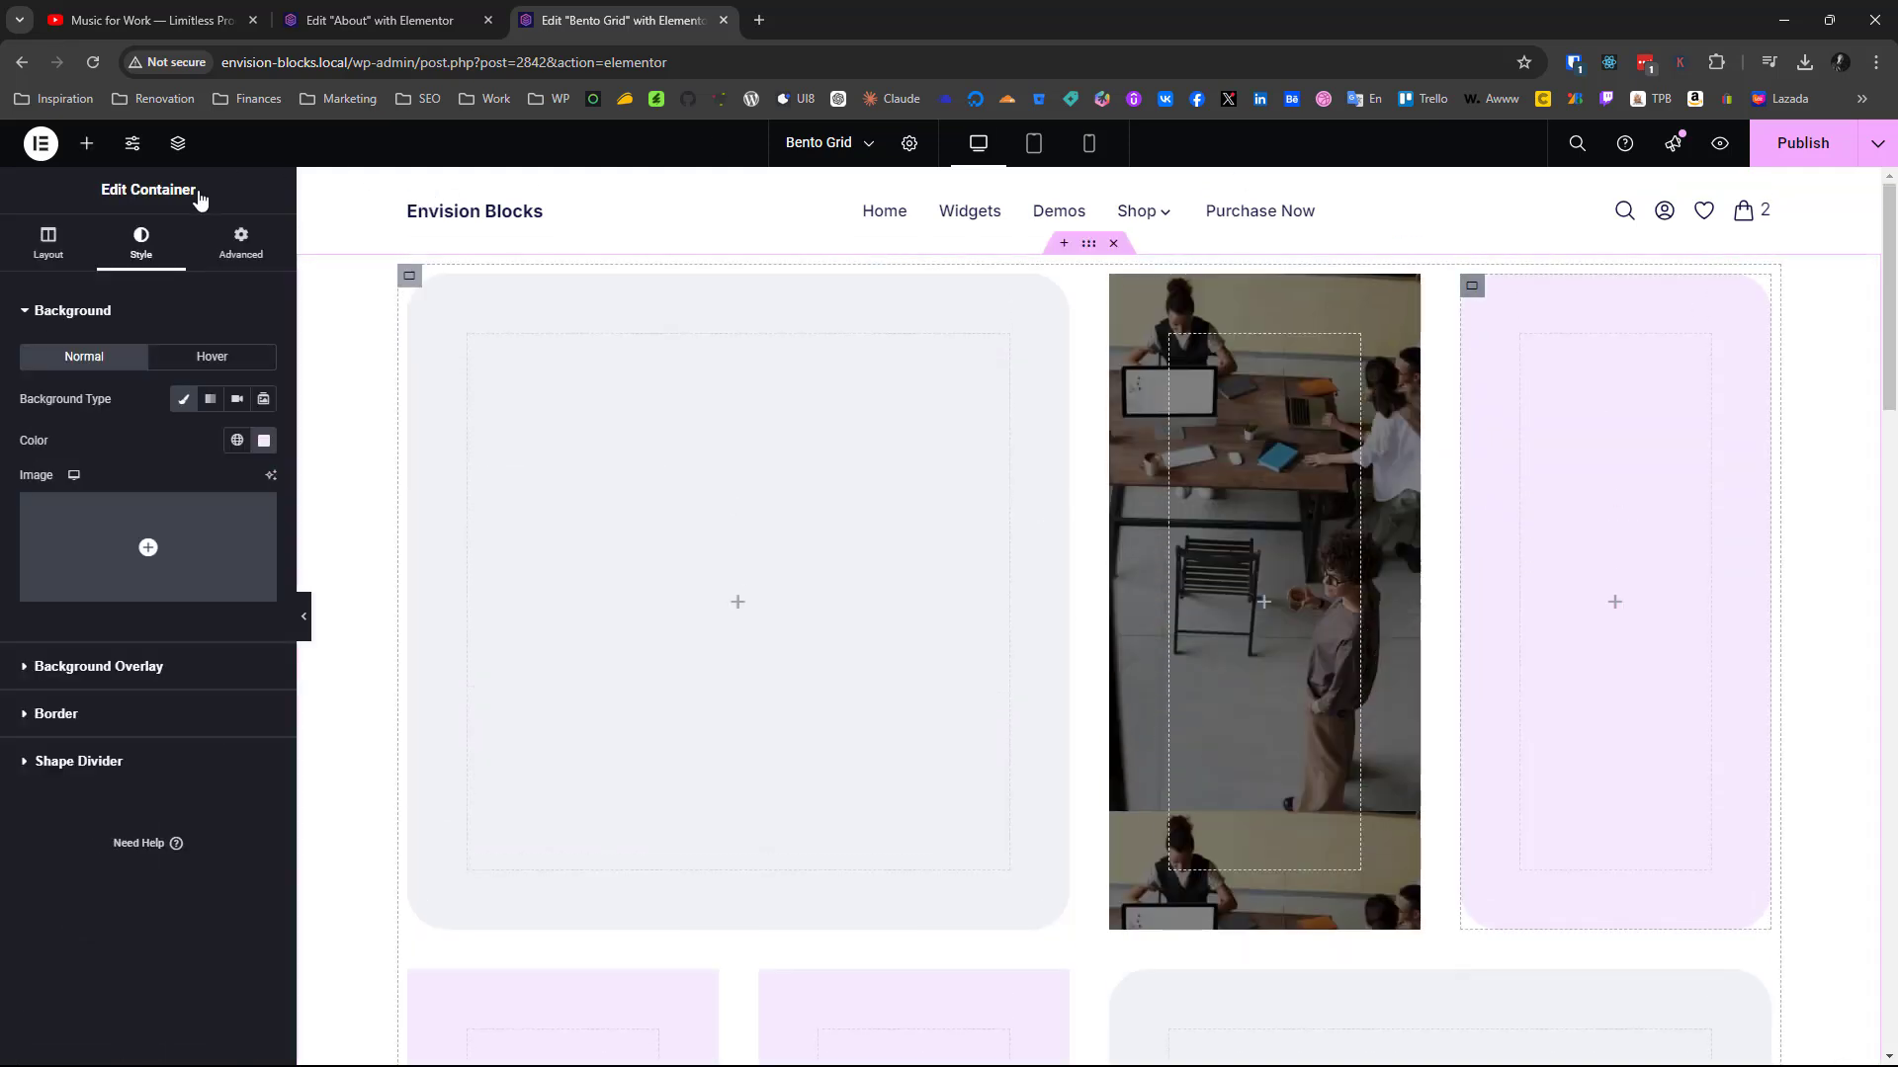
left_click(47, 238)
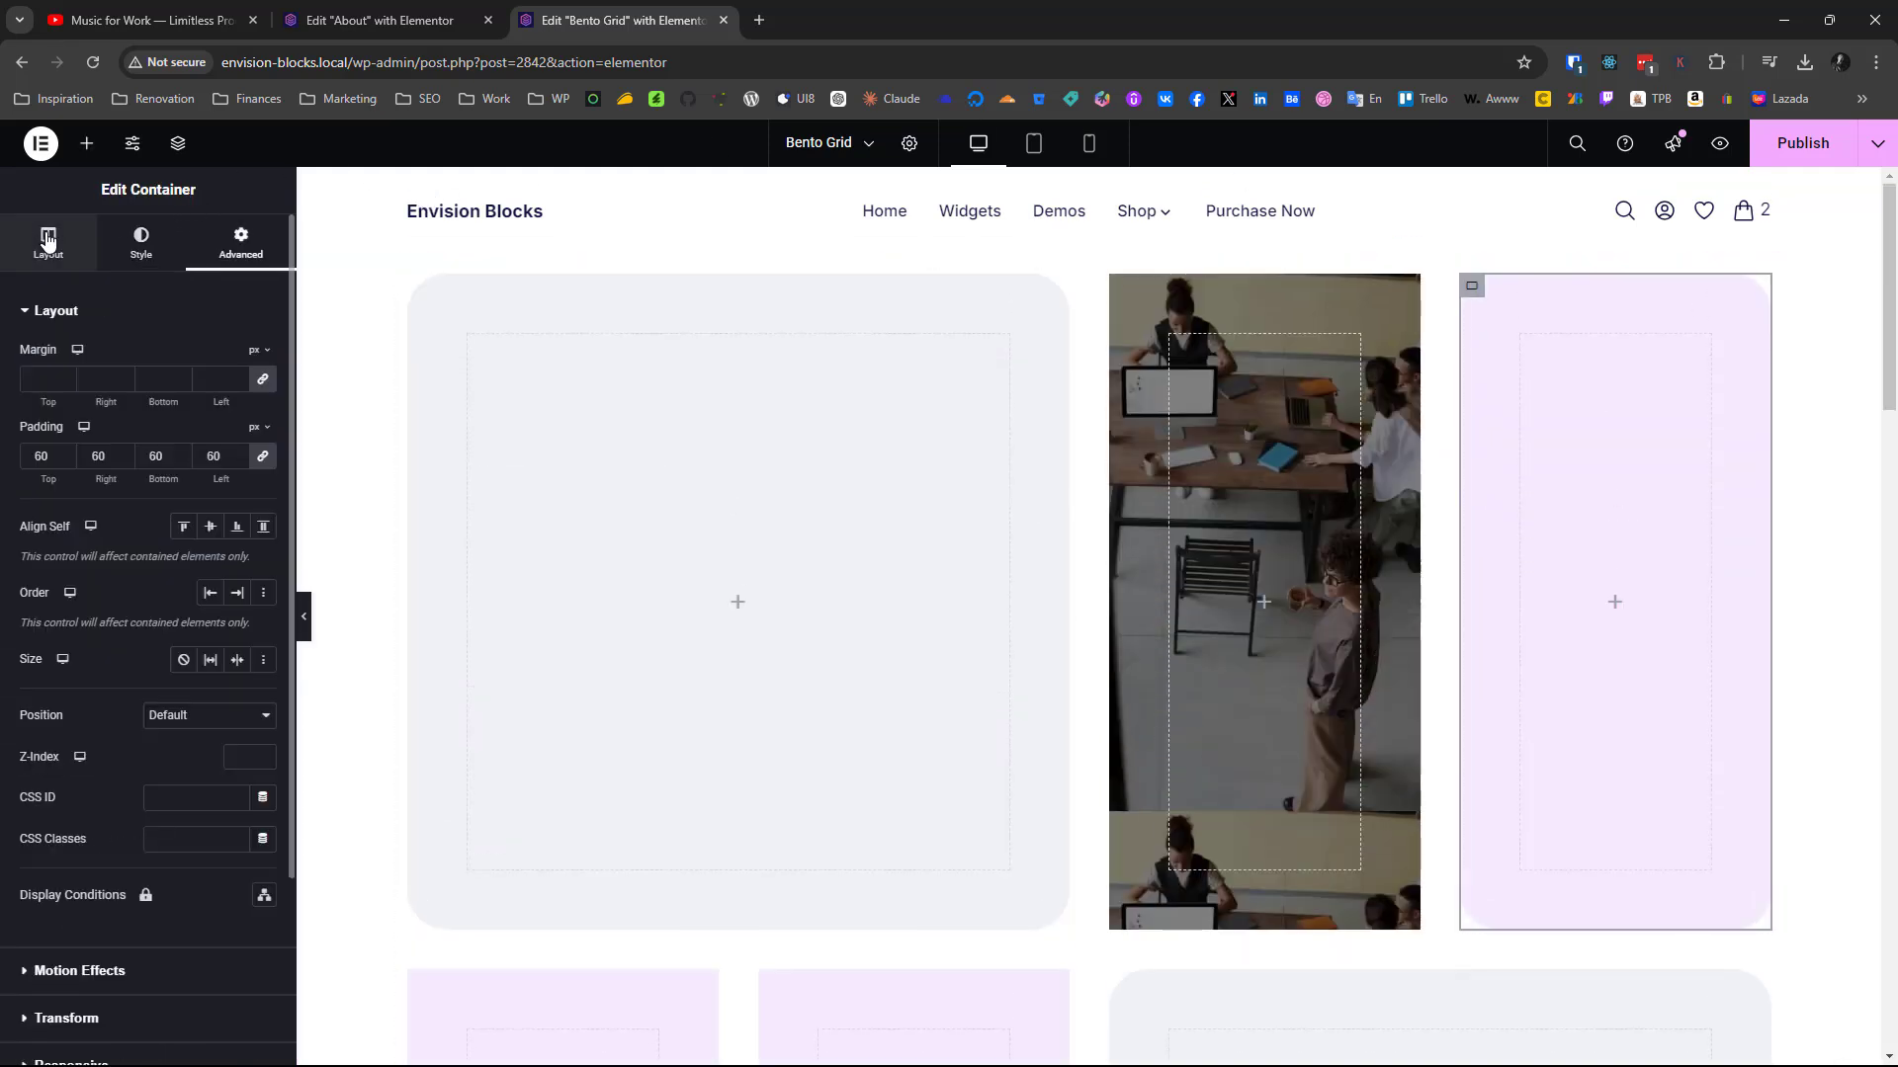
left_click(46, 238)
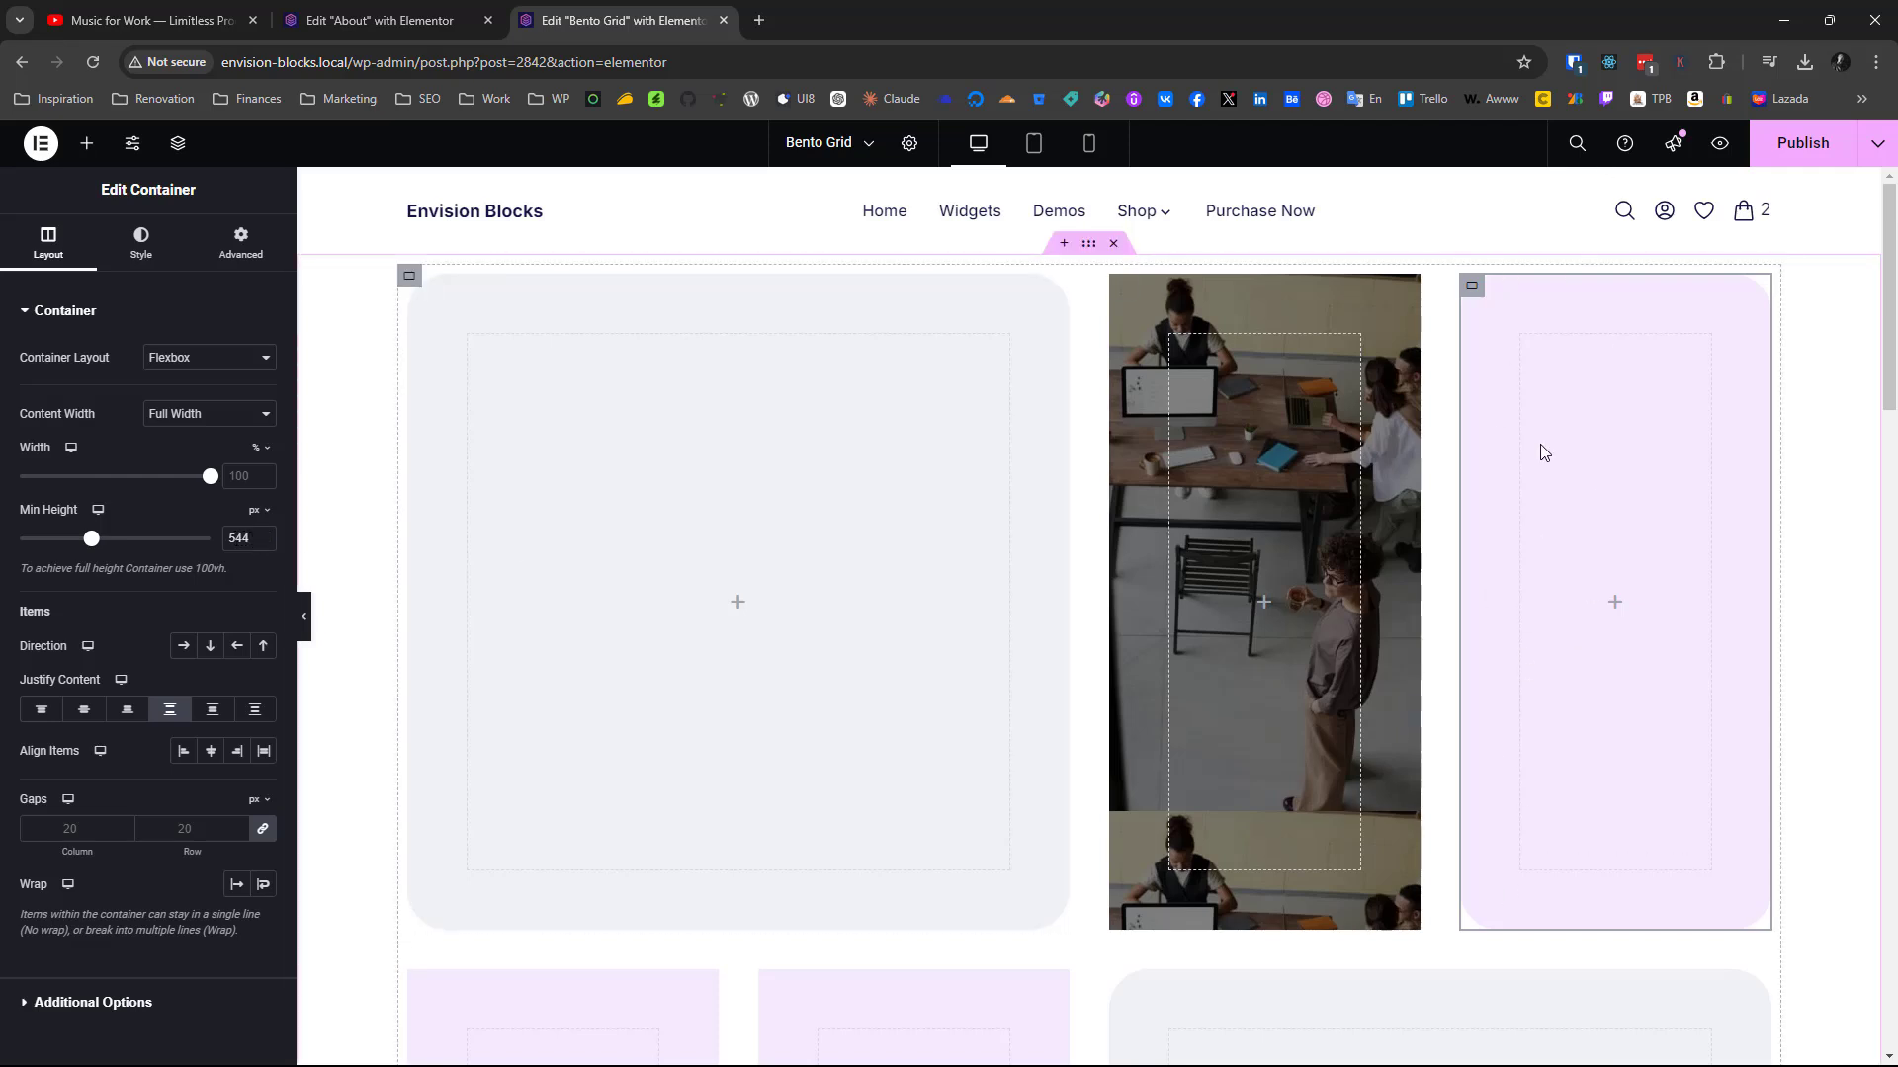
Copy the Diverse Team Culture heading from the finished photo card and paste it into the new grid's photo container
scroll(1201, 832, "down", 5)
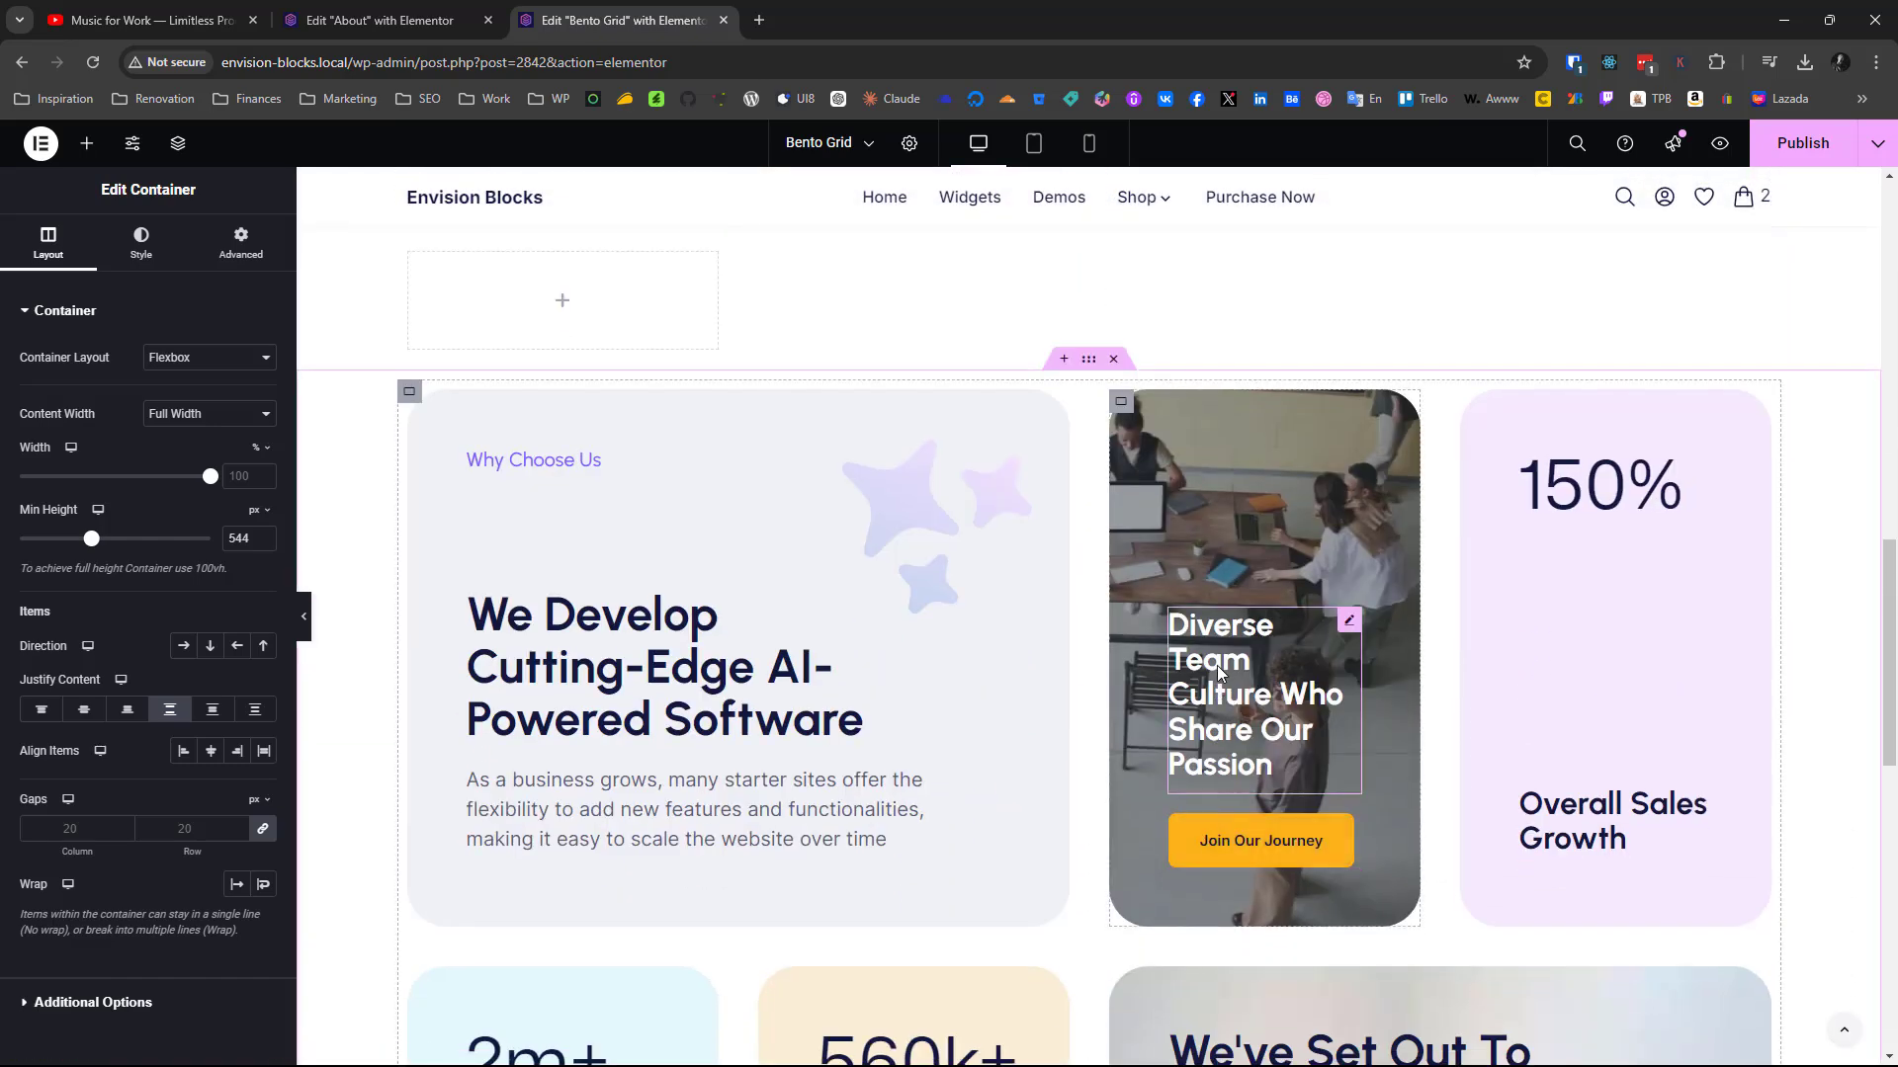
right_click(1219, 672)
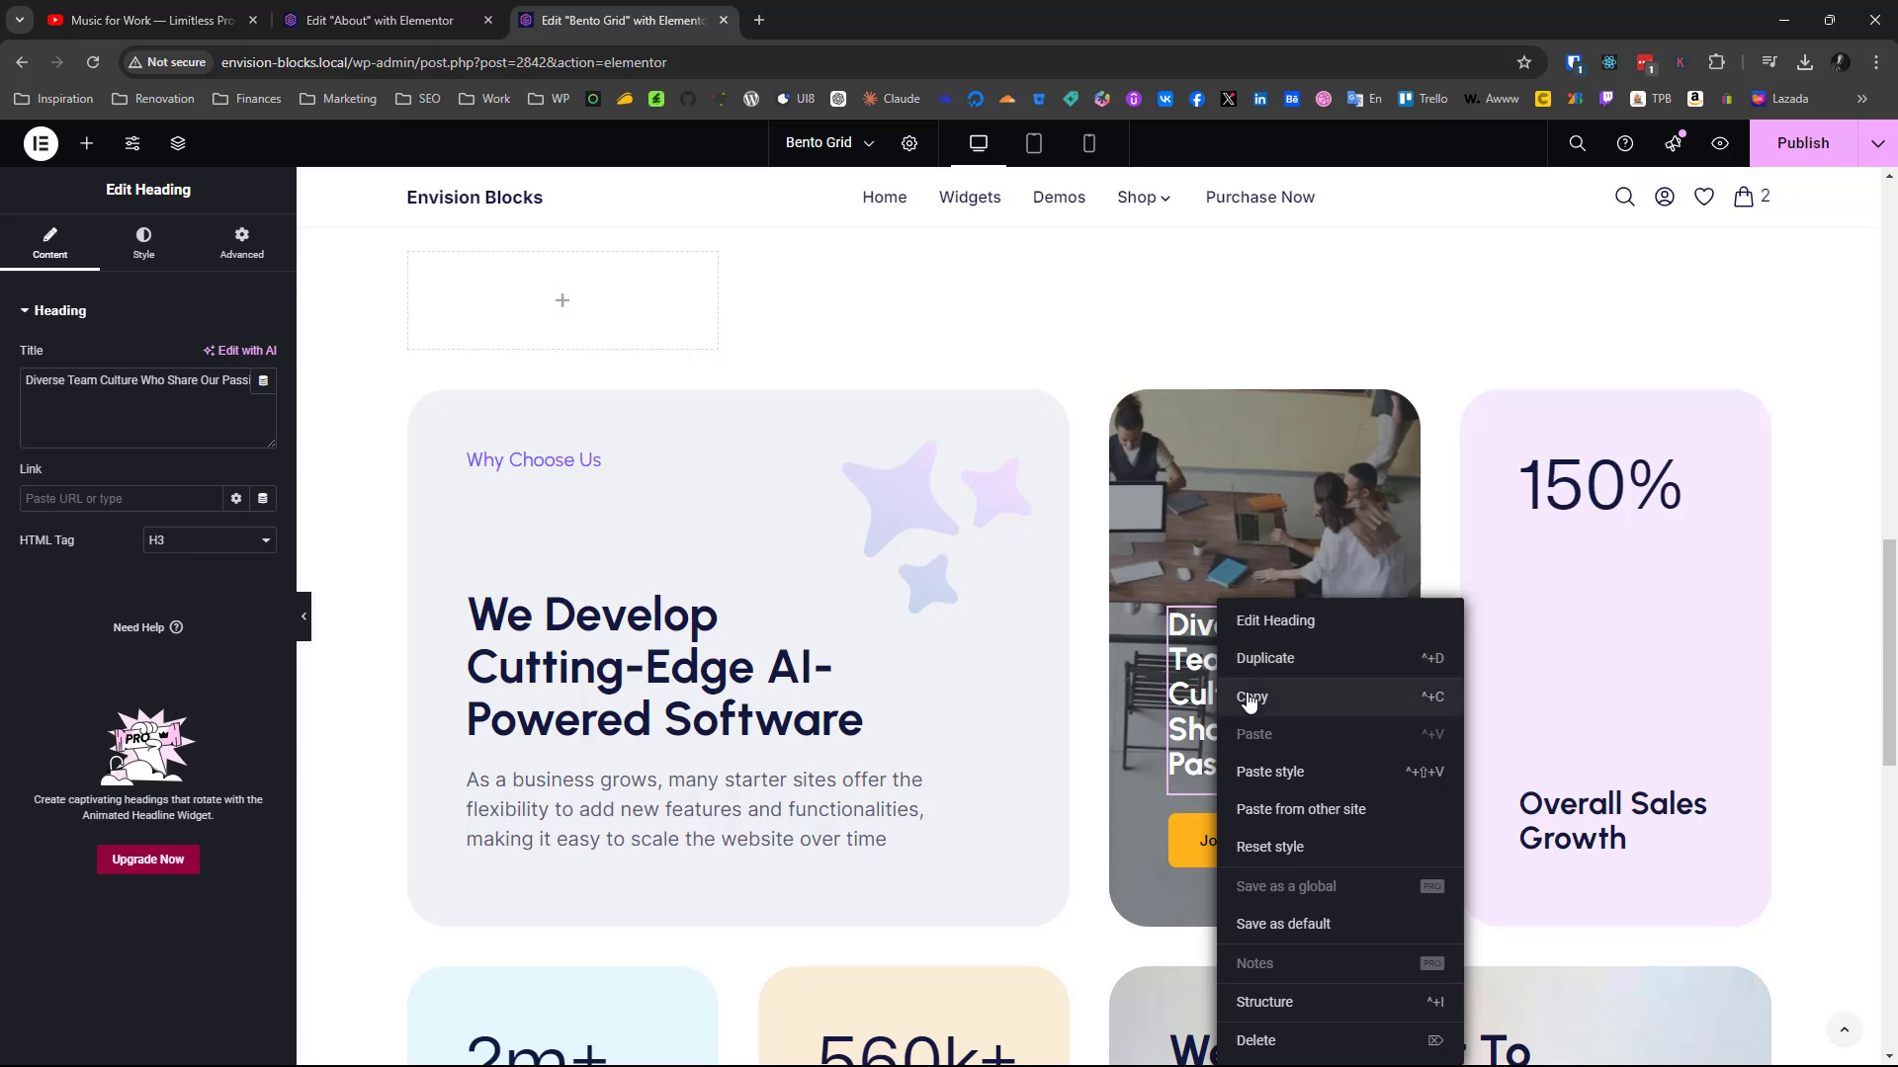
left_click(1249, 698)
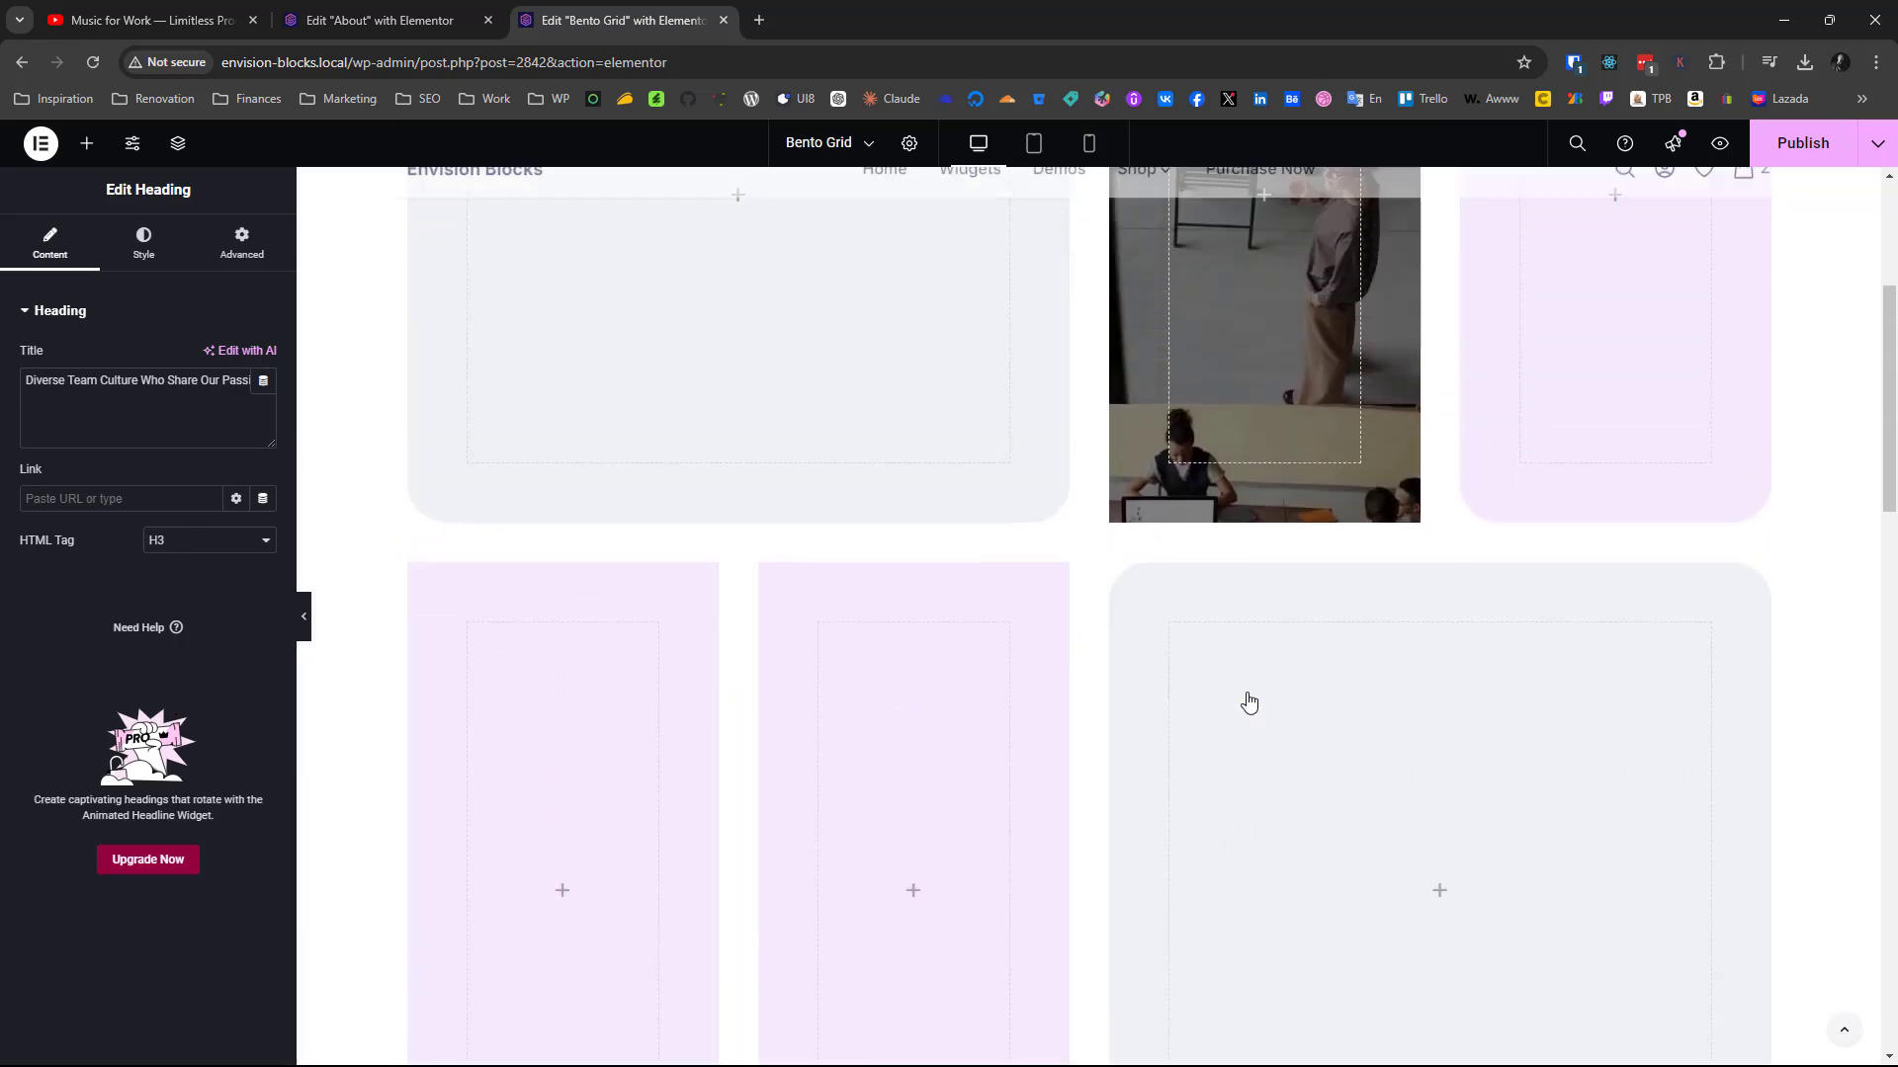
scroll(1237, 377, "up", 2)
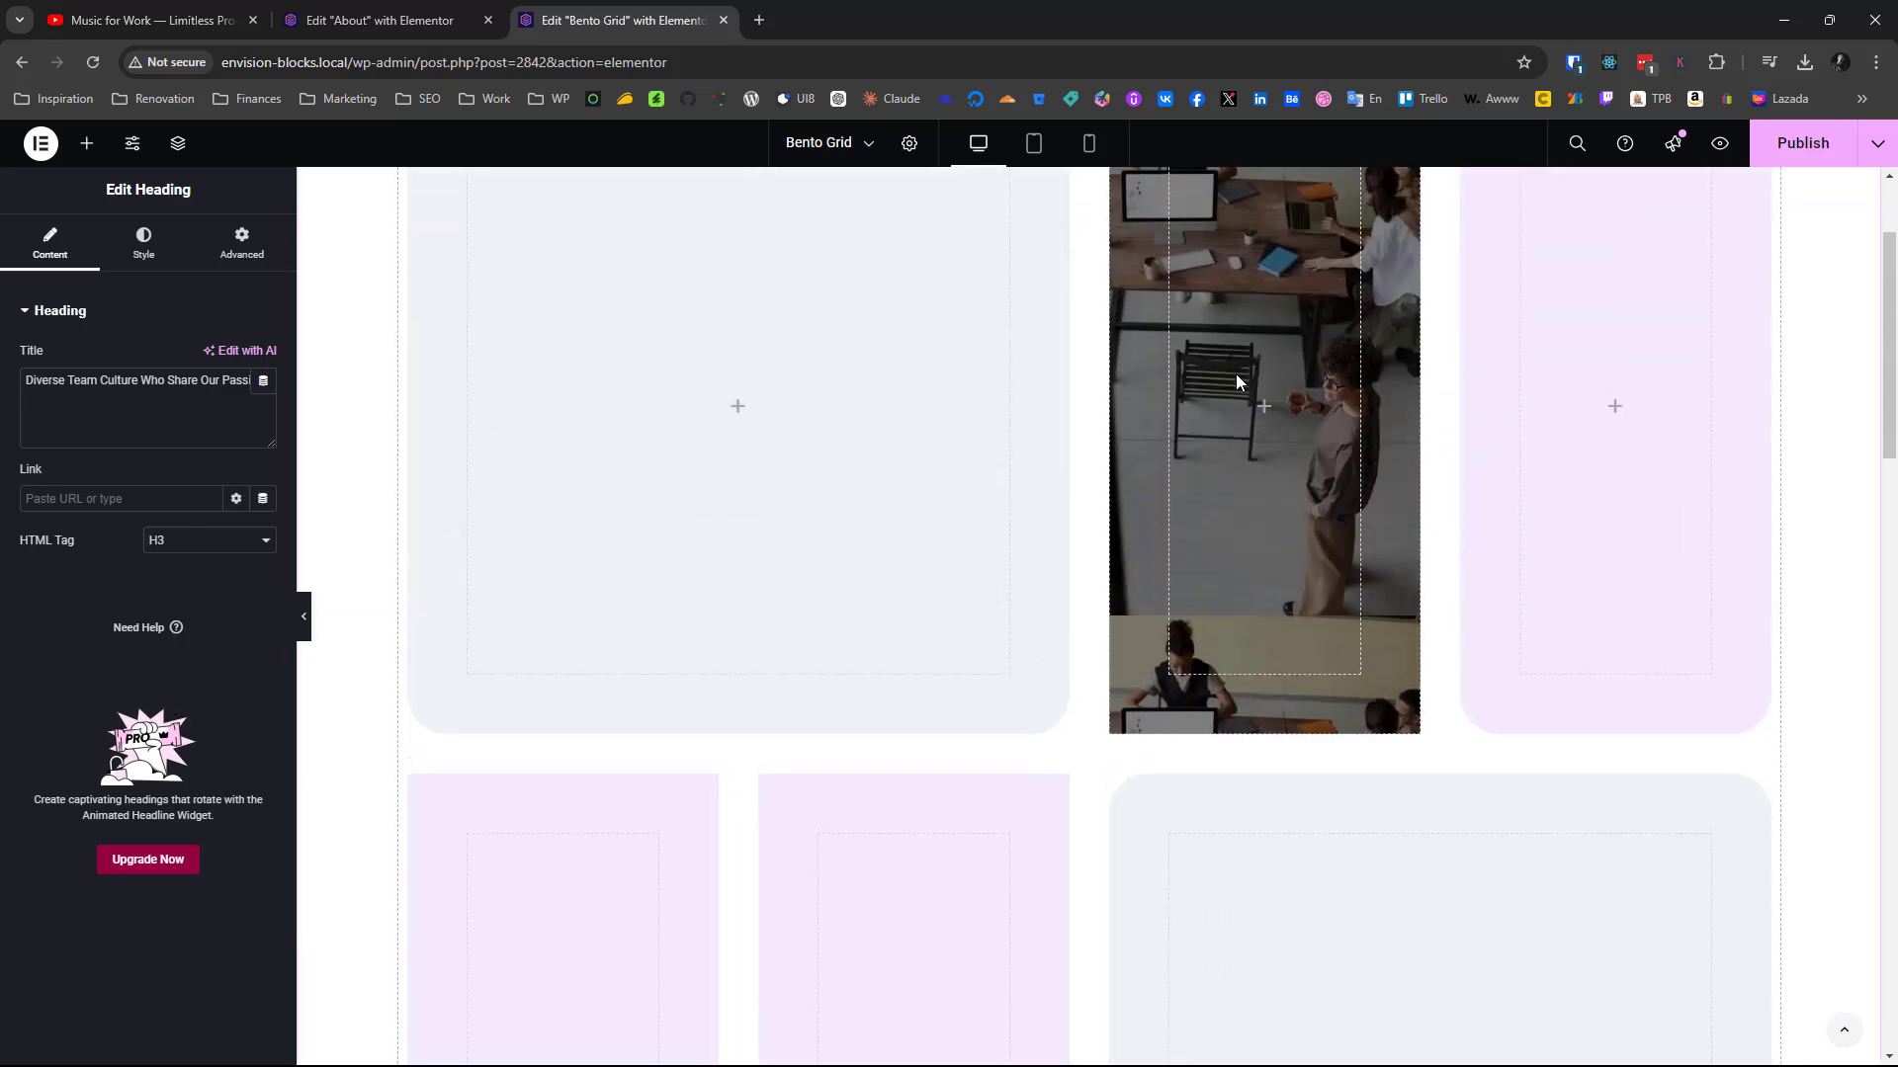
right_click(1255, 397)
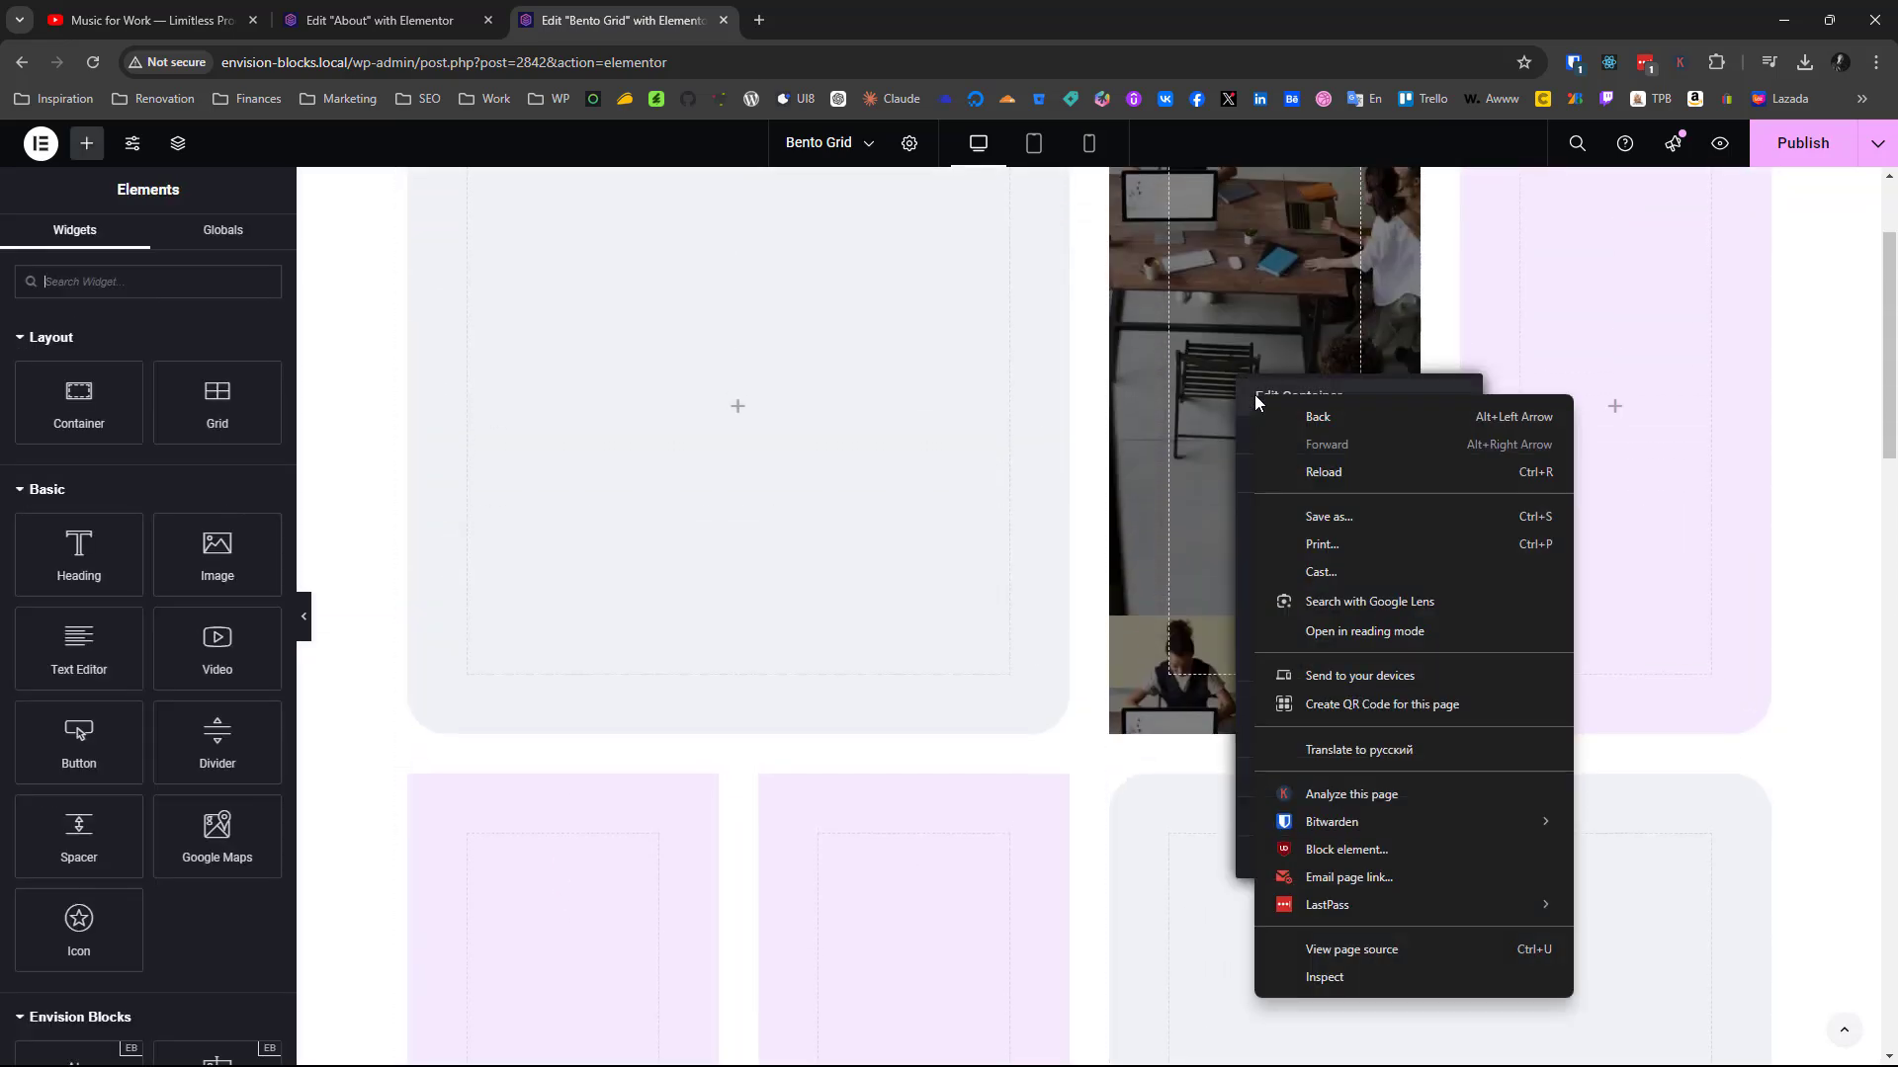
right_click(1257, 324)
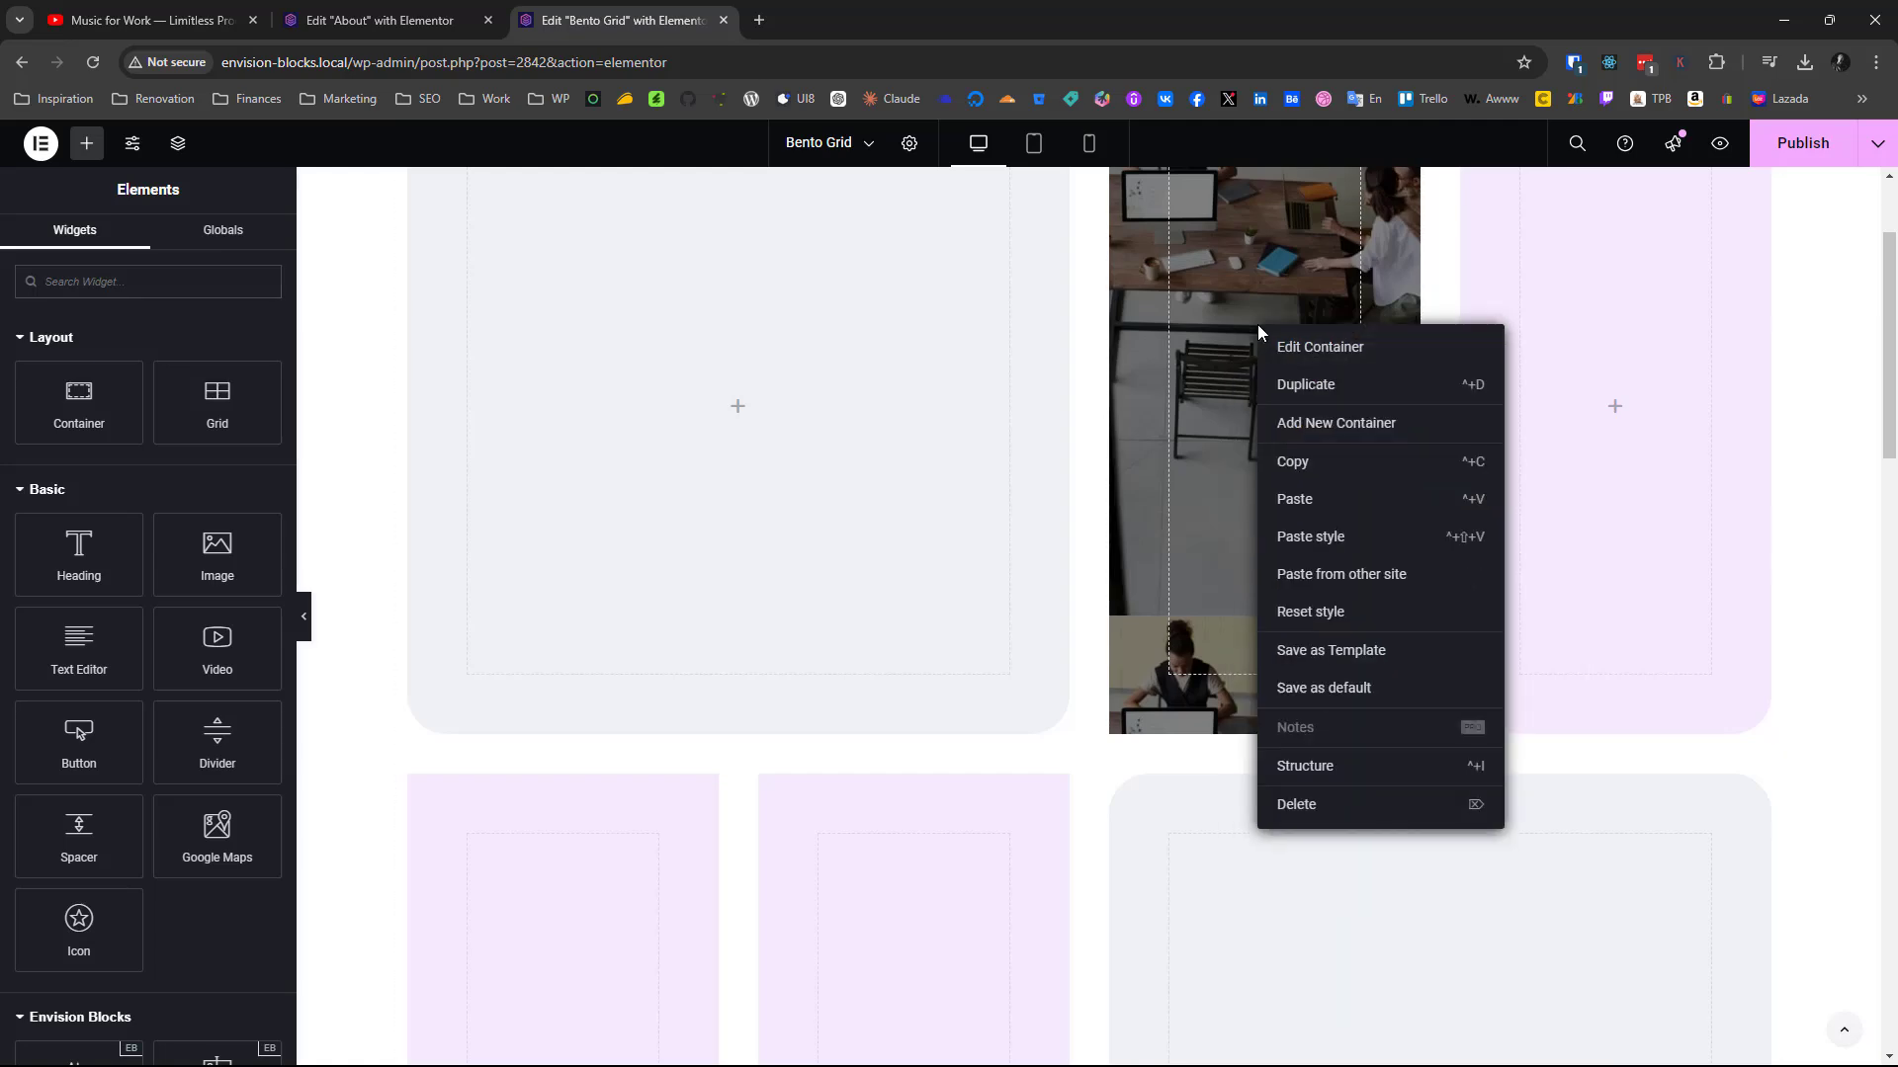
left_click(1297, 499)
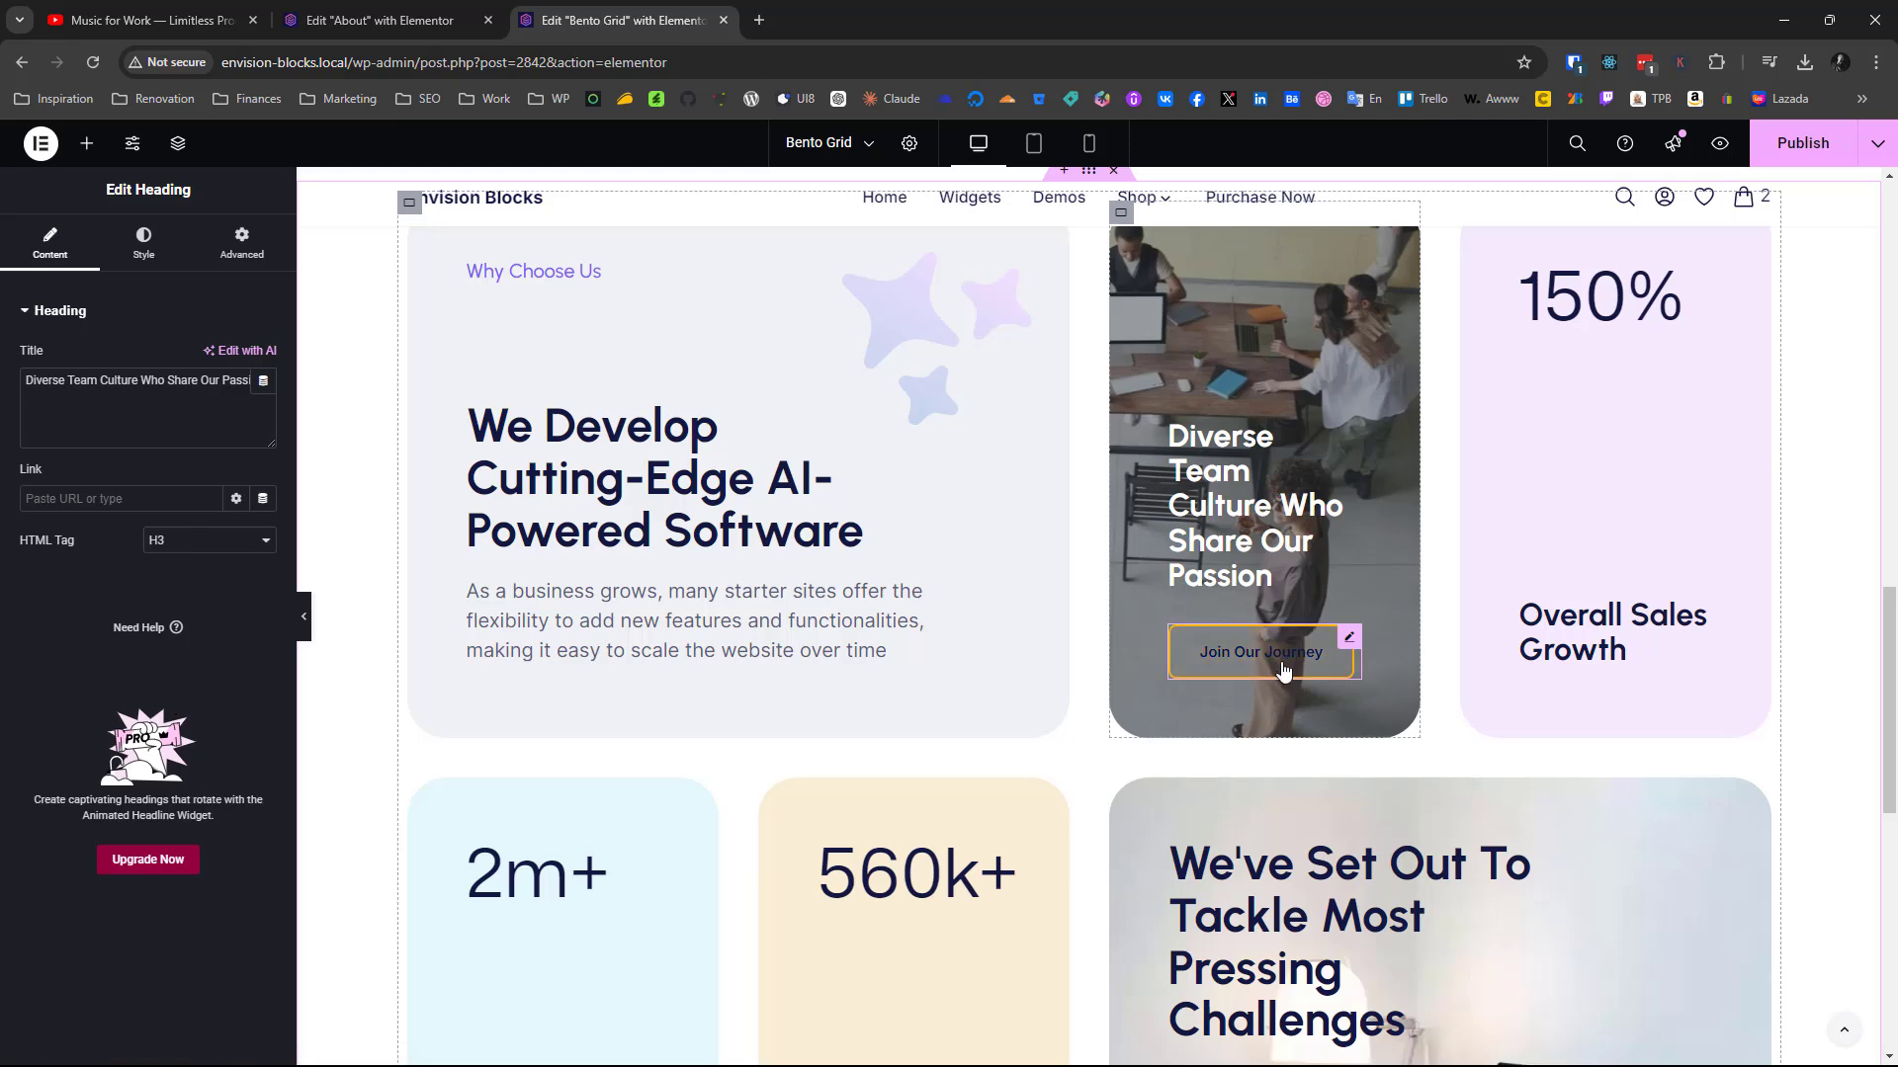
Try to copy the finished card's Join Our Journey button into the new photo container, and delete the pasted nested card
right_click(1282, 665)
left_click(1313, 662)
left_click(1304, 699)
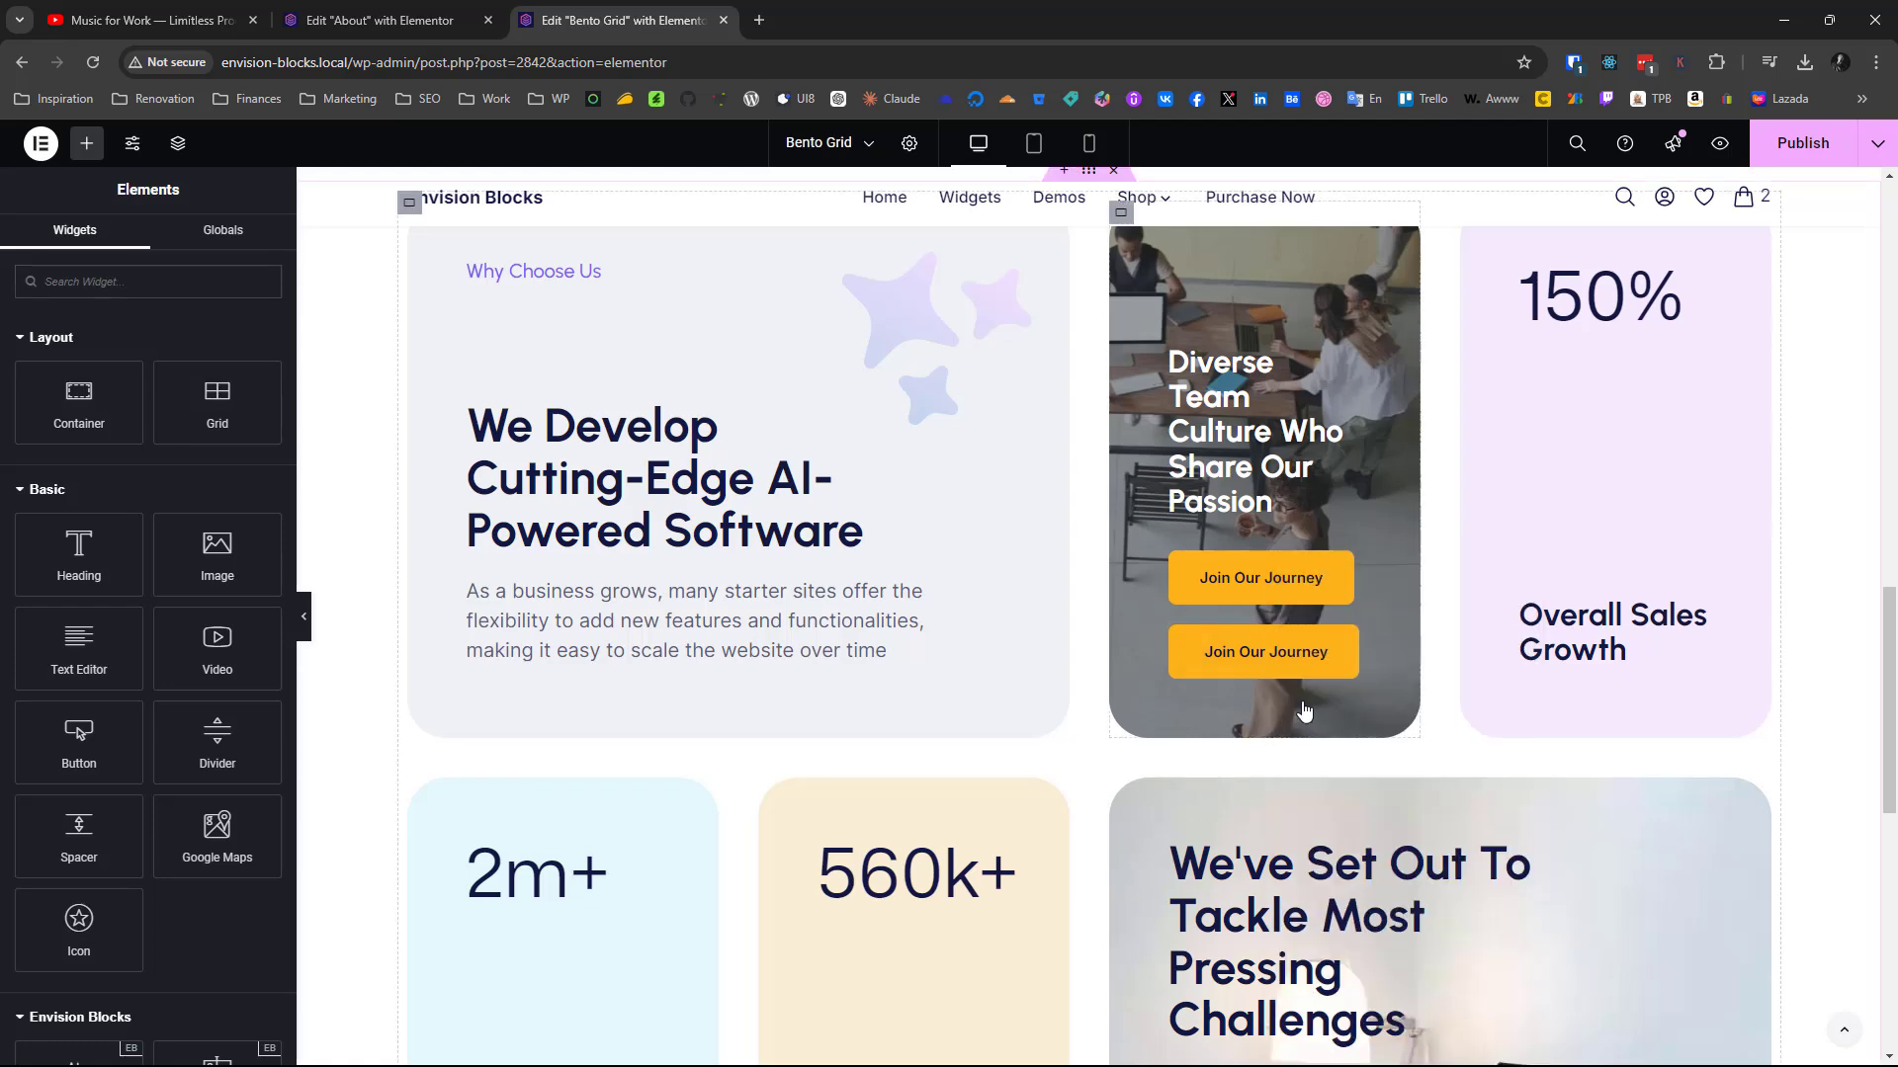
right_click(1247, 507)
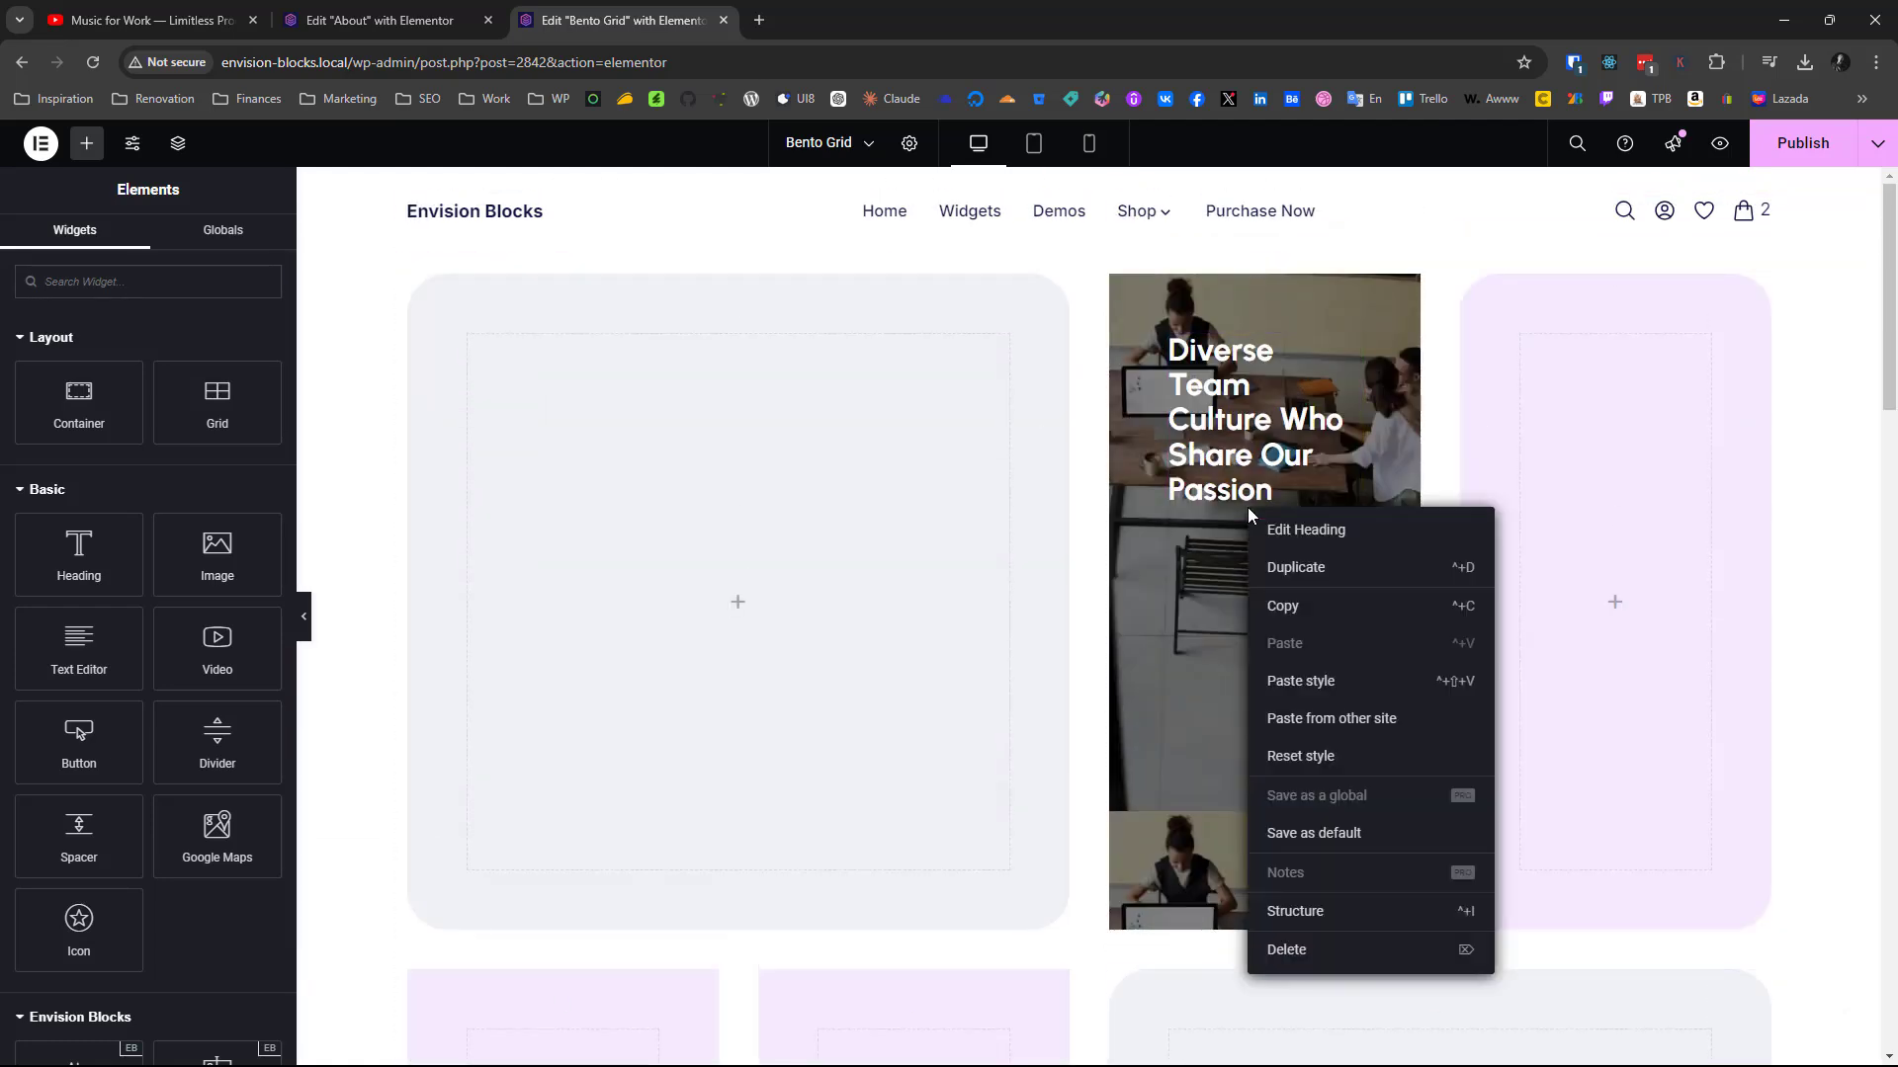
right_click(1224, 384)
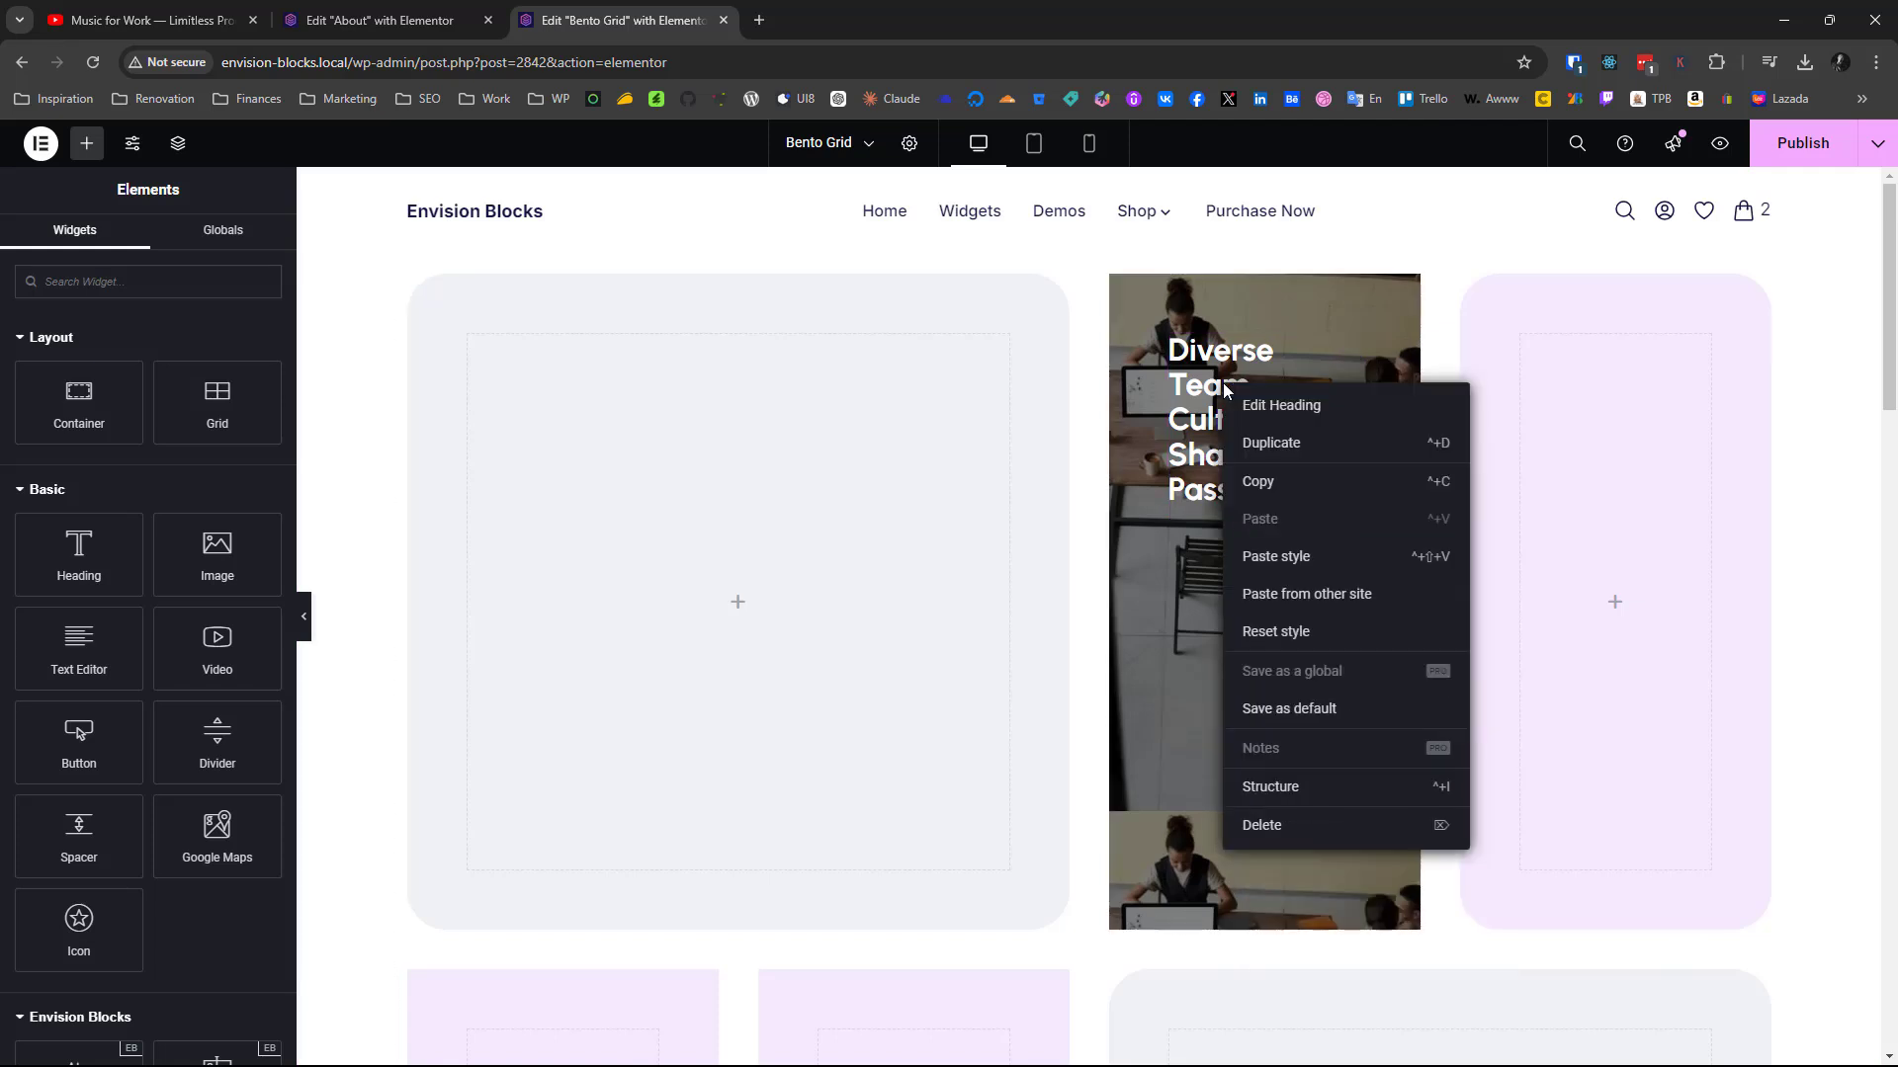
right_click(1180, 583)
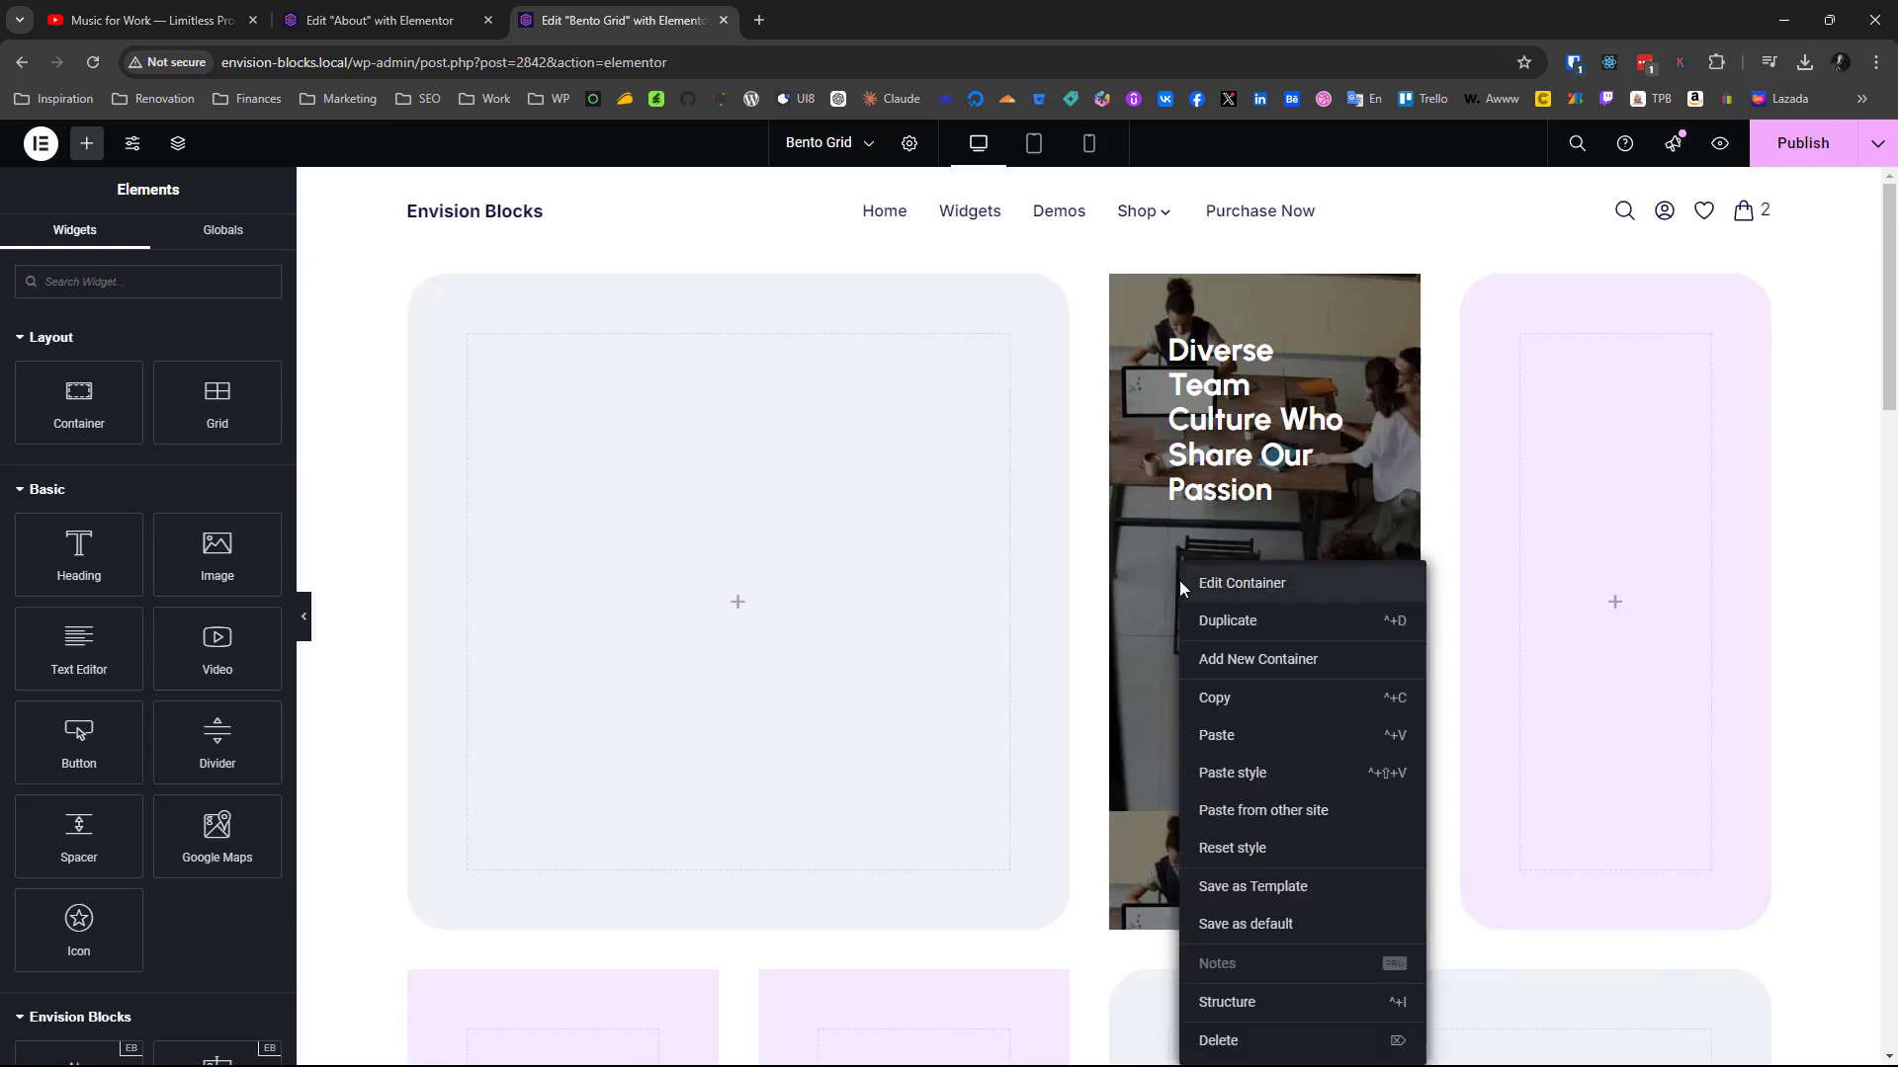
left_click(1235, 737)
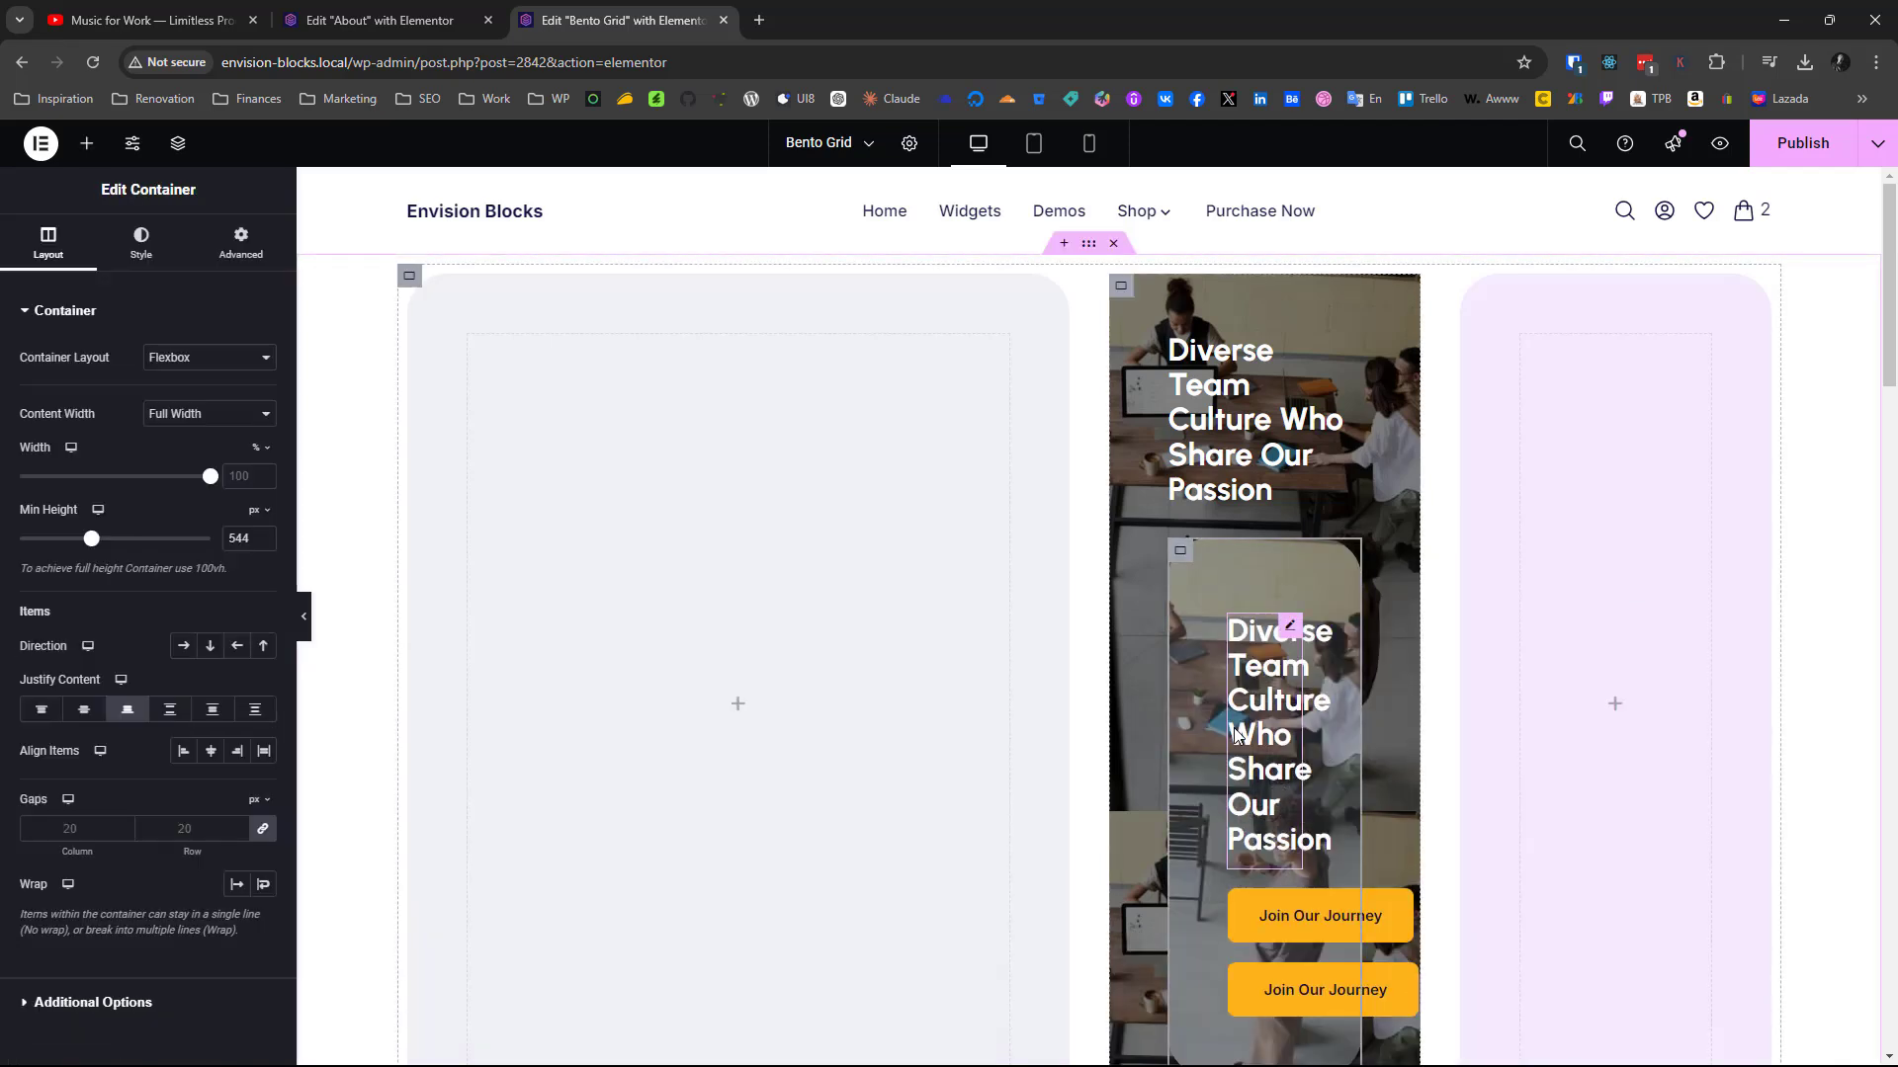
left_click(1237, 729)
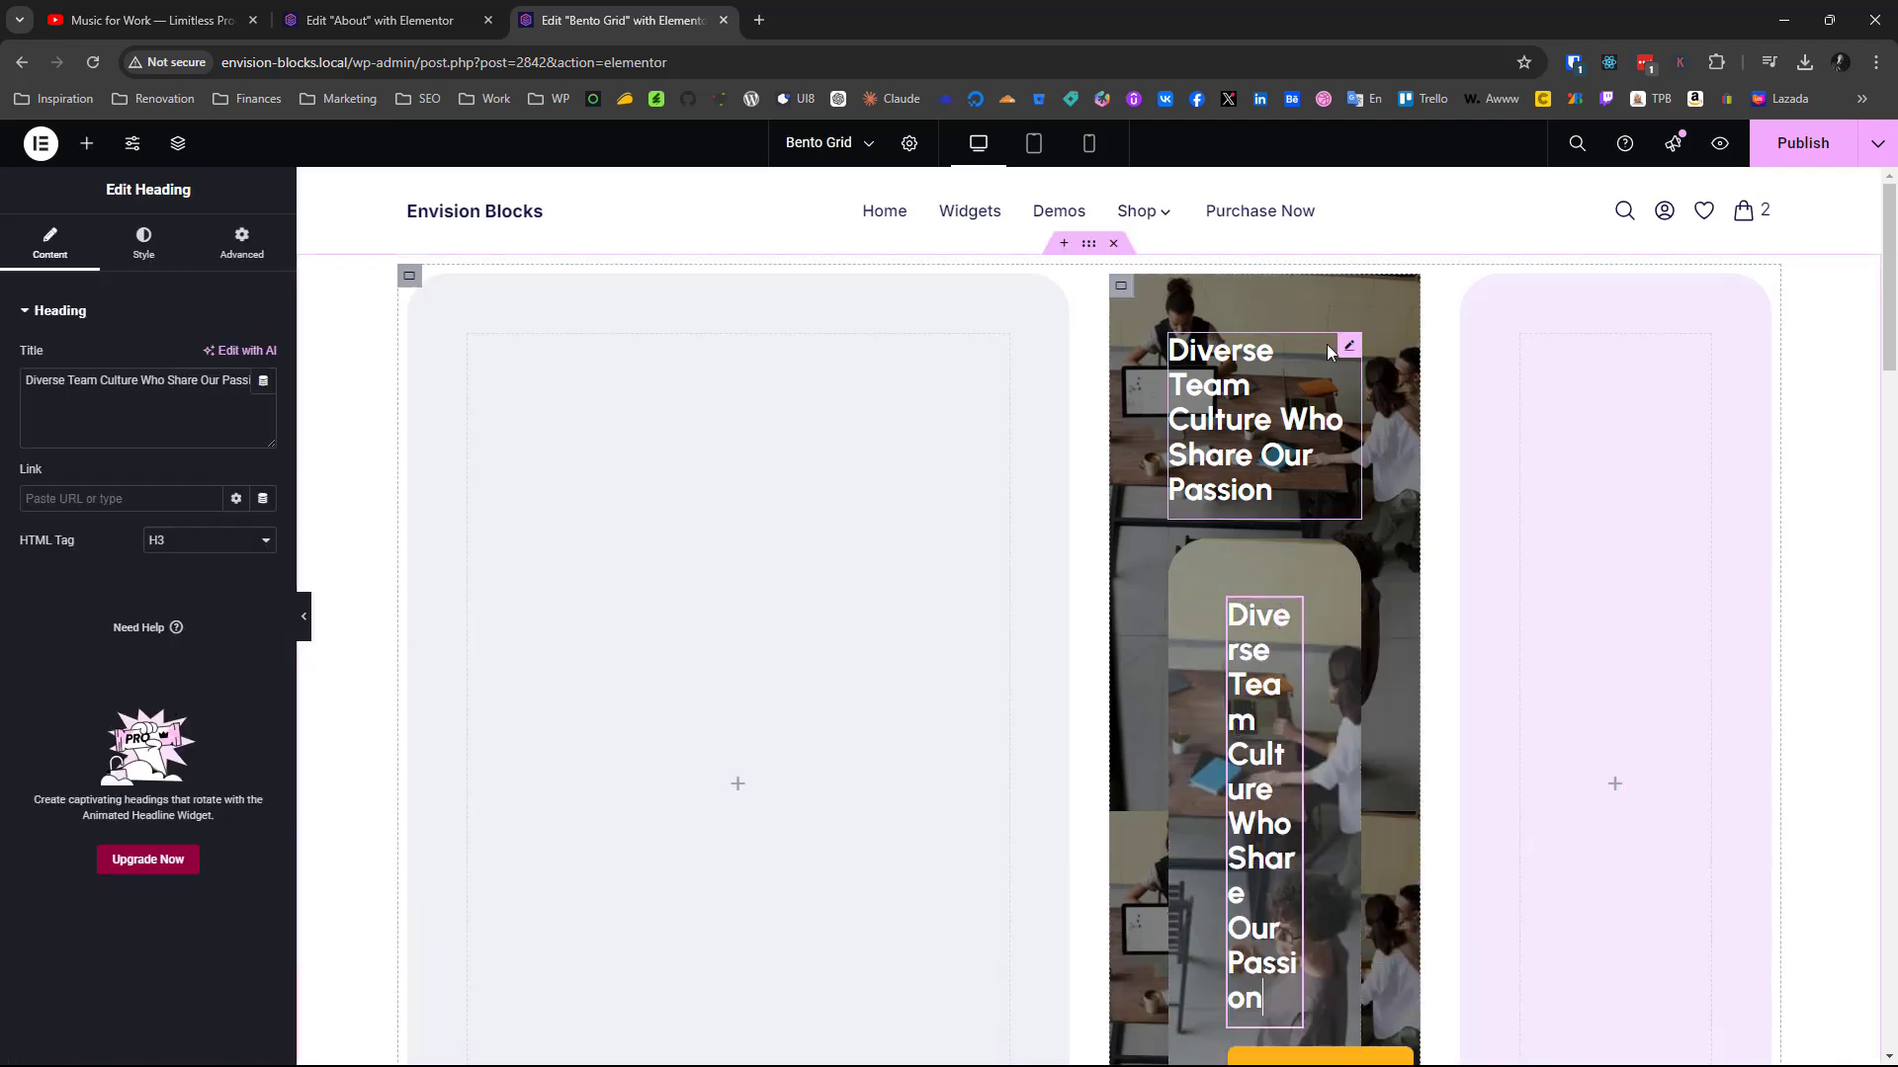
right_click(1254, 874)
left_click(1244, 1032)
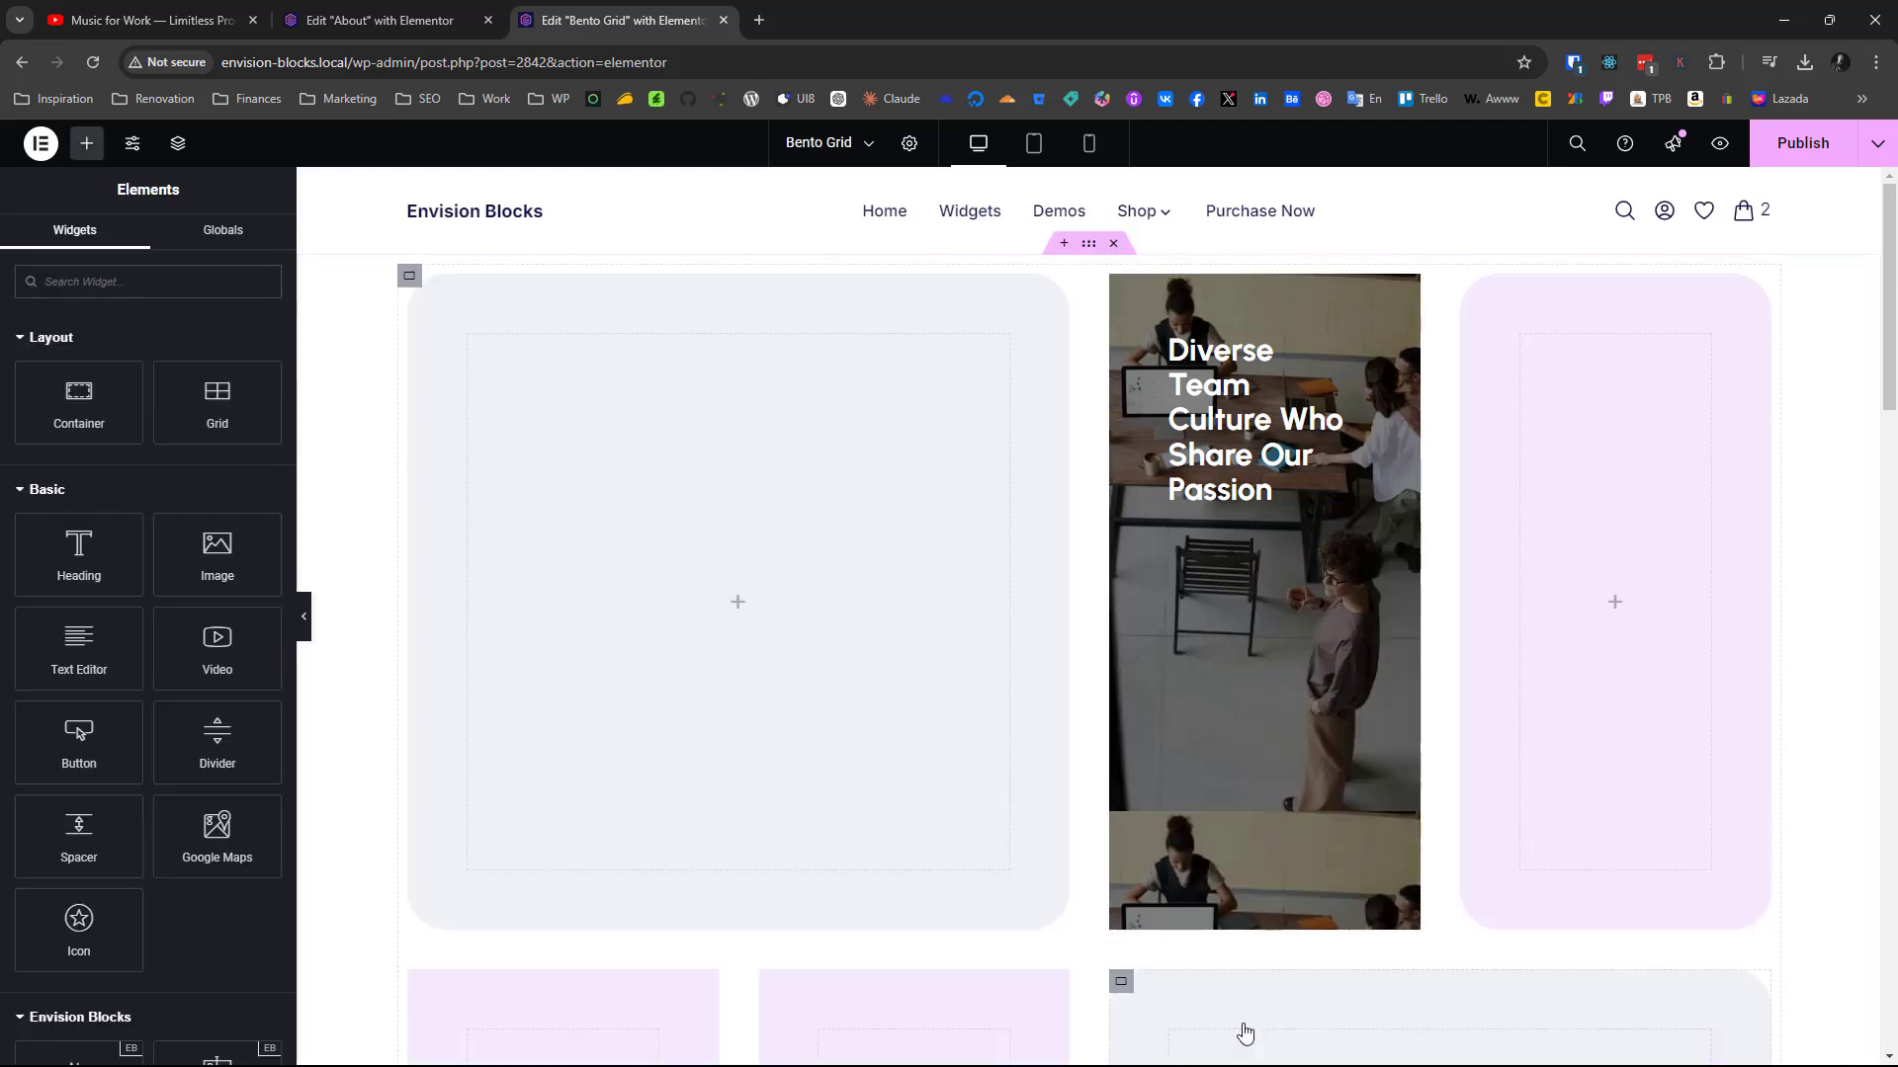
Copy the upper Join Our Journey button from the finished photo card and paste it below the new photo container's heading
scroll(1242, 1029, "down", 15)
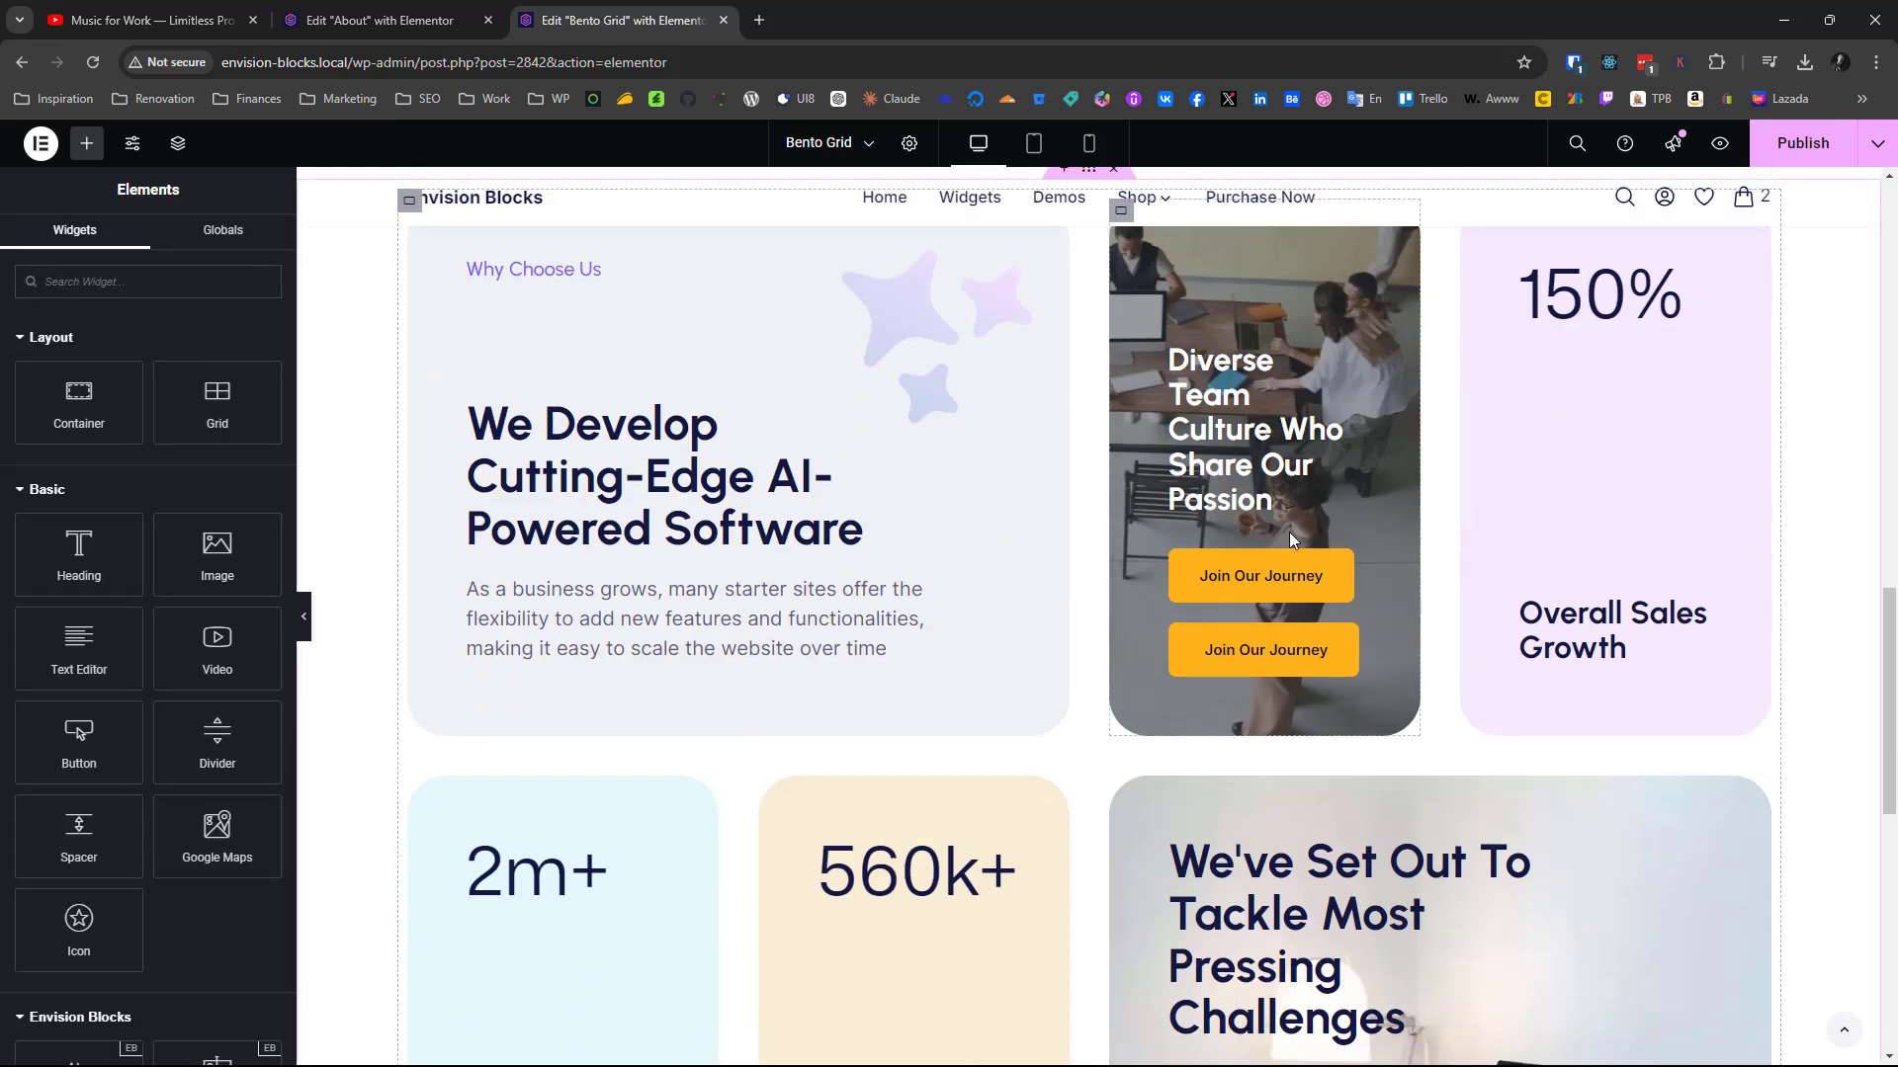
right_click(1279, 571)
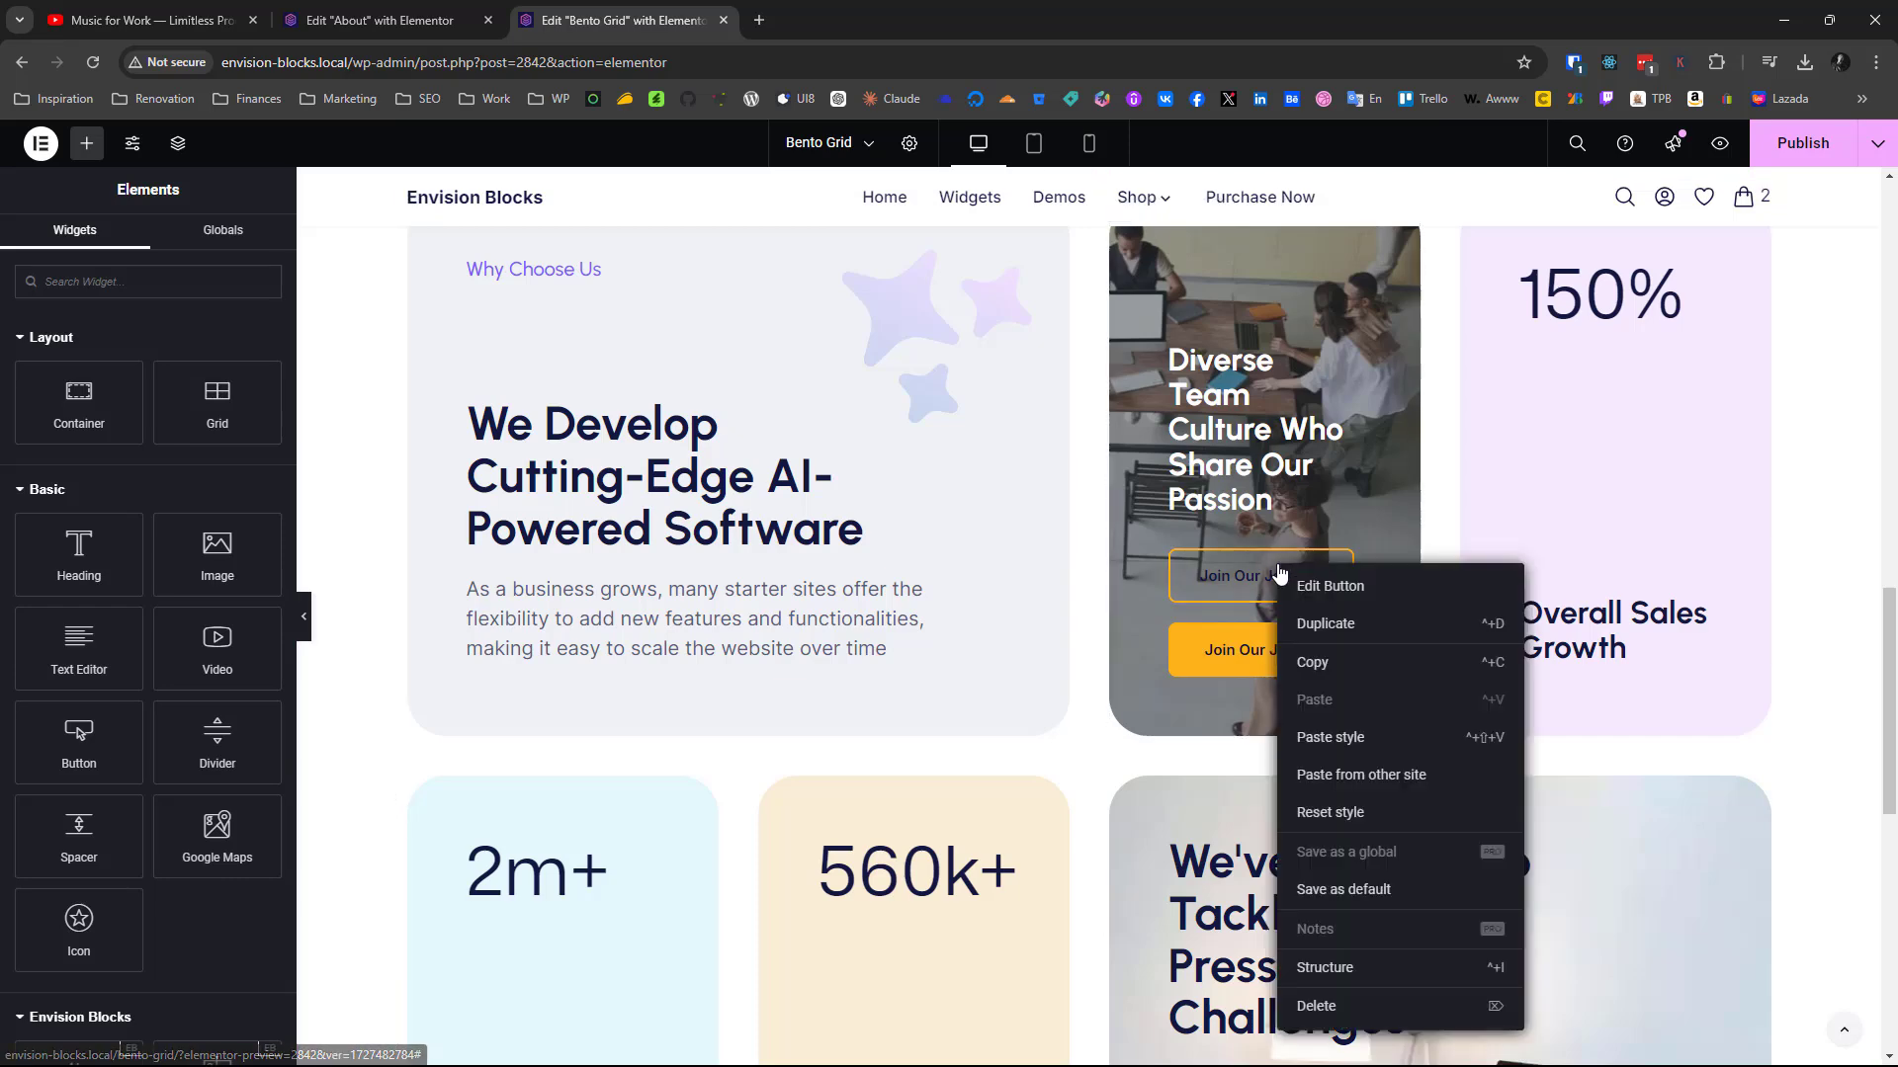
left_click(1314, 627)
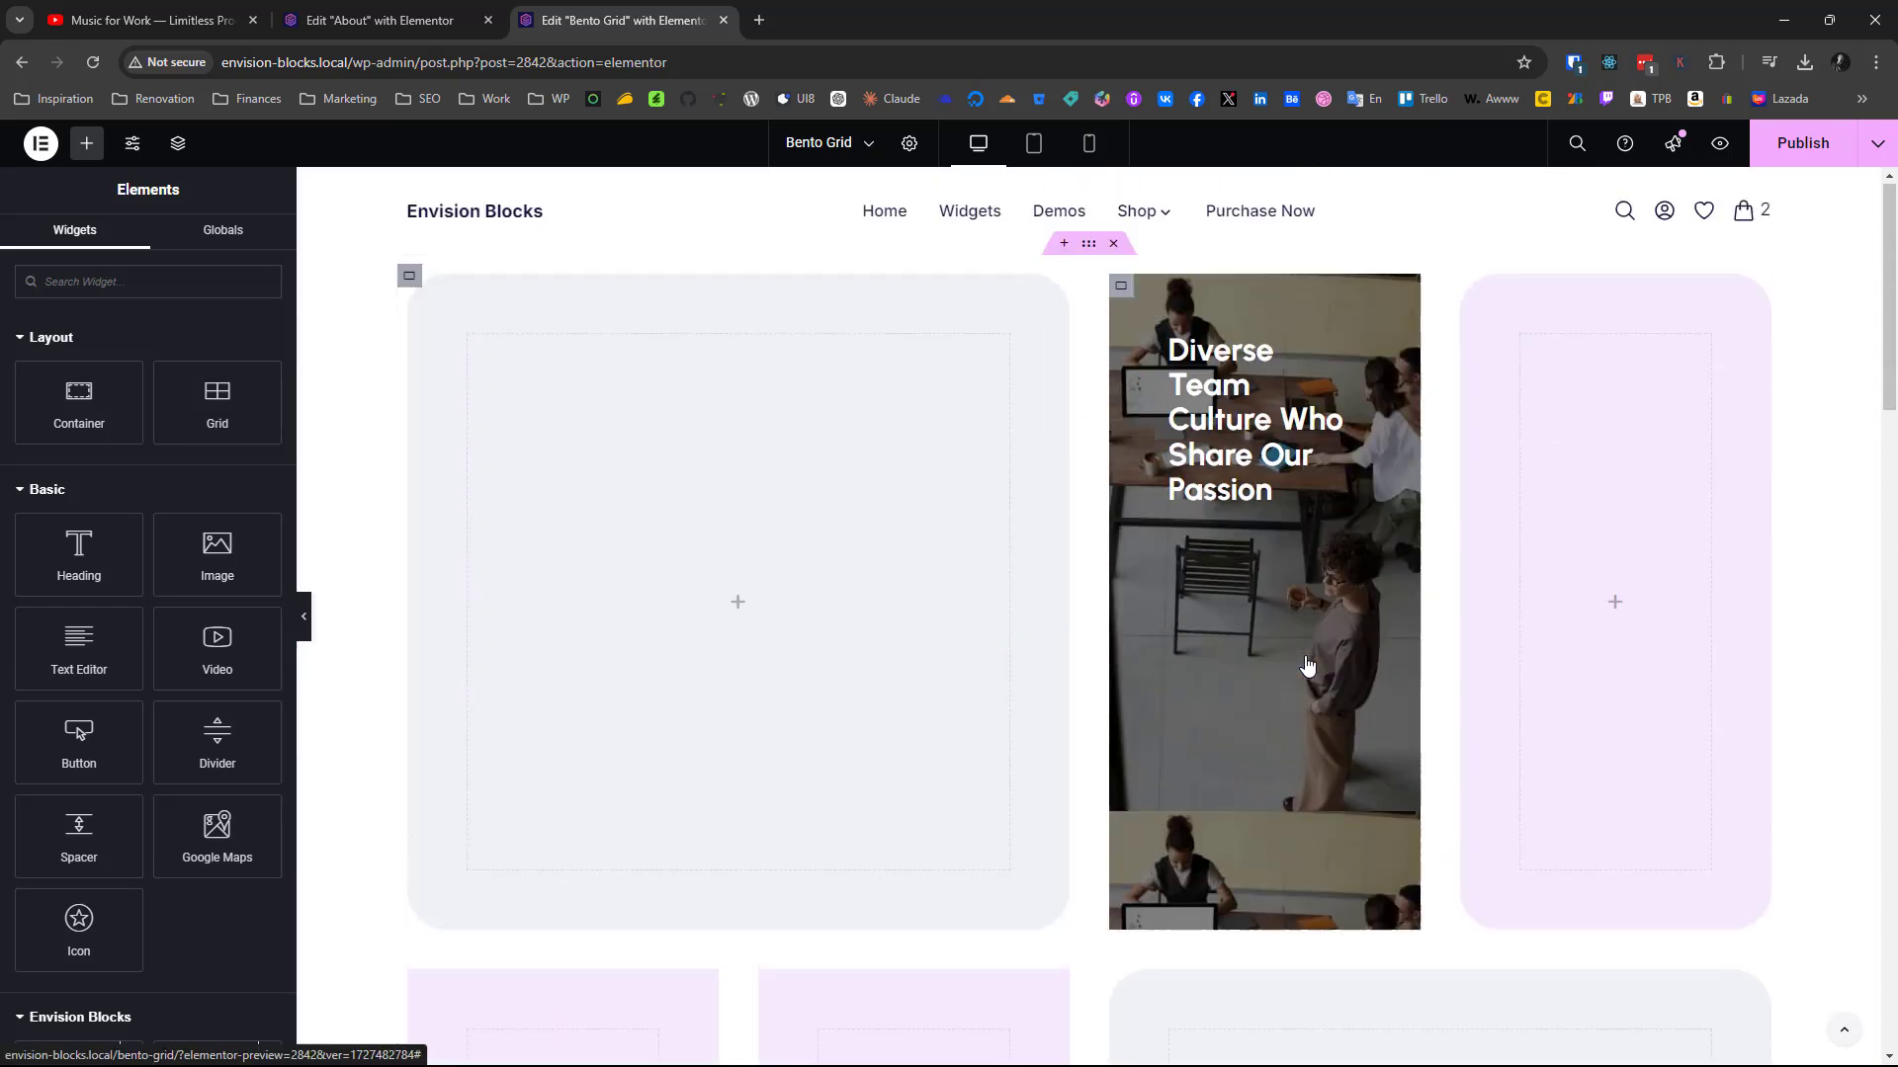
right_click(1219, 471)
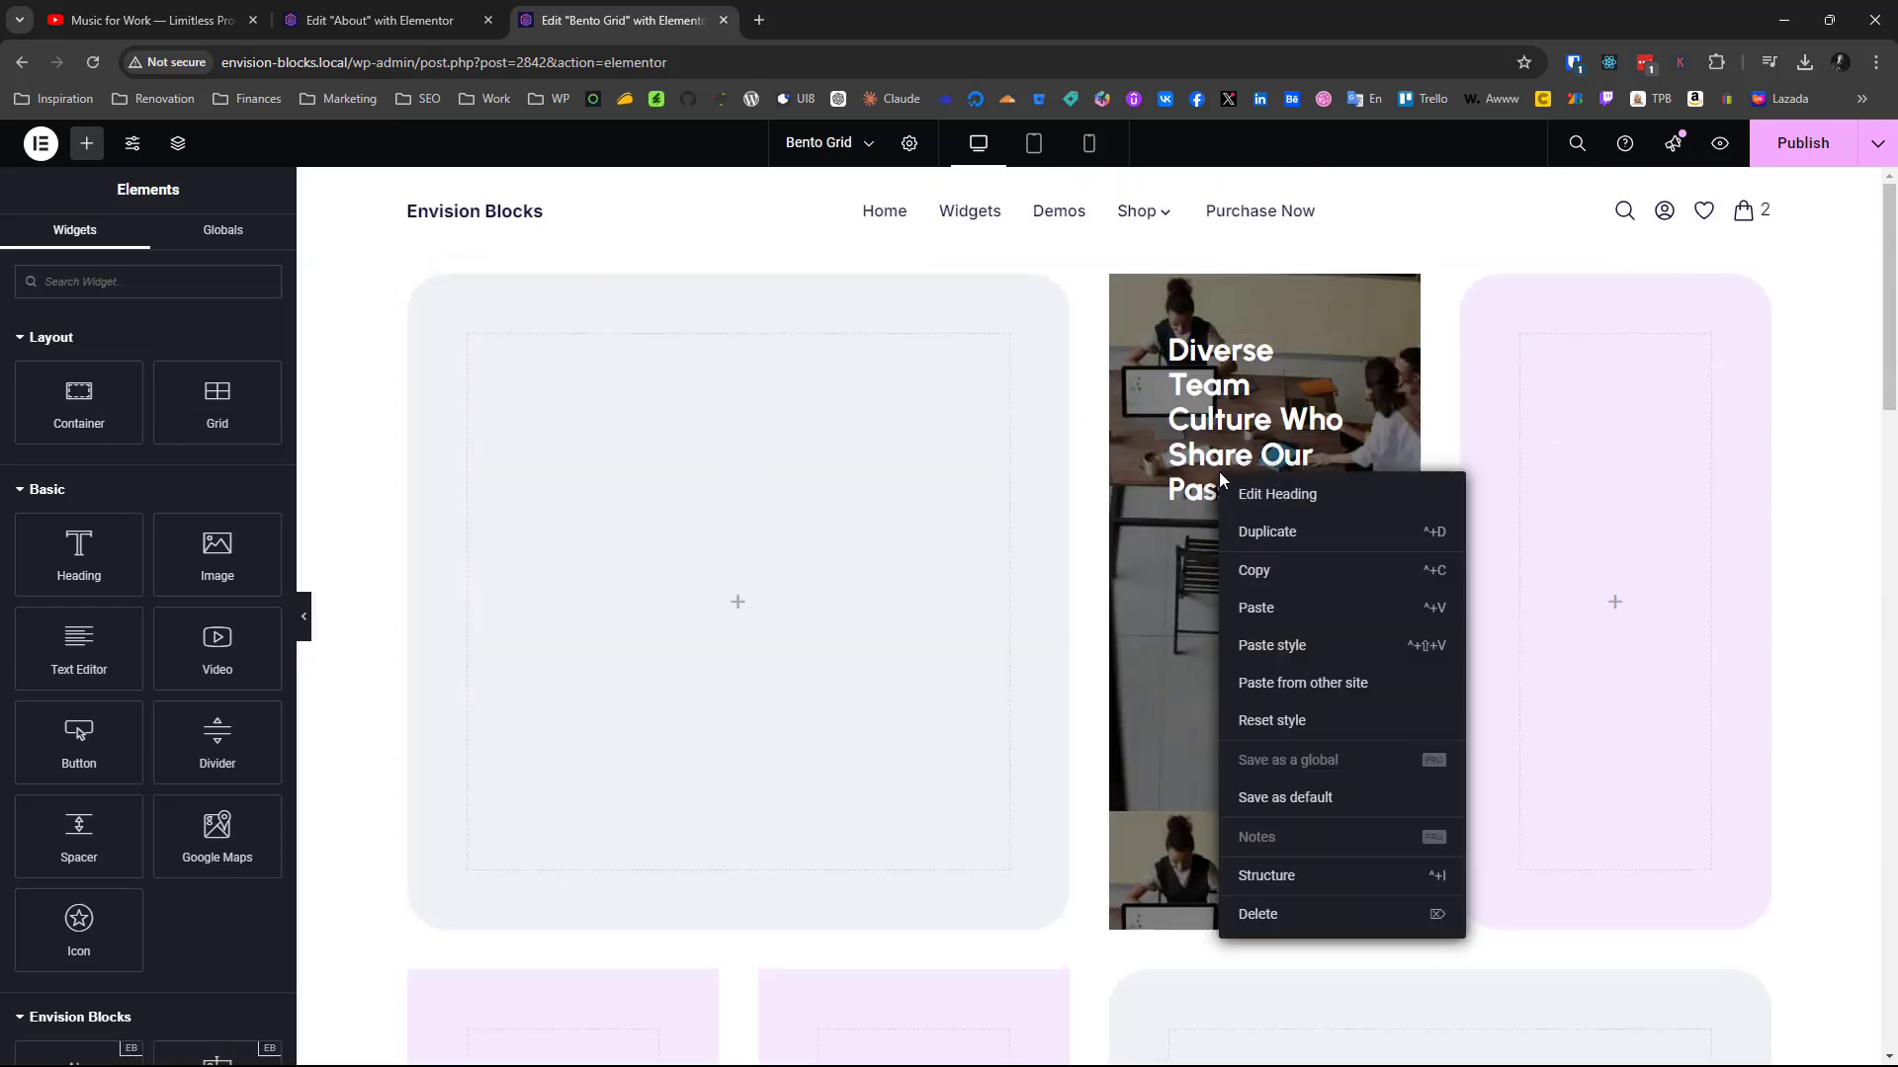
left_click(1257, 606)
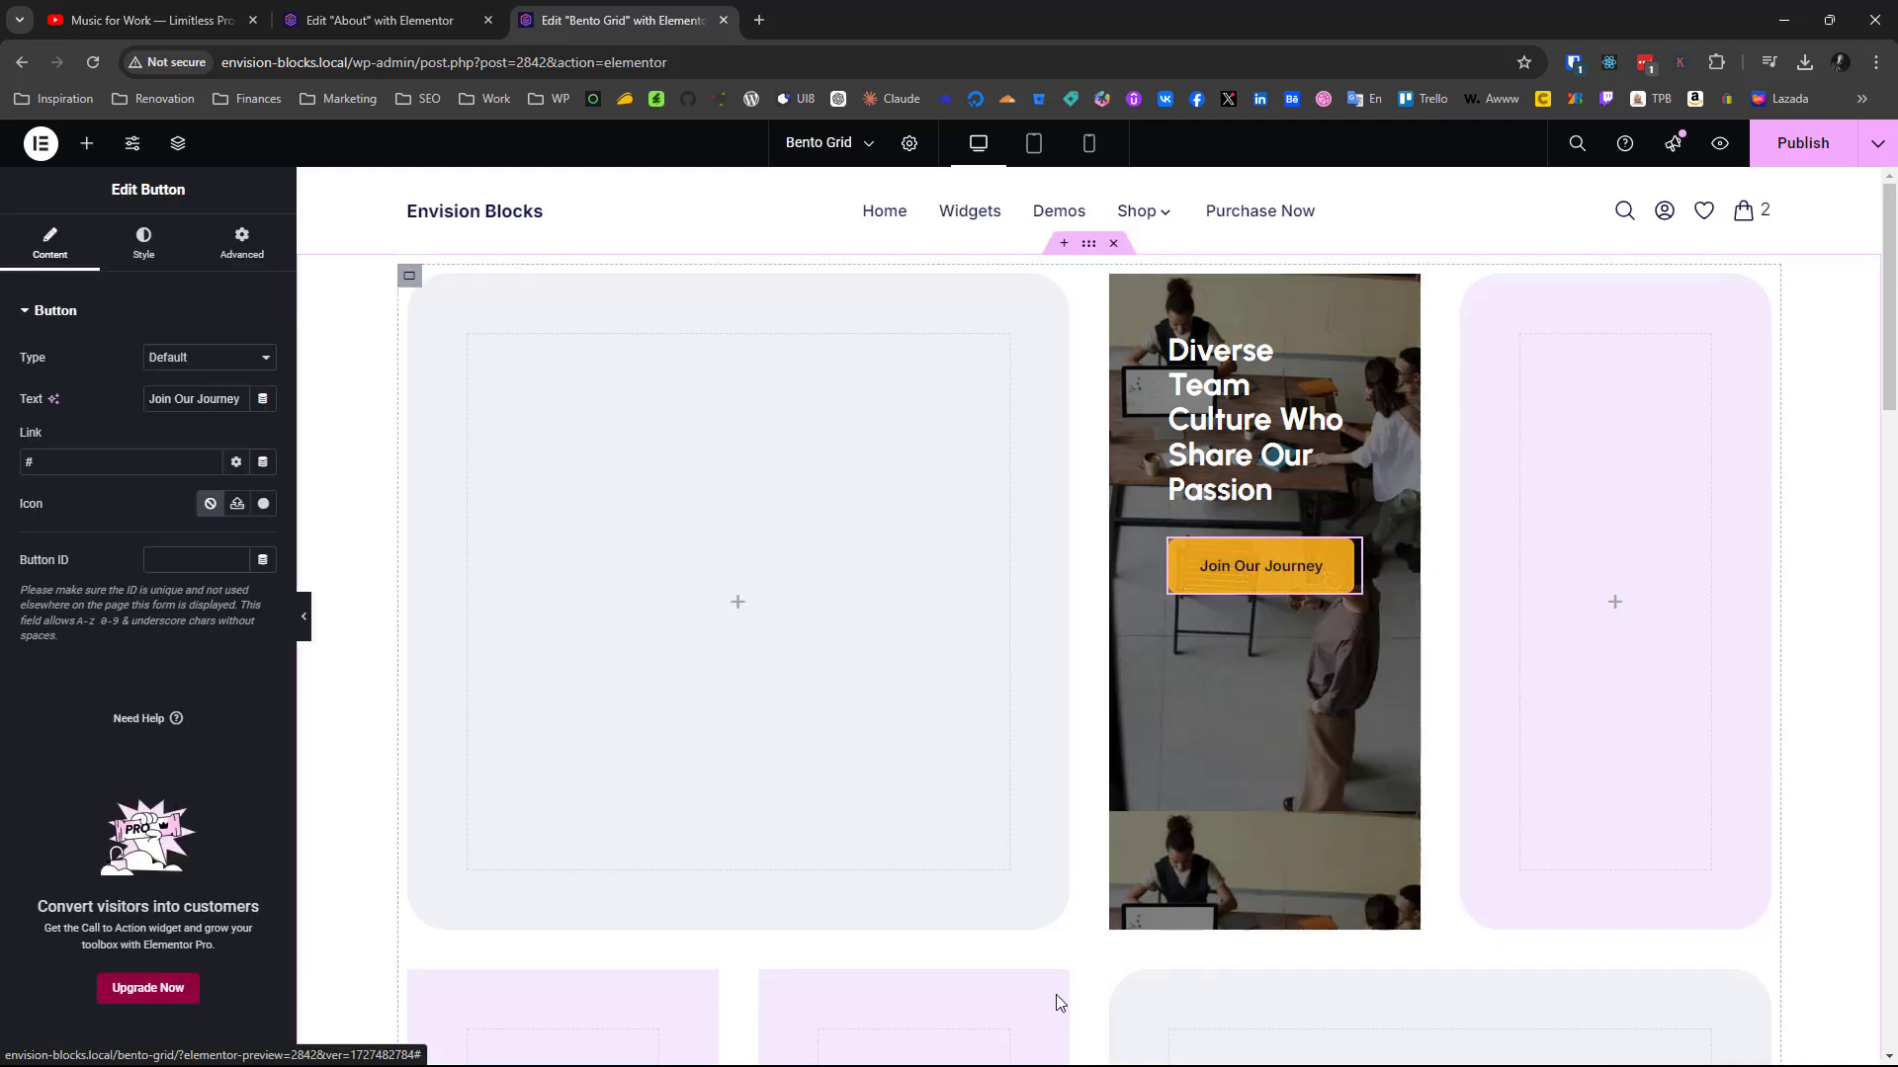
Check the finished photo card's layout settings and set the new photo container's Justify Content to End
scroll(1054, 994, "down", 5)
scroll(1054, 994, "down", 6)
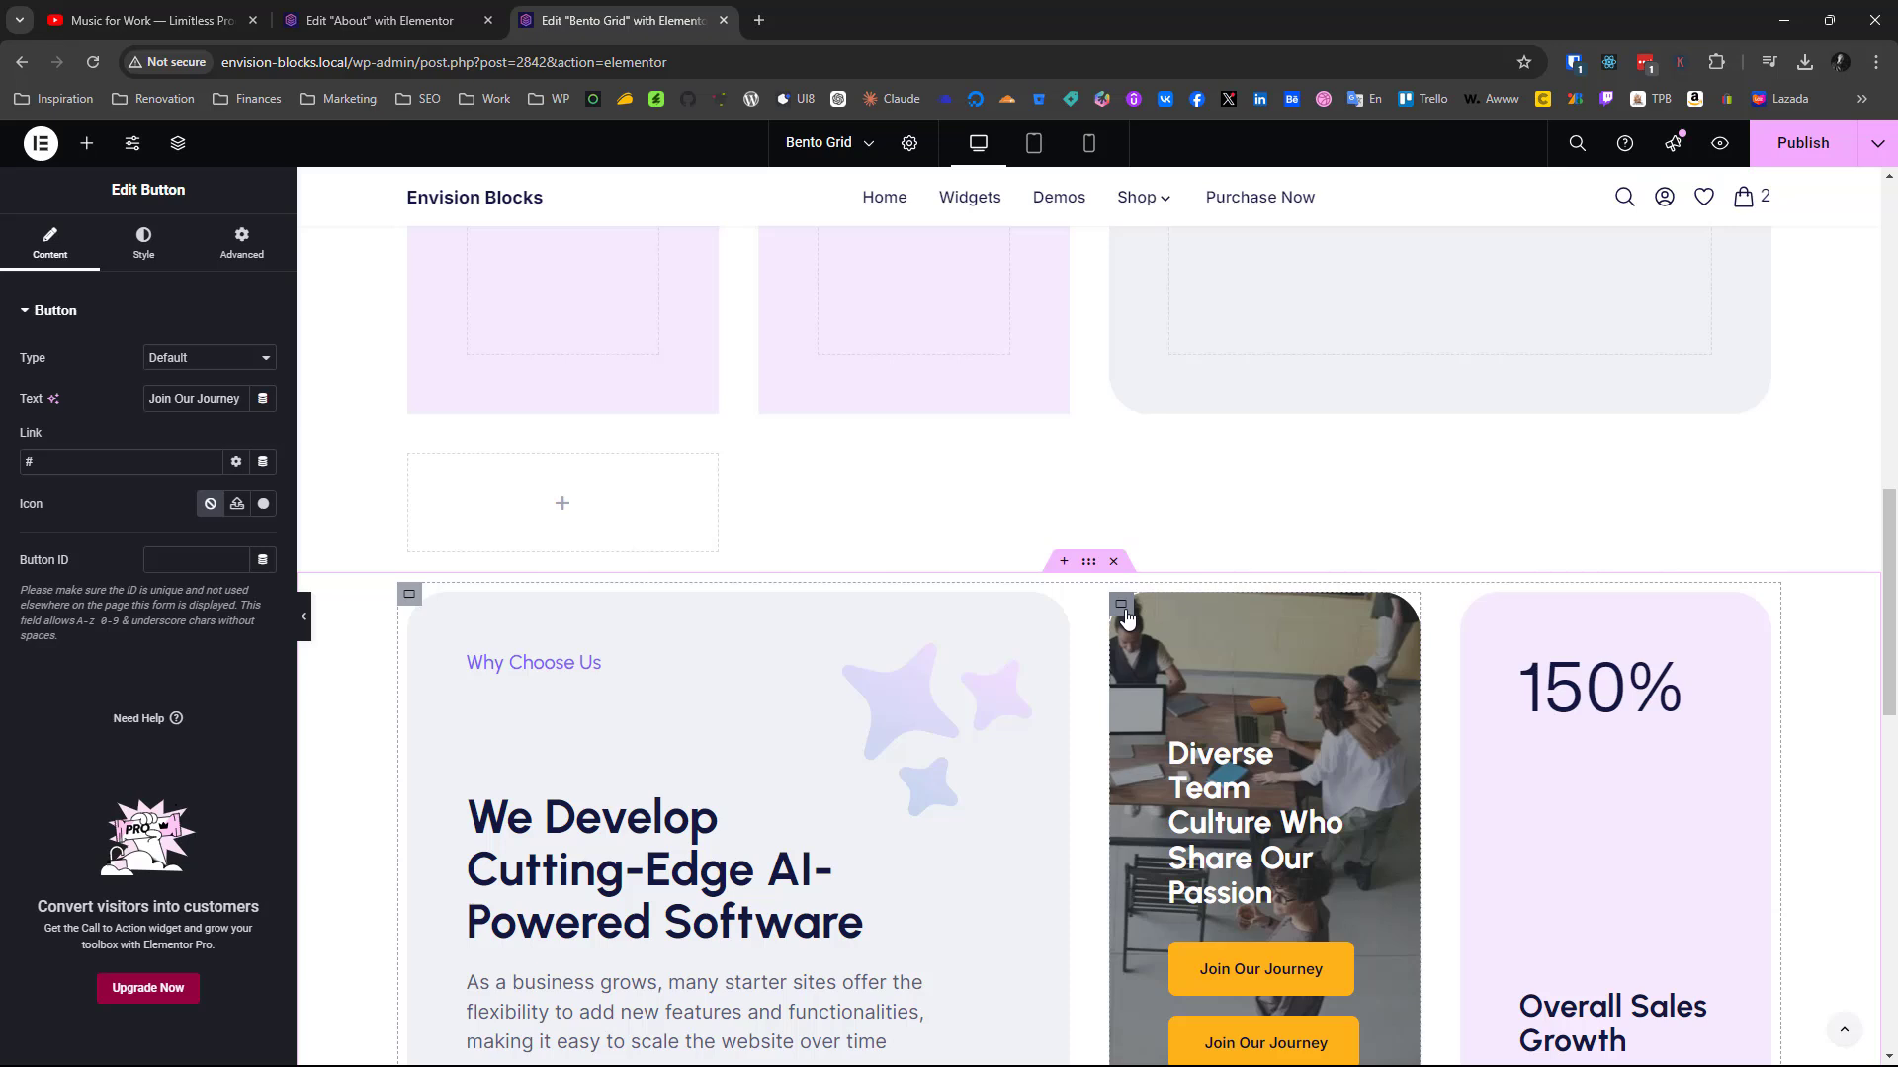
left_click(1124, 611)
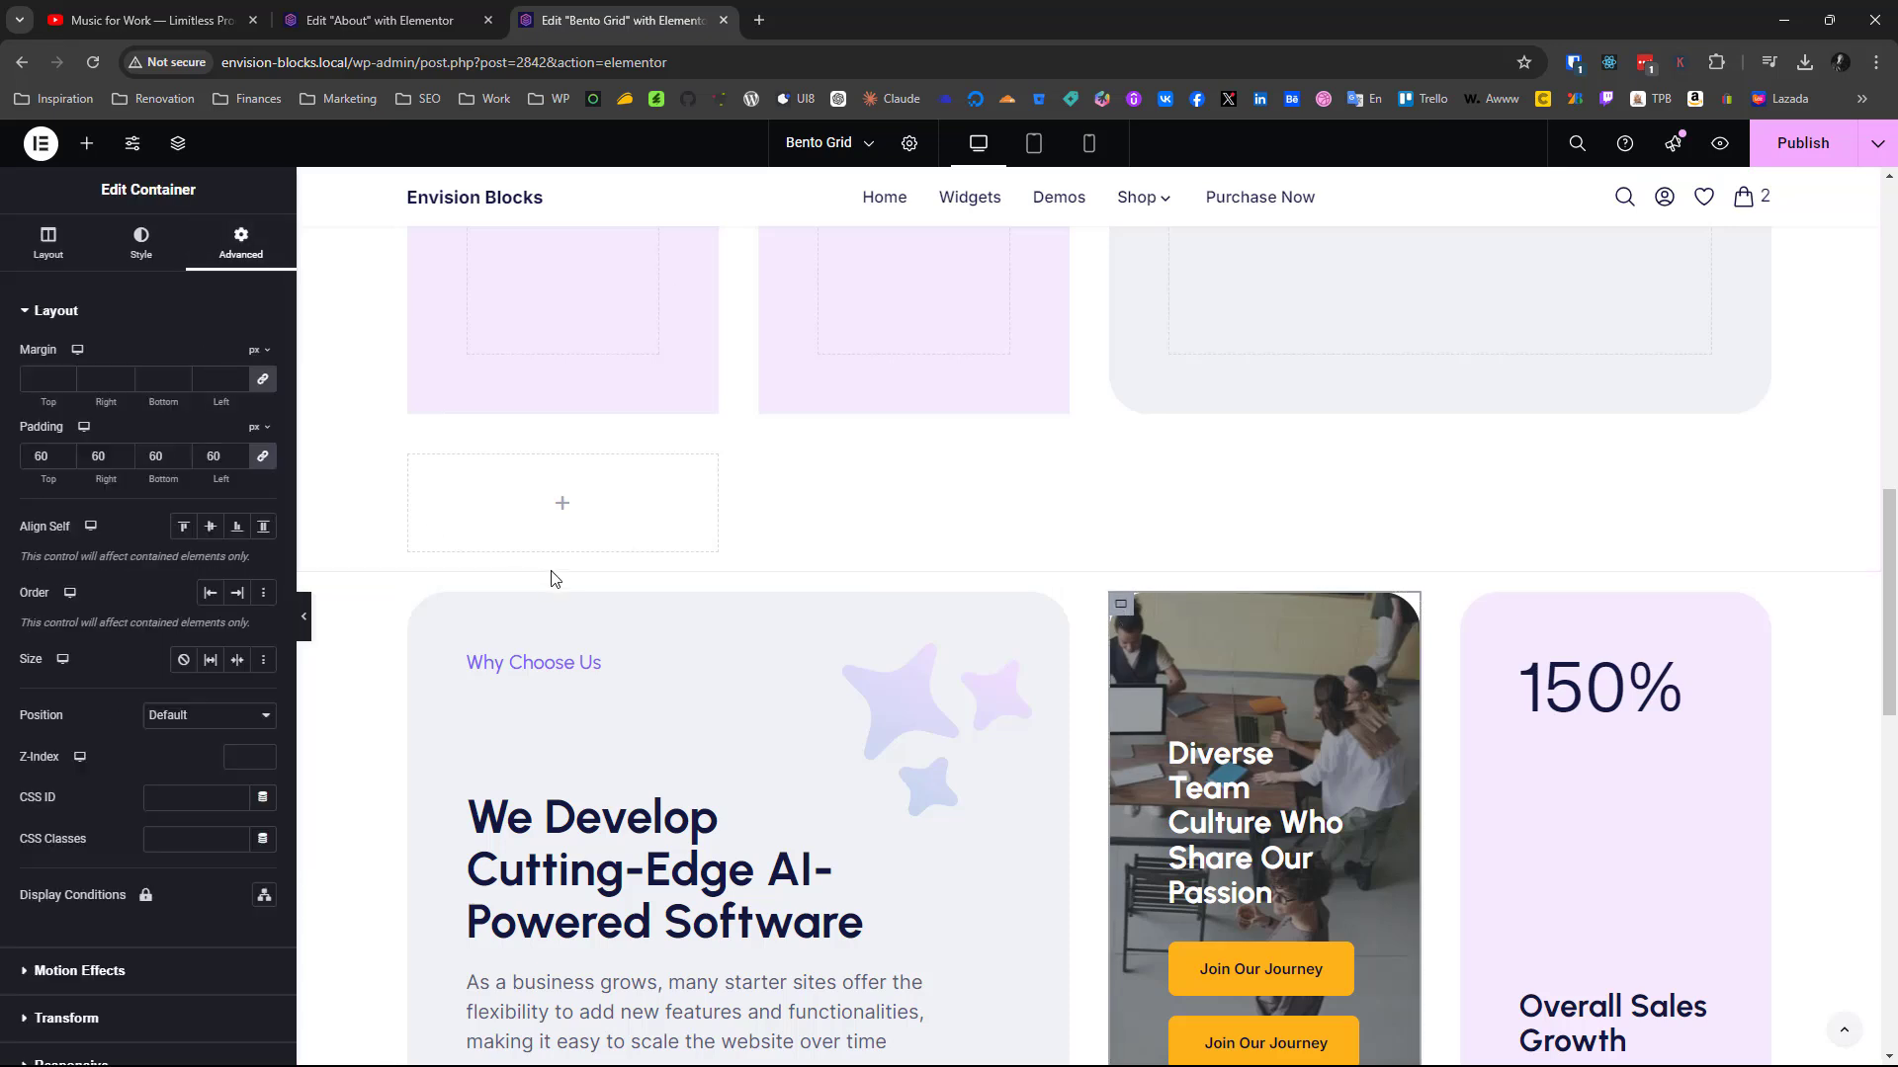
scroll(553, 578, "down", 2)
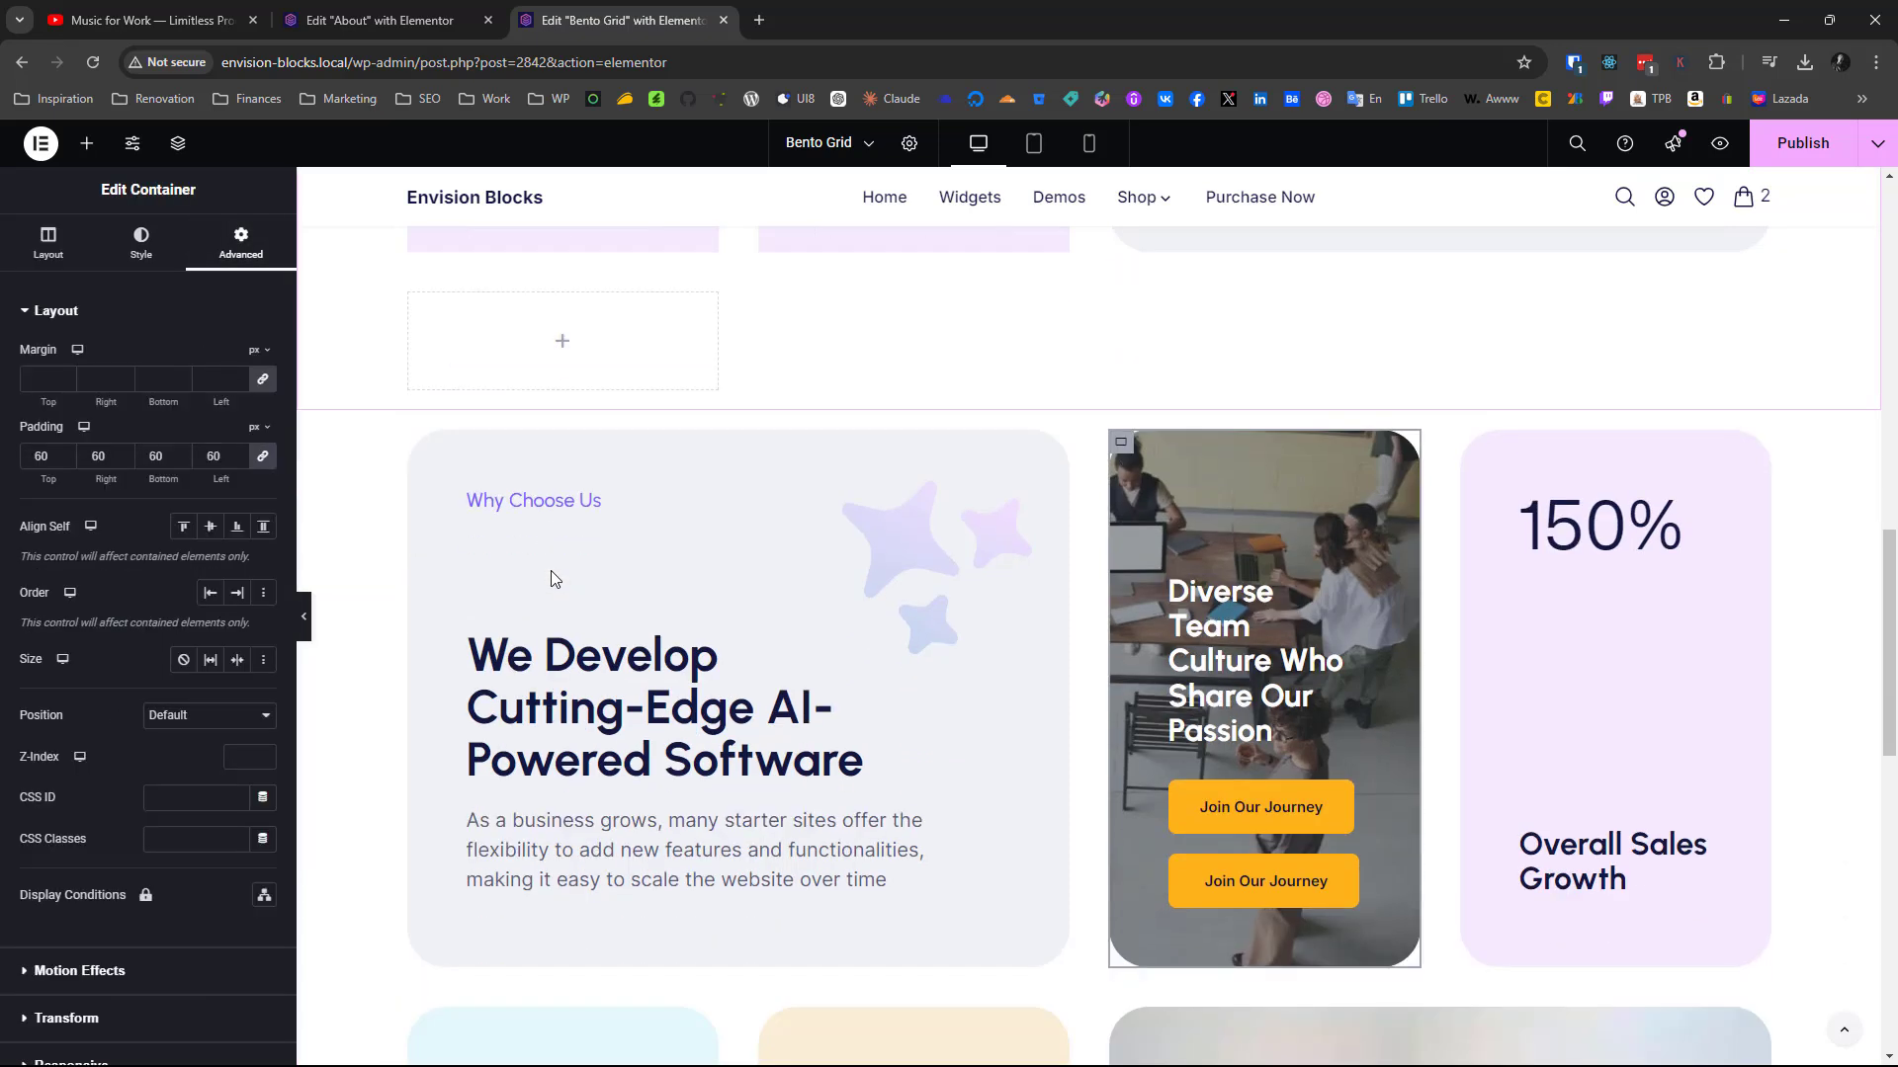
left_click(74, 269)
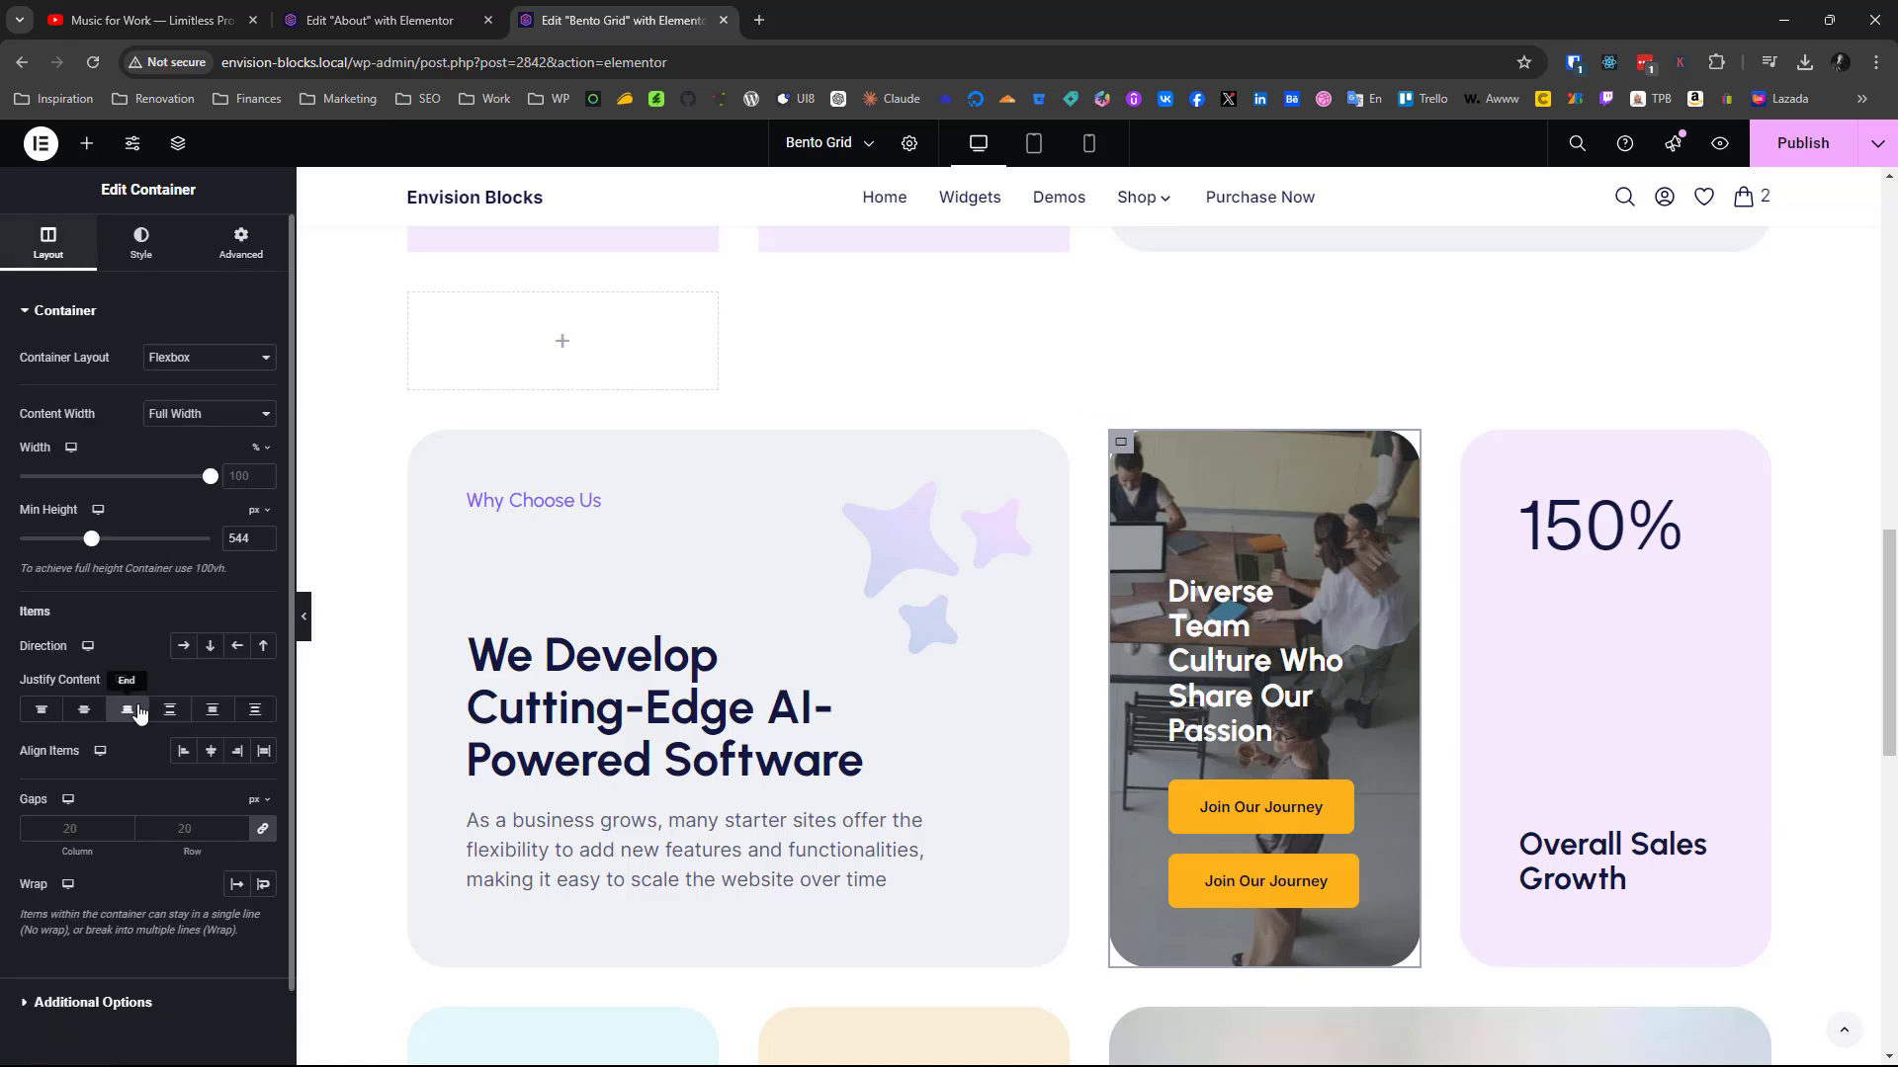
scroll(962, 598, "up", 13)
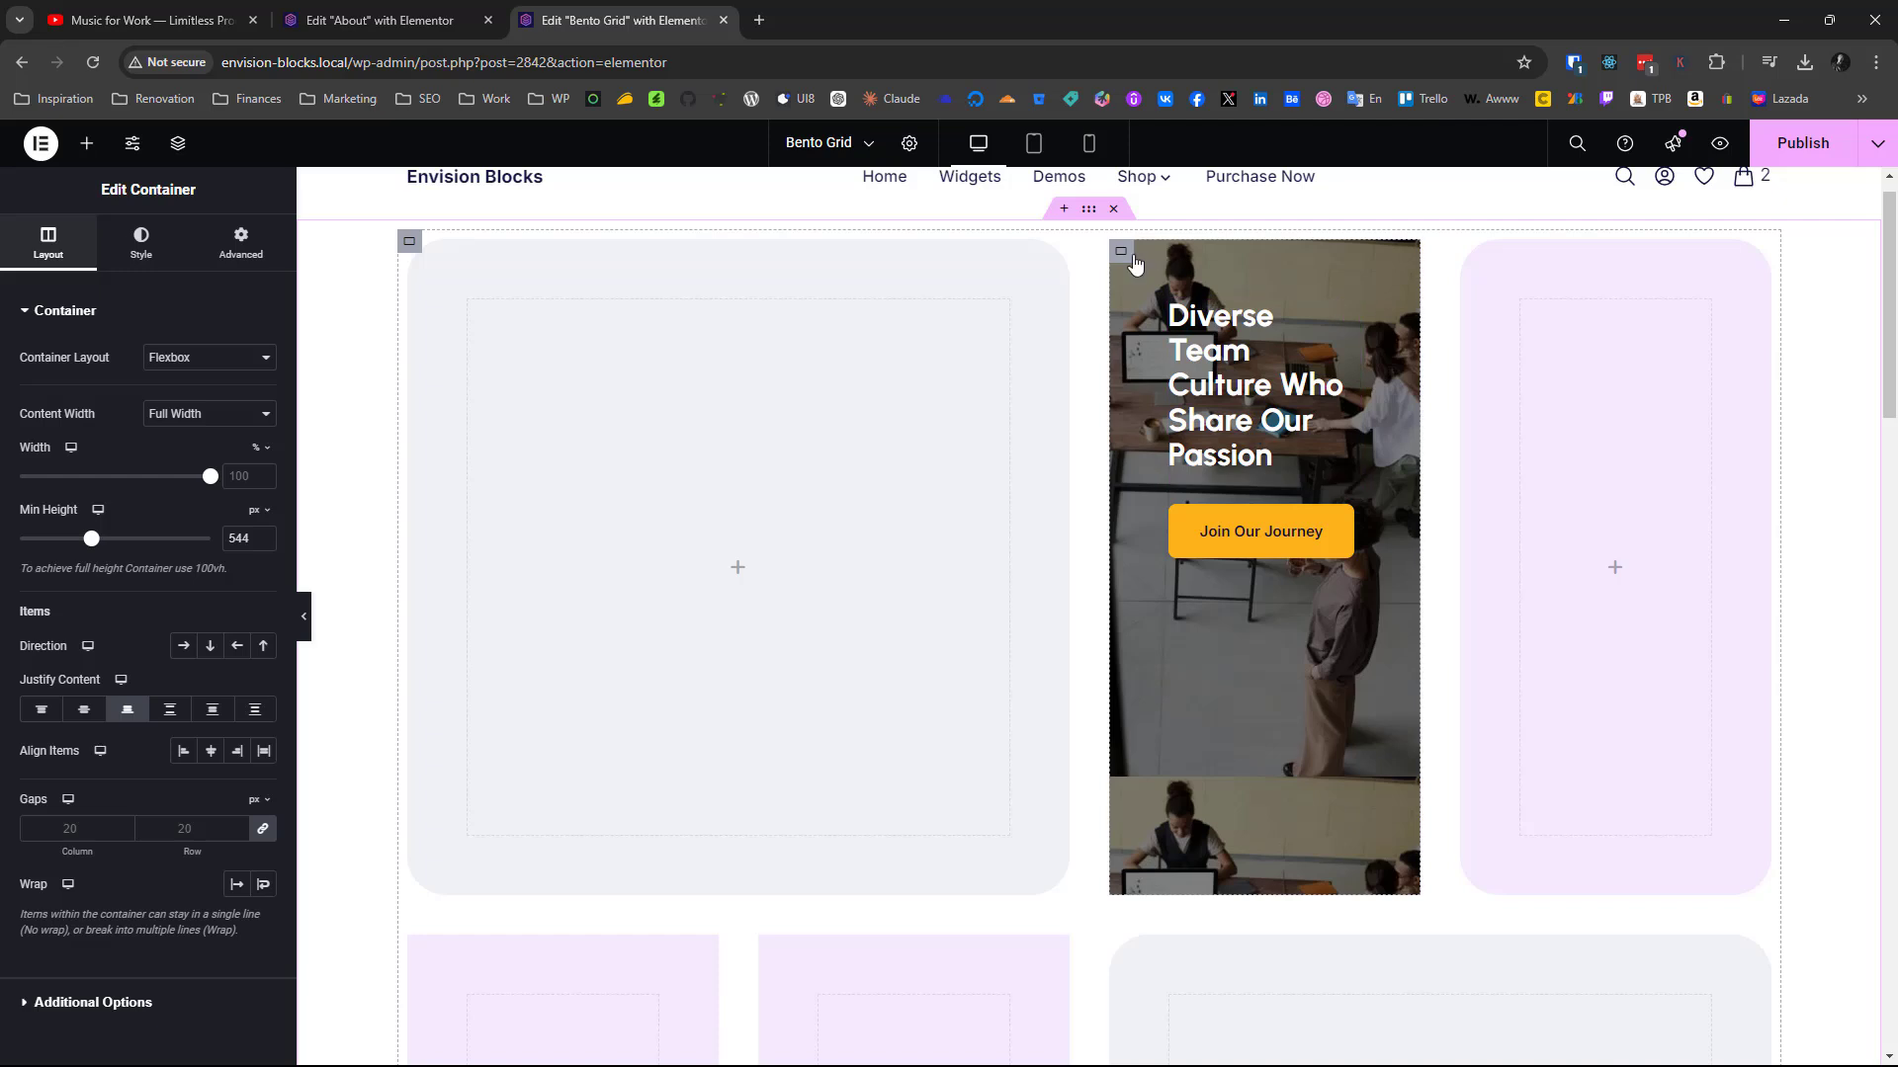
left_click(1133, 257)
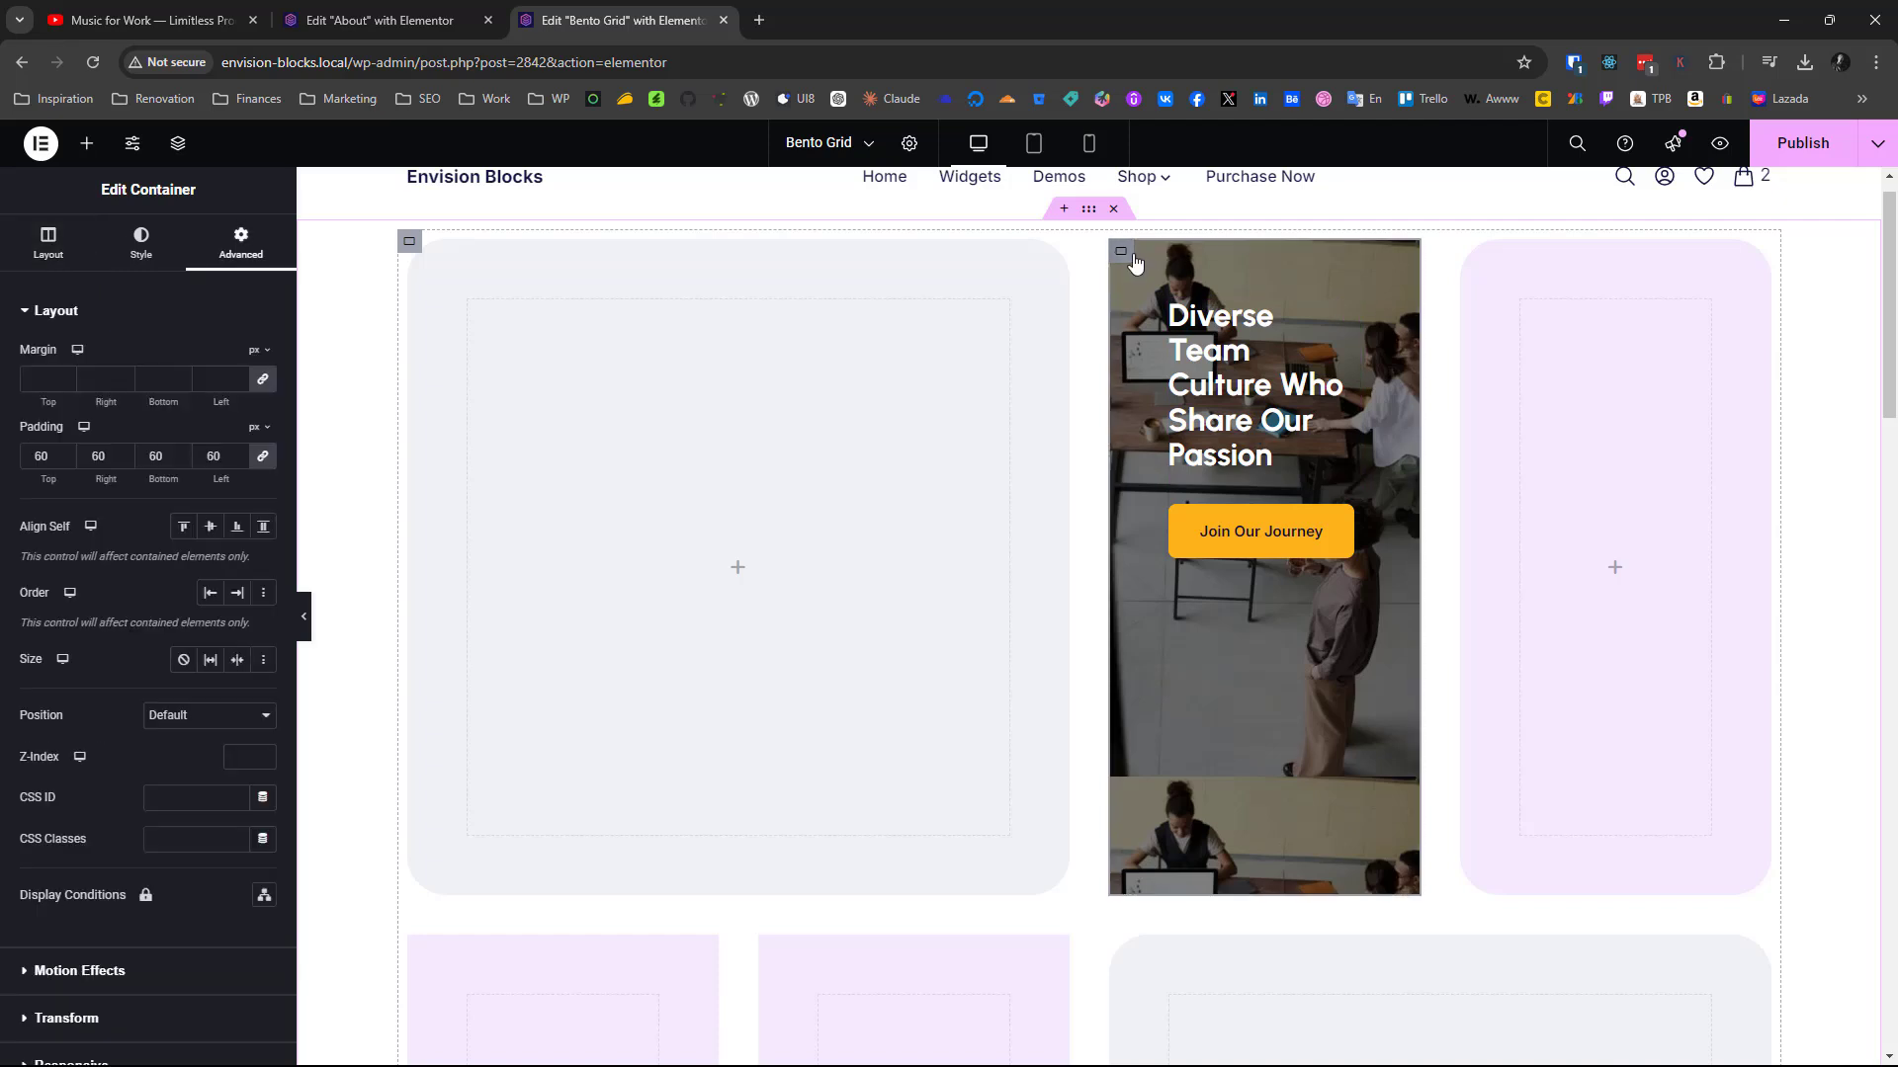
left_click(49, 248)
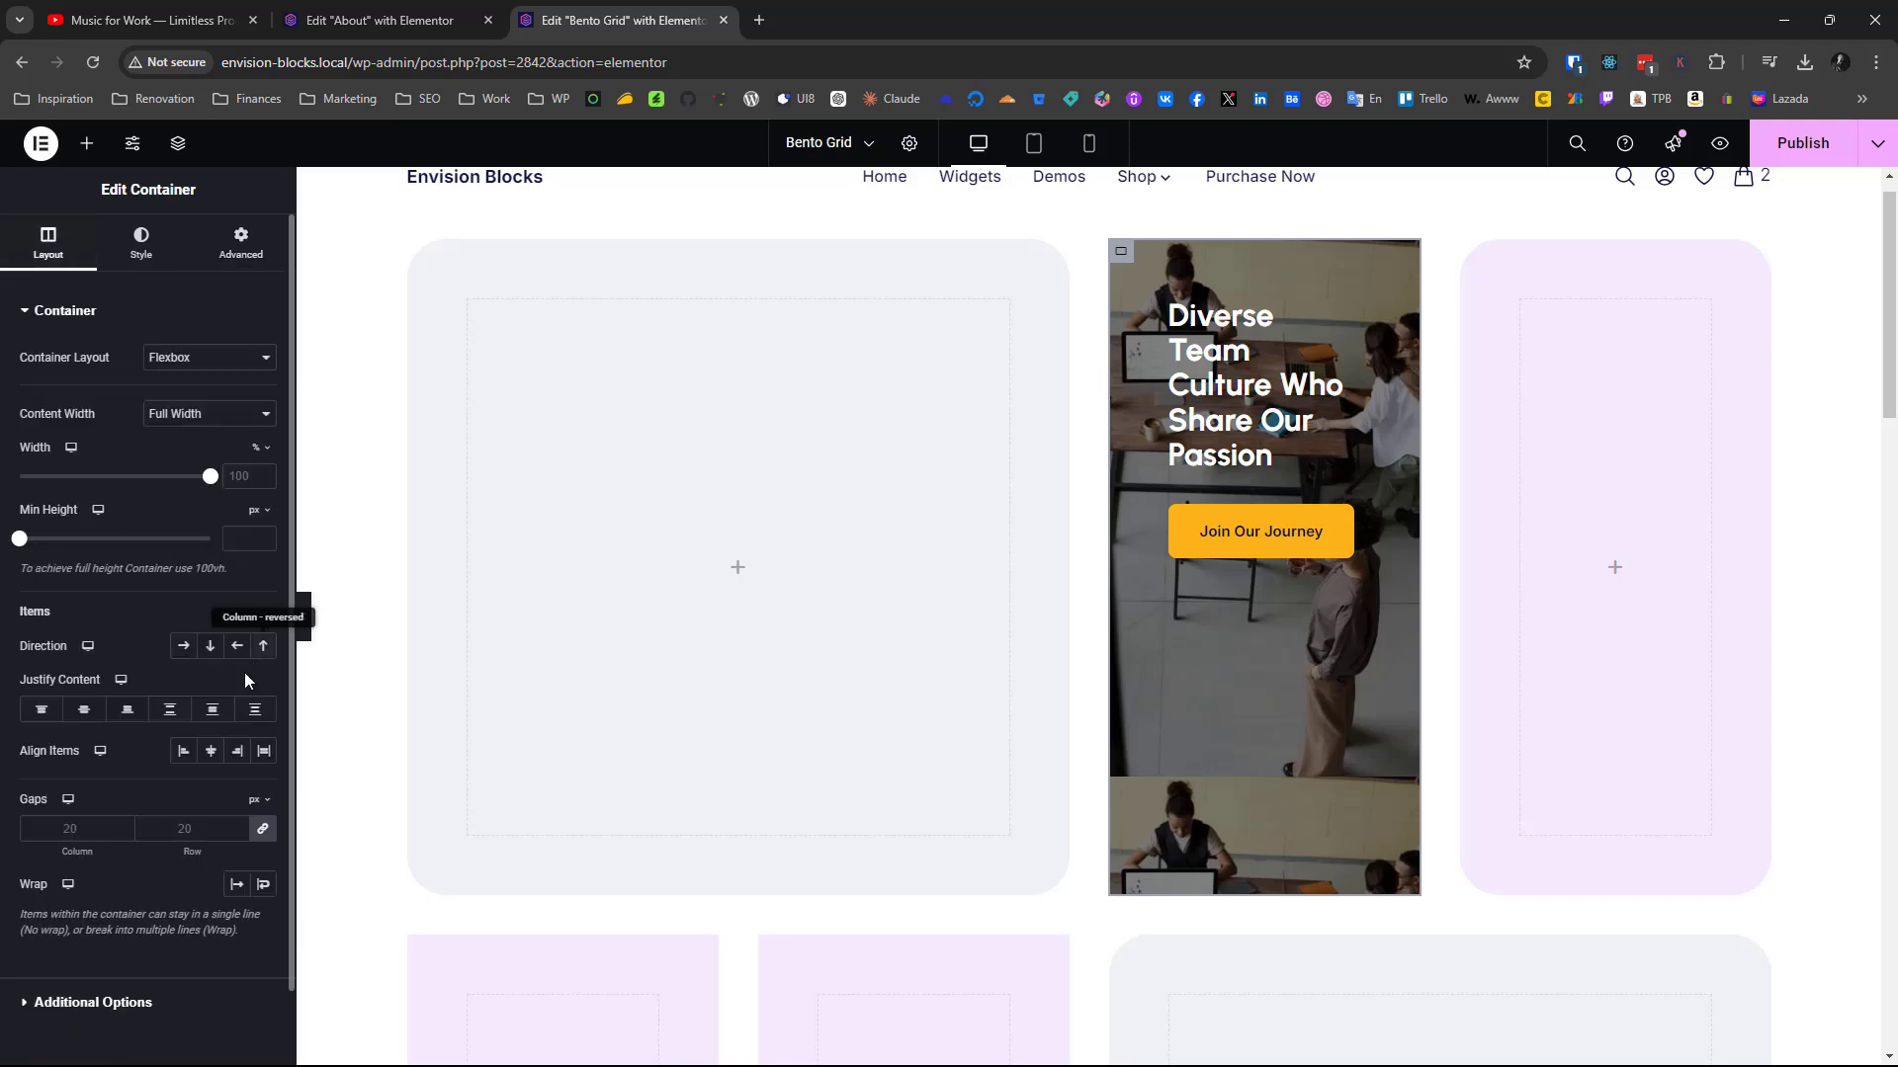
left_click(146, 716)
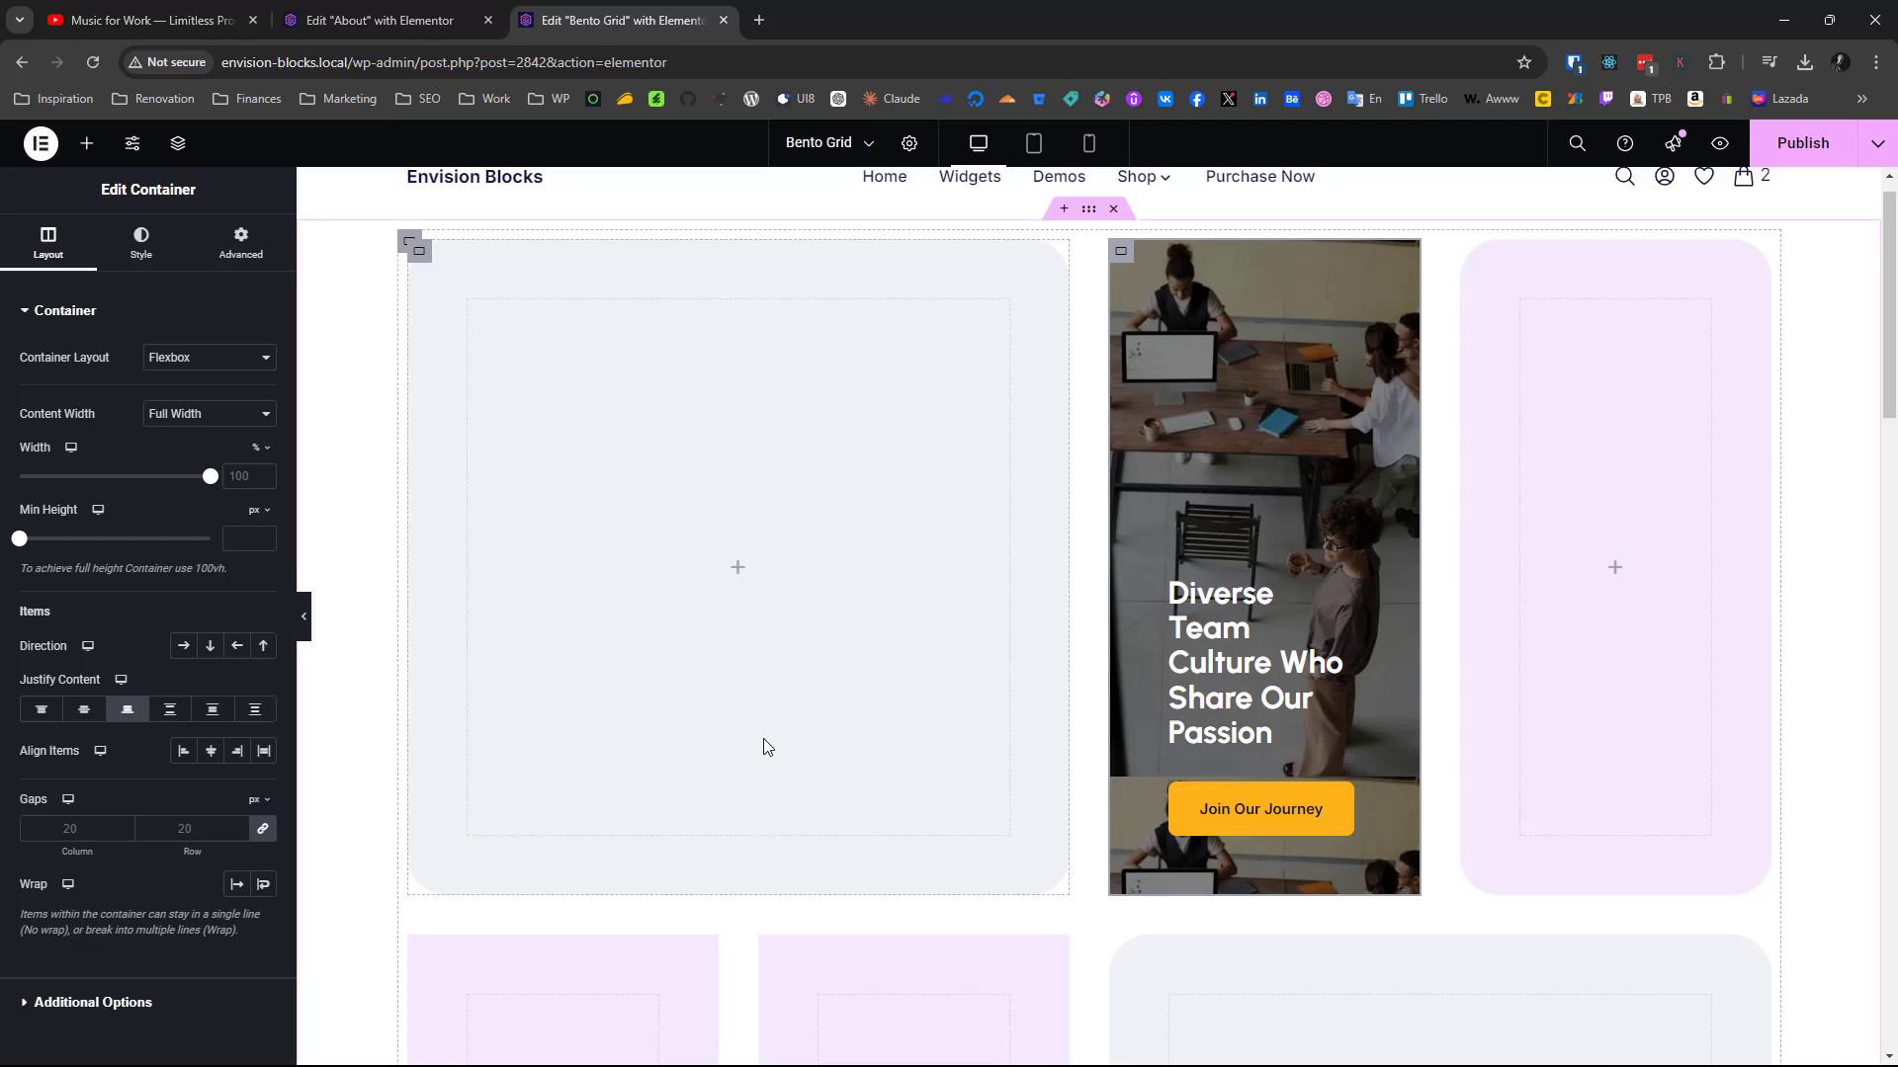
Set the new photo container's border radius to 40 px on all corners
left_click(142, 247)
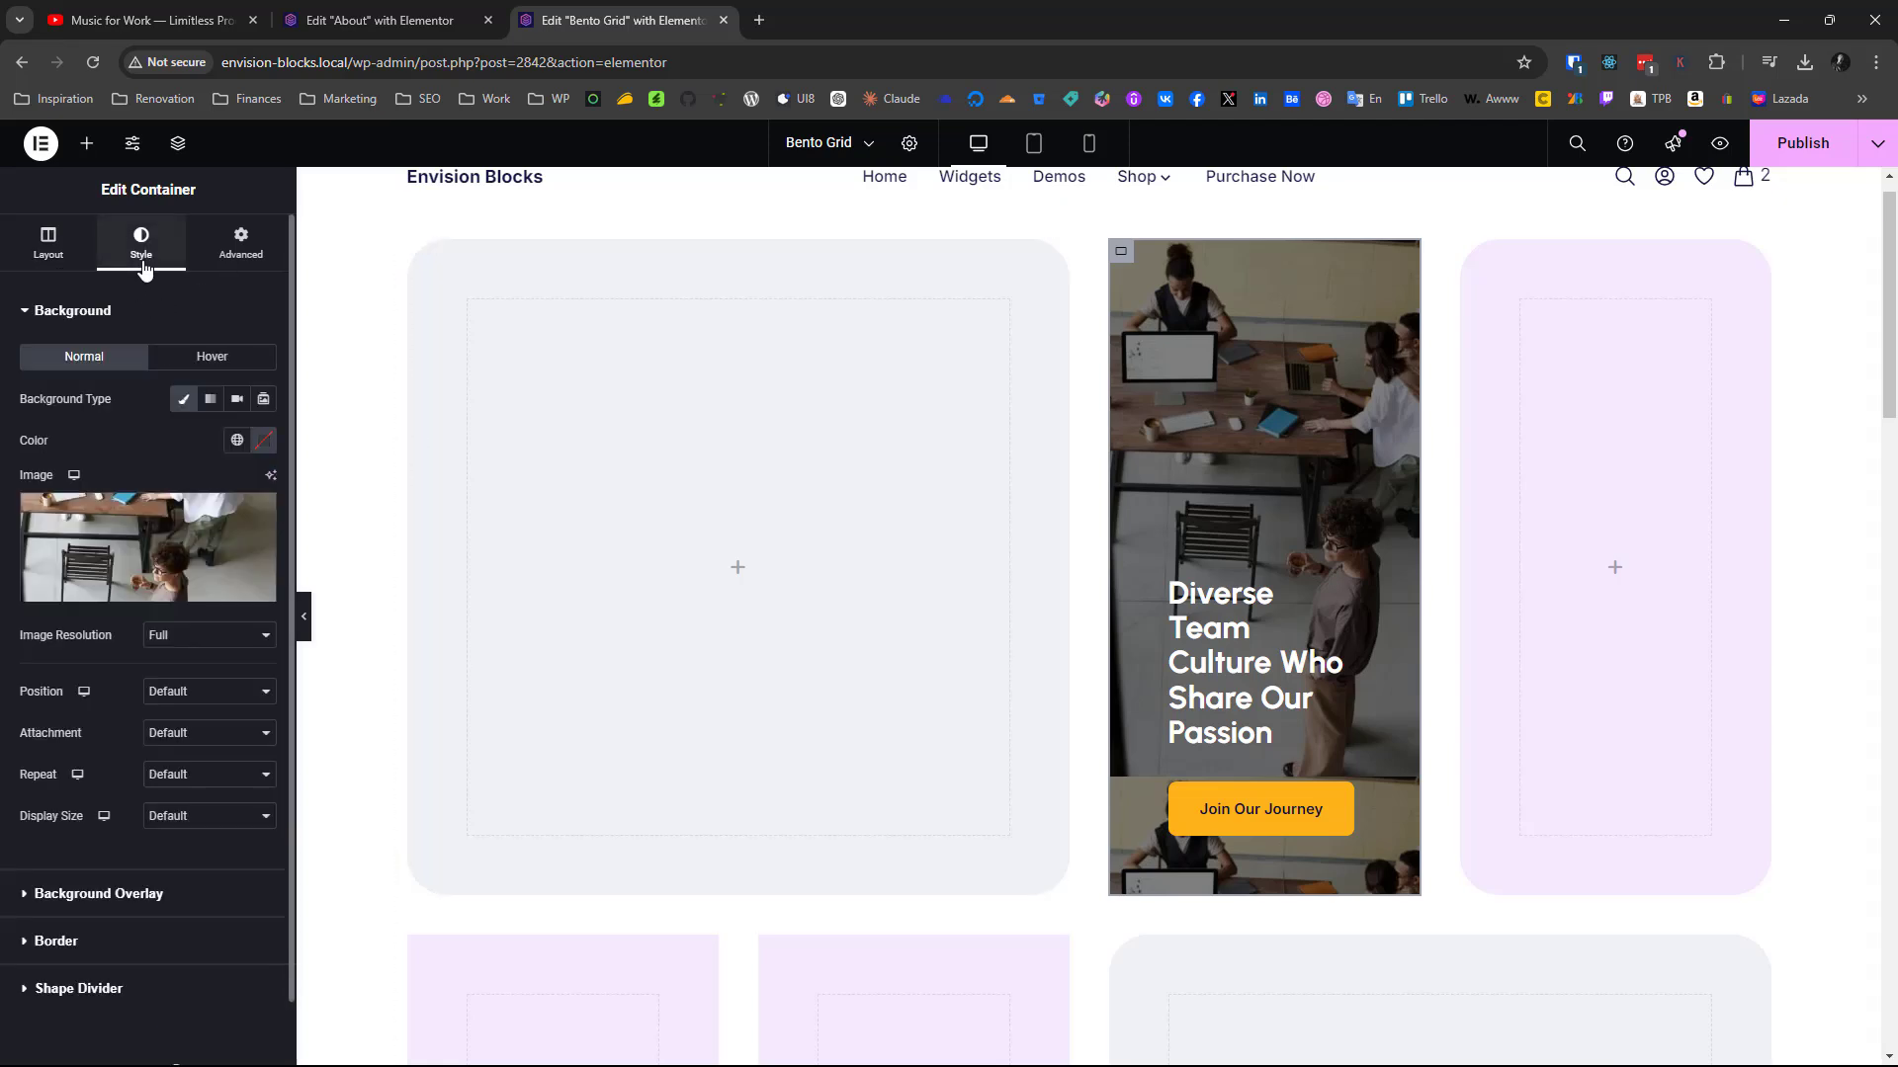
left_click(59, 942)
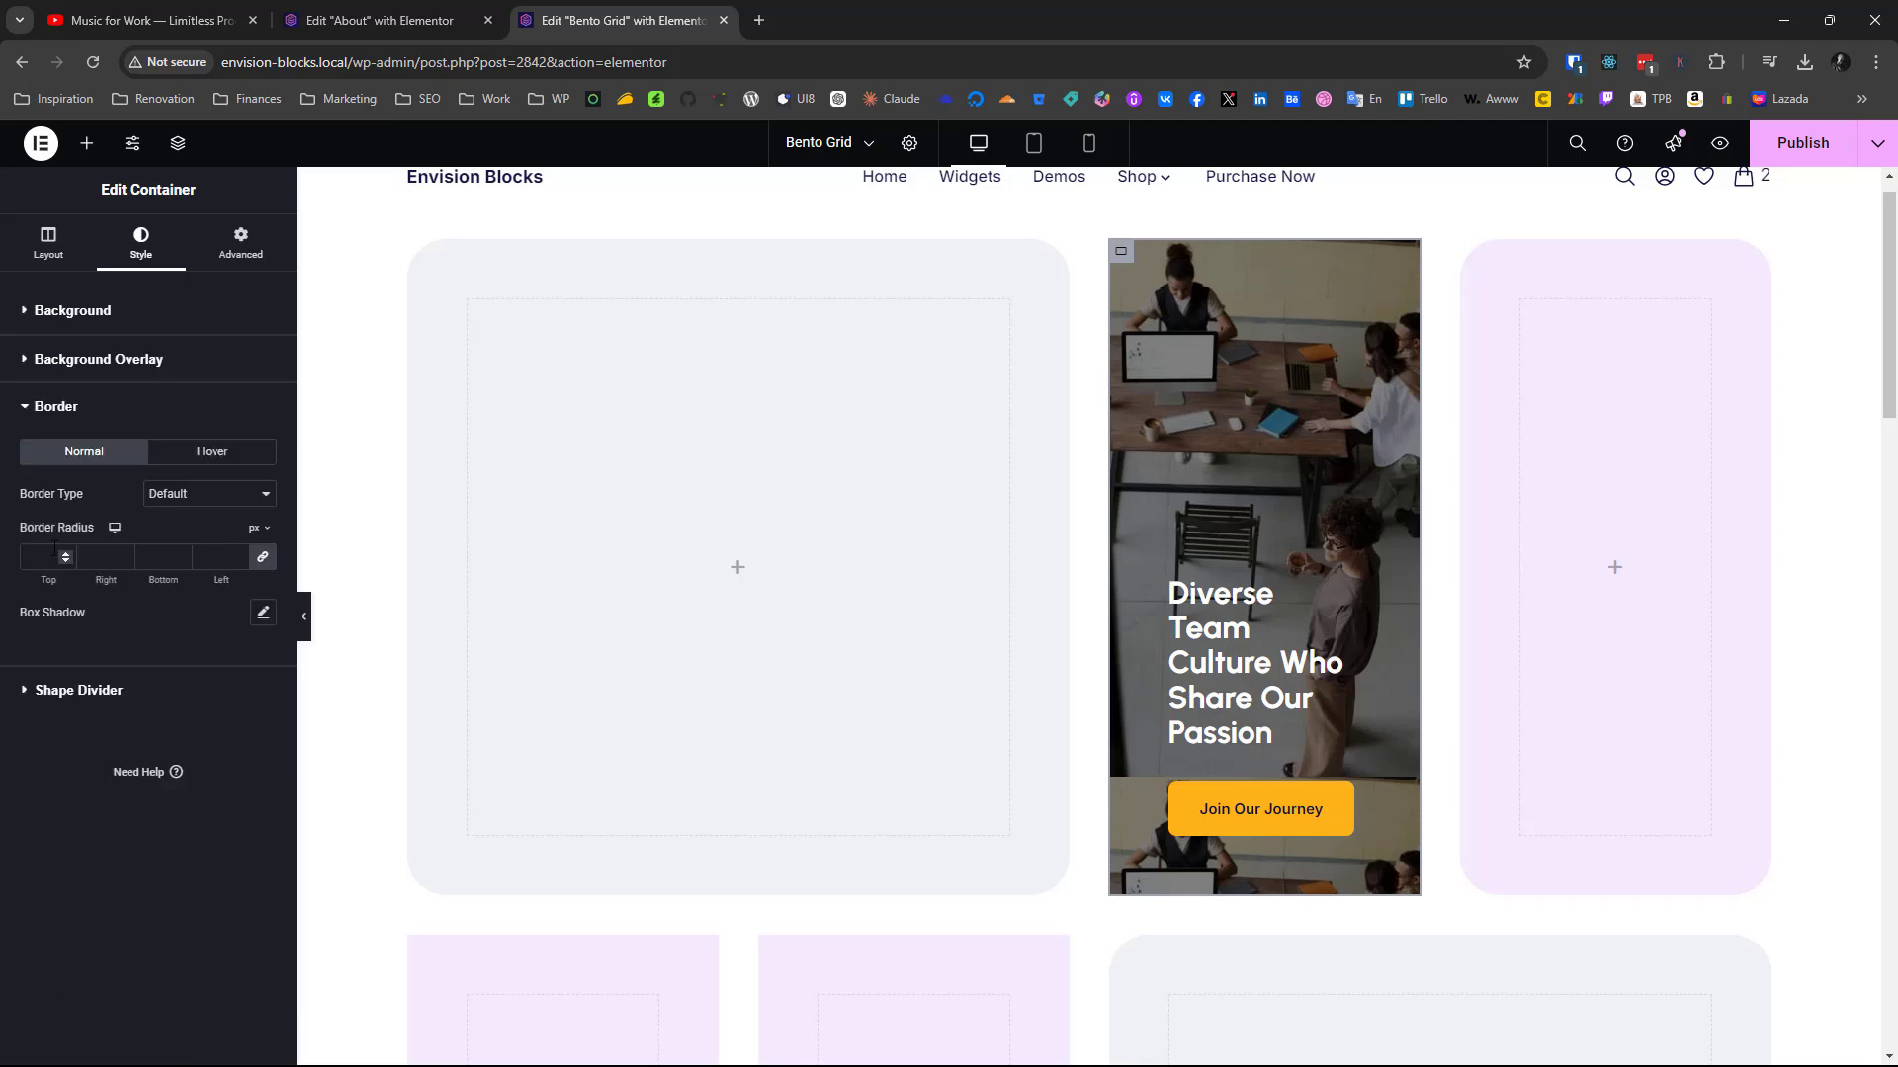
type("40")
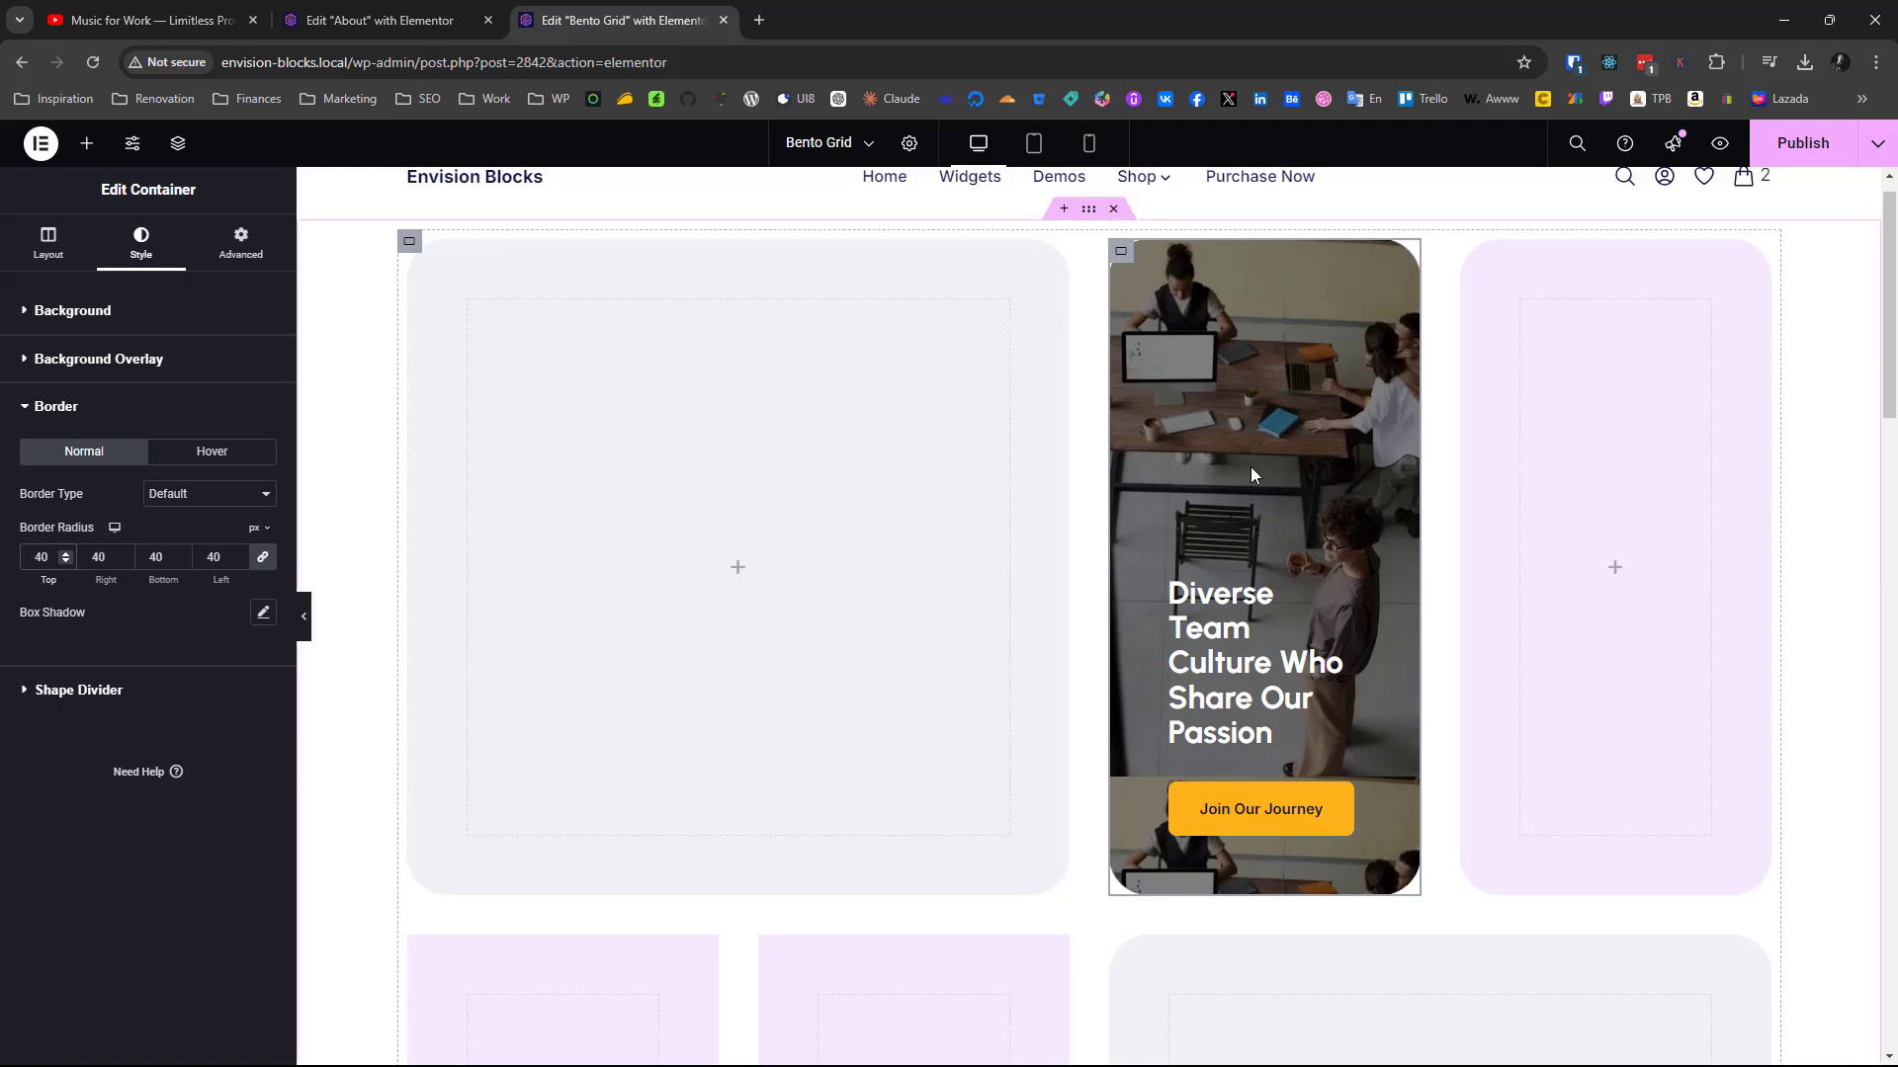
Copy the 150% counter from the finished sales growth card and paste it into the new grid's third container
scroll(1249, 474, "down", 12)
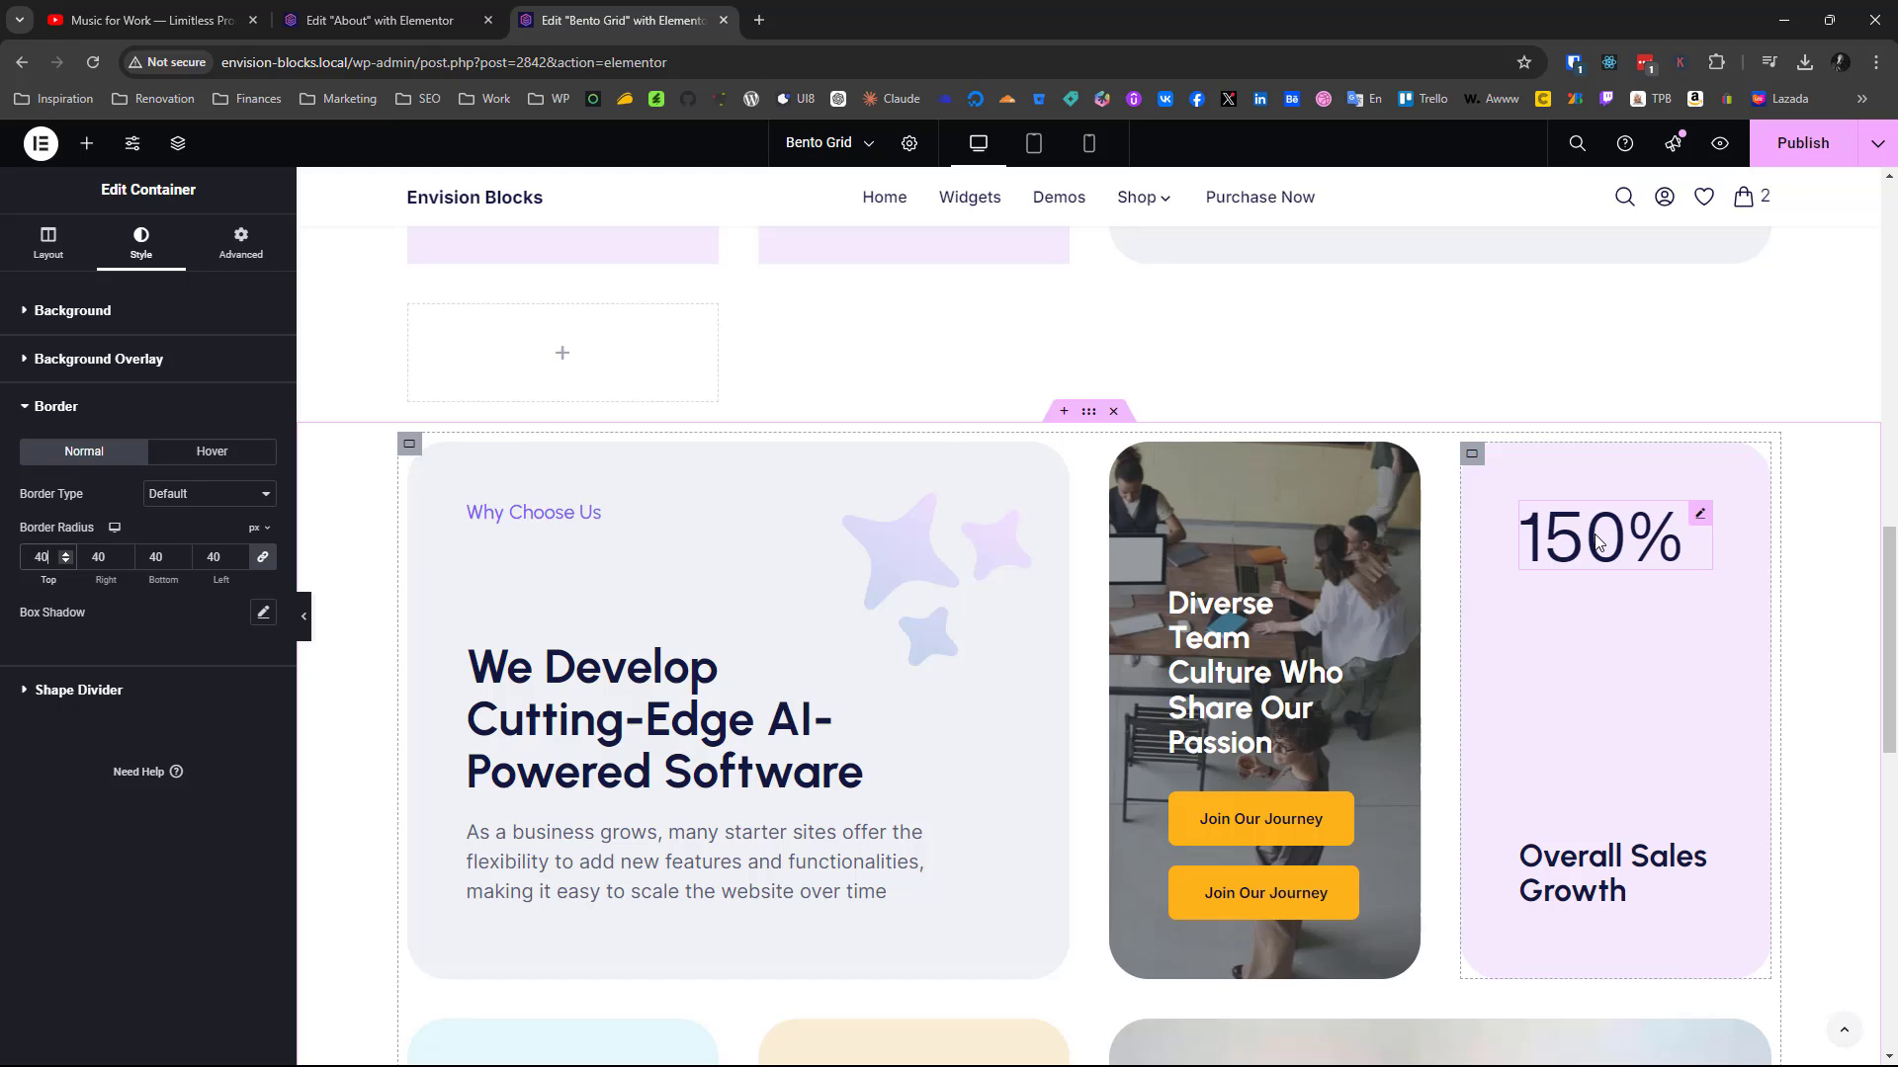
right_click(1595, 541)
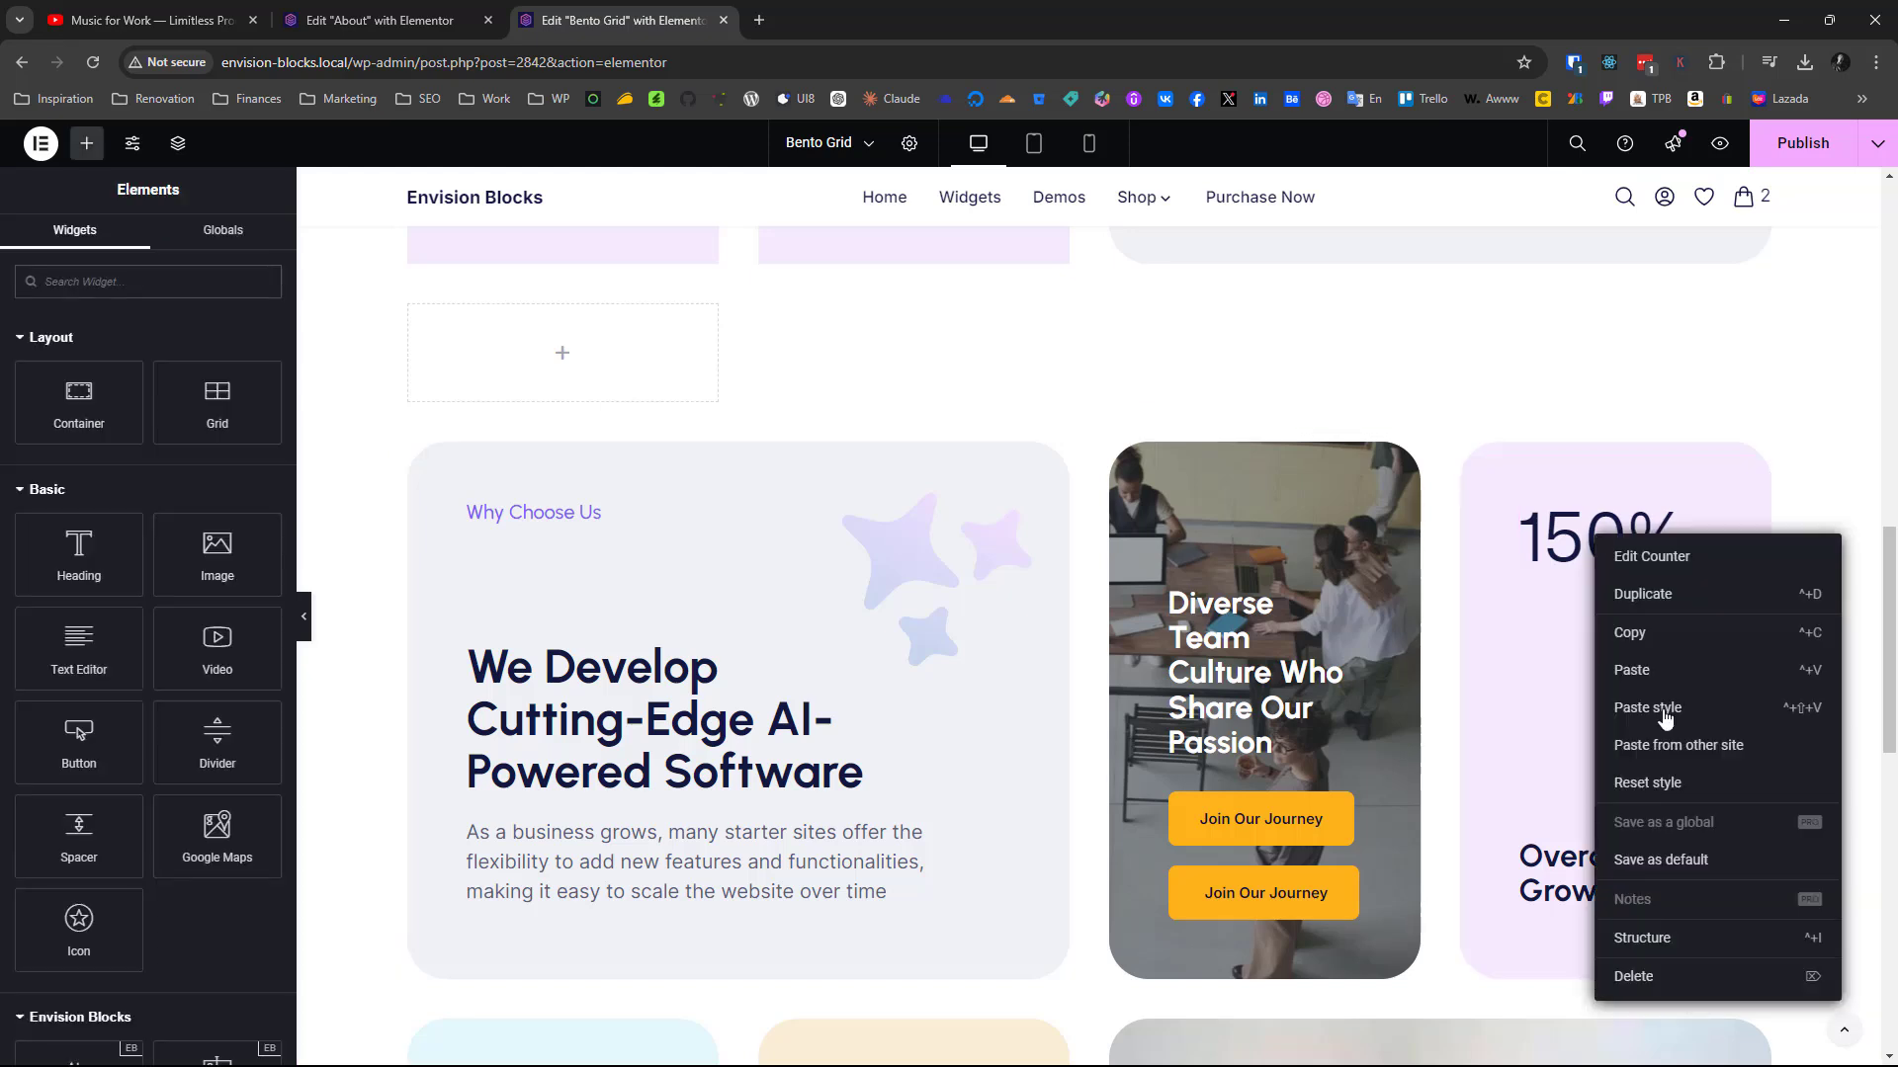
left_click(1652, 630)
scroll(1651, 627, "down", 3)
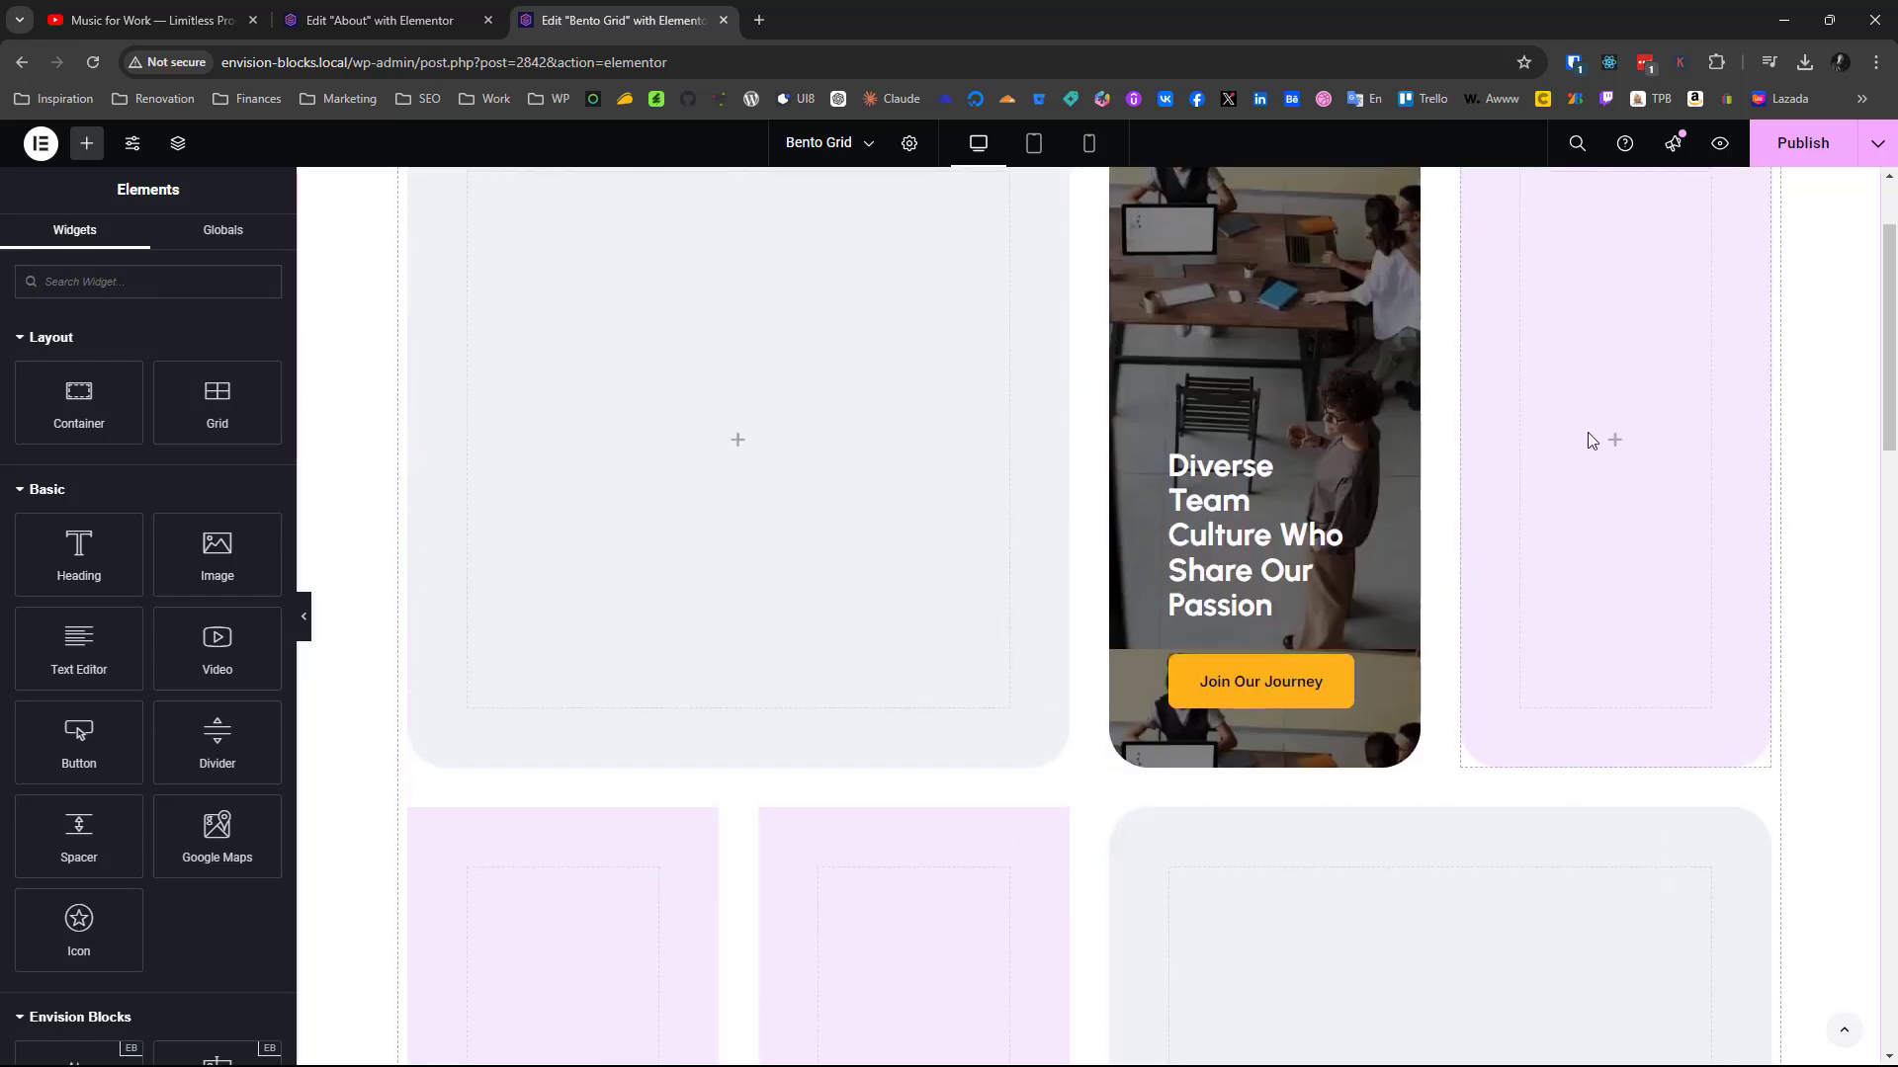
right_click(1591, 439)
left_click(1649, 615)
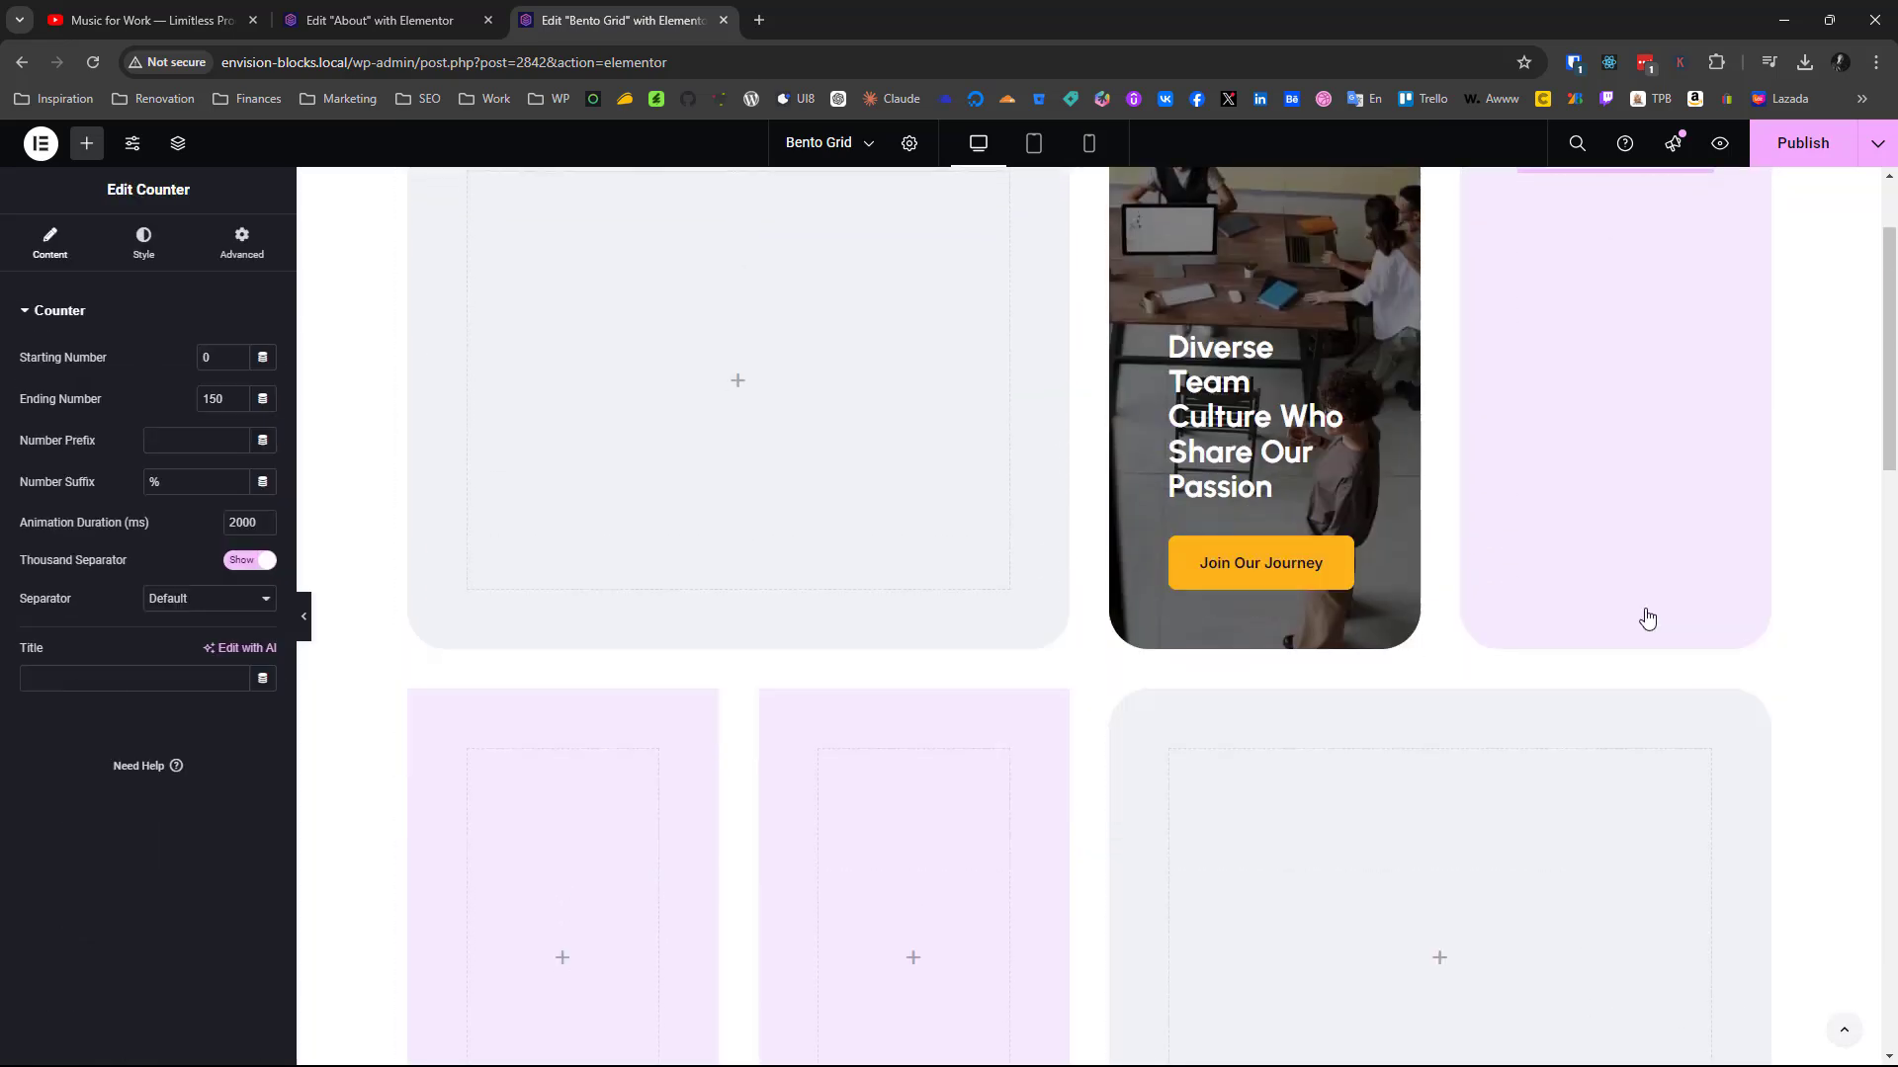
Copy the Overall Sales Growth heading from the finished card, paste it below the new 150% counter, and check that container's layout settings
scroll(1648, 619, "down", 13)
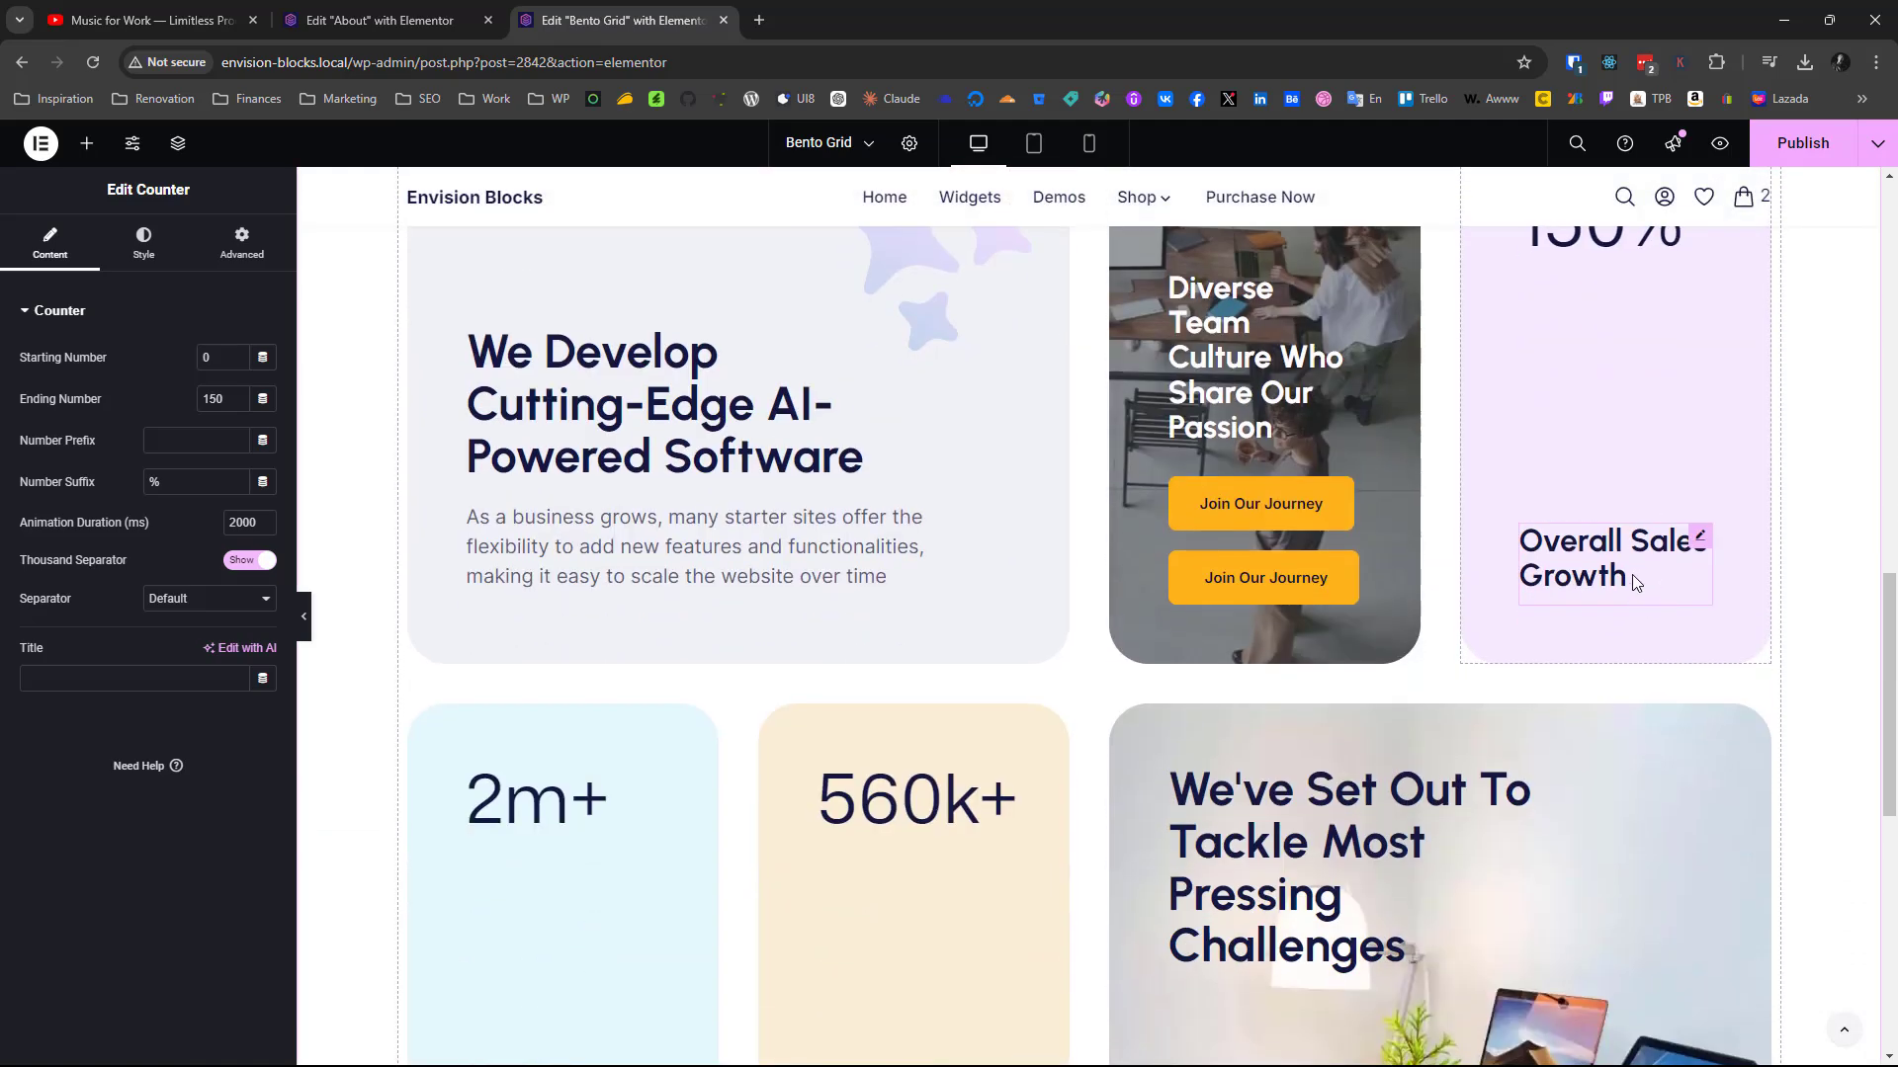
right_click(1633, 581)
left_click(1692, 673)
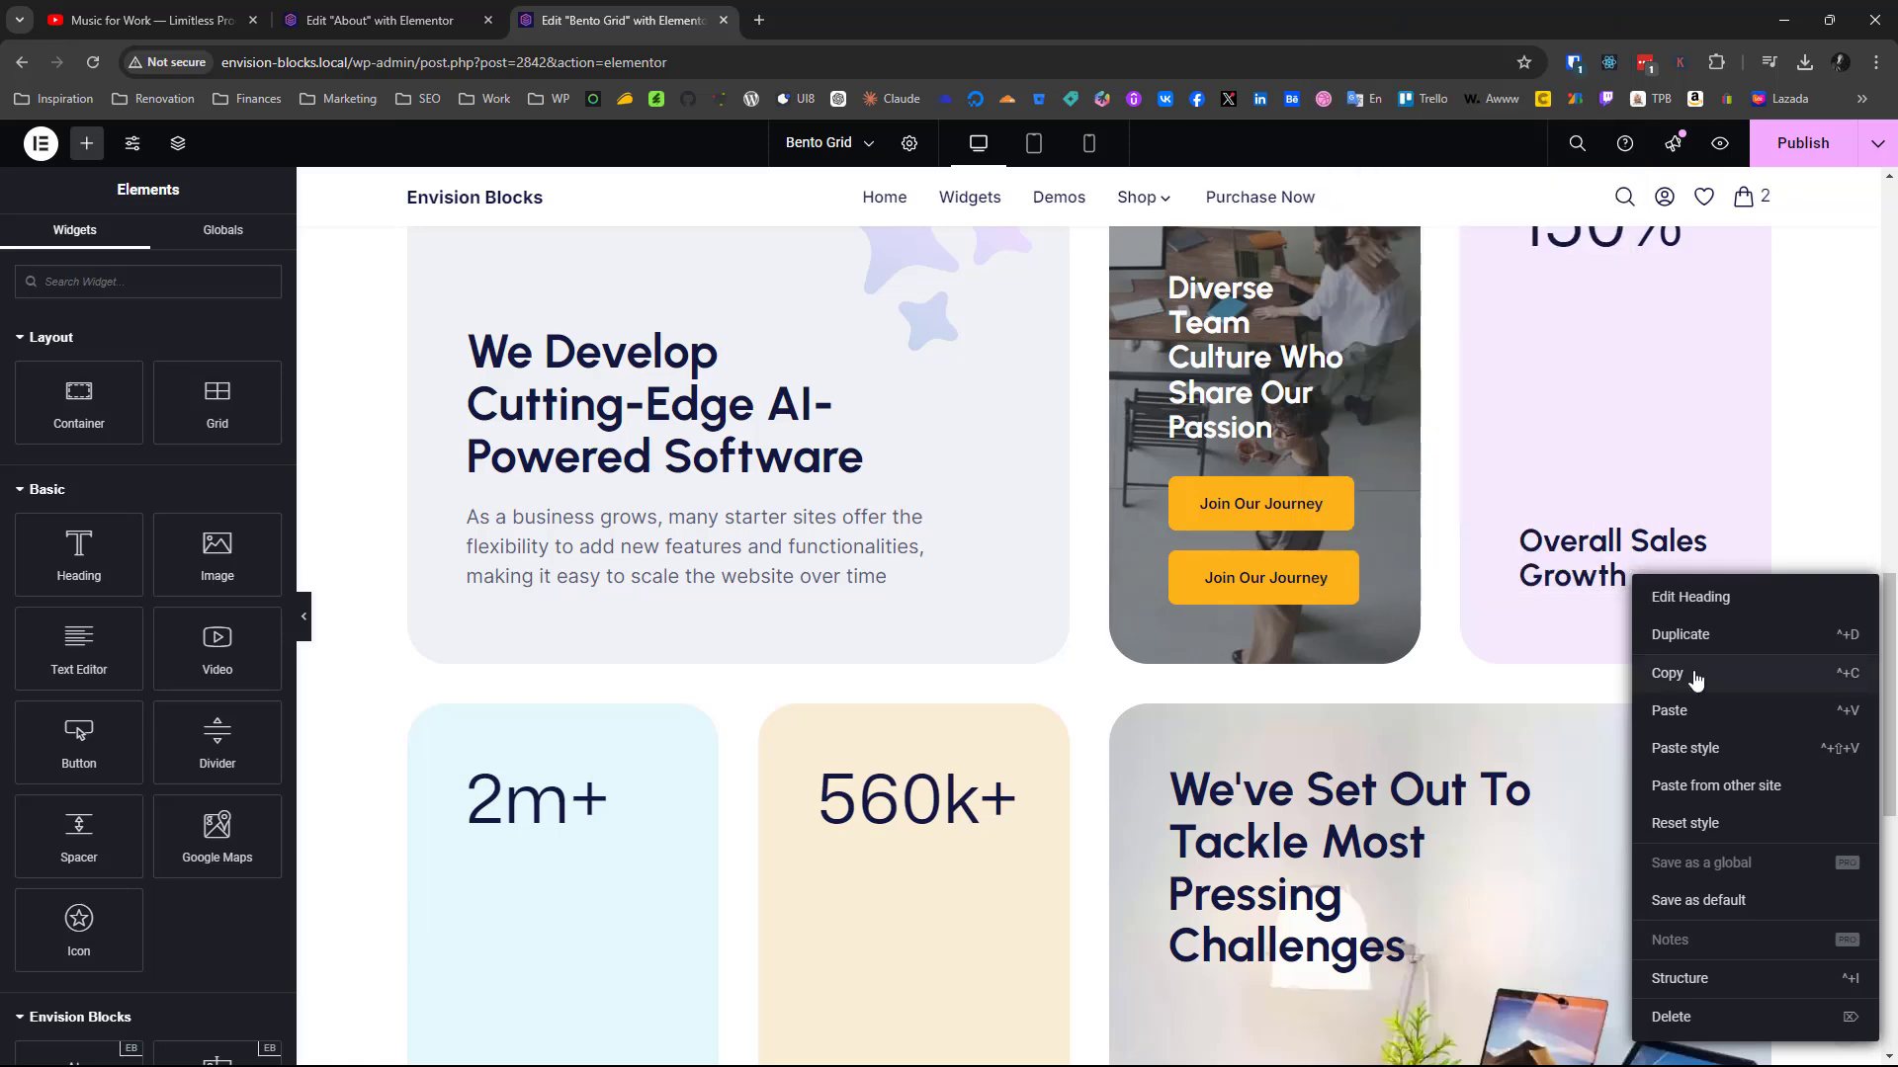
left_click(1694, 676)
scroll(1696, 680, "up", 13)
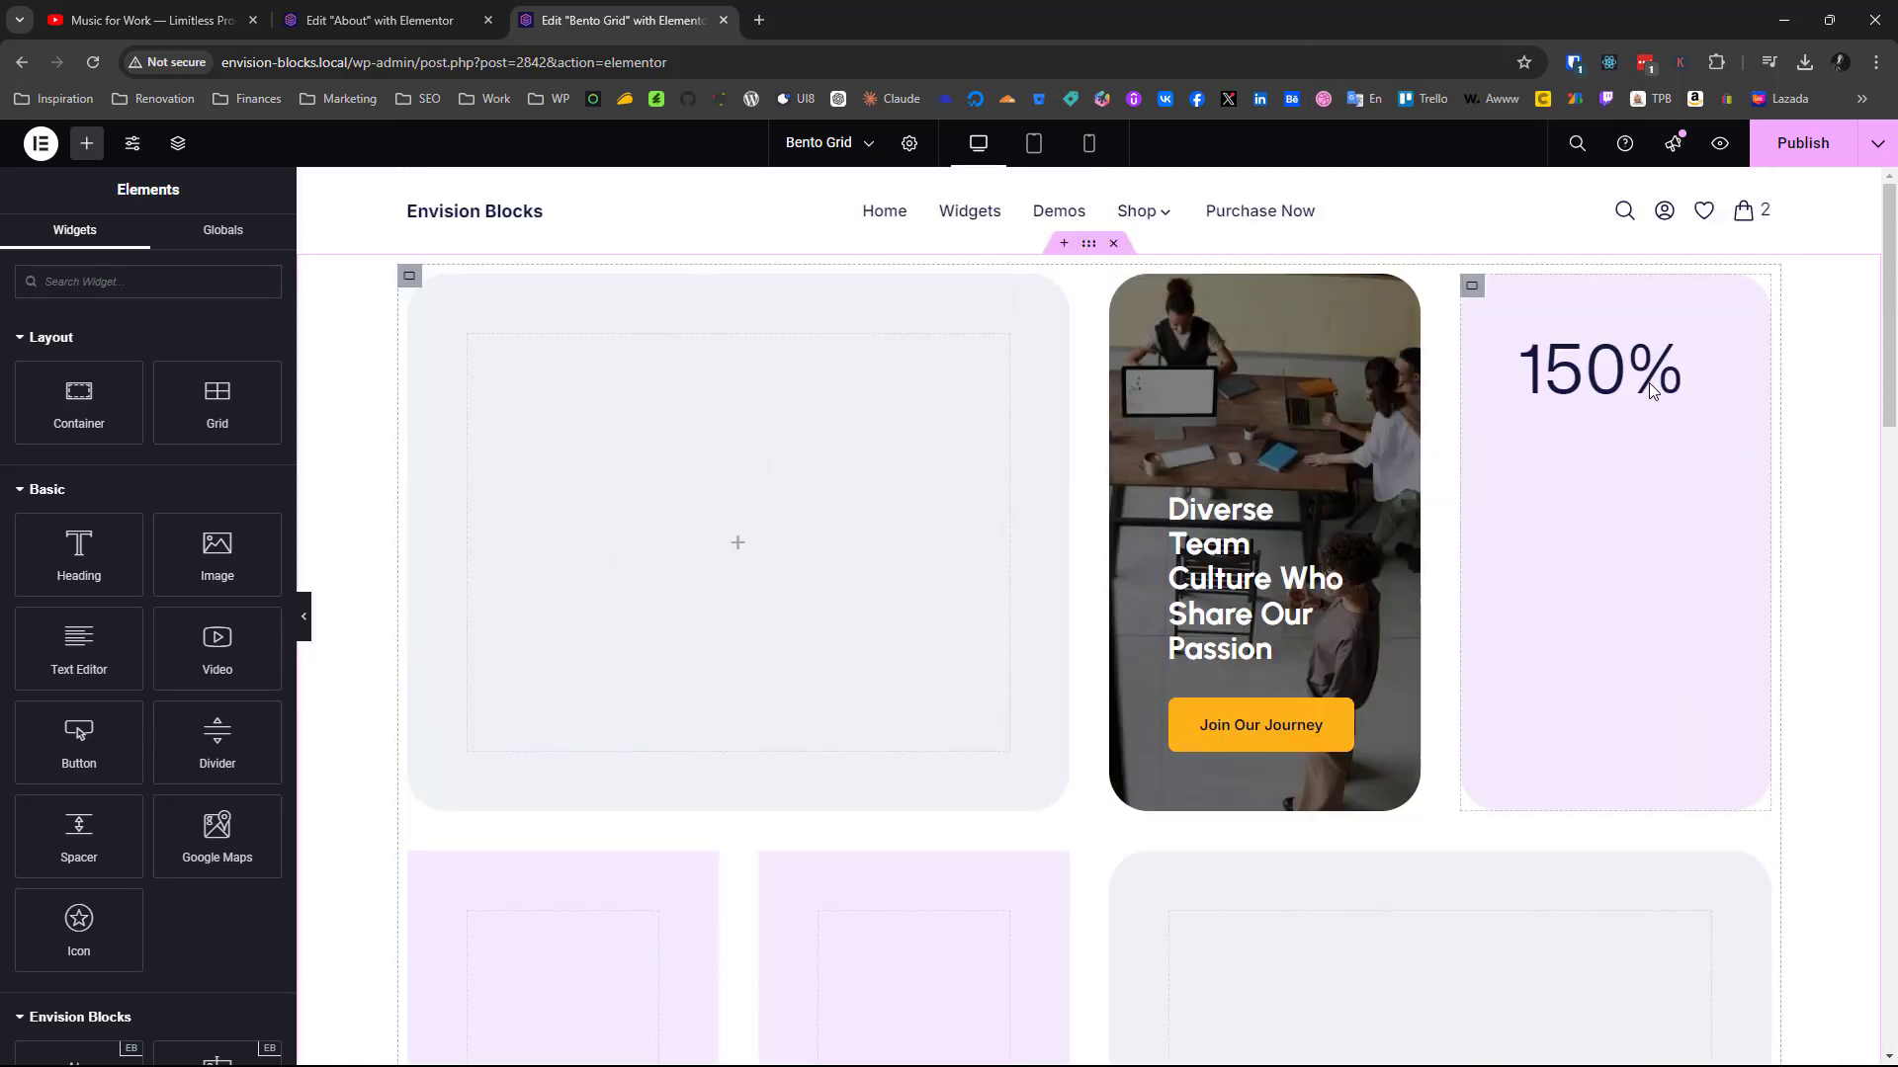
right_click(1613, 394)
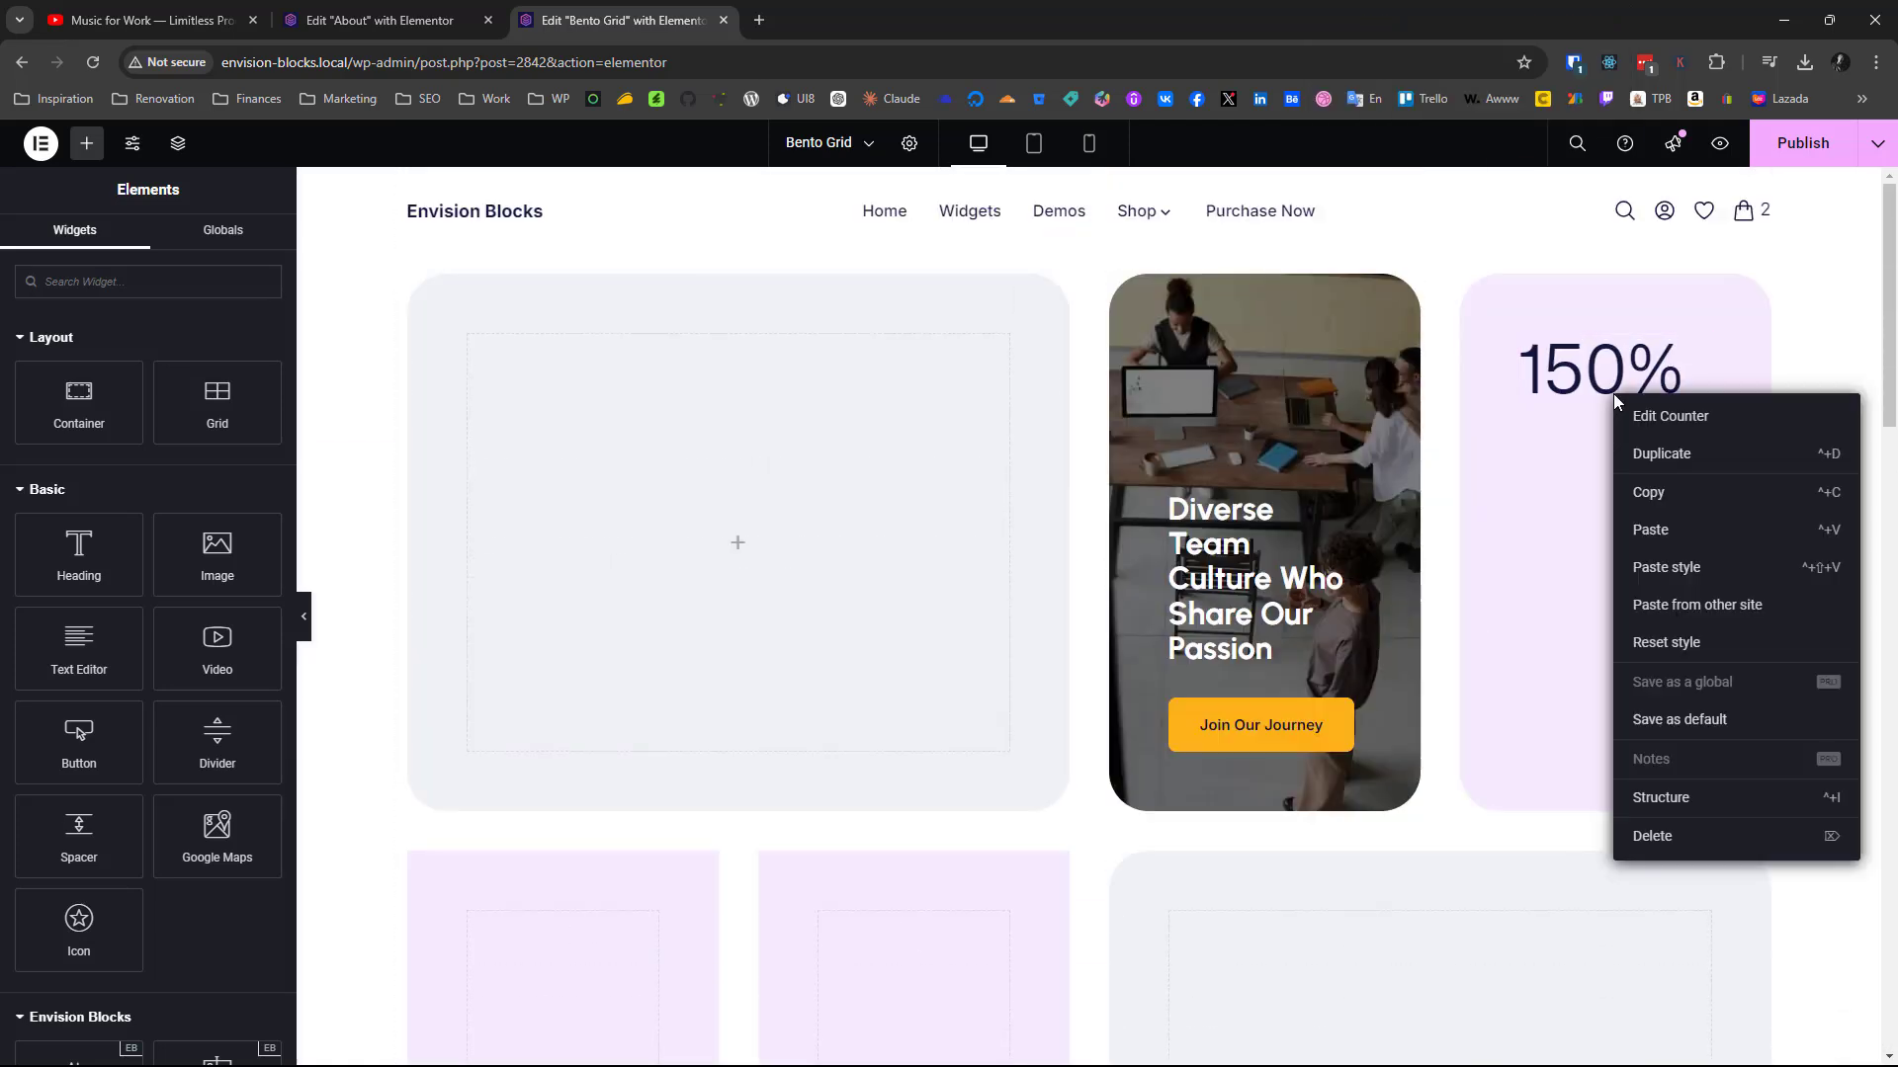
left_click(1652, 534)
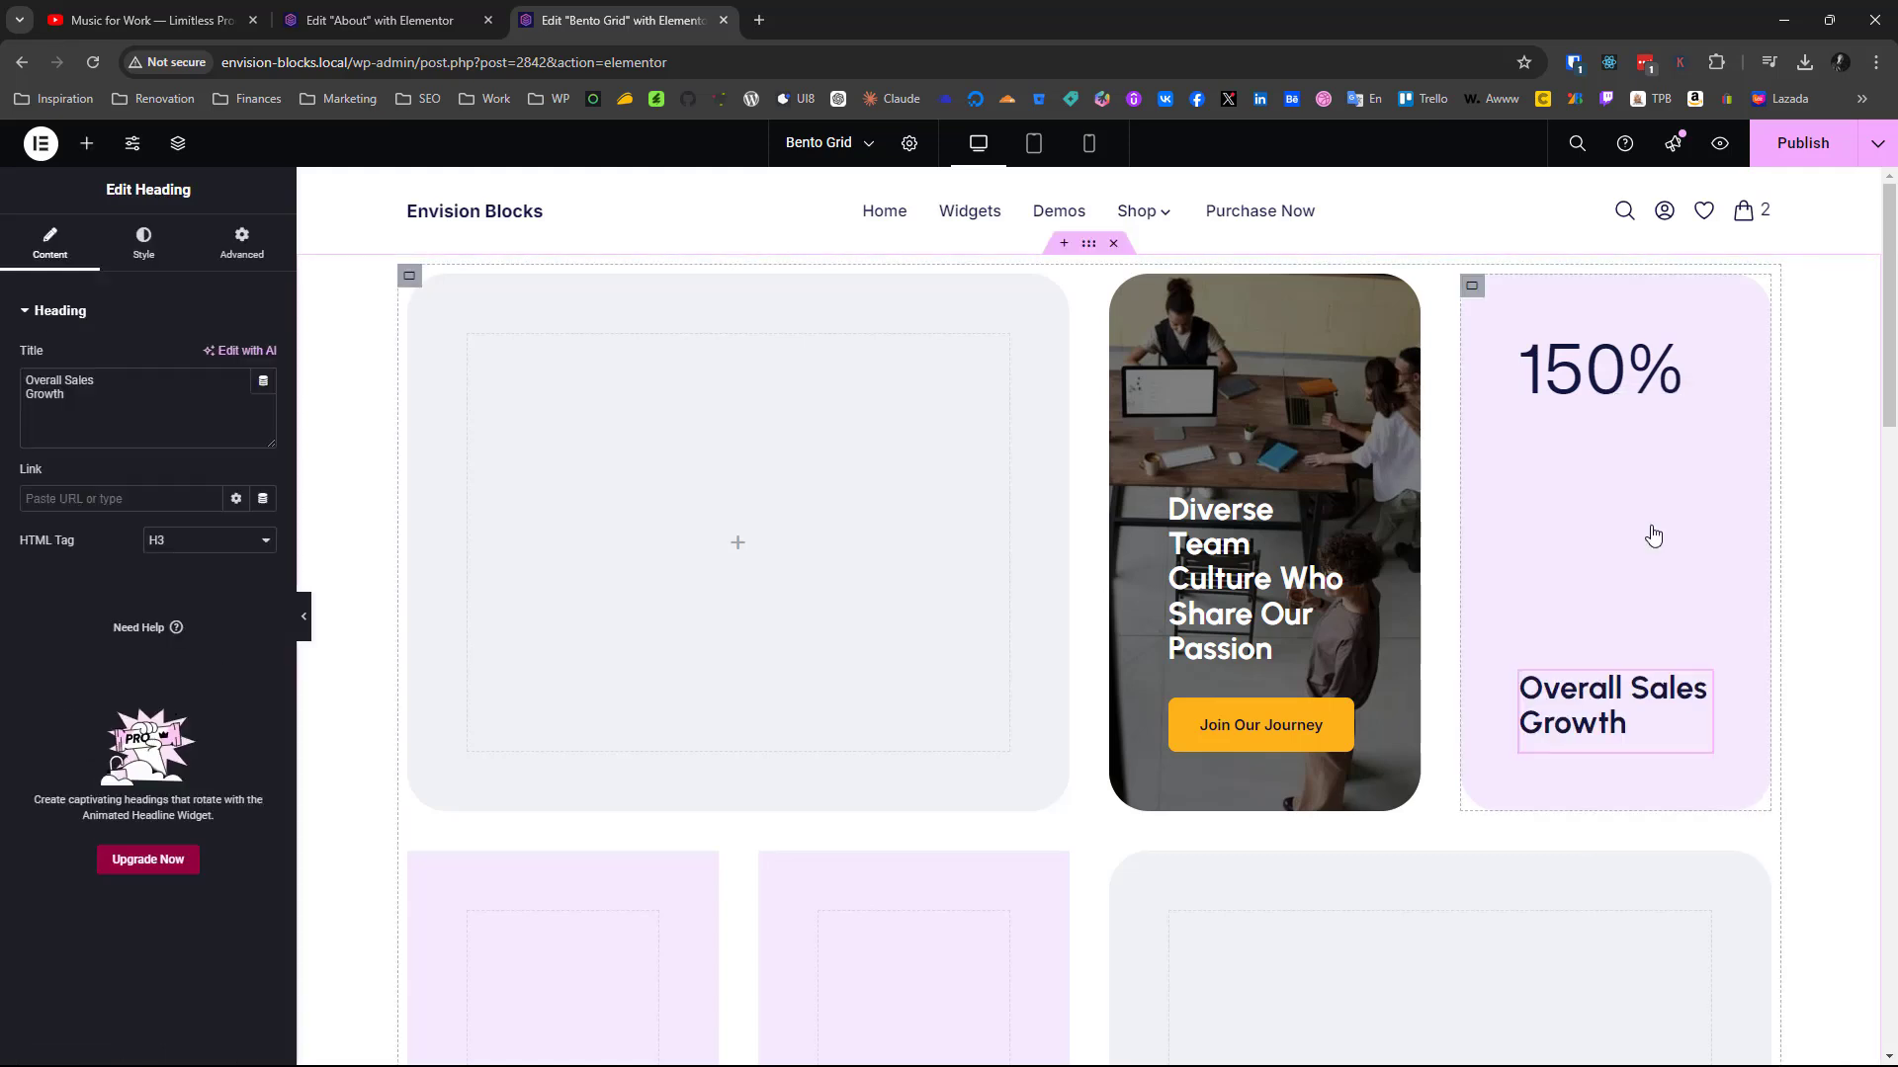
left_click(1472, 287)
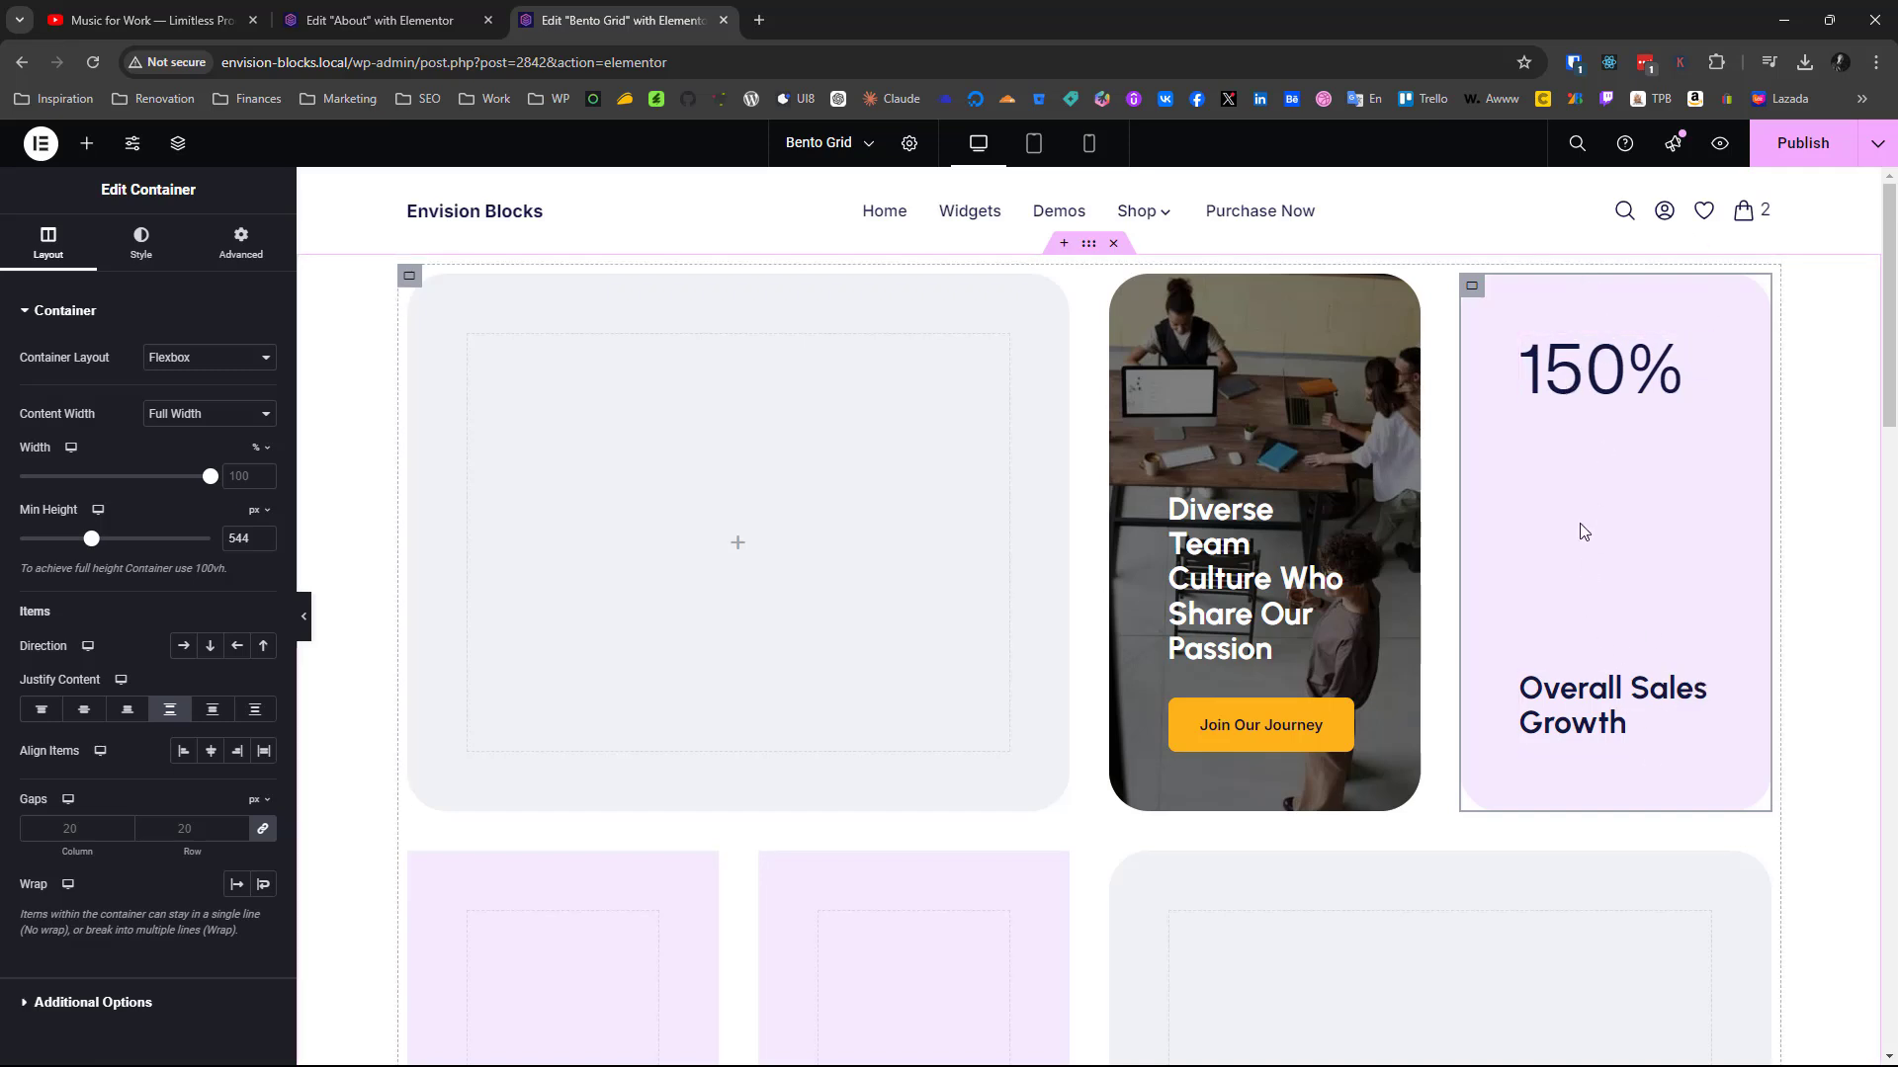
scroll(1477, 442, "down", 10)
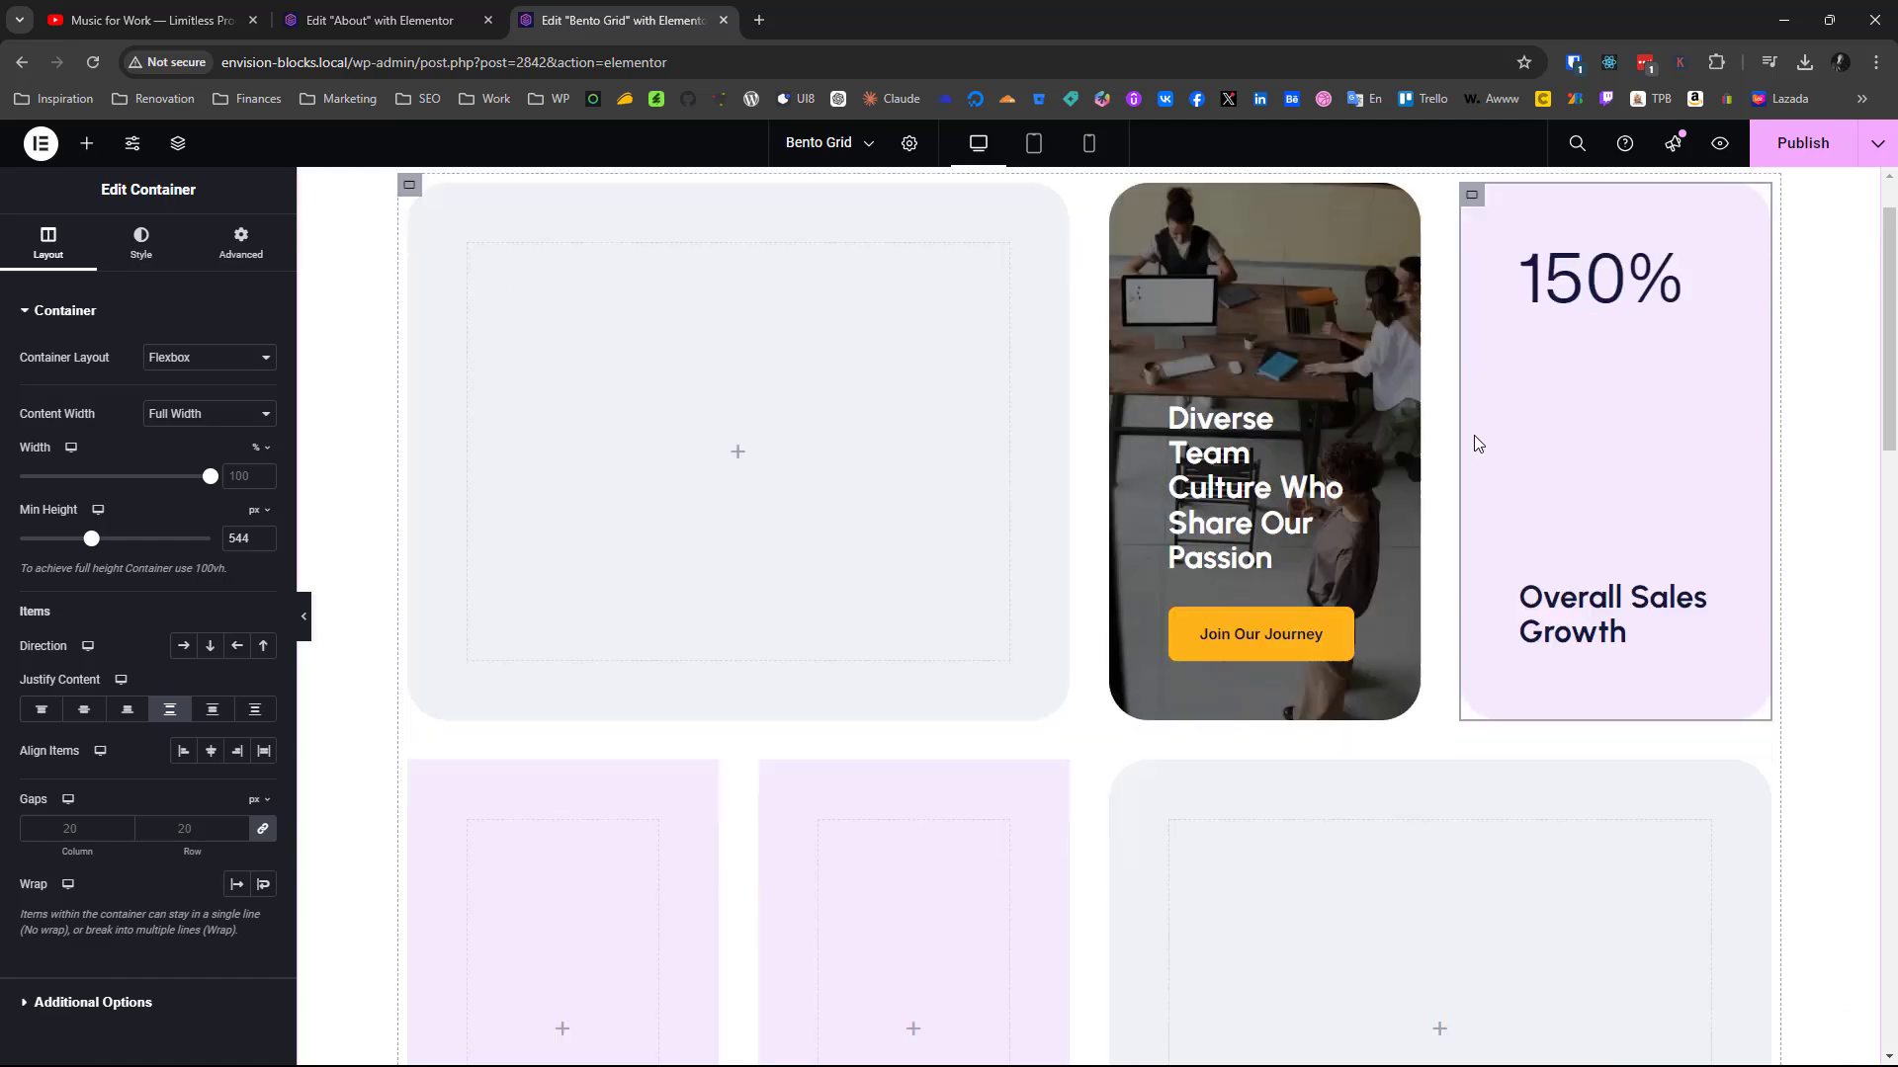
scroll(1476, 442, "down", 3)
scroll(1476, 442, "up", 13)
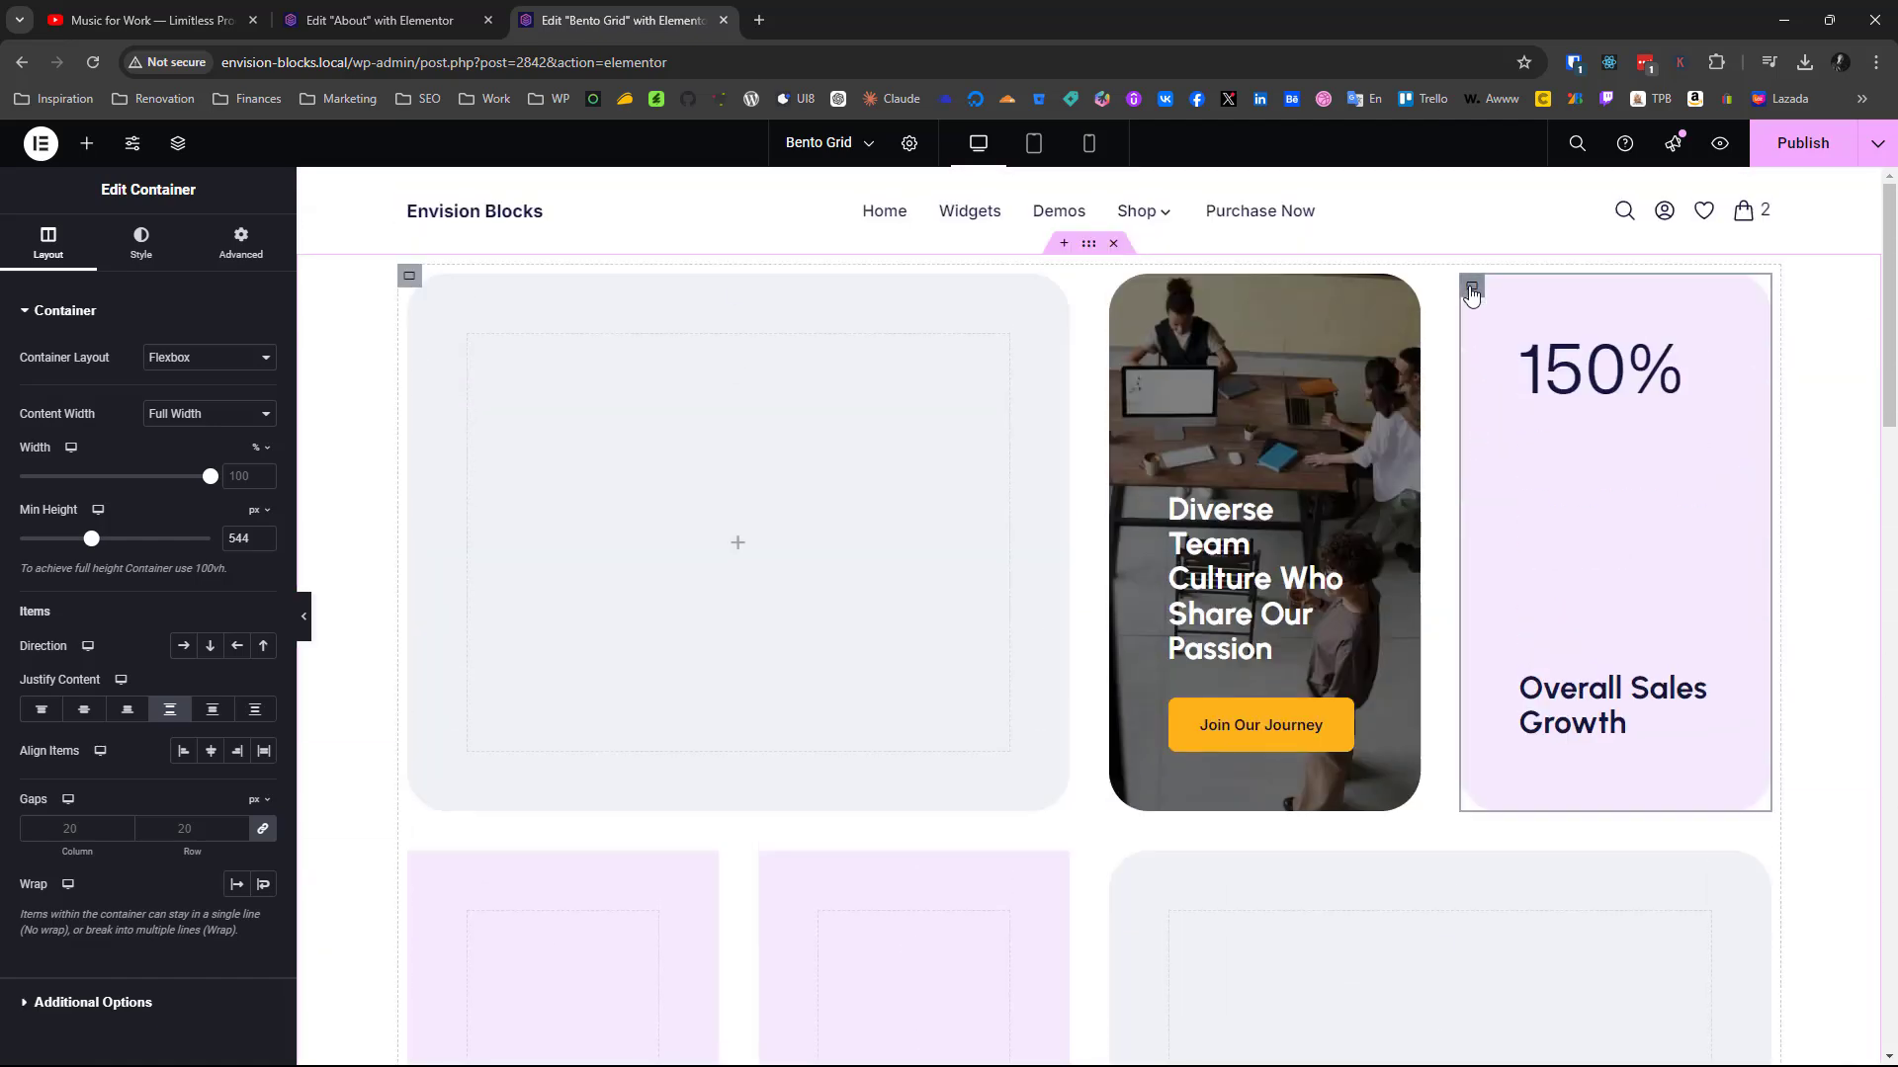
Copy the finished light blue 2m+ card and paste its style onto the first container in the new grid's second row
scroll(1470, 296, "down", 18)
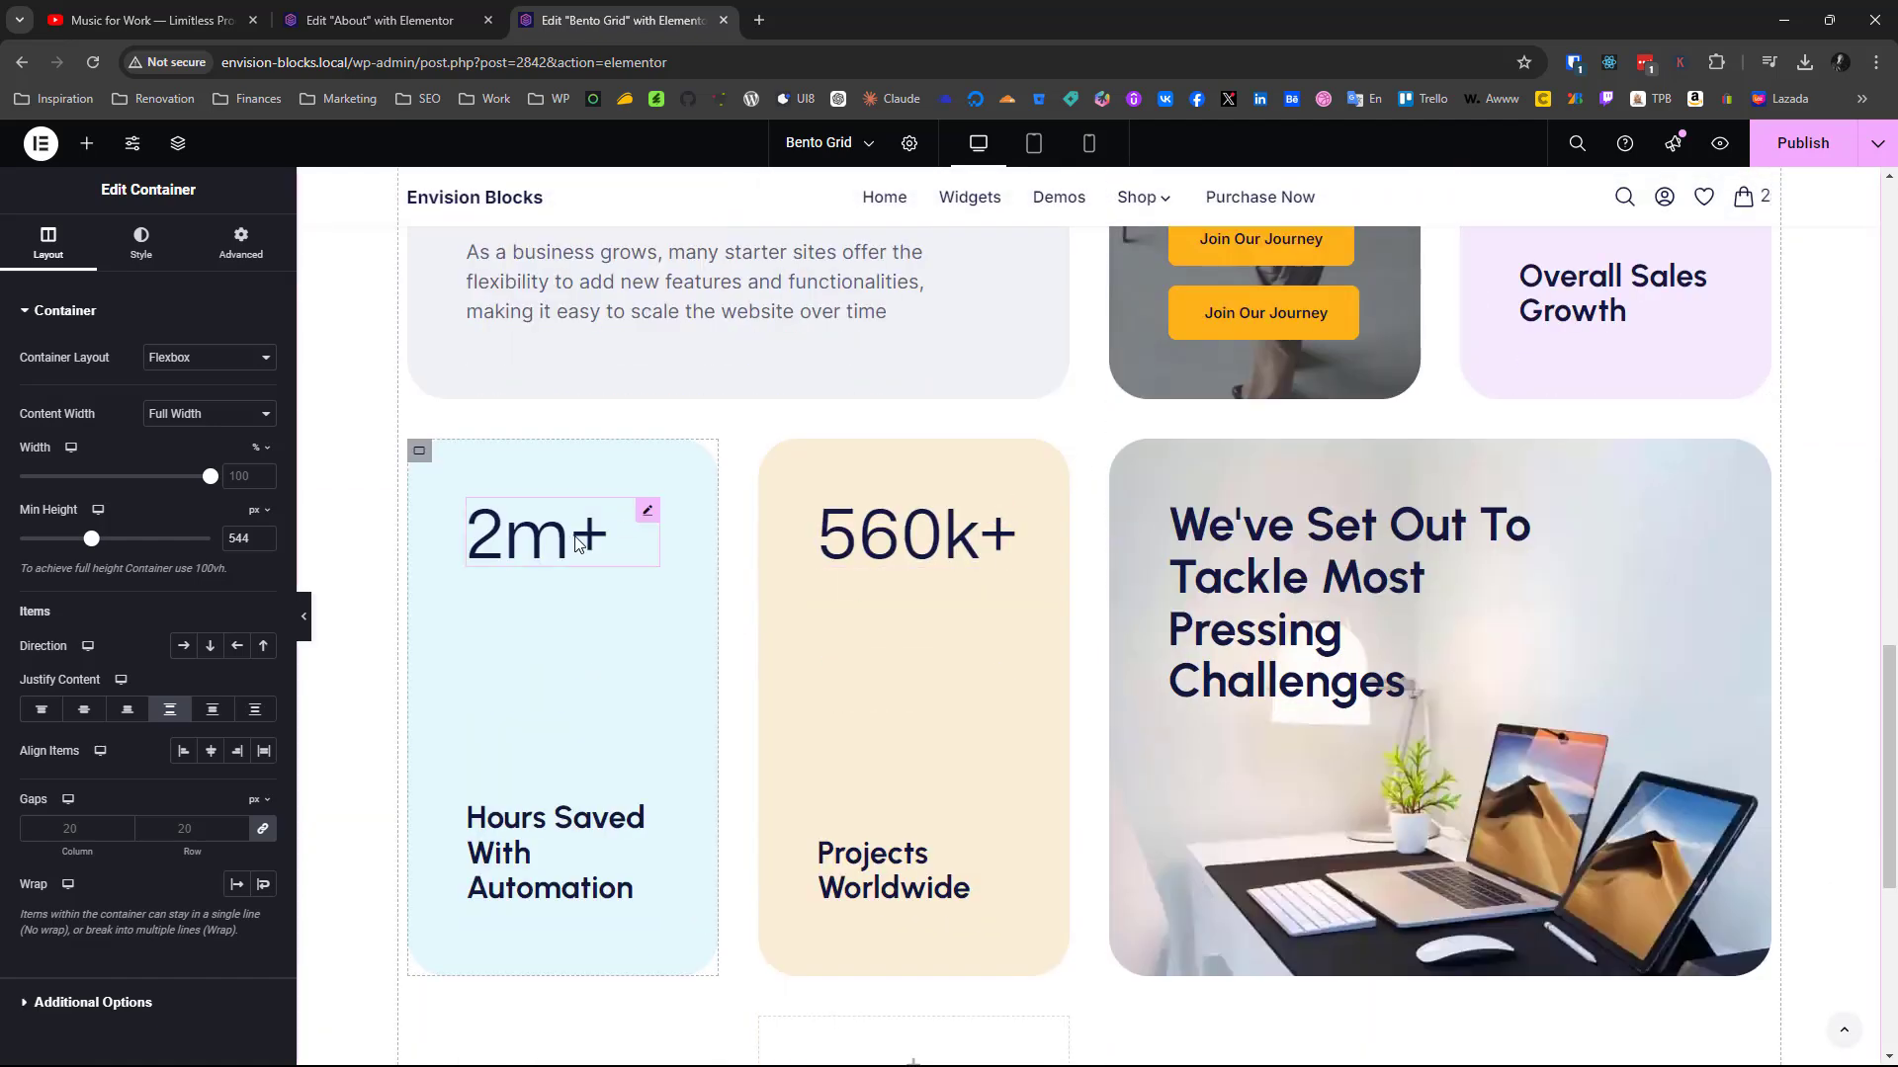
right_click(420, 465)
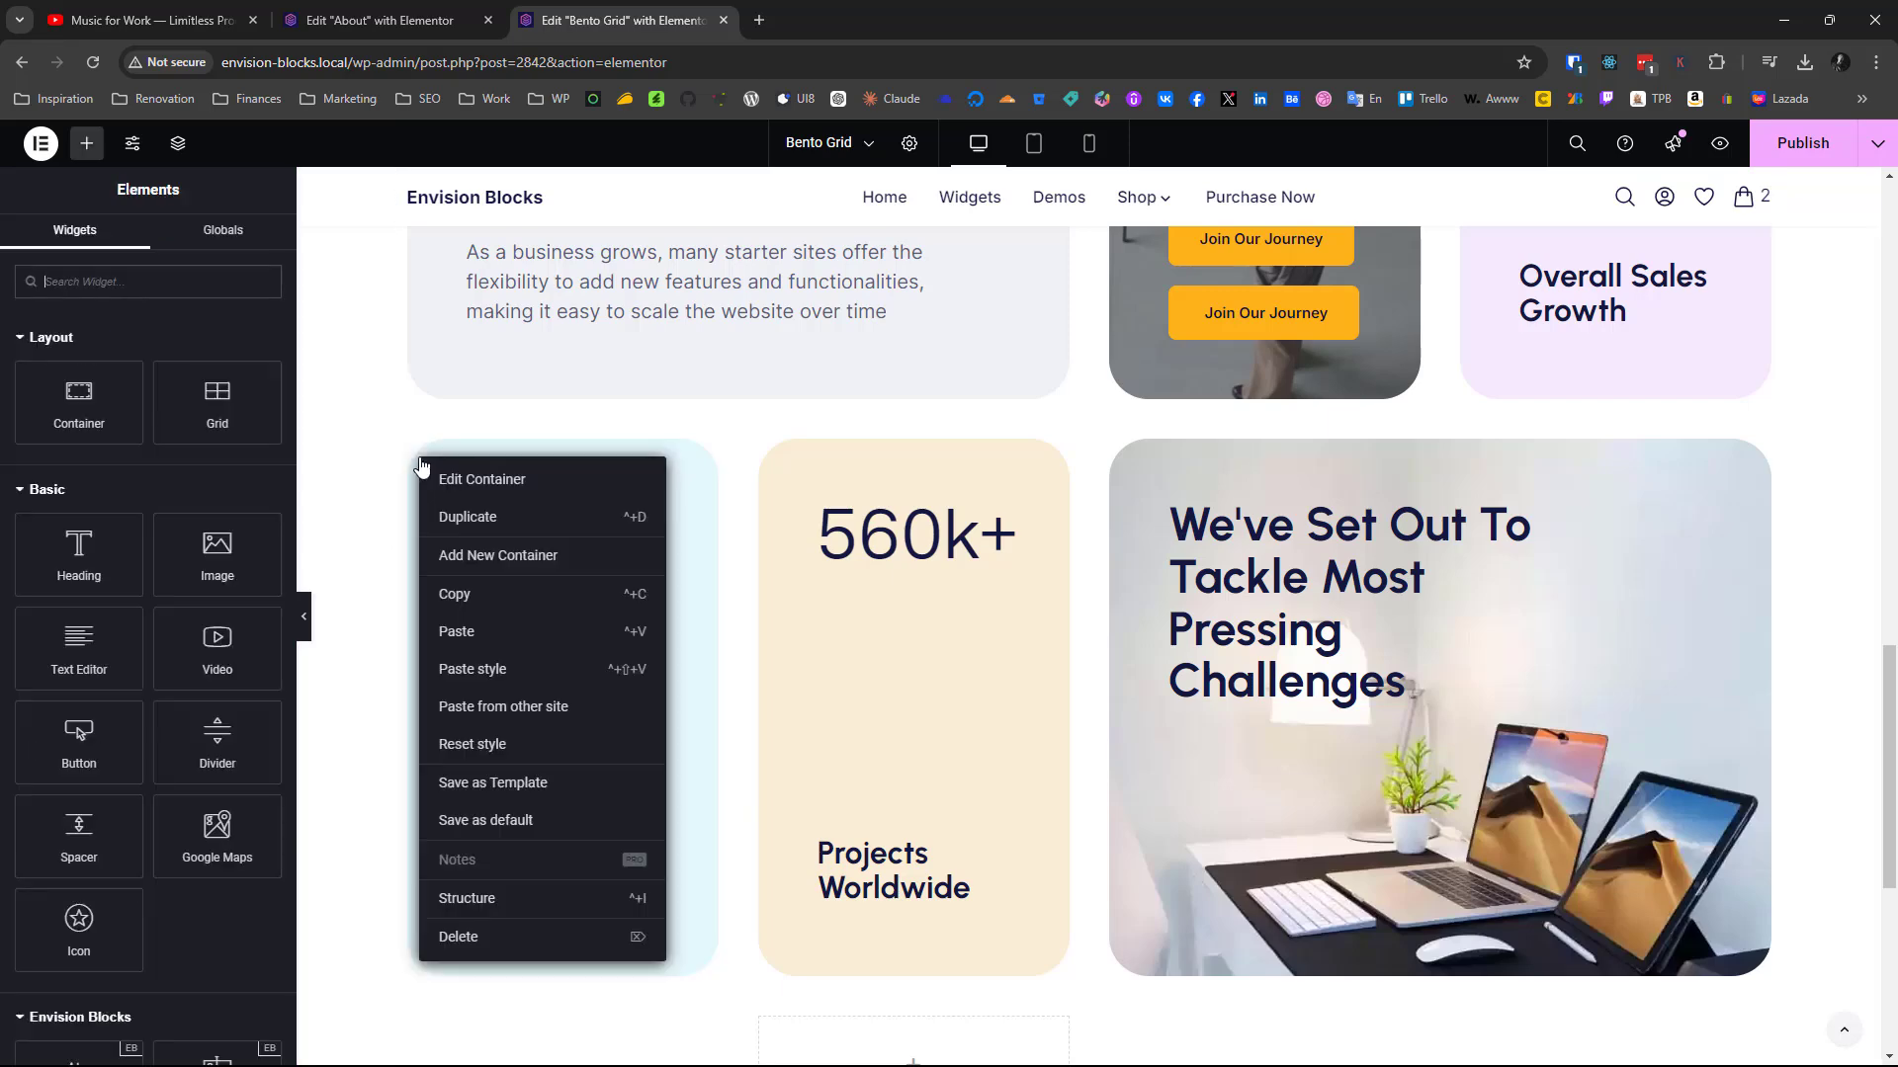
left_click(466, 596)
scroll(464, 593, "up", 9)
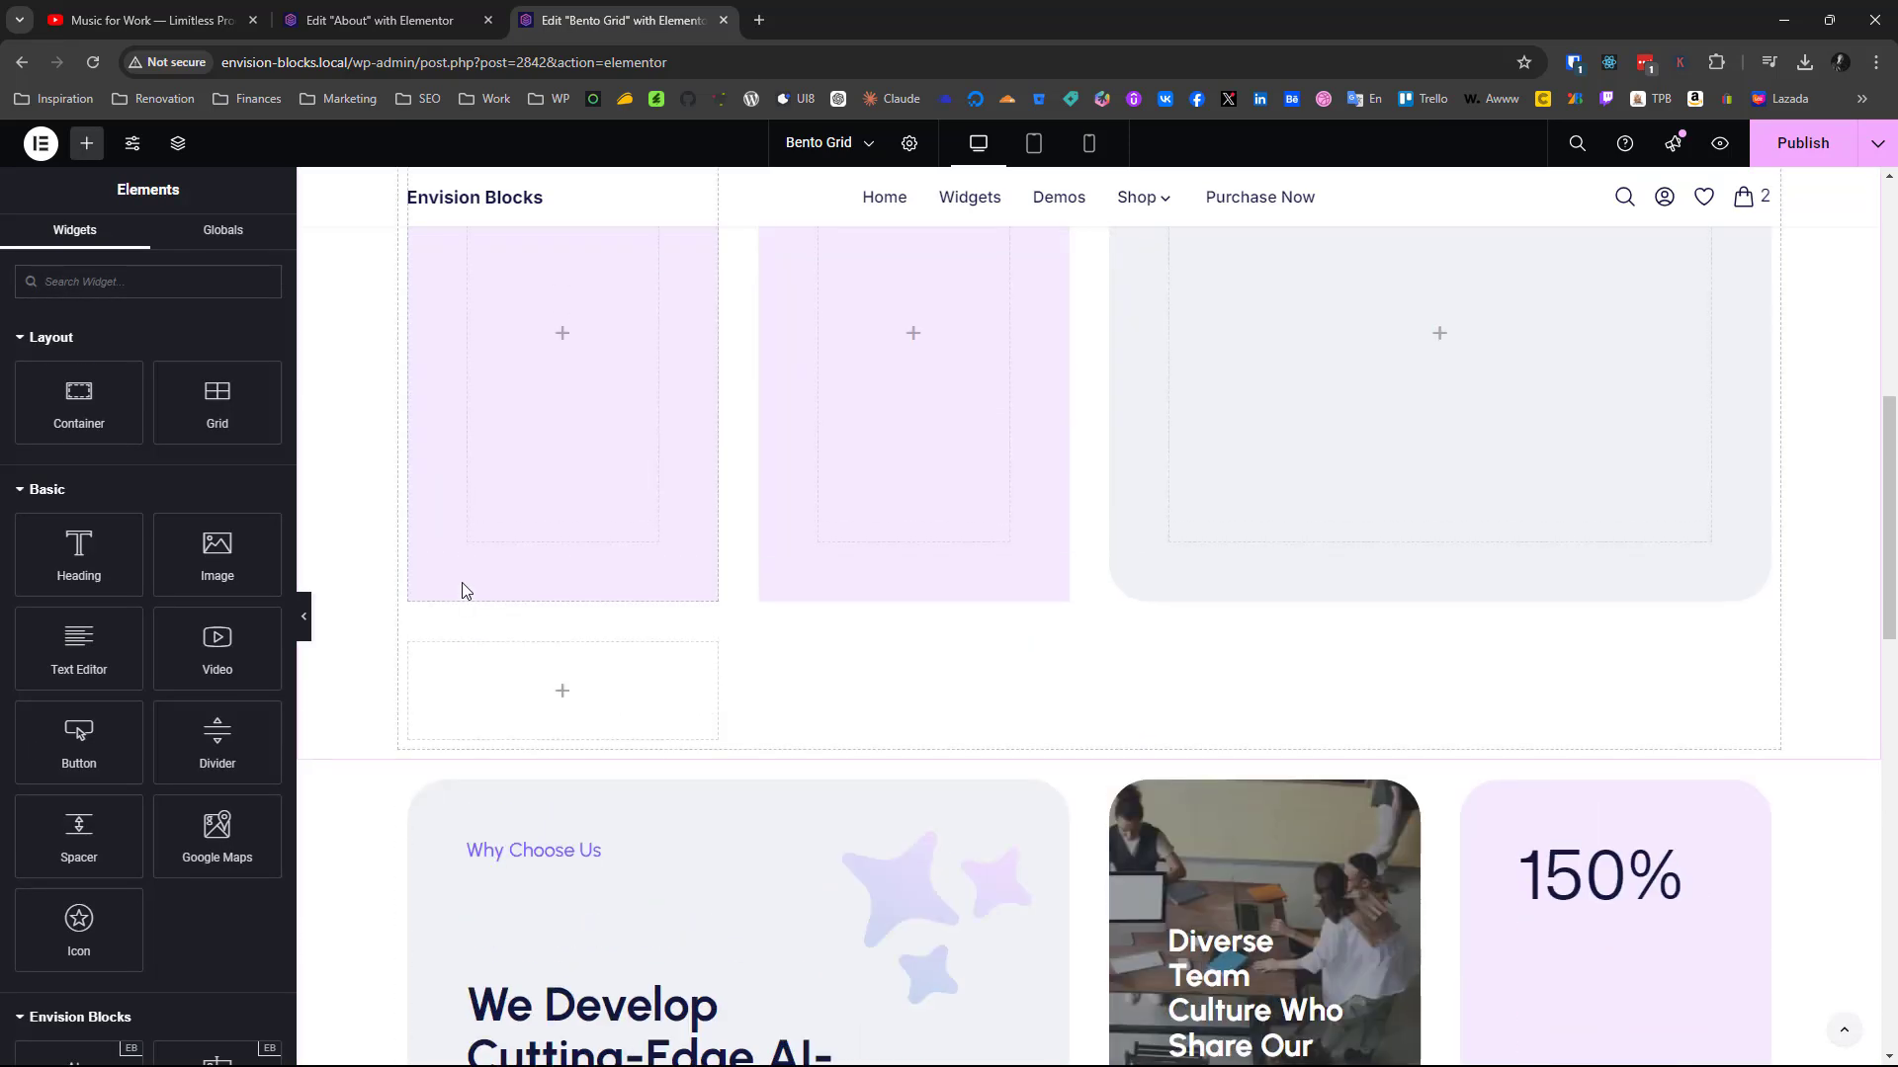
scroll(632, 565, "up", 5)
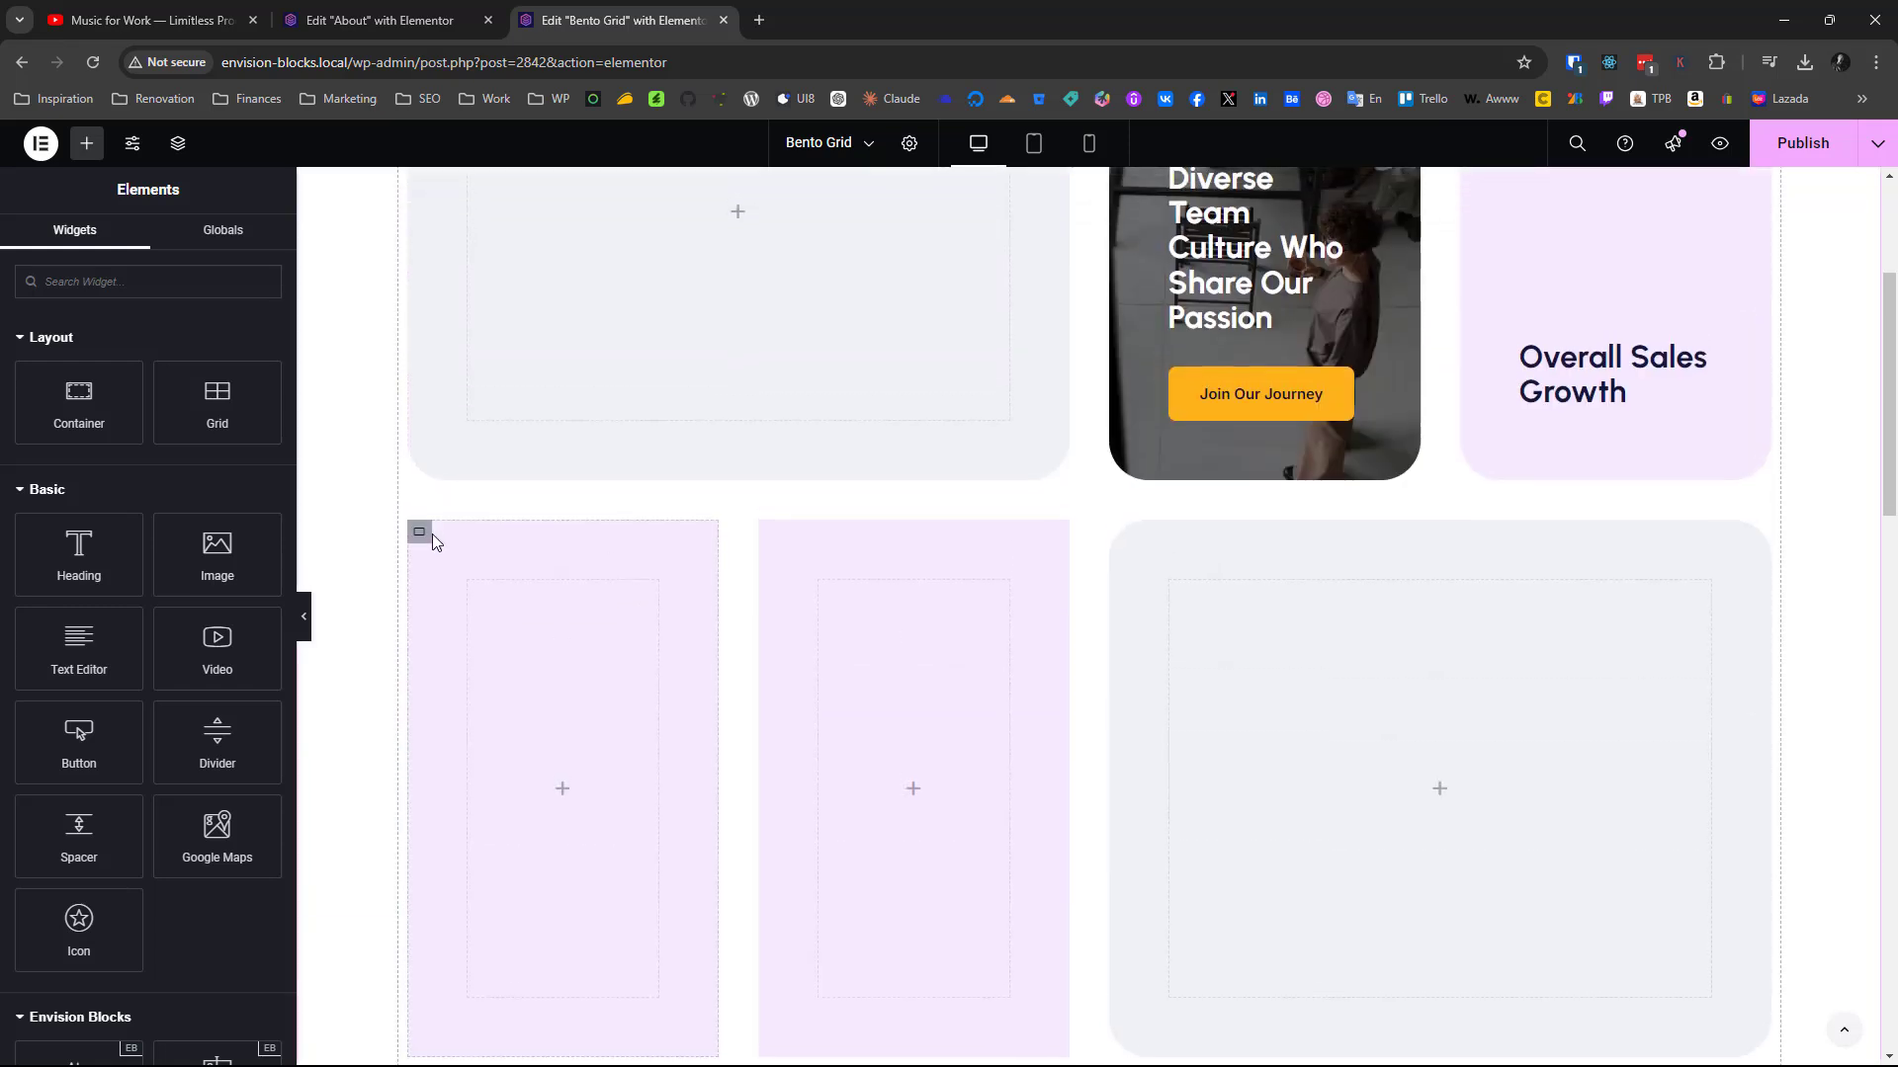
right_click(421, 533)
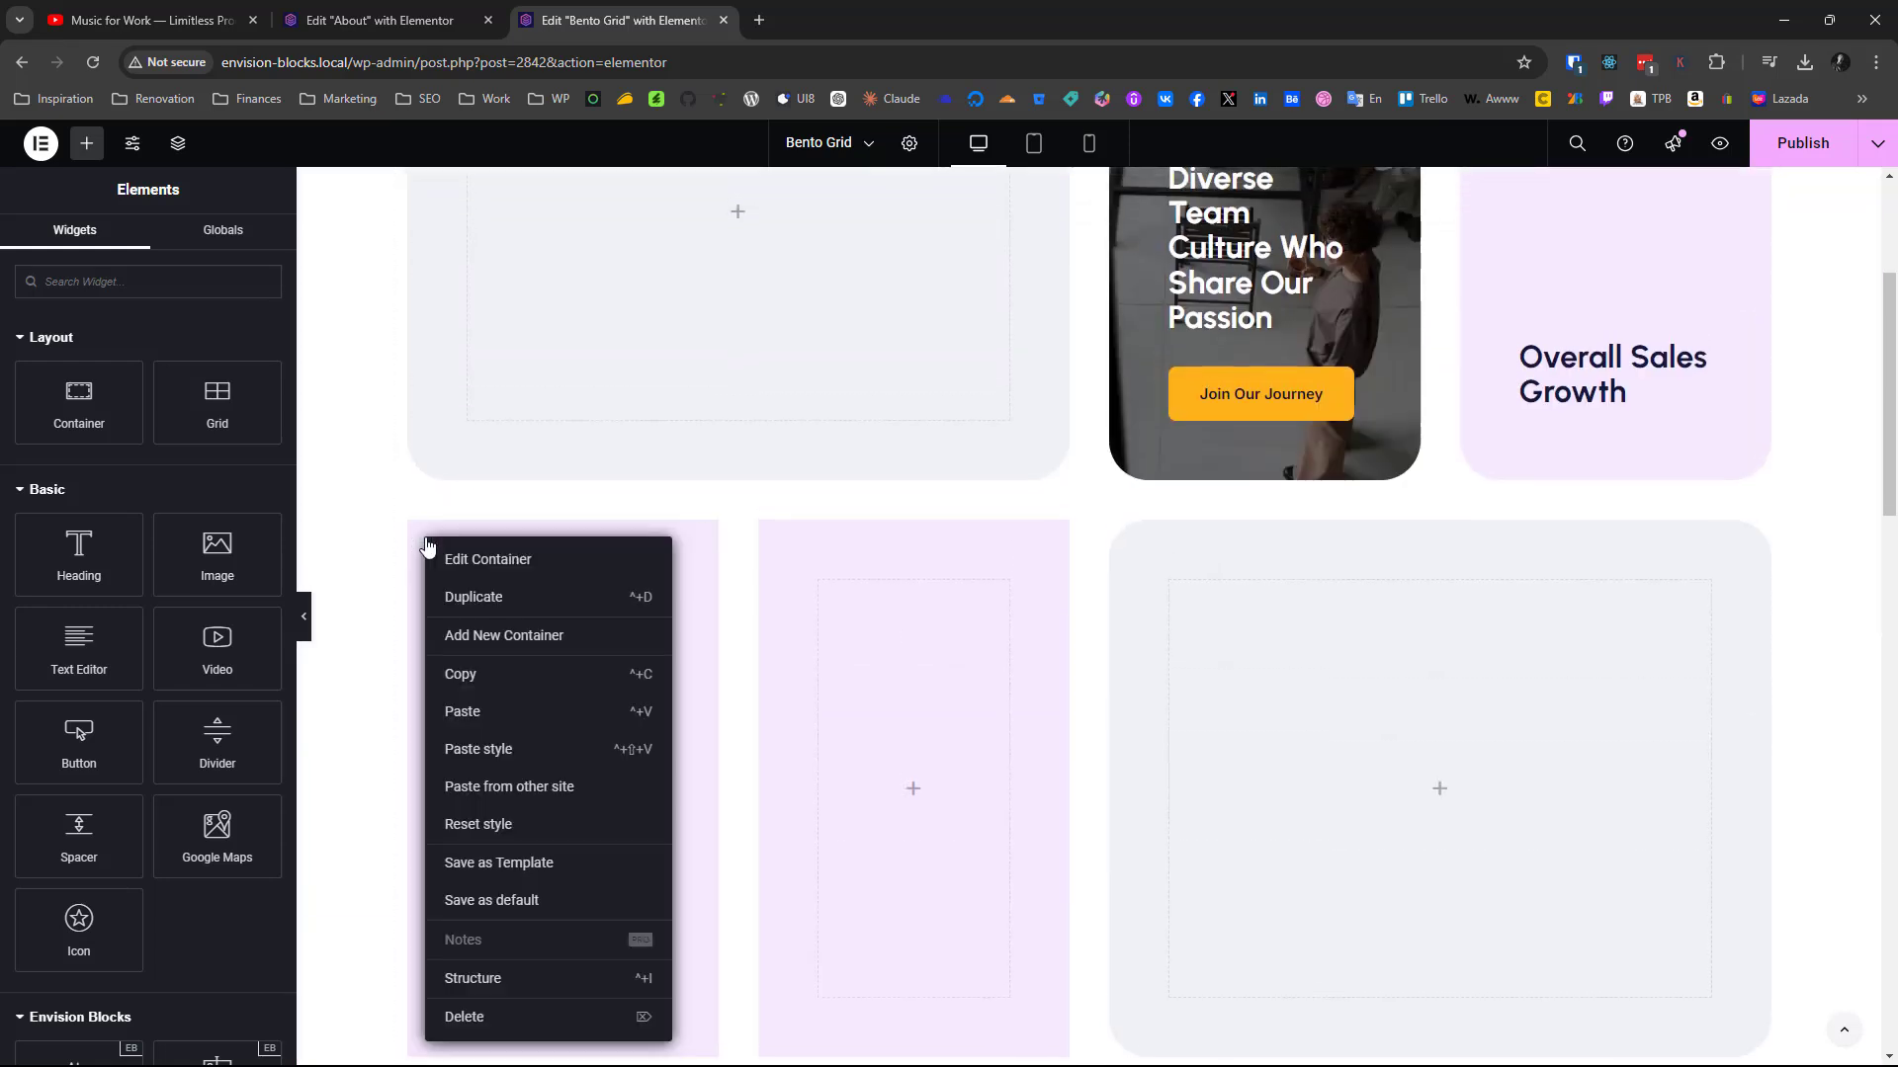
left_click(477, 746)
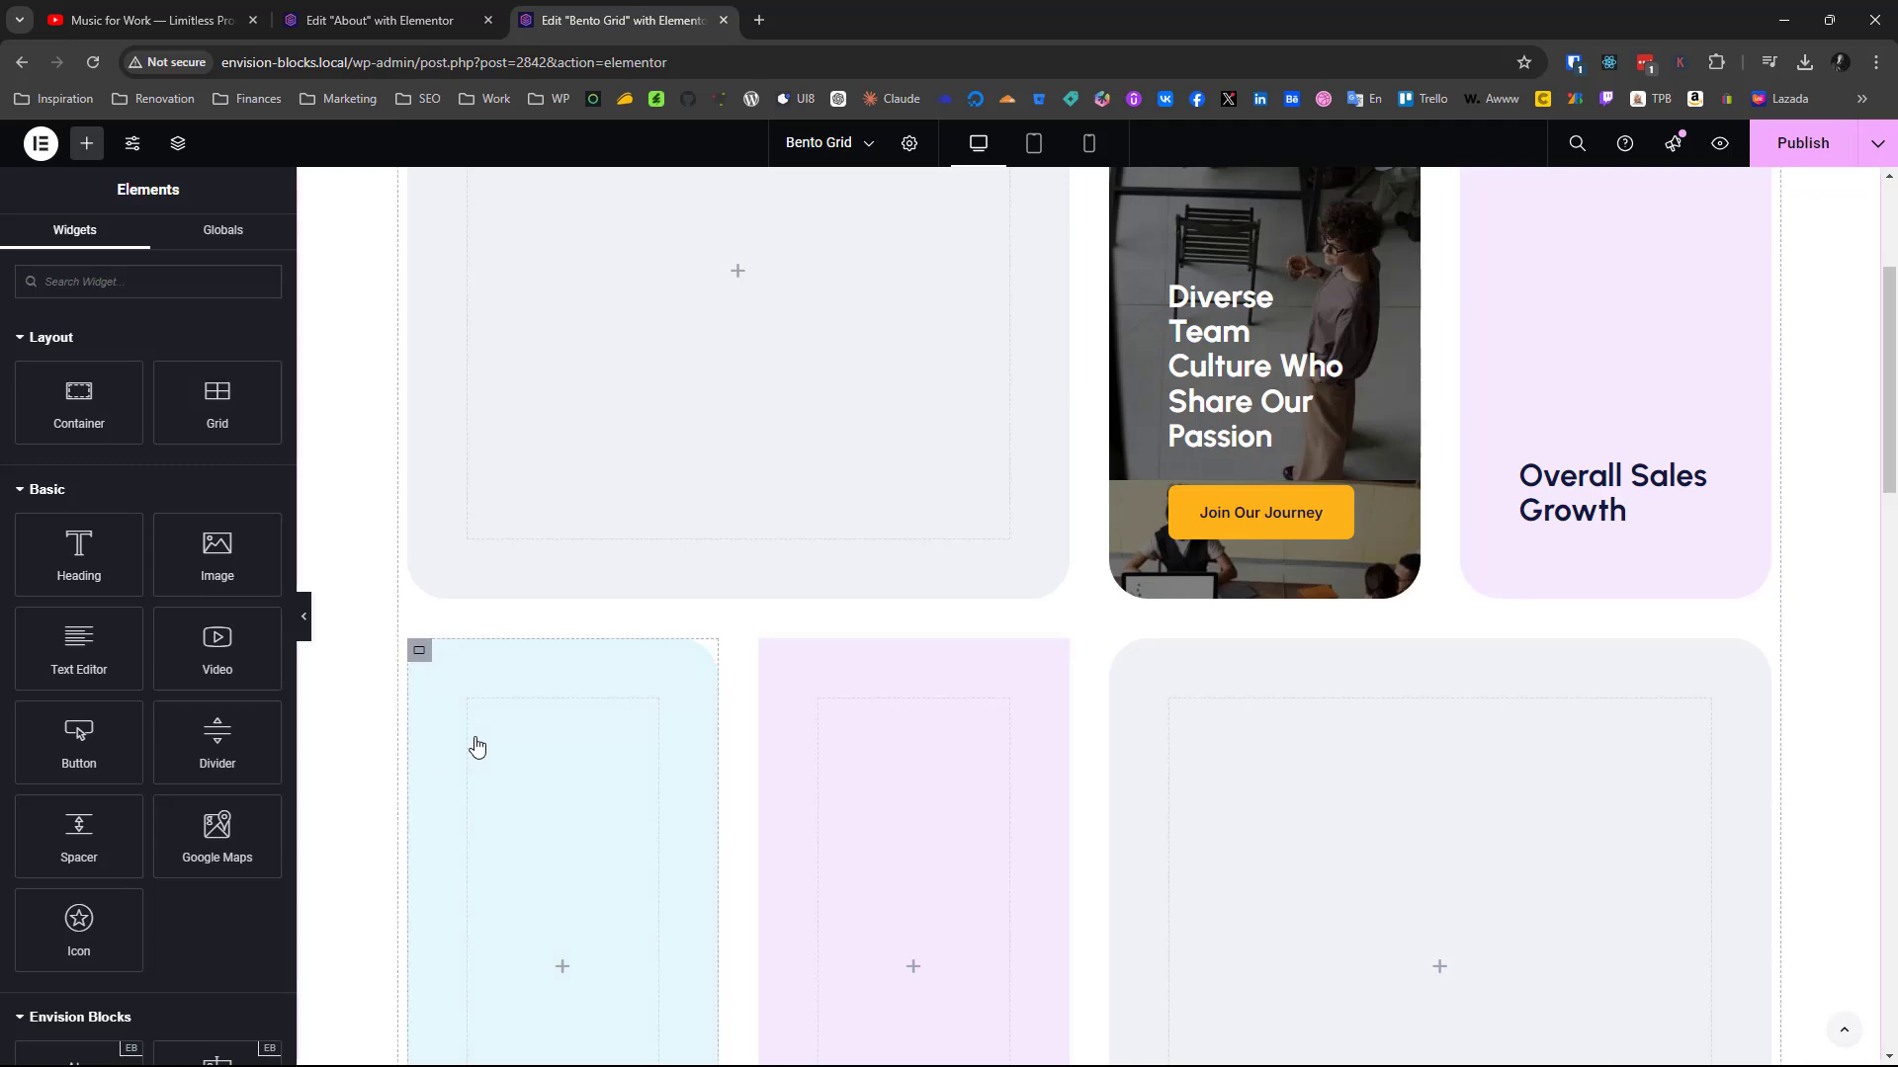
Copy the finished cream 560k+ card and paste its style onto the second container in the new grid's second row
scroll(477, 746, "down", 5)
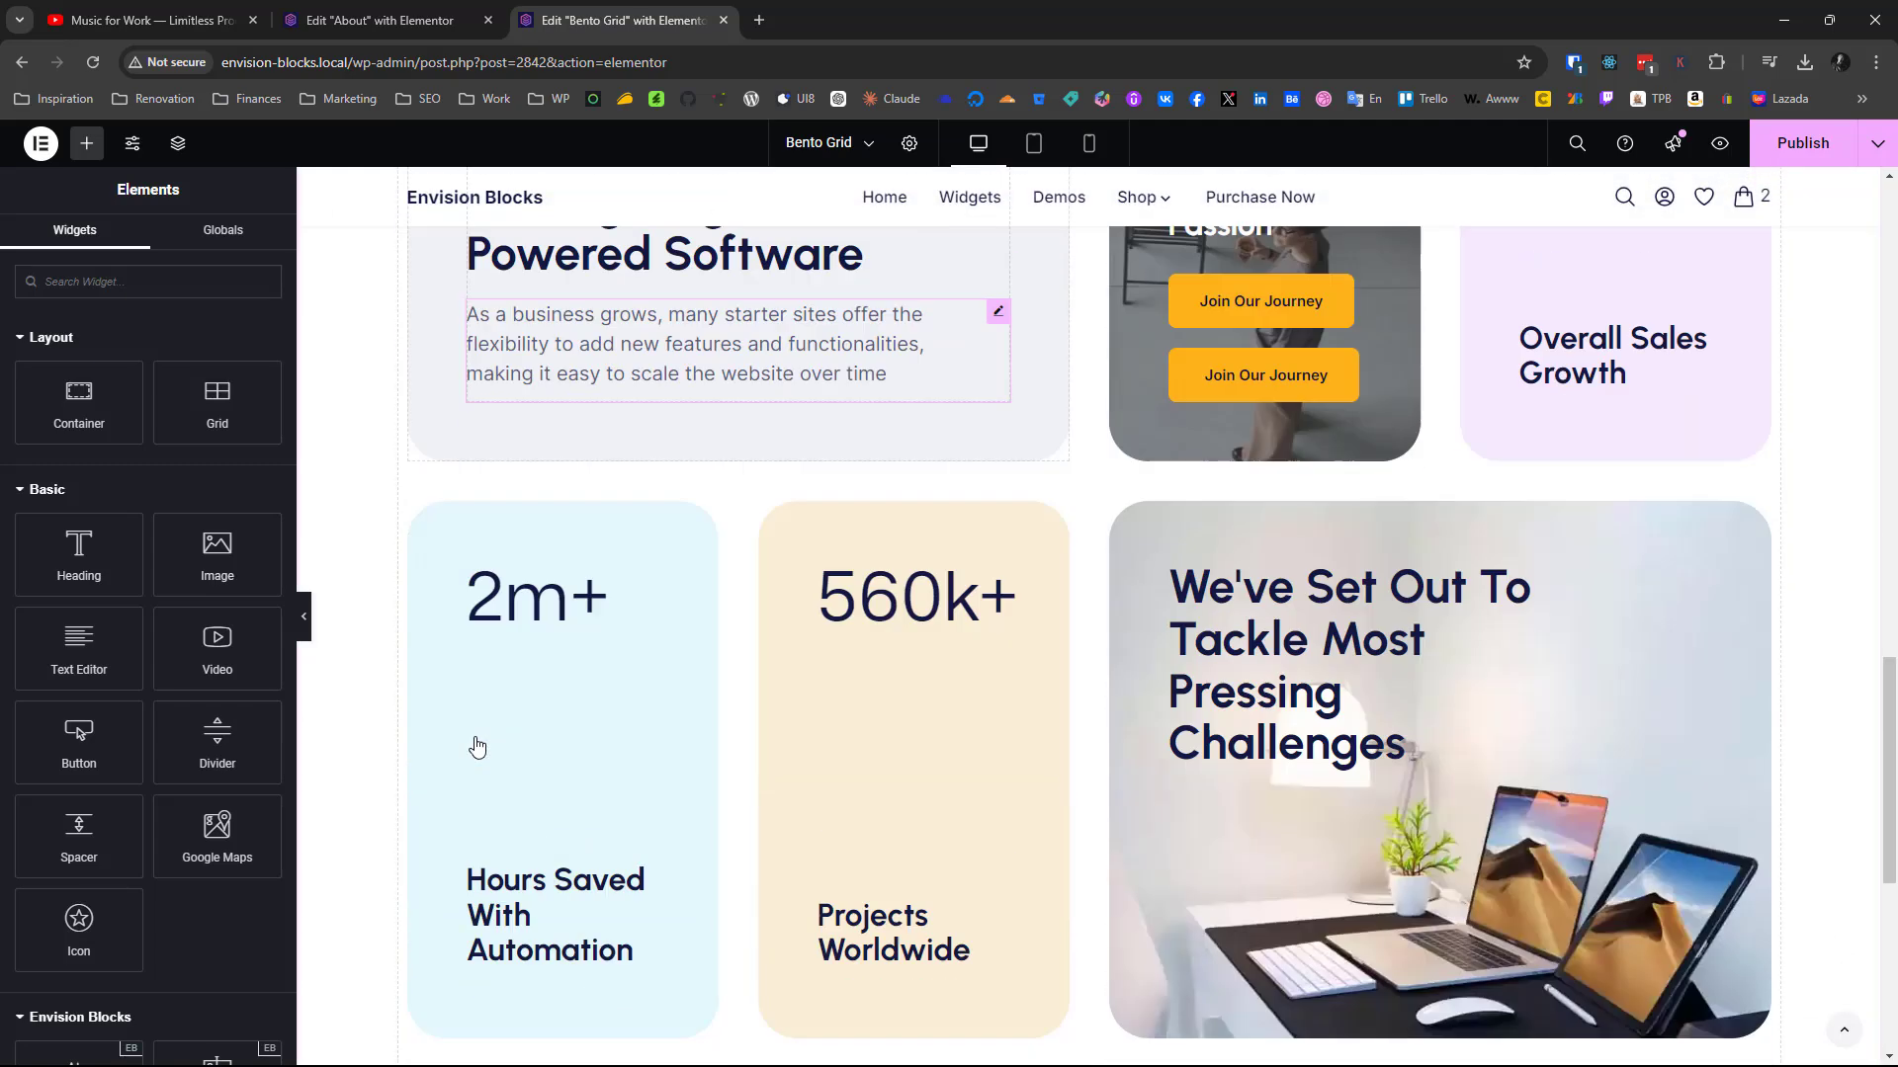
scroll(629, 587, "down", 1)
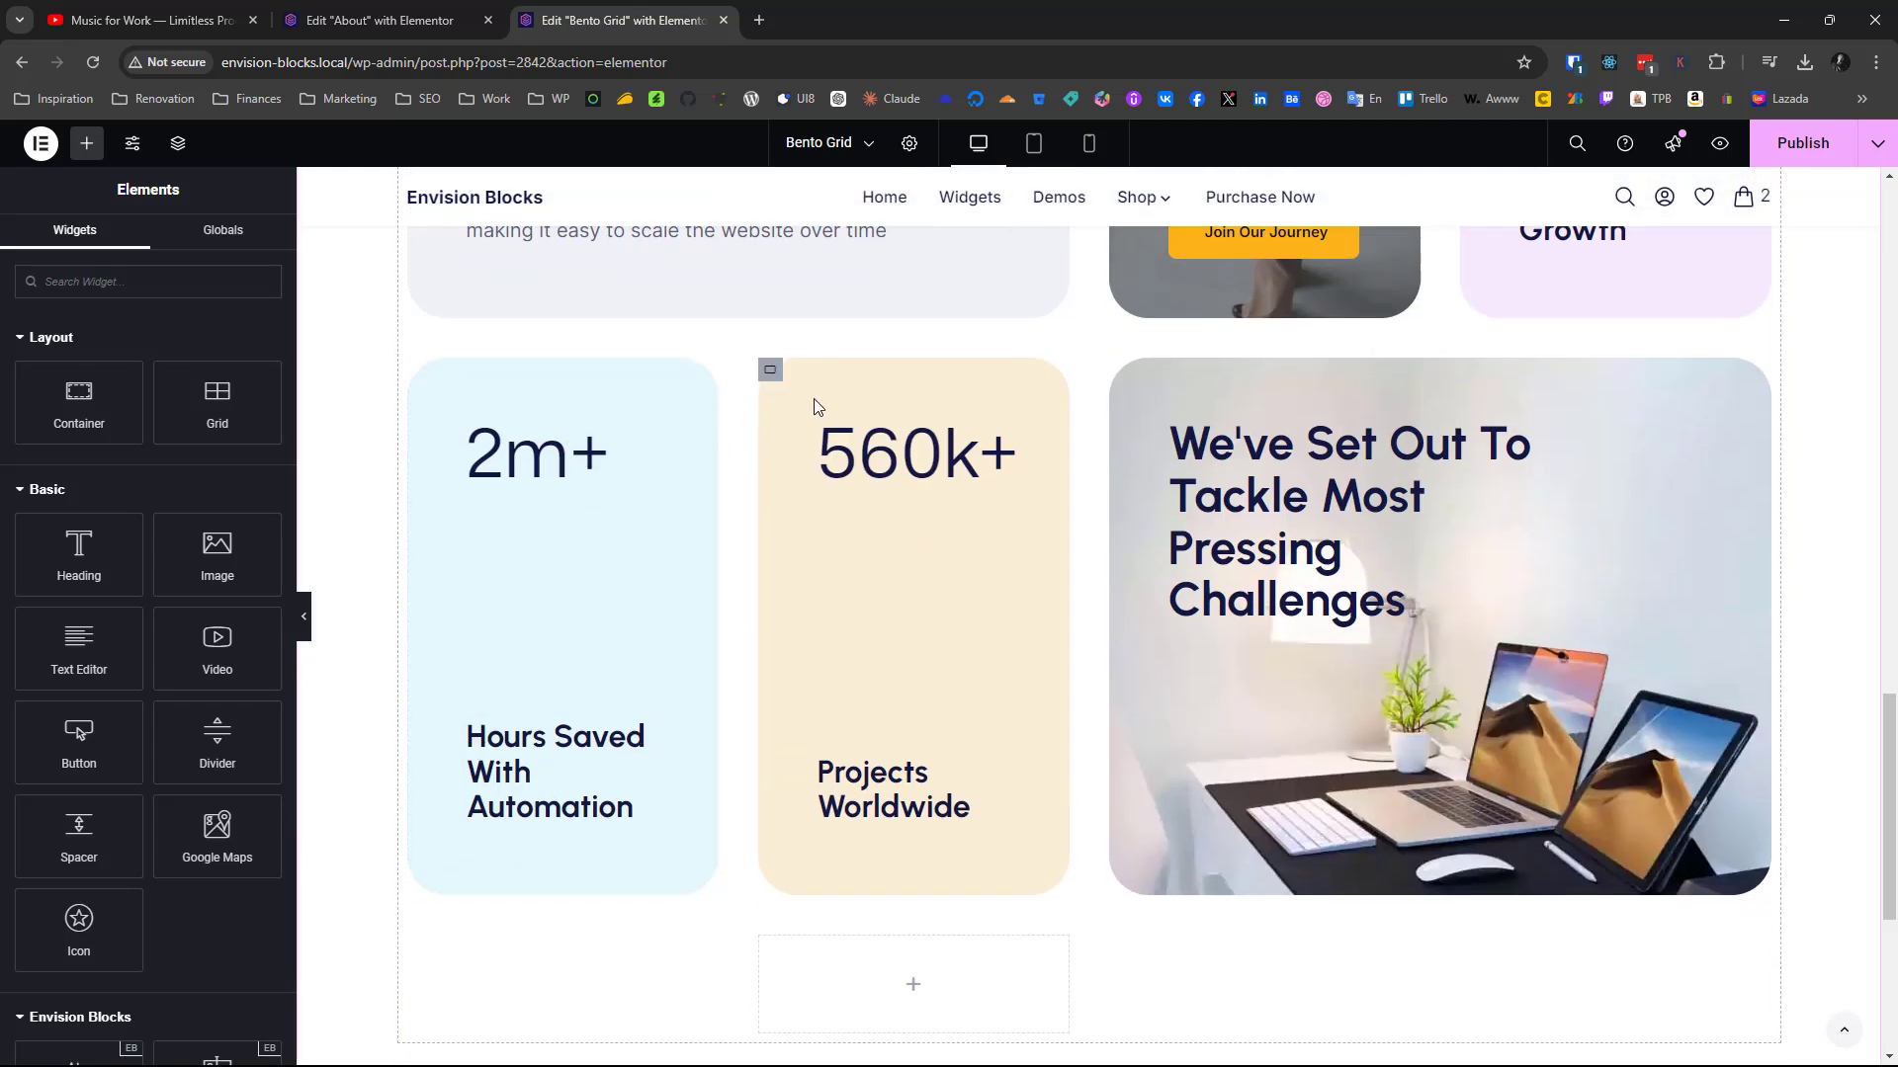
right_click(770, 377)
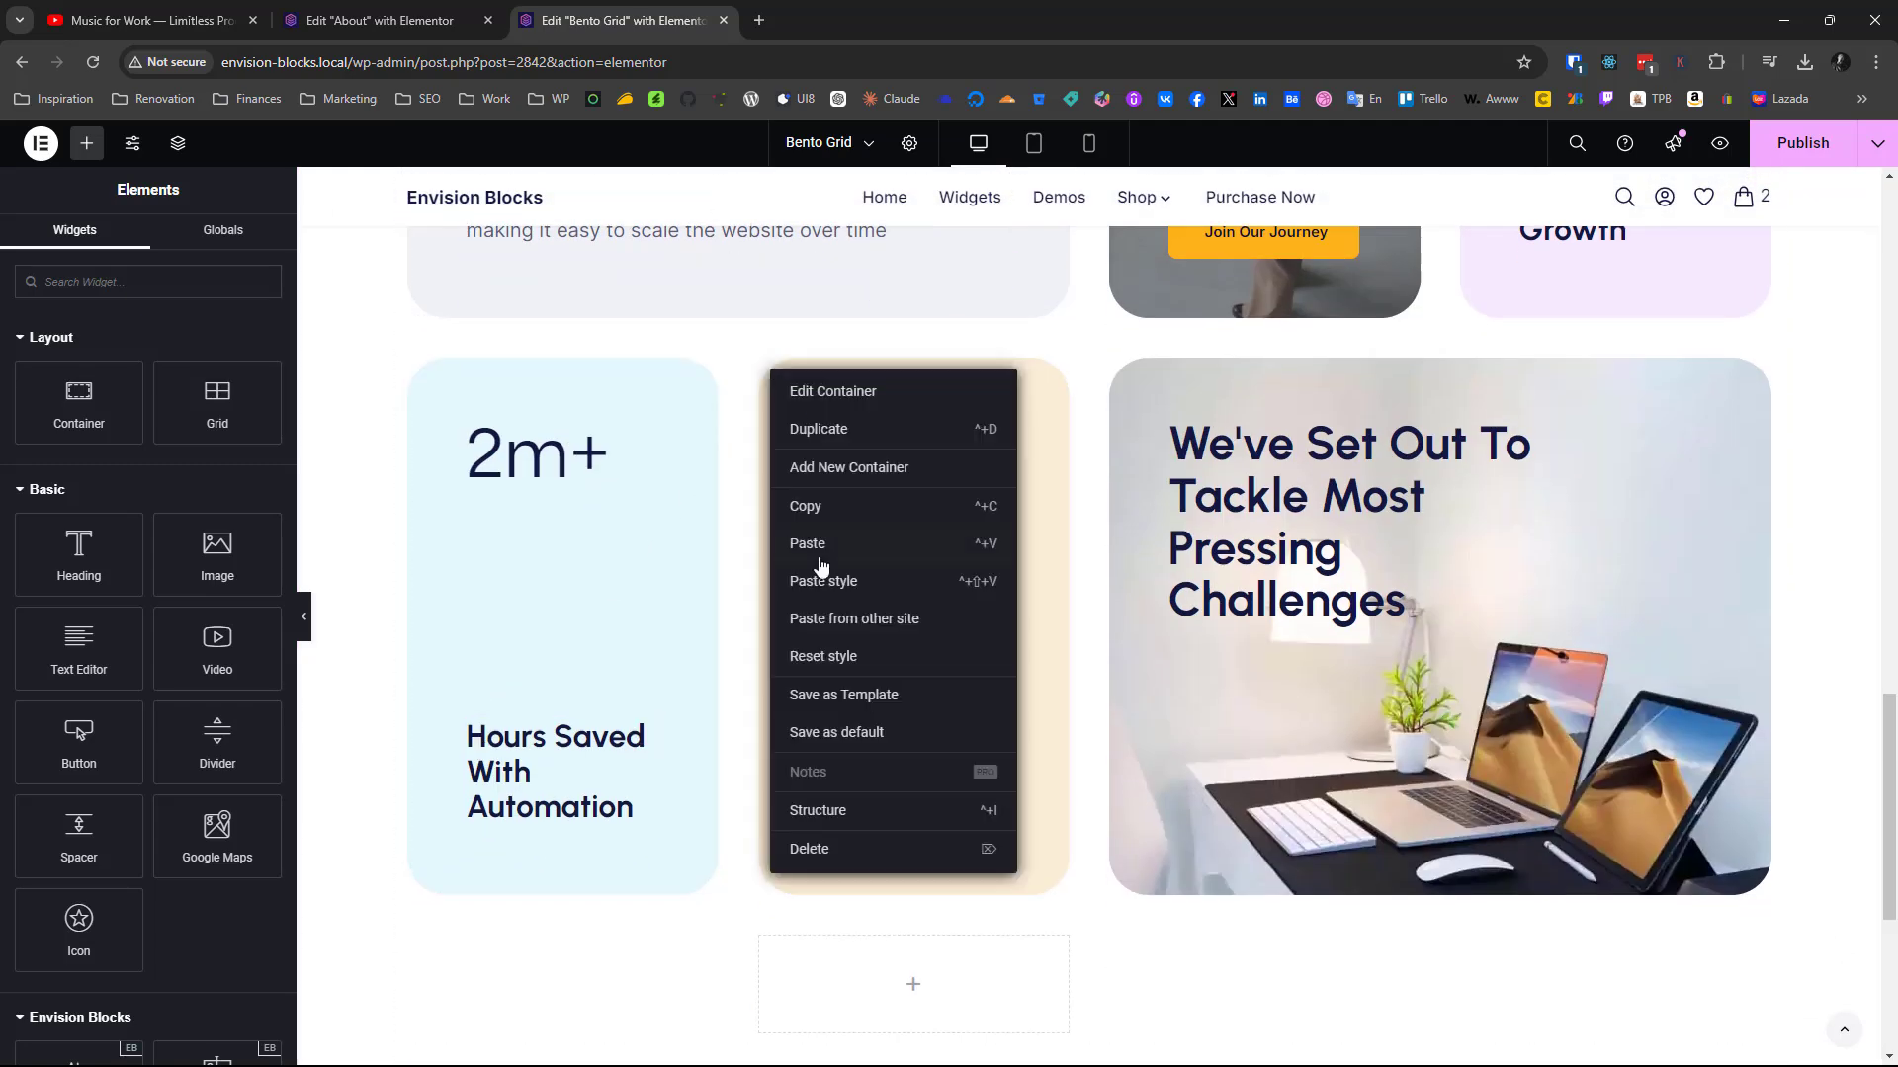
left_click(835, 527)
scroll(835, 531, "up", 5)
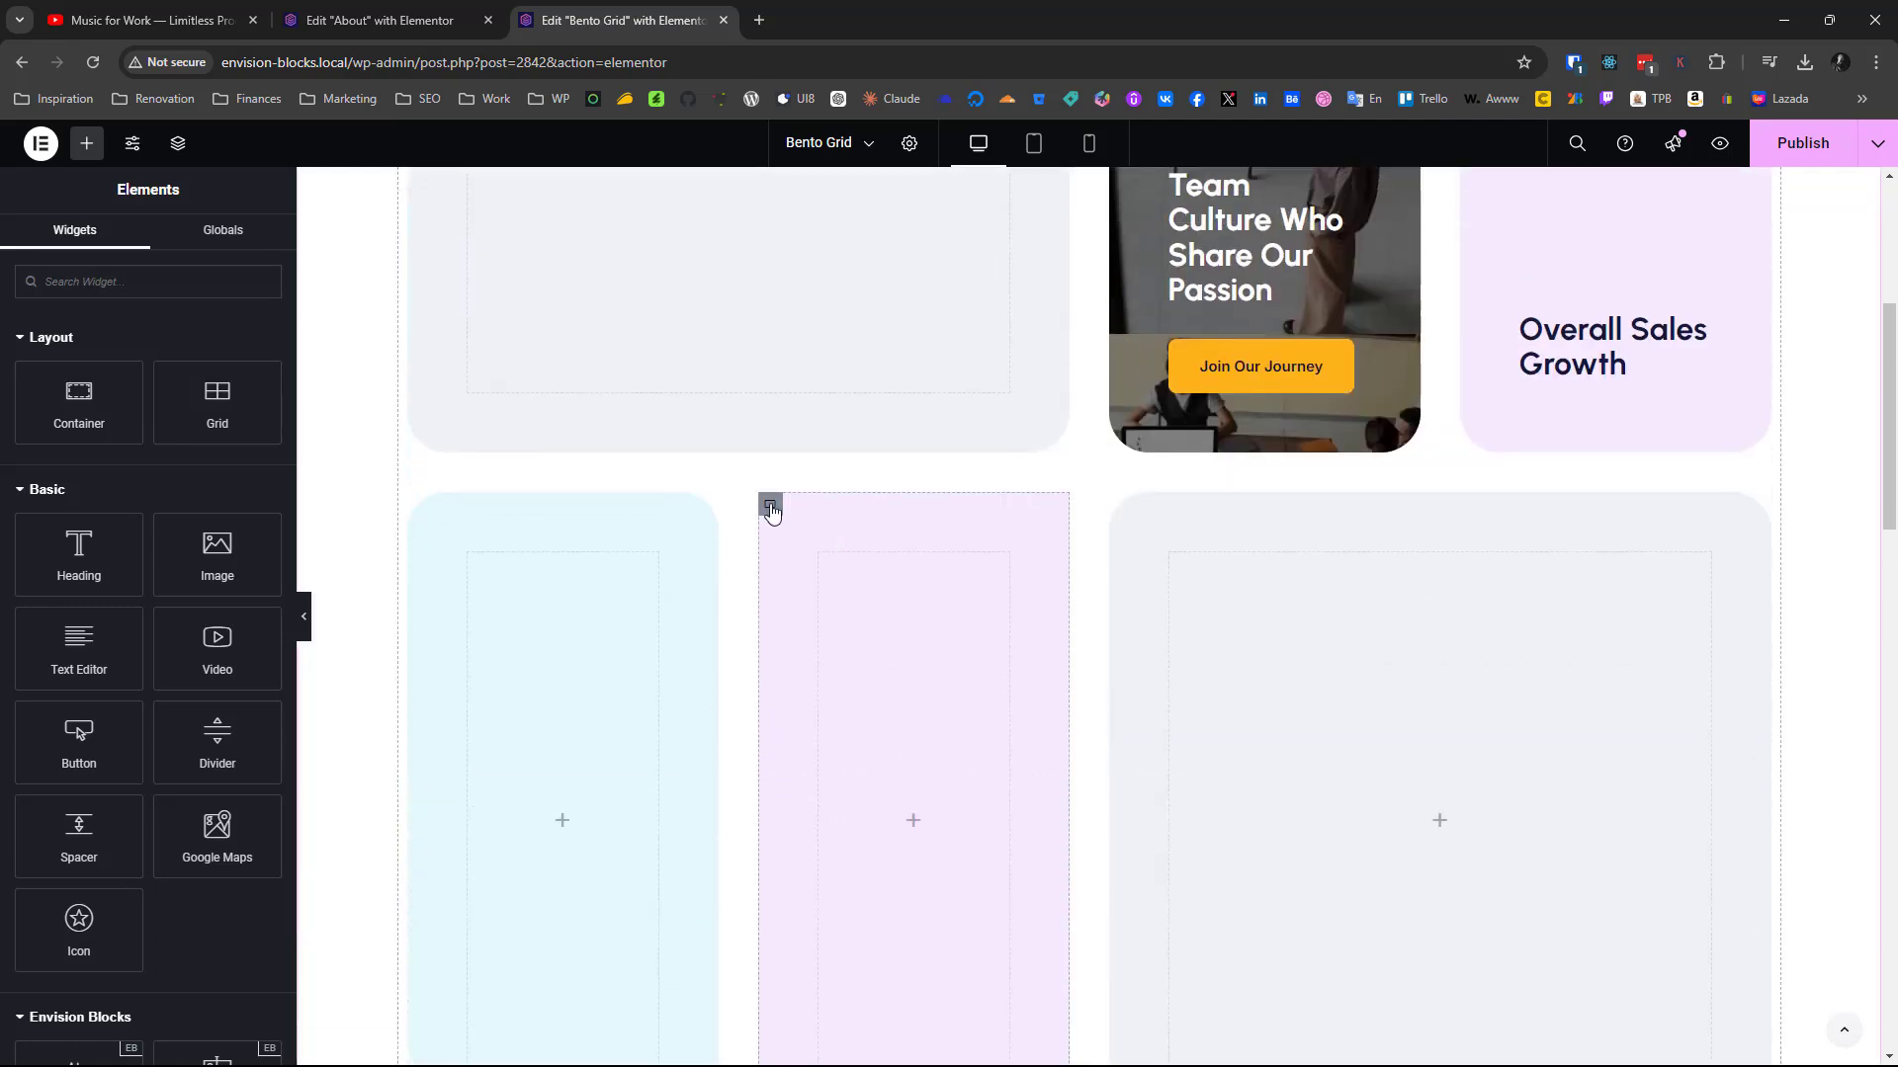
right_click(771, 506)
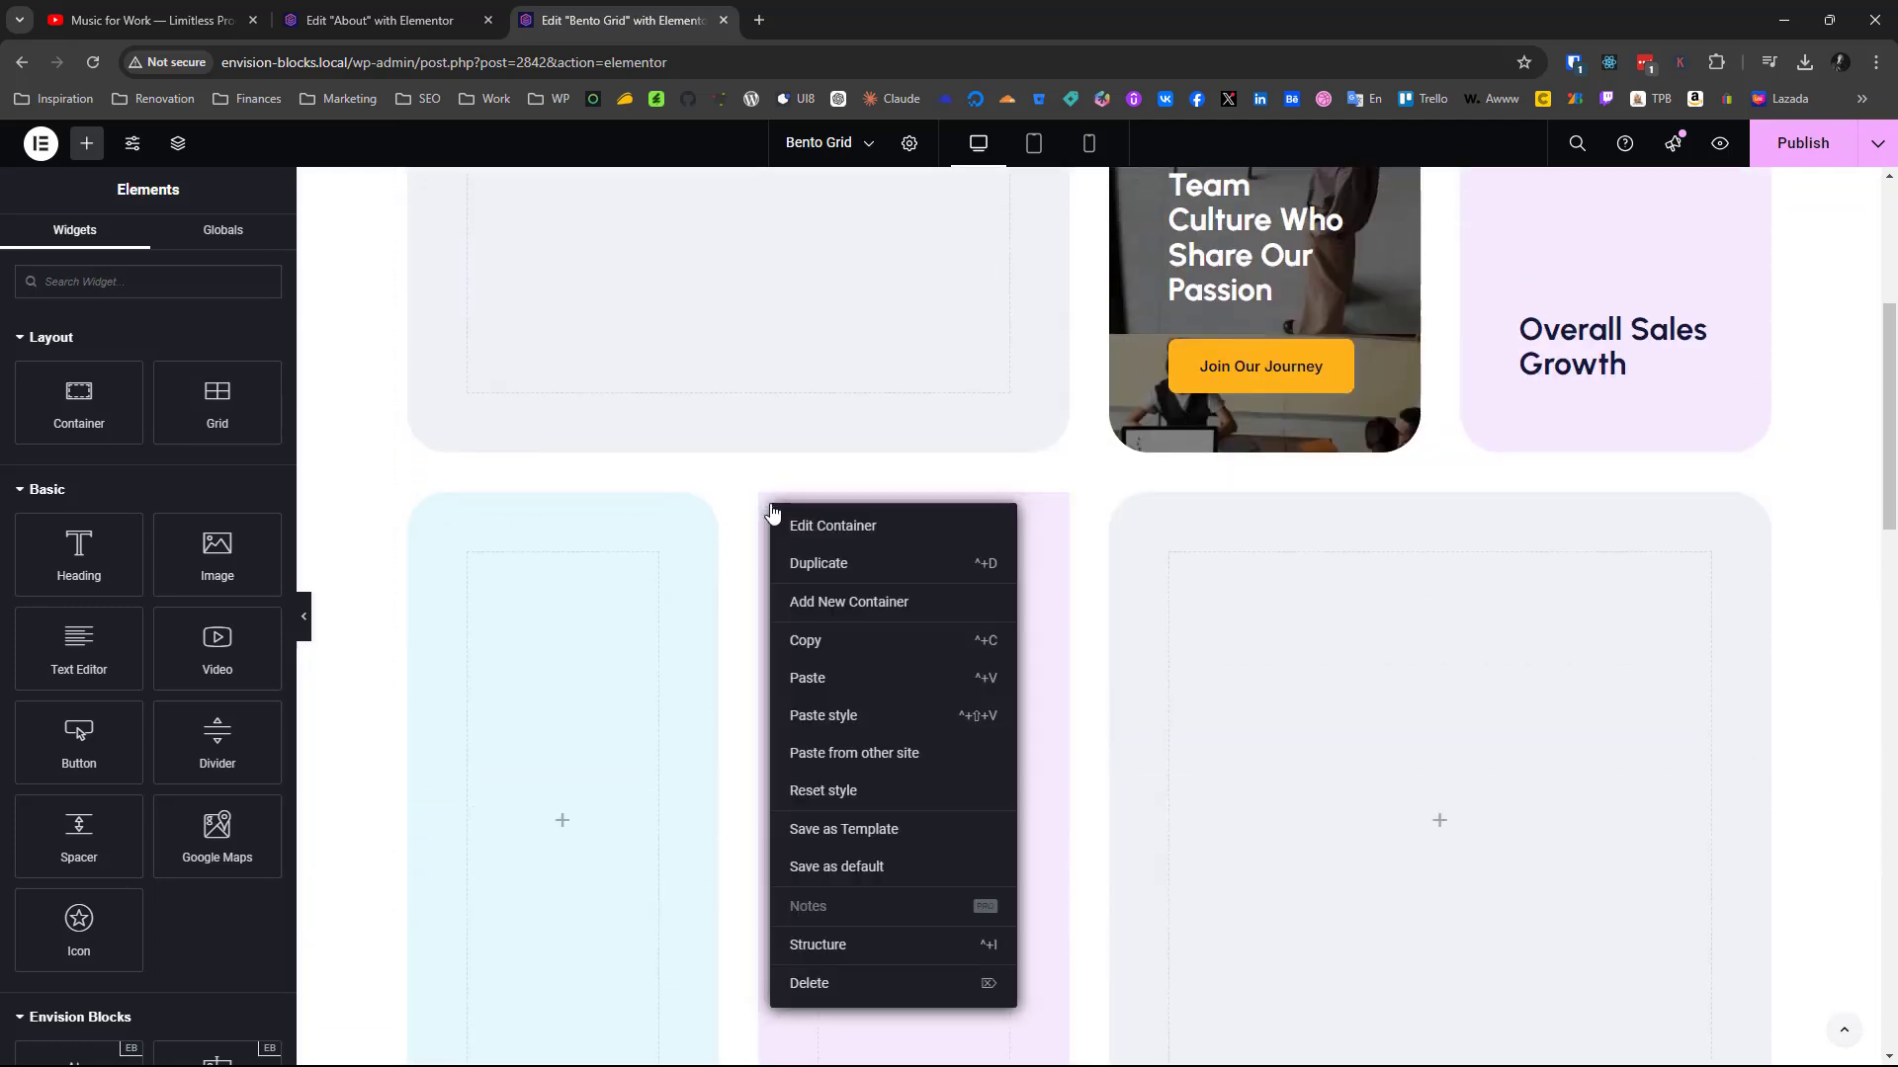
left_click(847, 713)
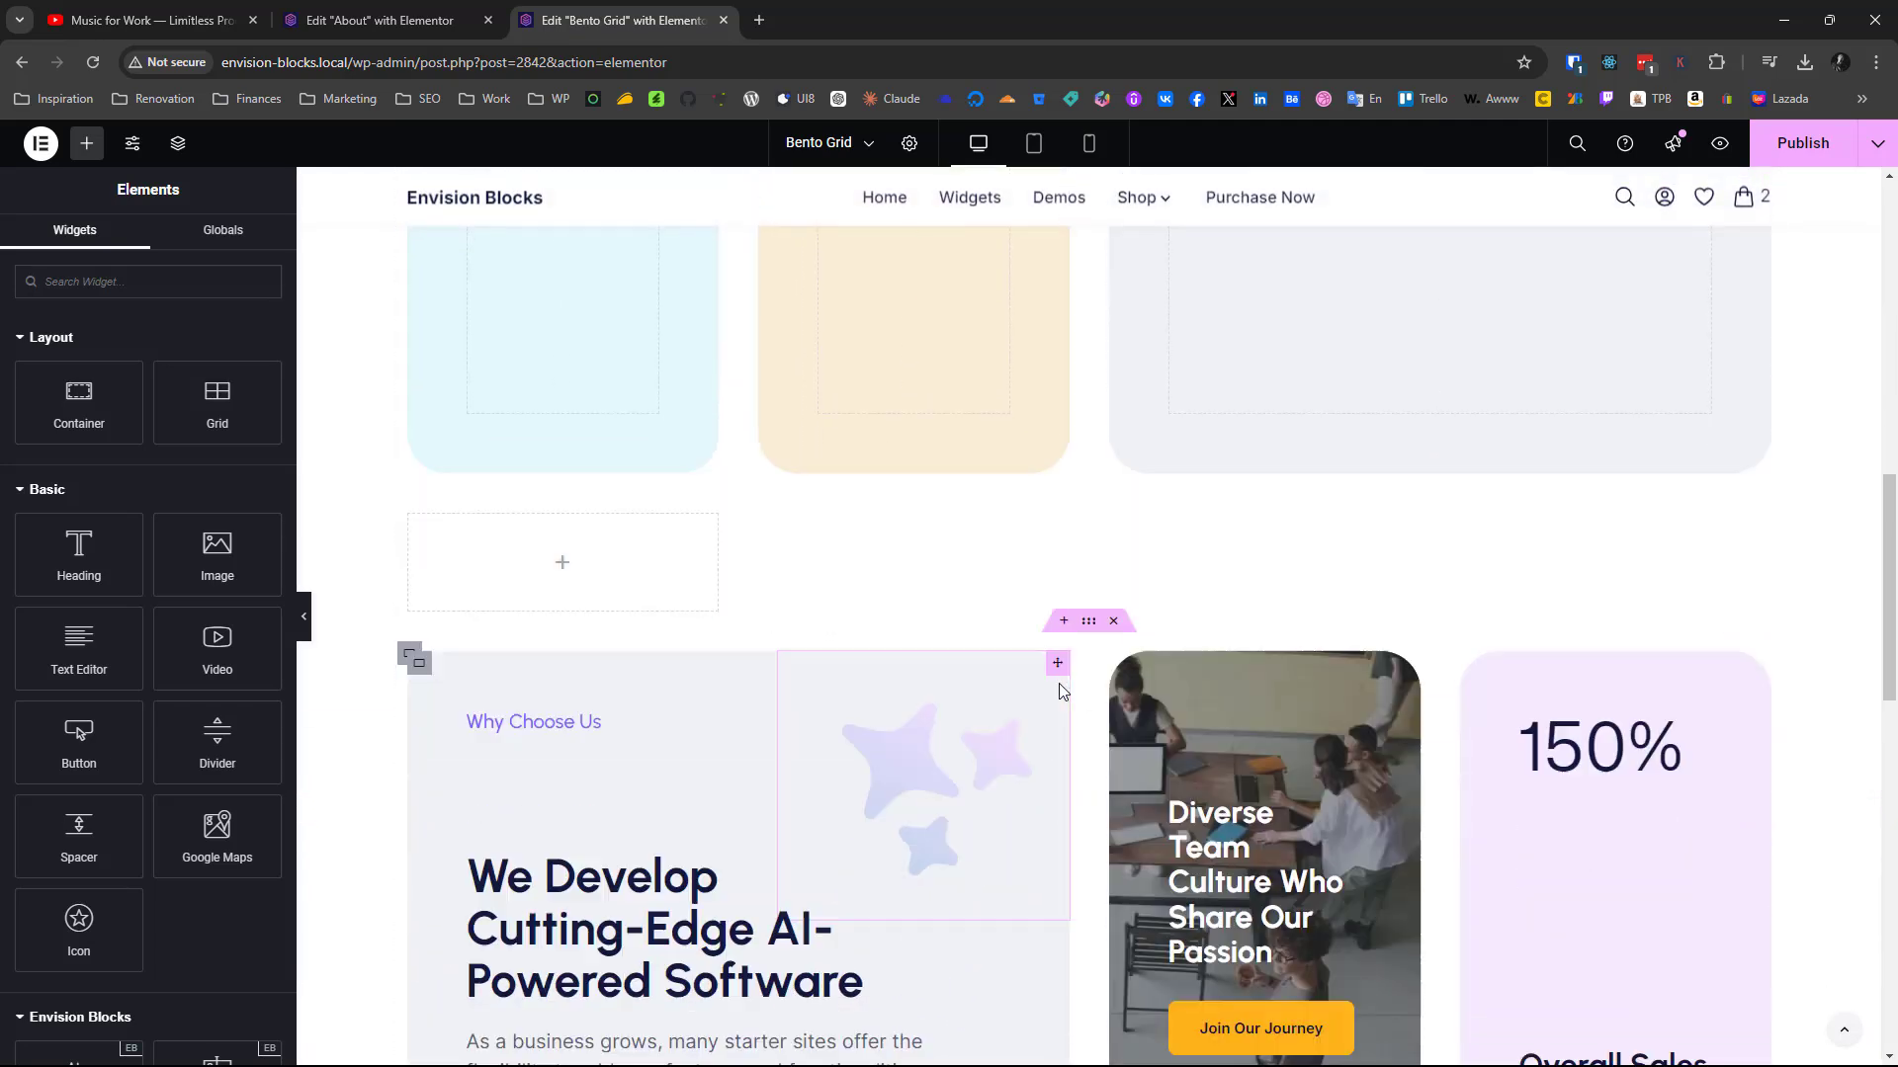
Set eb_startup_bento_2.jpg from the media library as the background image of the wide container in the new grid's second row
scroll(1058, 684, "down", 8)
scroll(1059, 684, "up", 3)
scroll(1384, 510, "up", 4)
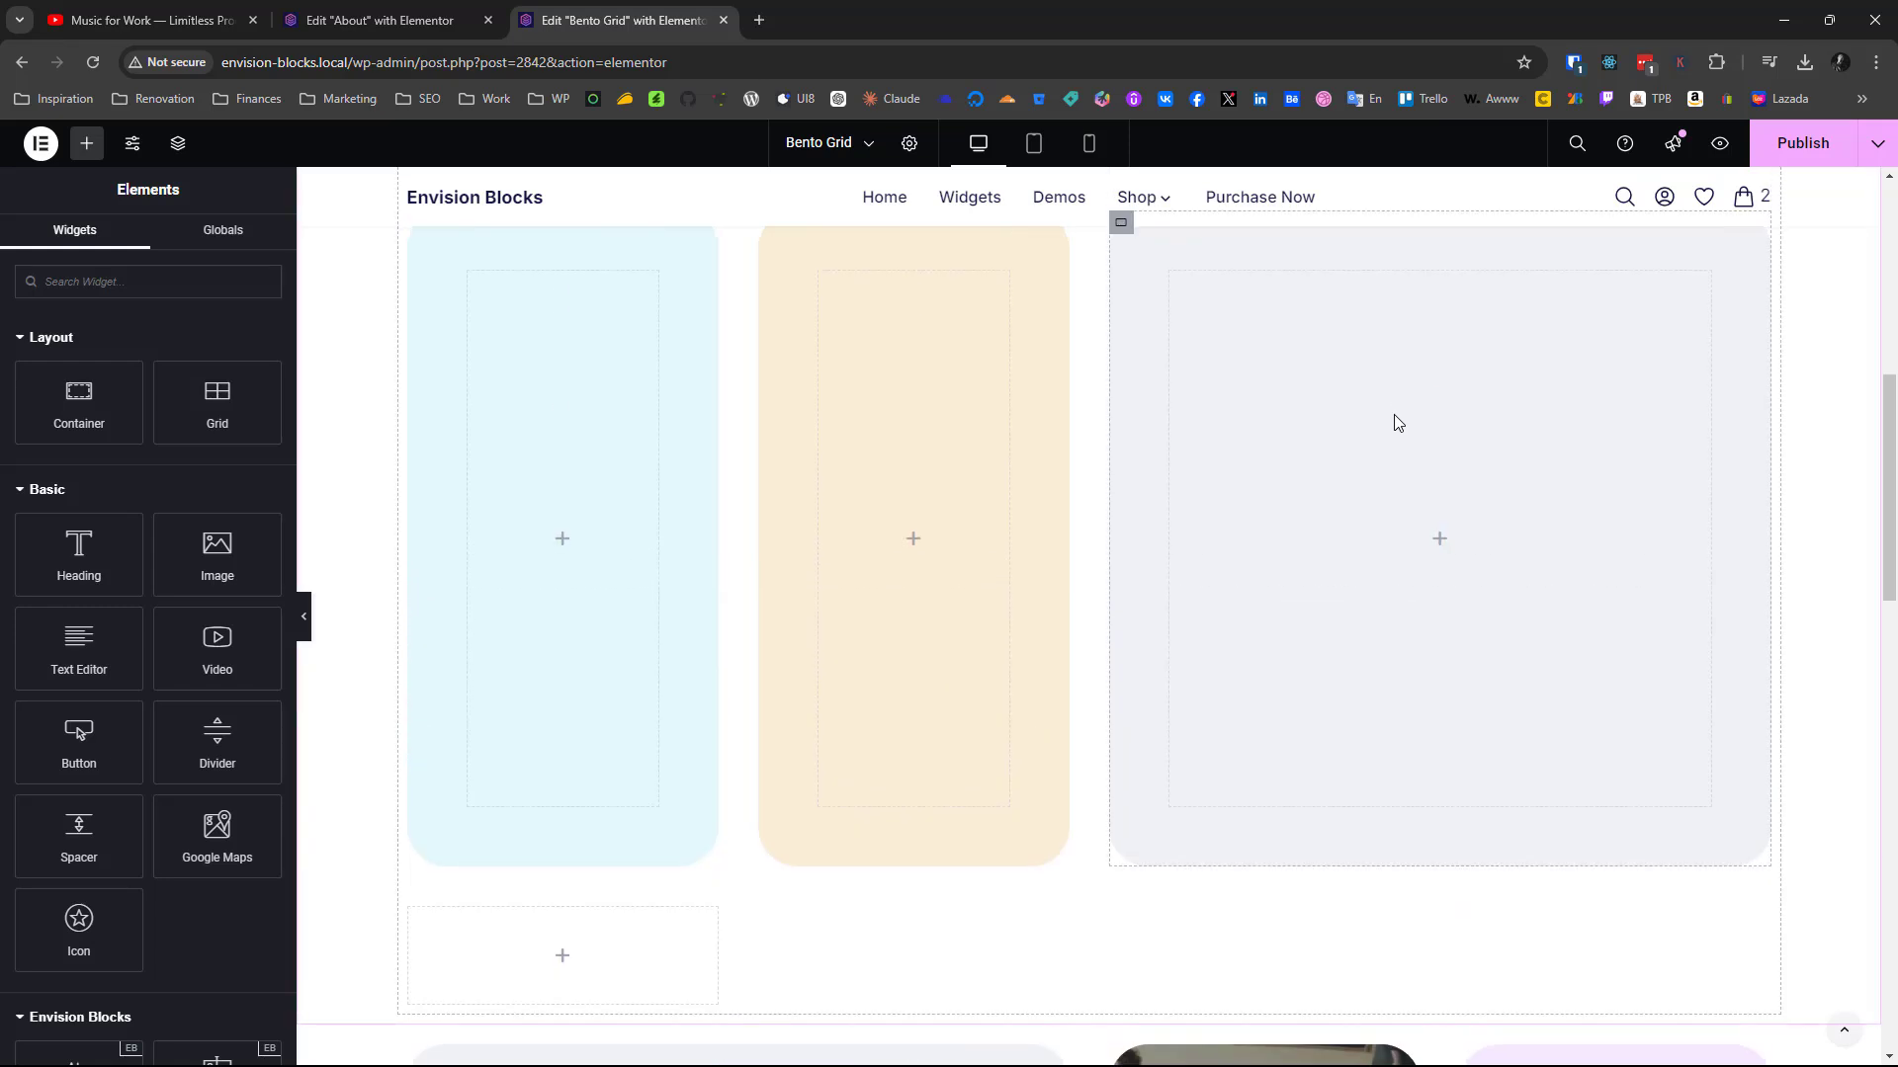
scroll(1394, 413, "down", 8)
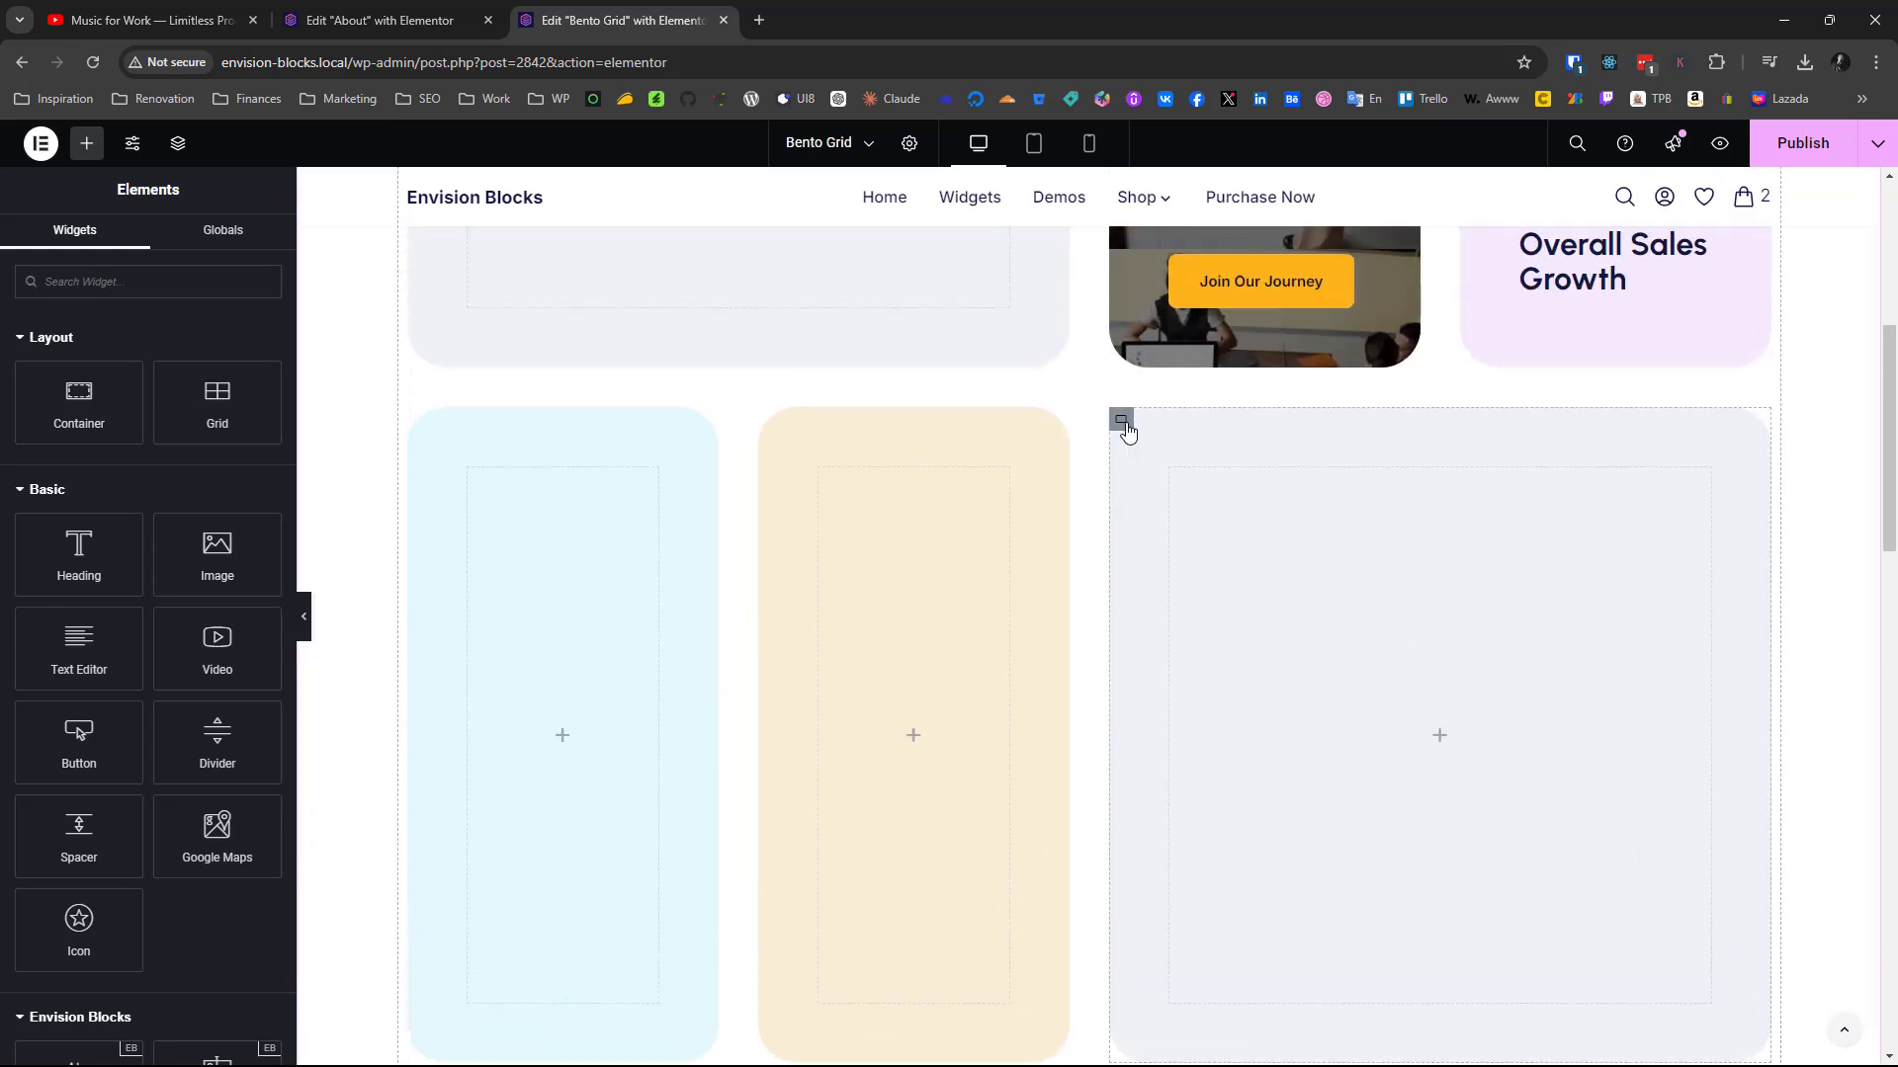
left_click(1127, 432)
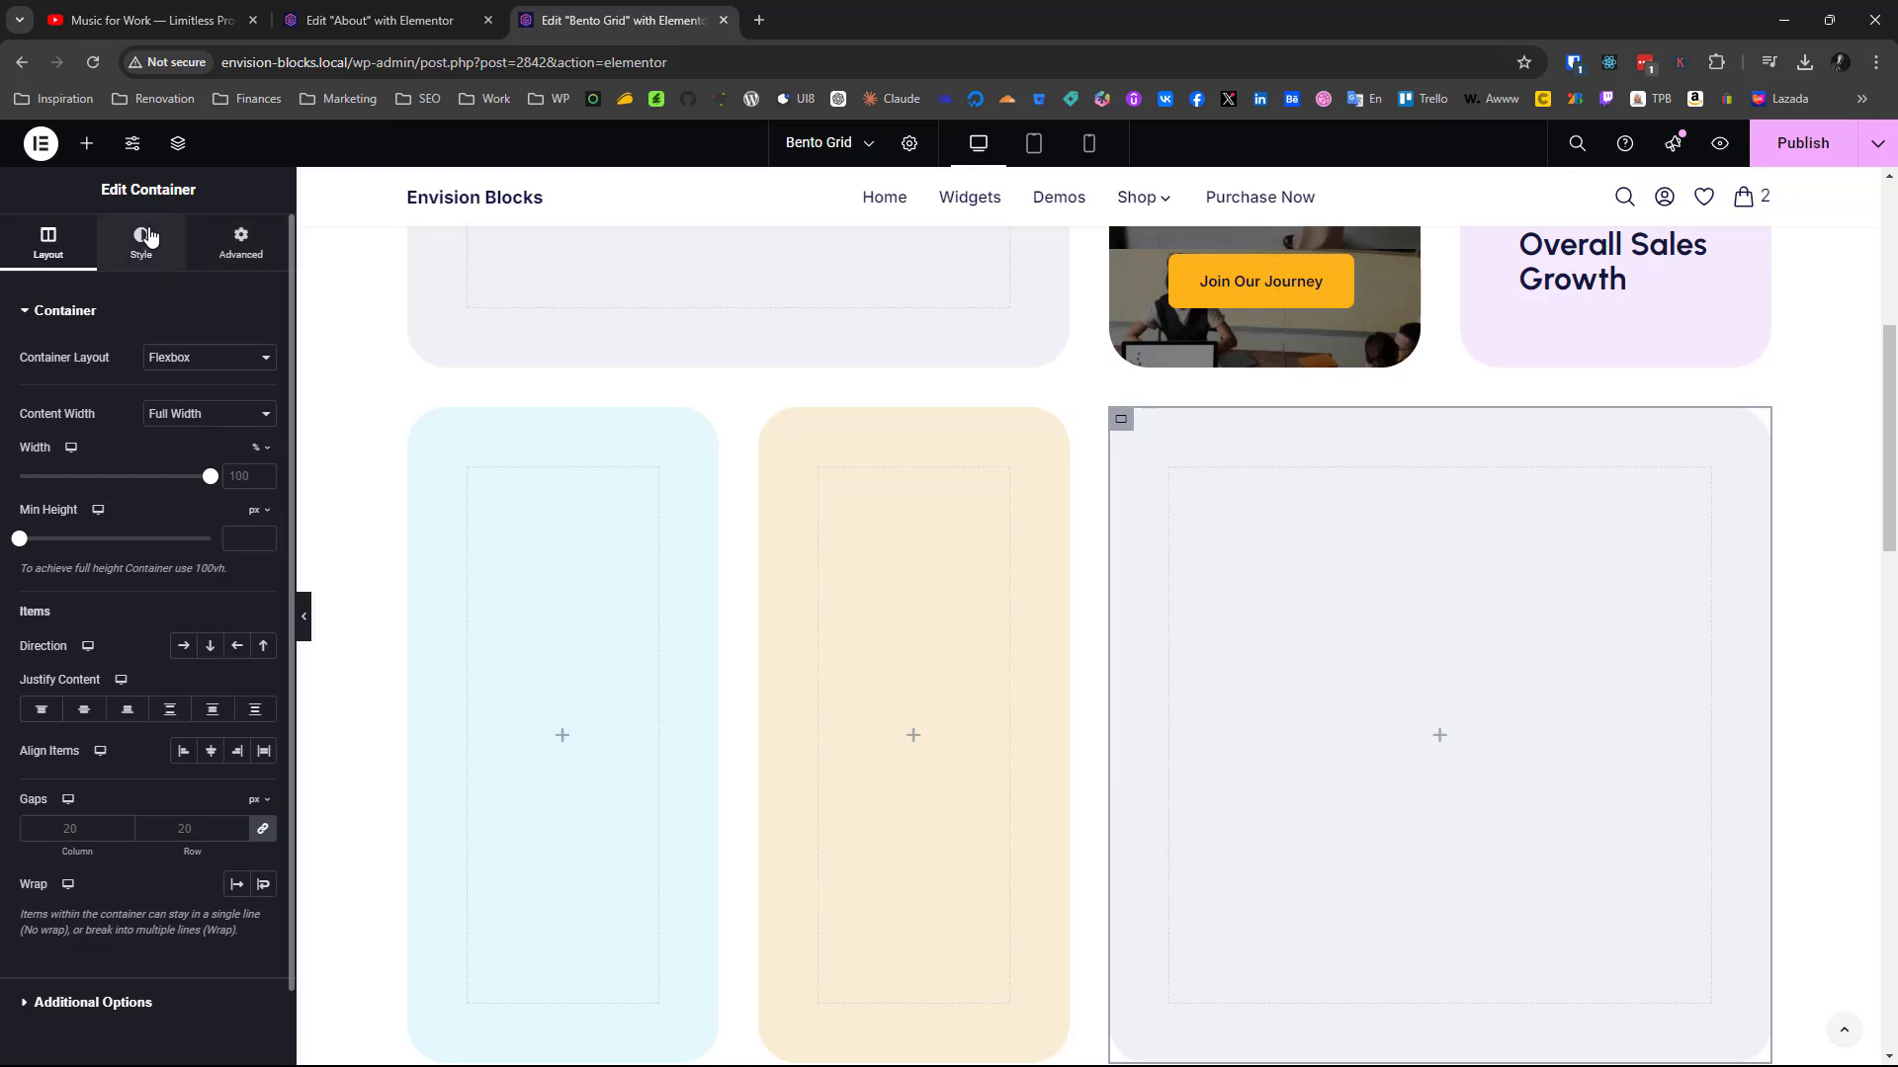
left_click(144, 237)
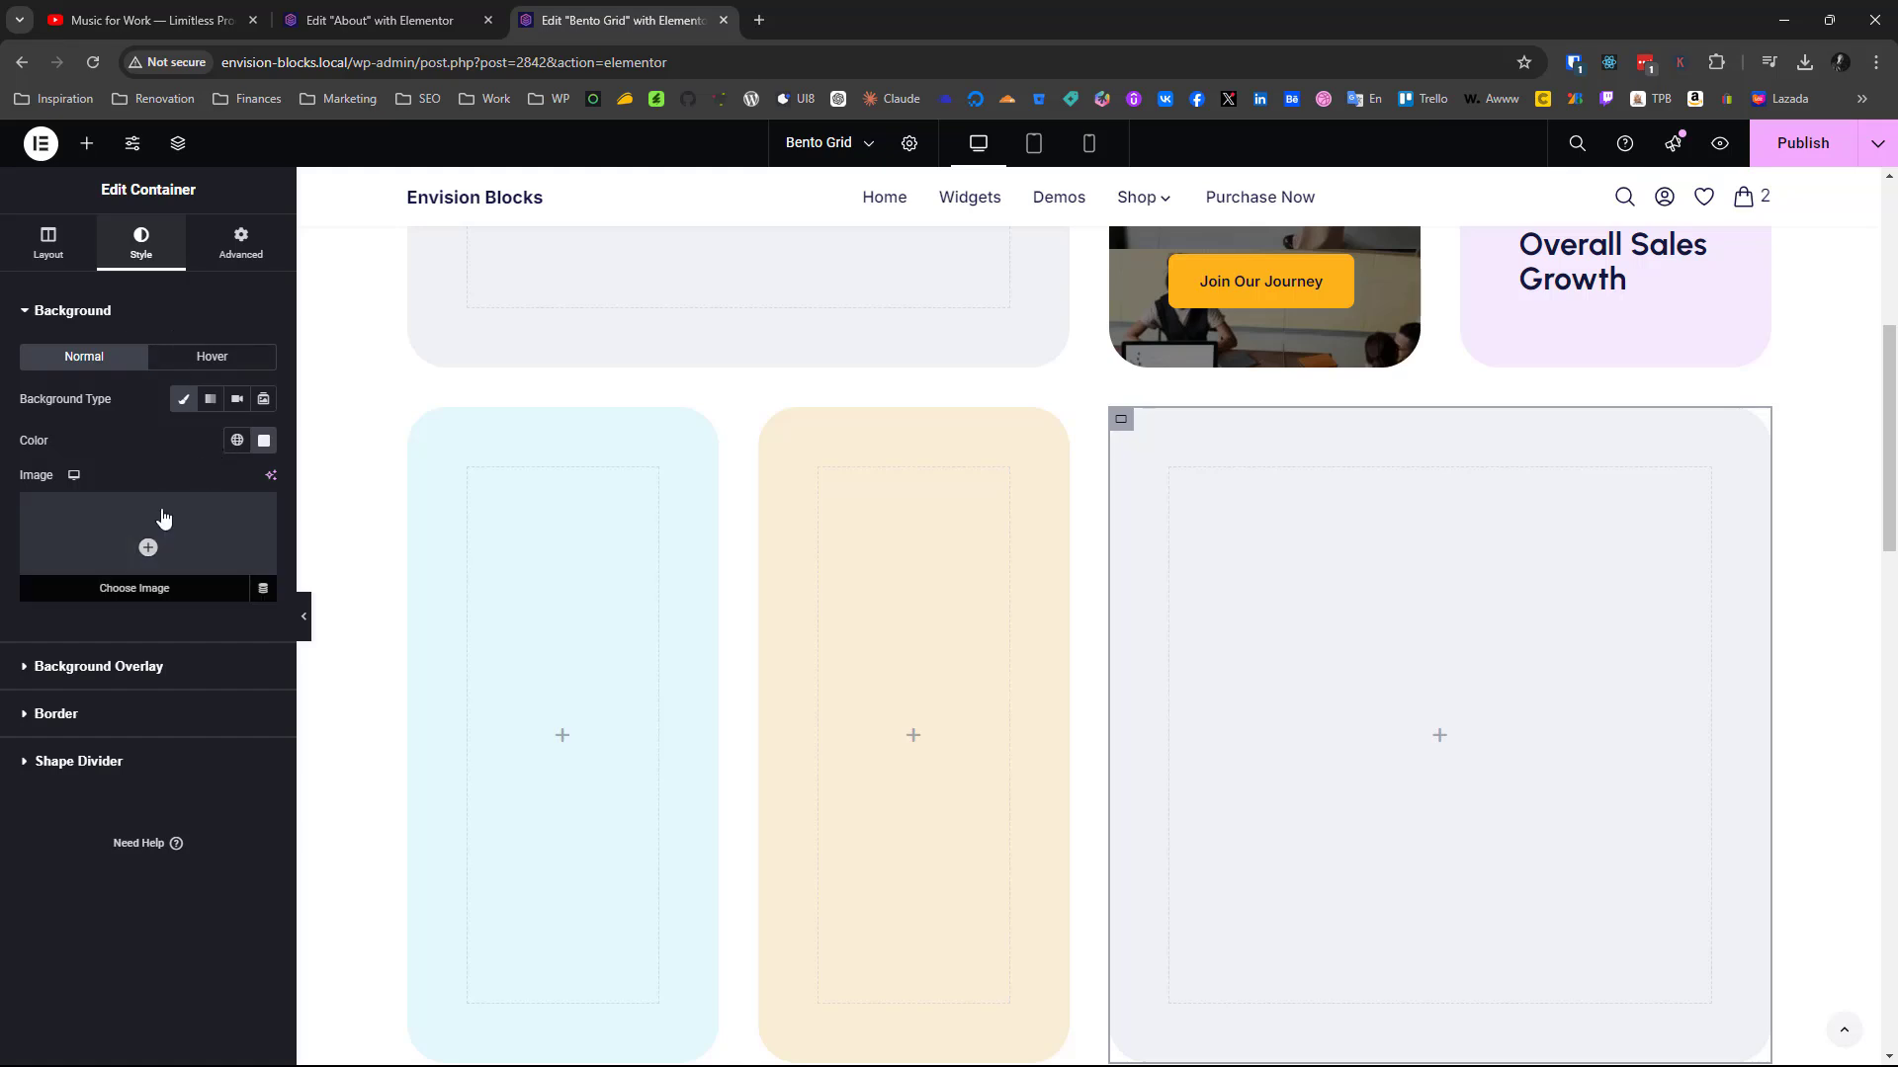
left_click(163, 518)
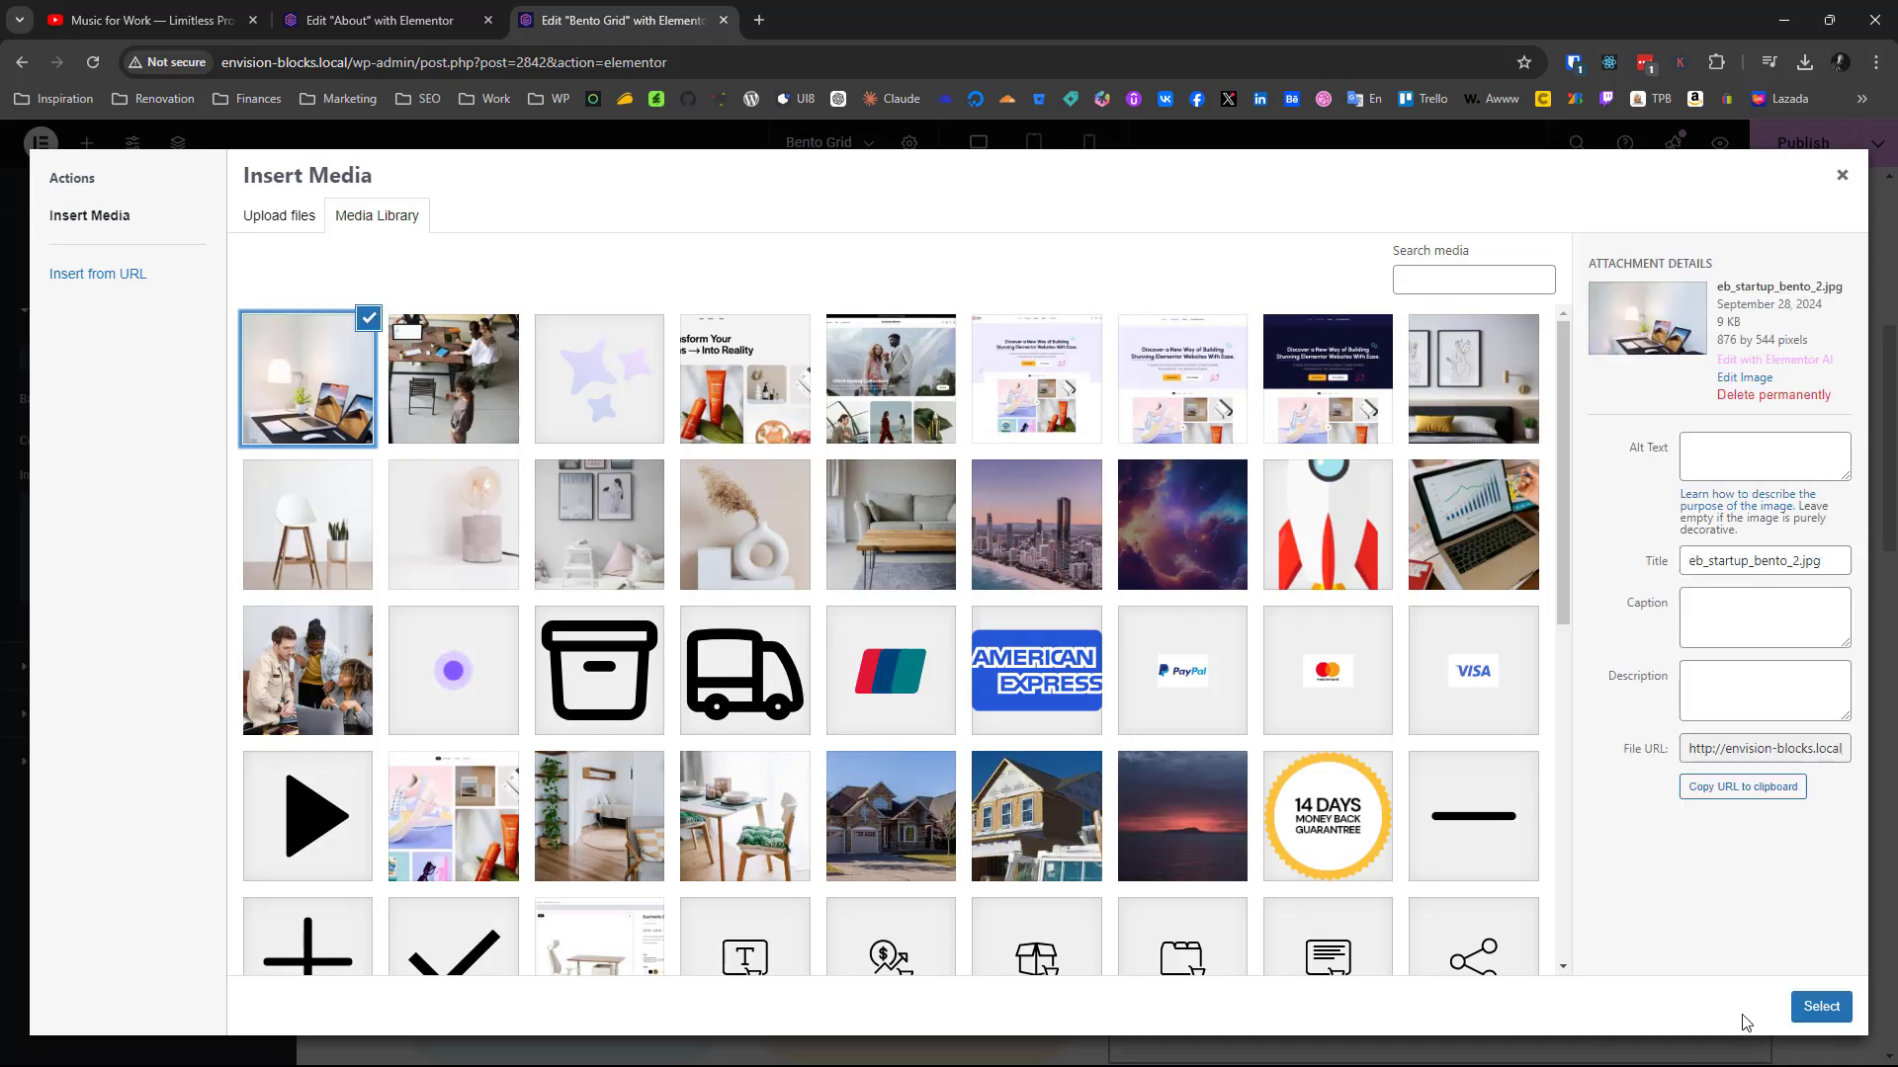
left_click(1826, 1006)
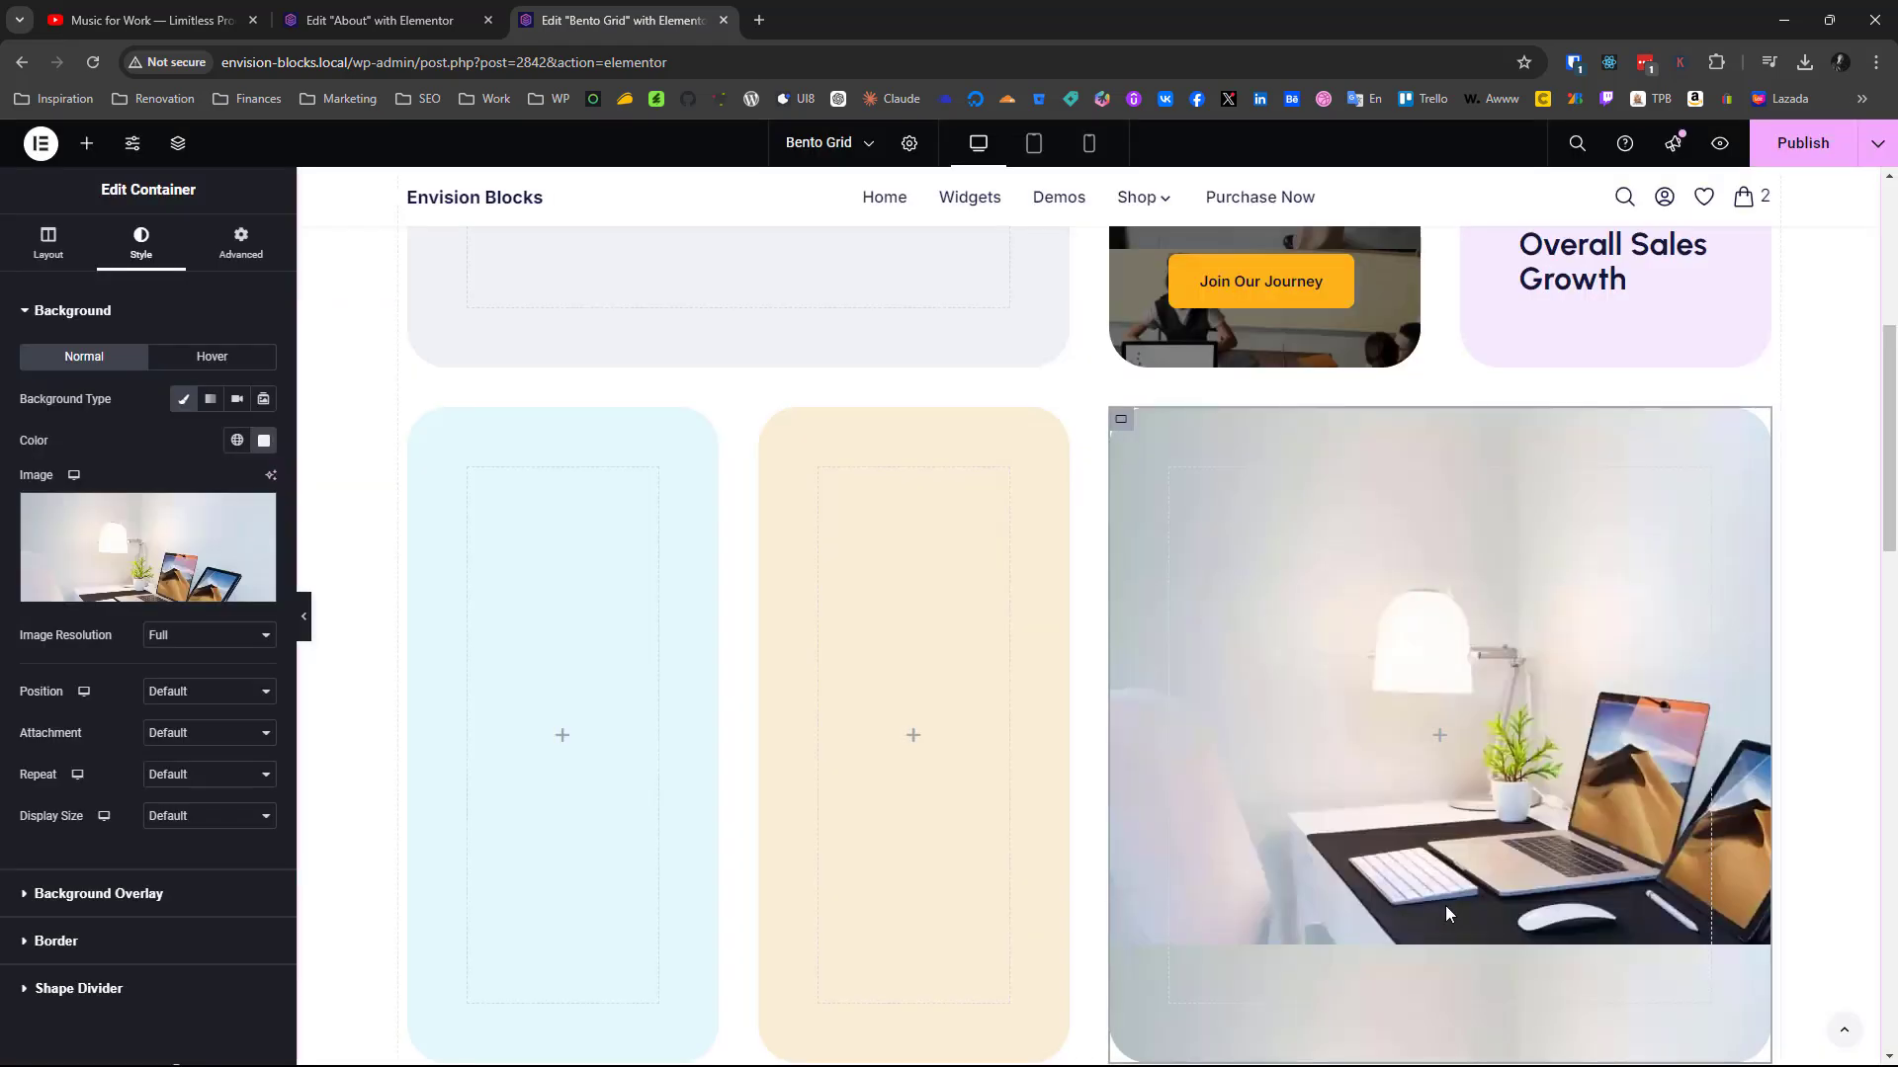
Set the desk background image's position to Center Center, repeat to No-repeat and display size to Cover
scroll(1445, 905, "up", 5)
scroll(1445, 905, "down", 2)
scroll(1444, 905, "down", 5)
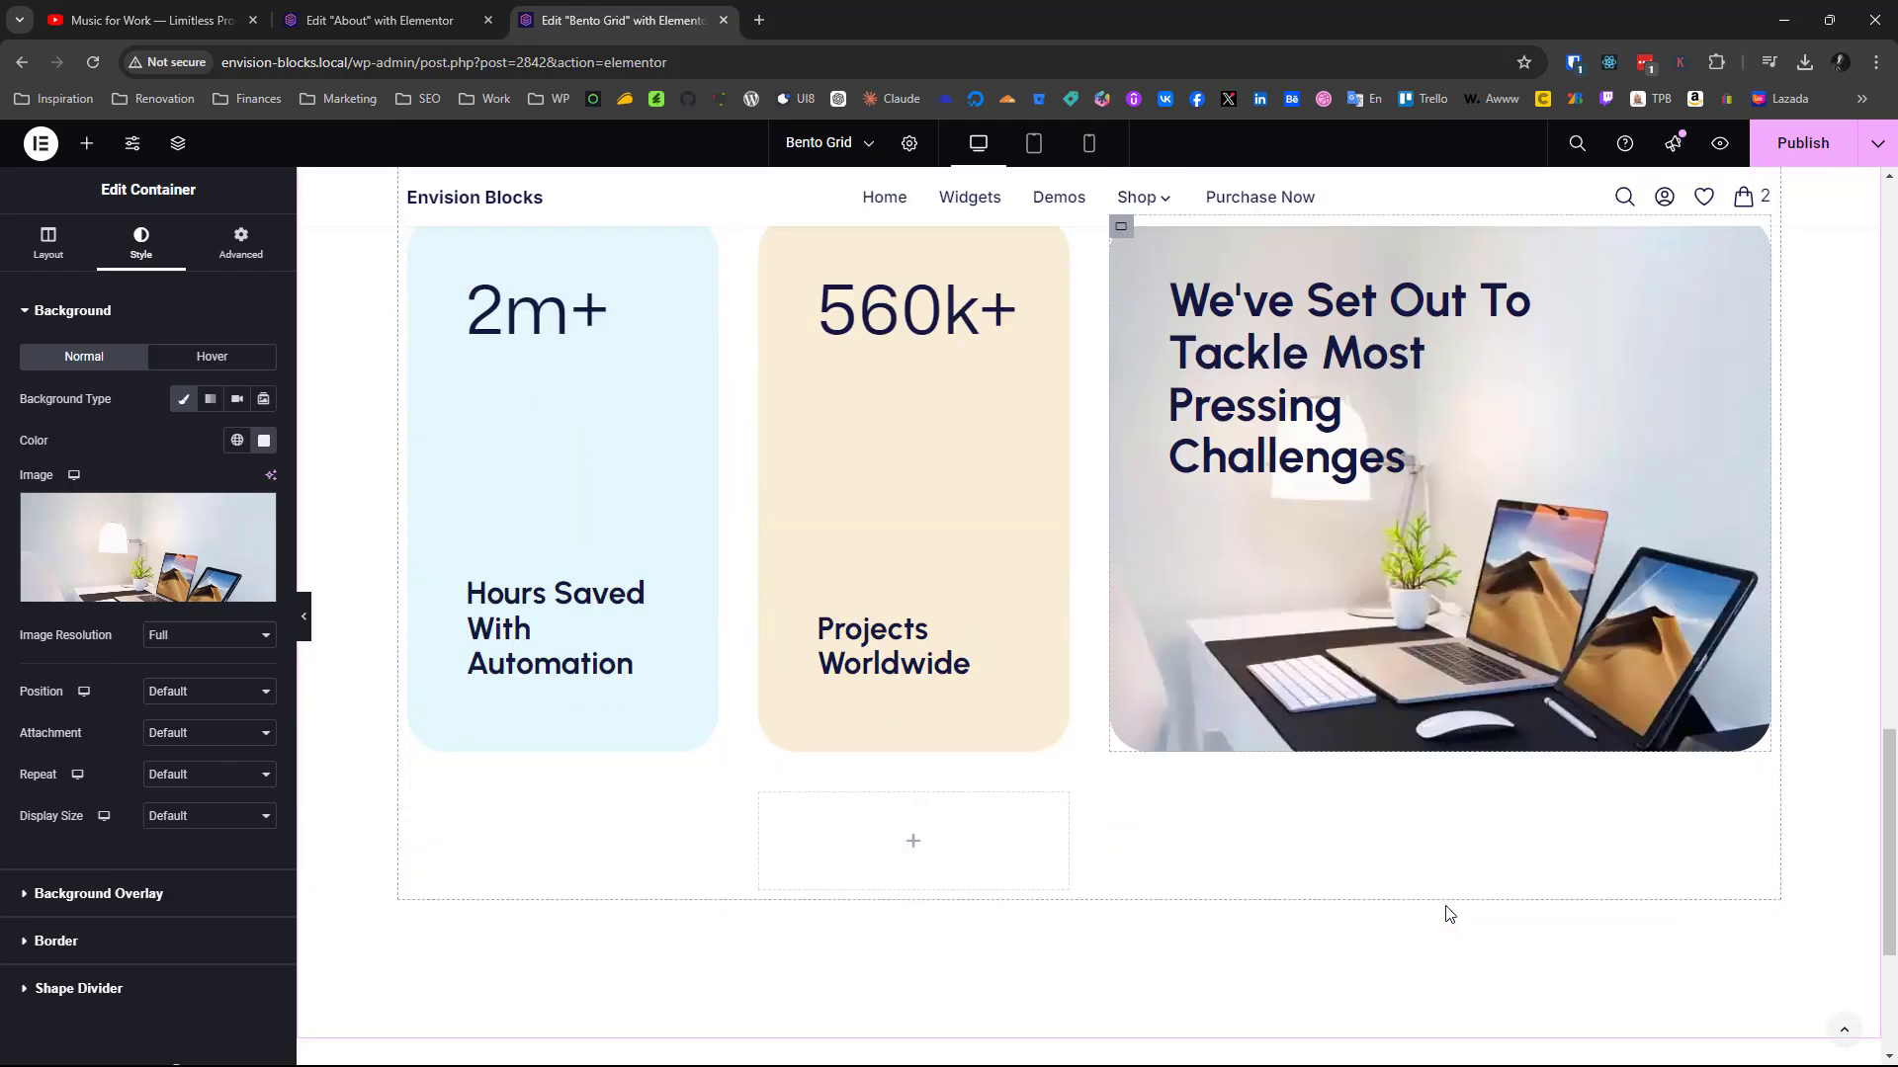
scroll(1445, 905, "up", 4)
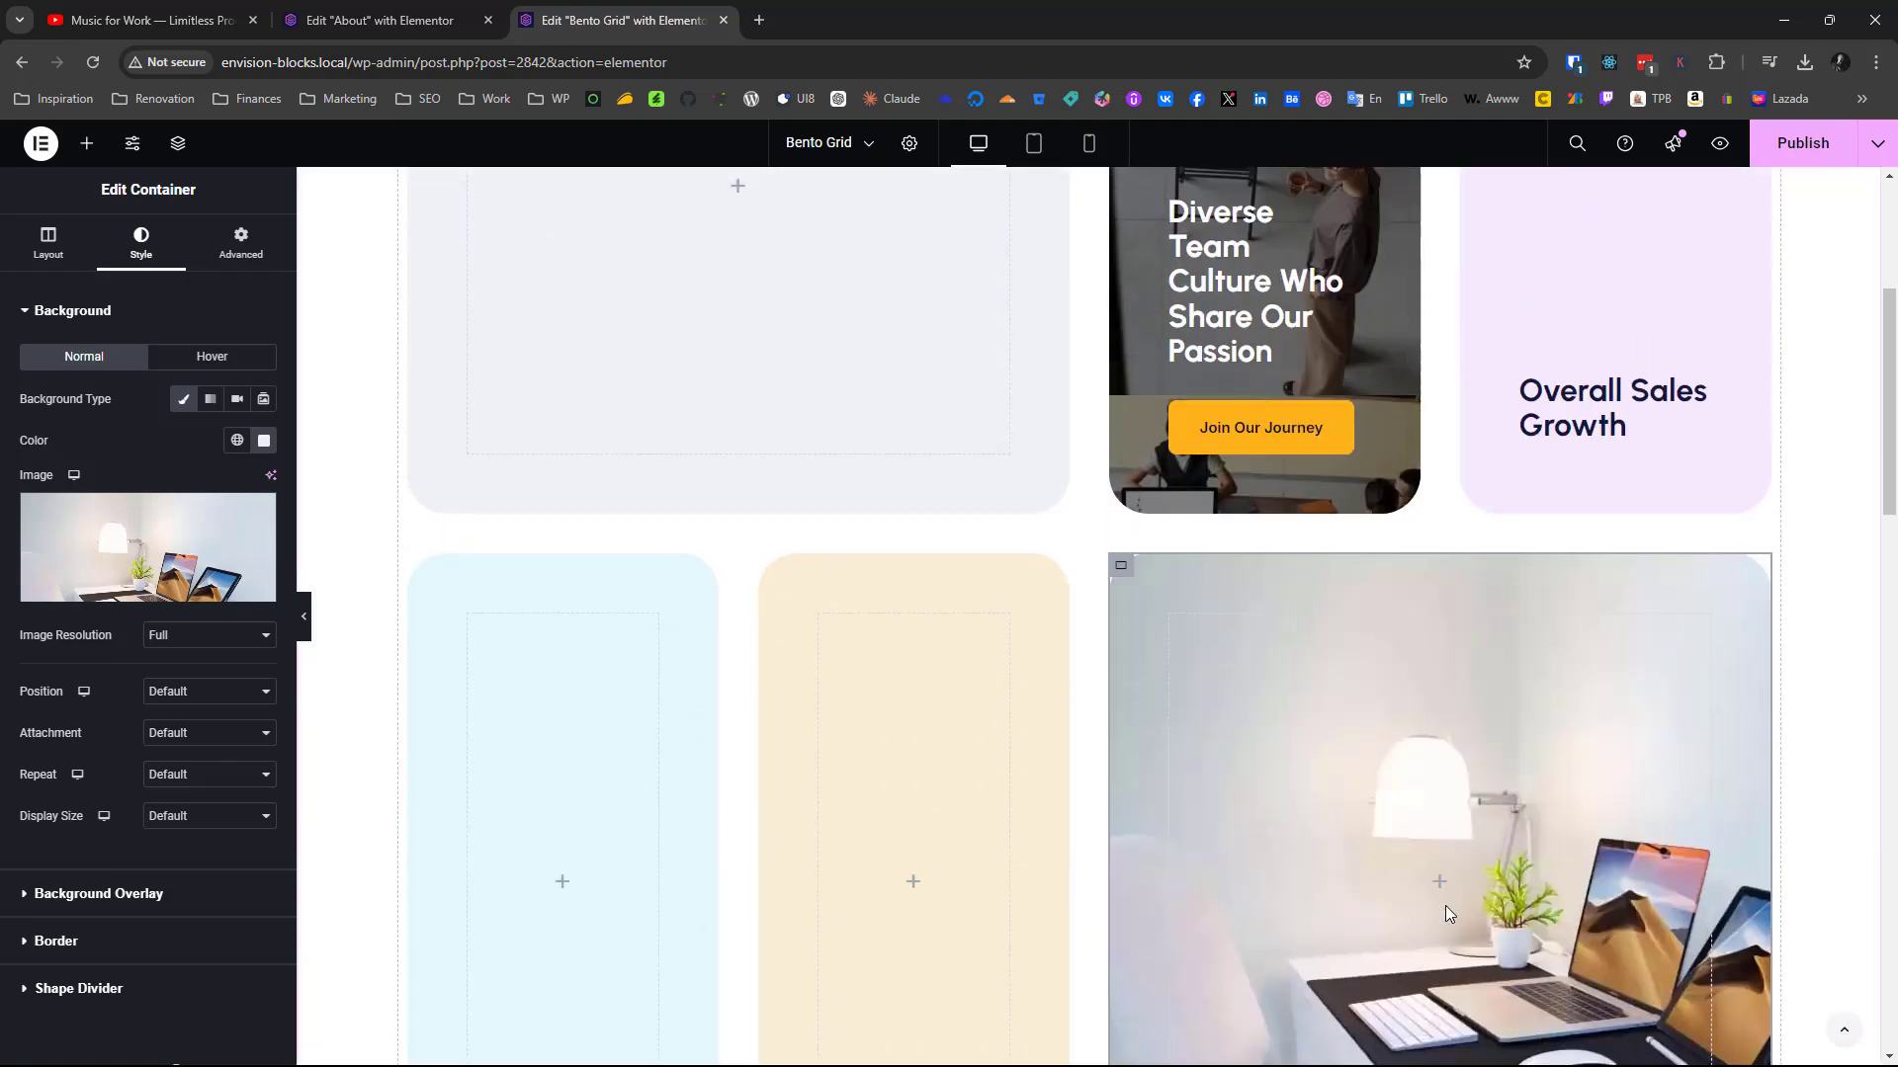
scroll(1445, 905, "down", 2)
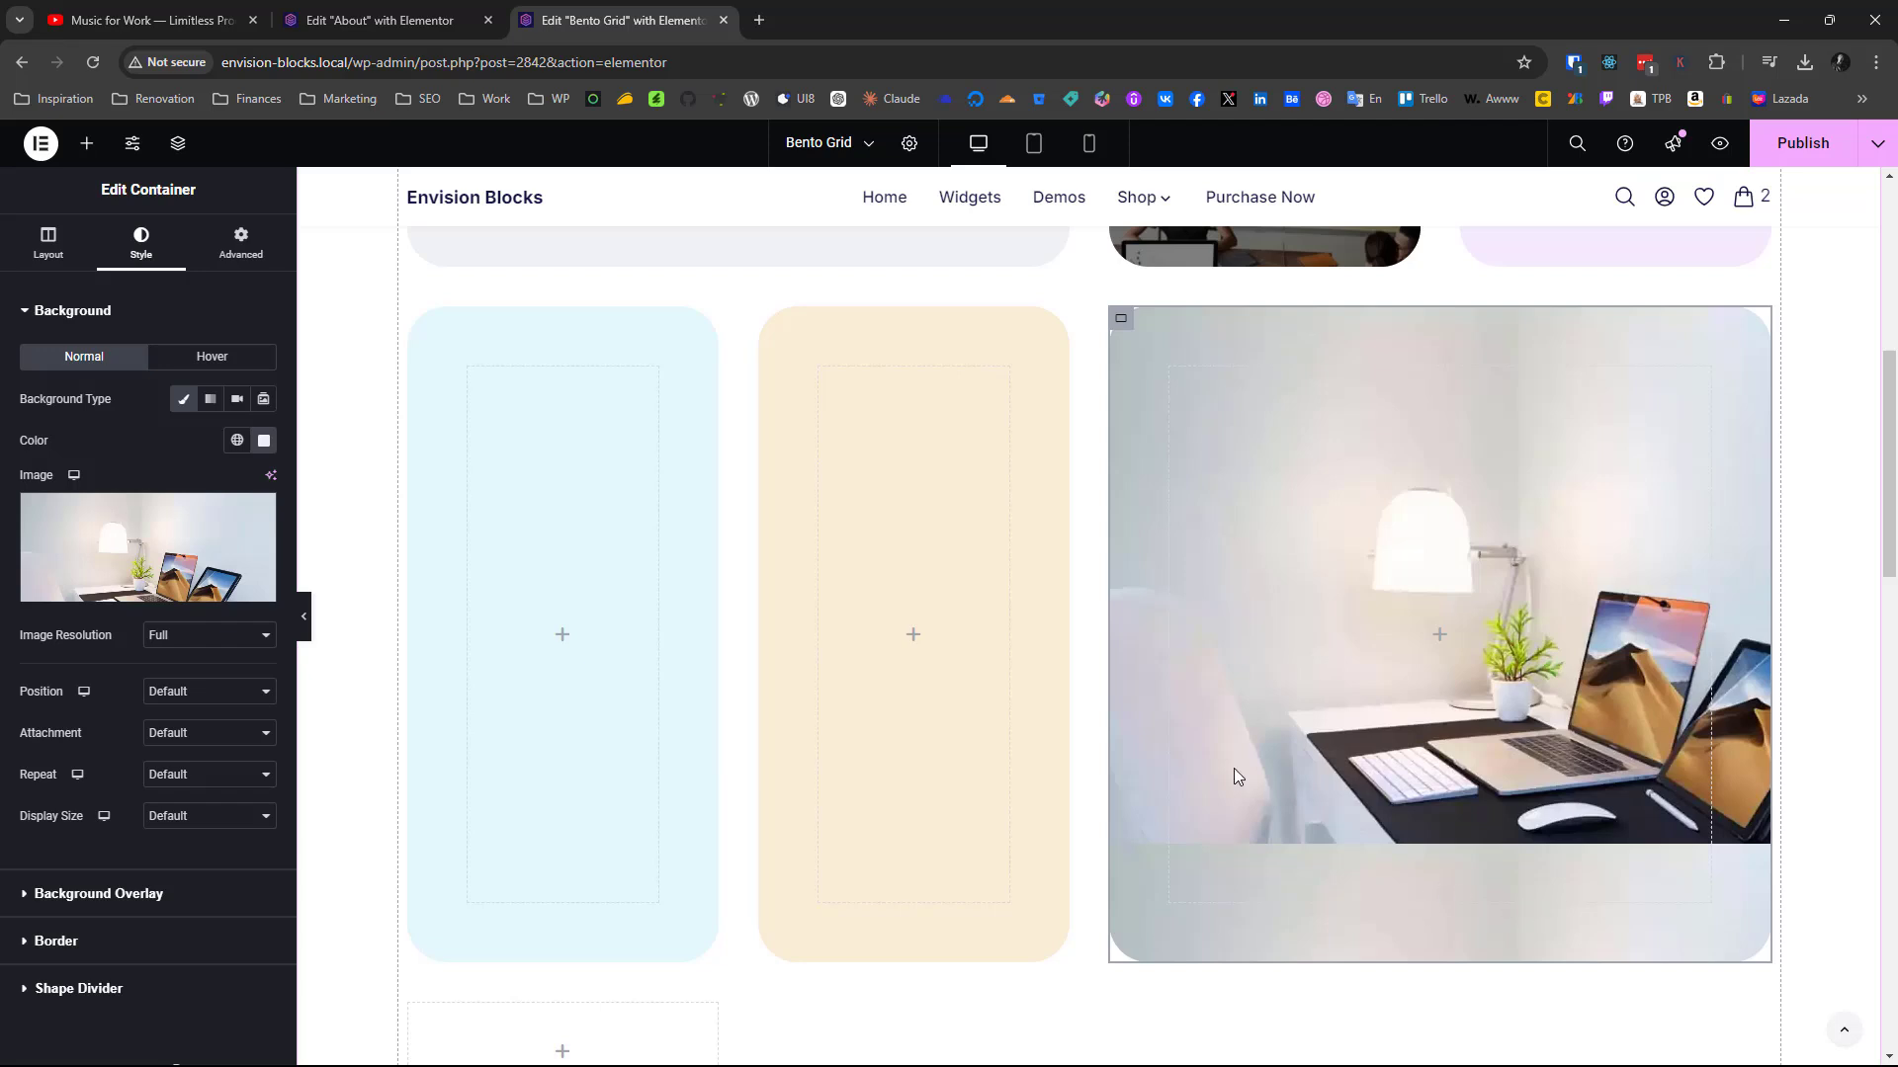
left_click(203, 692)
left_click(199, 741)
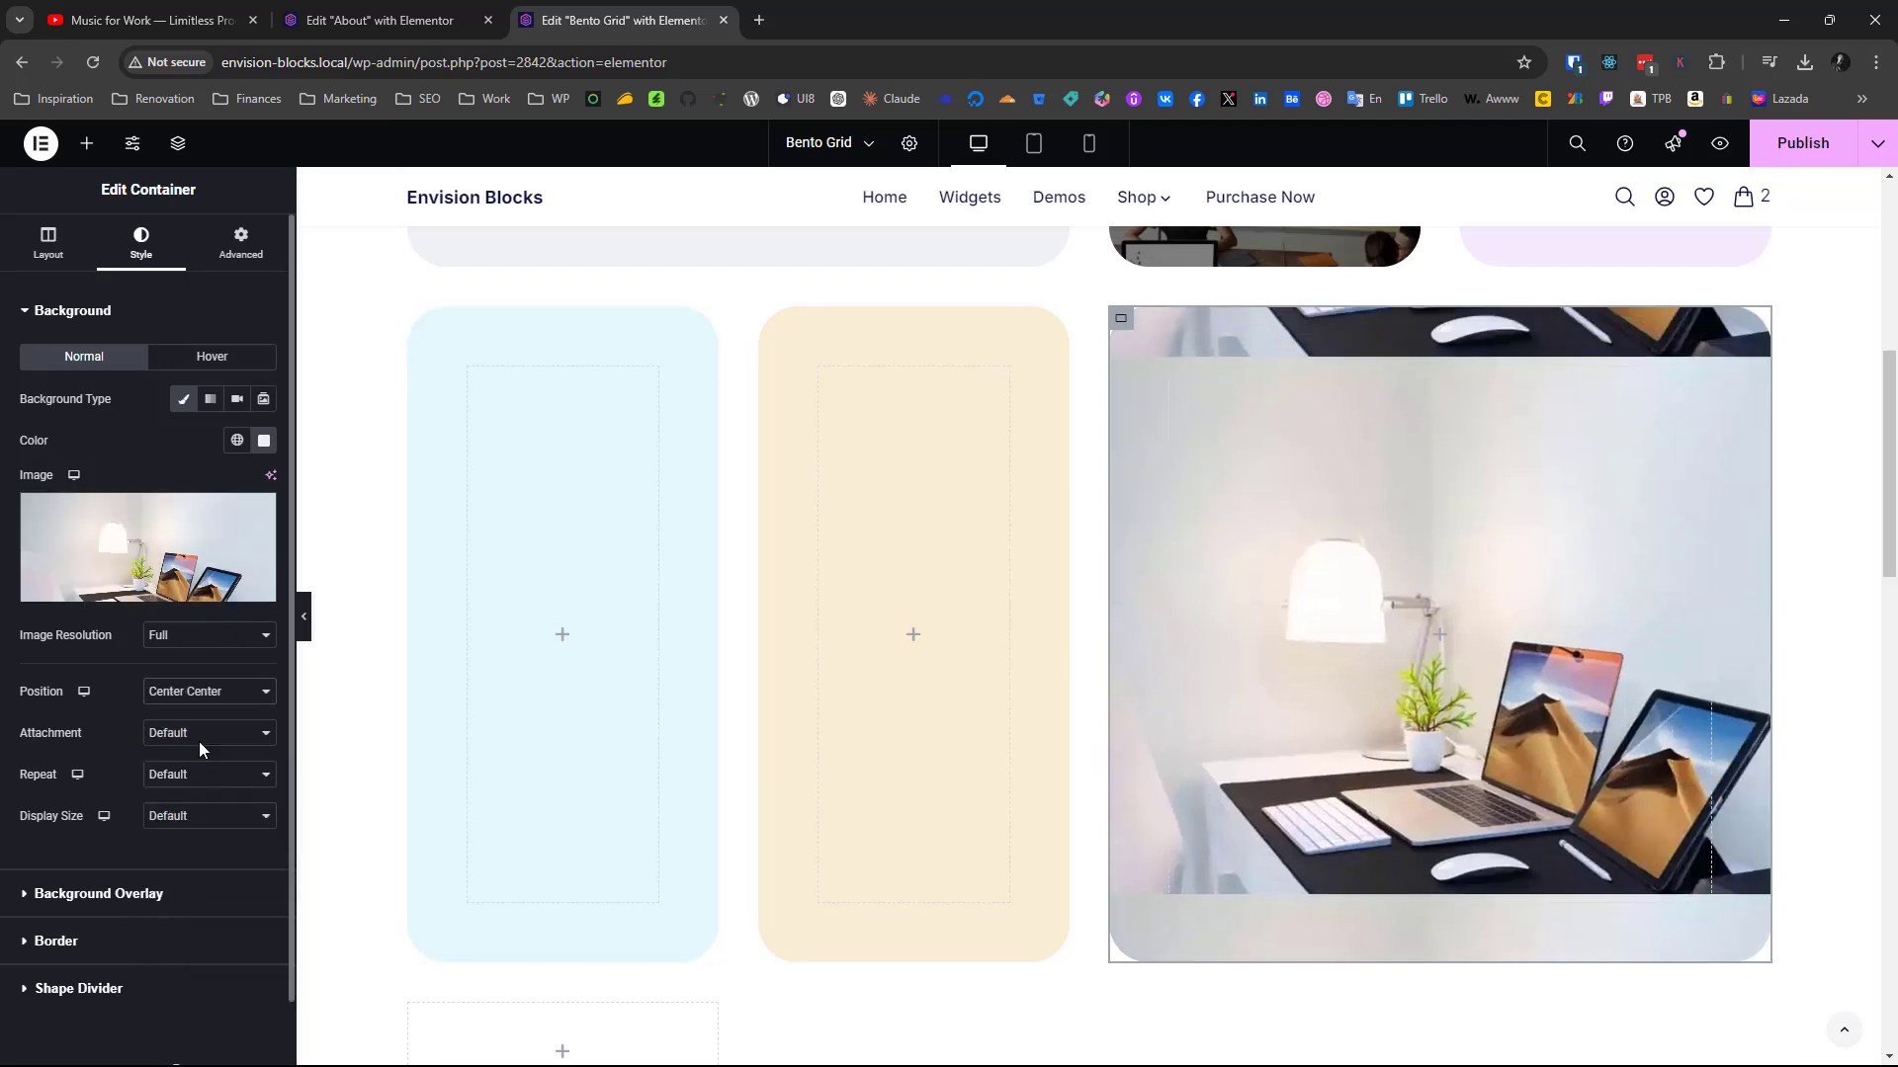
left_click(172, 777)
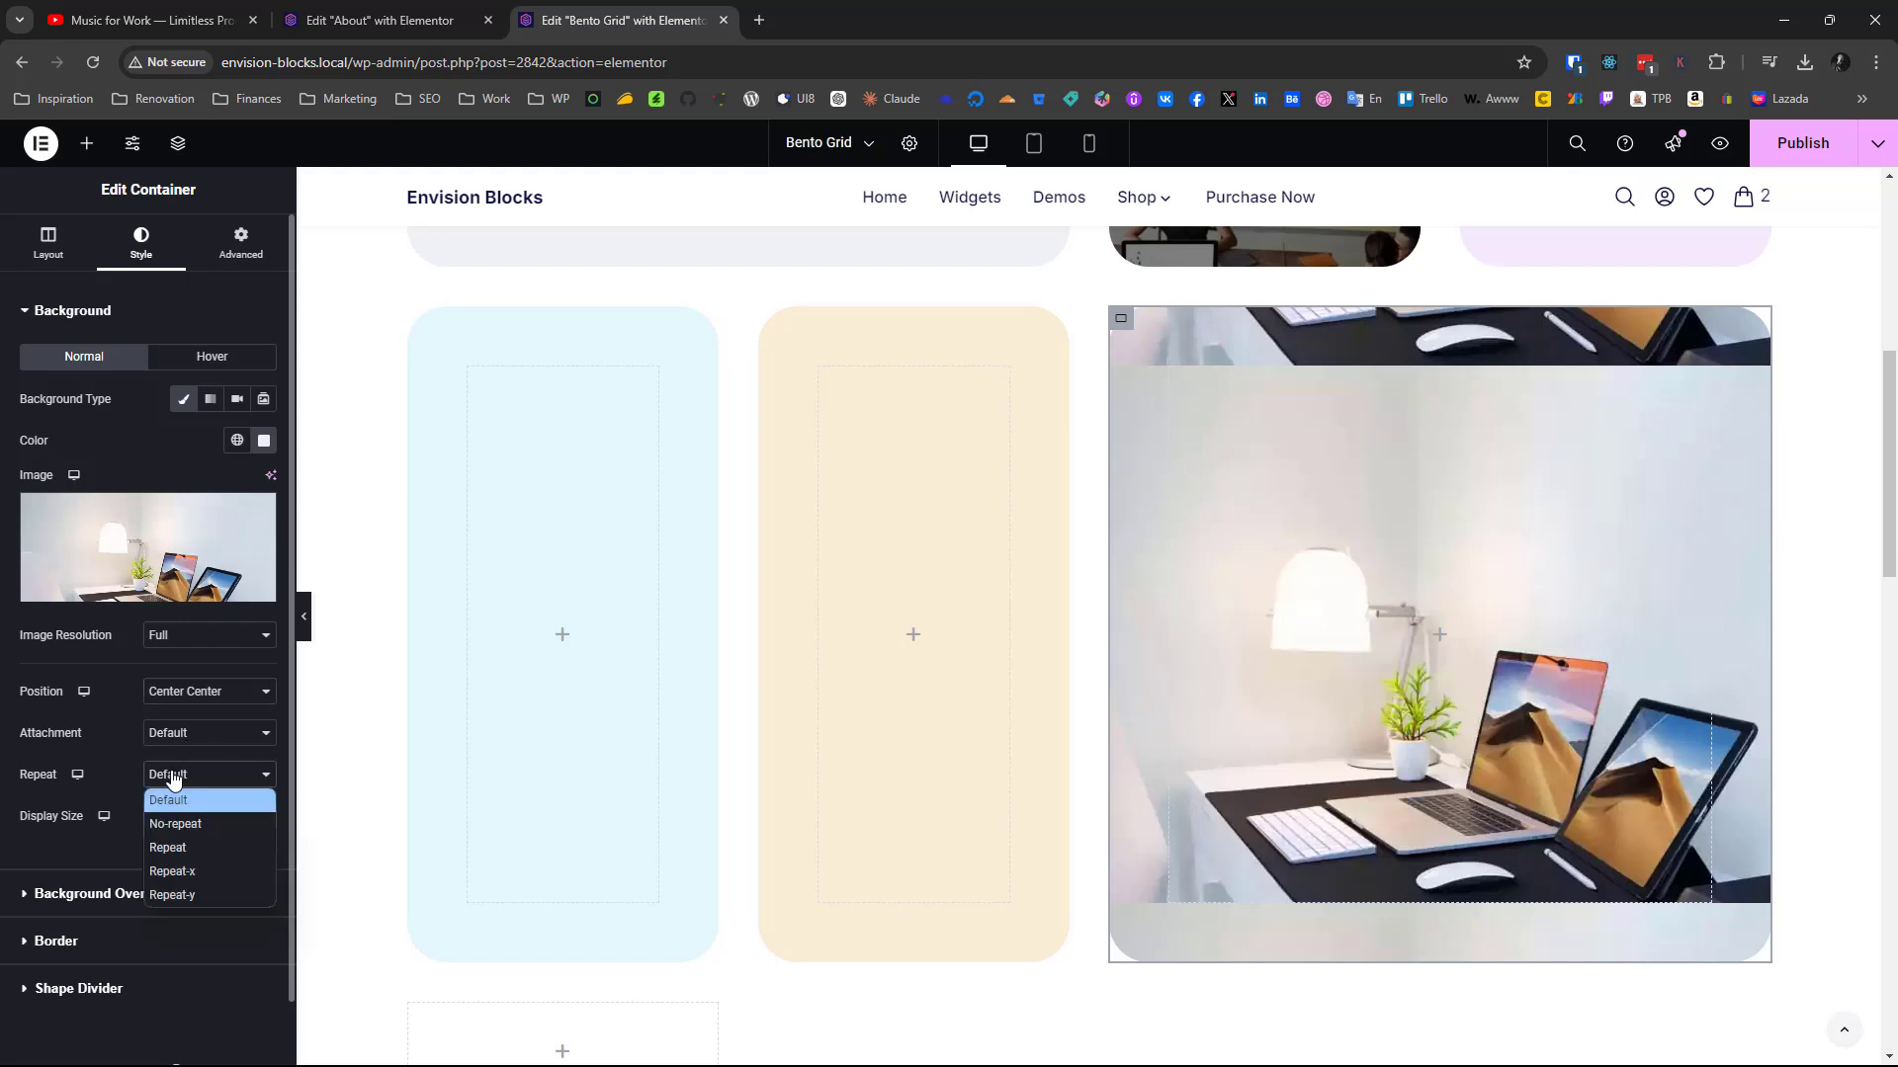
left_click(181, 821)
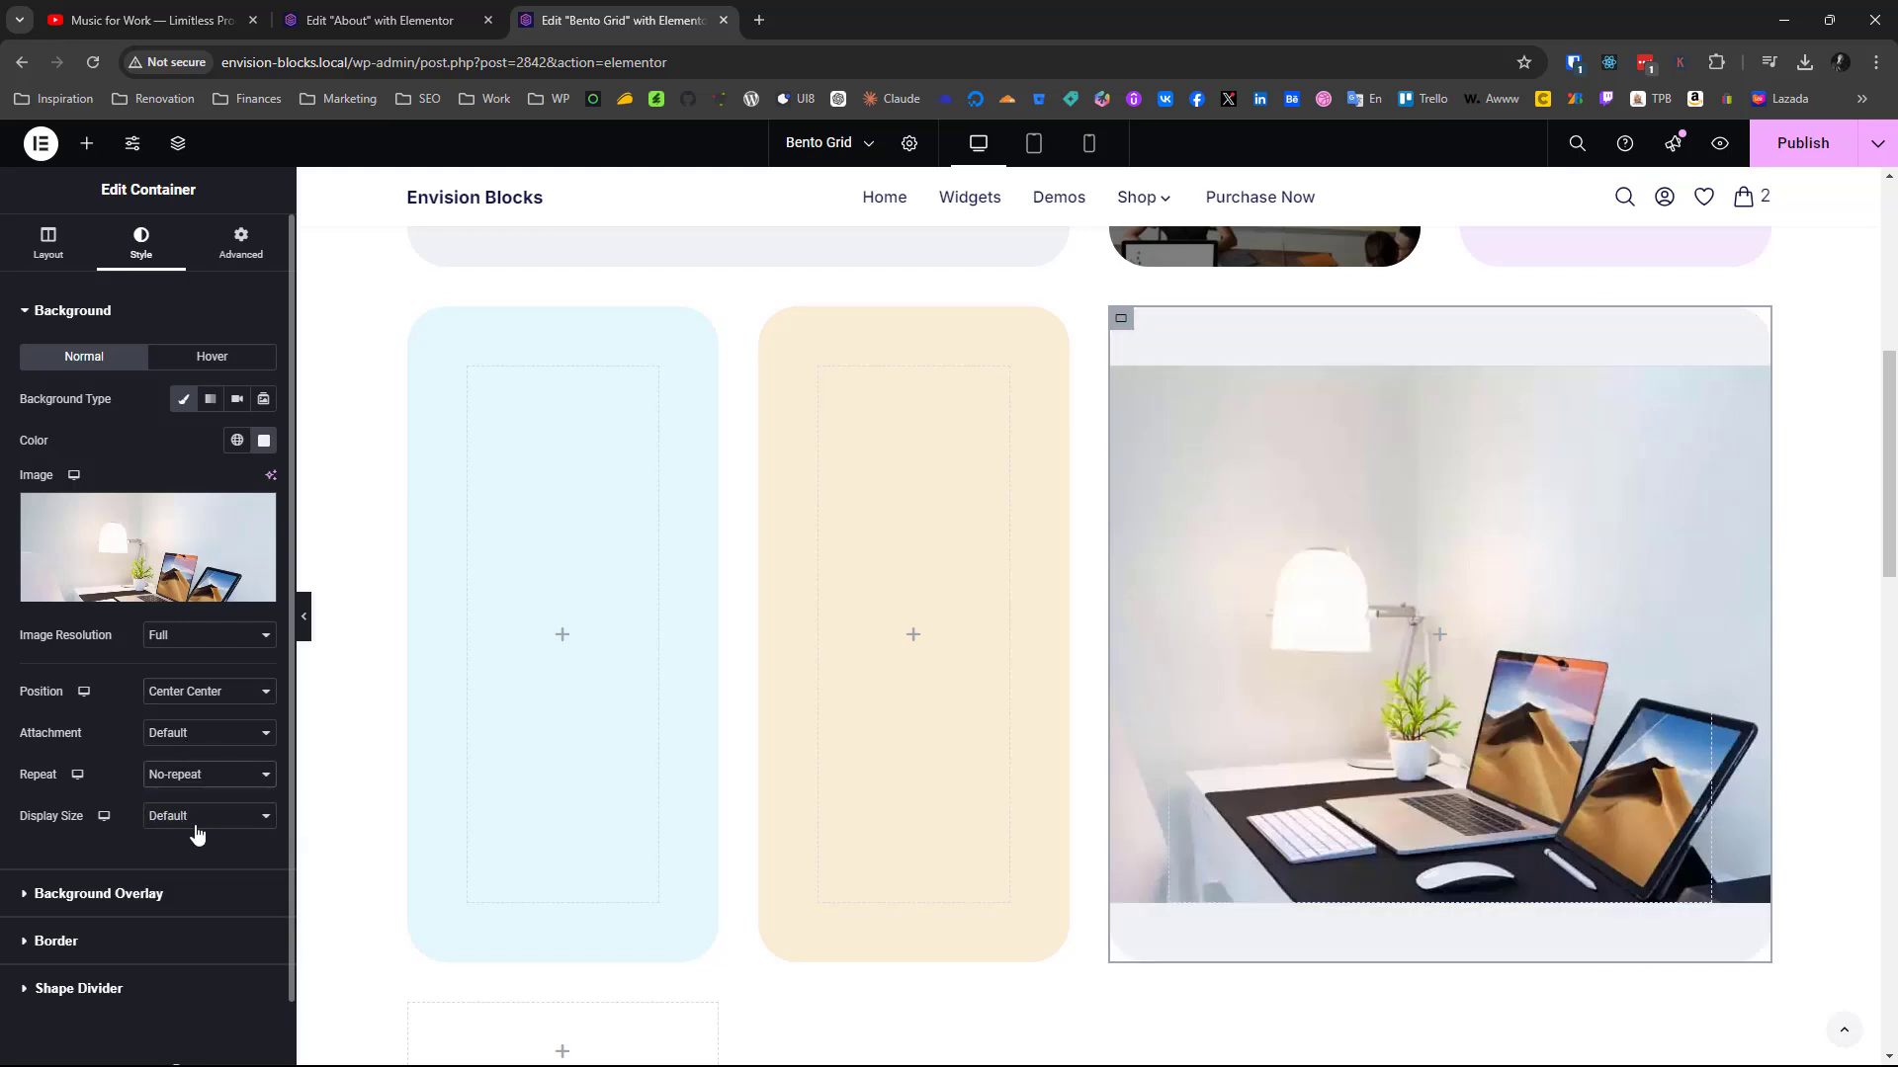
left_click(187, 821)
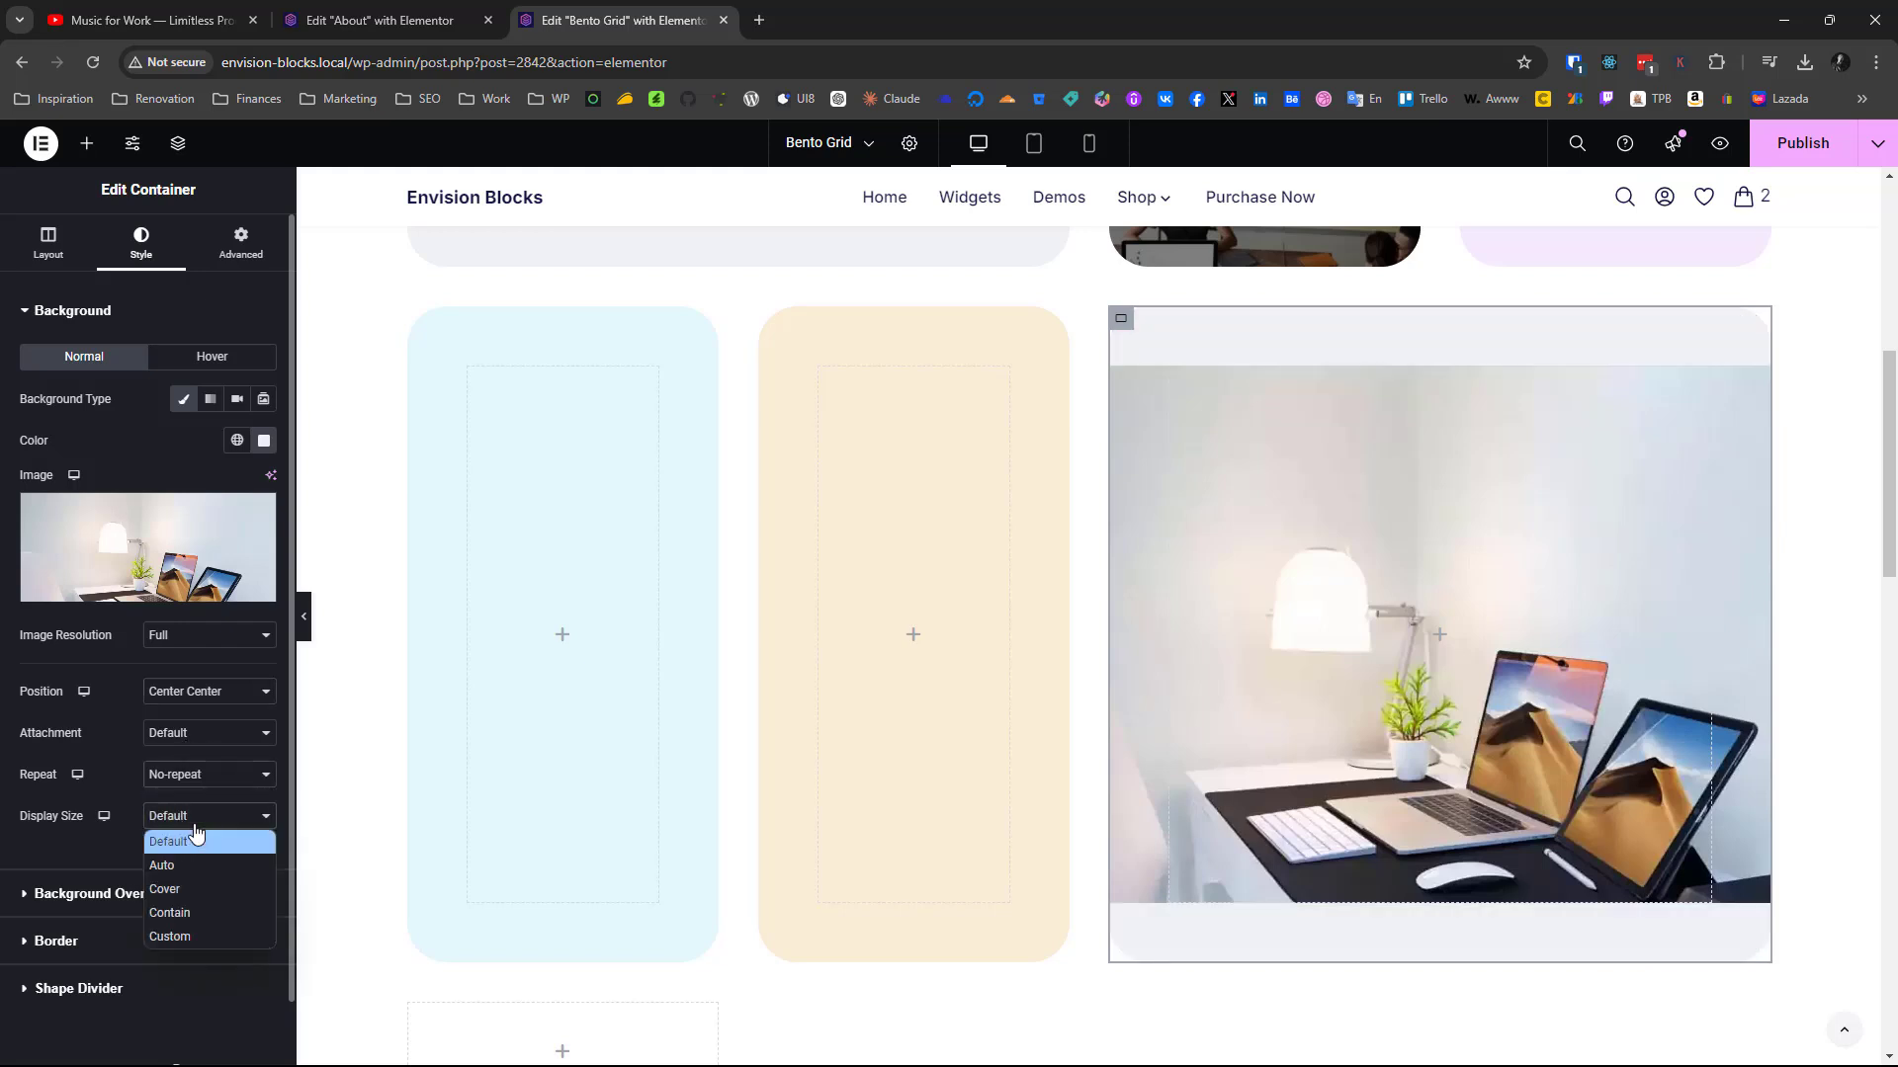
left_click(166, 890)
Copy the finished card's "We've Set Out To Tackle Most Pressing Challenges" heading into the new grid's wide desk-image container
scroll(1472, 726, "down", 14)
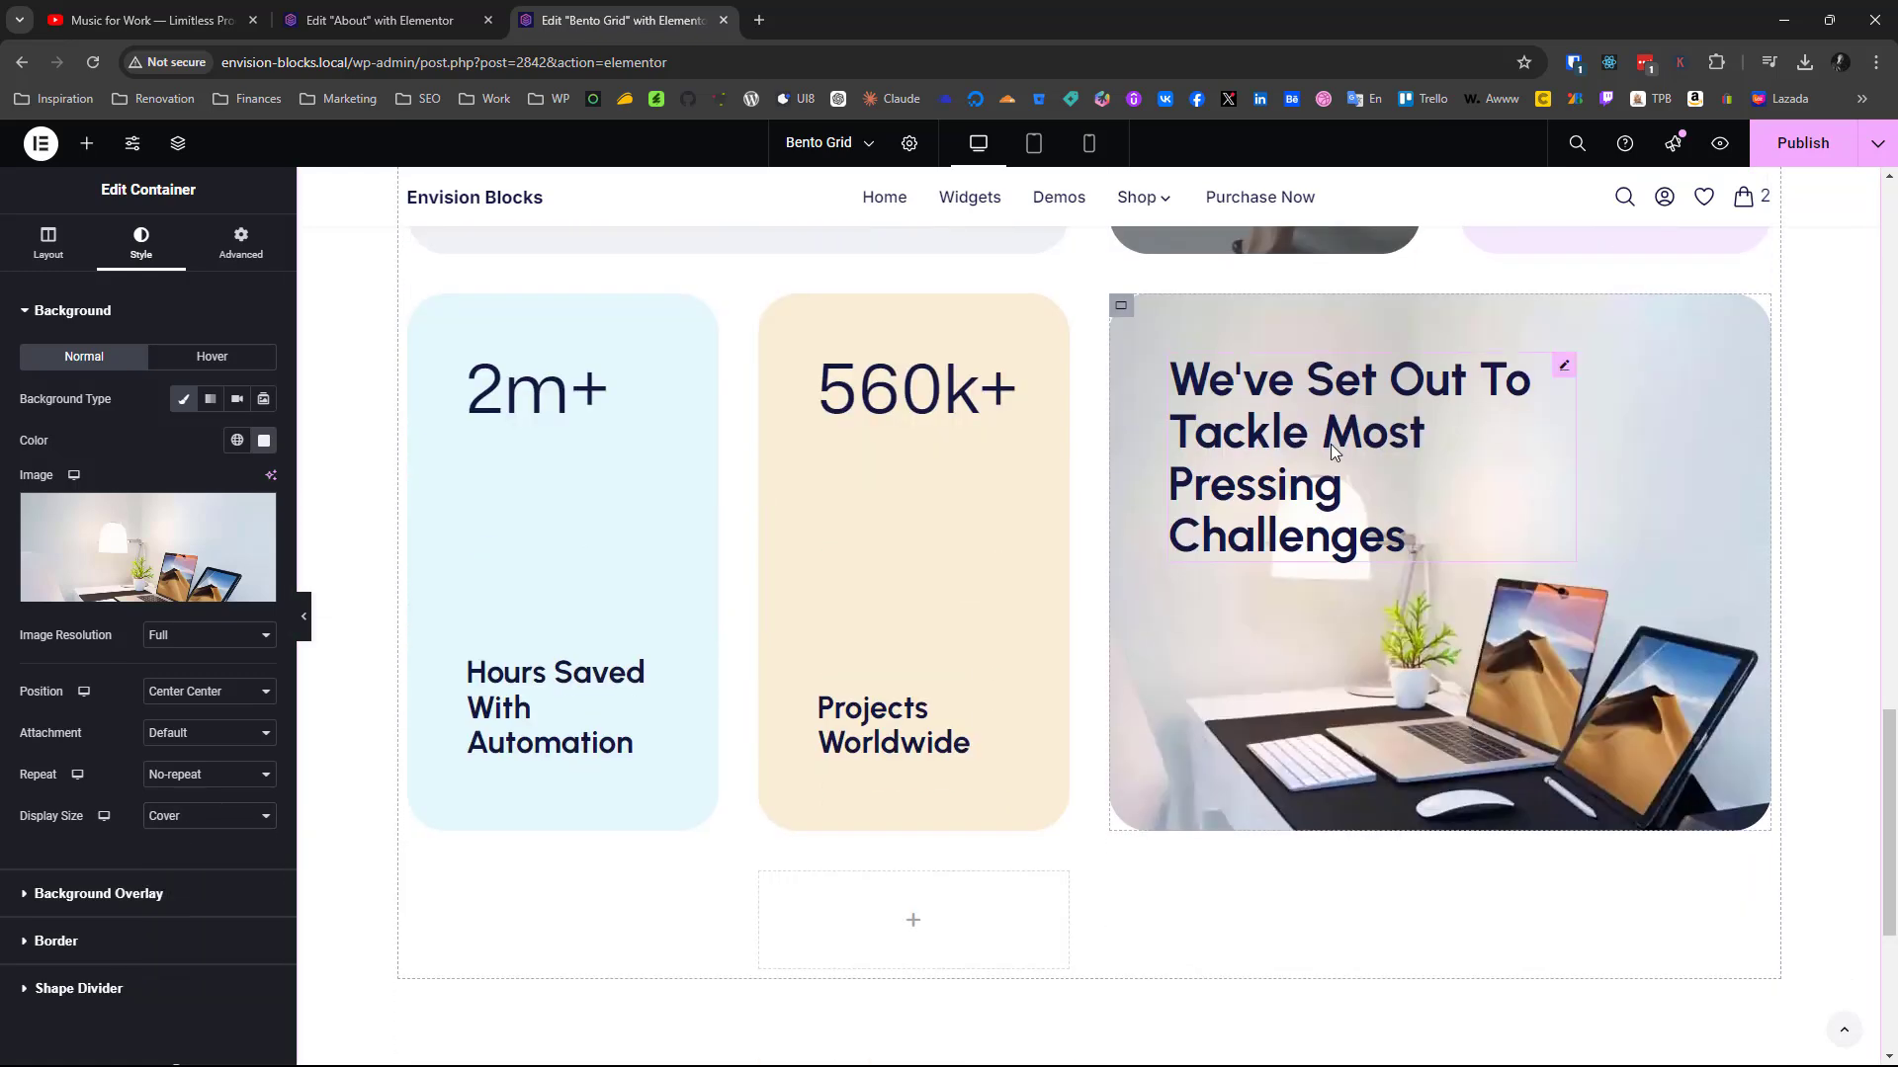
right_click(1370, 490)
left_click(1362, 543)
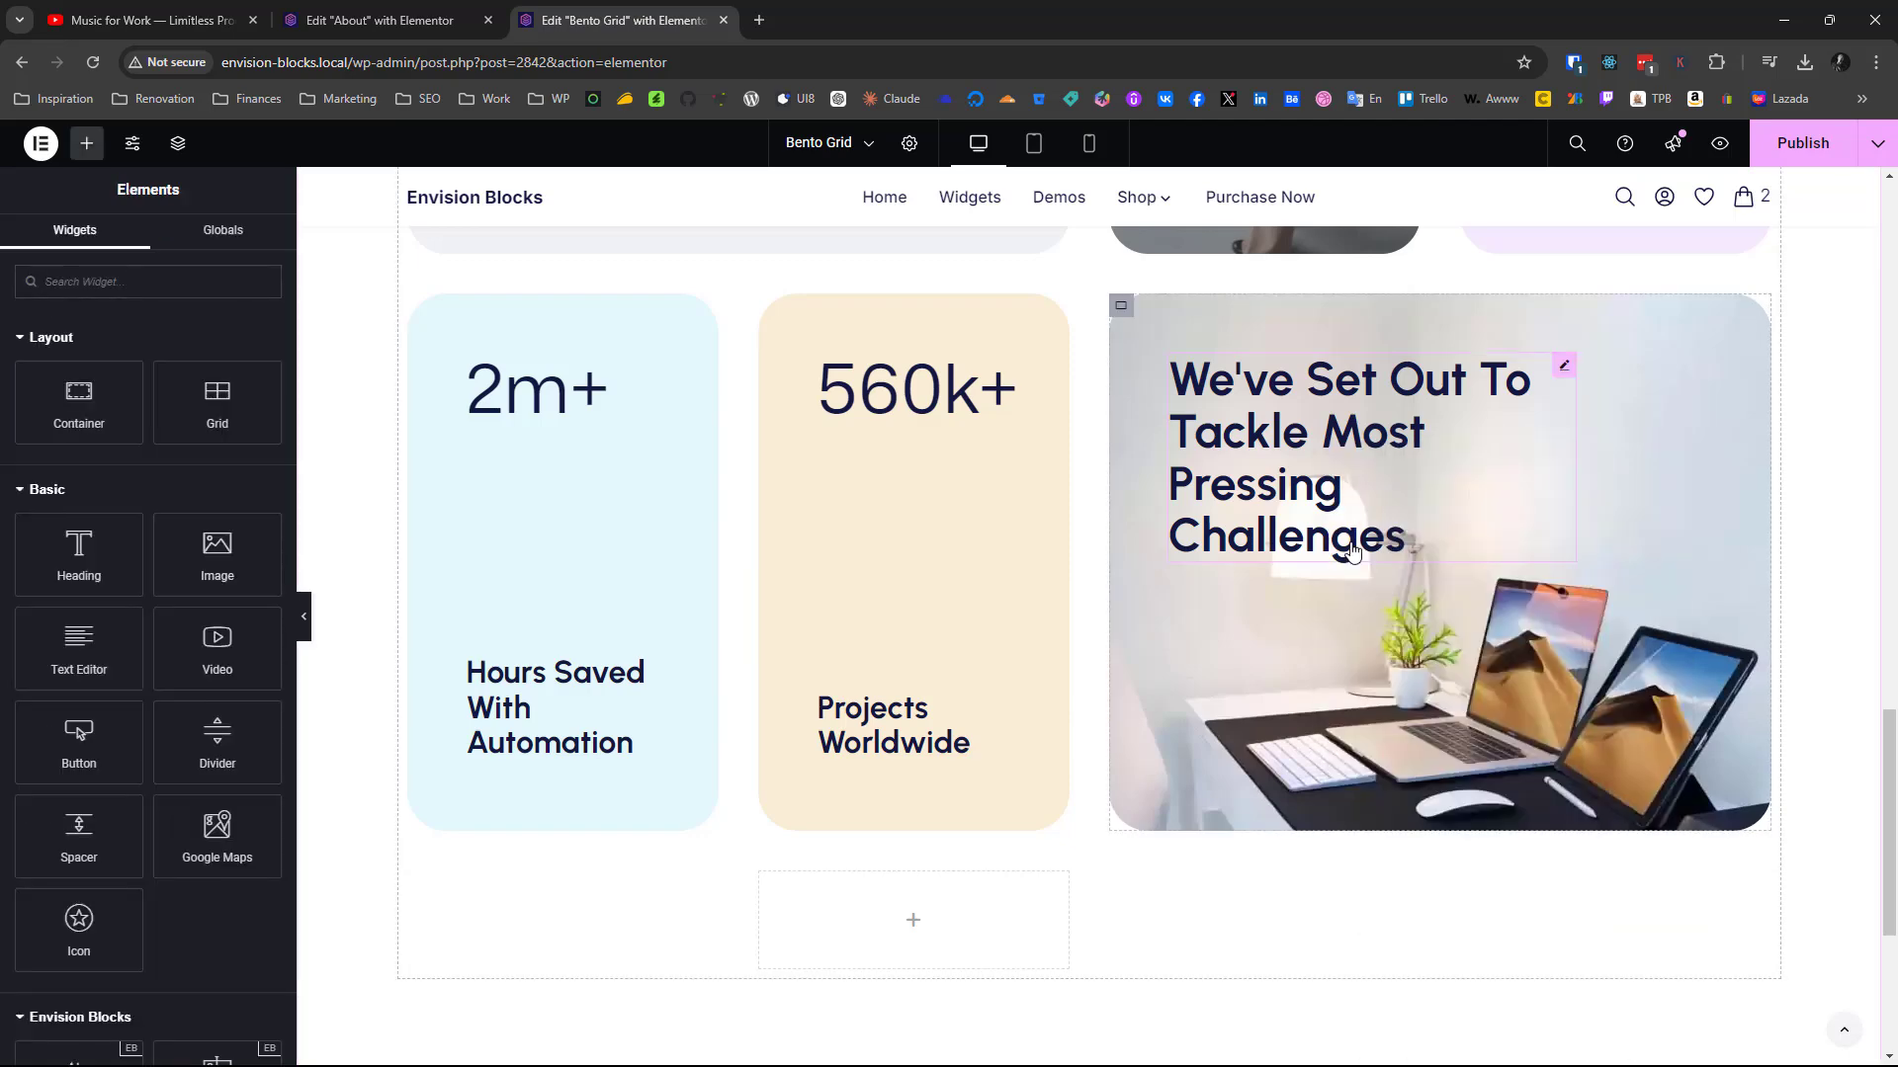
scroll(1352, 549, "up", 12)
right_click(1357, 472)
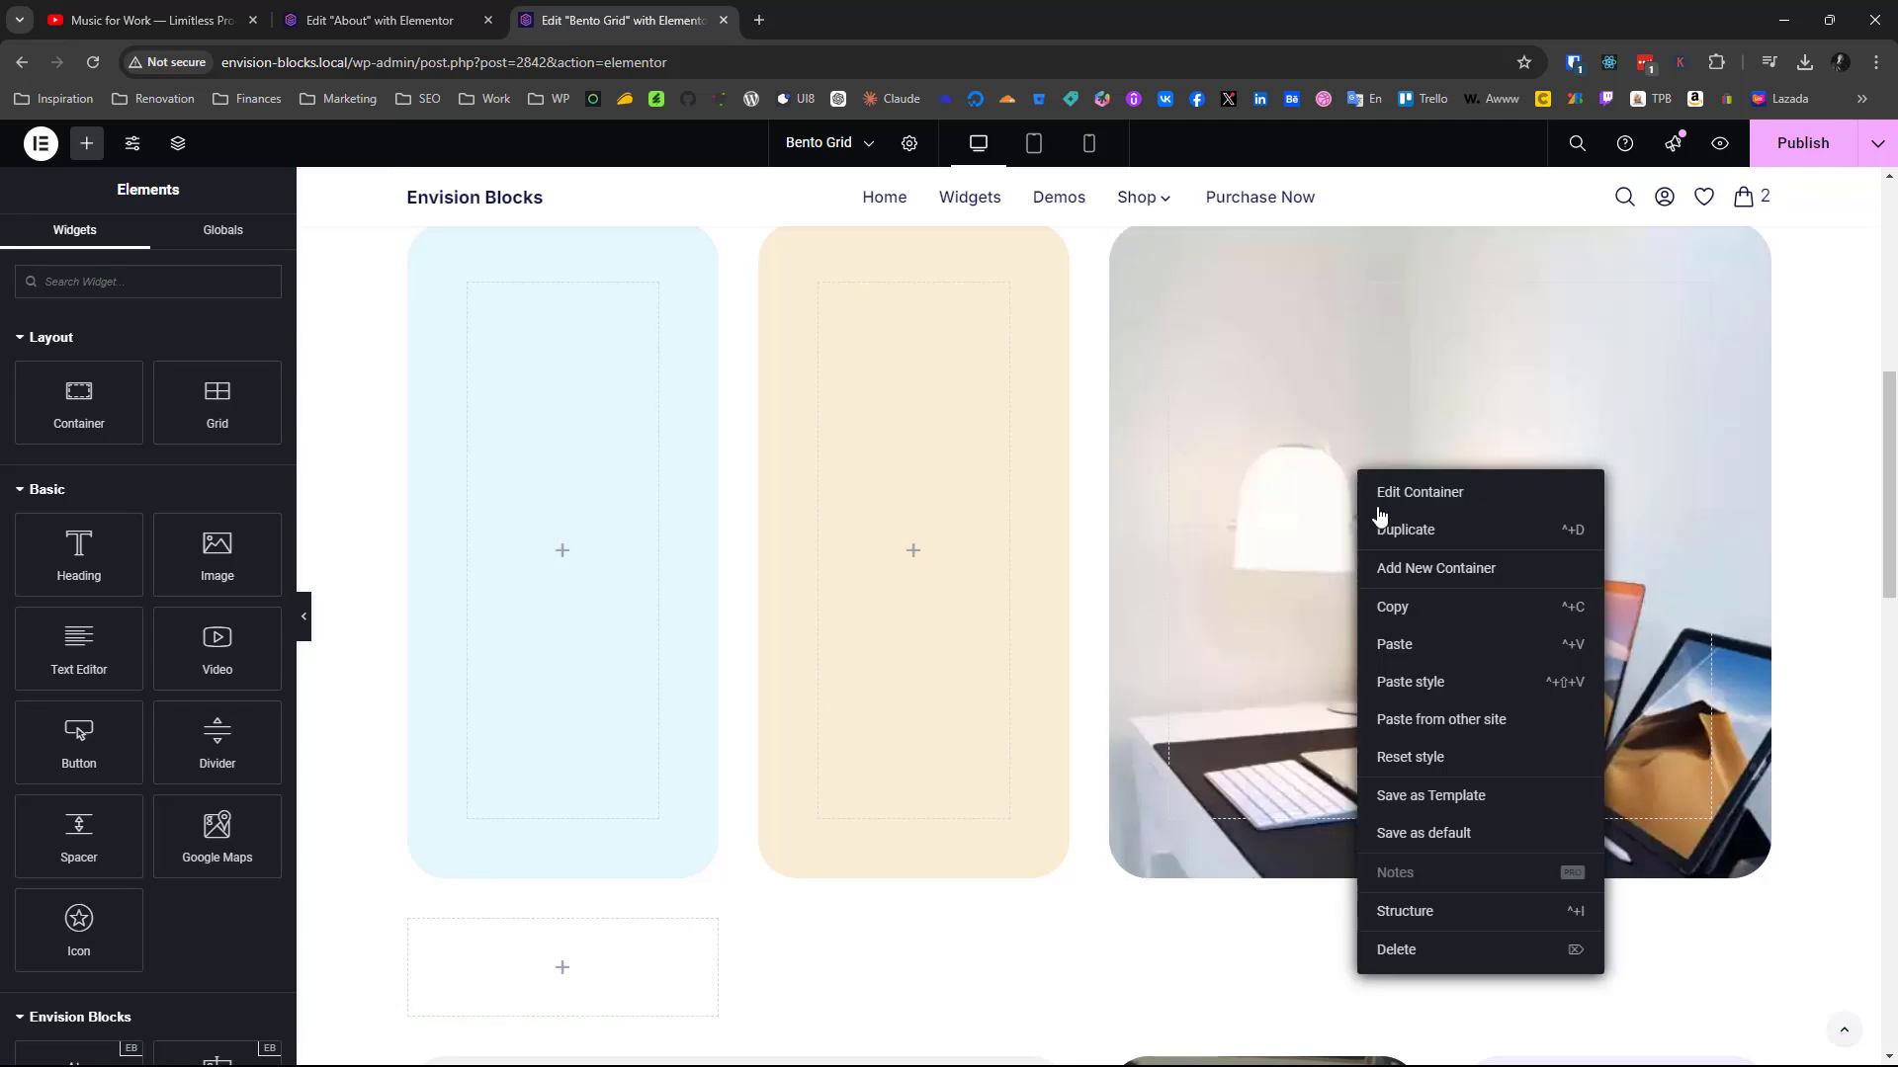
left_click(1416, 660)
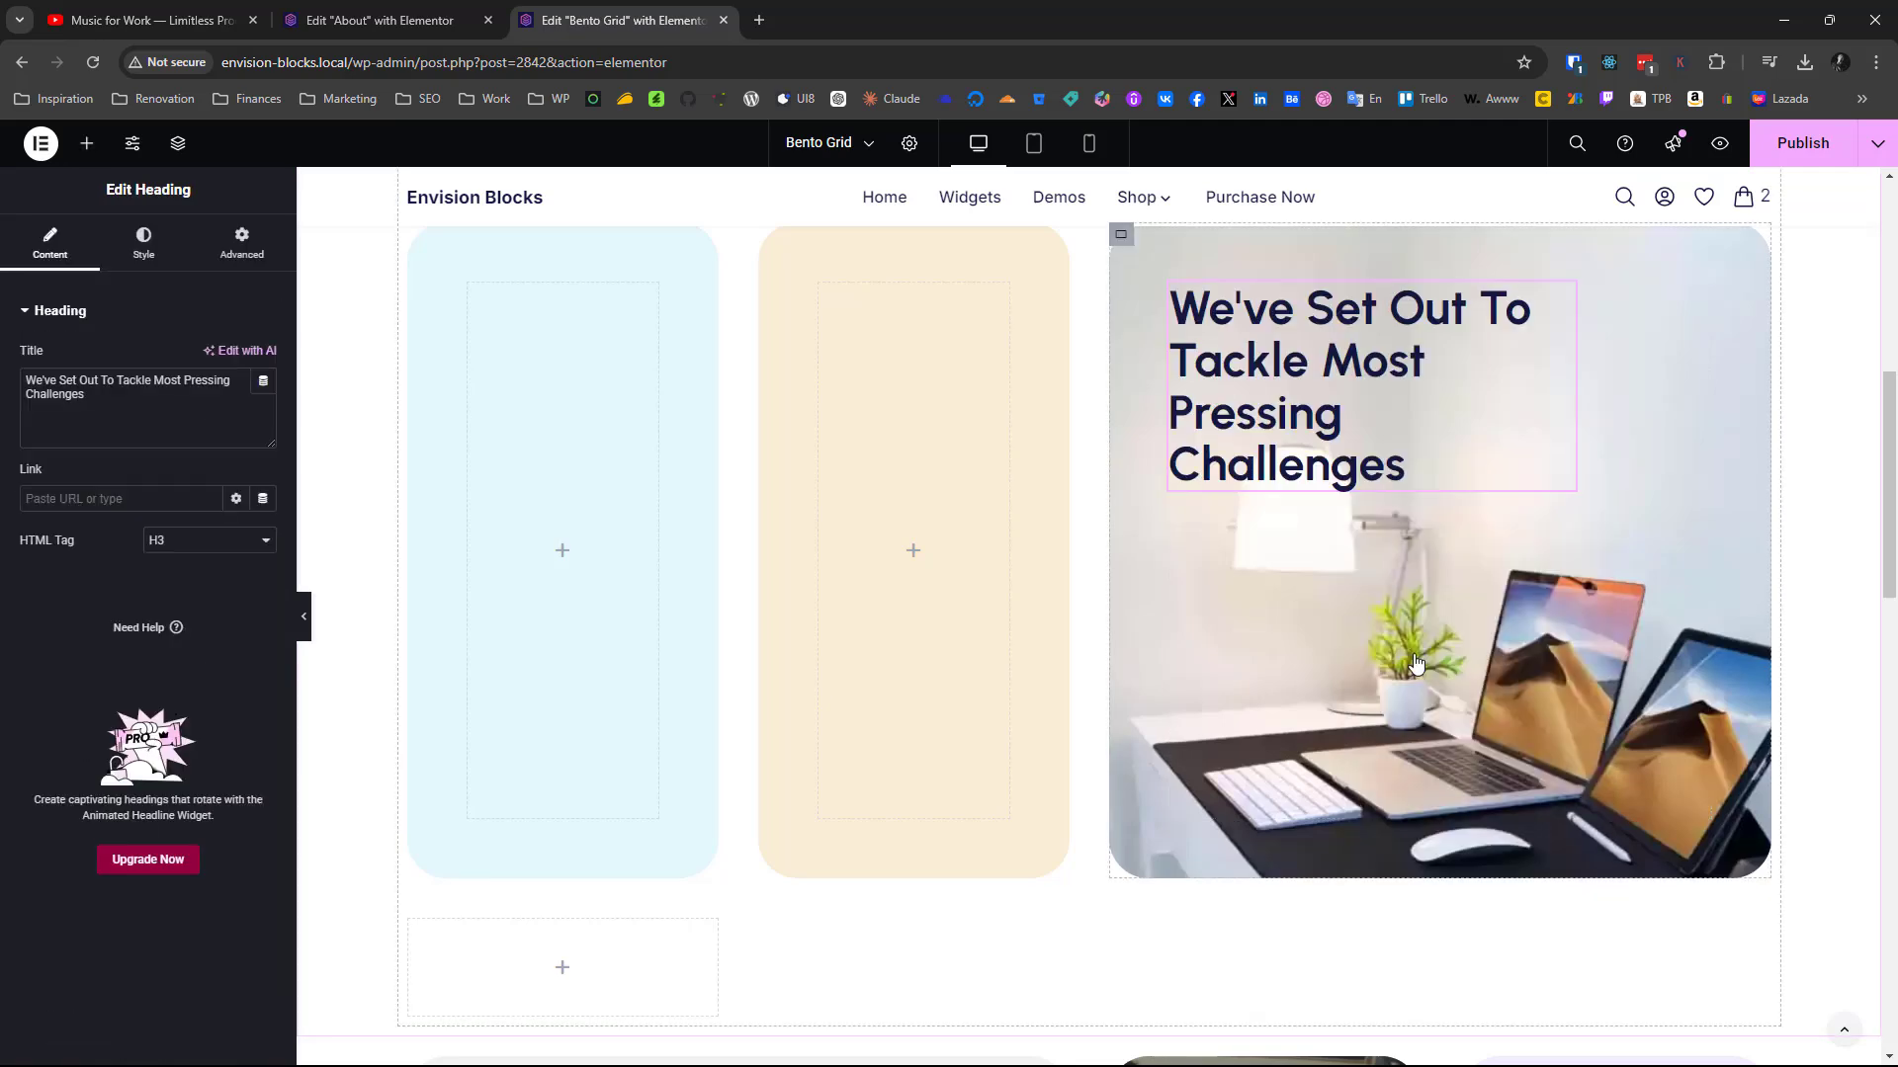
Copy the 560k+ counter from the finished cream card into the new grid's empty cream container
scroll(1403, 761, "up", 5)
scroll(1403, 761, "down", 10)
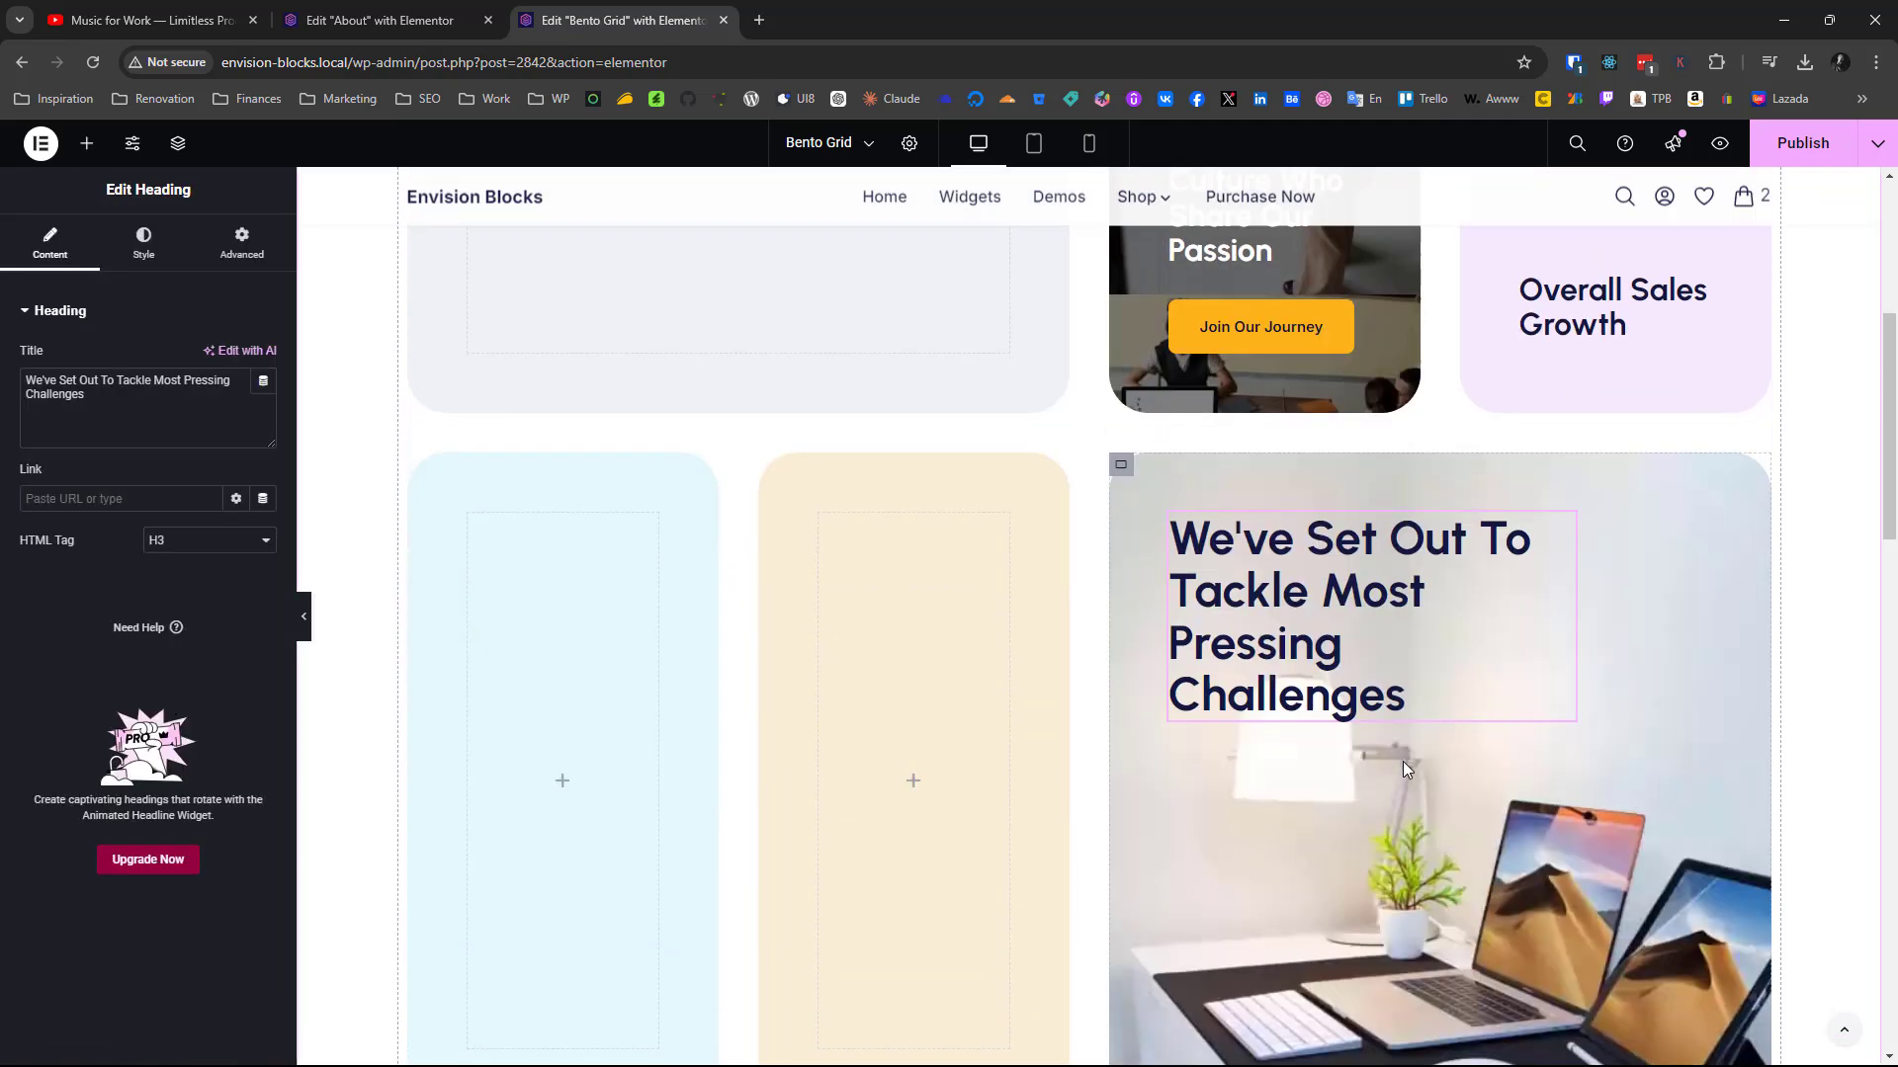
scroll(1403, 761, "down", 8)
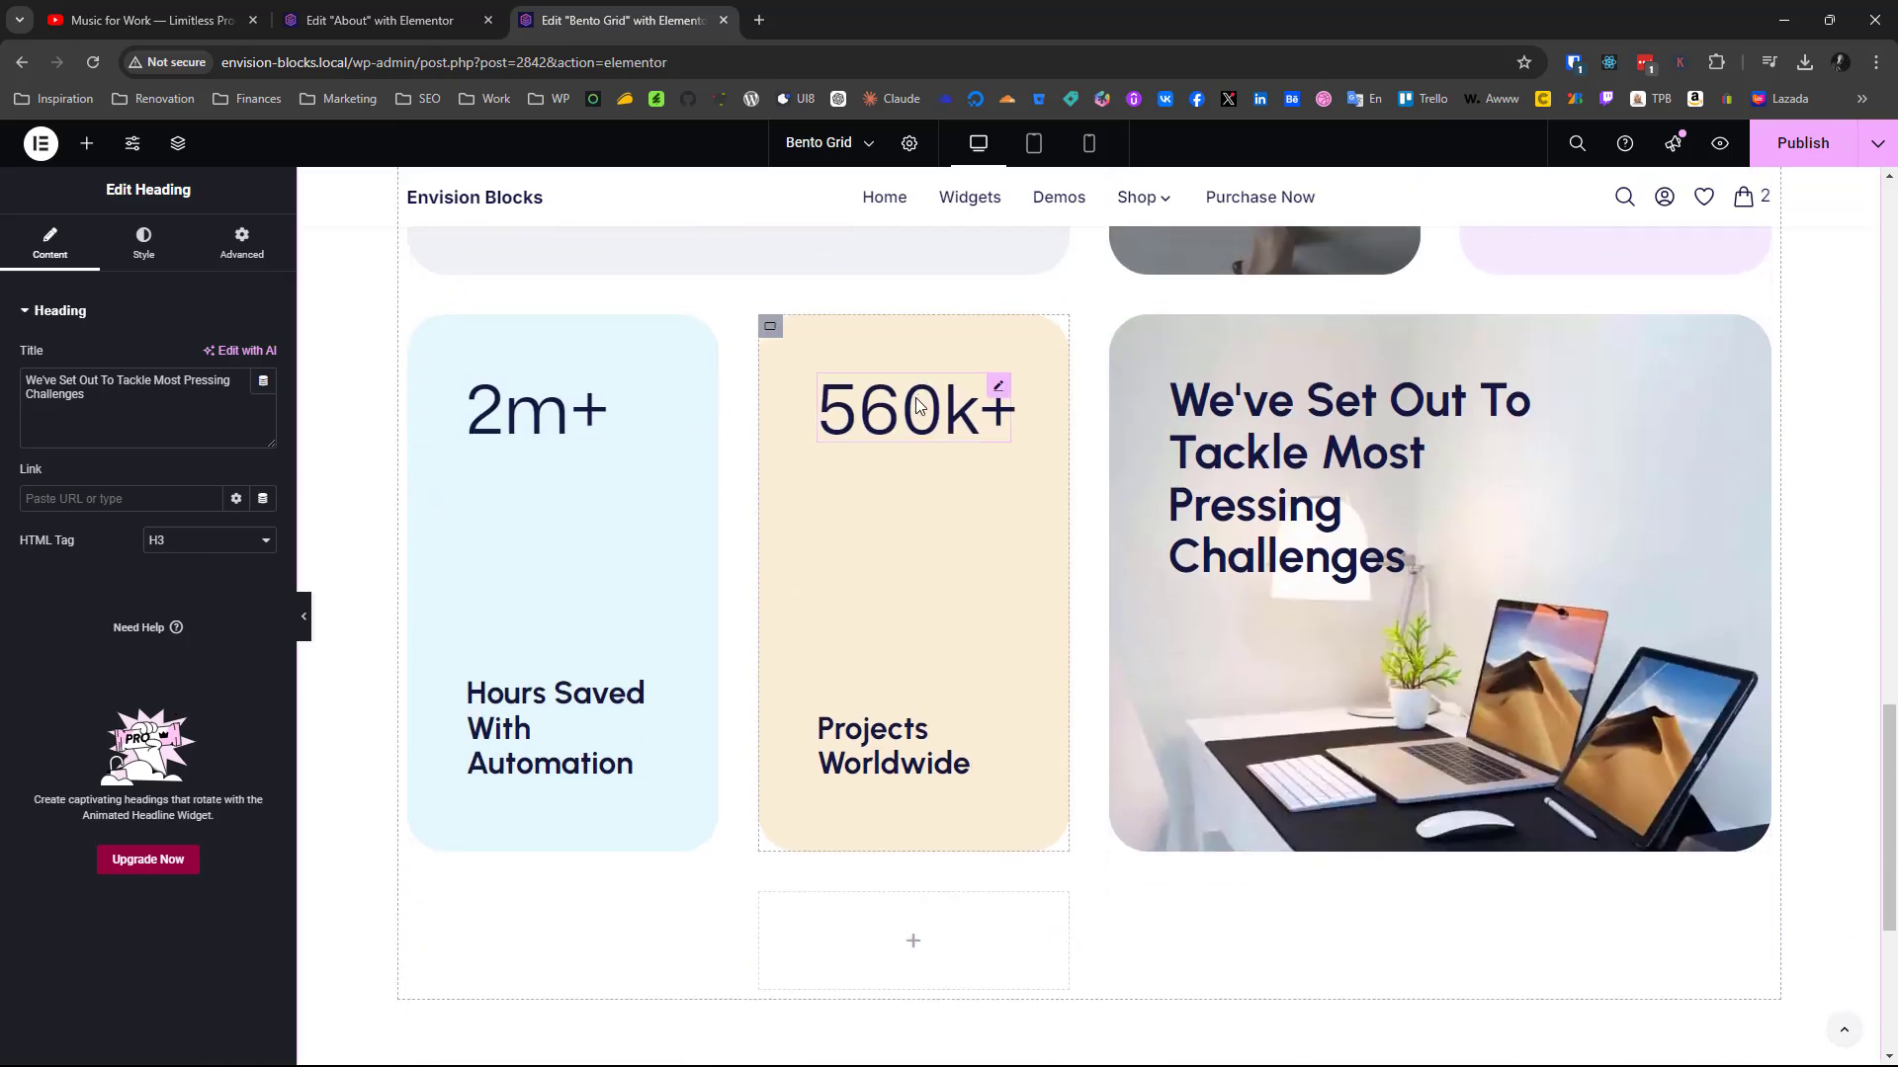
right_click(918, 397)
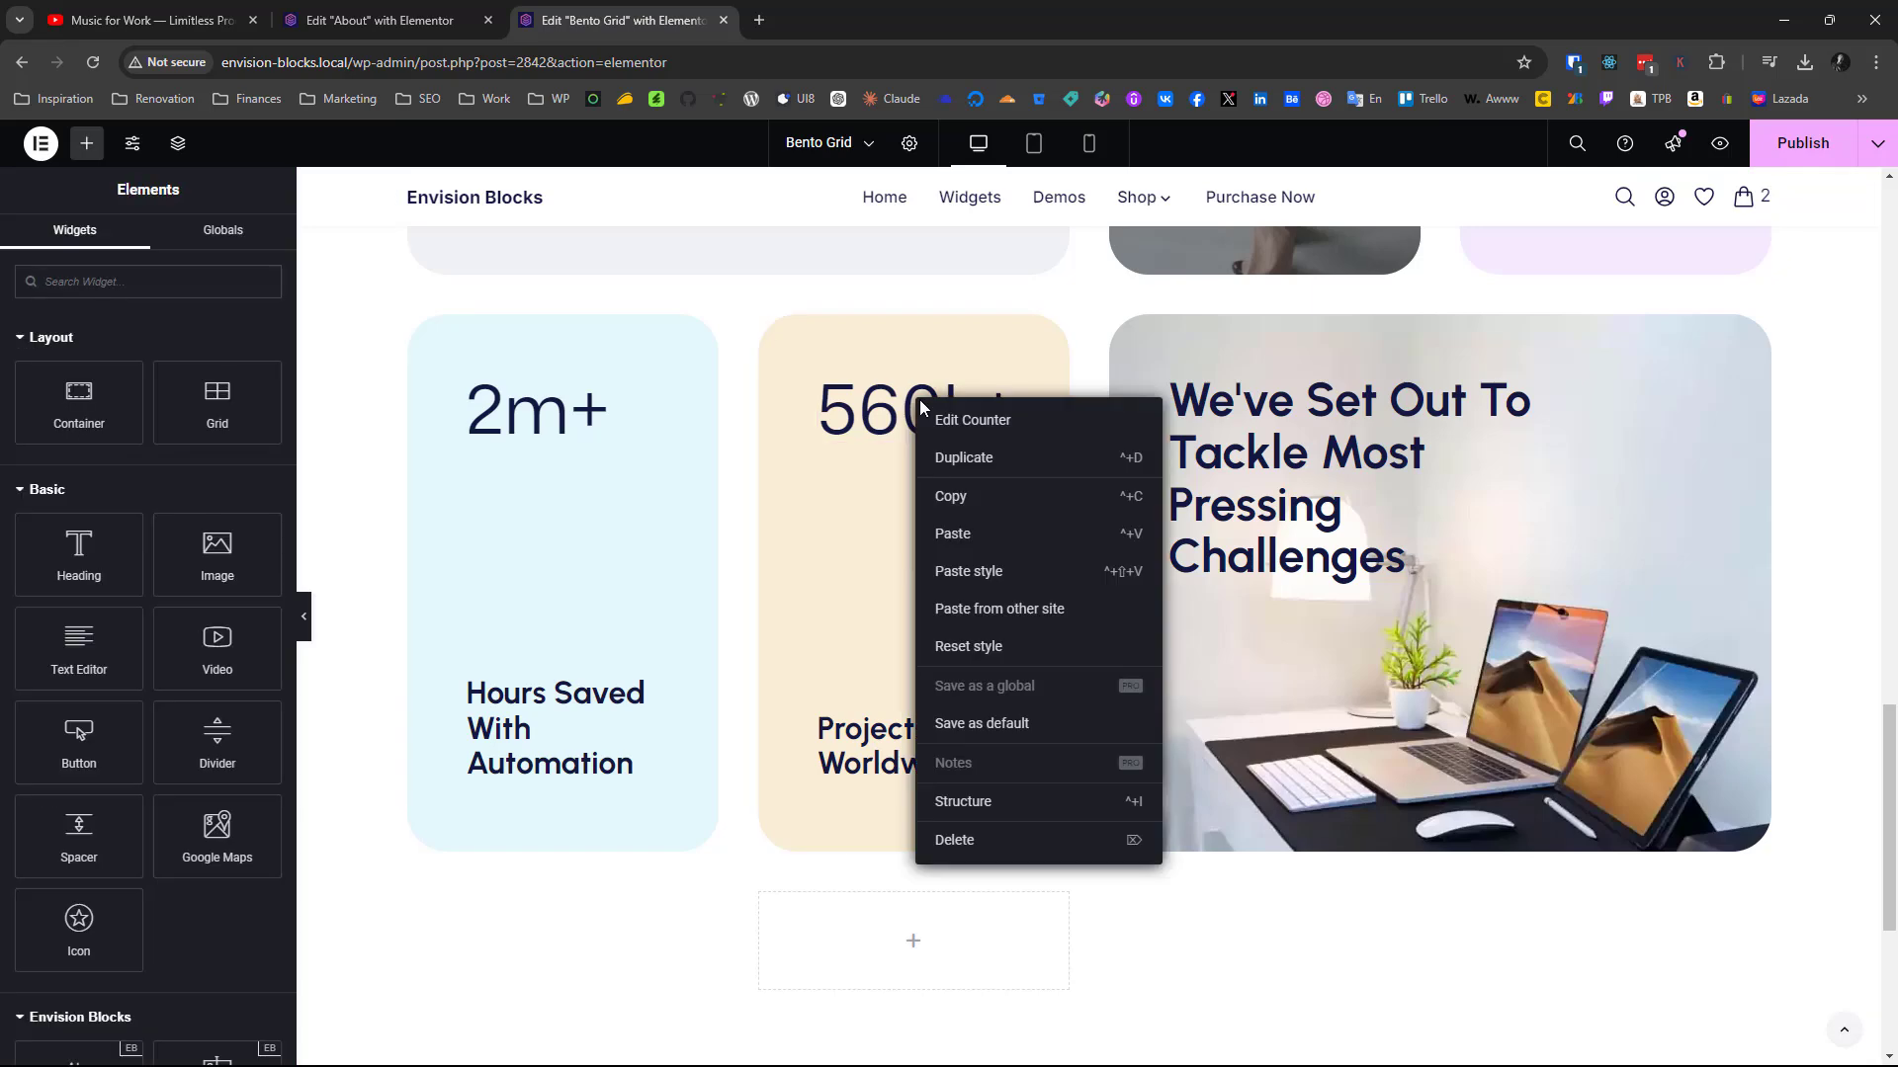
left_click(959, 498)
right_click(922, 397)
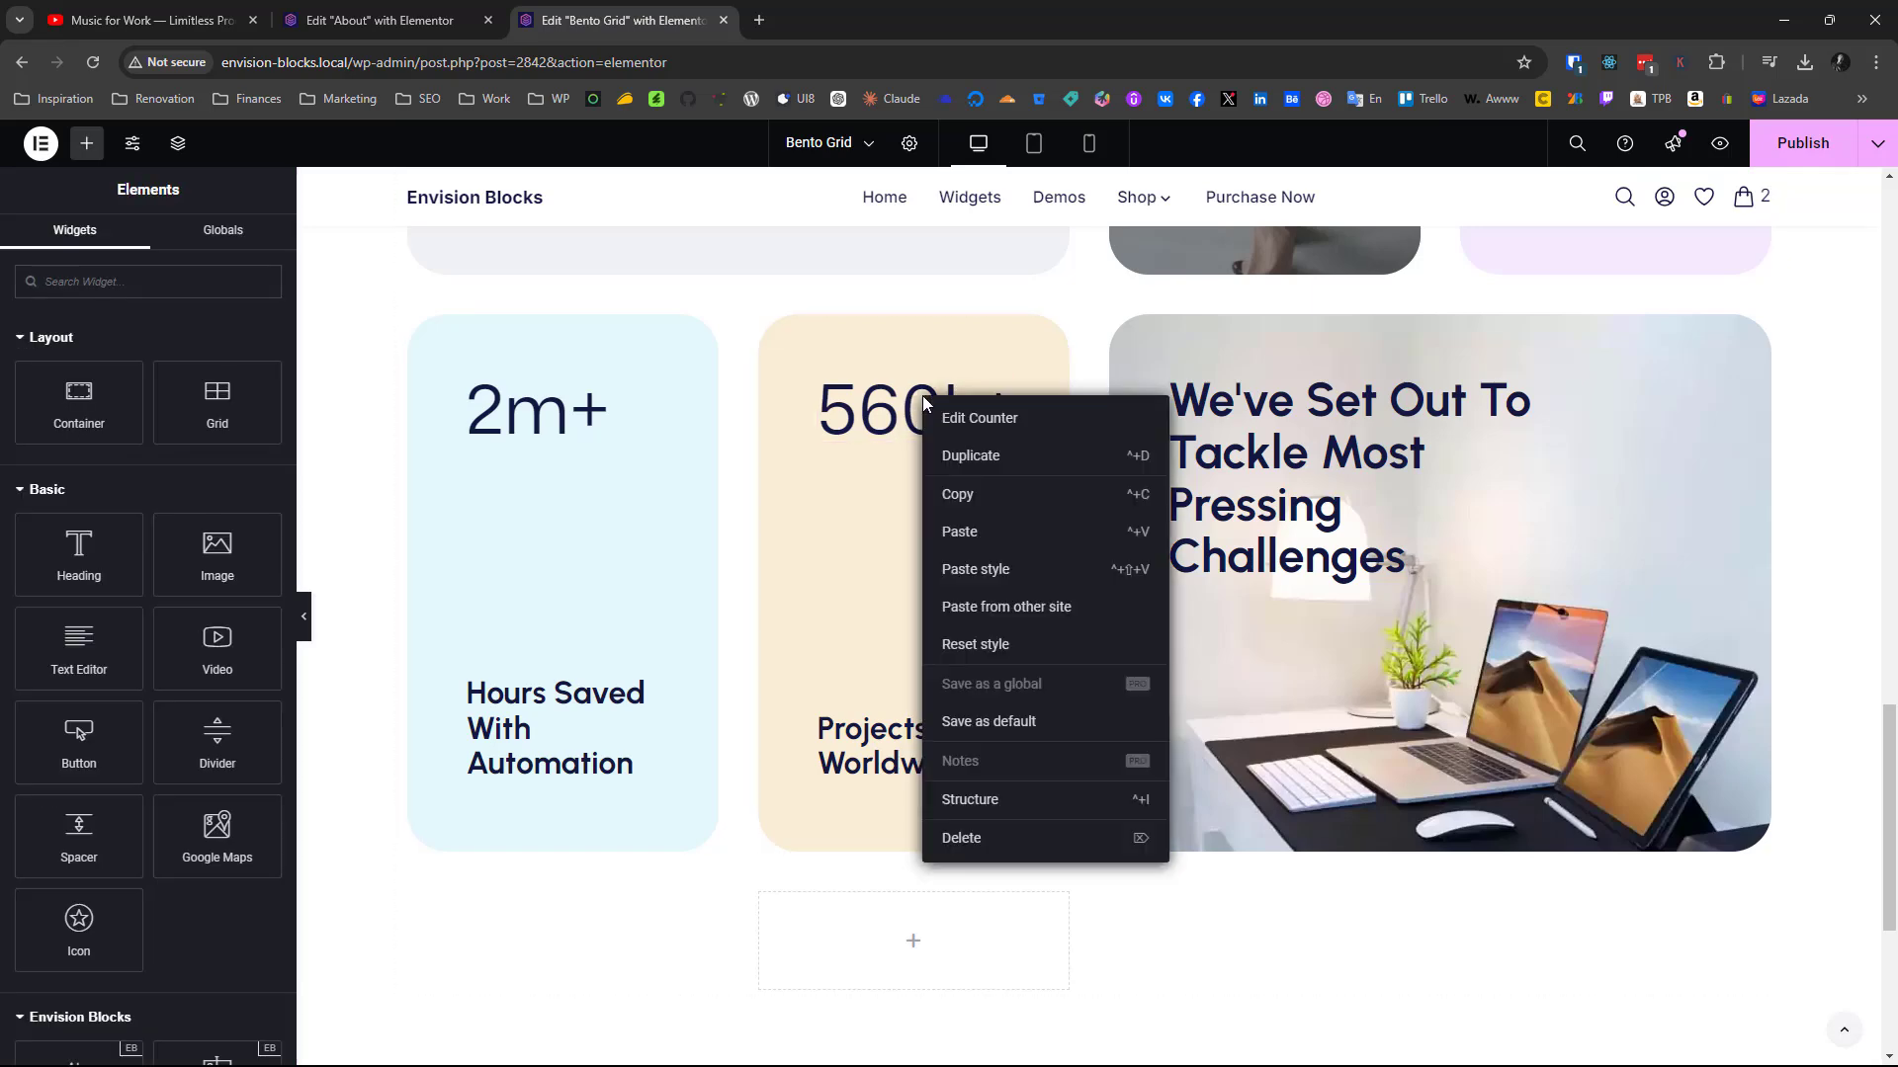
left_click(959, 494)
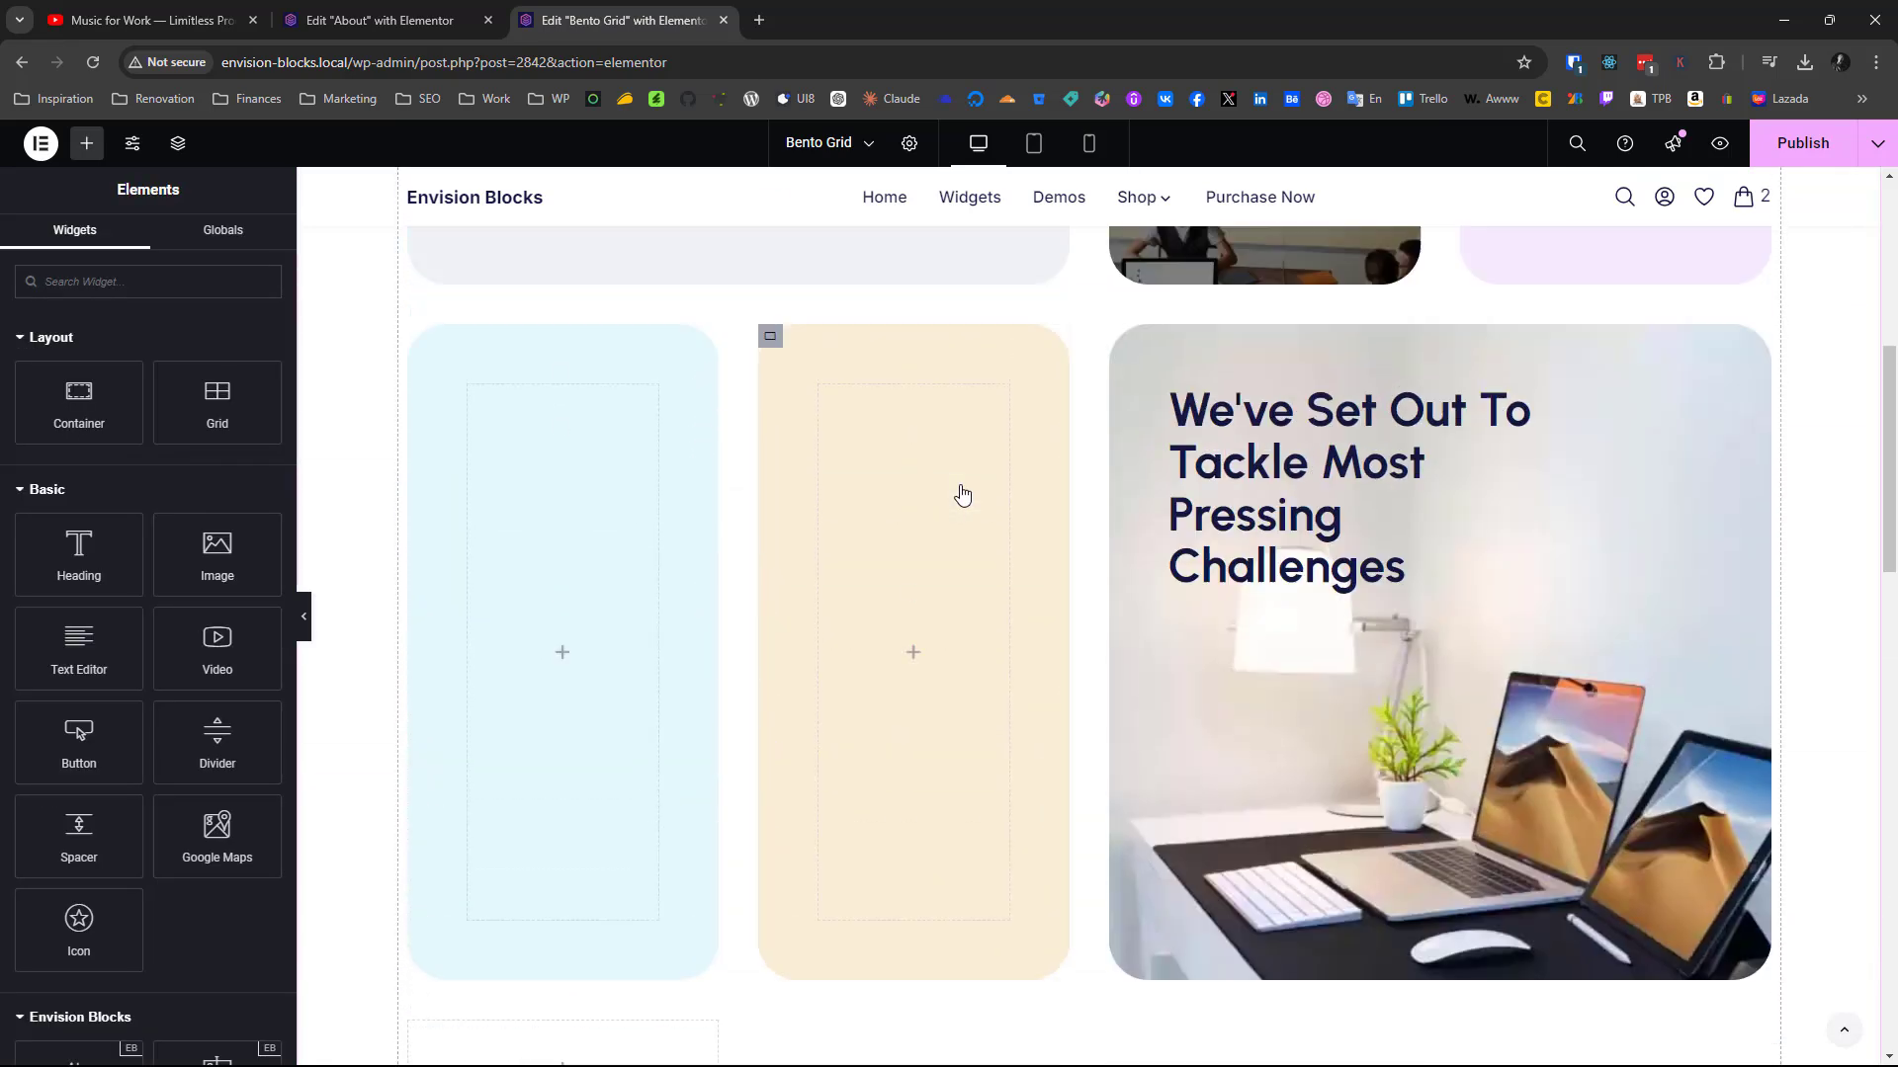
right_click(933, 489)
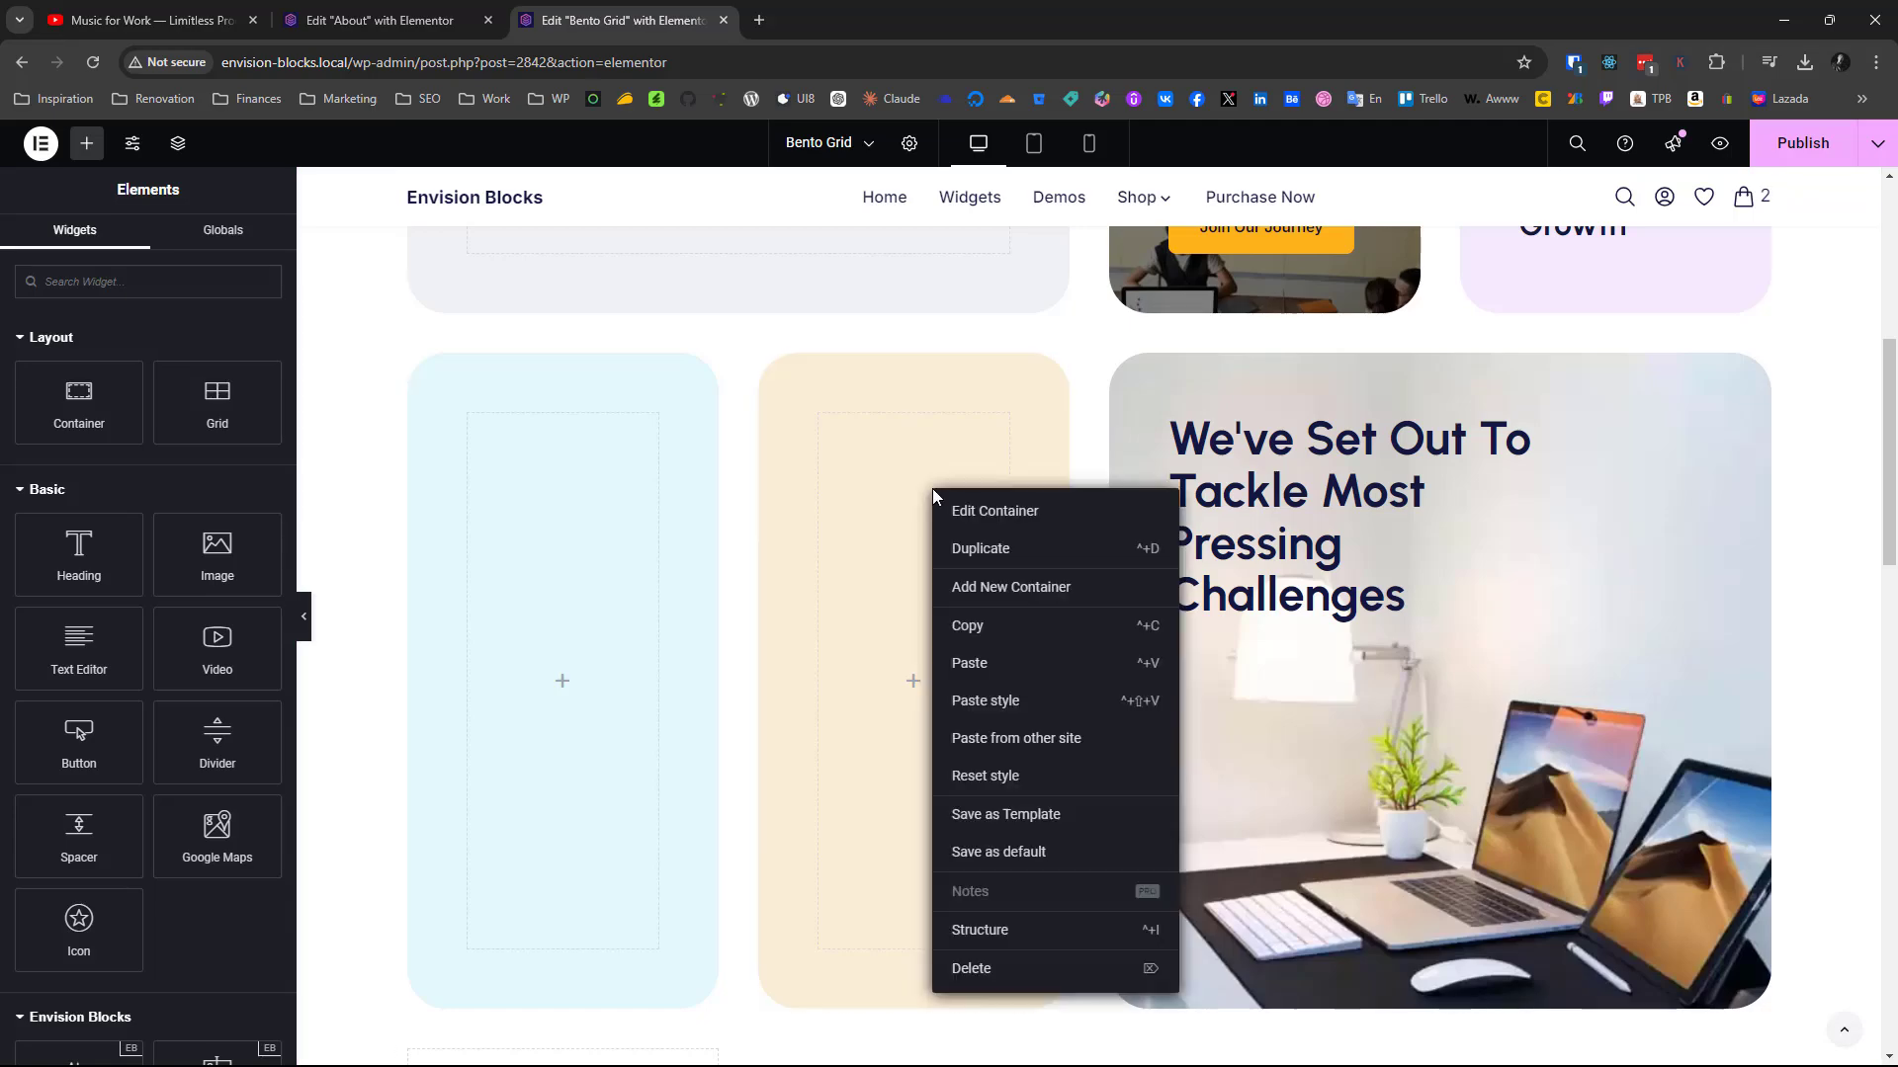
left_click(966, 663)
Copy the finished cream card's "Projects Worldwide" heading and paste it below the 560k+ counter in the new cream container
scroll(984, 668, "up", 3)
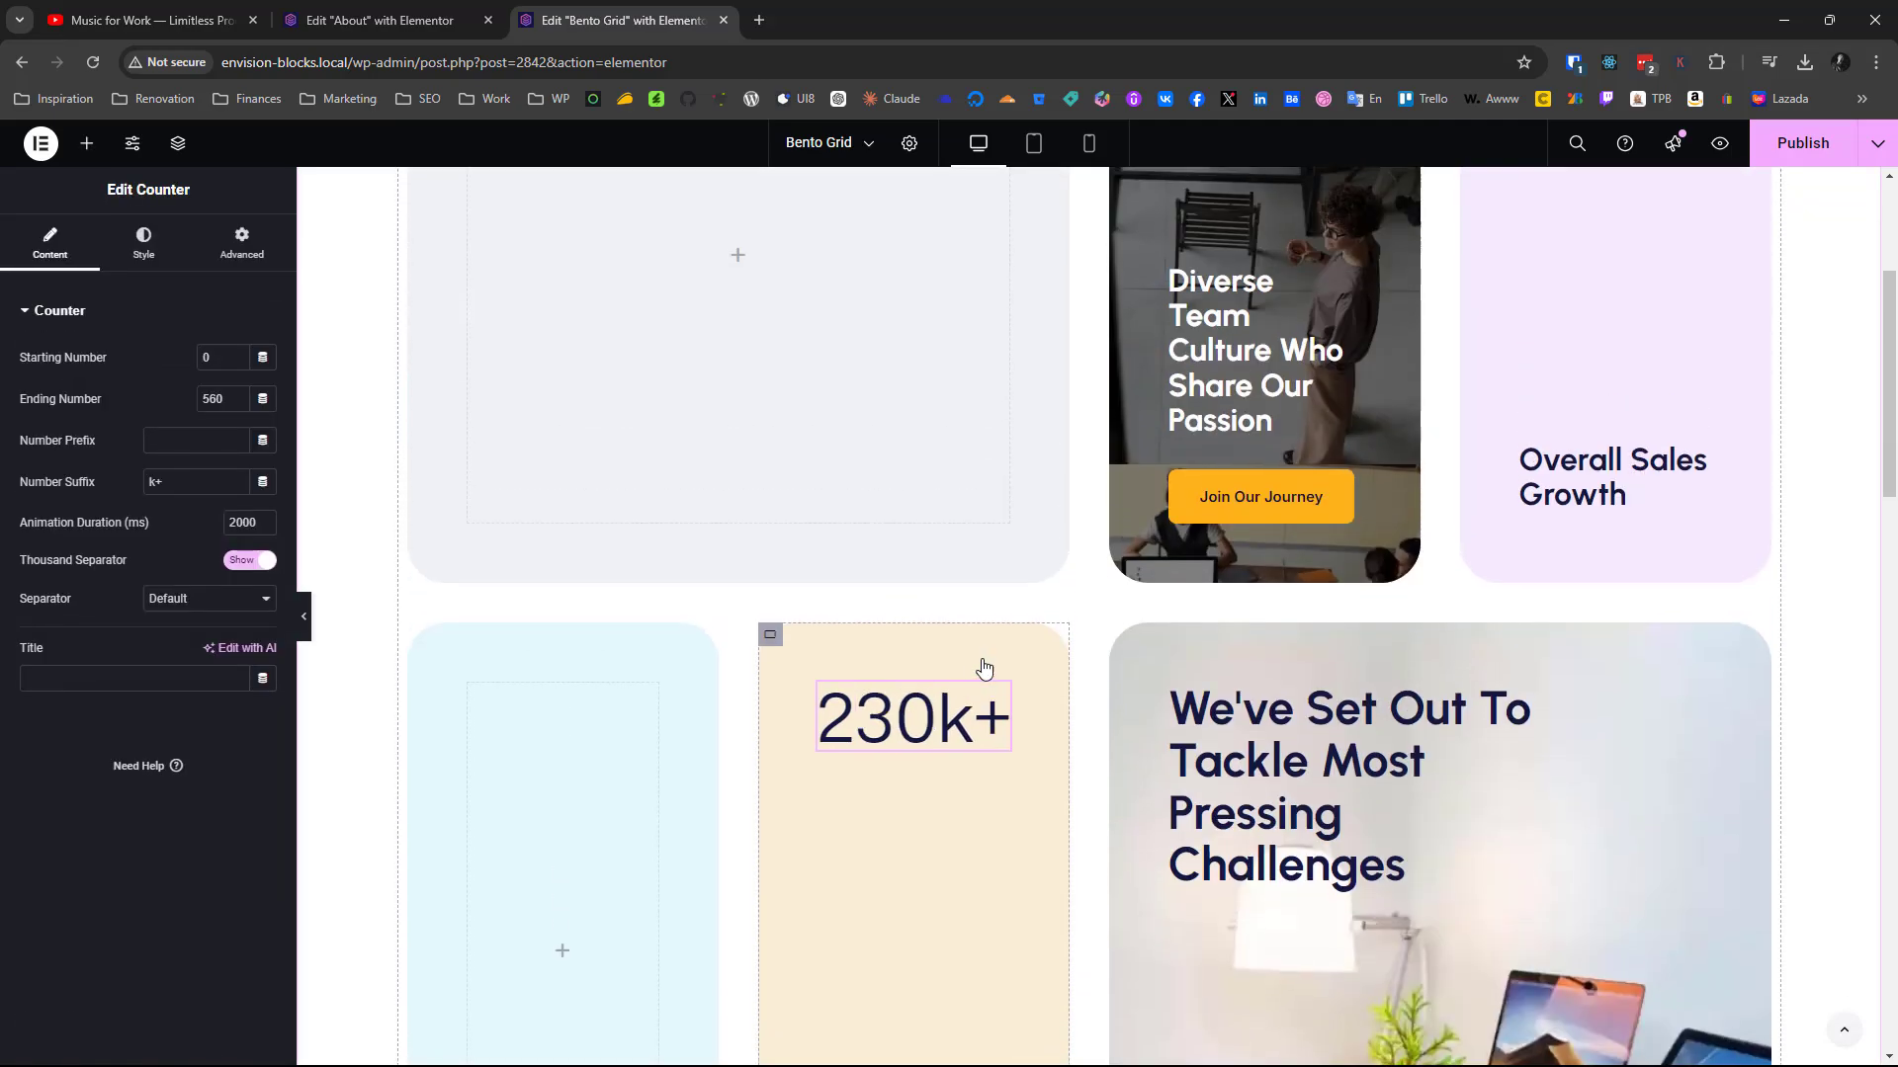
scroll(978, 662, "down", 8)
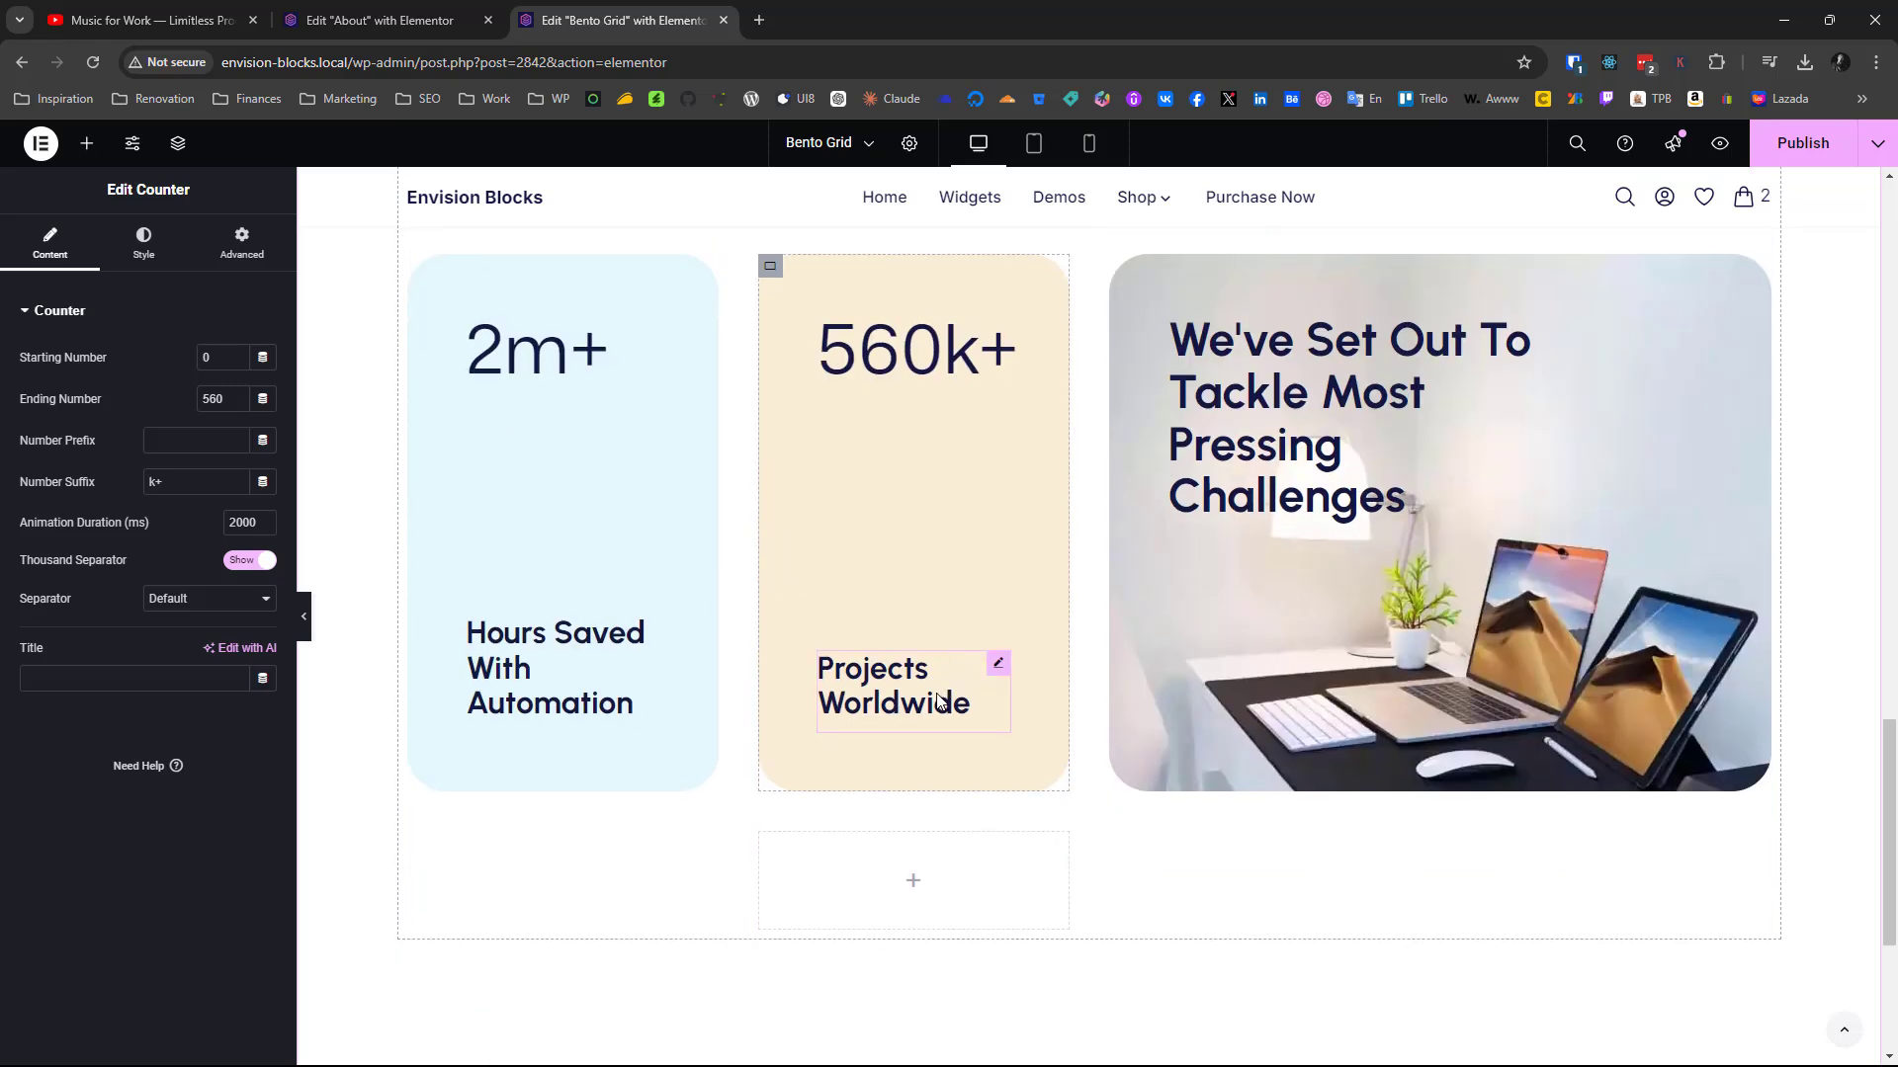
right_click(937, 700)
left_click(959, 691)
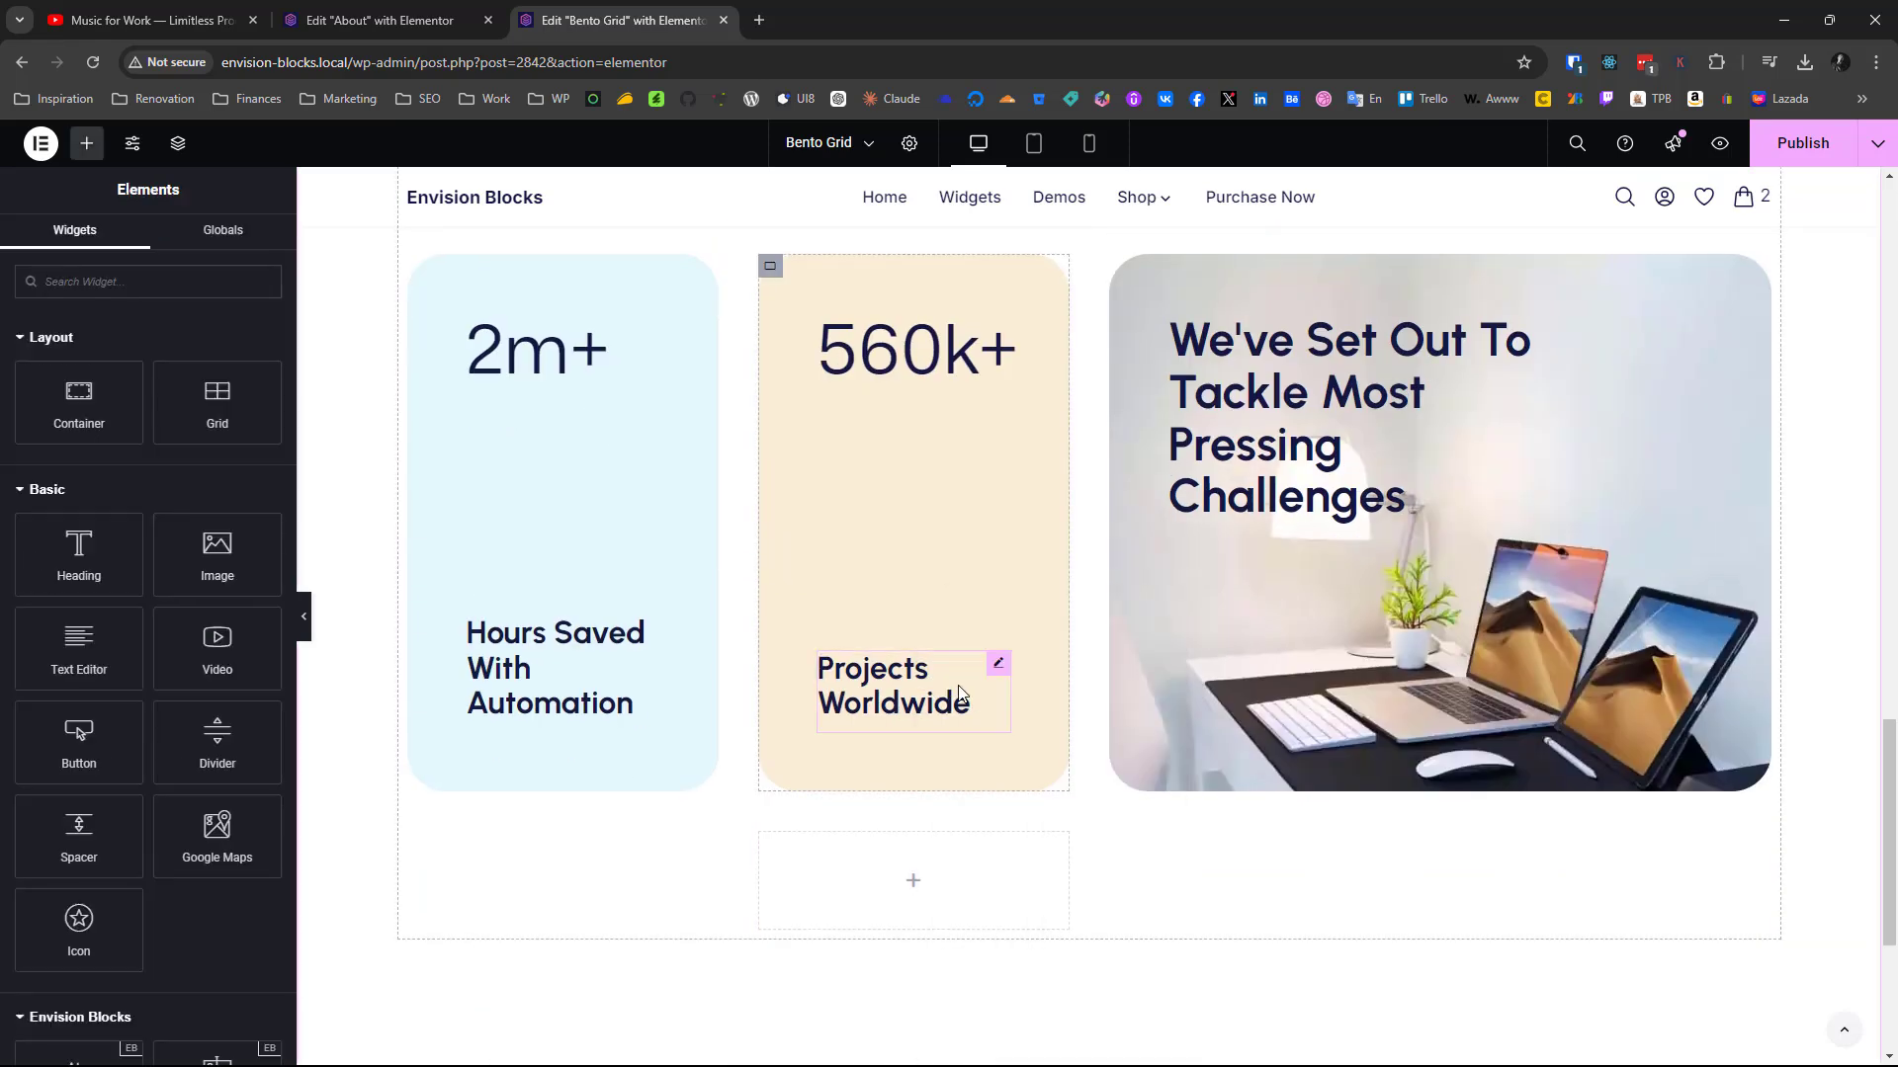
left_click(959, 691)
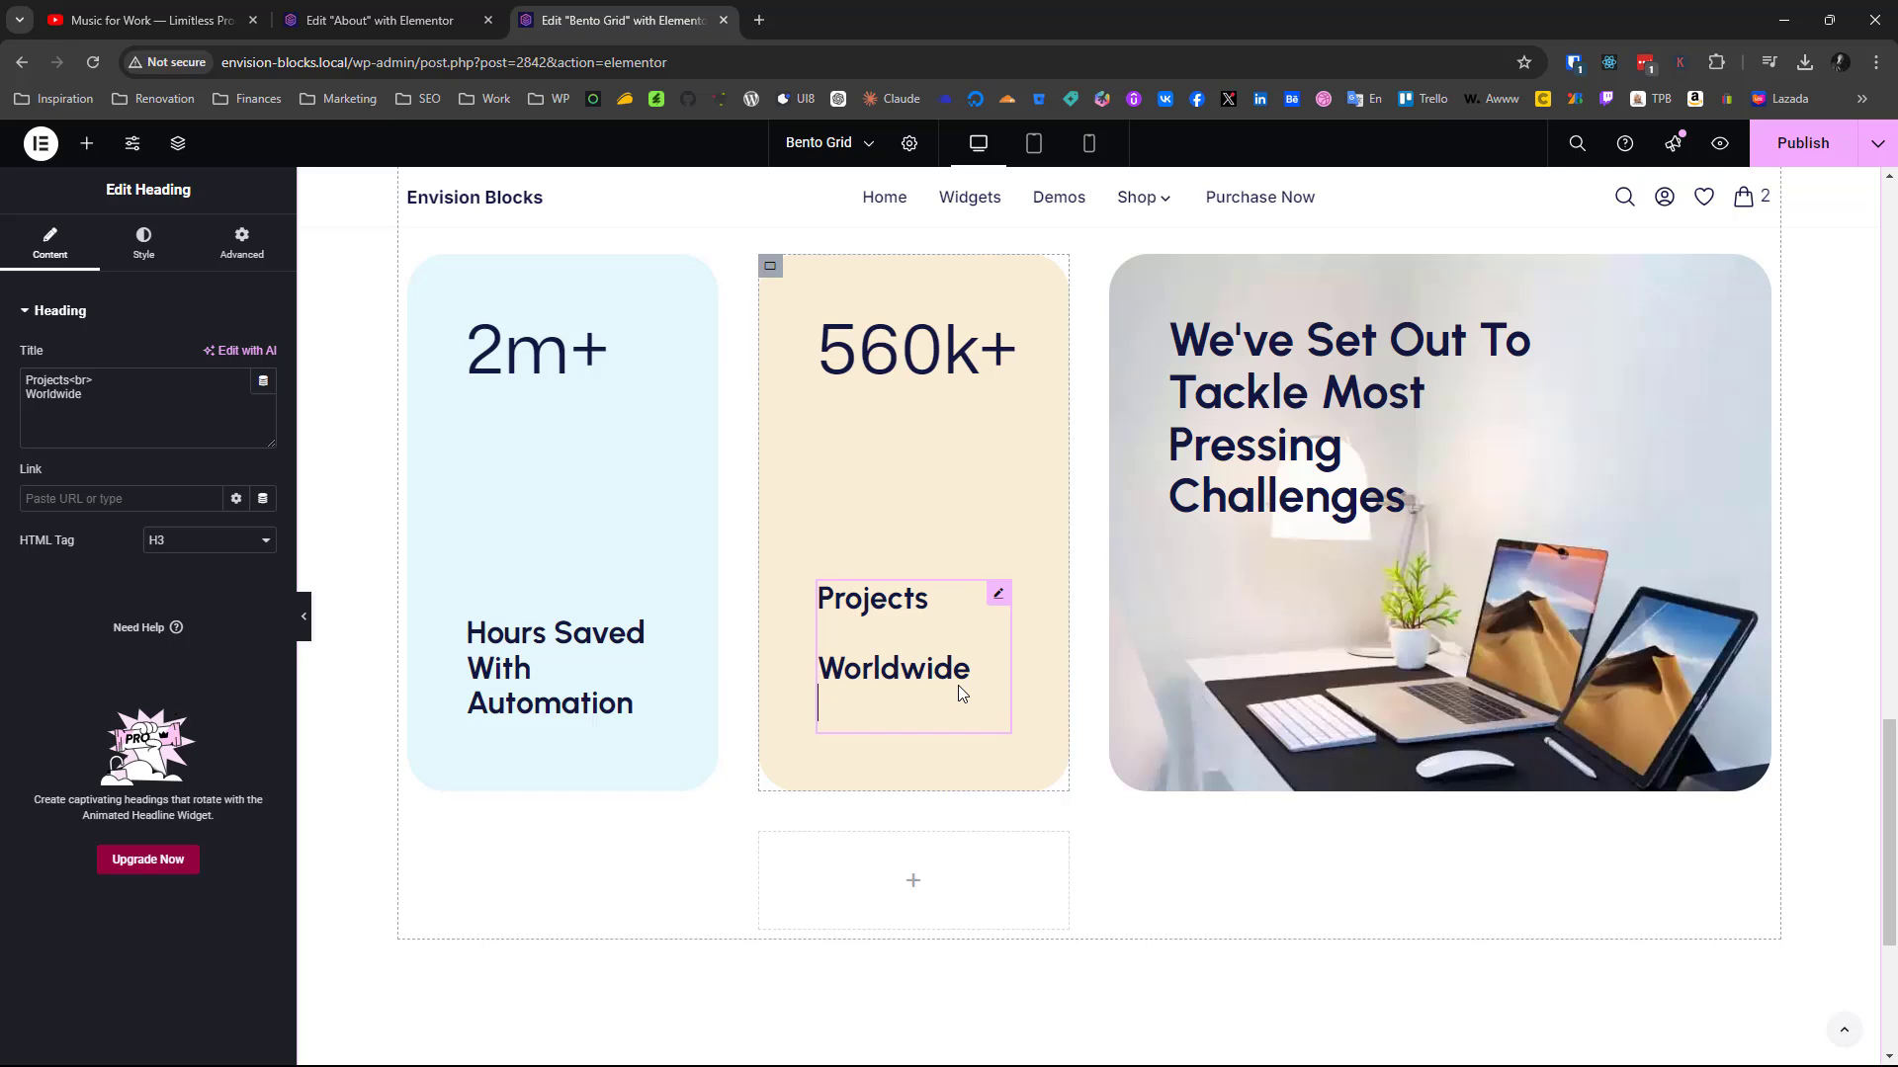
left_click(901, 507)
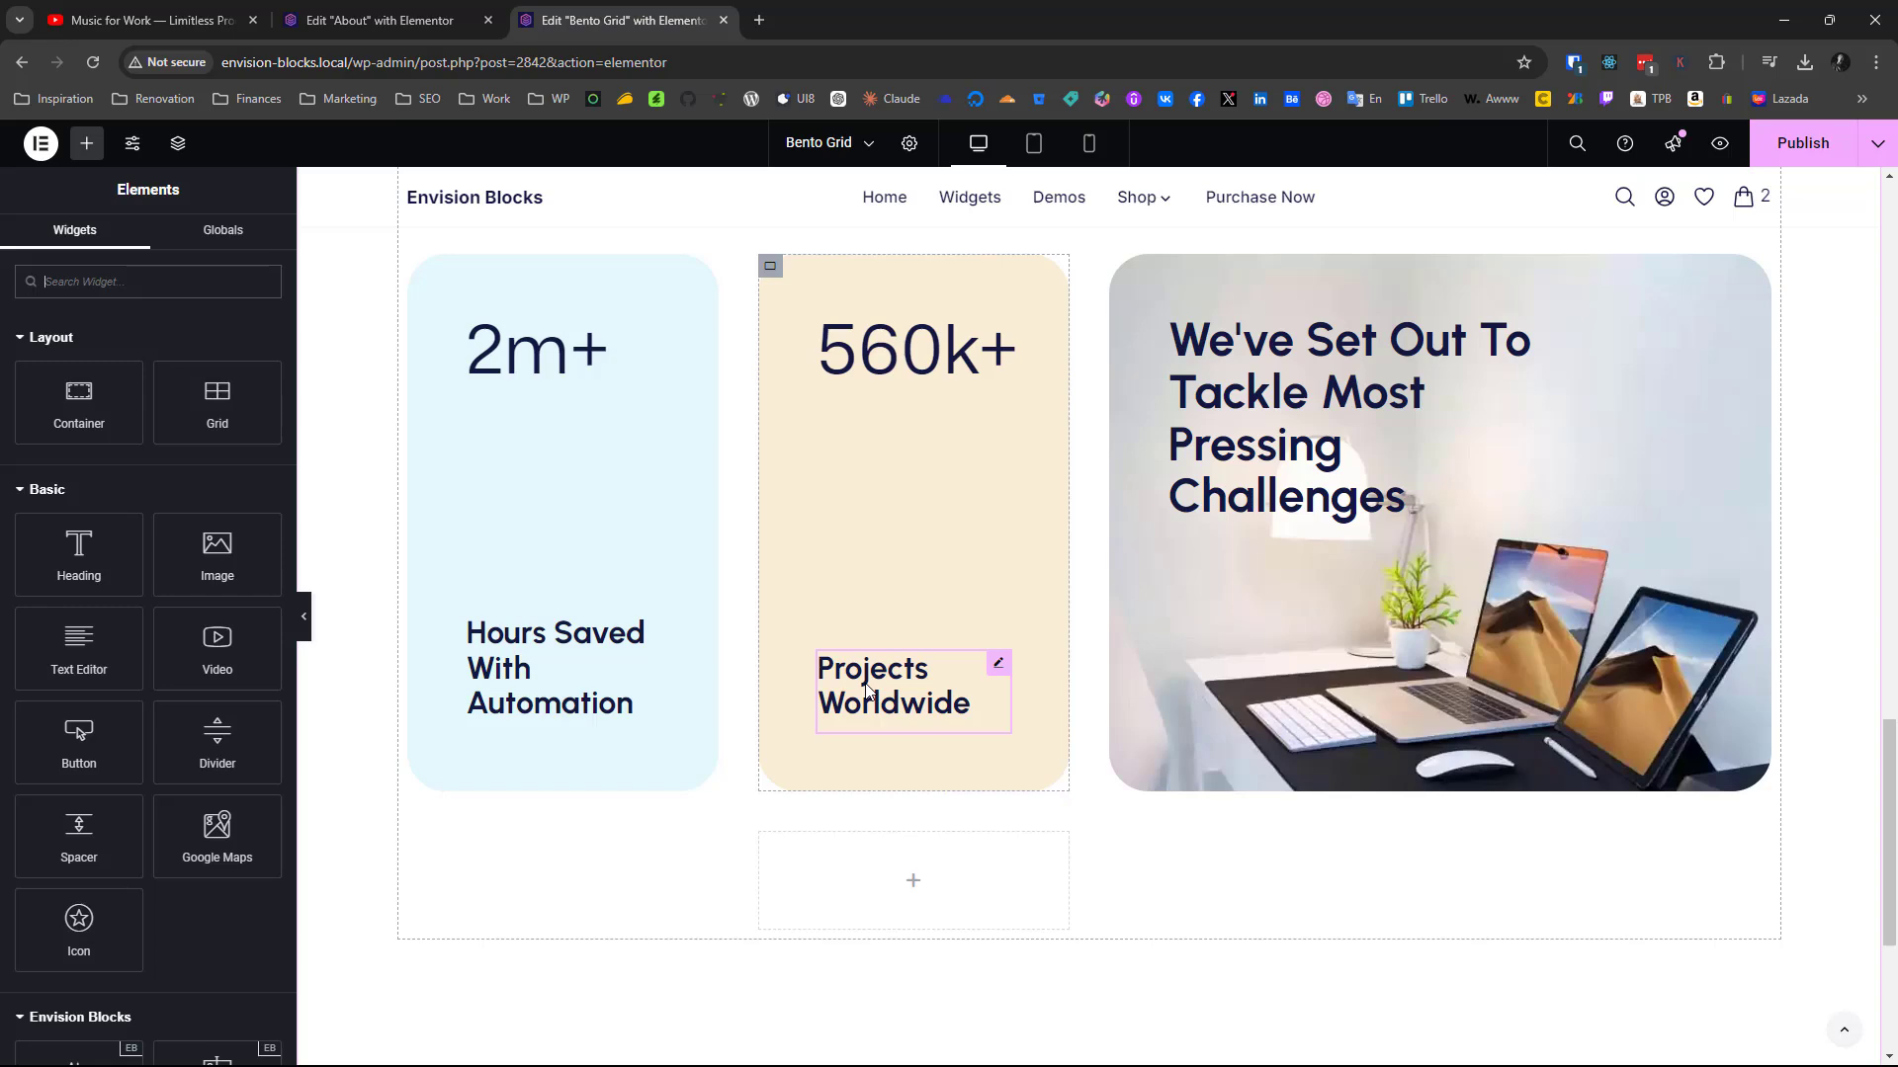
scroll(866, 685, "up", 12)
scroll(965, 378, "up", 2)
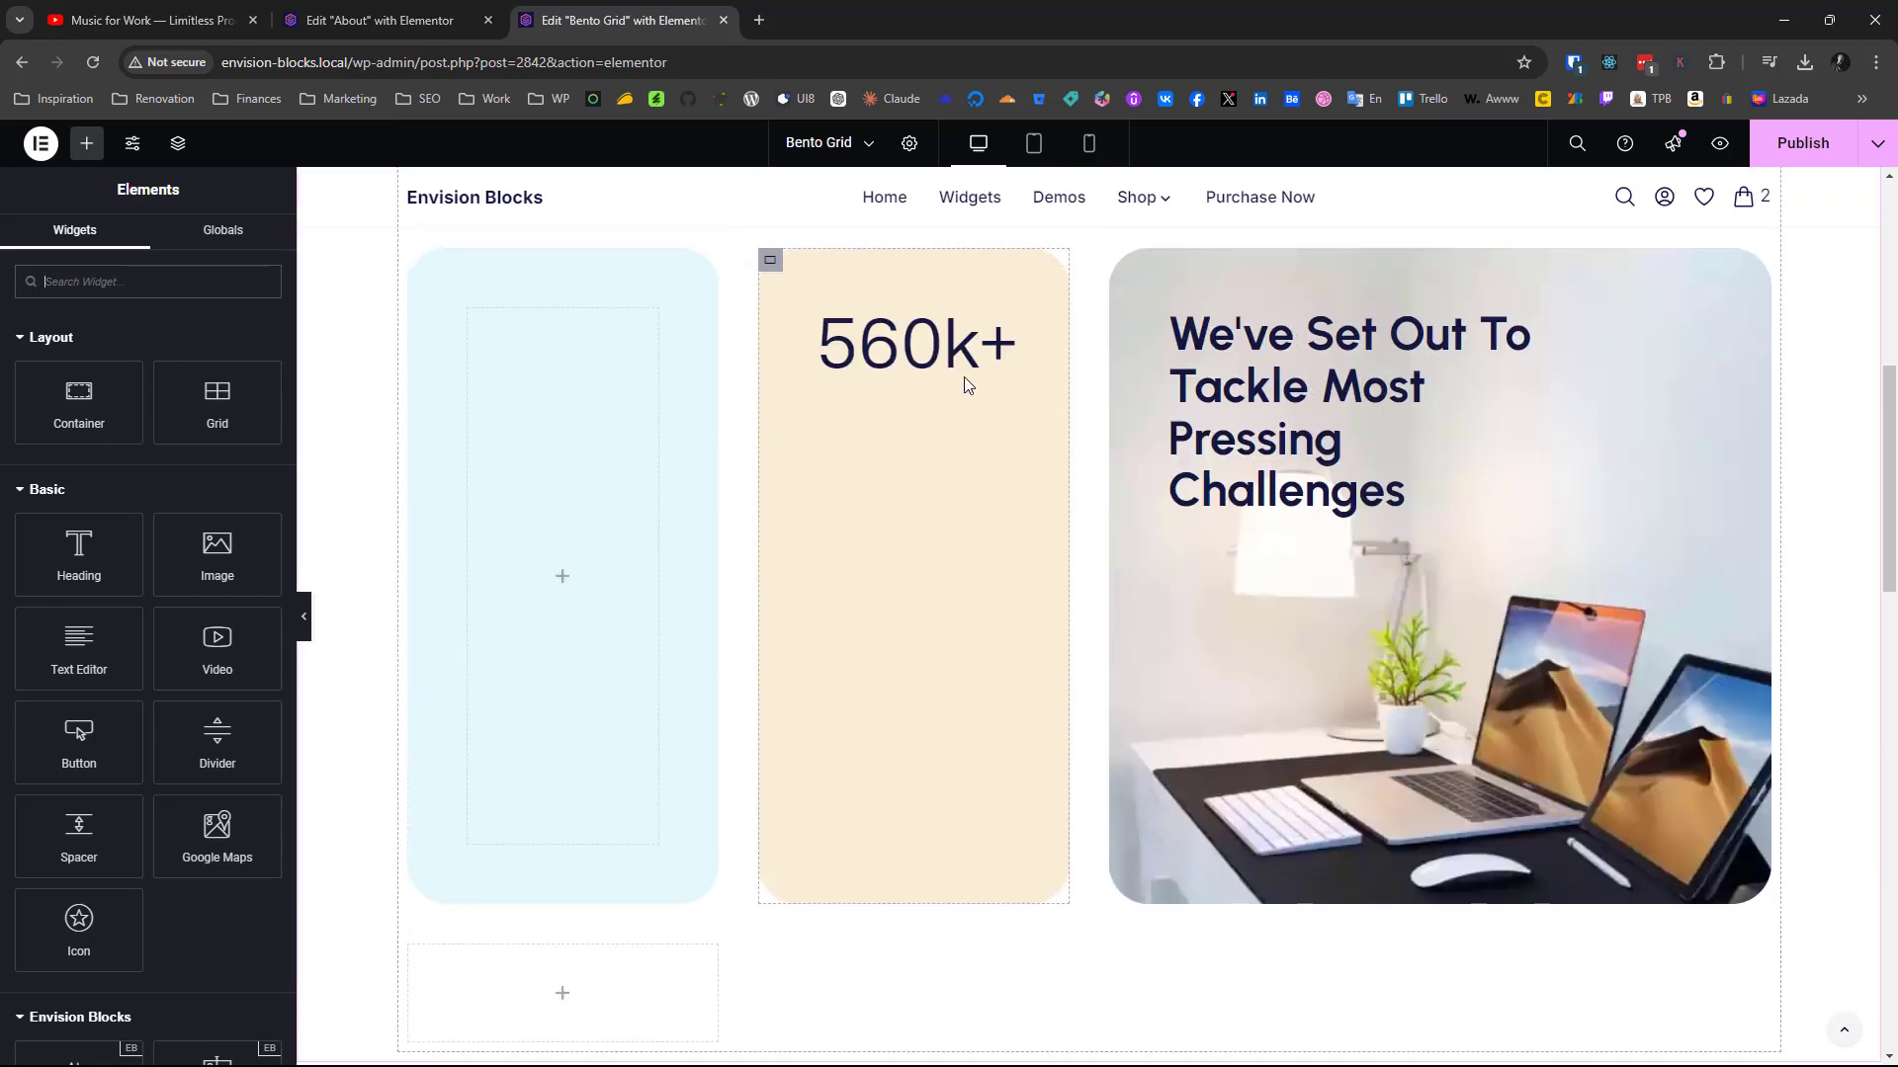
scroll(963, 377, "down", 1)
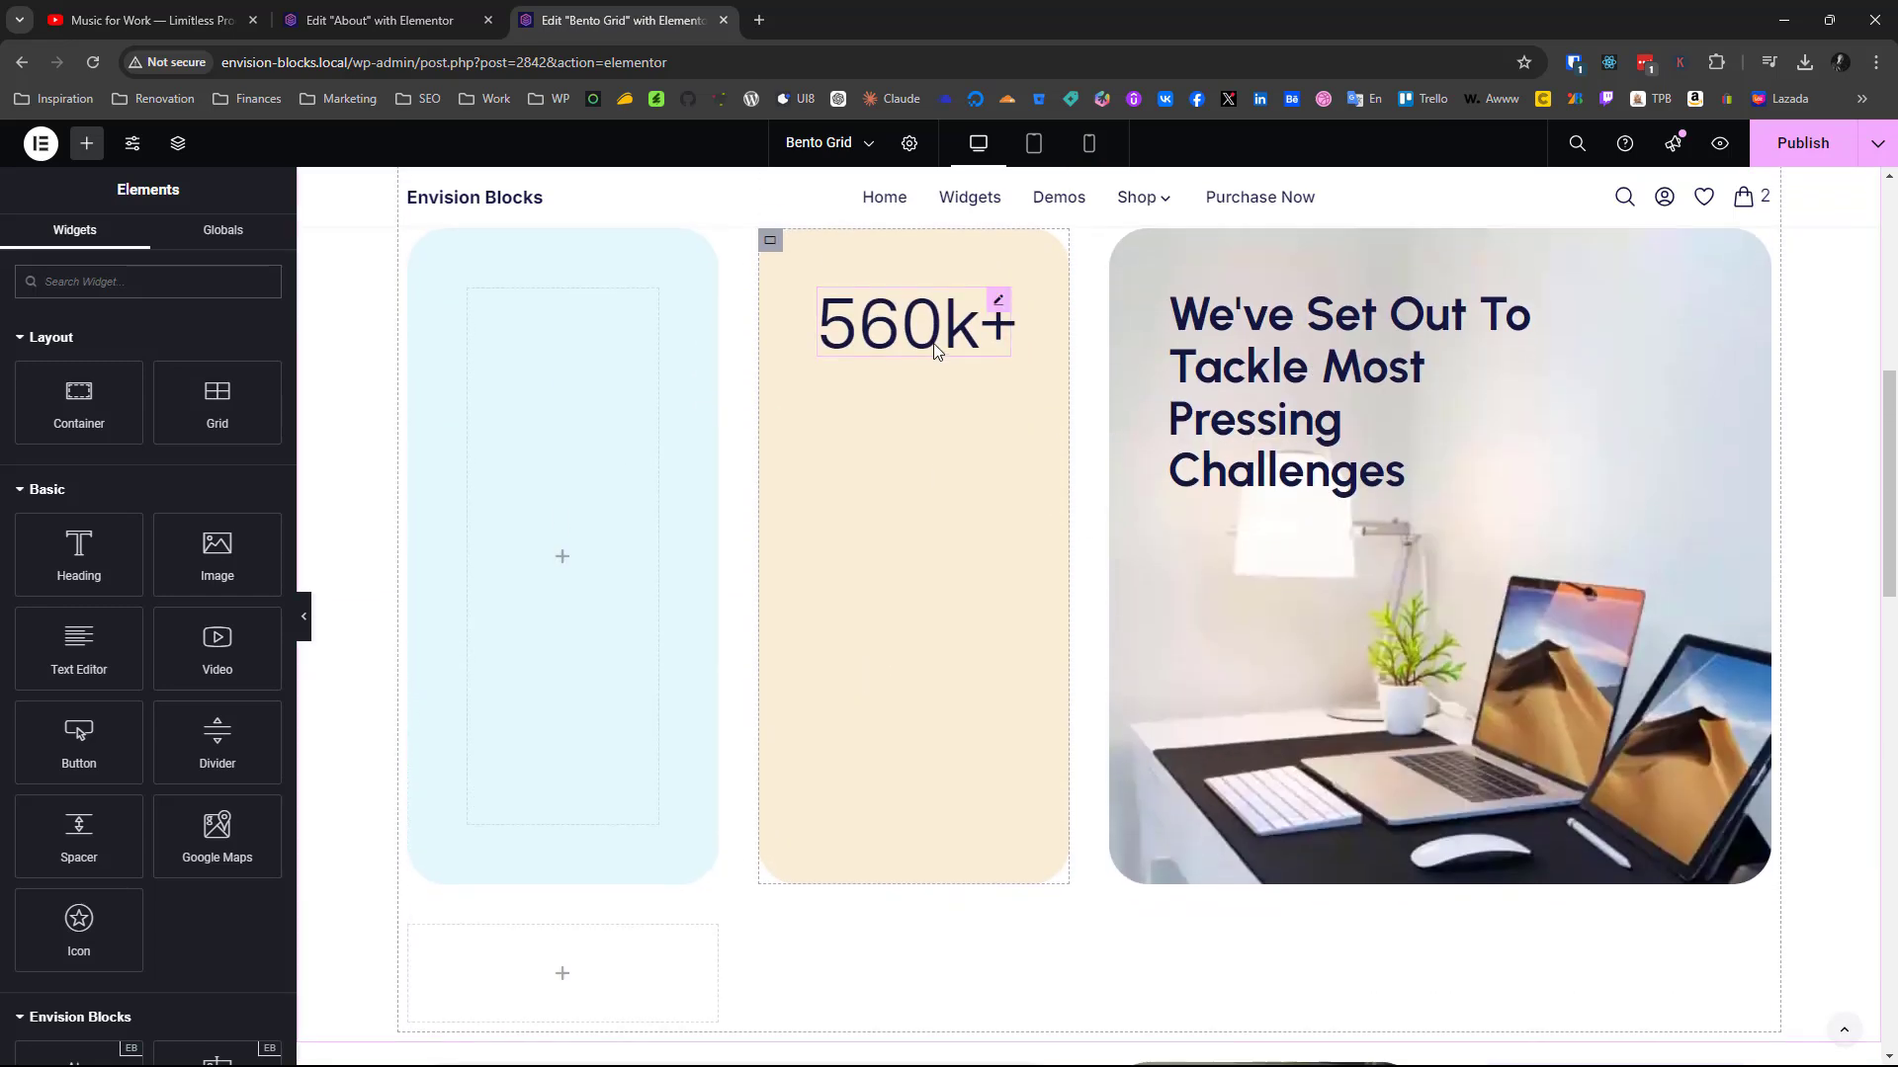
right_click(934, 344)
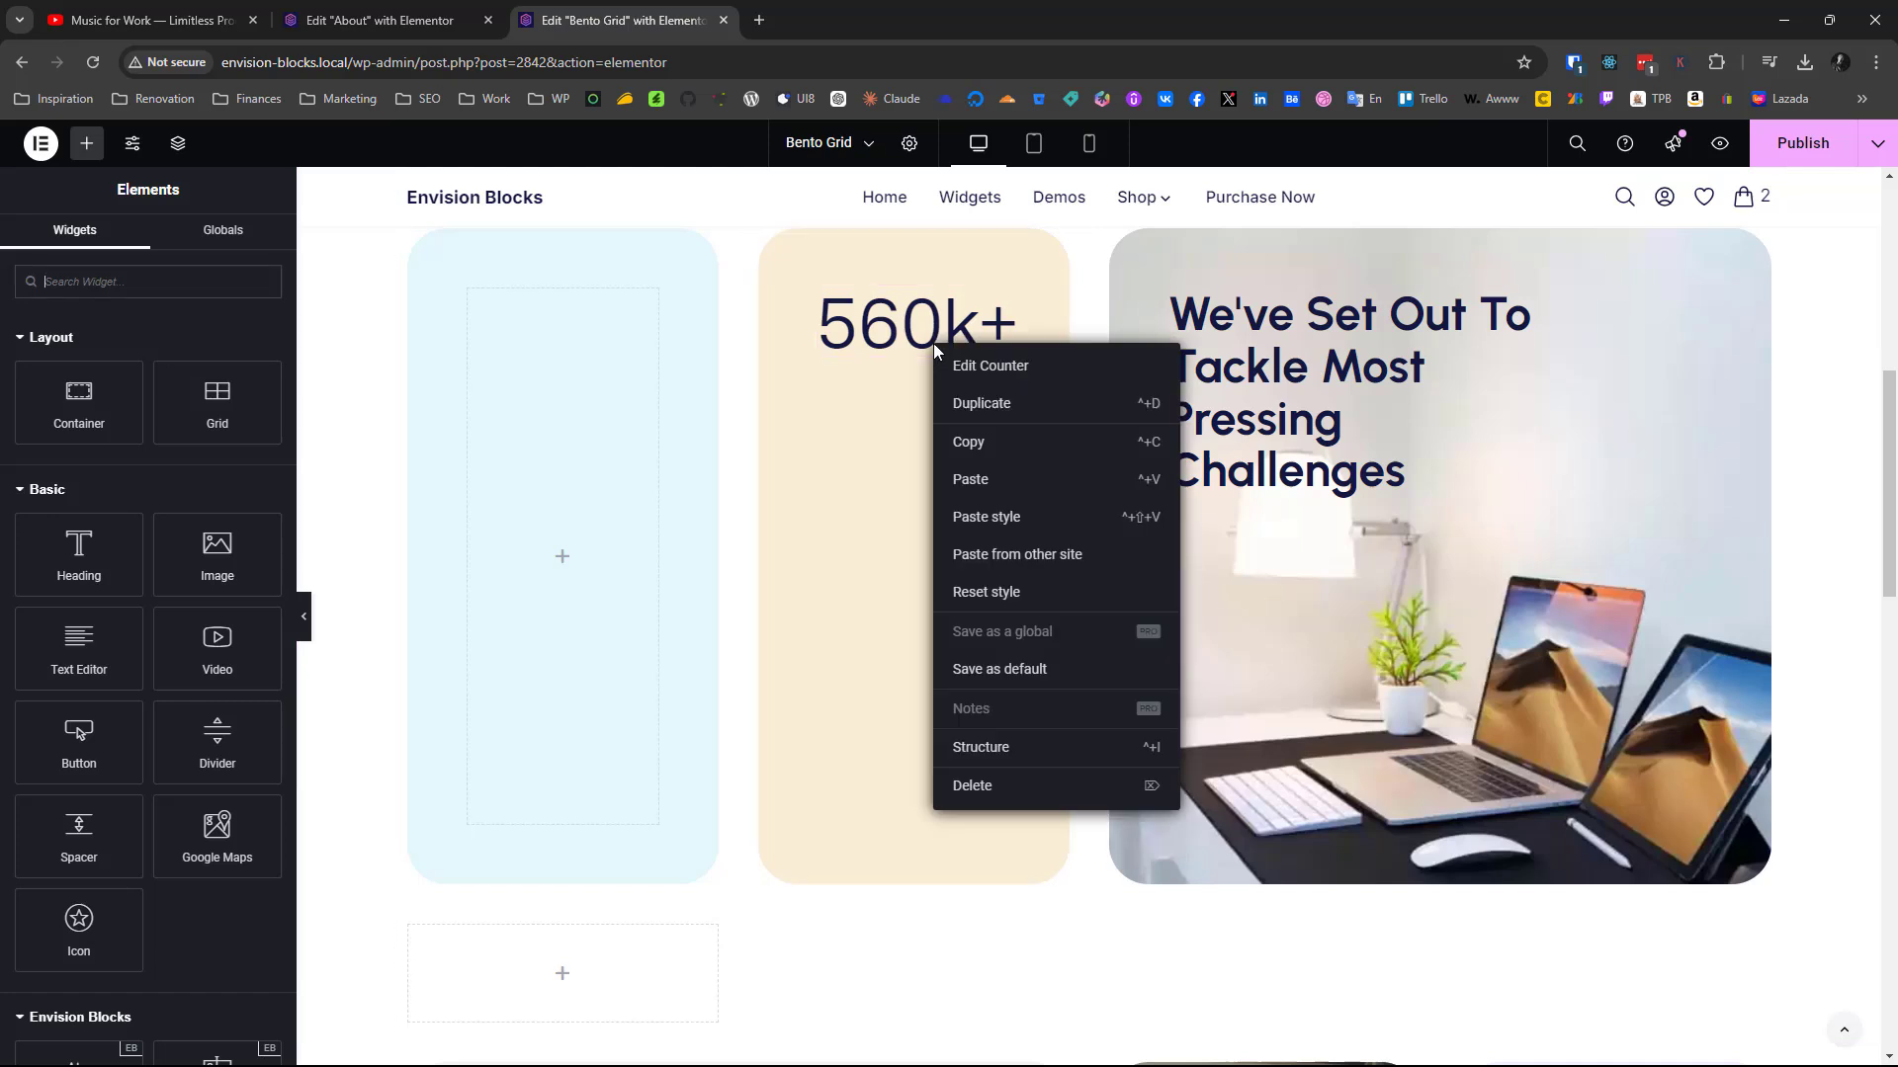
left_click(967, 481)
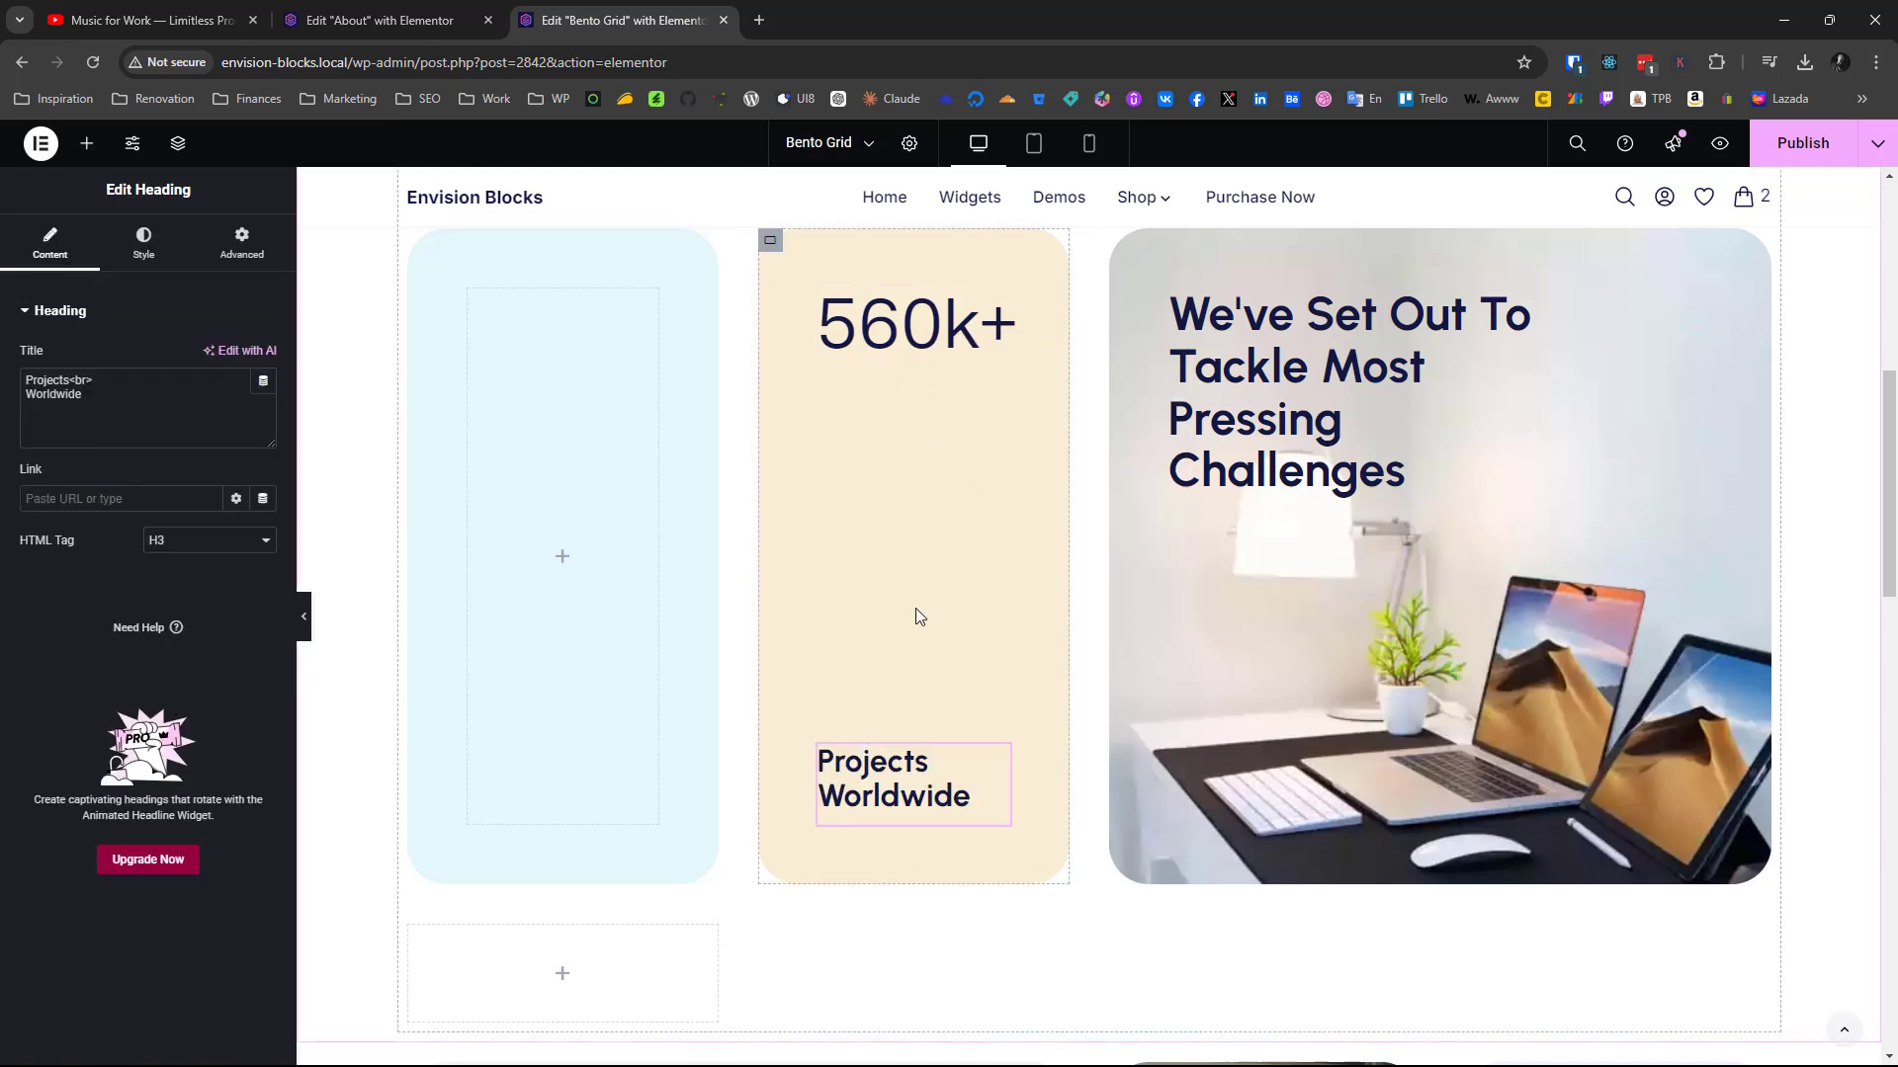
Copy the 2m+ counter from the finished light blue card into the new grid's empty light blue container
scroll(915, 667, "down", 12)
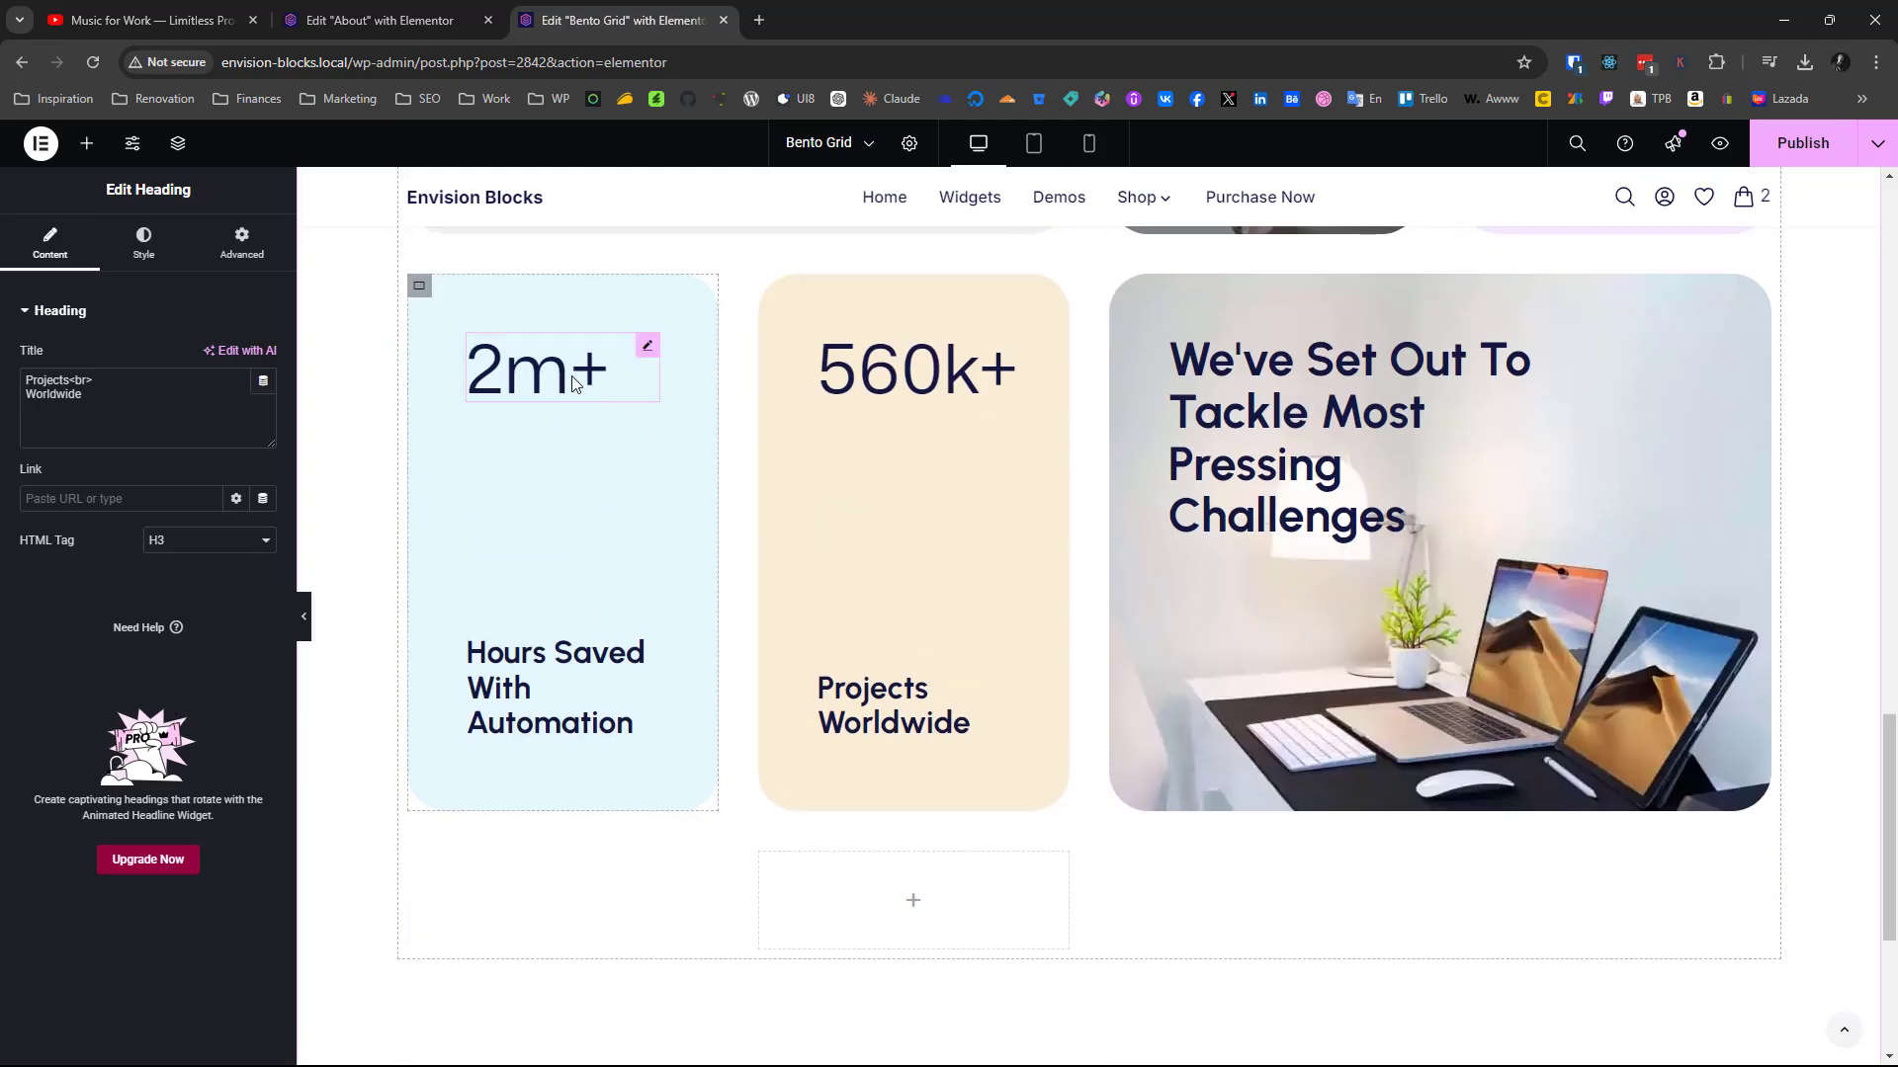
right_click(575, 383)
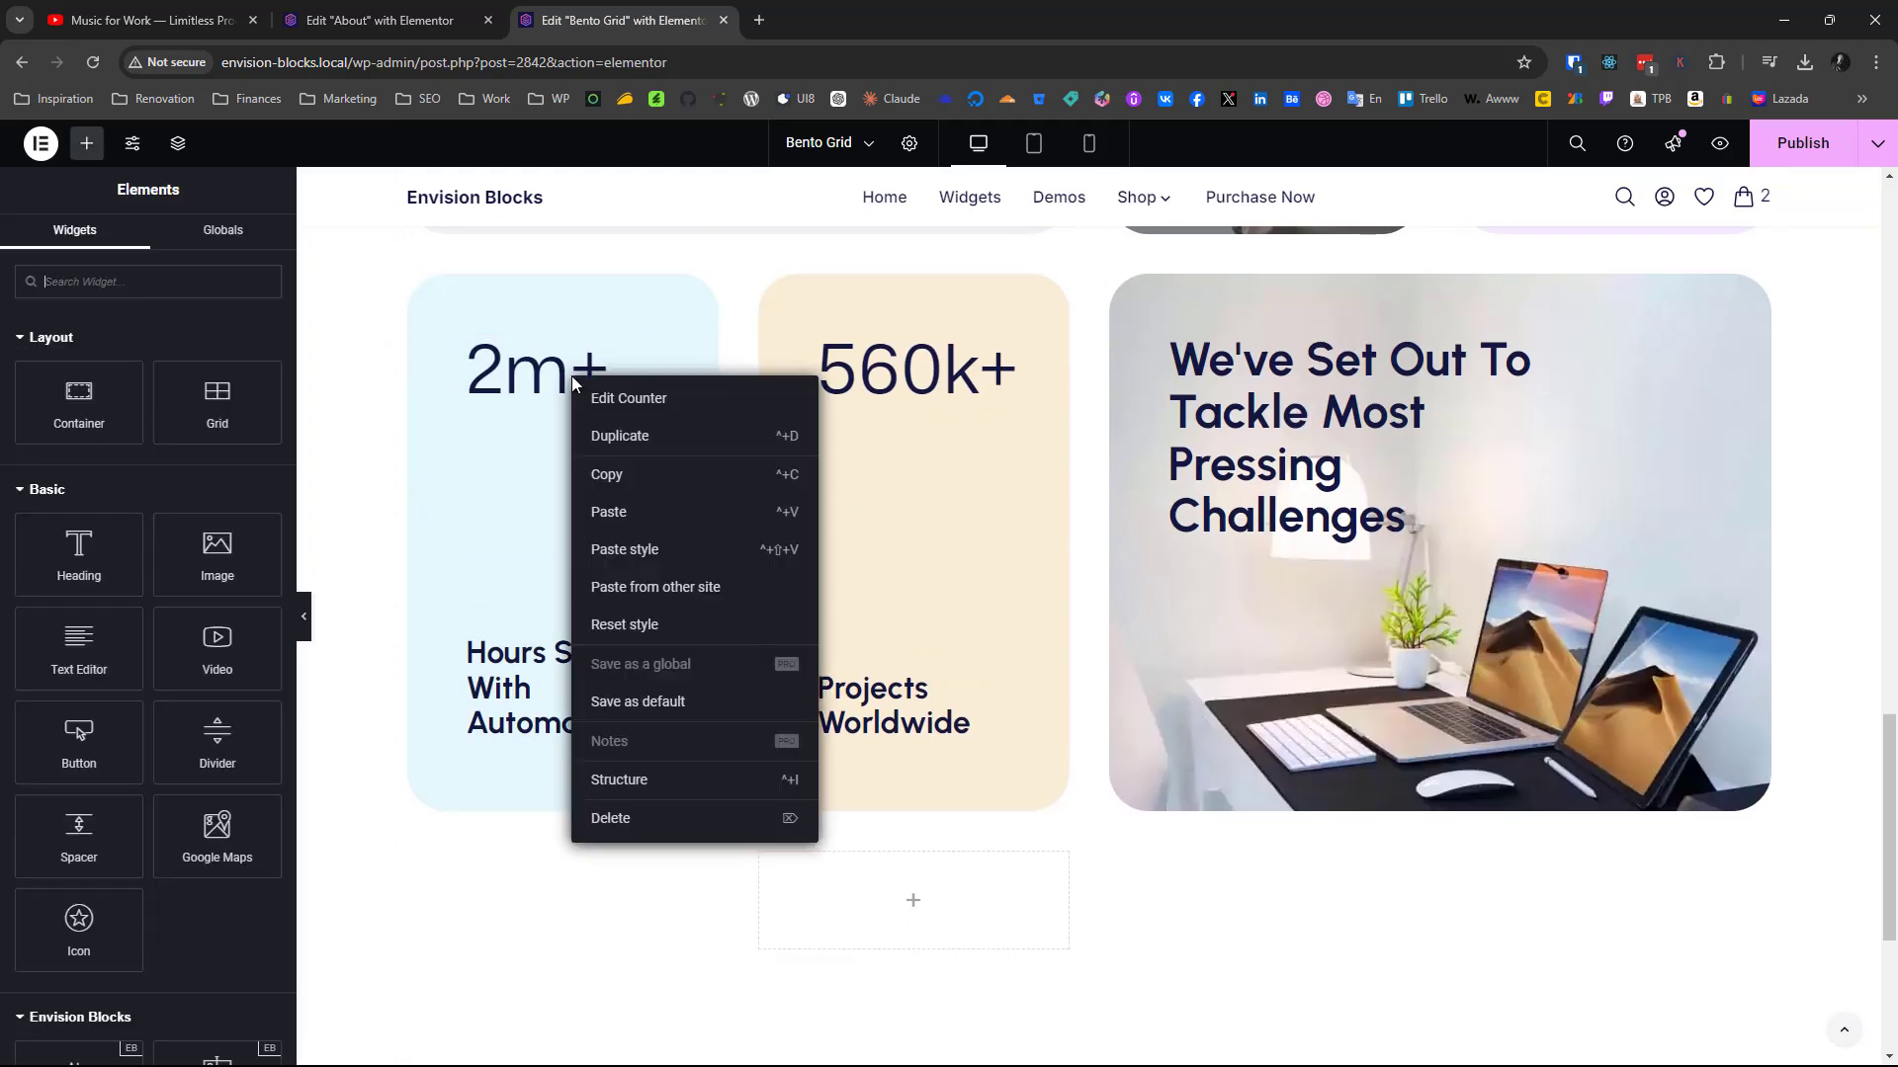
left_click(619, 475)
scroll(620, 480, "up", 6)
scroll(621, 481, "down", 5)
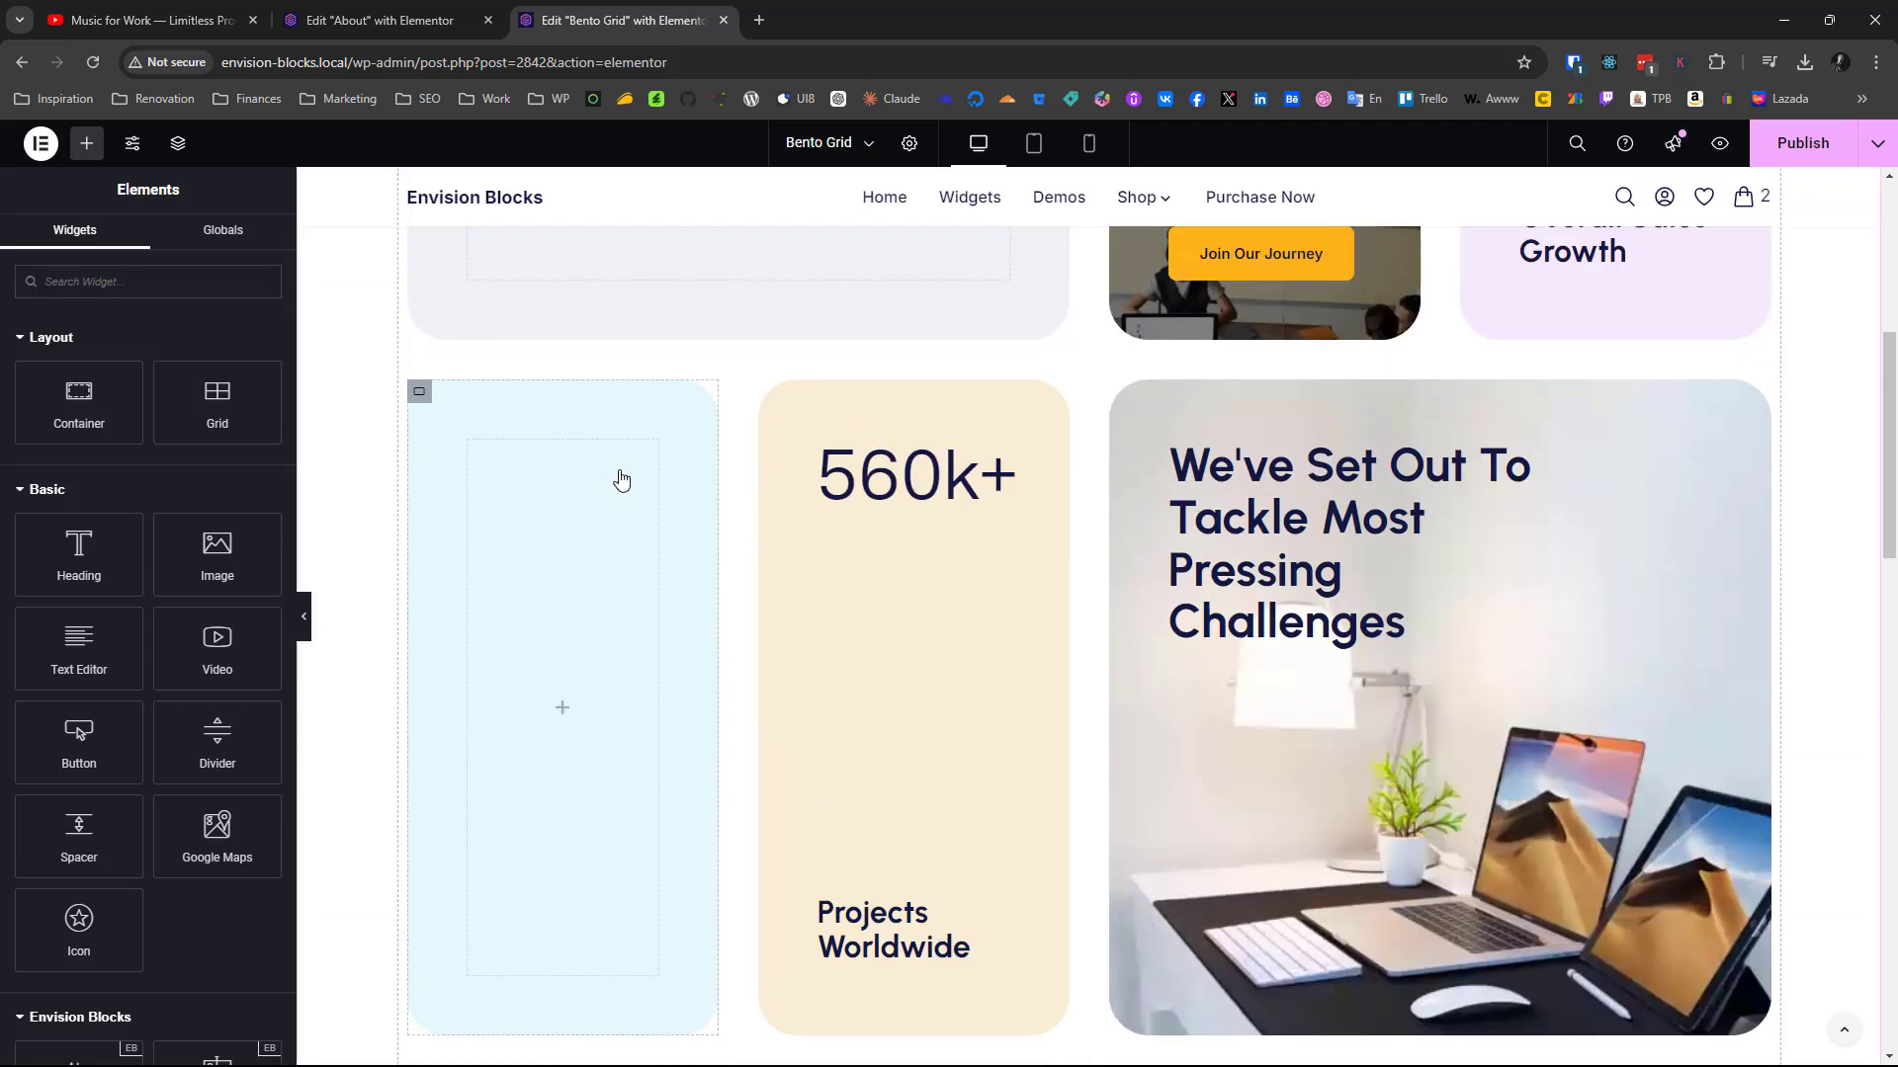
right_click(566, 508)
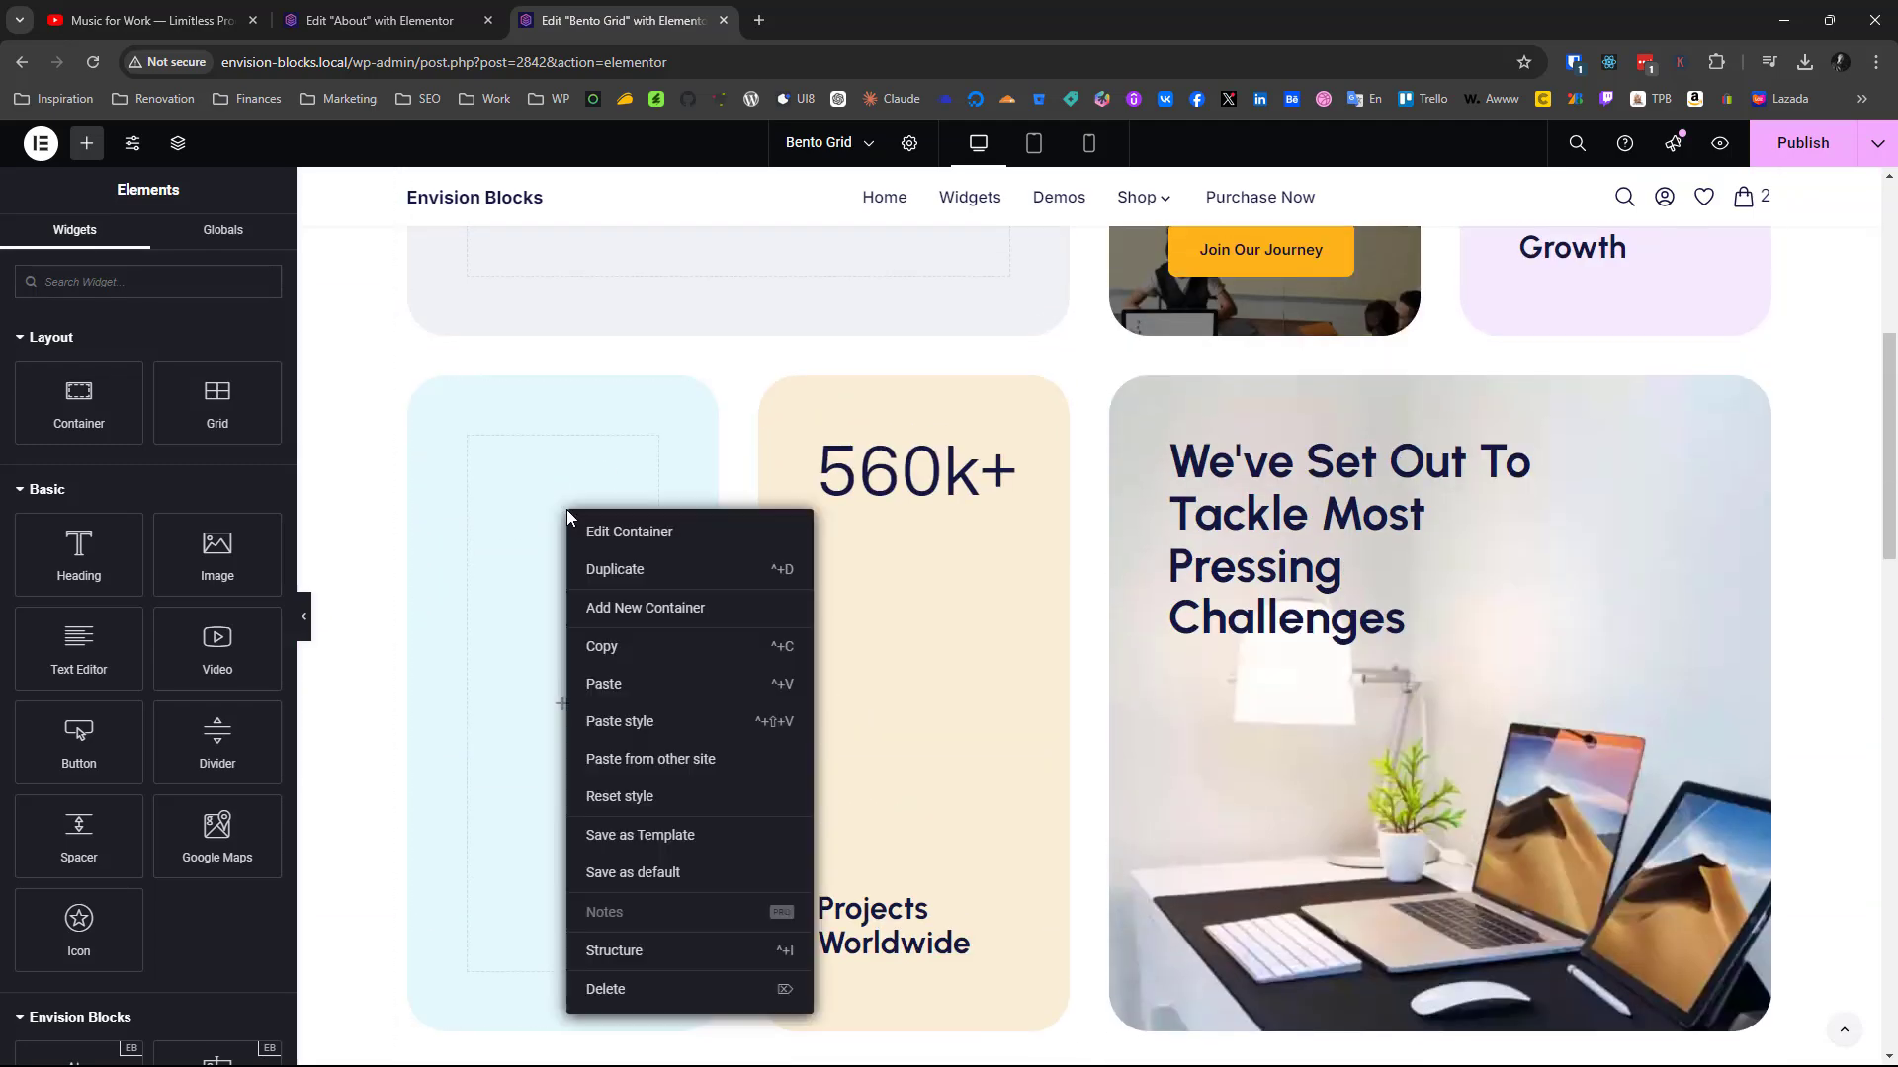
left_click(604, 684)
Copy the finished card's "Hours Saved With Automation" heading and paste it below the 2m+ counter in the new light blue container
scroll(630, 699, "up", 4)
scroll(631, 698, "down", 7)
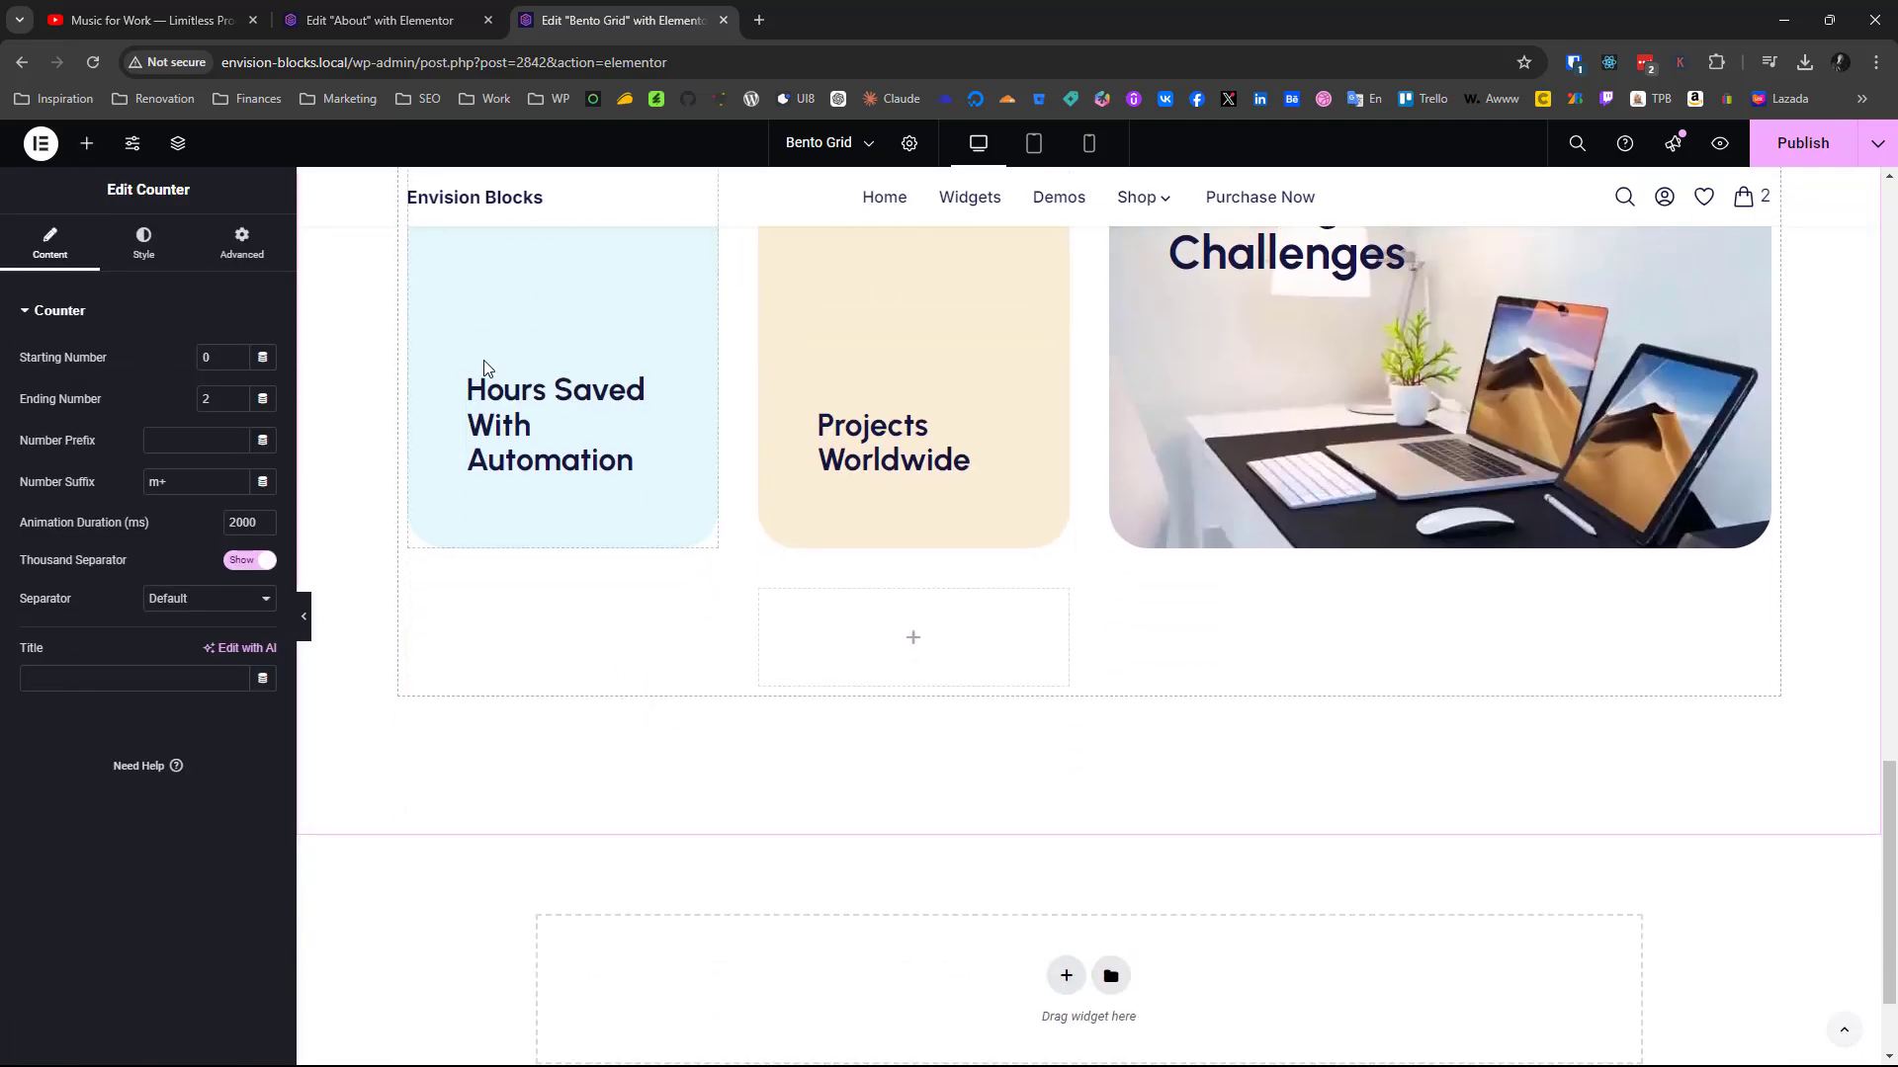
right_click(537, 406)
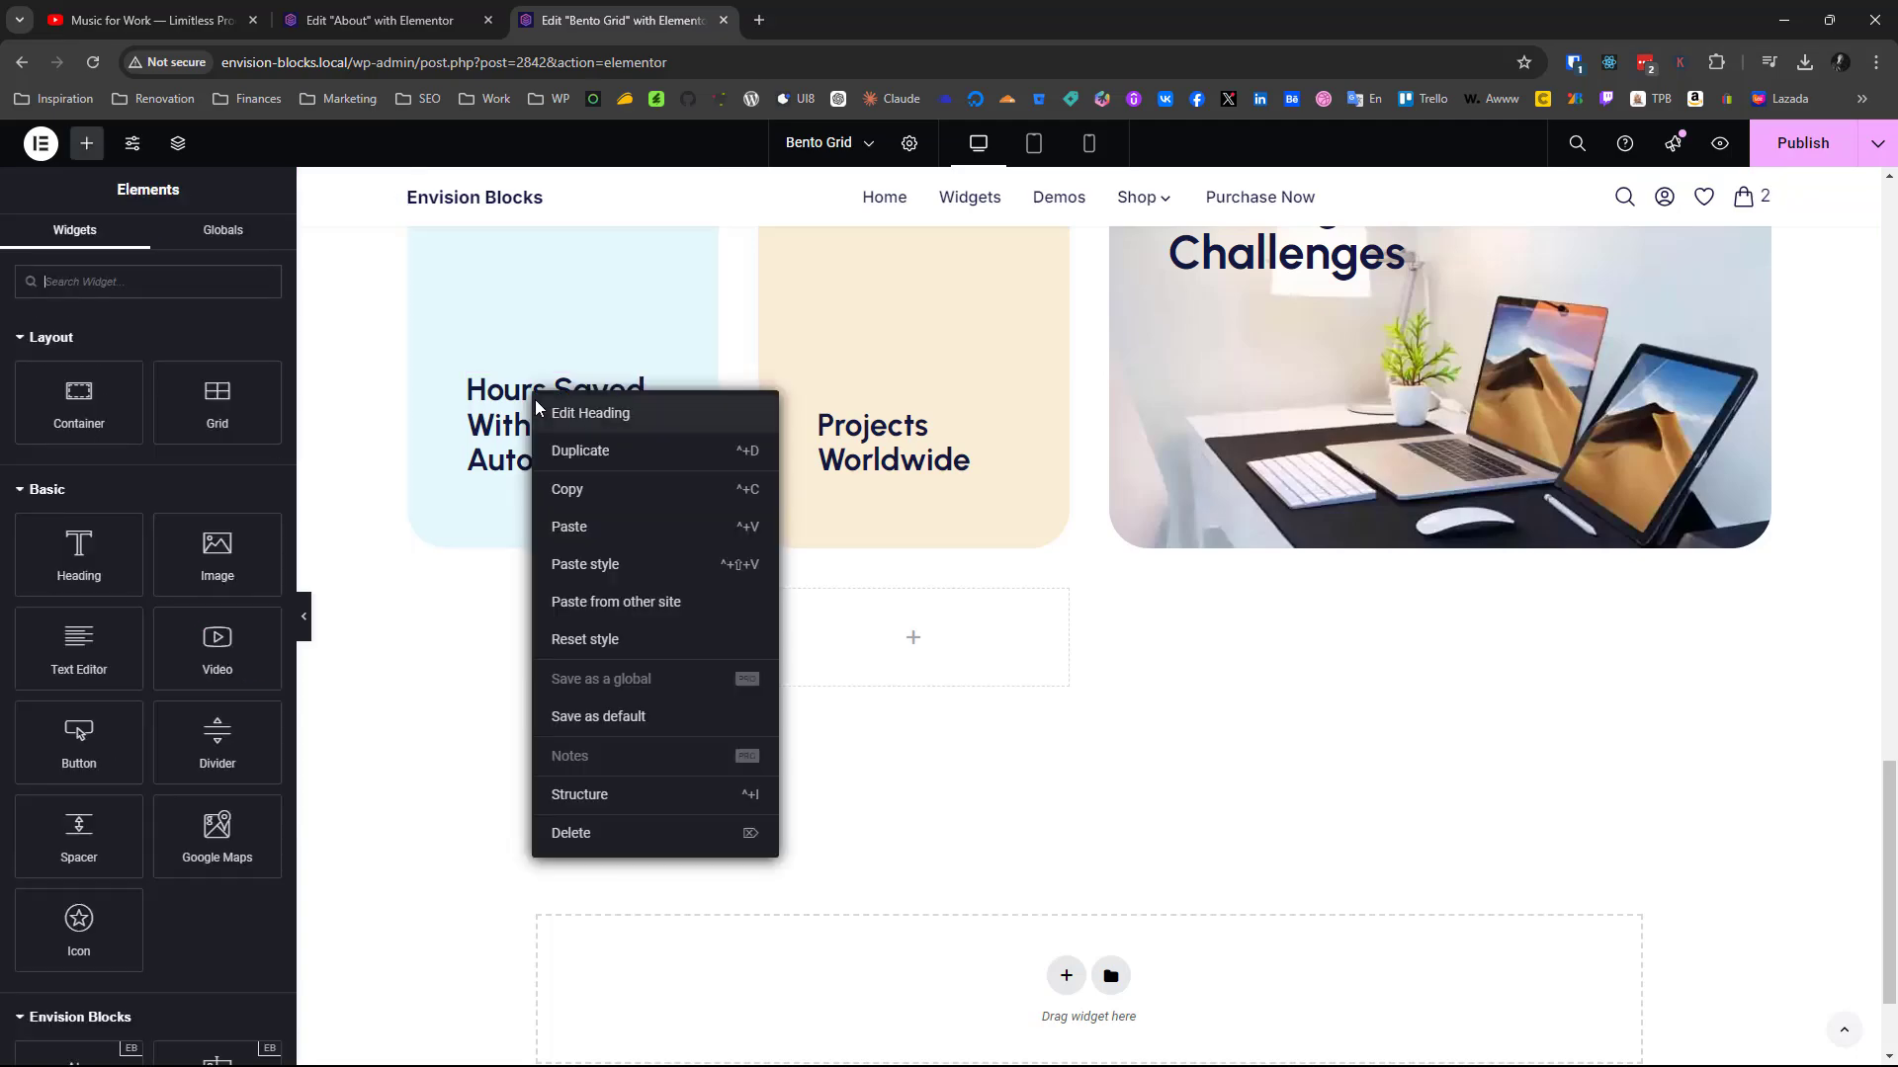
left_click(597, 493)
scroll(602, 507, "up", 18)
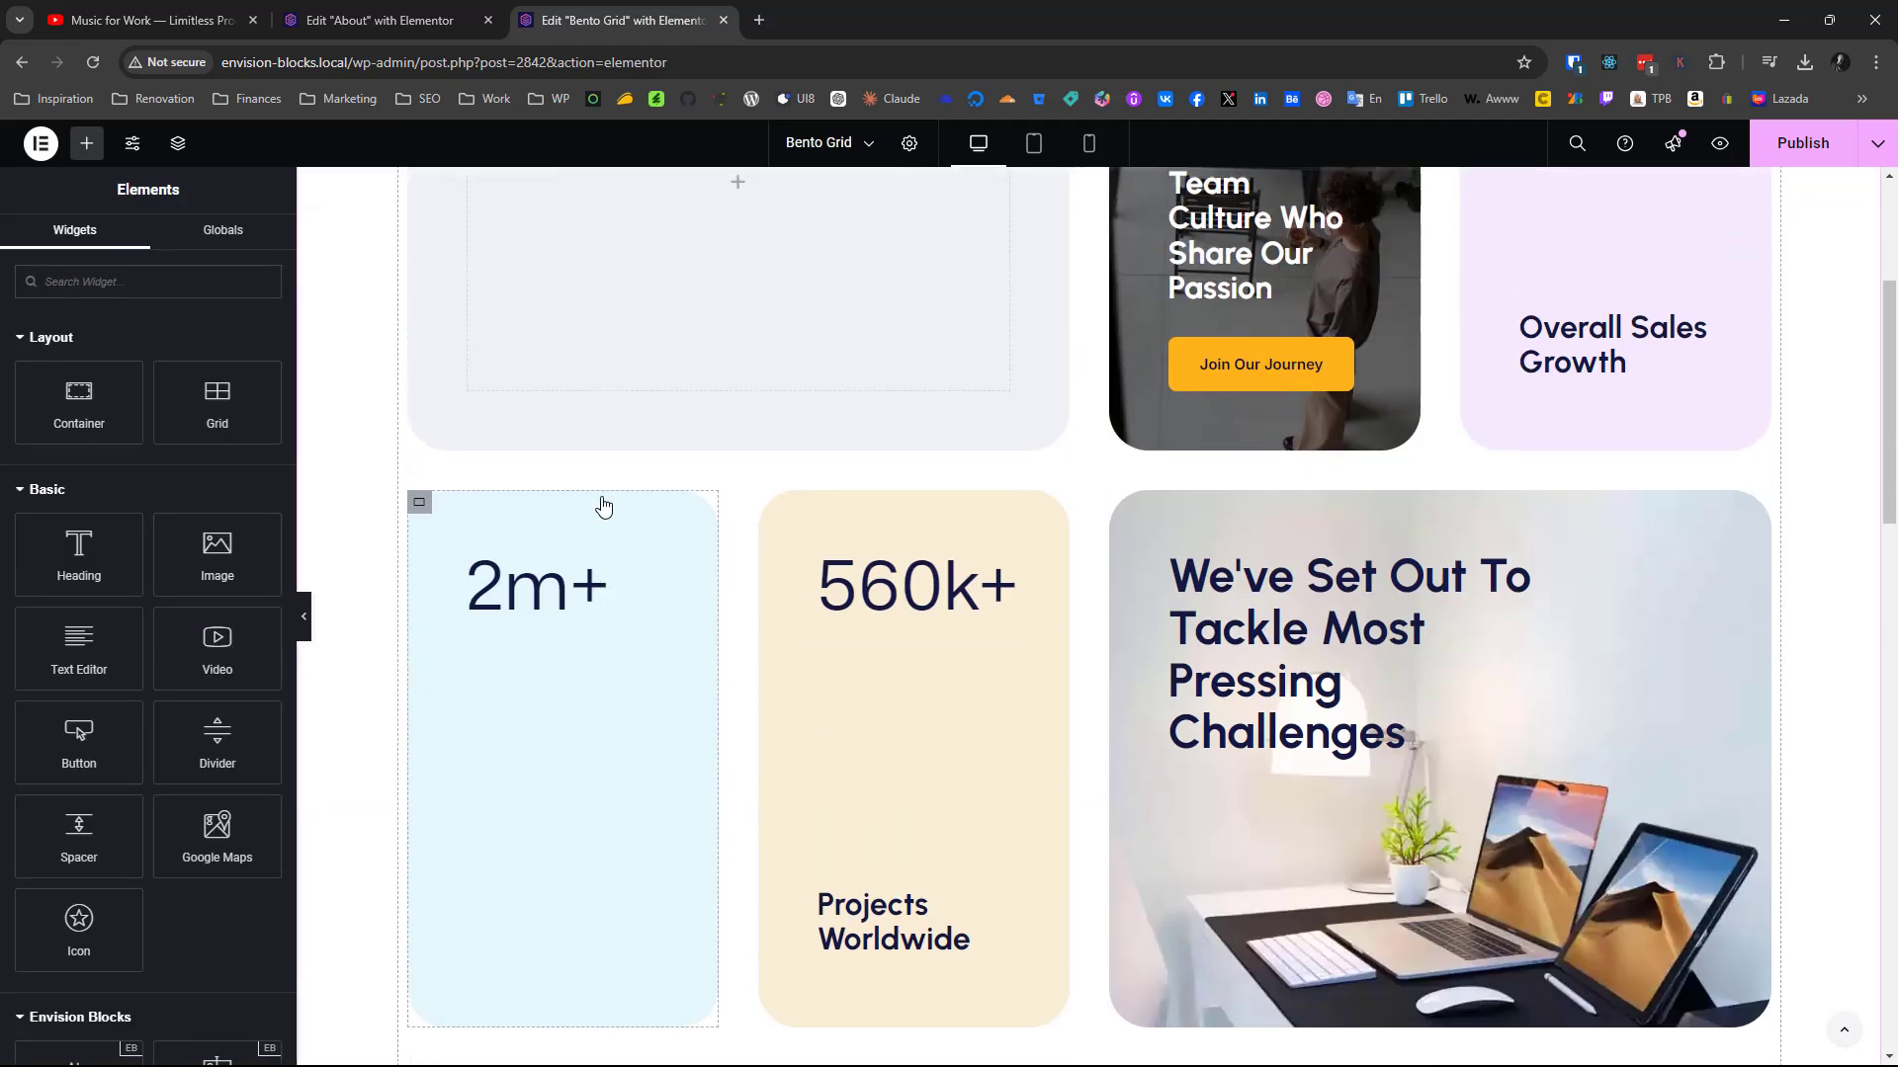
right_click(540, 570)
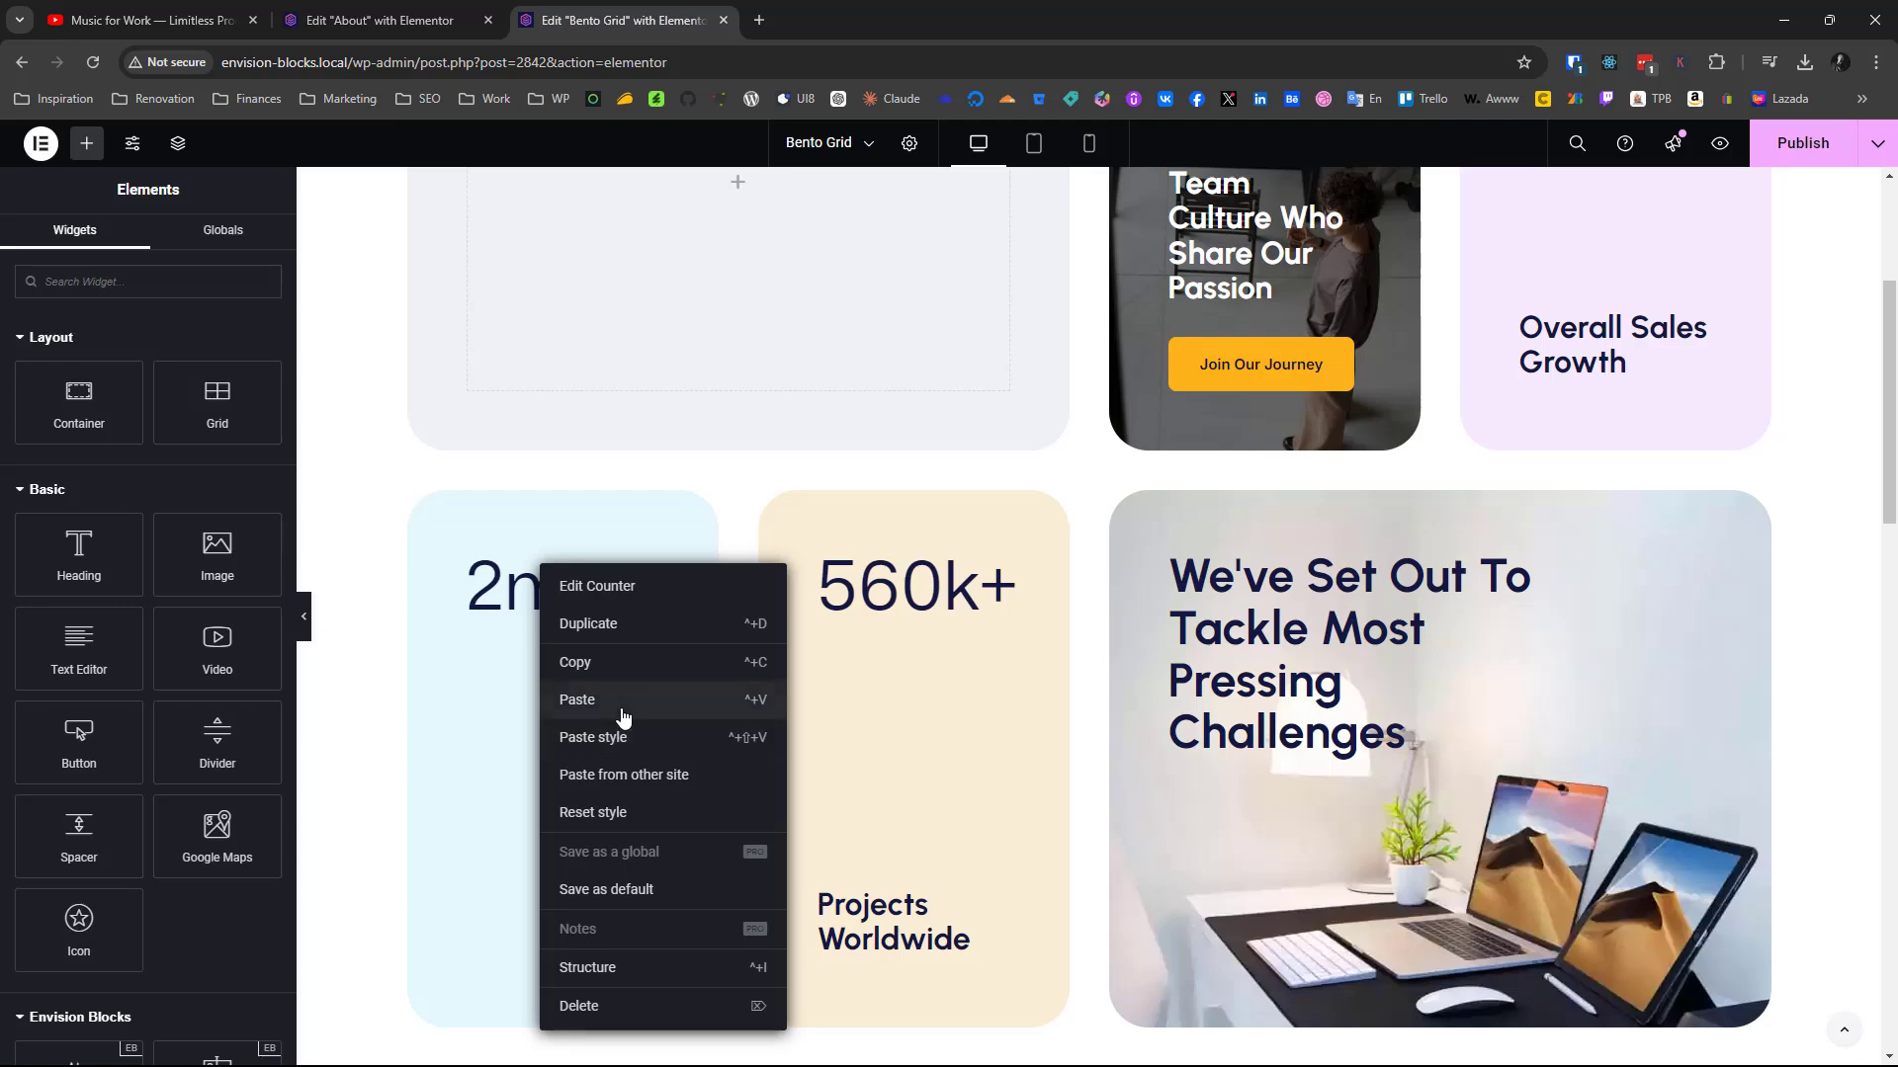
left_click(623, 700)
Copy the stars image from the finished "Why Choose Us" card into the empty wide container in the new grid's first row
scroll(622, 719, "up", 4)
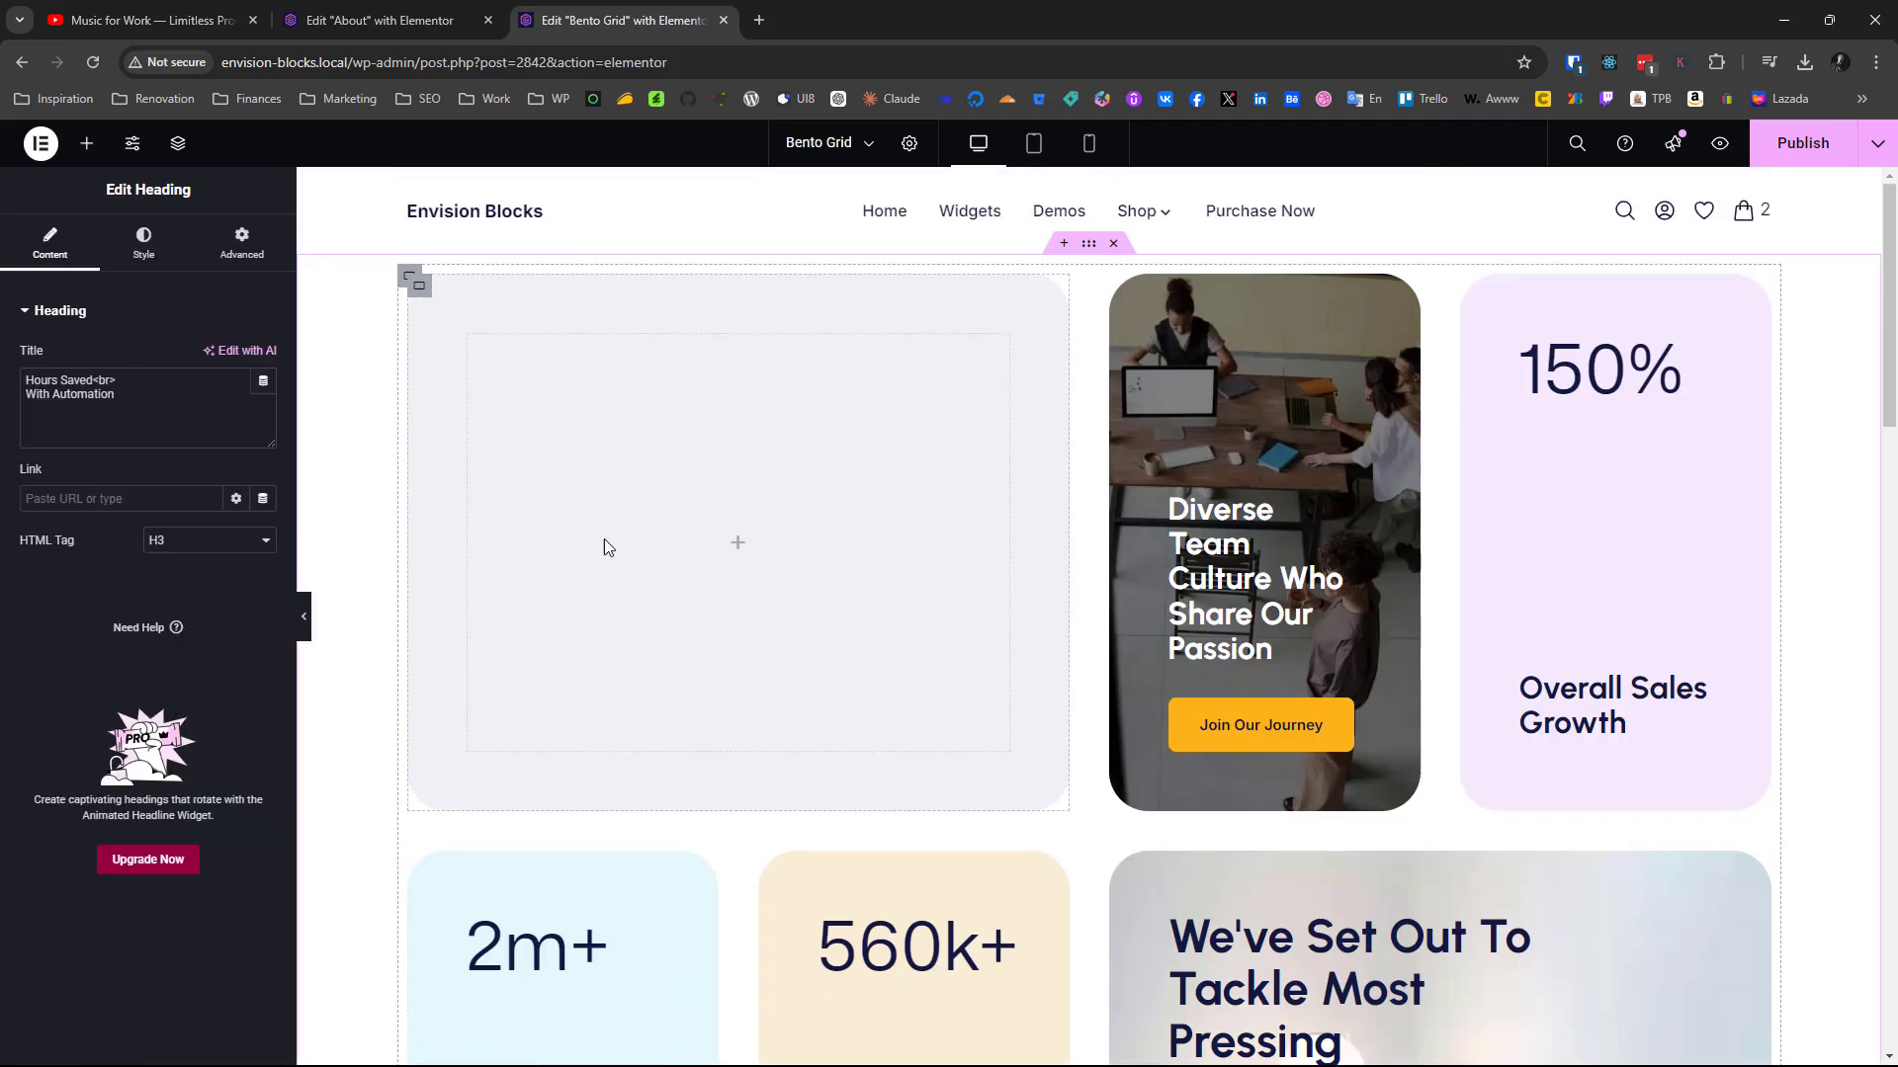
scroll(1094, 678, "down", 15)
scroll(1093, 678, "up", 1)
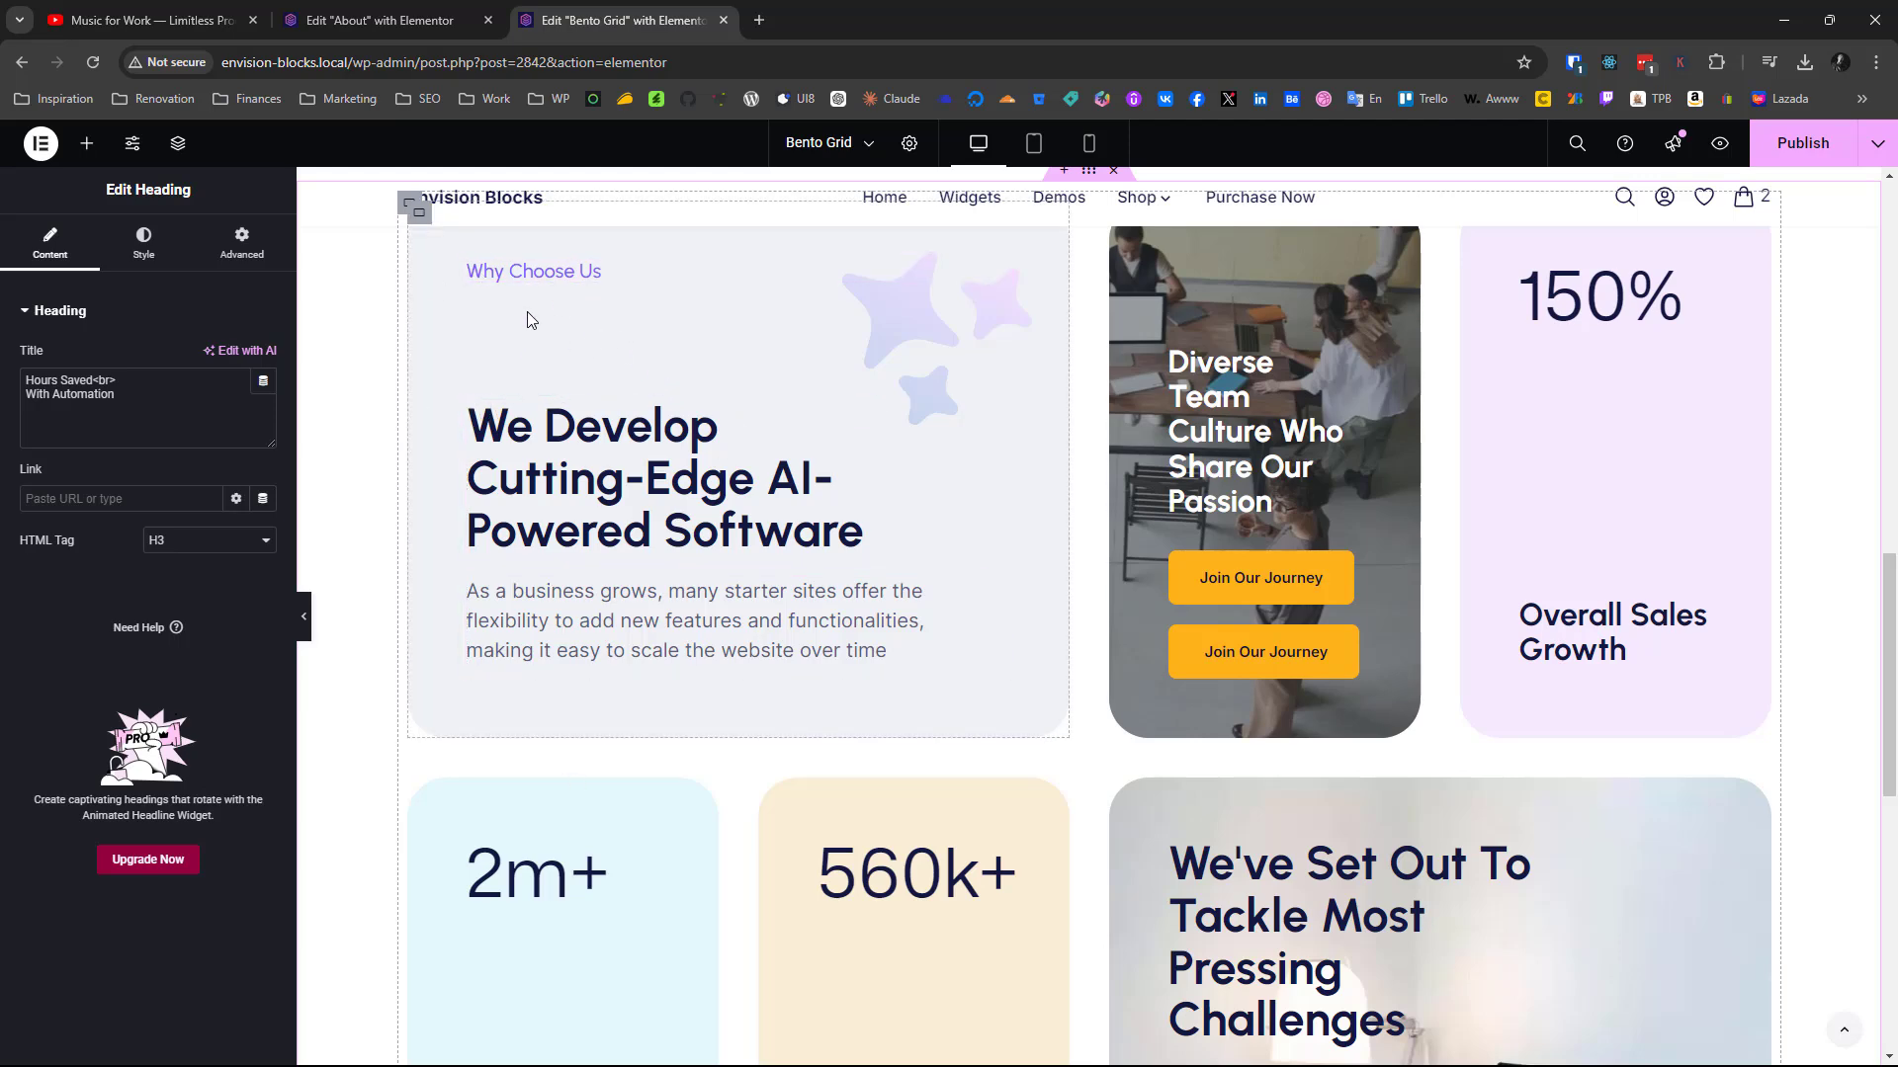
scroll(526, 313, "up", 3)
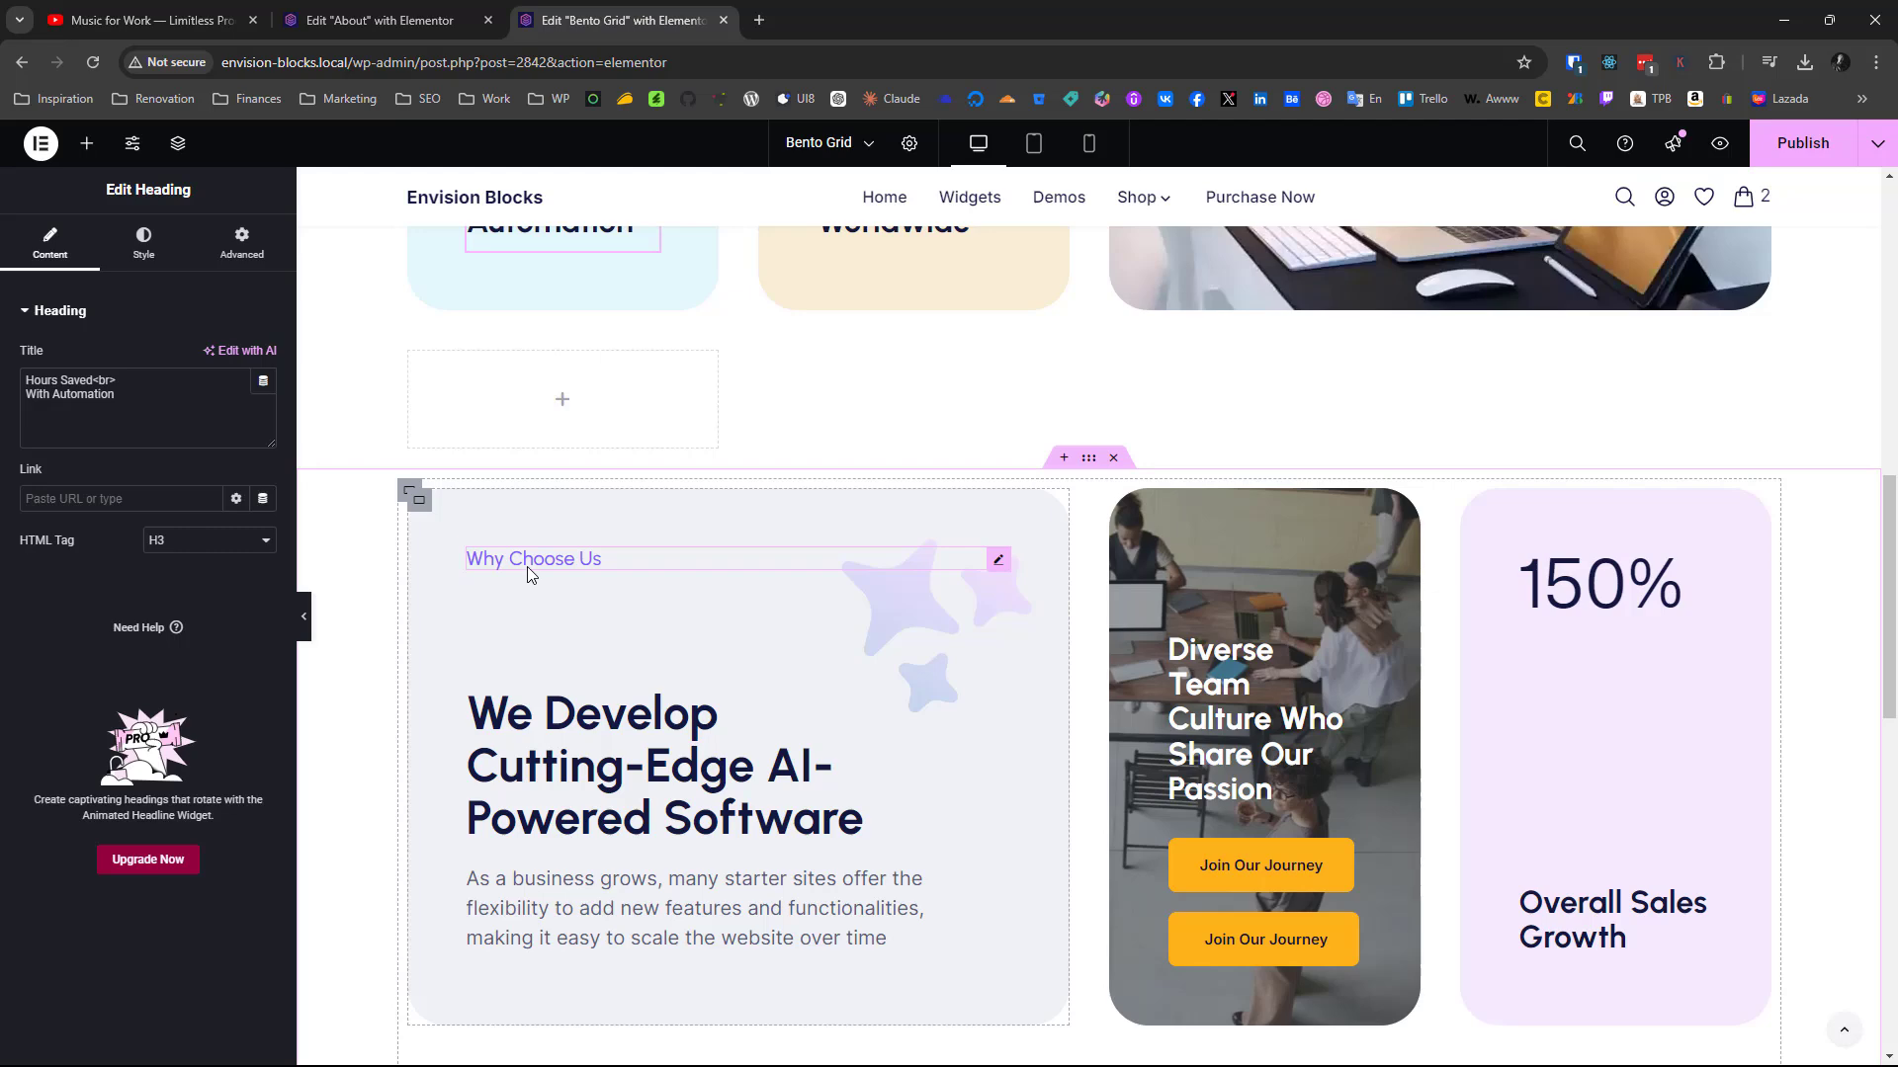
right_click(872, 598)
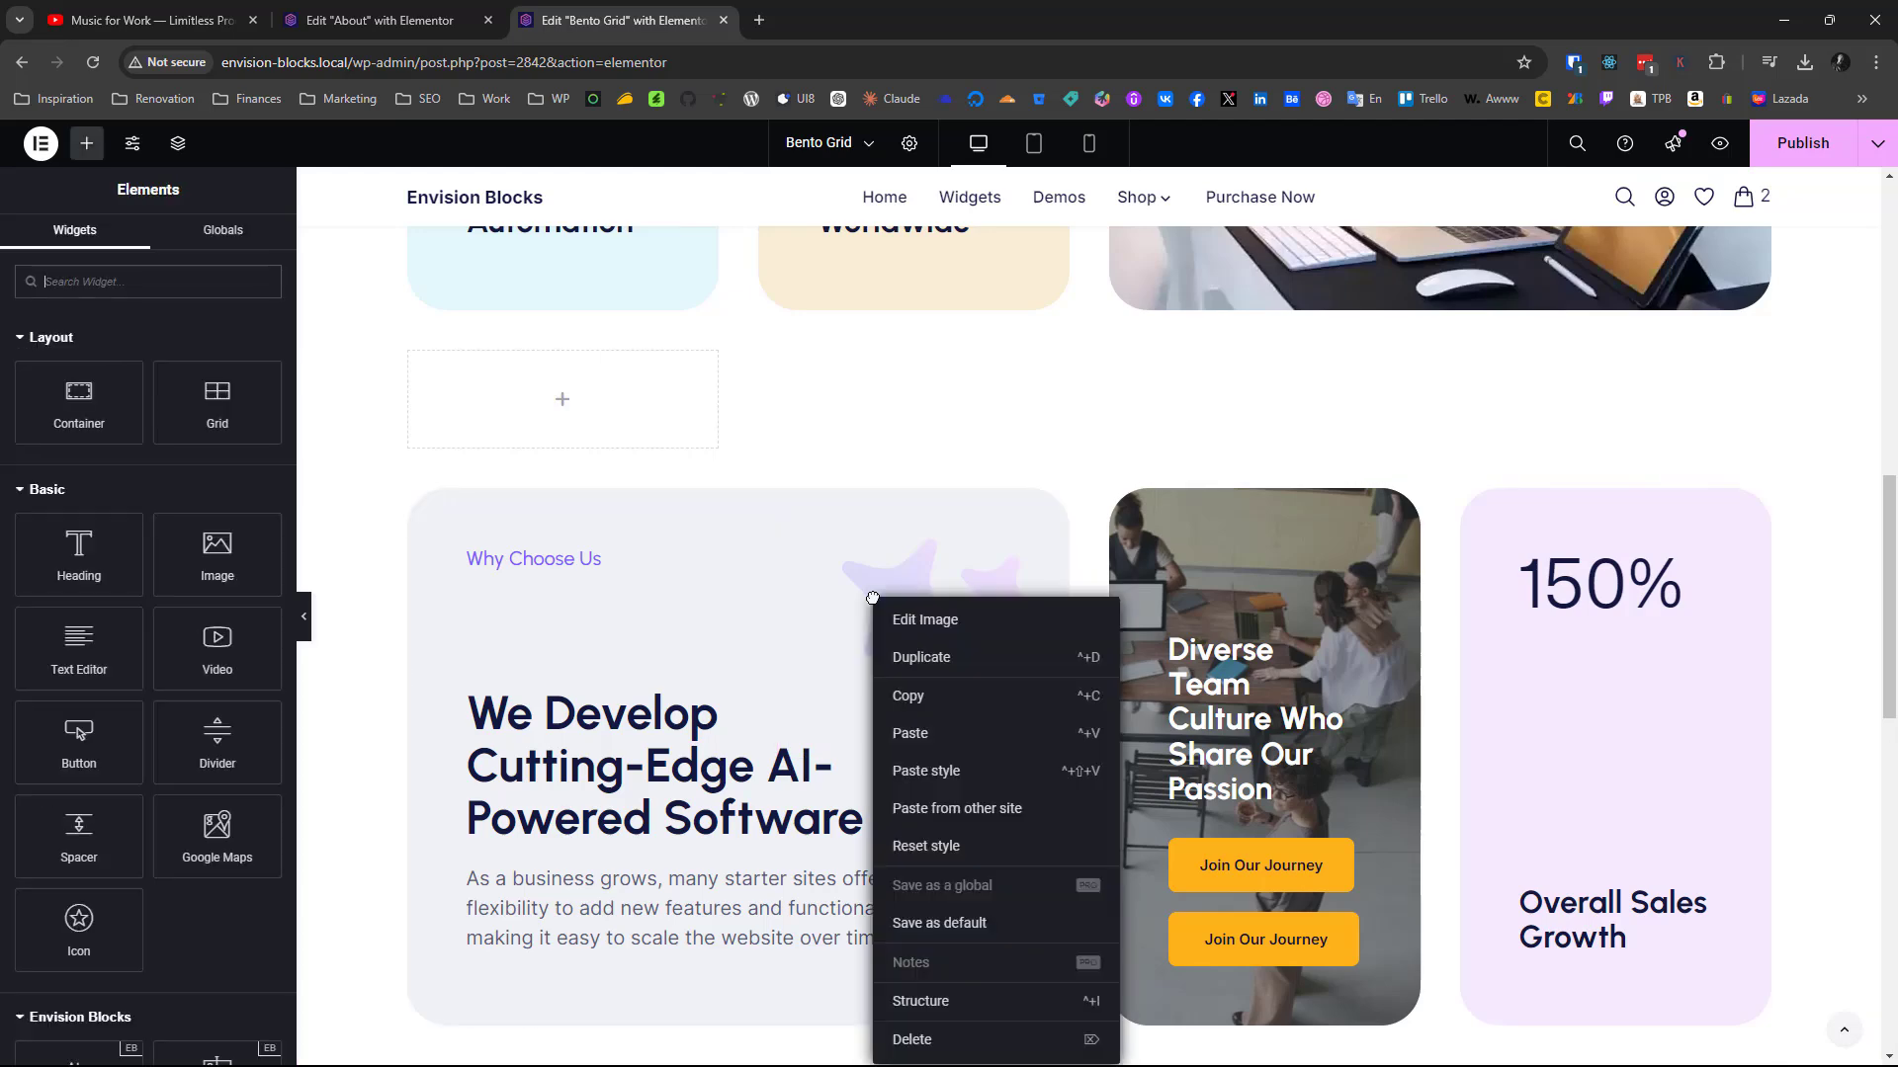
left_click(897, 695)
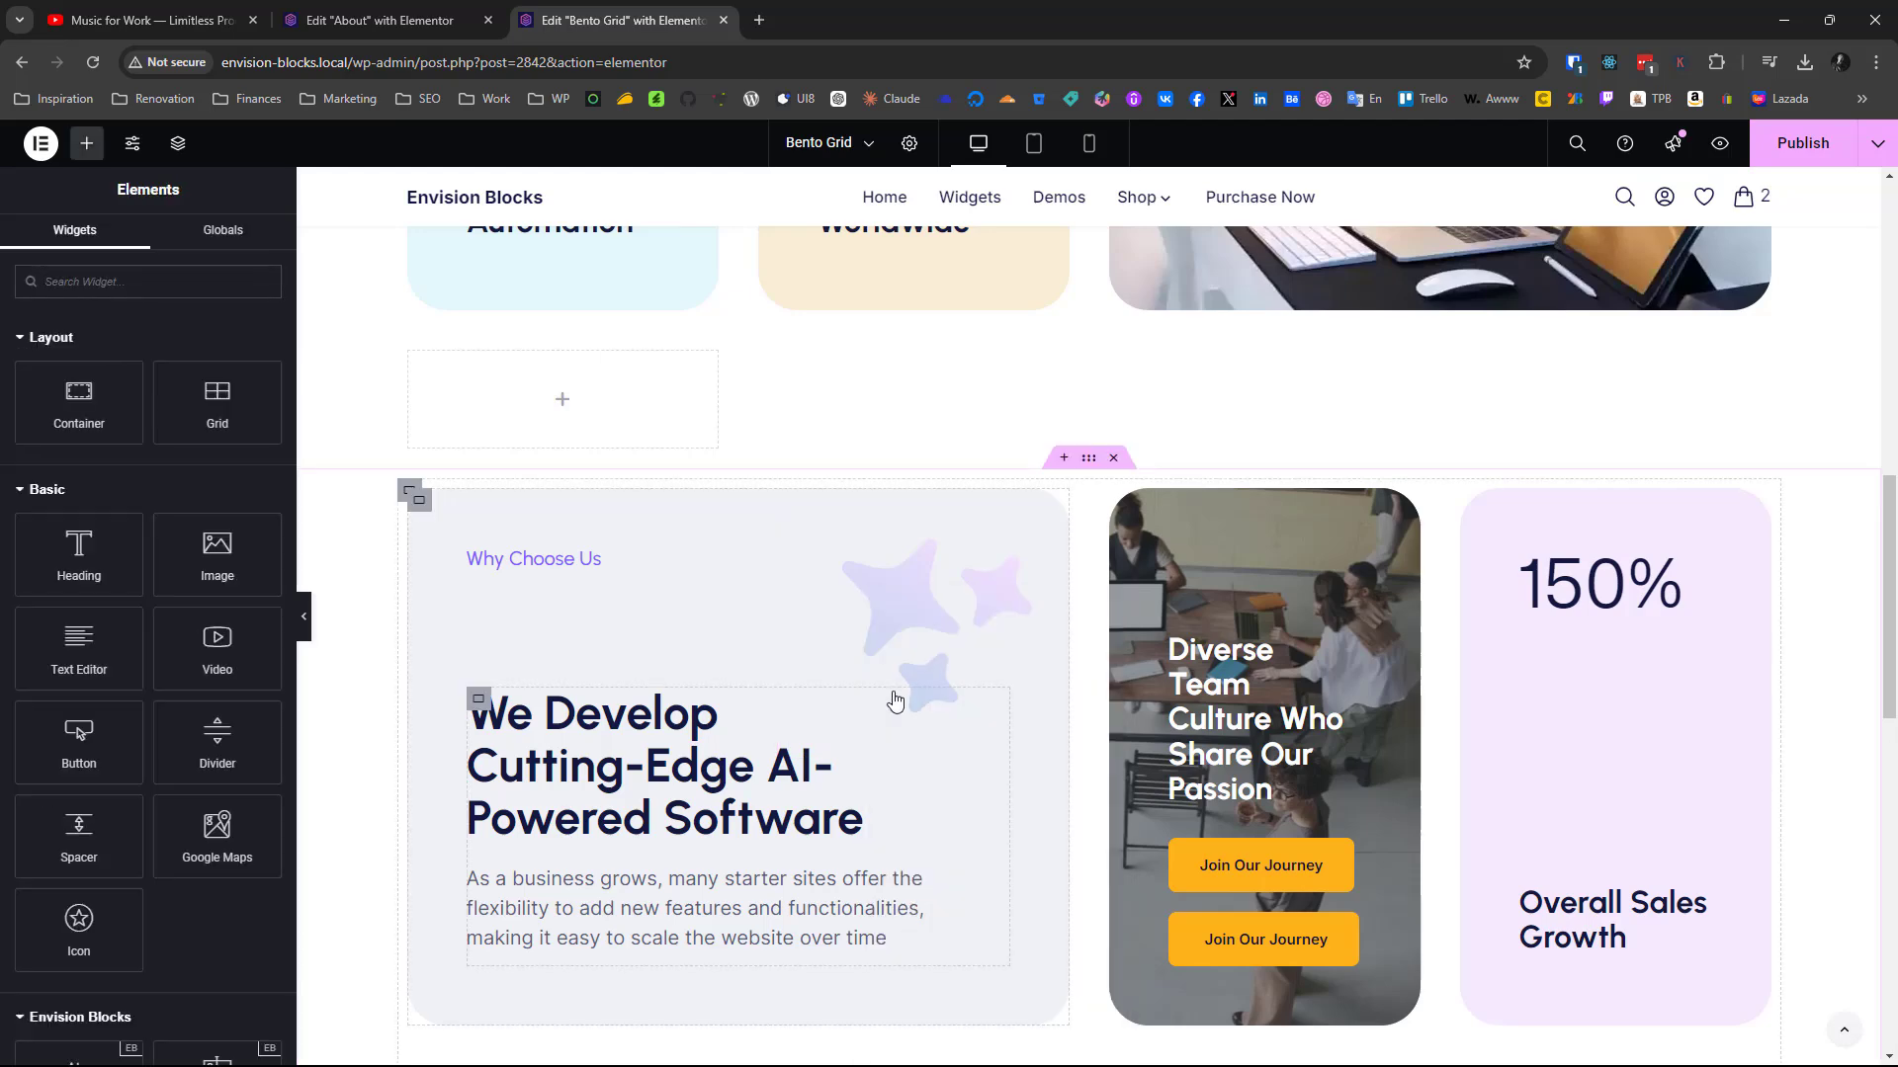
scroll(889, 699, "up", 5)
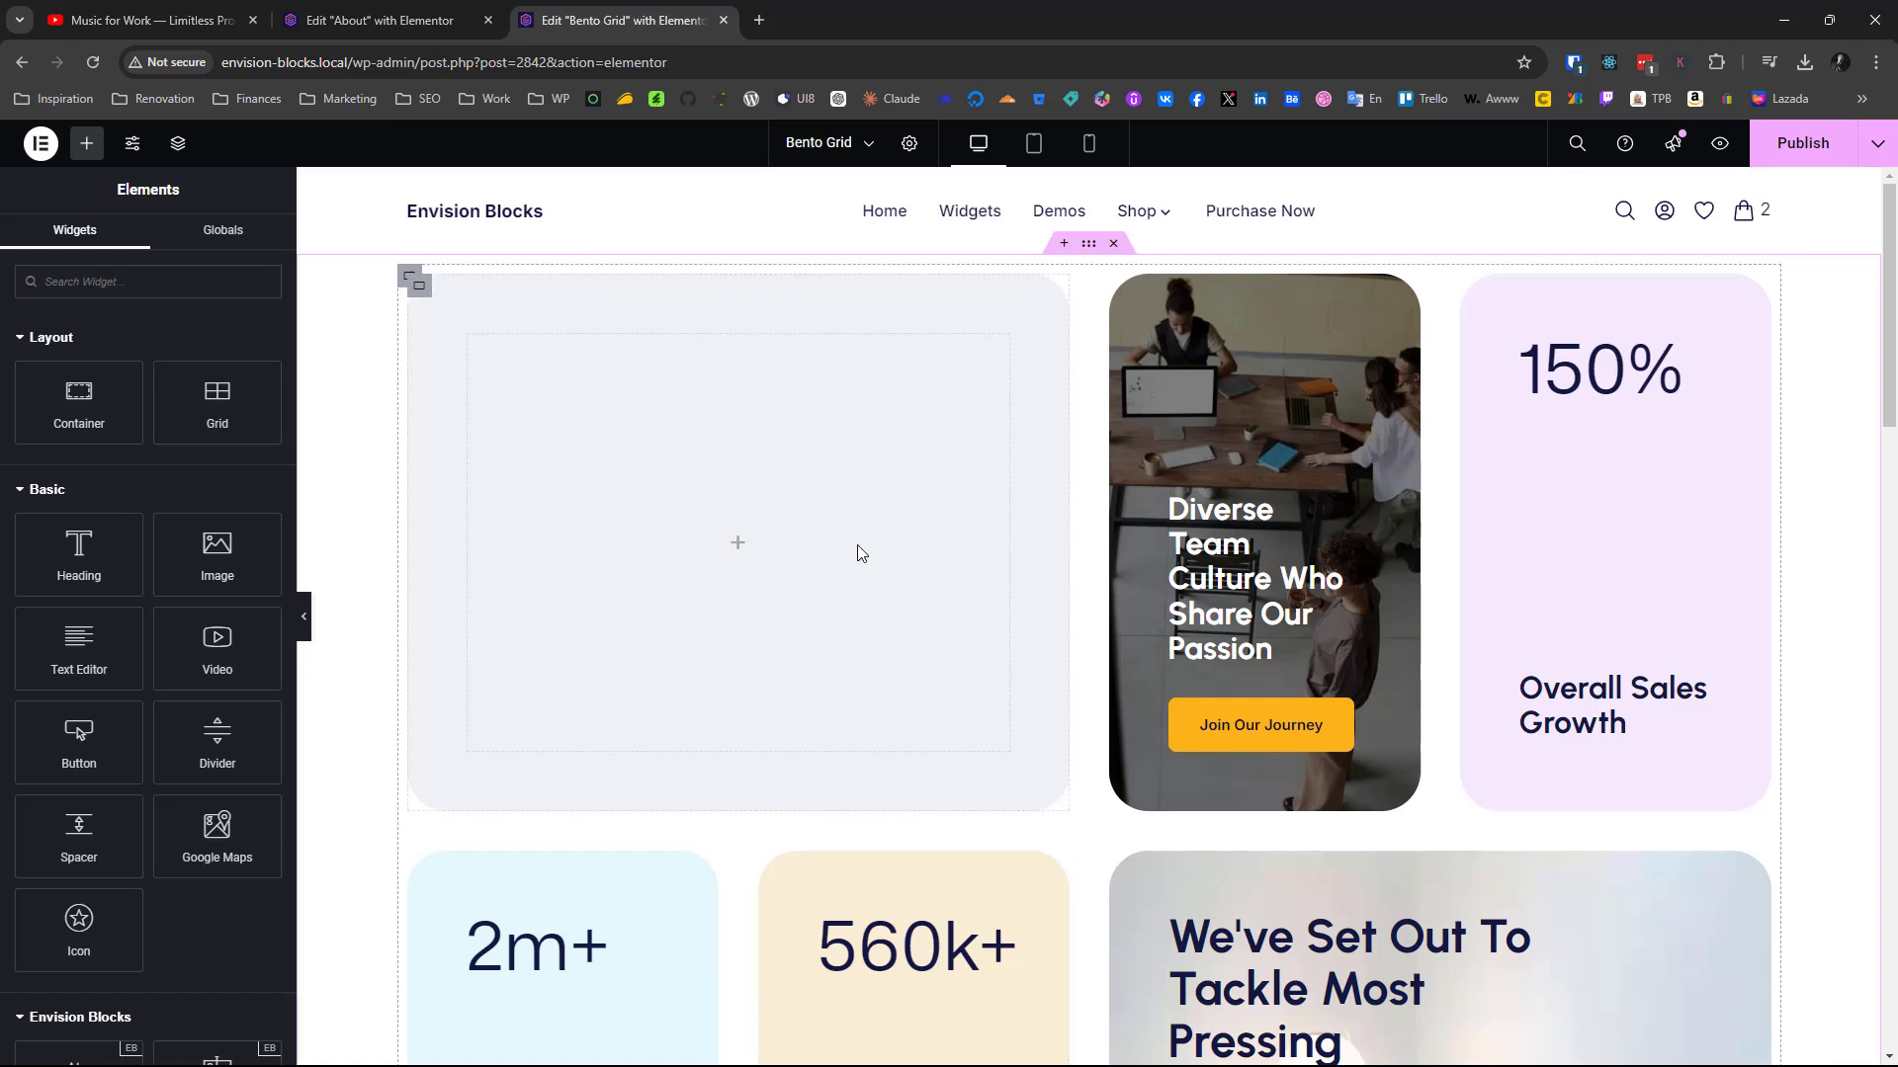
right_click(857, 545)
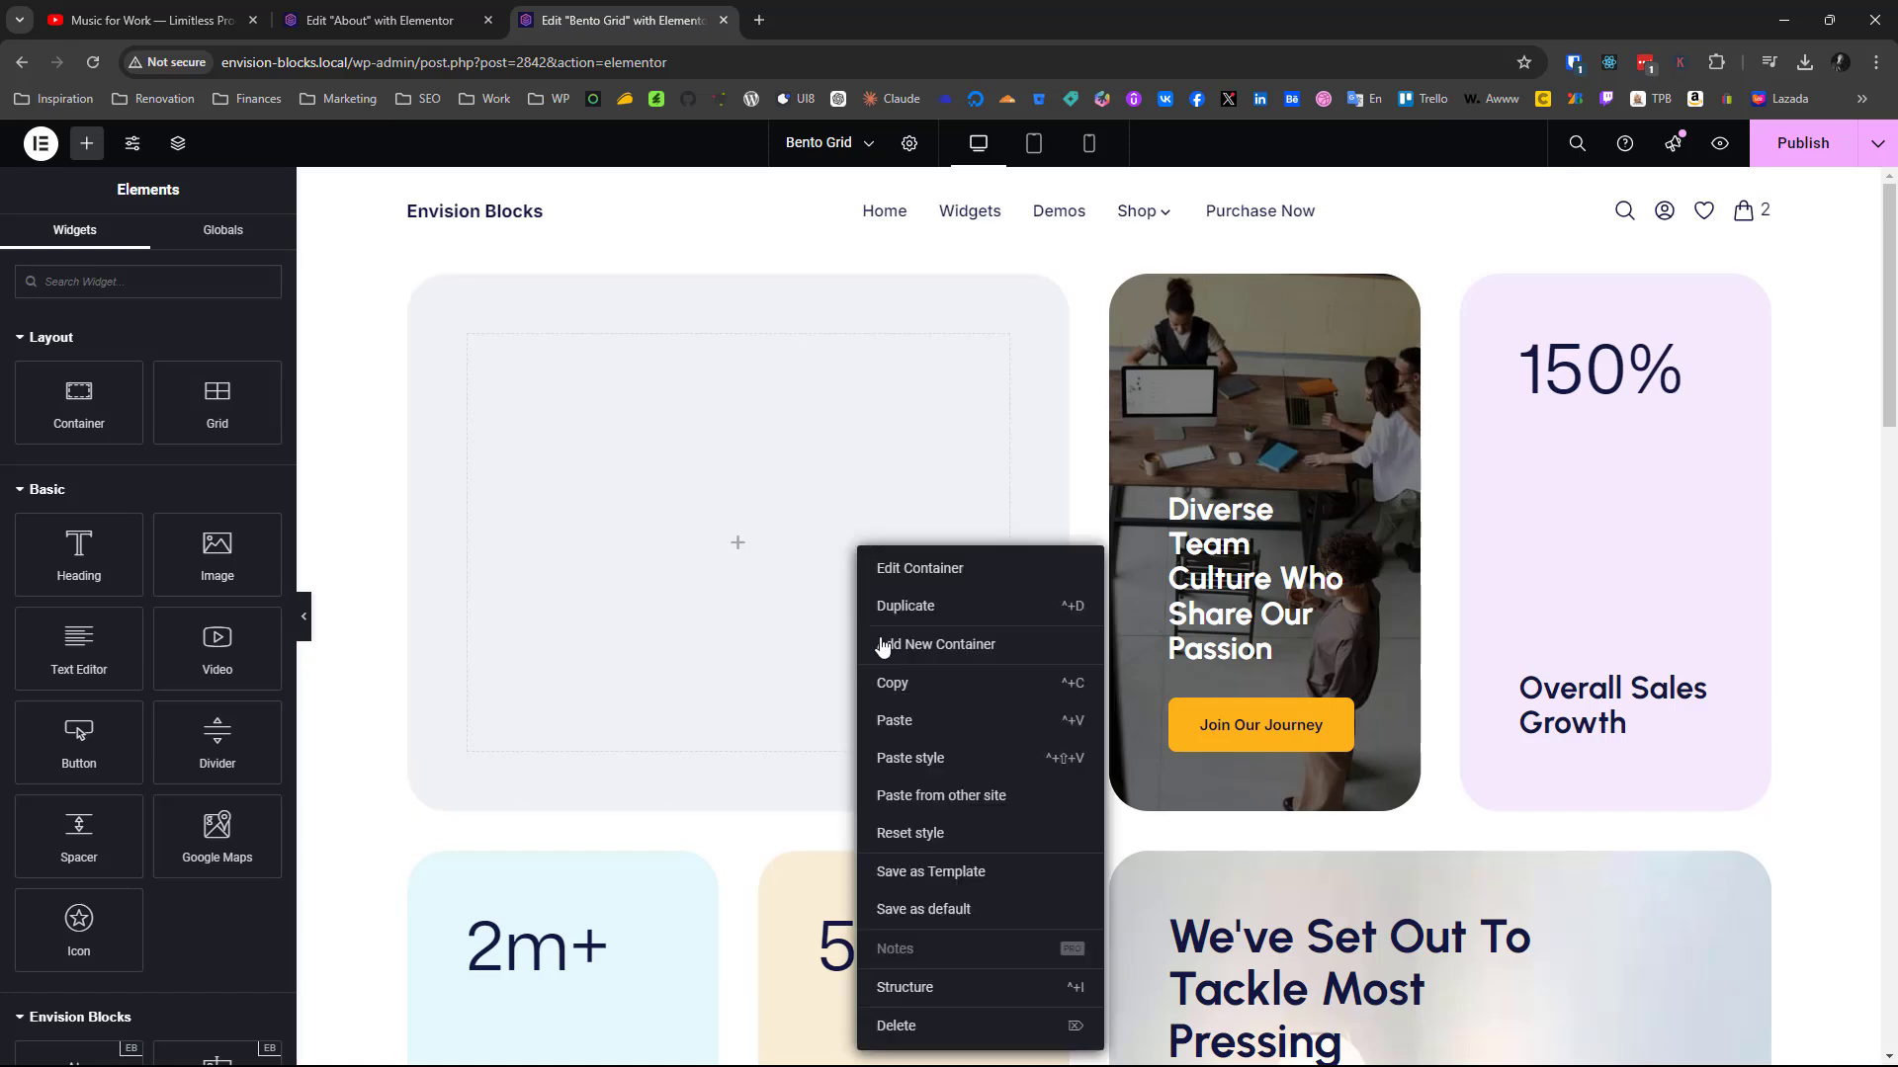
left_click(894, 721)
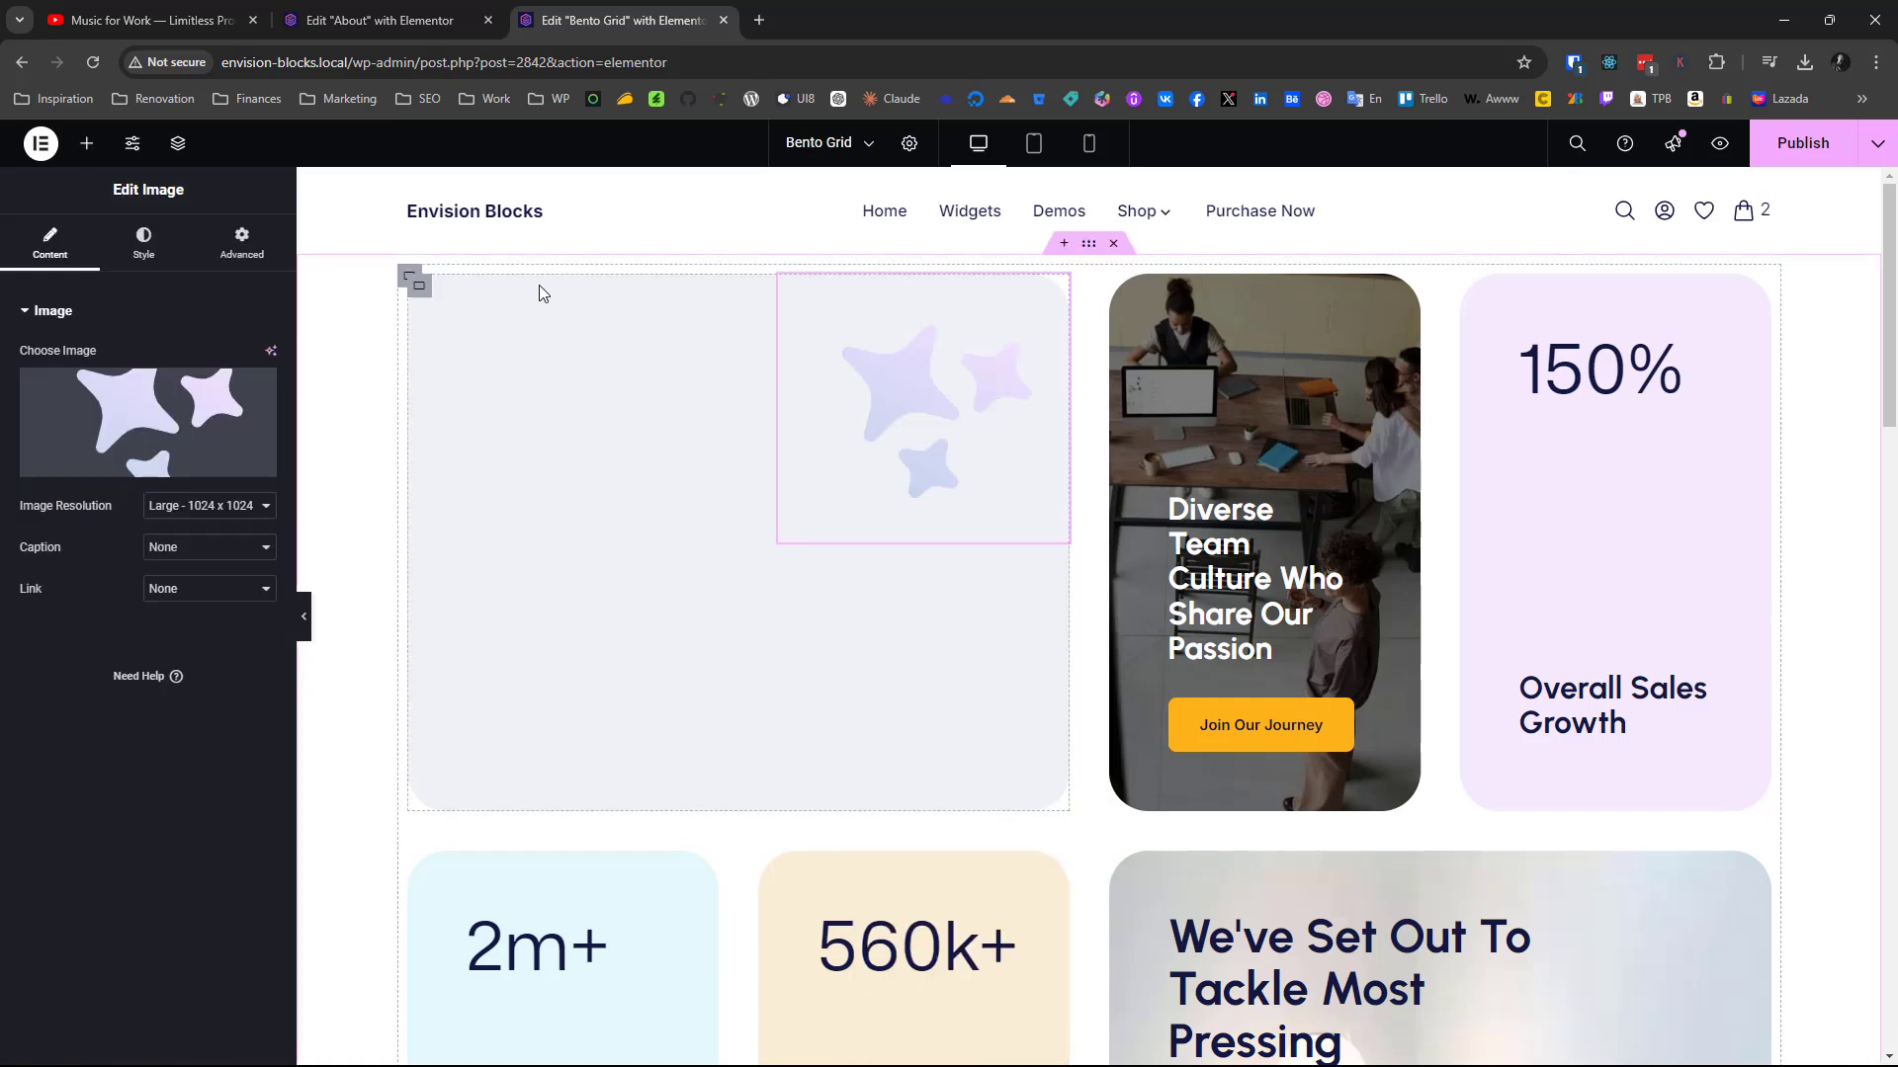
Examine the advanced layout settings of the copied stars image, including its absolute position, orientation and offsets
left_click(227, 257)
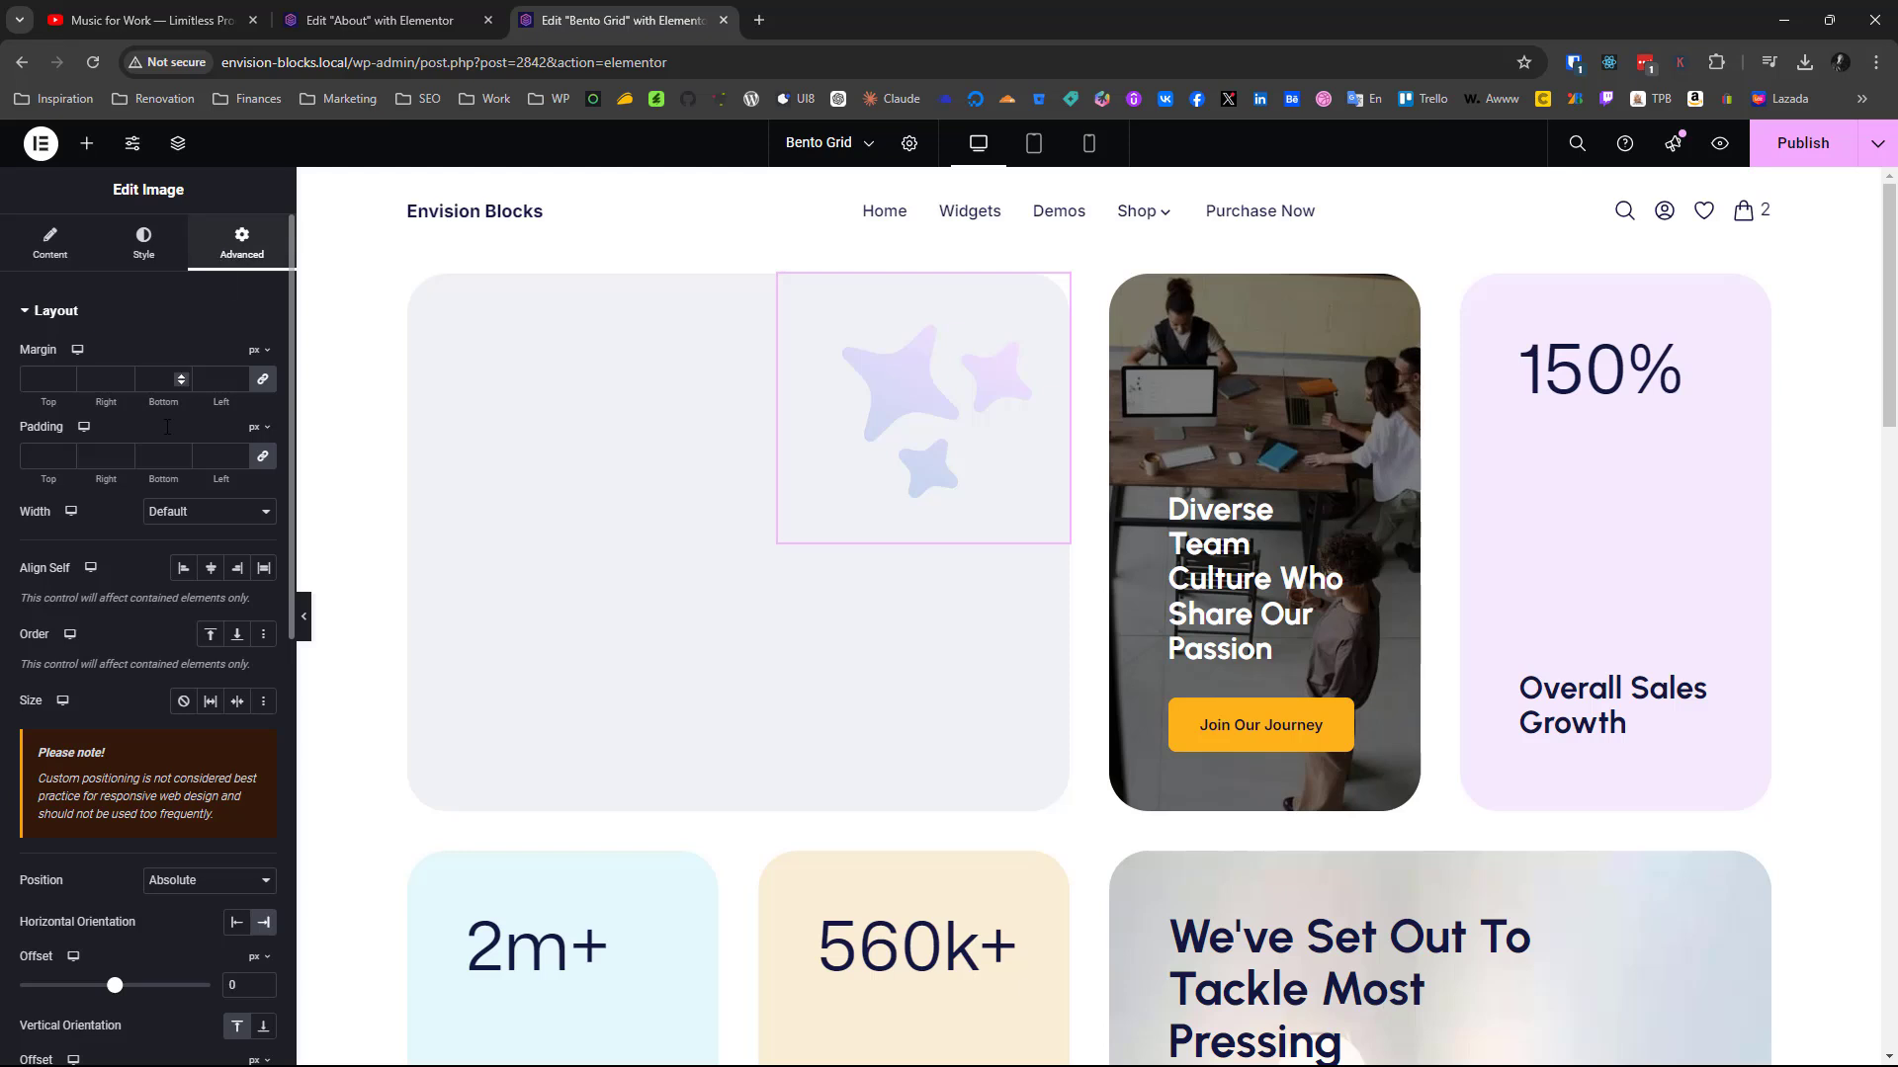
scroll(126, 558, "down", 2)
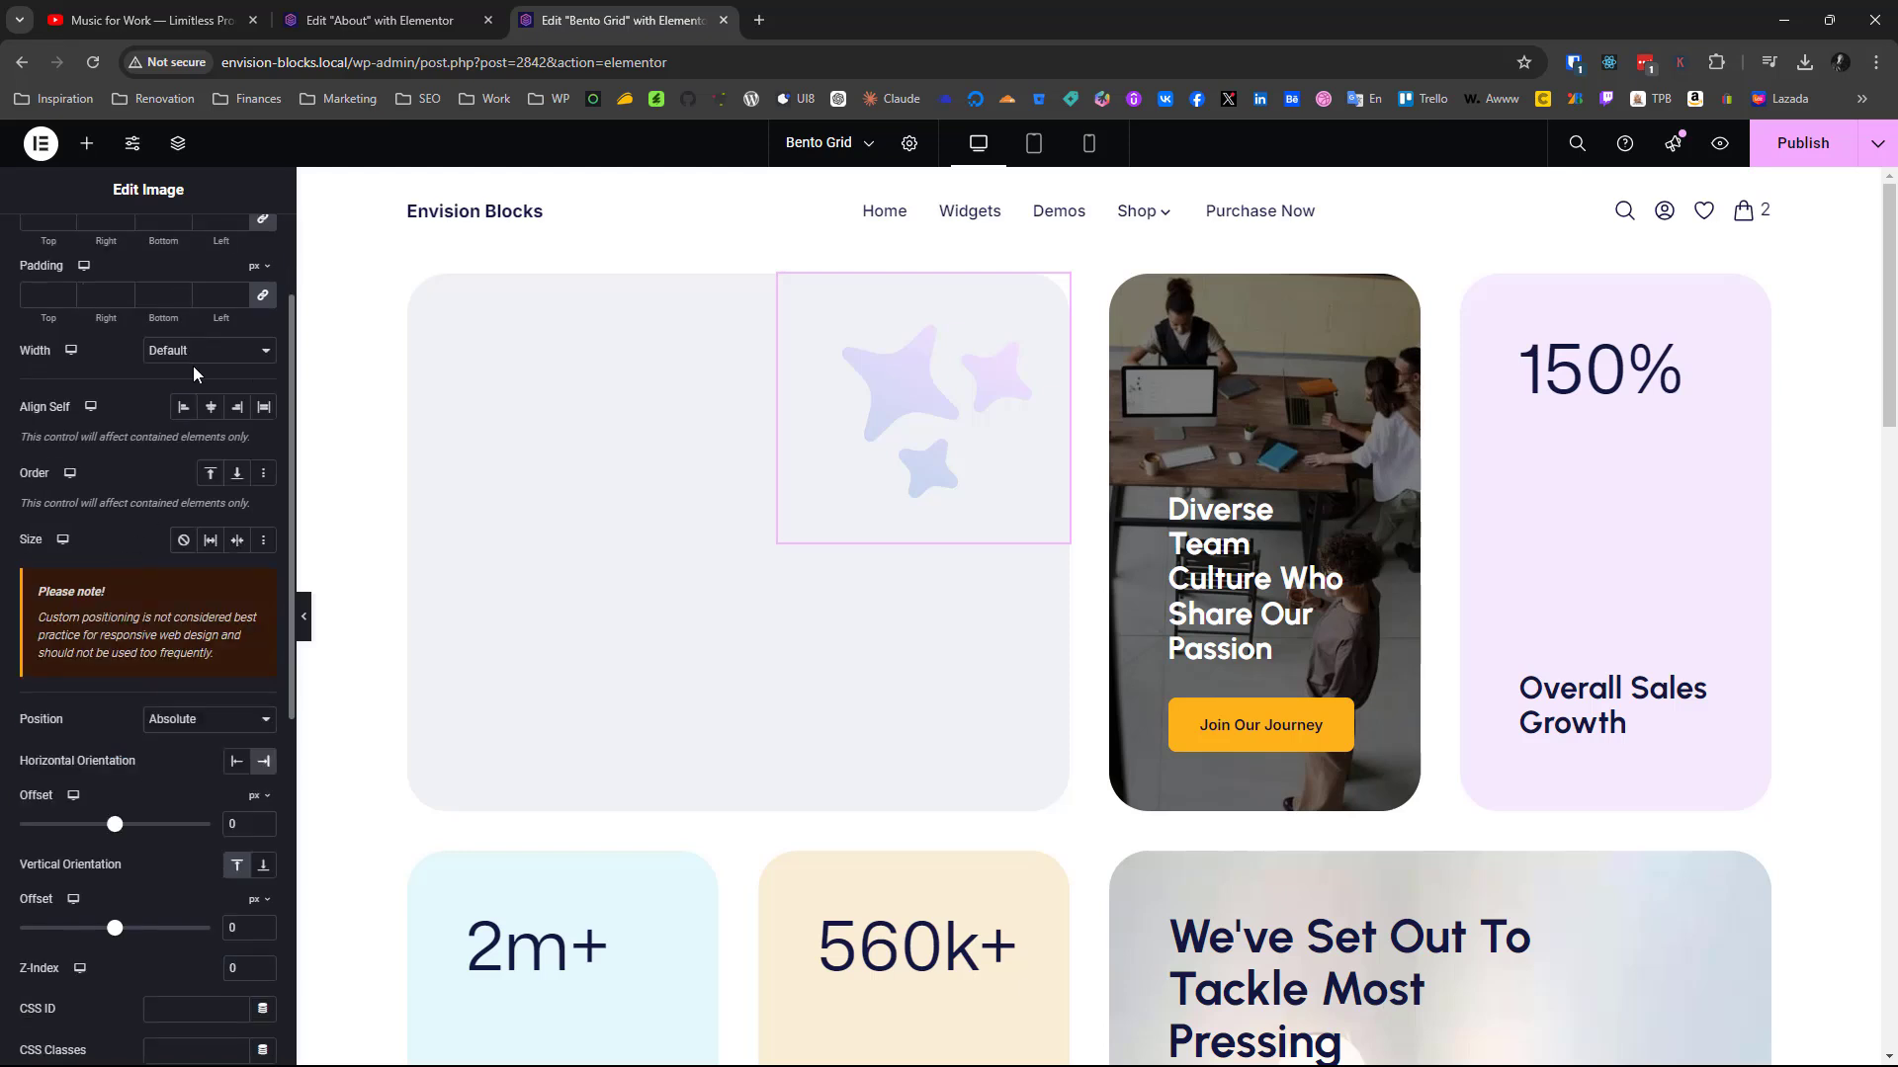
scroll(126, 537, "down", 3)
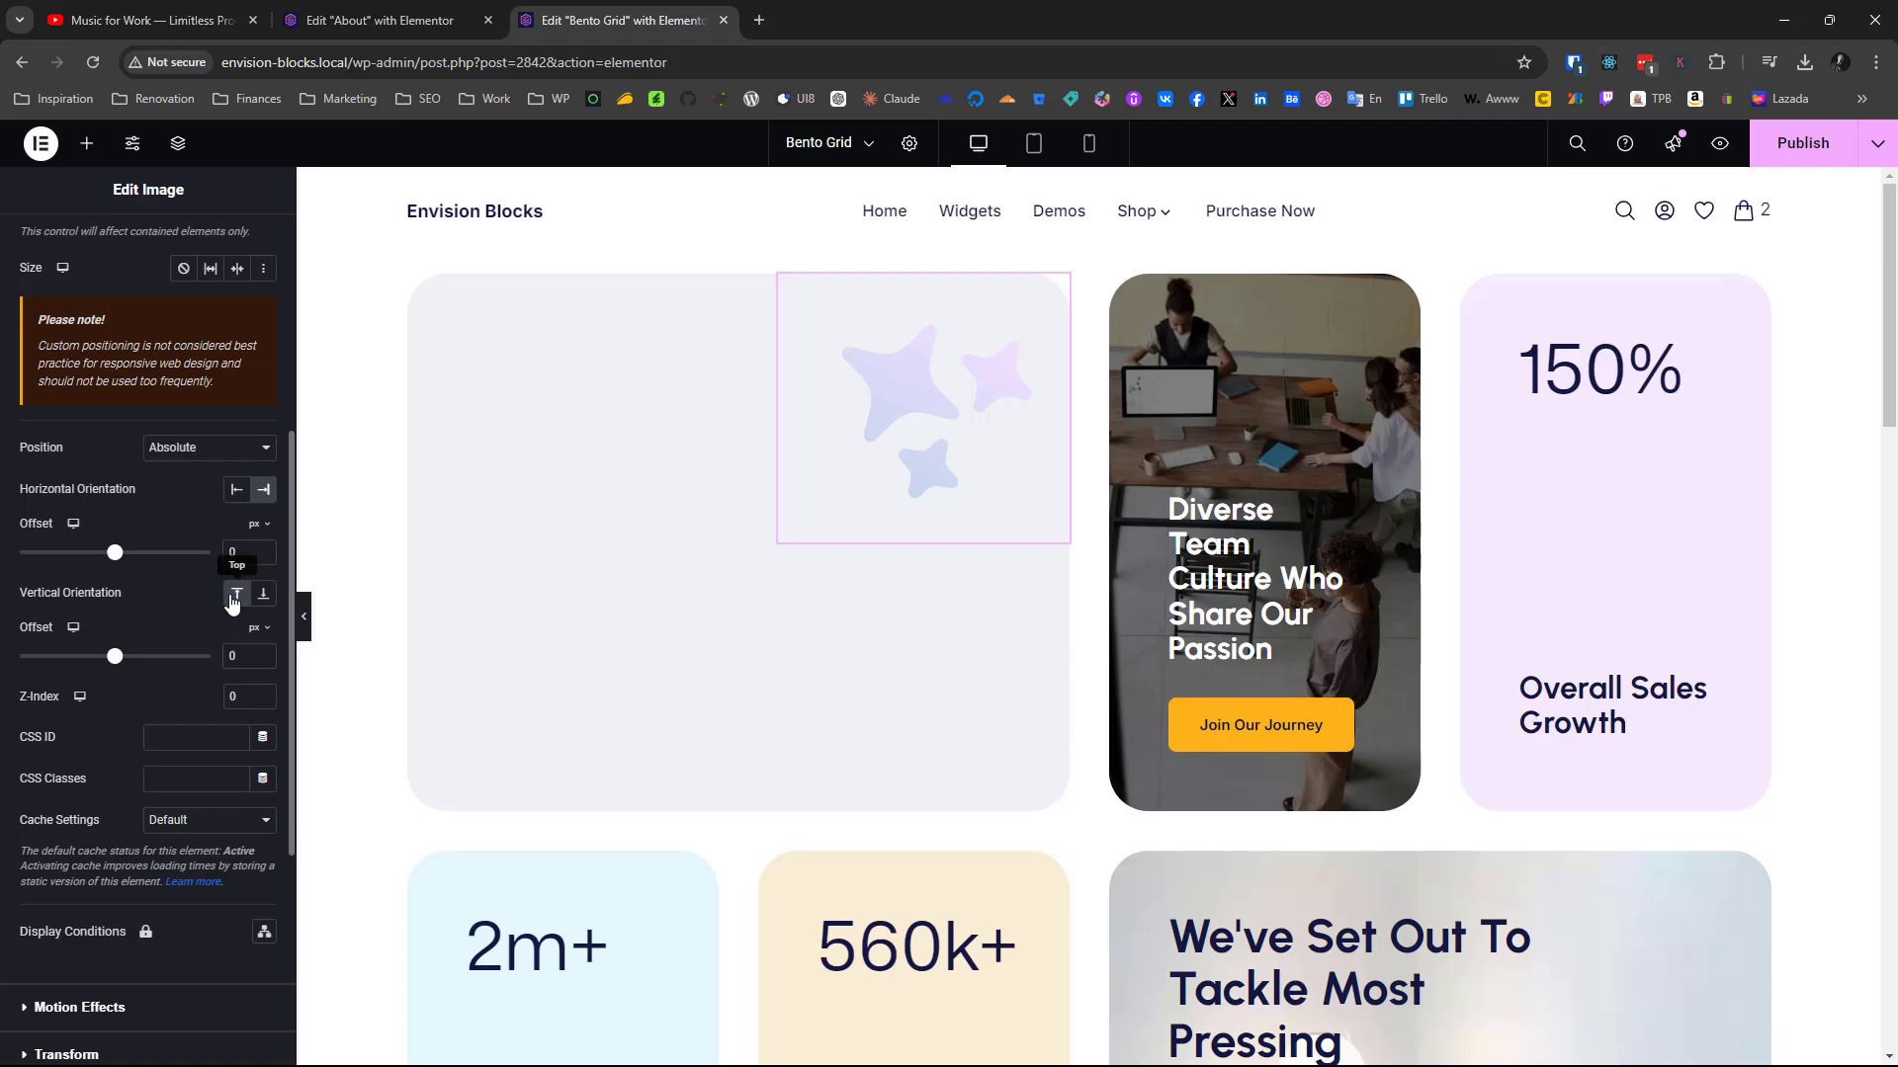
scroll(164, 679, "down", 4)
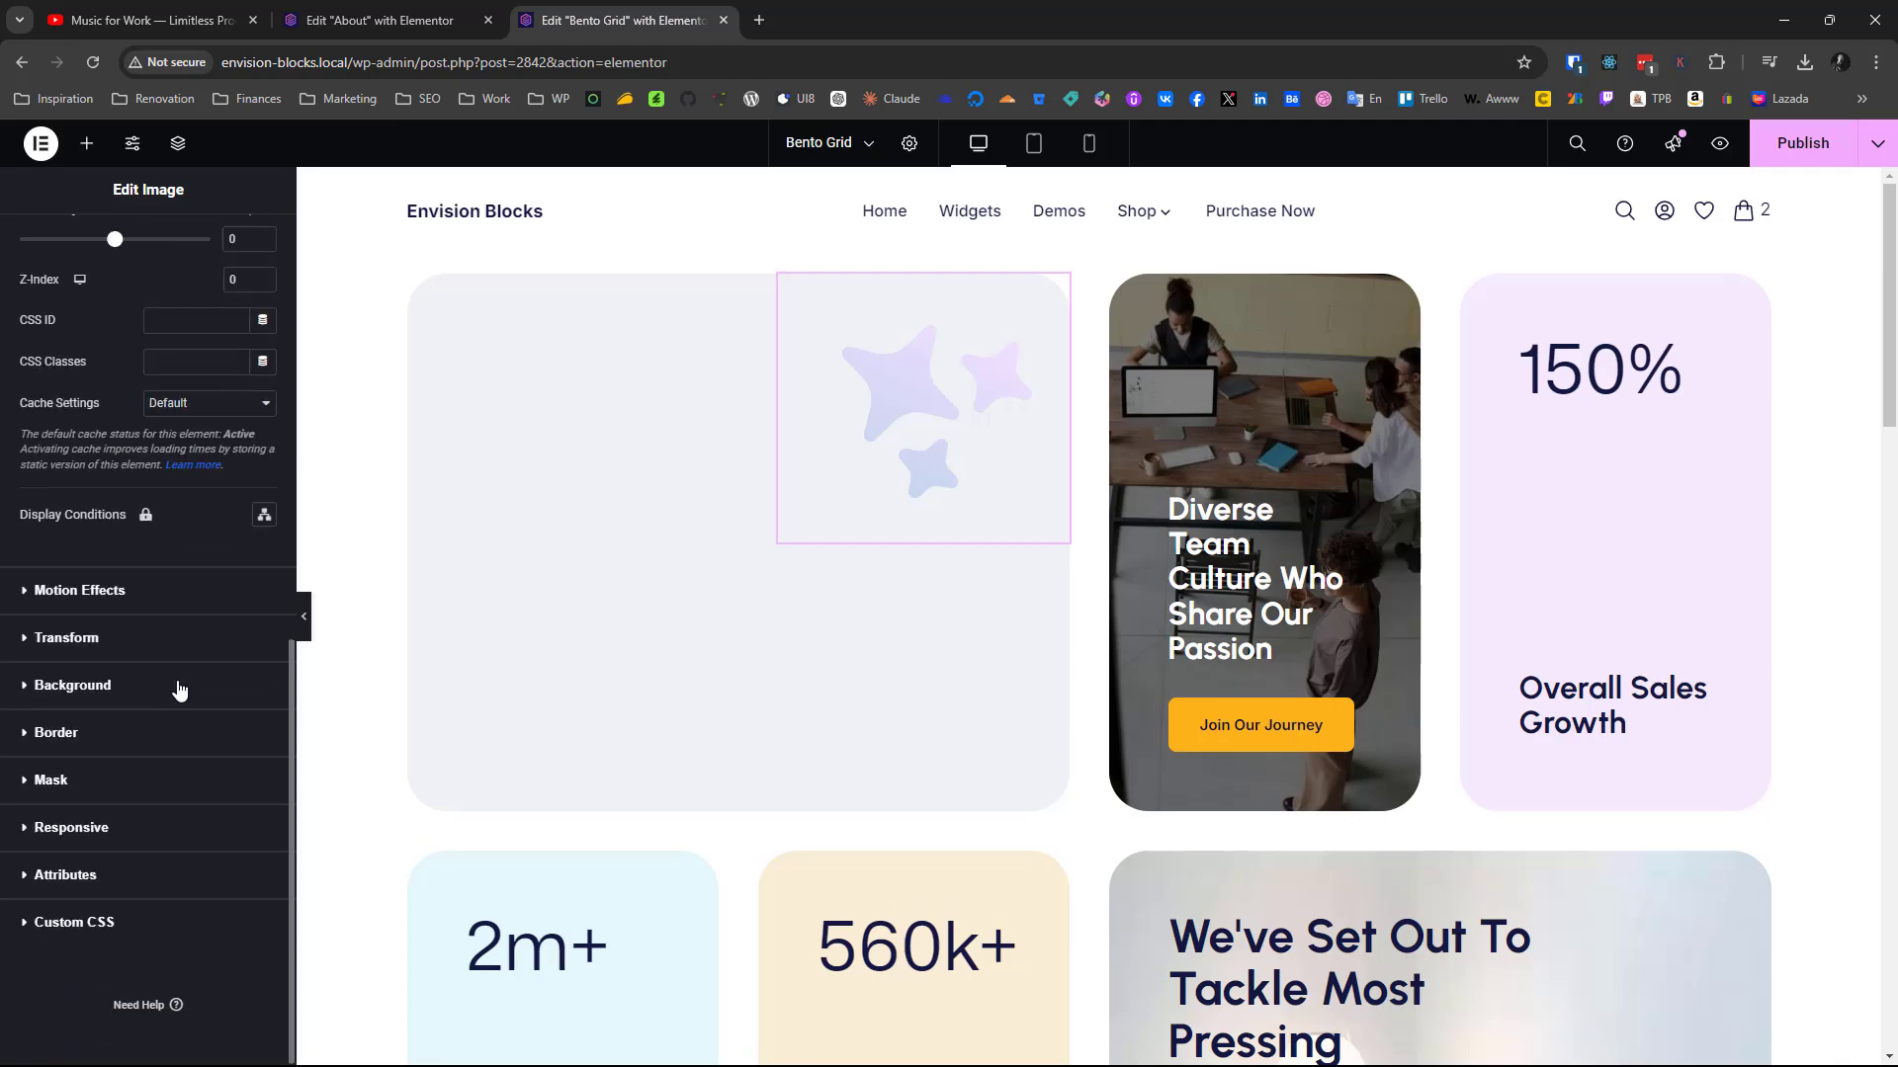
scroll(486, 793, "down", 5)
scroll(541, 665, "down", 4)
scroll(551, 665, "up", 8)
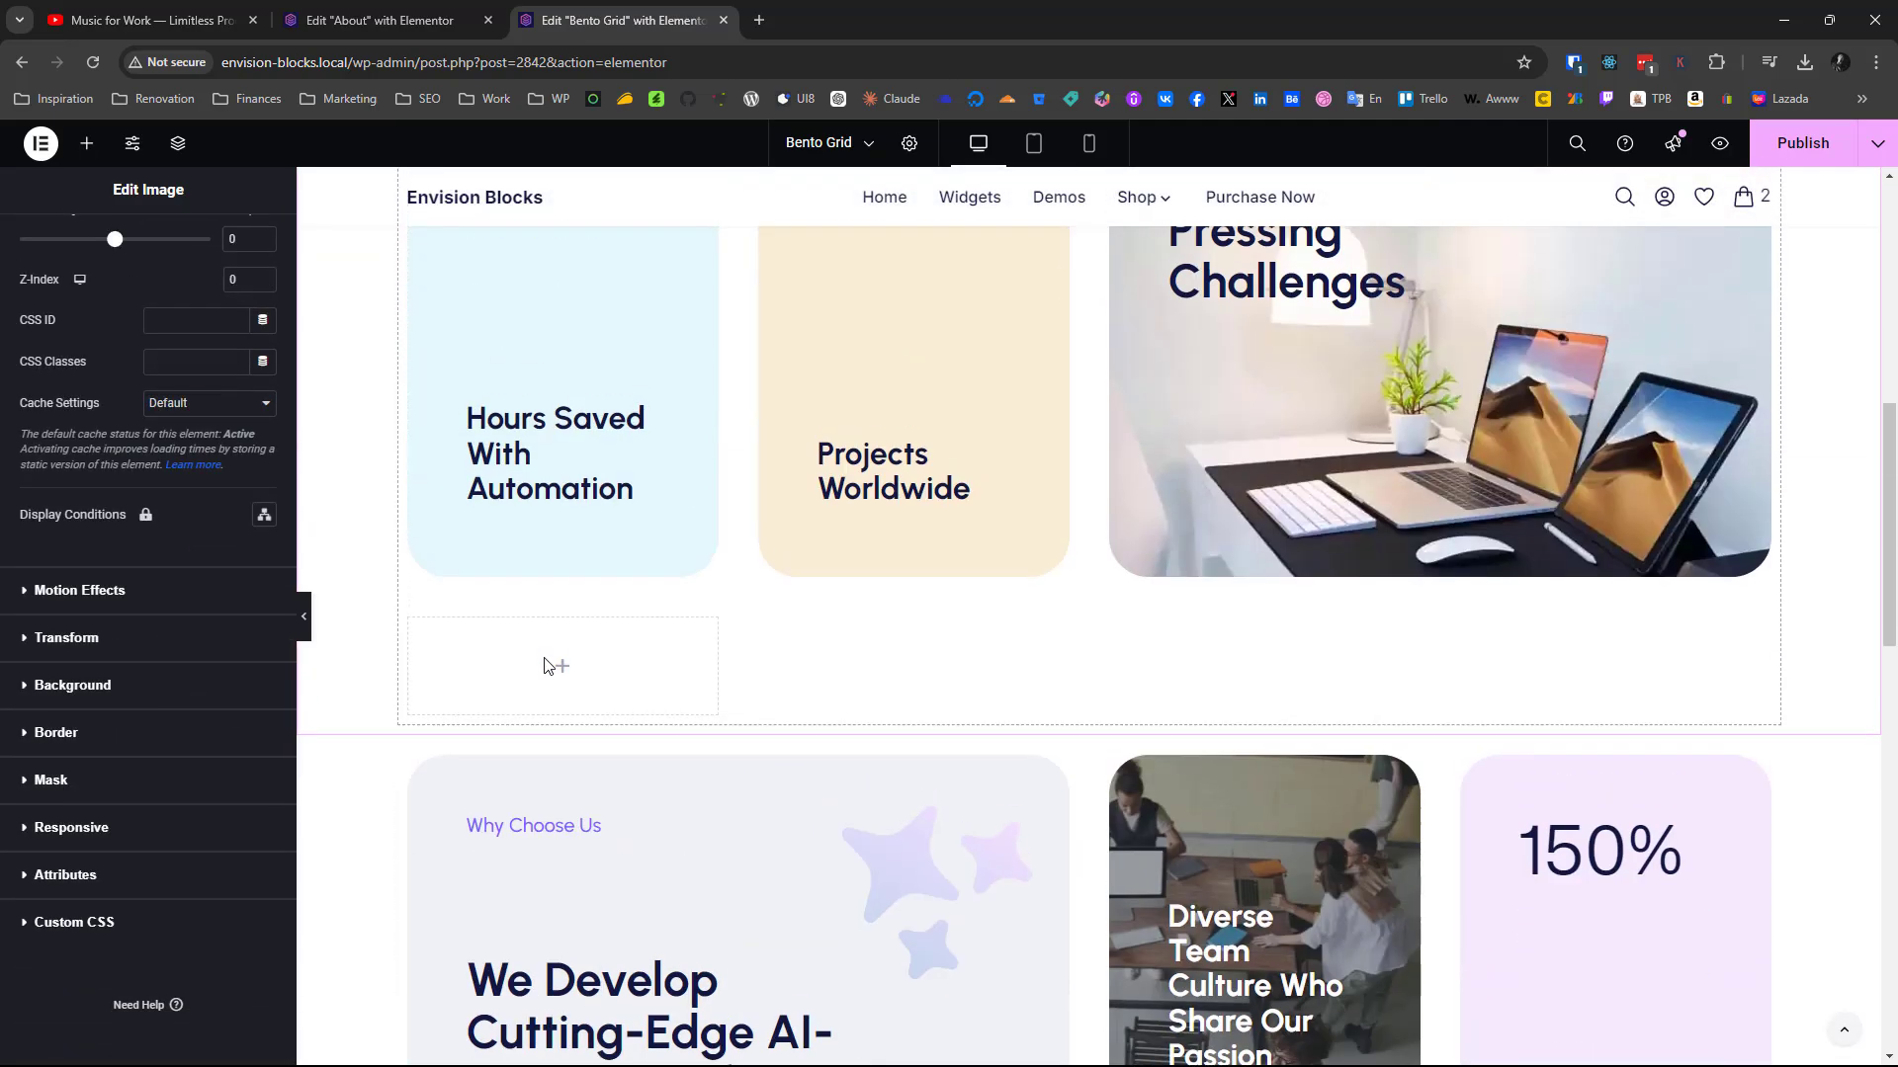
scroll(164, 469, "up", 4)
scroll(164, 469, "up", 5)
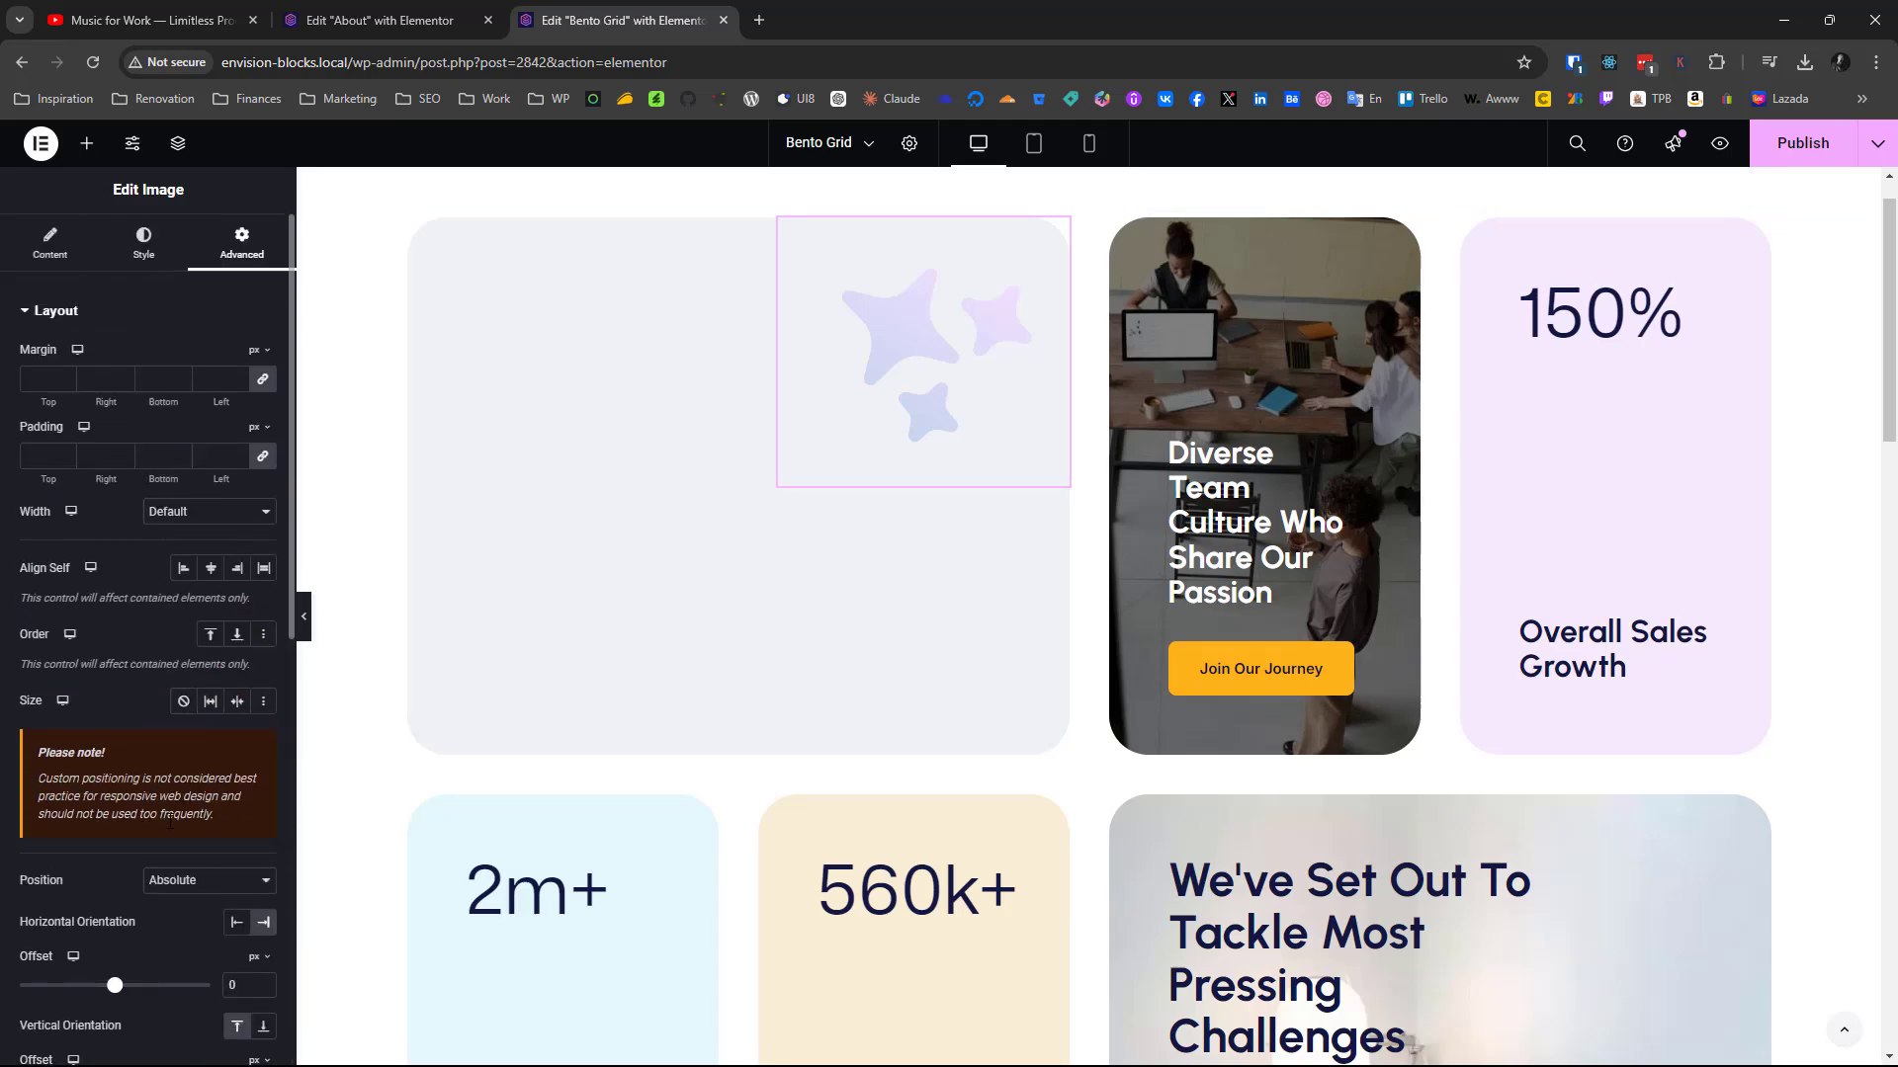
Compare the position settings of the finished "Why Choose Us" card's stars image with those of the copy in the new grid
scroll(170, 818, "down", 4)
scroll(741, 728, "down", 5)
scroll(746, 729, "up", 6)
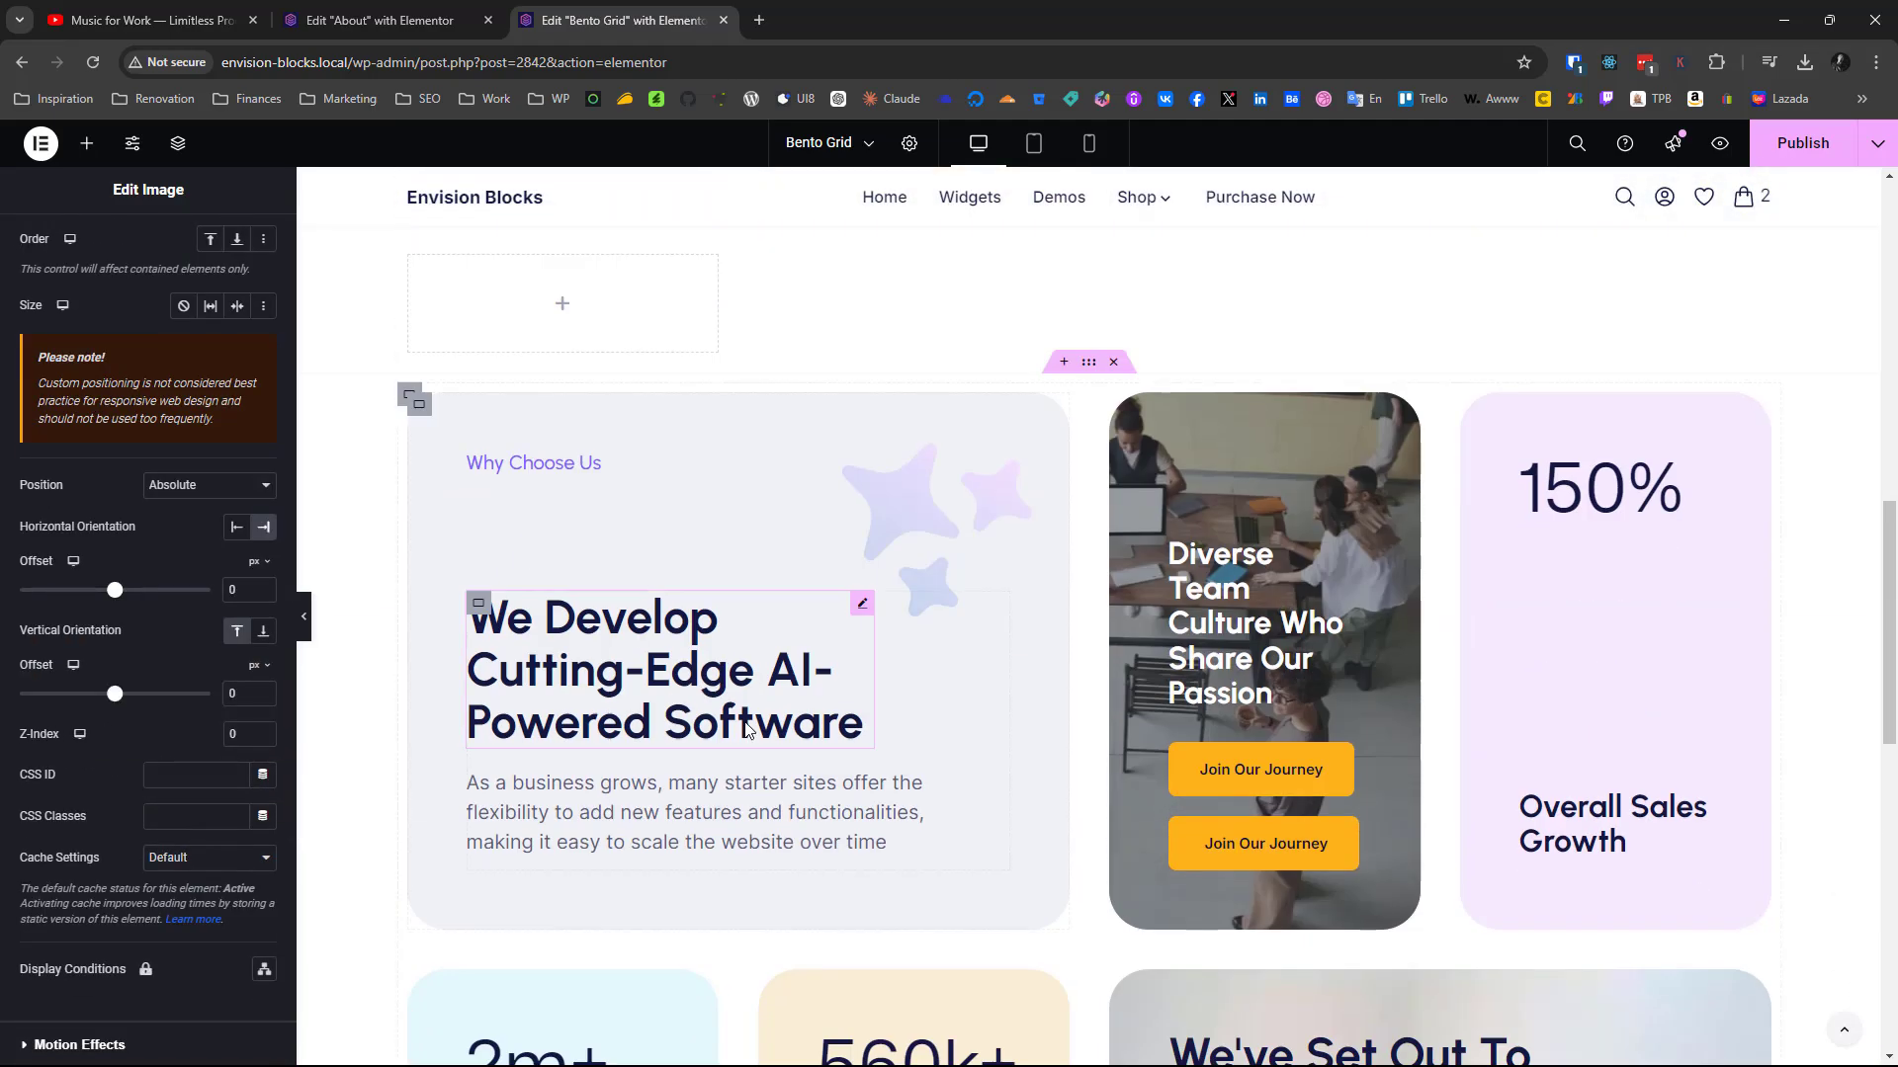
left_click(992, 465)
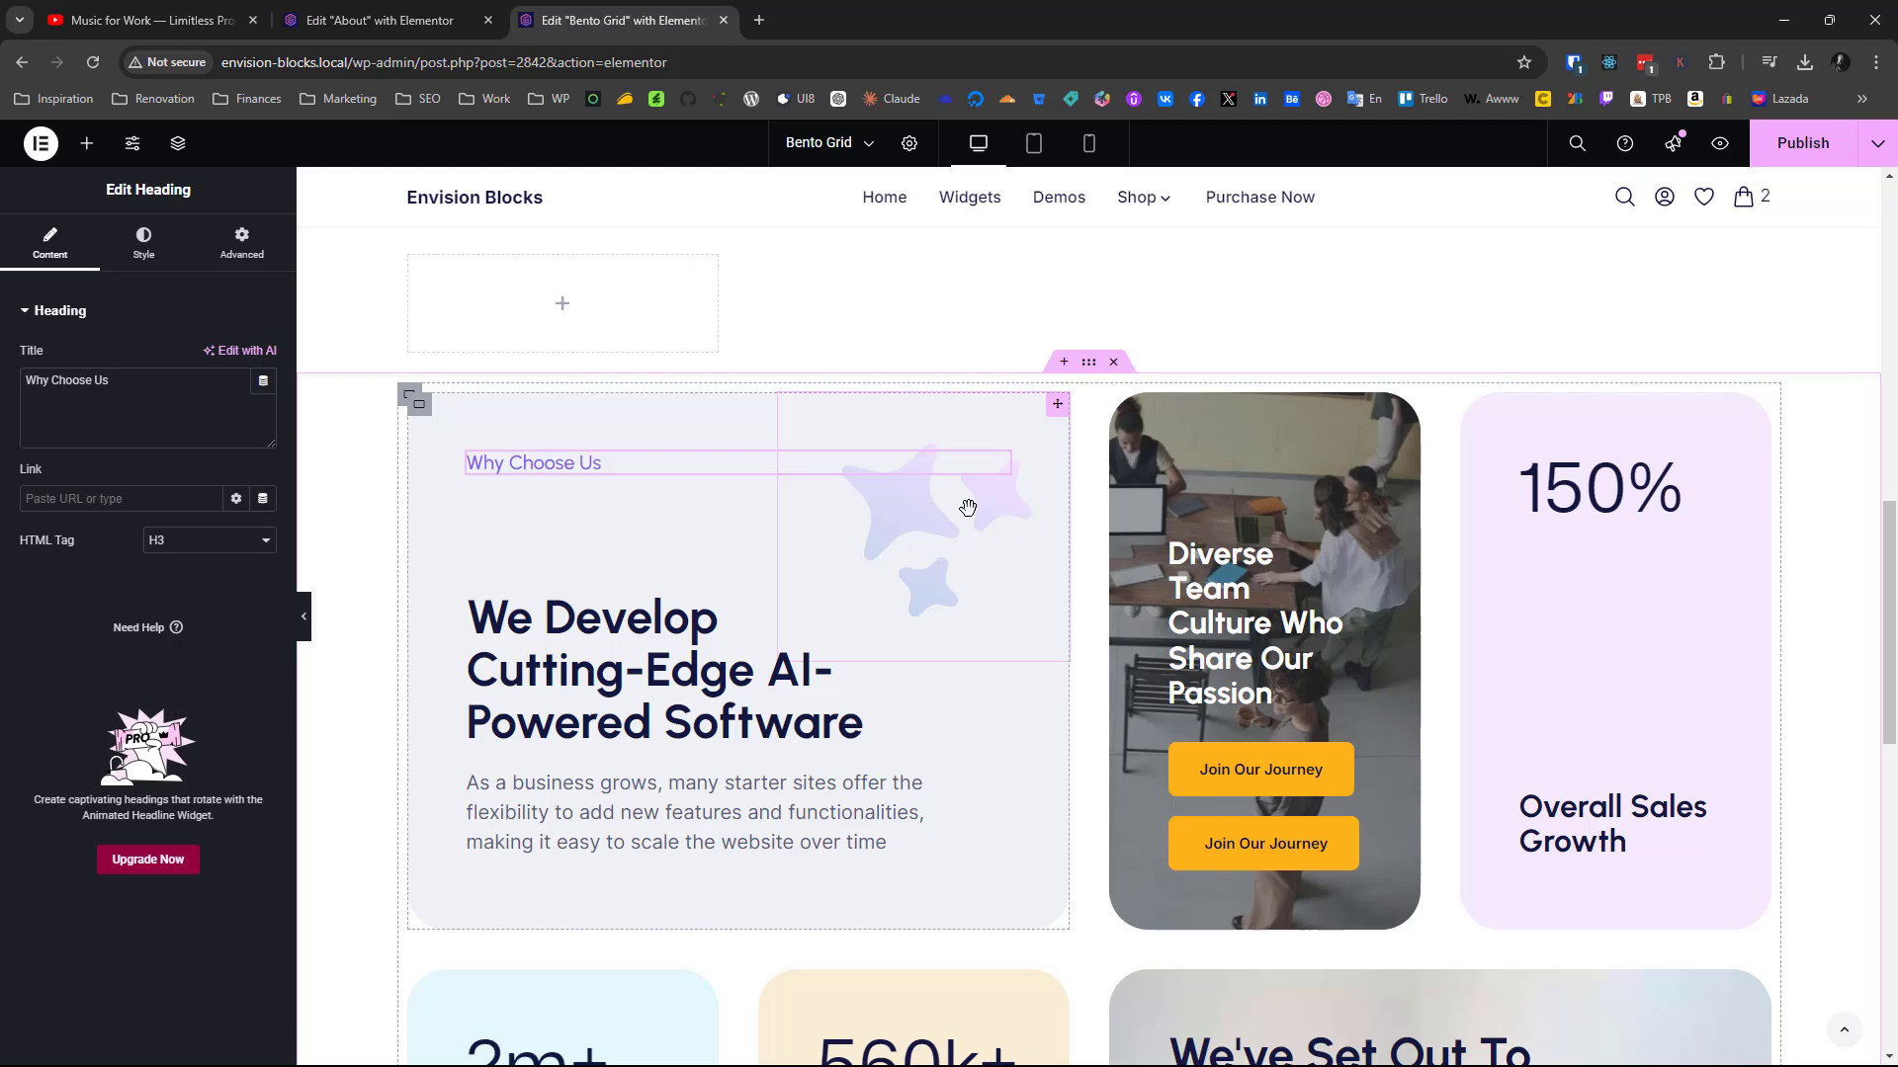
left_click(969, 510)
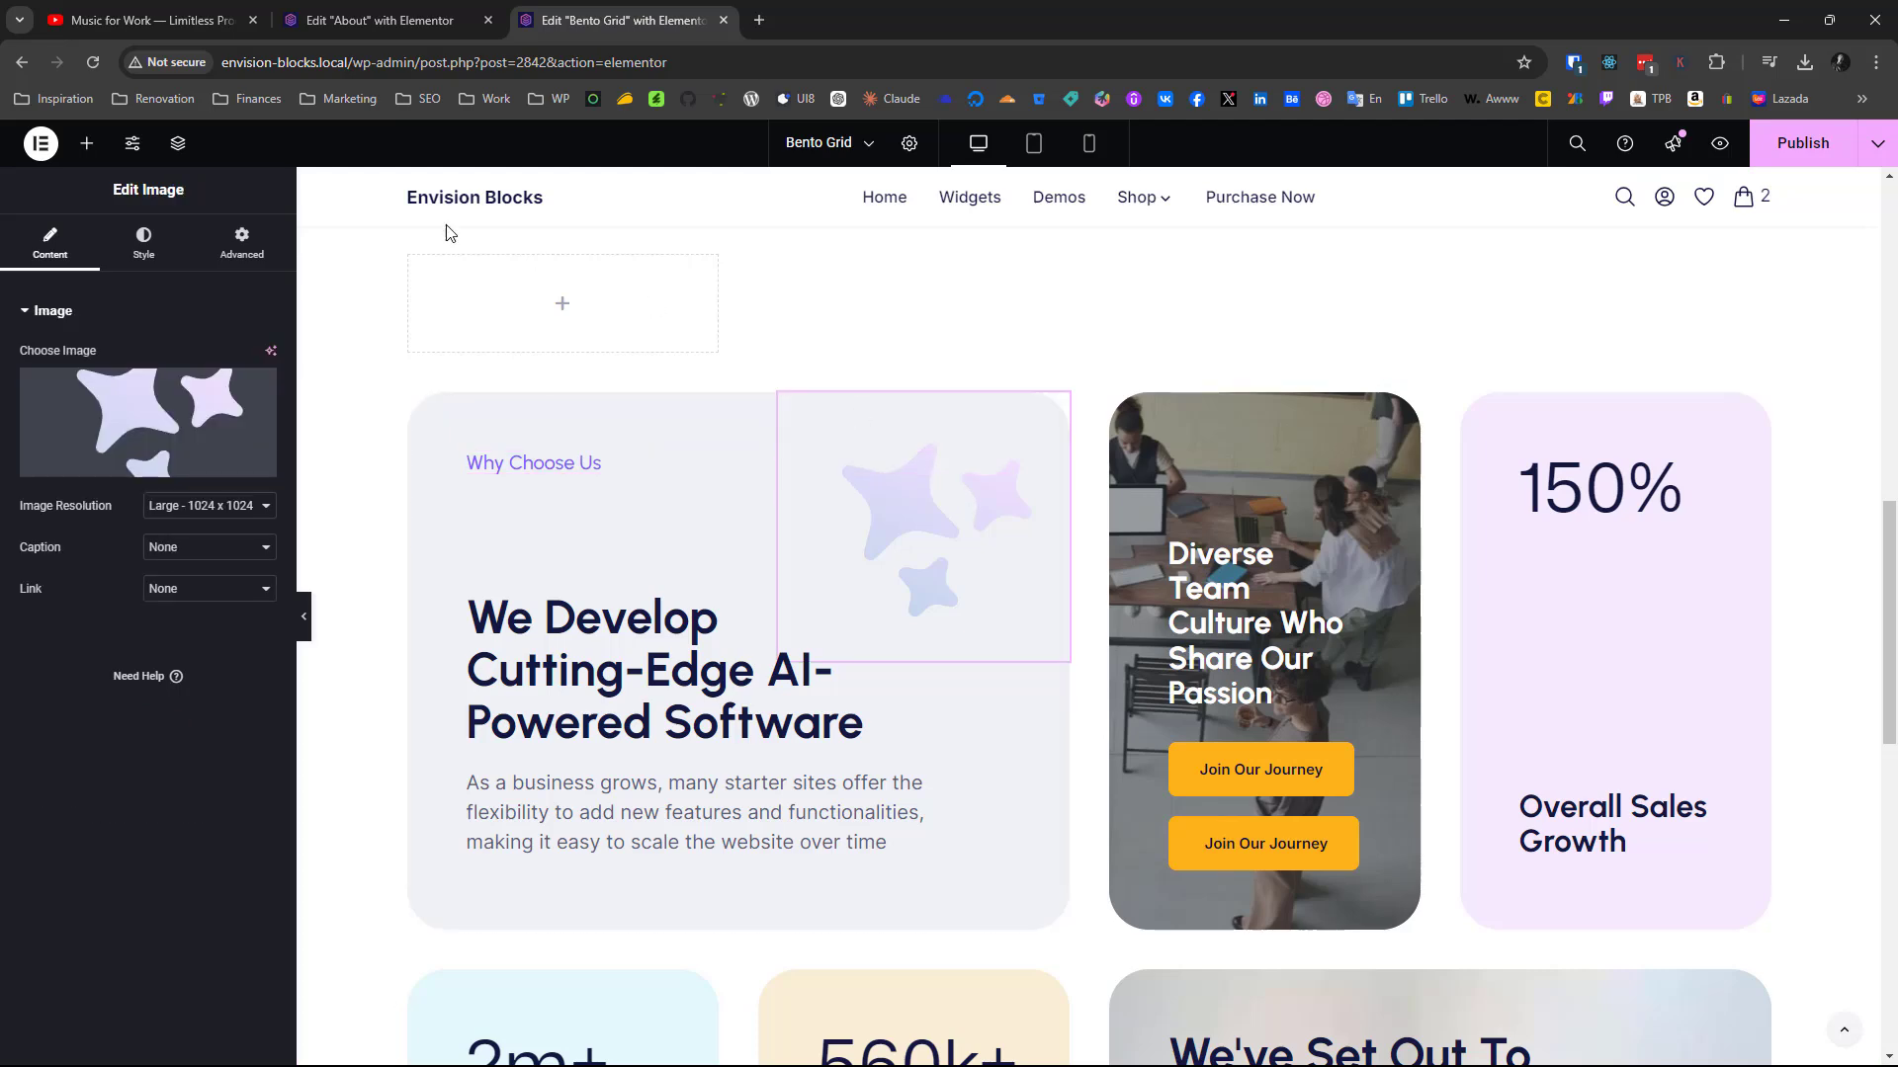
left_click(244, 255)
scroll(144, 619, "down", 5)
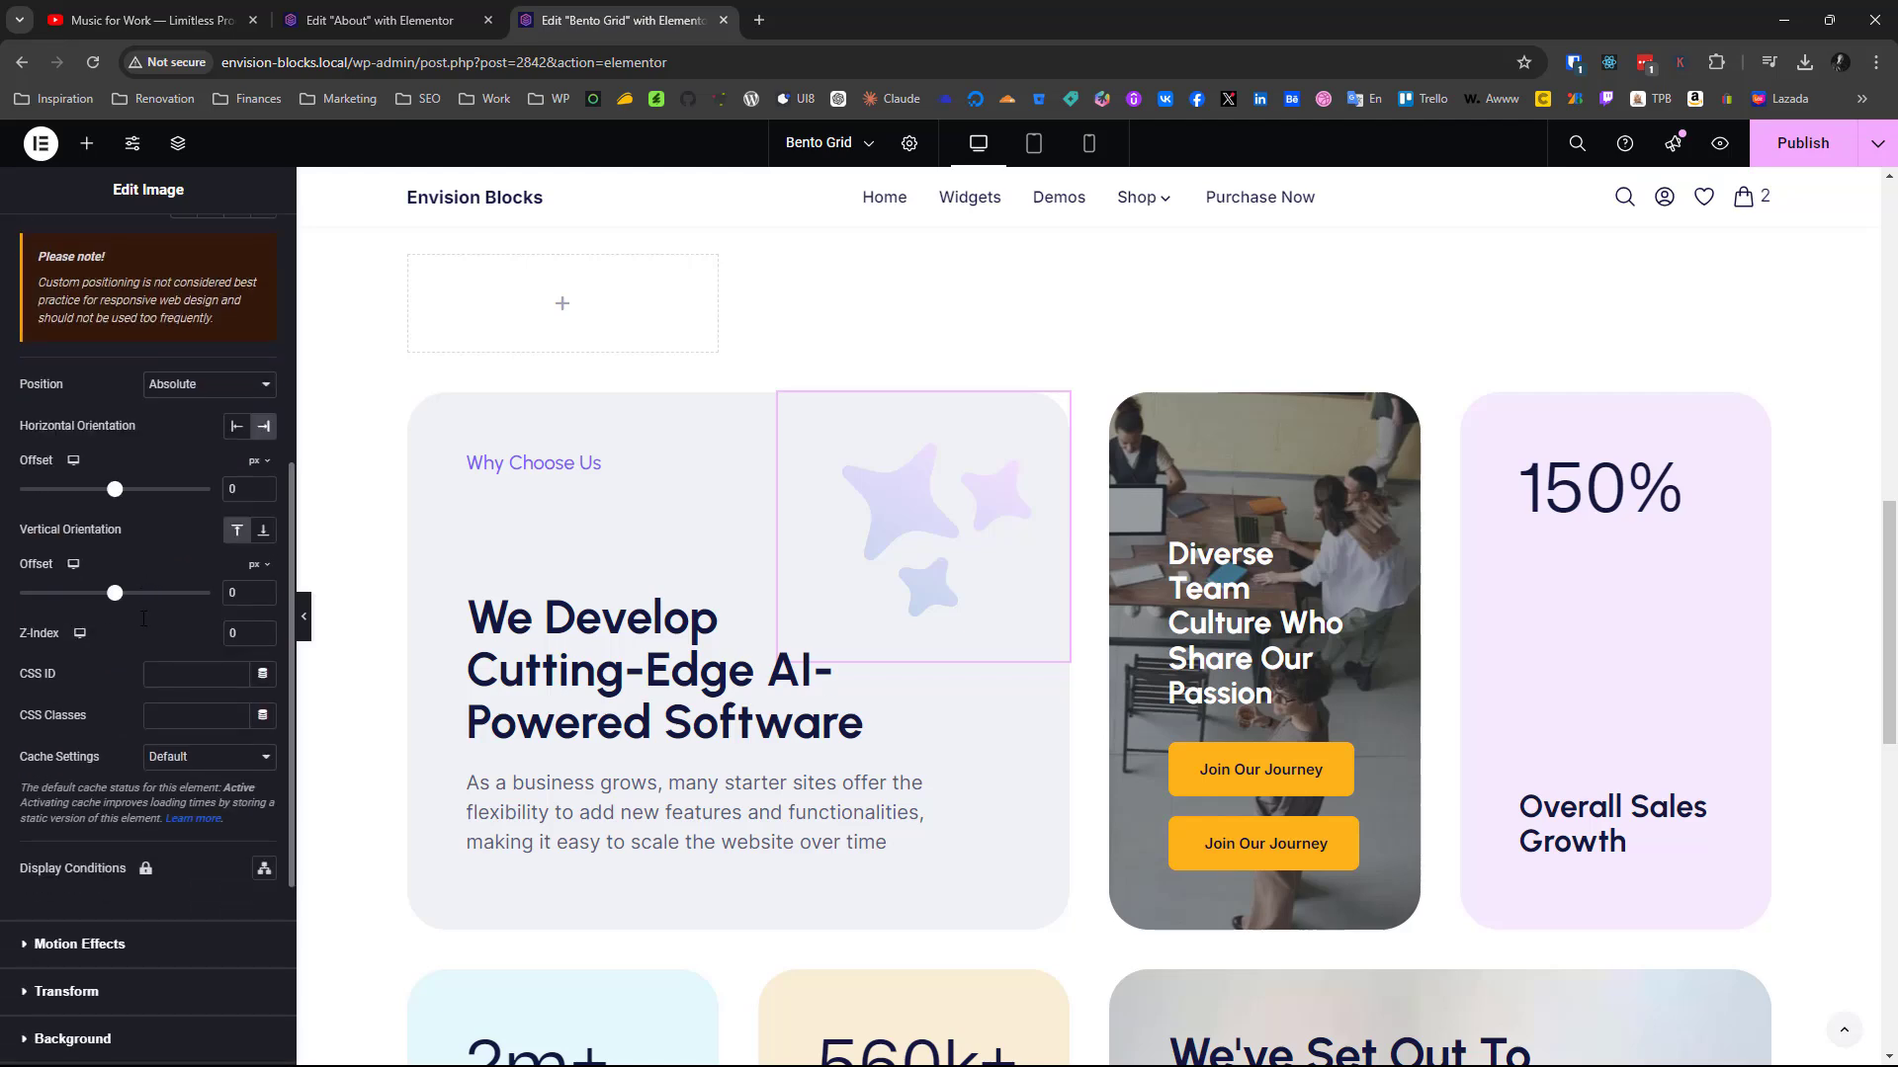
scroll(635, 593, "up", 11)
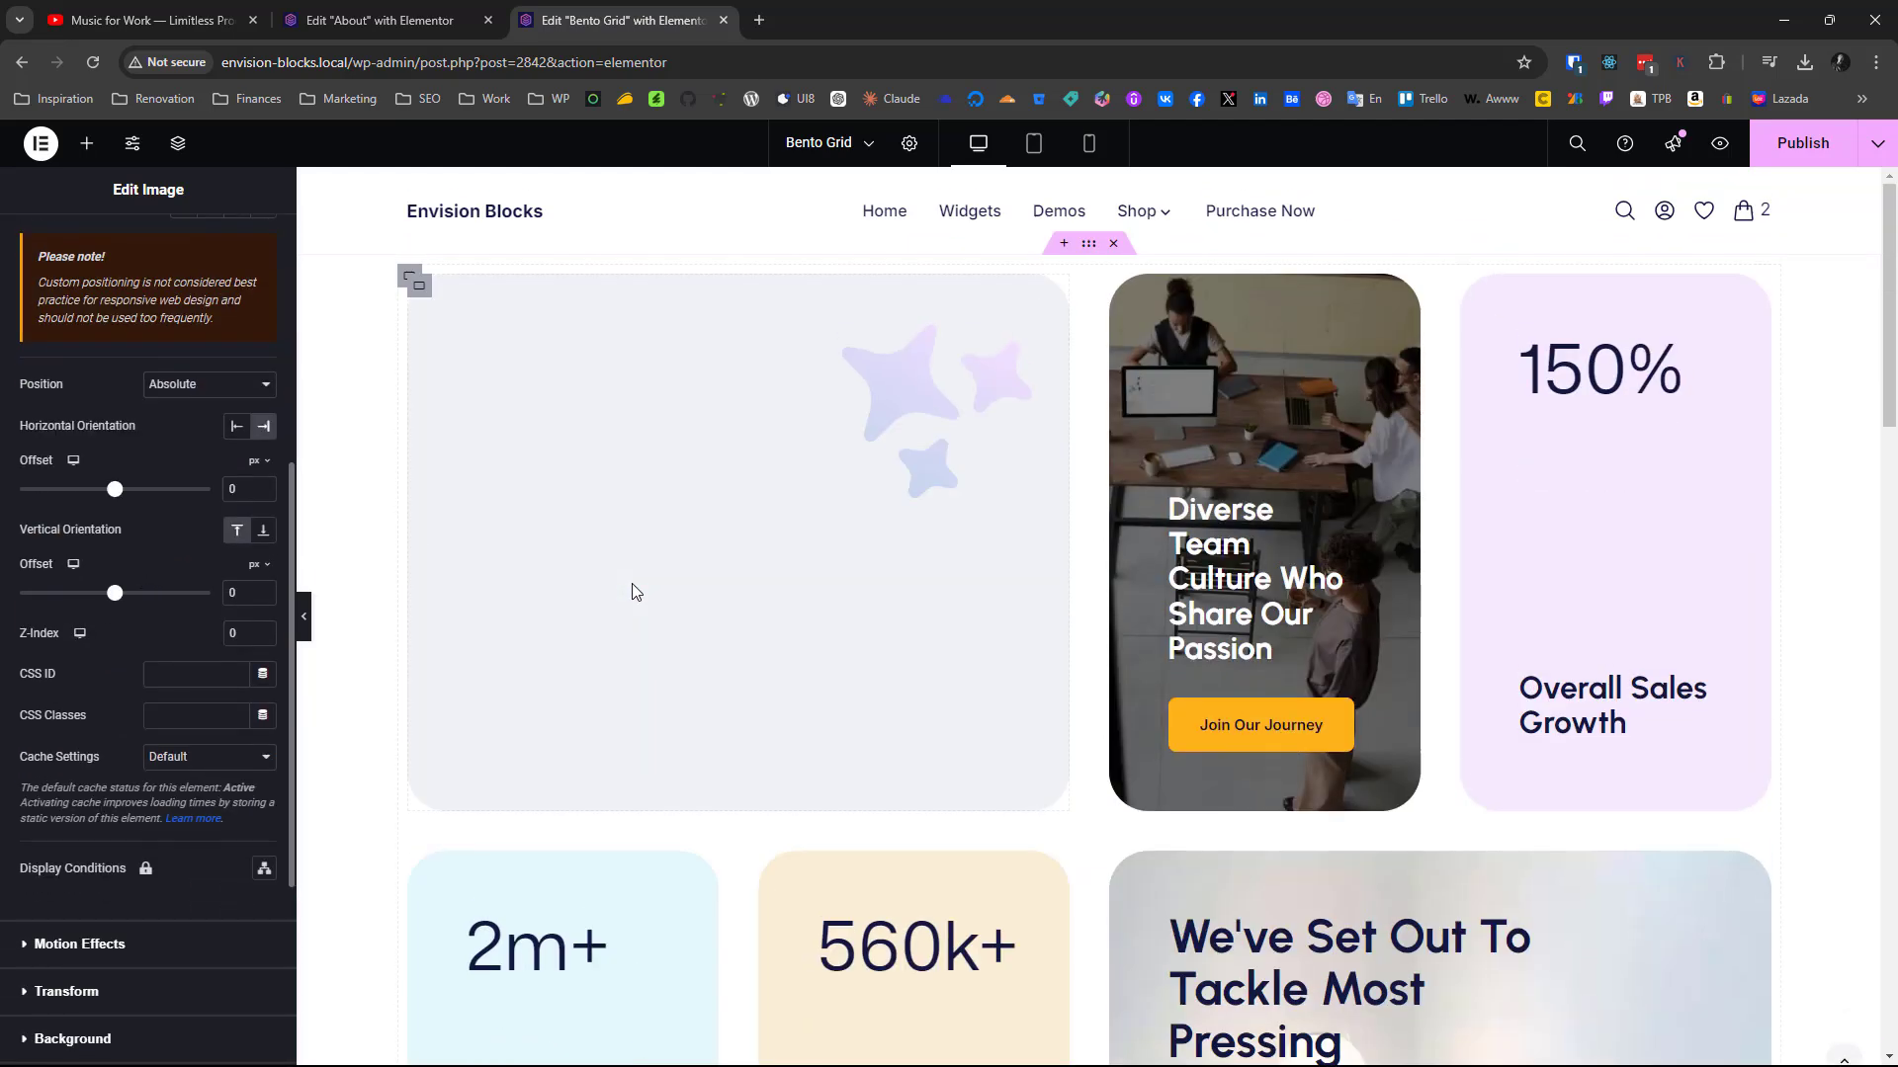
left_click(880, 454)
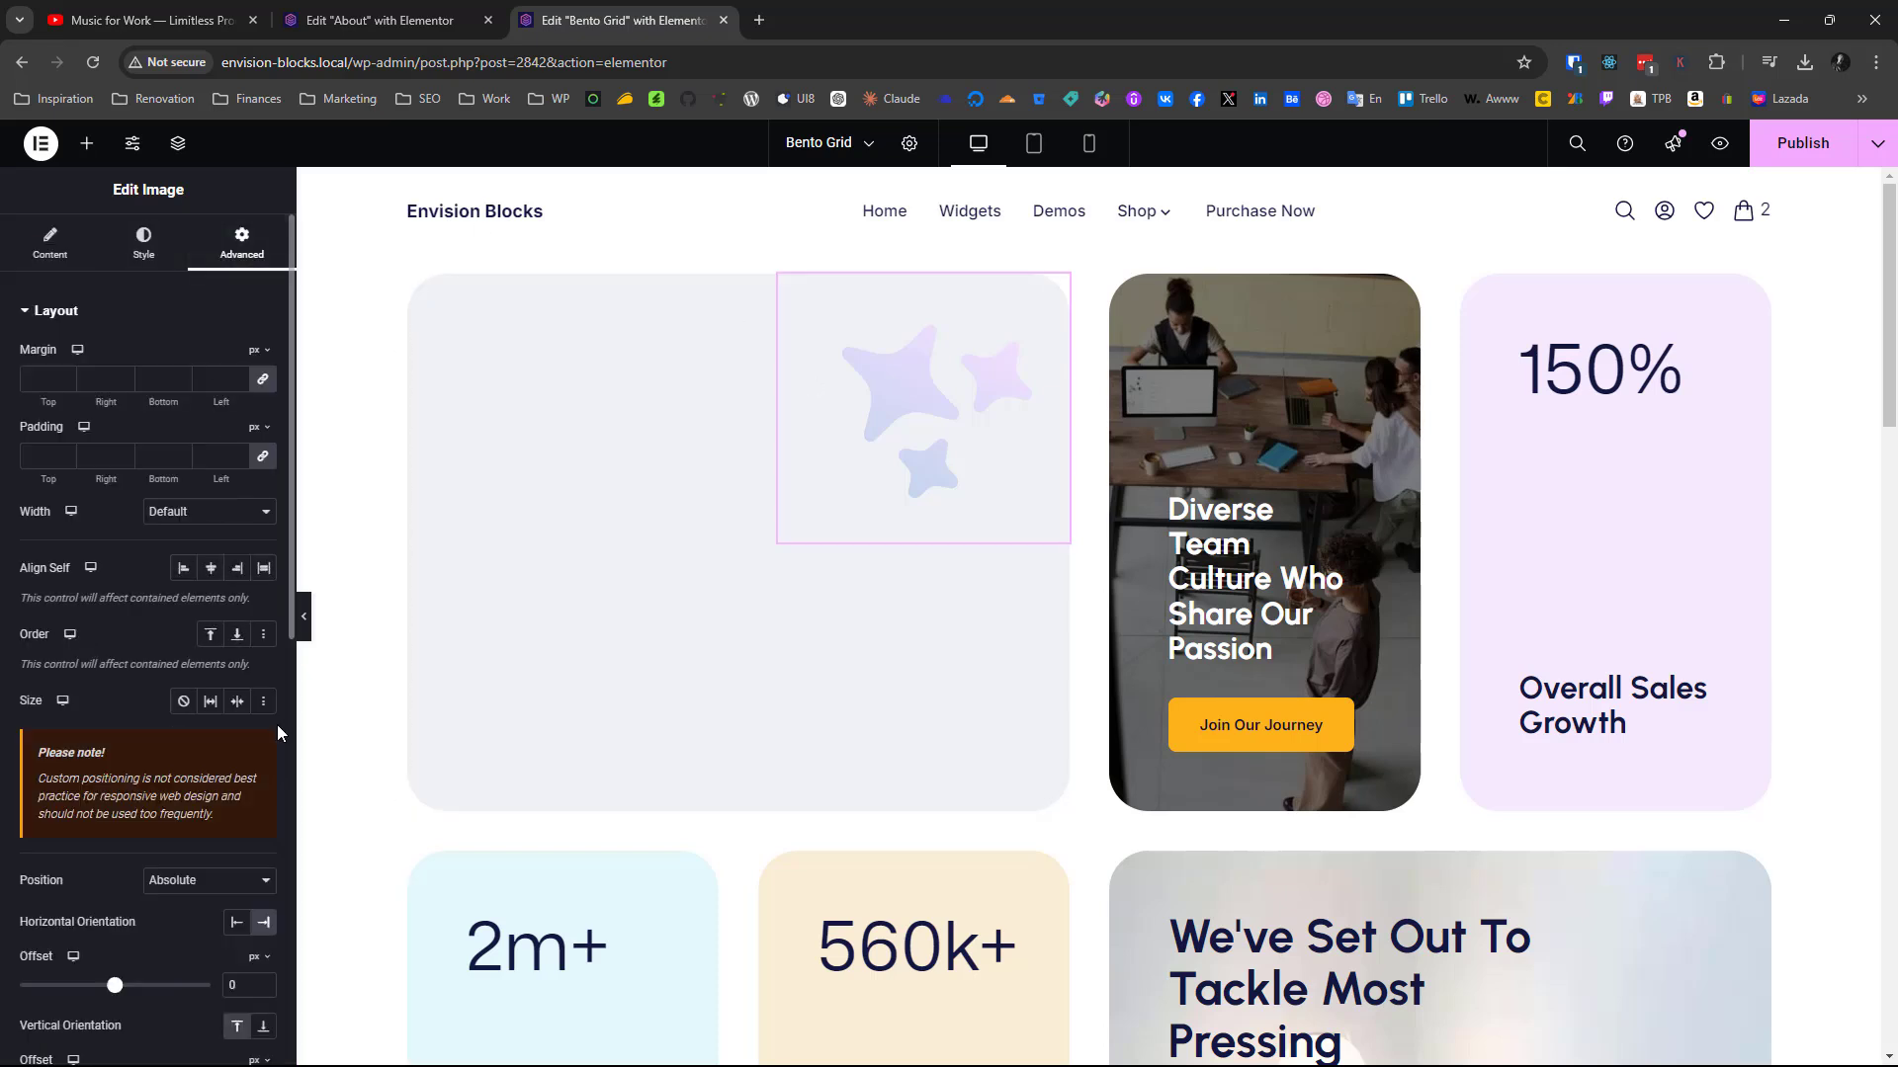
scroll(187, 757, "down", 4)
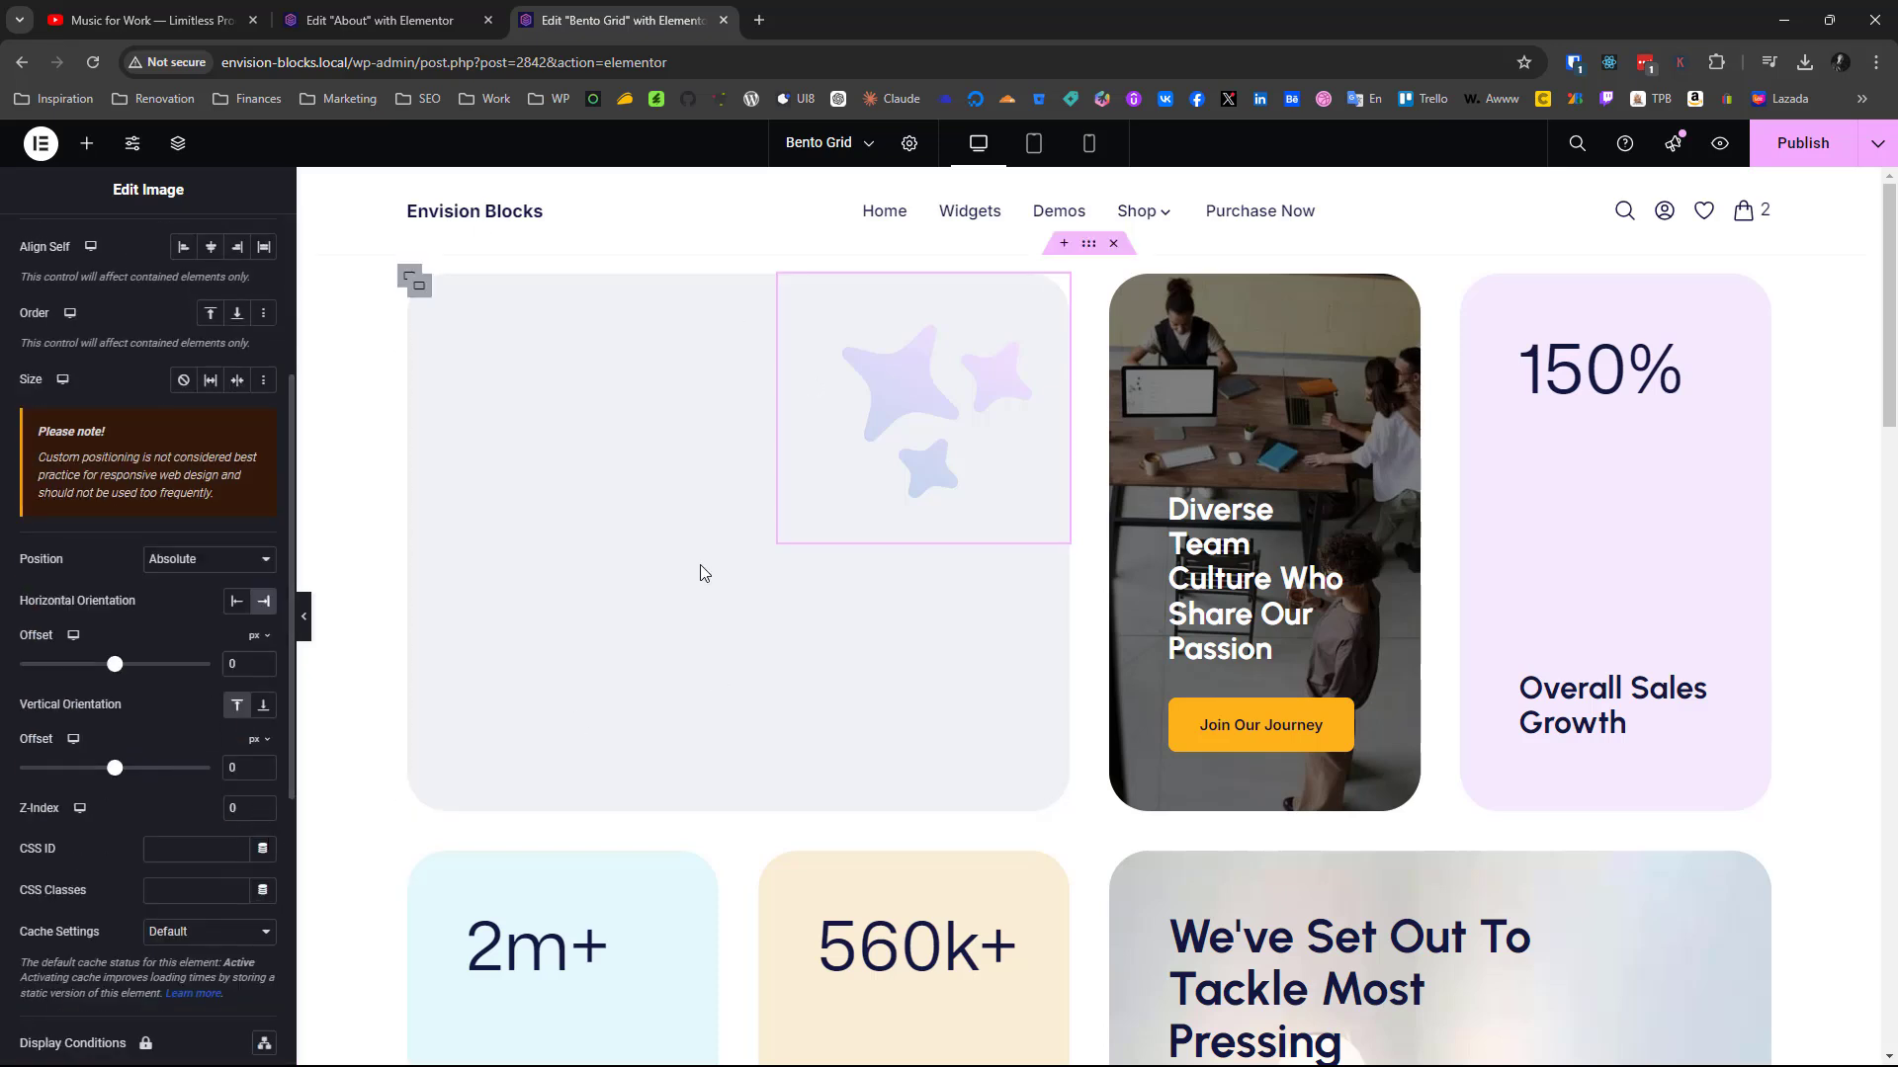
Copy the finished card's "Why Choose Us" heading and paste it into the new grid's wide first-row container holding the stars image
scroll(715, 721, "down", 8)
scroll(715, 722, "down", 4)
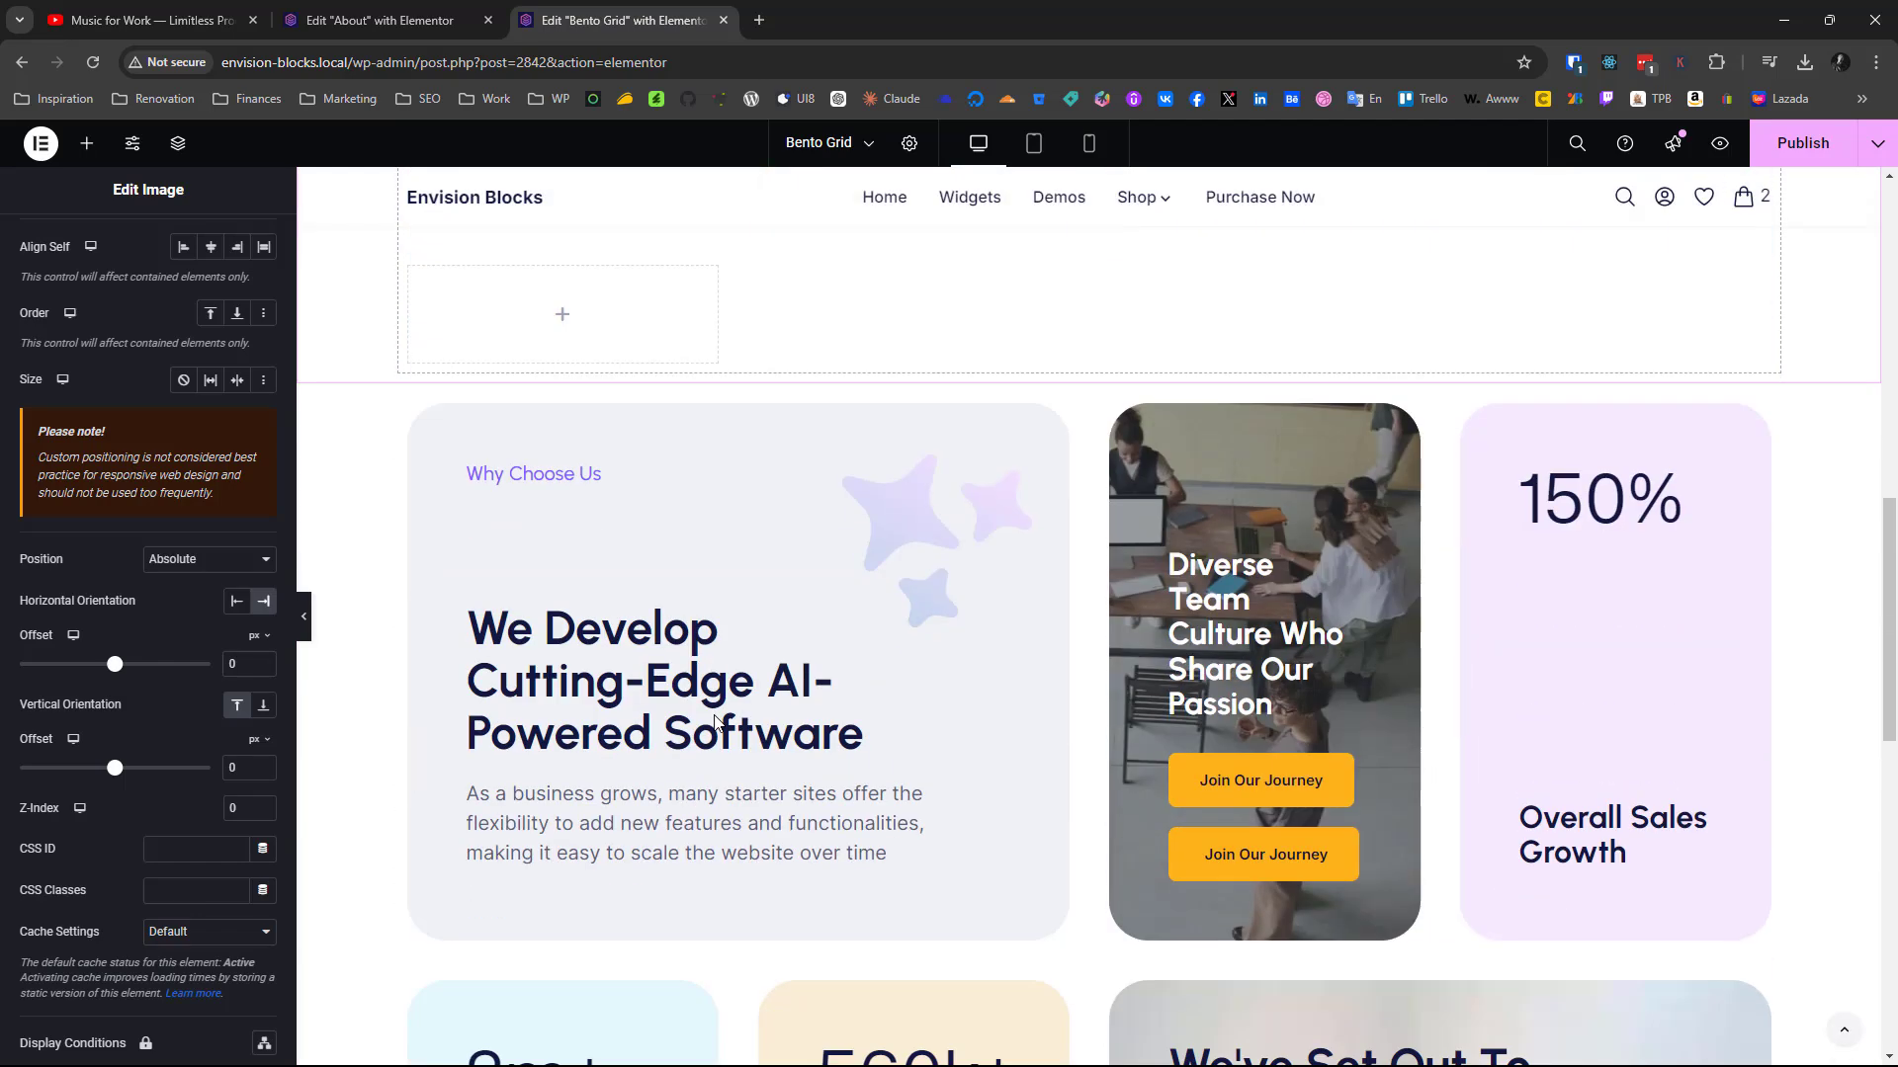
right_click(504, 474)
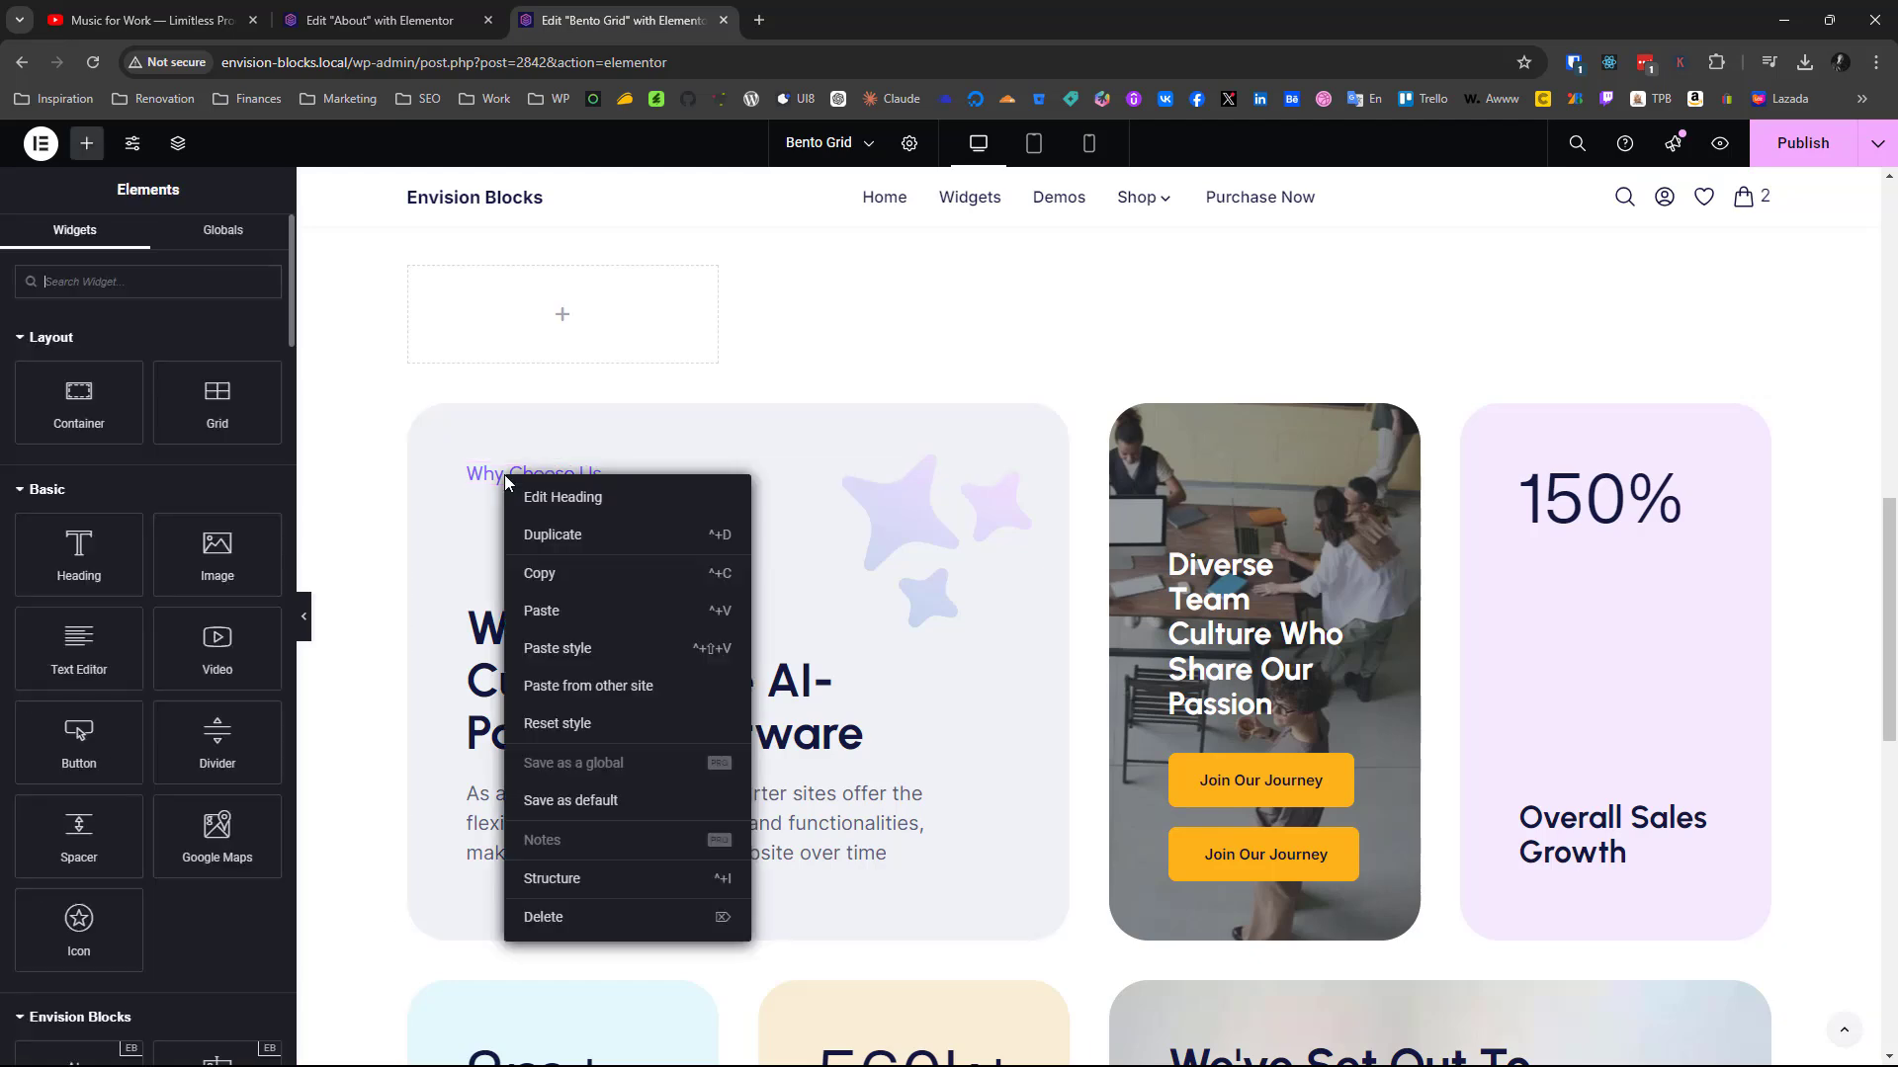
left_click(558, 579)
scroll(557, 578, "up", 10)
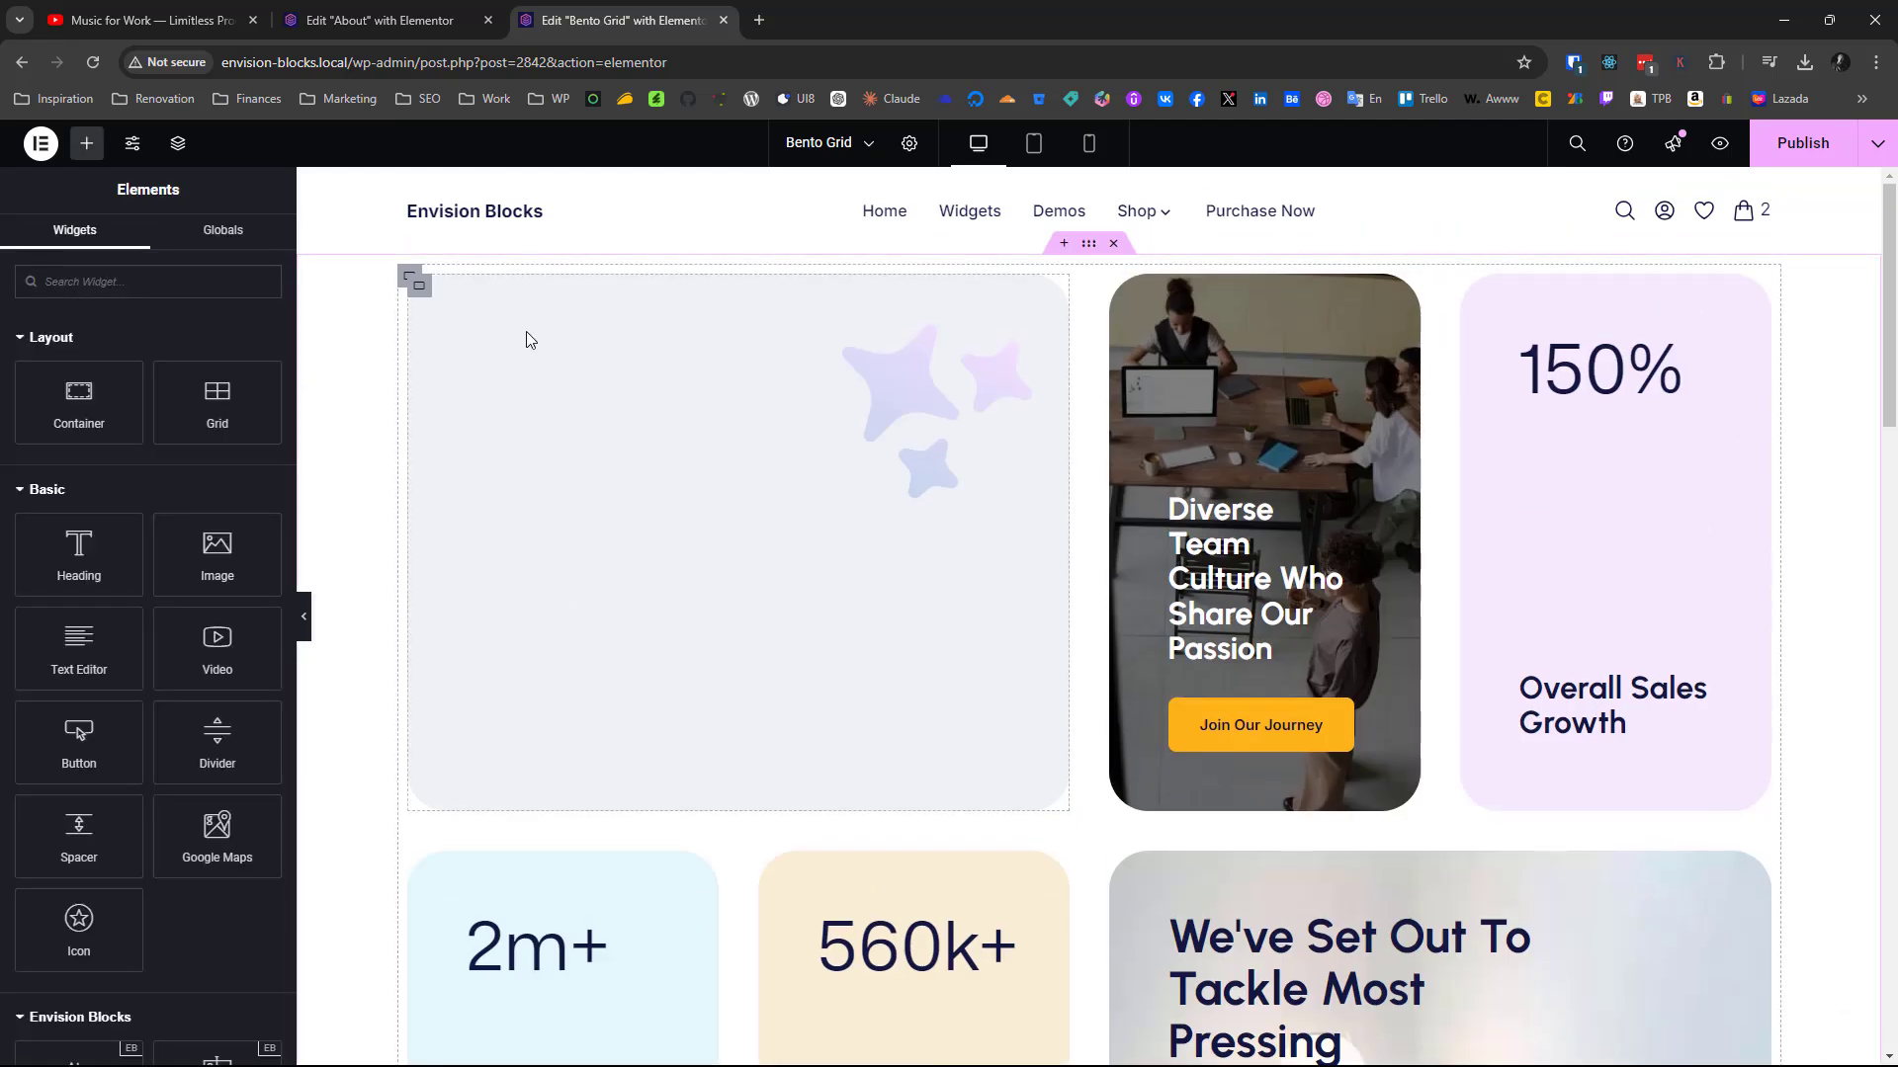
right_click(534, 432)
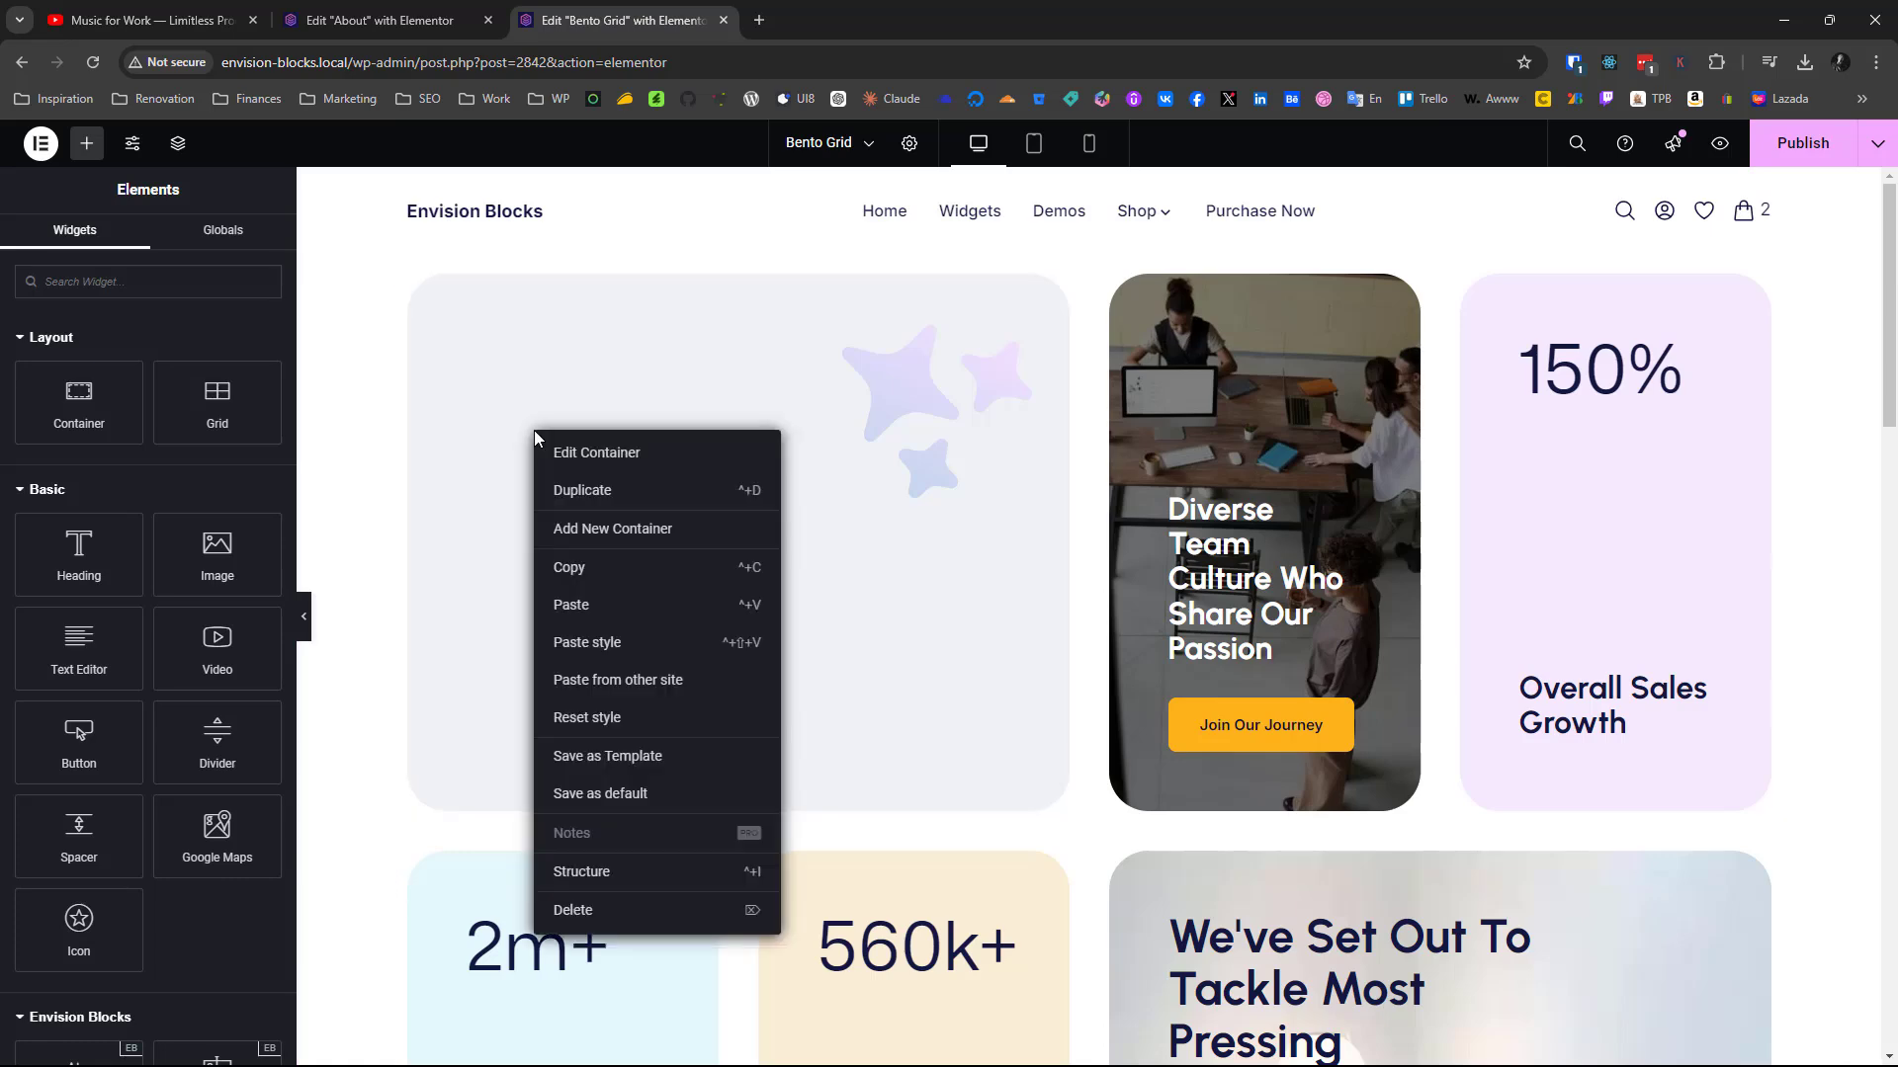
left_click(591, 621)
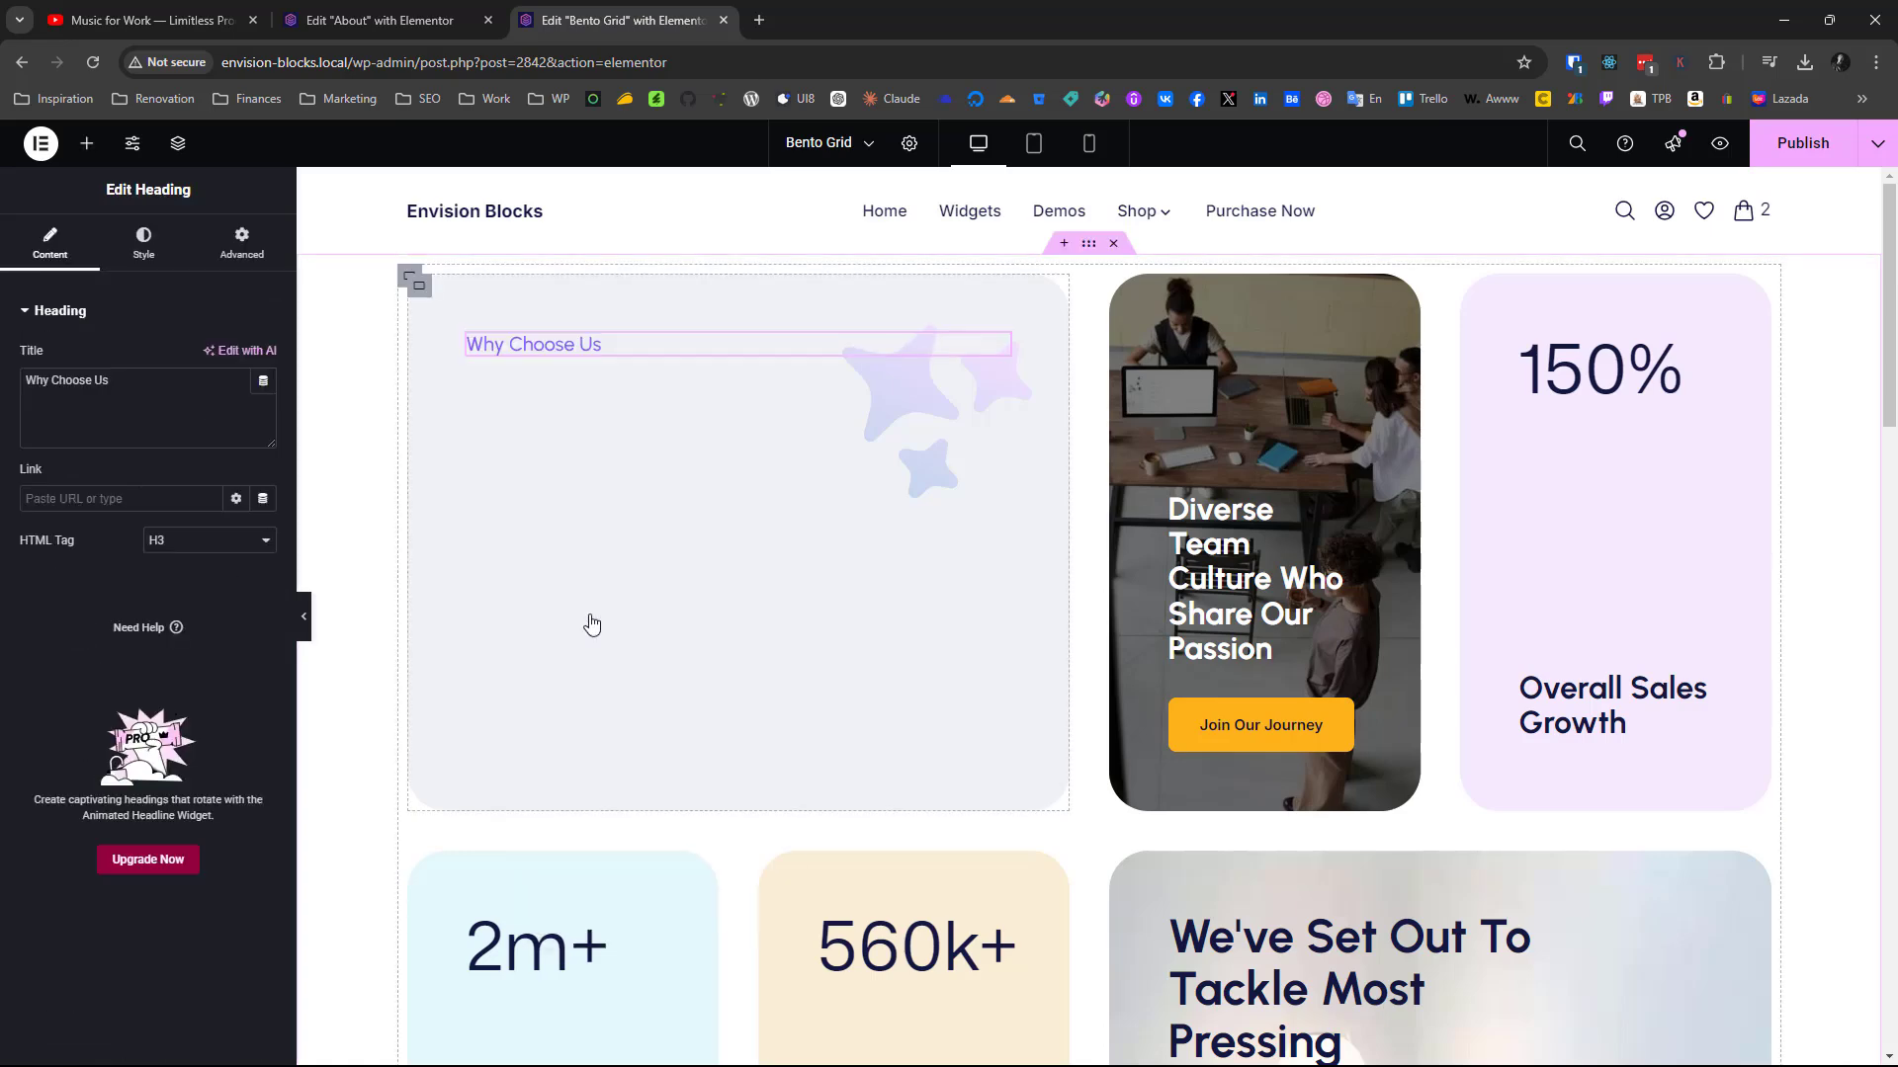
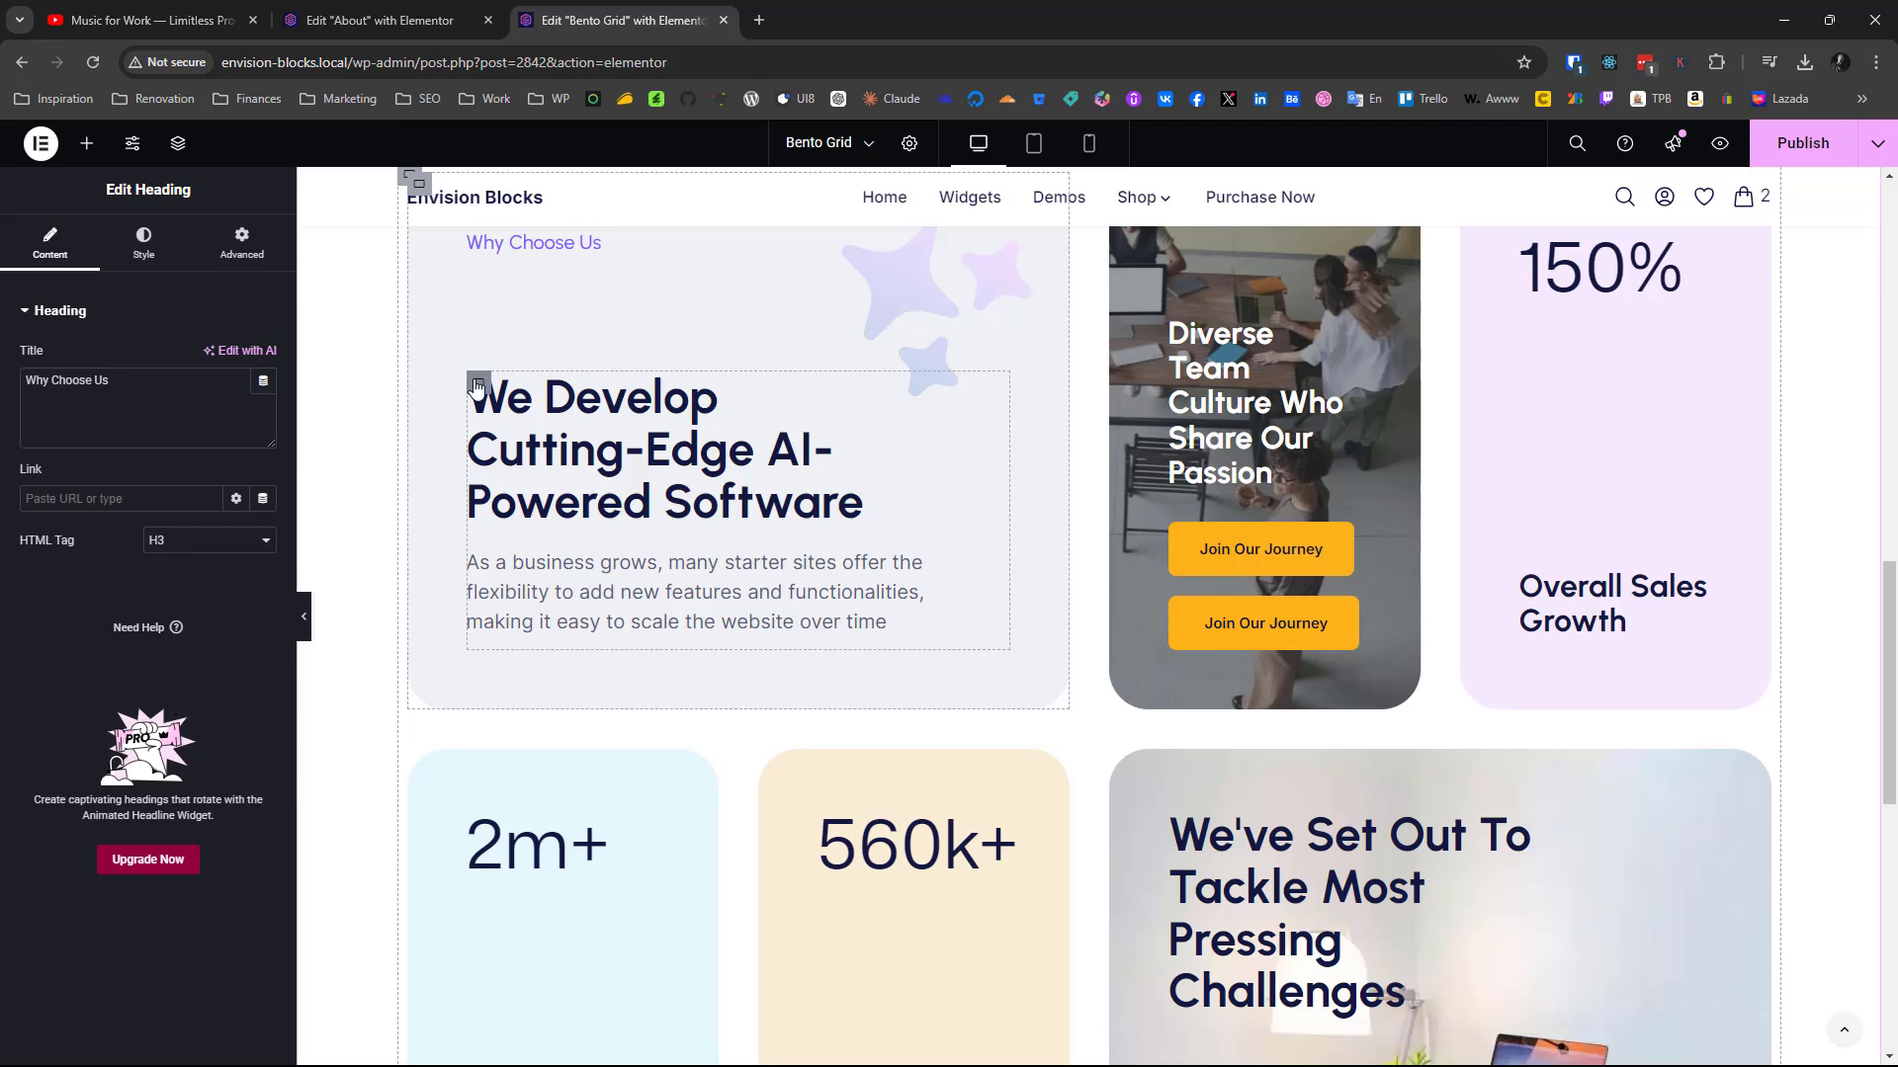
Add a nested container below the "Why Choose Us" heading in the new grid's wide first-row card
left_click(477, 384)
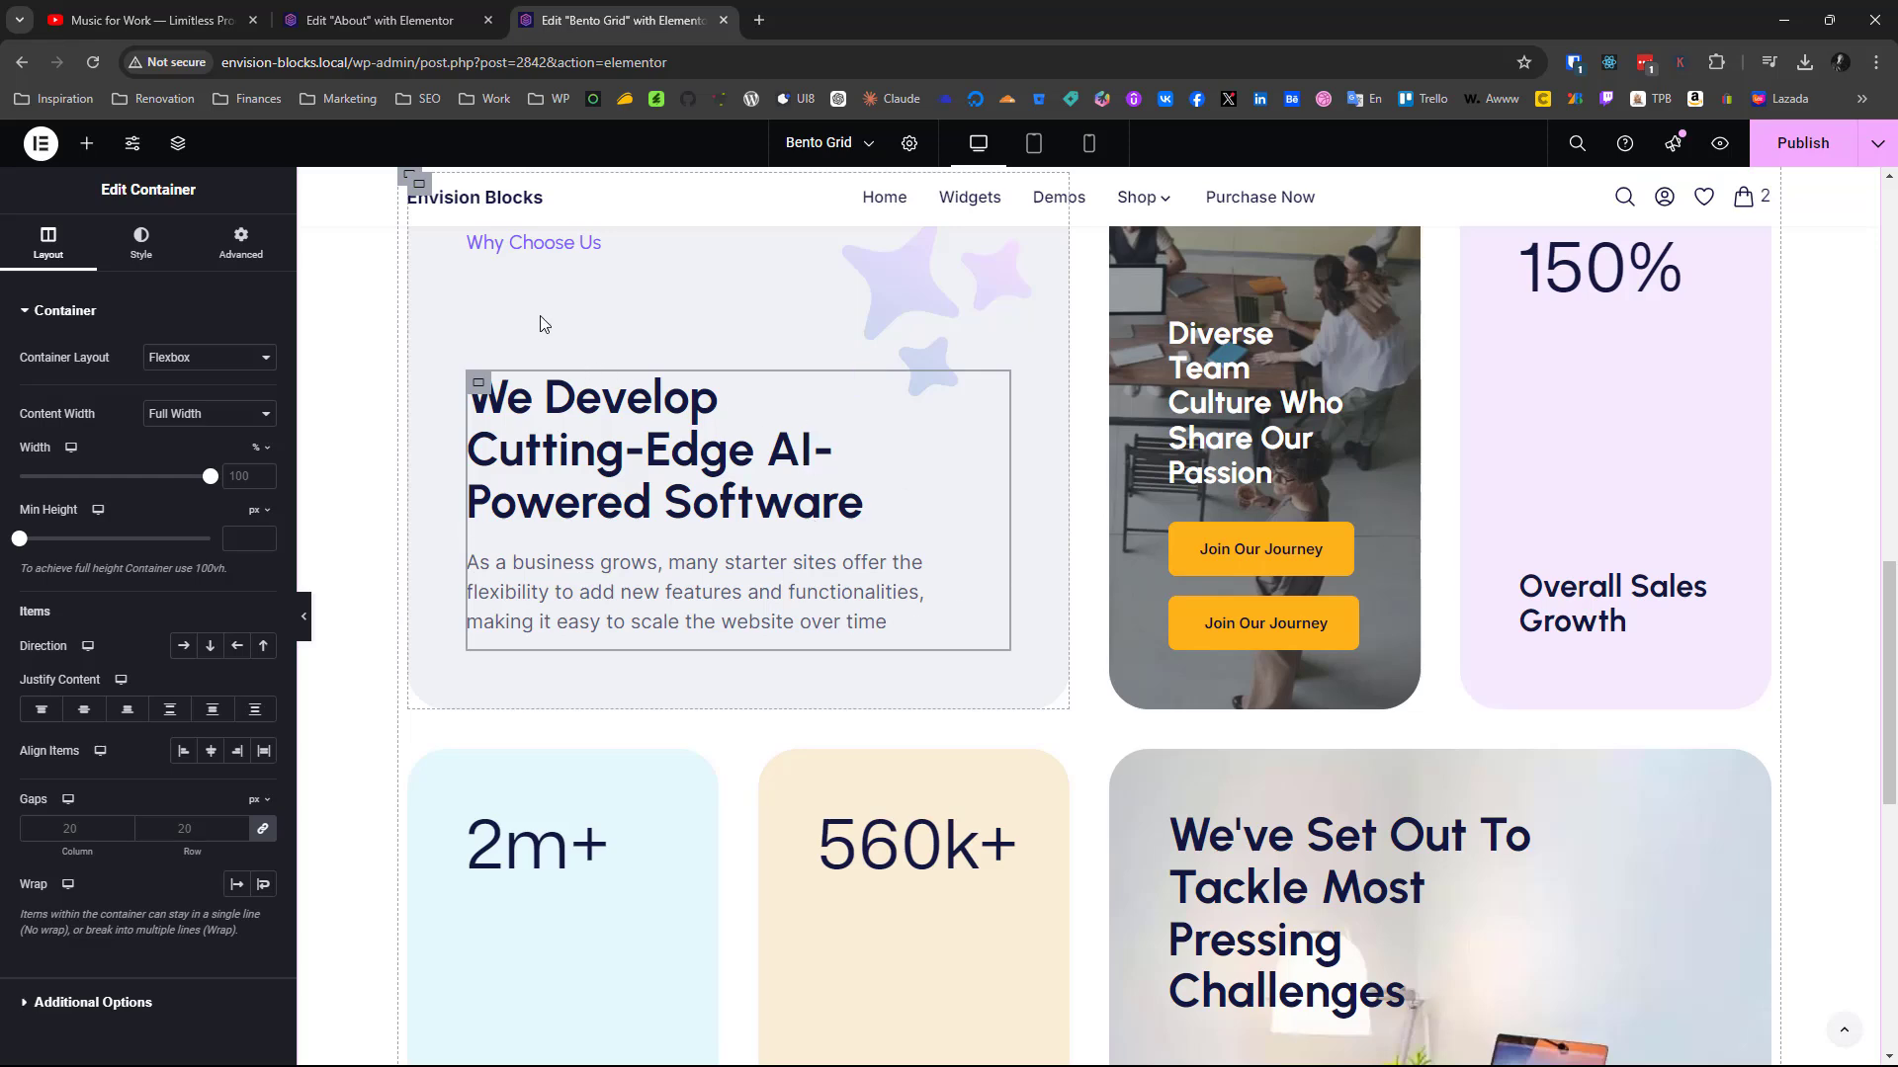
scroll(569, 329, "up", 1)
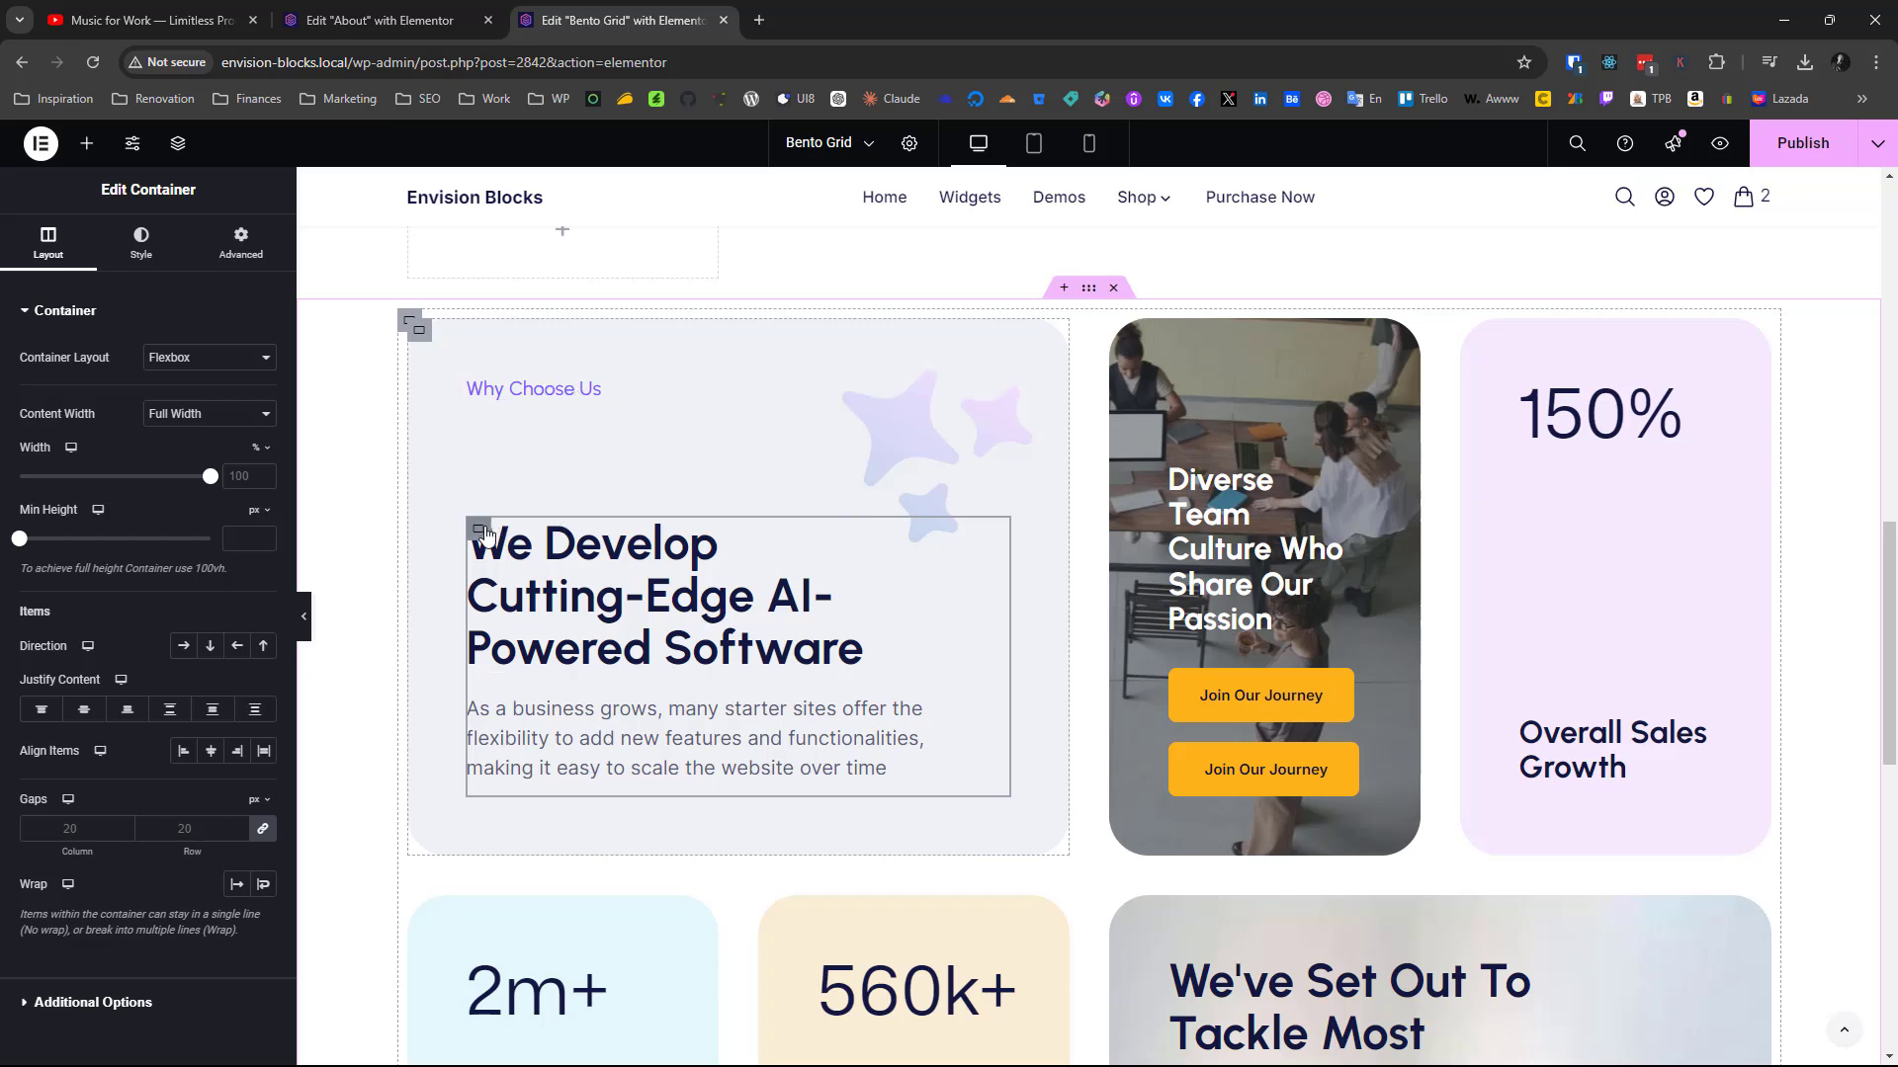
scroll(595, 470, "up", 12)
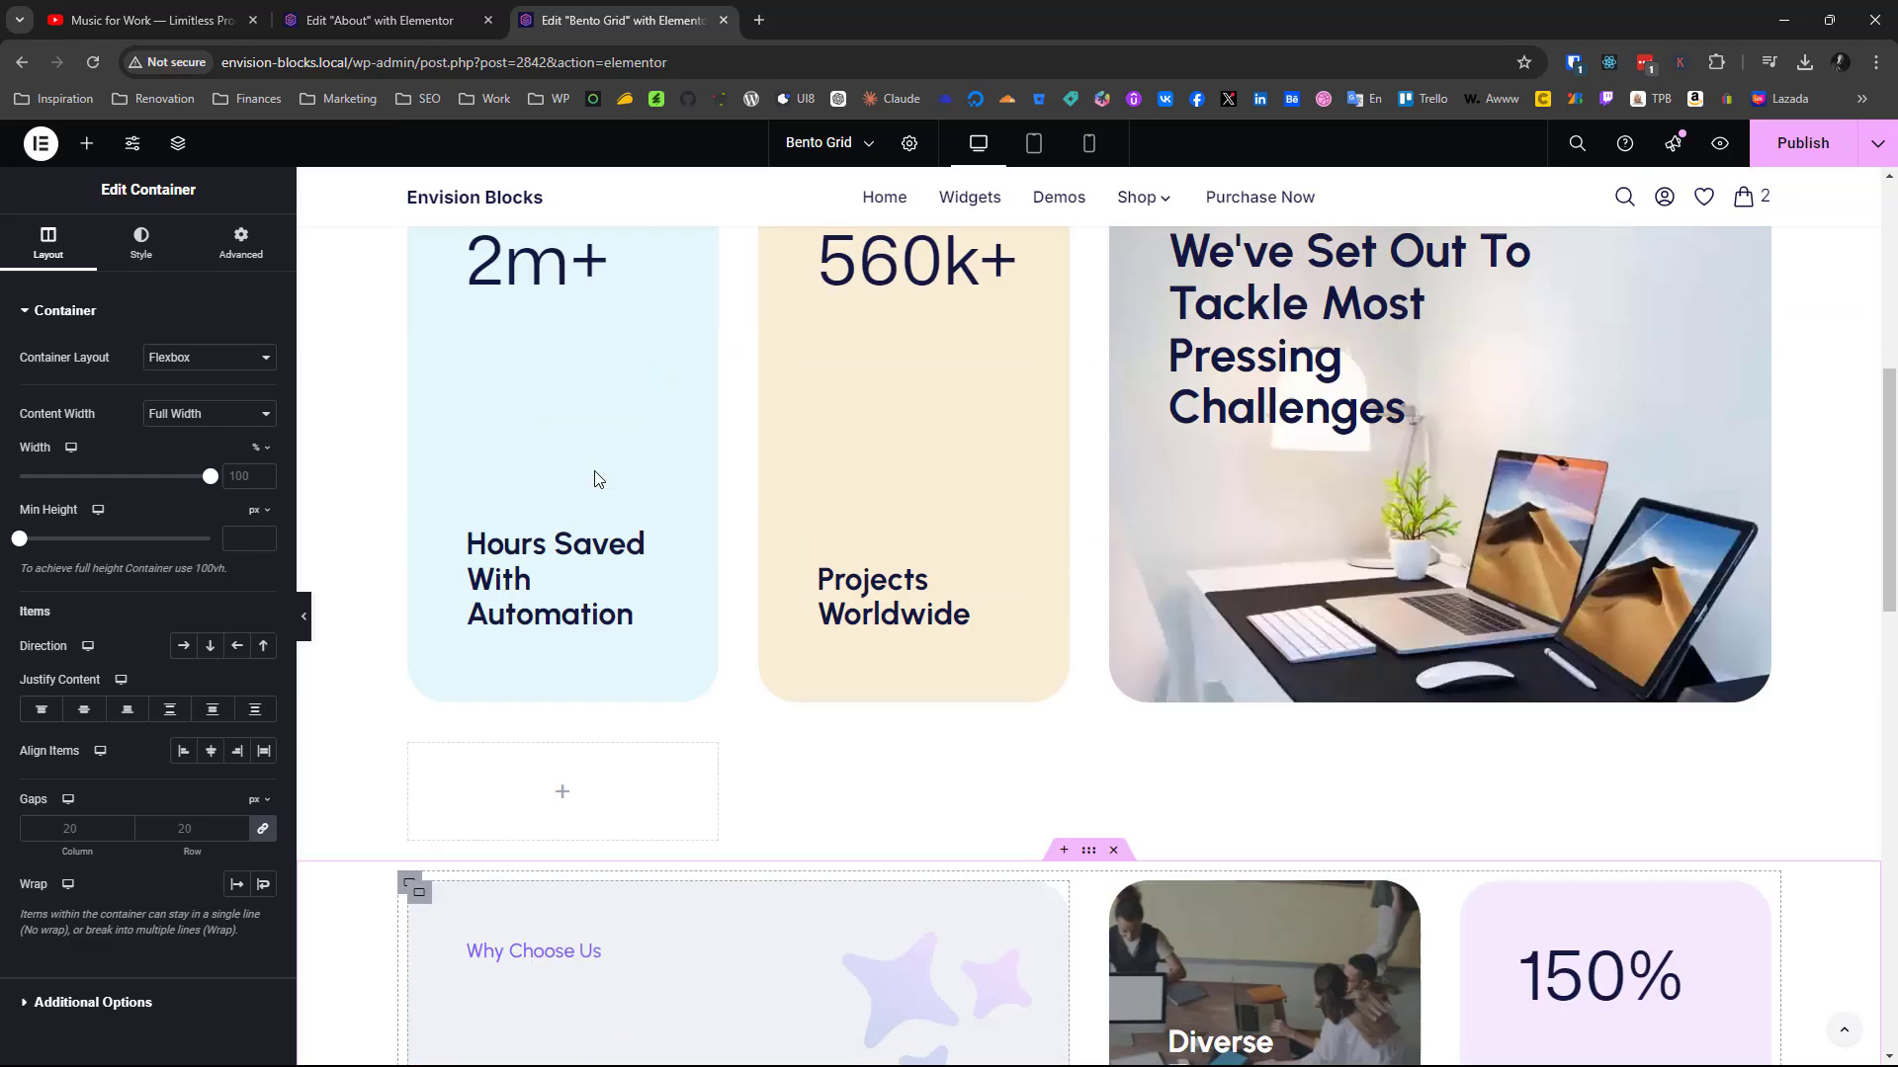
left_click(87, 144)
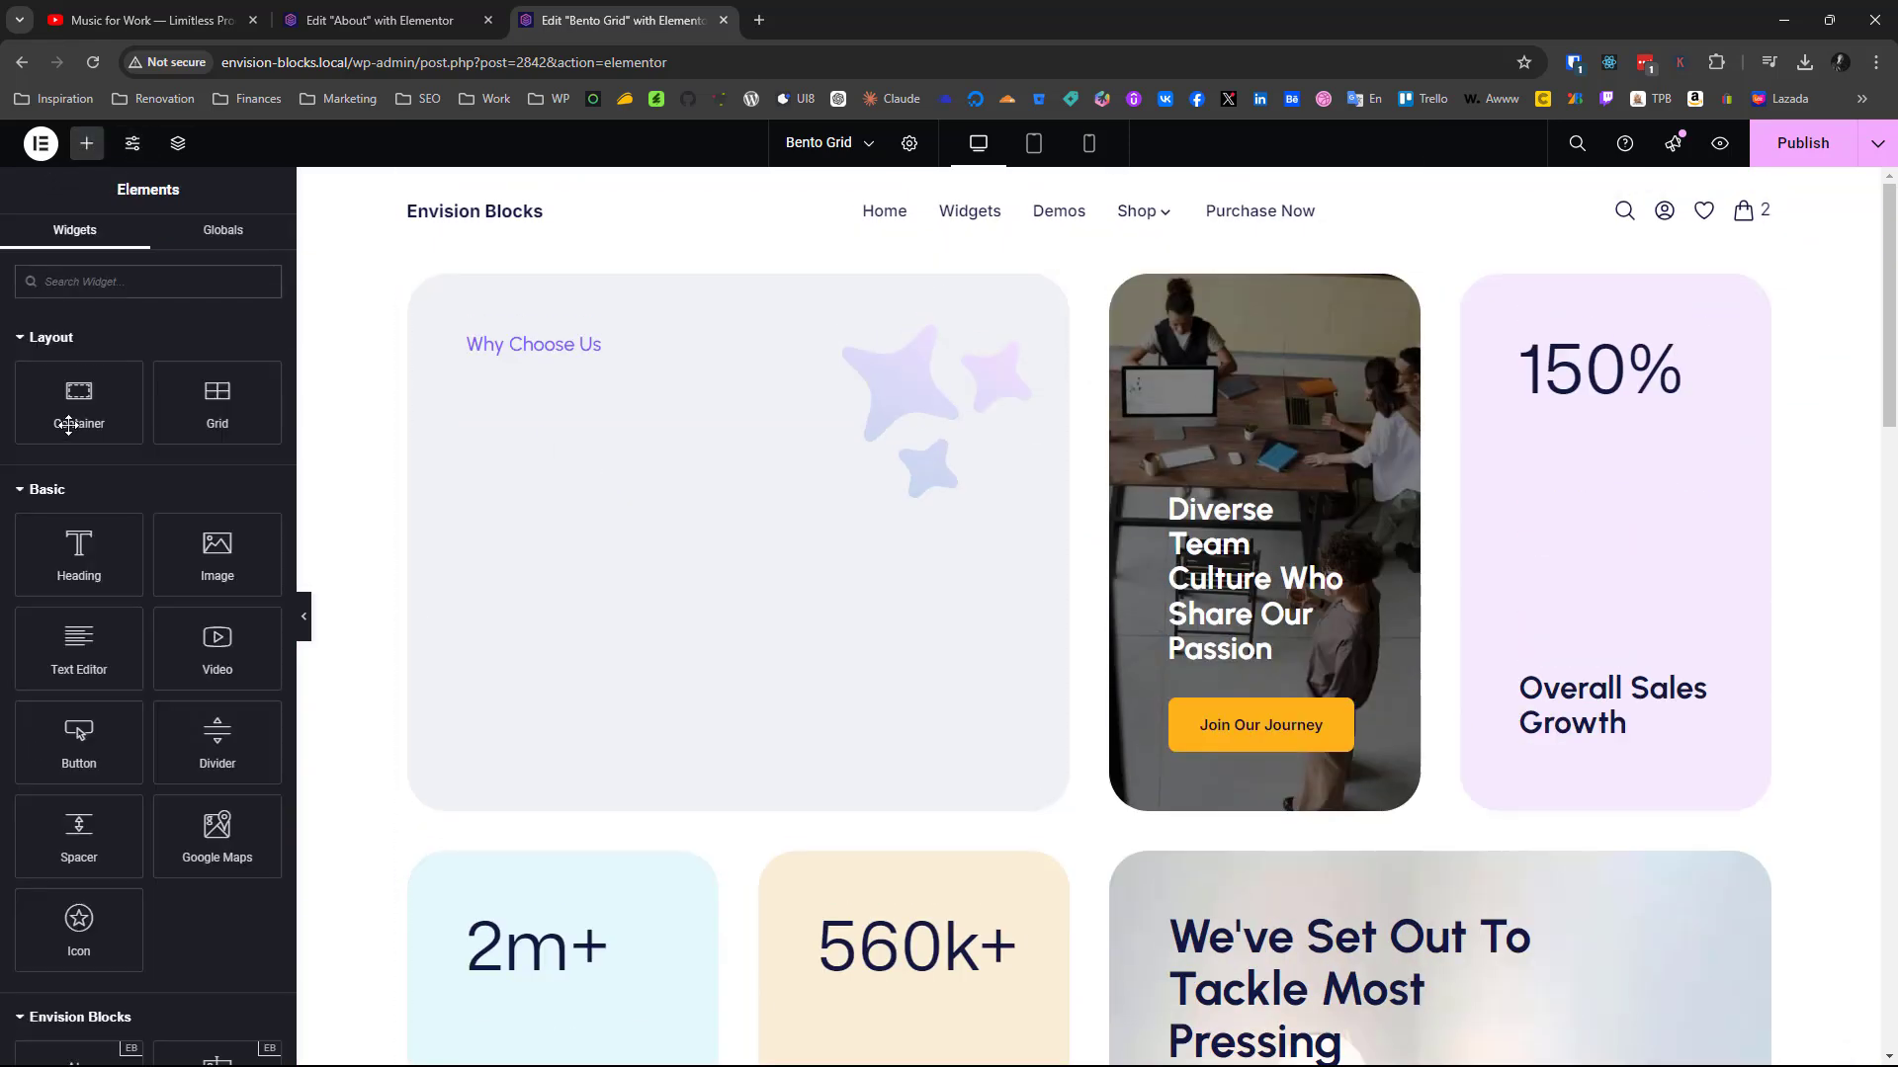
left_click_drag(77, 420, 548, 352)
Copy the finished card's "We Develop Cutting-Edge AI-Powered Software" heading and paste it into the new card's empty nested container
scroll(679, 461, "down", 8)
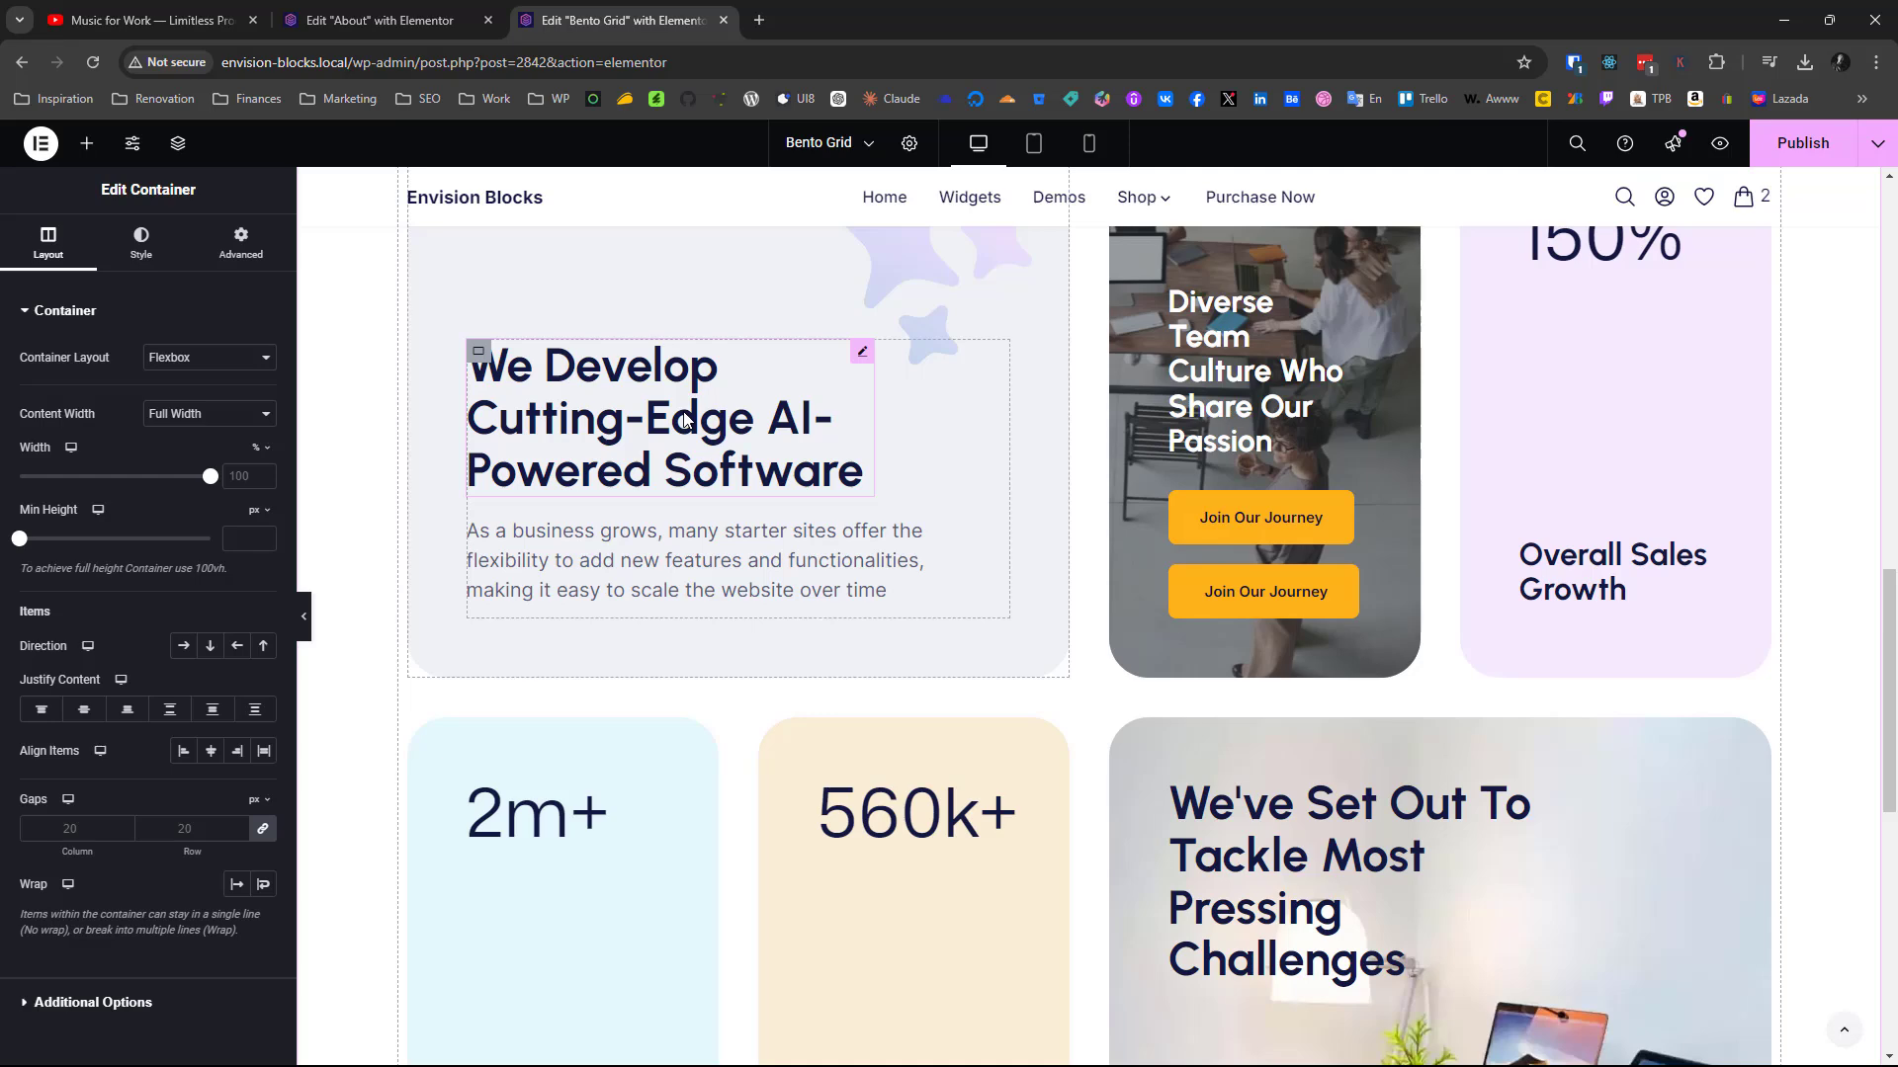
right_click(684, 415)
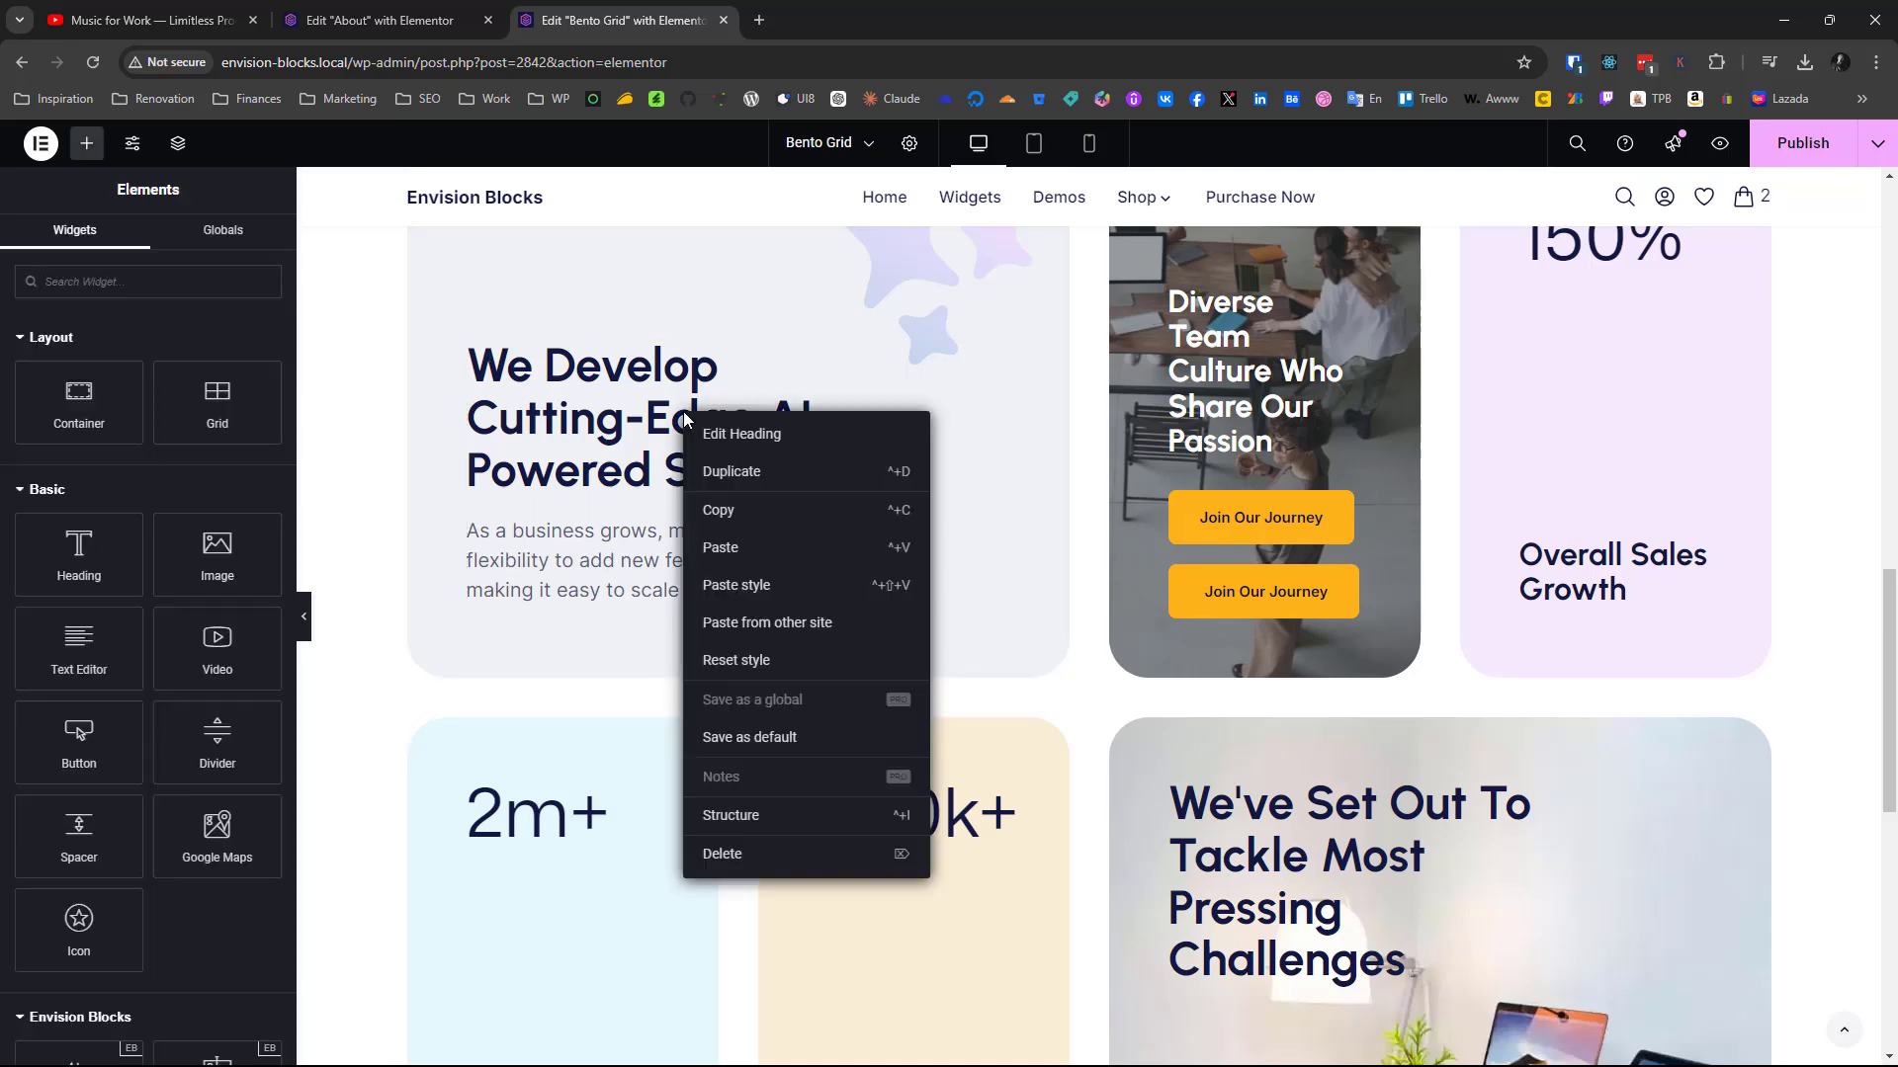
left_click(715, 506)
right_click(718, 476)
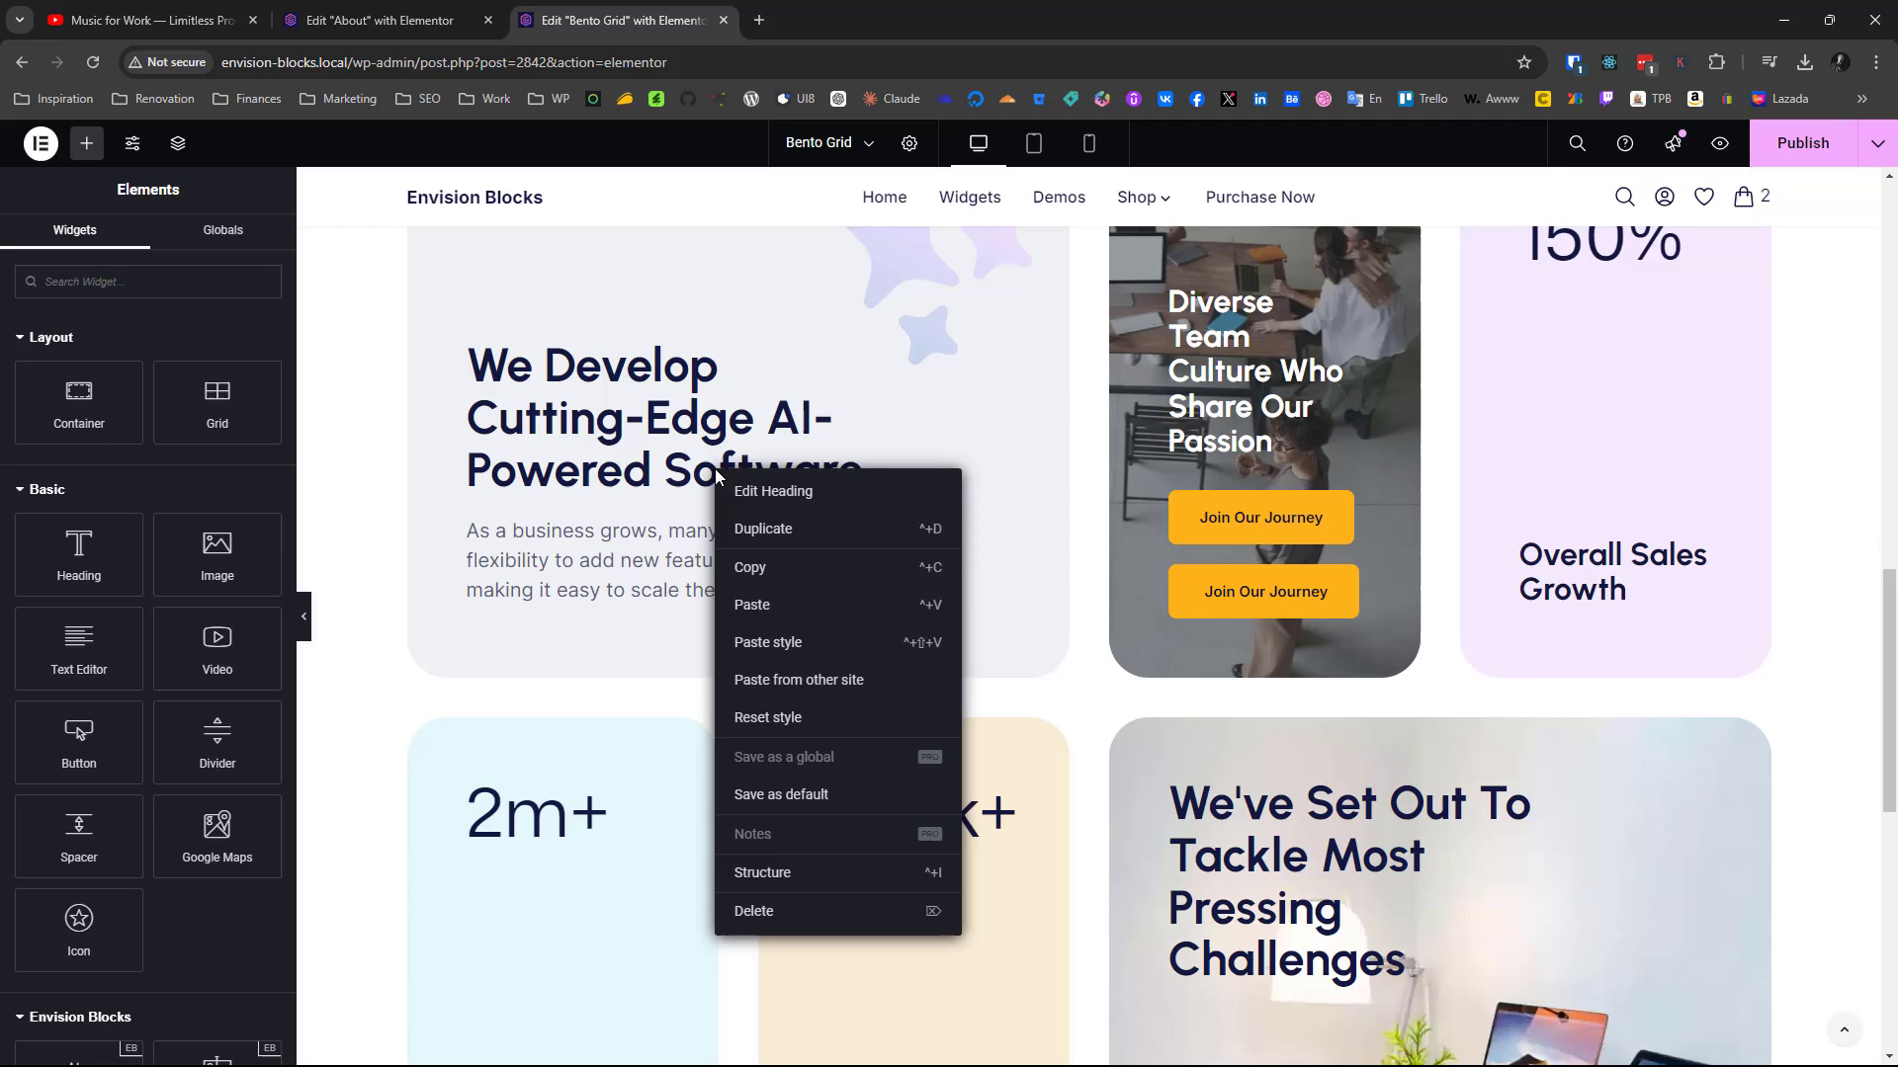
left_click(779, 572)
scroll(778, 572, "up", 14)
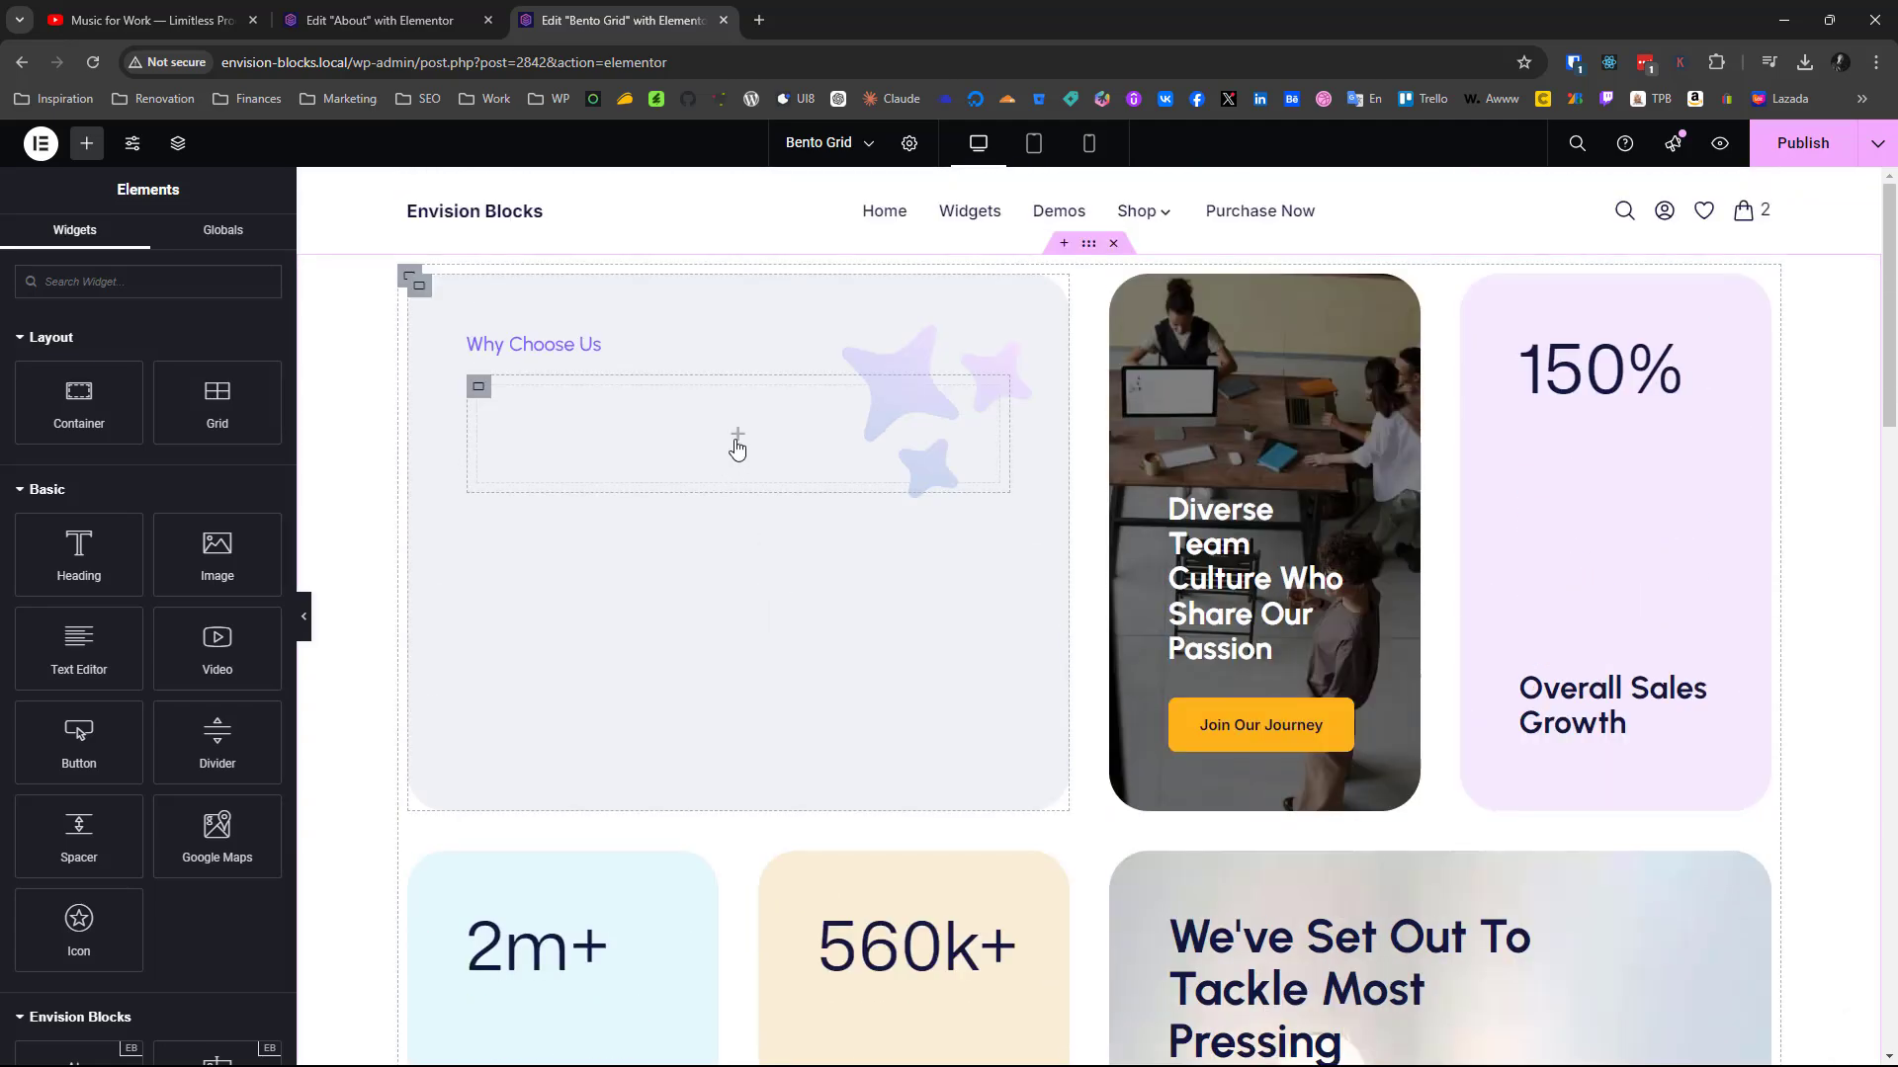
right_click(737, 448)
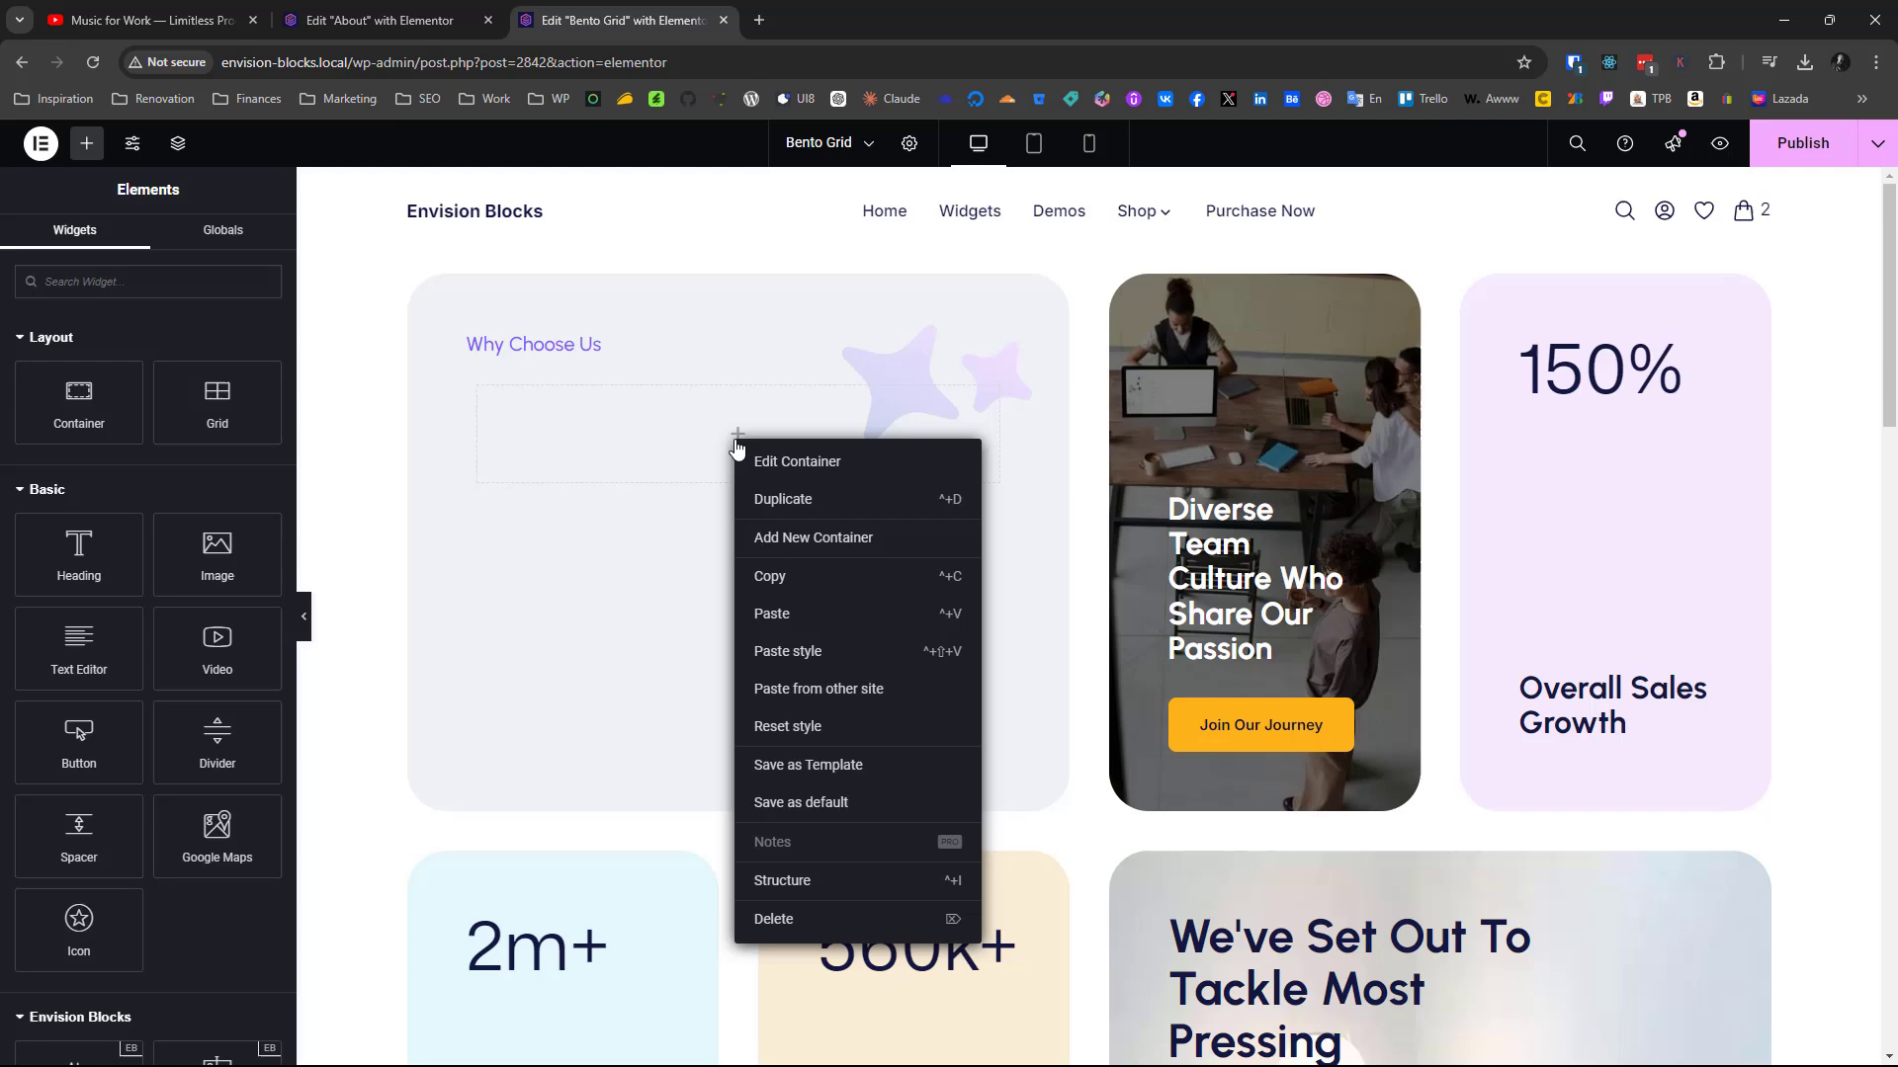
left_click(797, 614)
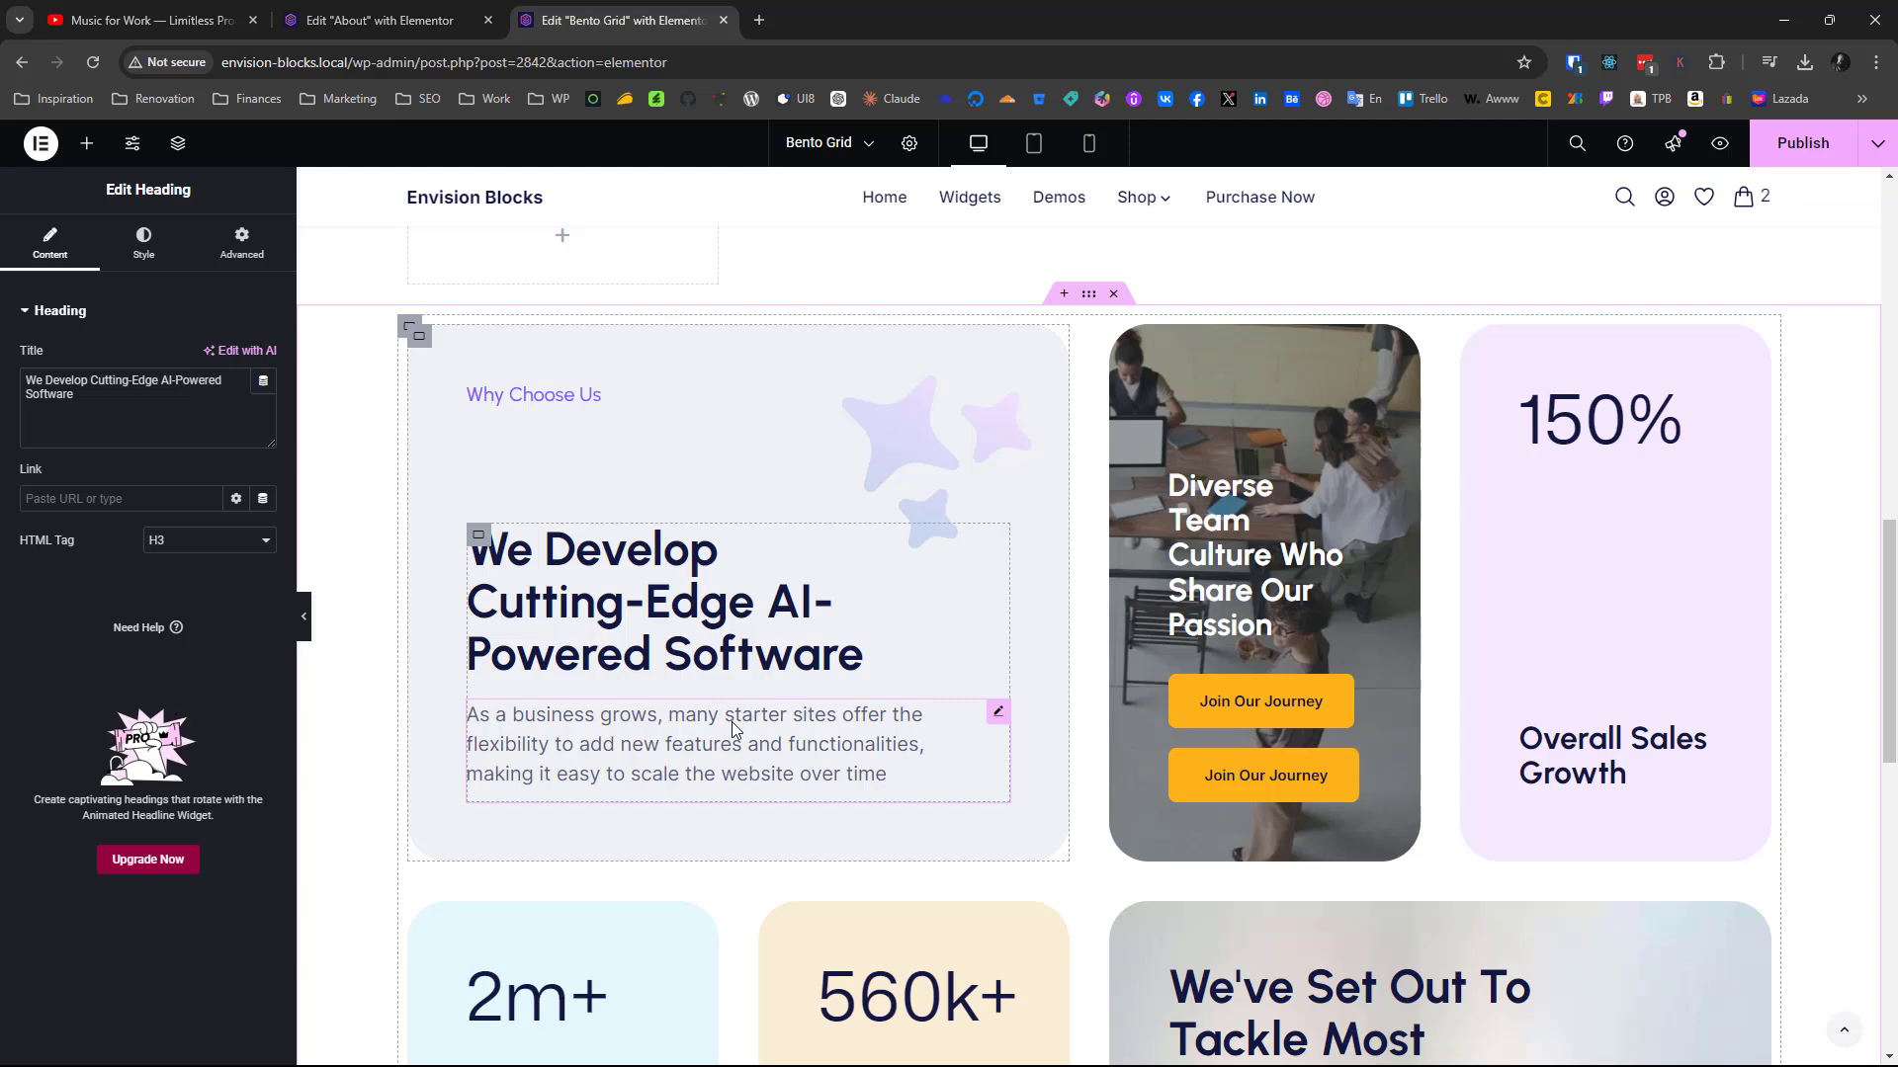
Copy the finished card's "As a business grows" paragraph and paste it below the large heading in the new card's nested container
right_click(731, 721)
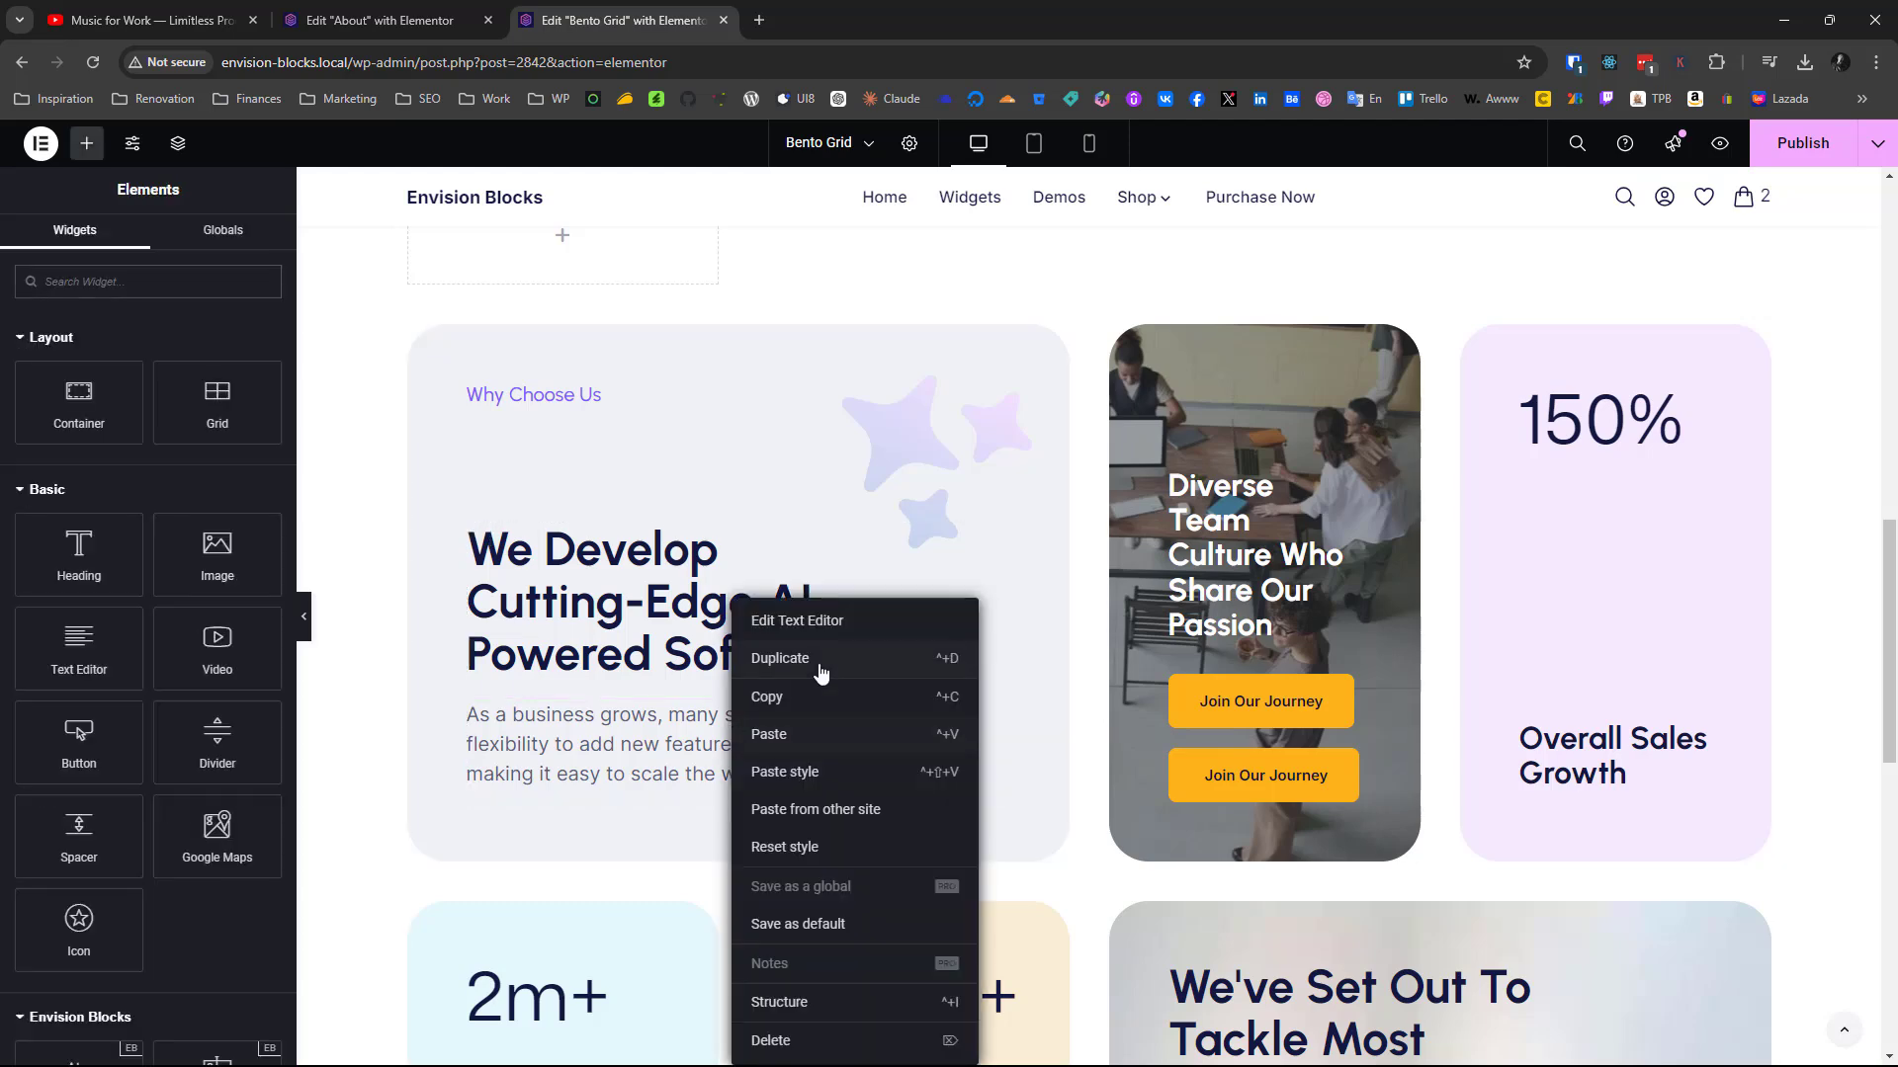
left_click(803, 695)
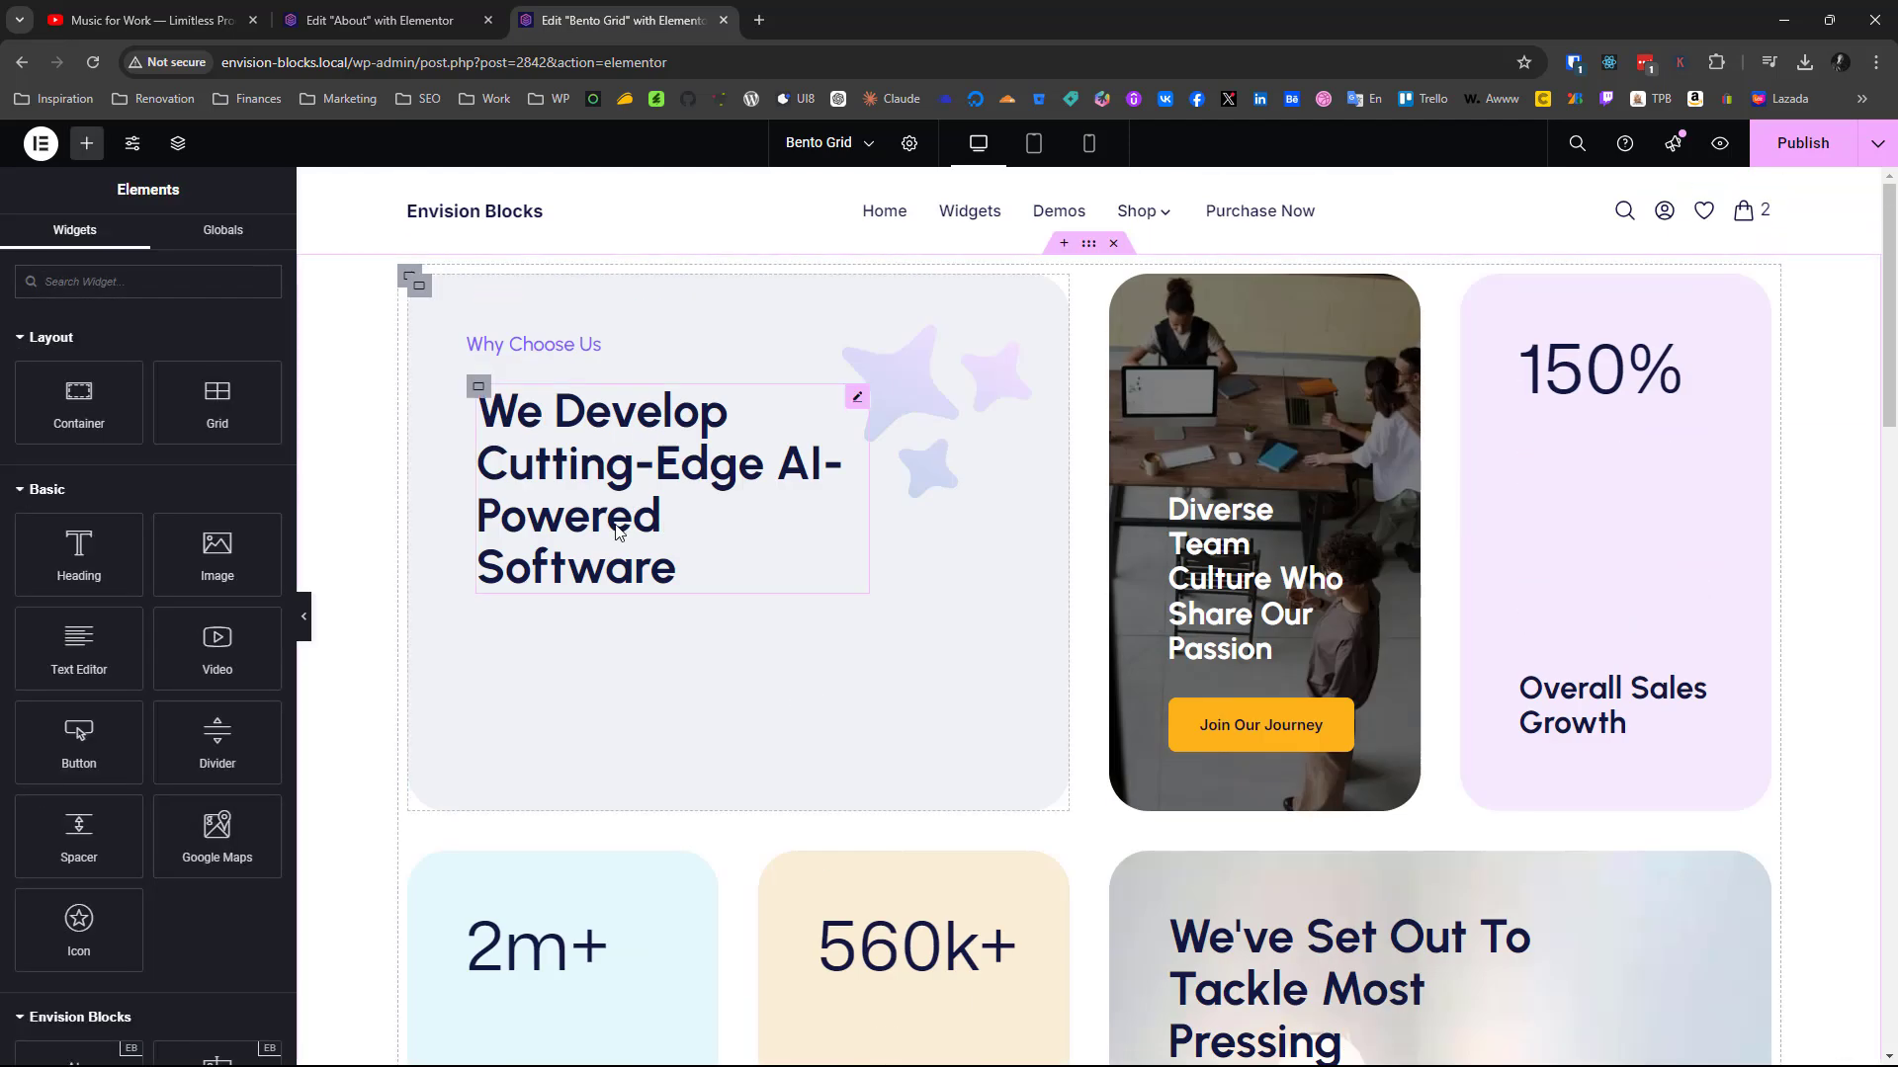
right_click(611, 530)
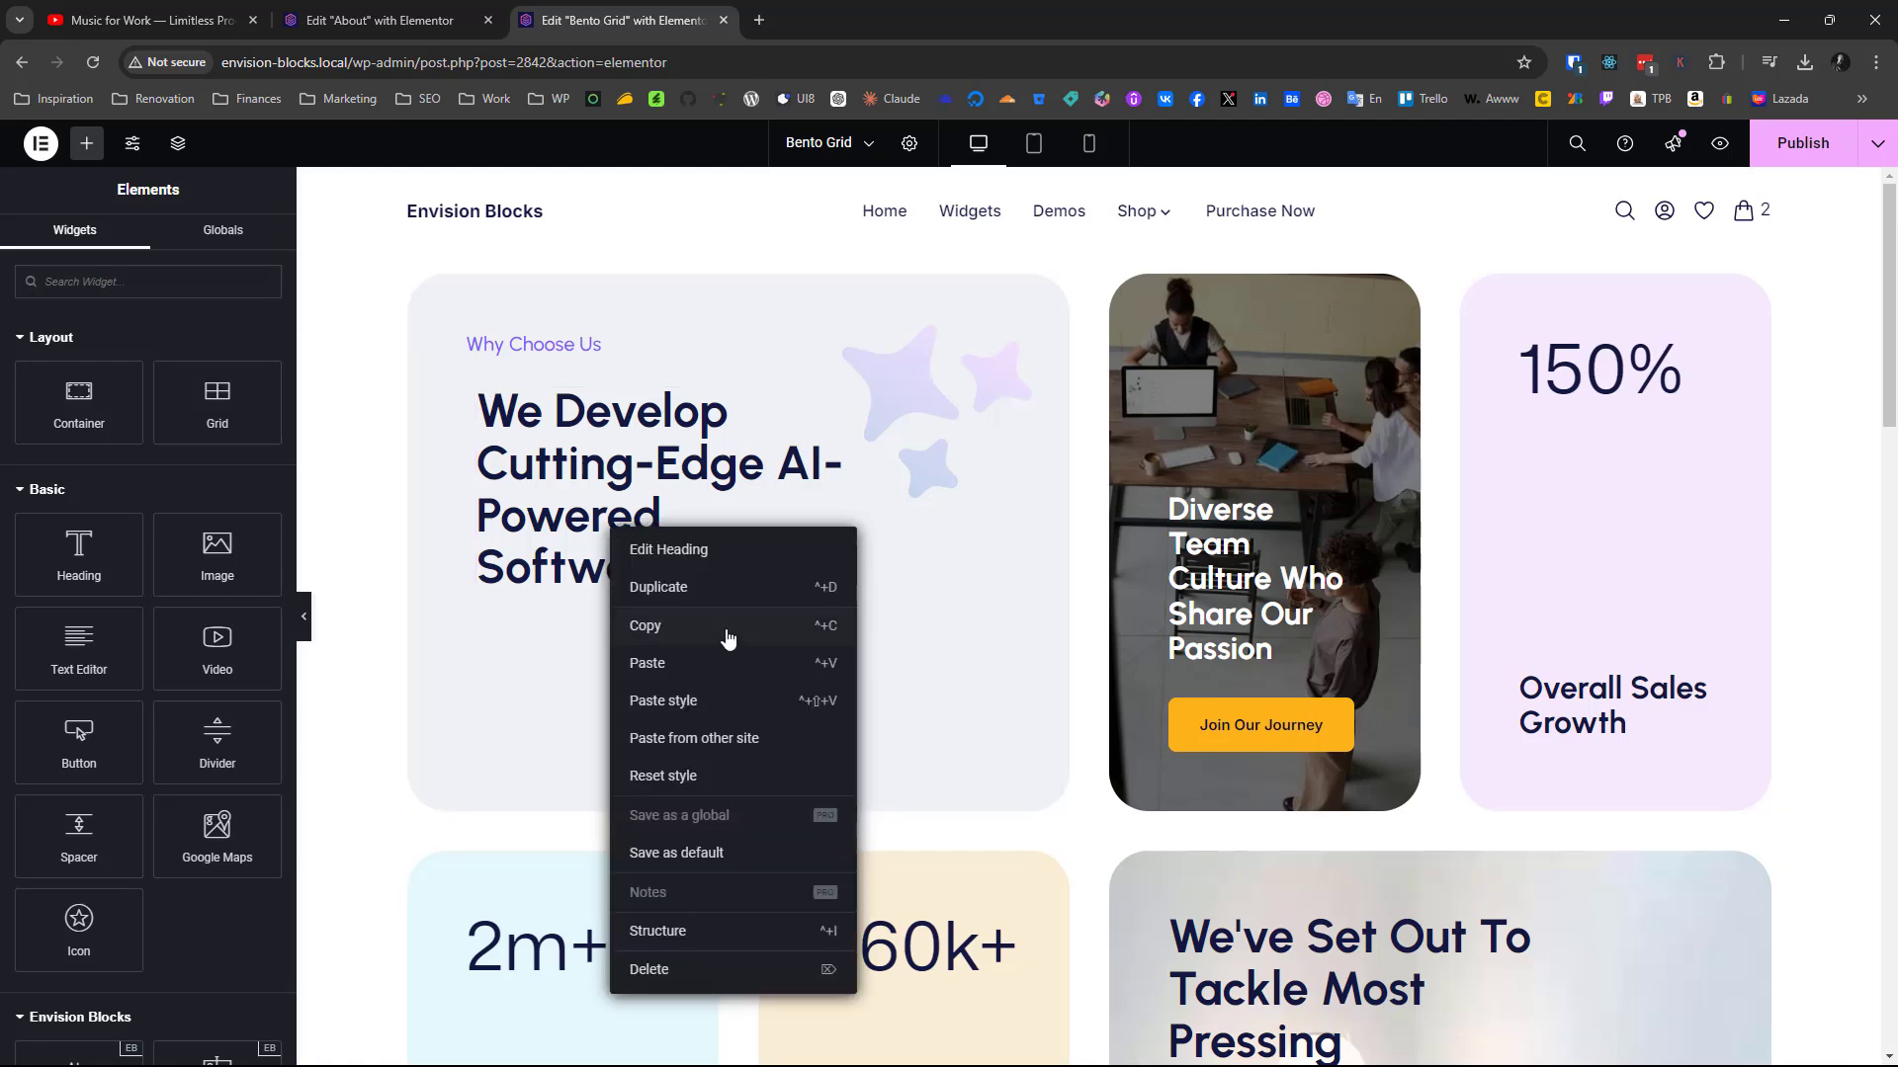
left_click(704, 671)
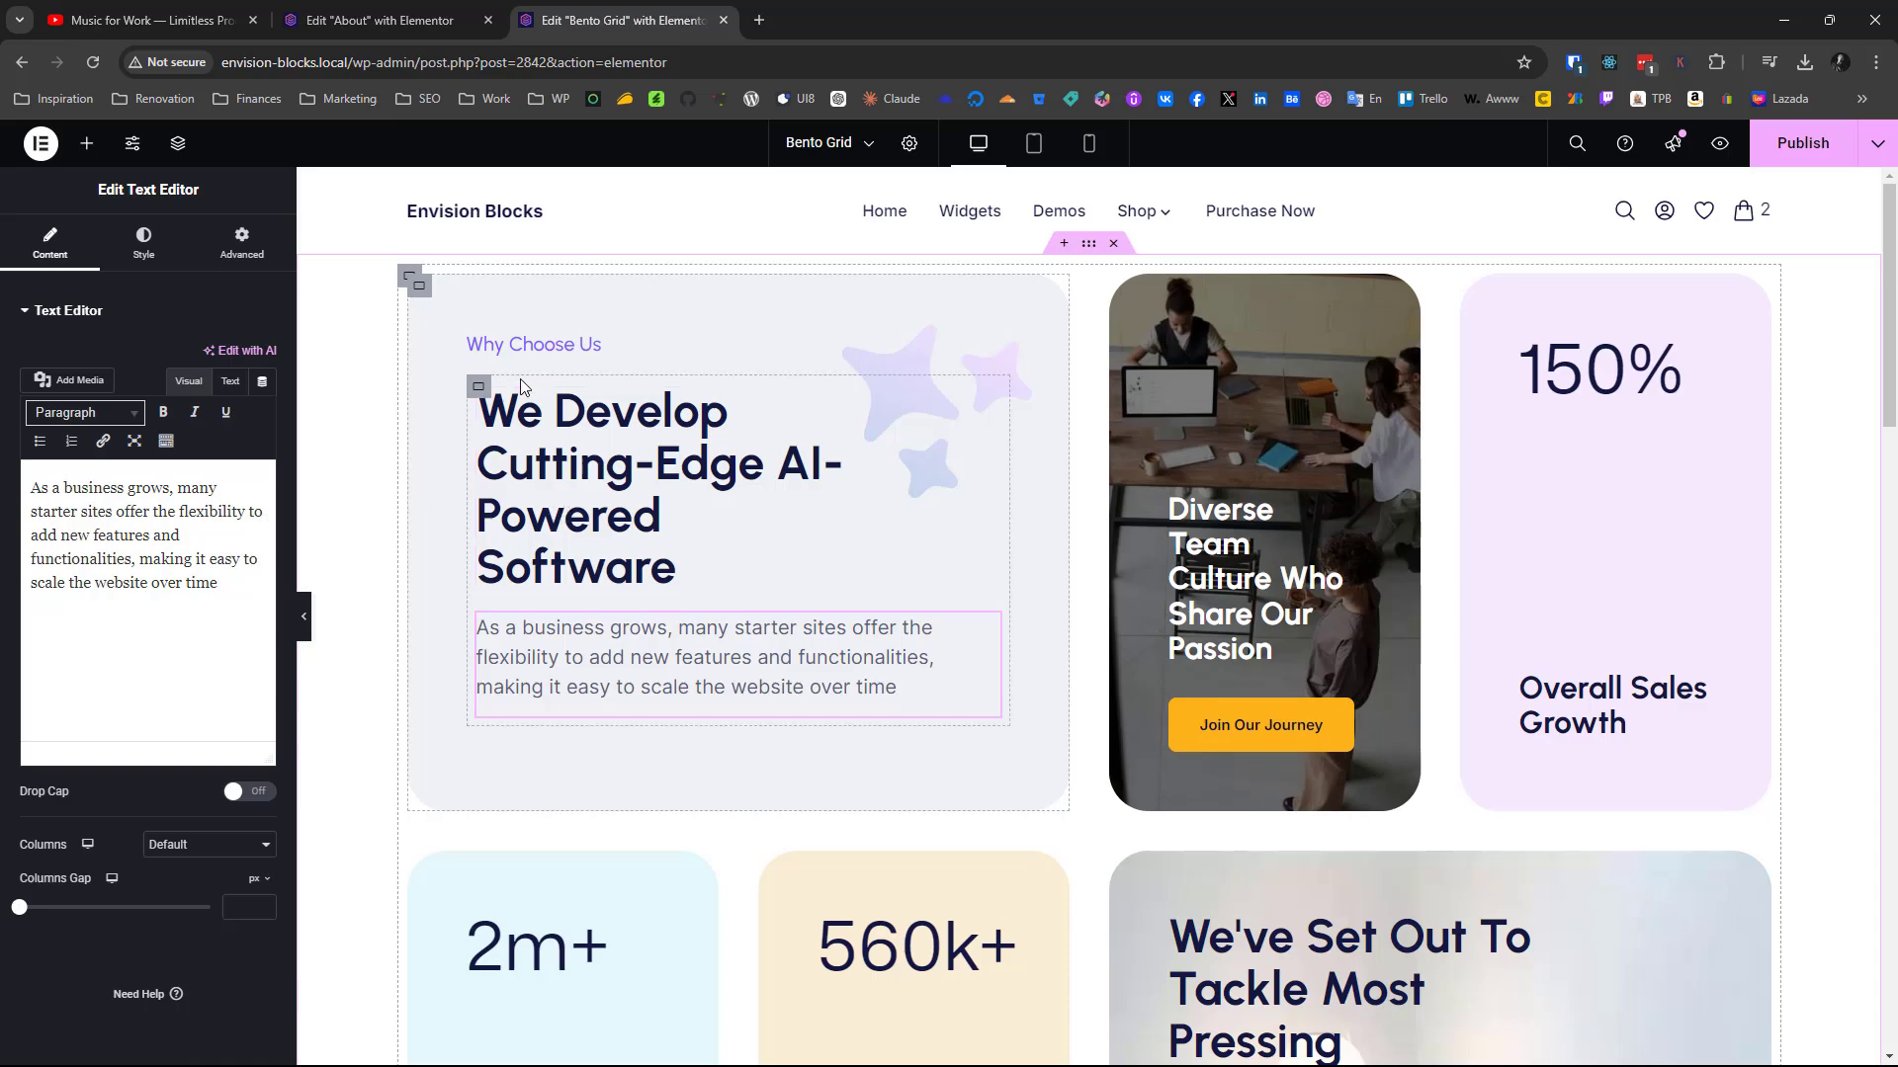
Set the new wide "Why Choose Us" card container's content justification to Space Between
scroll(503, 722, "down", 12)
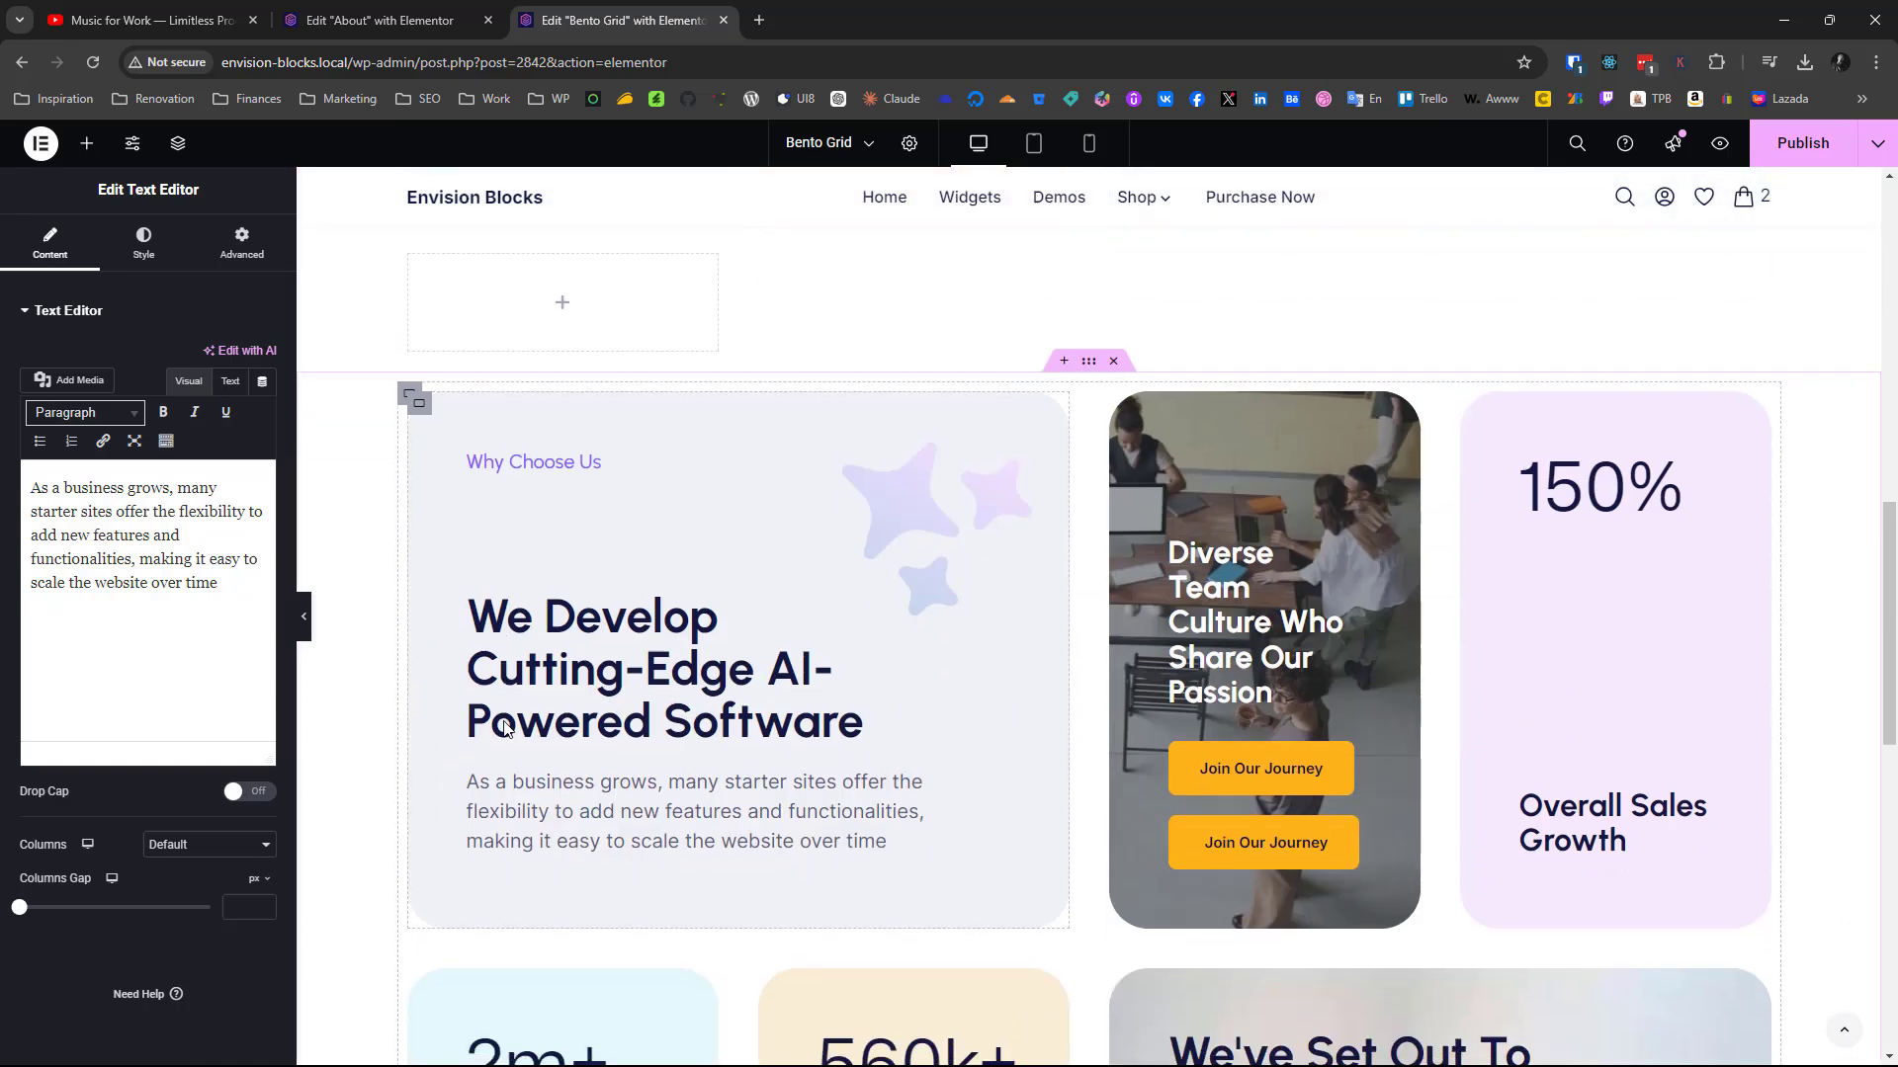
scroll(599, 647, "up", 3)
scroll(599, 647, "down", 4)
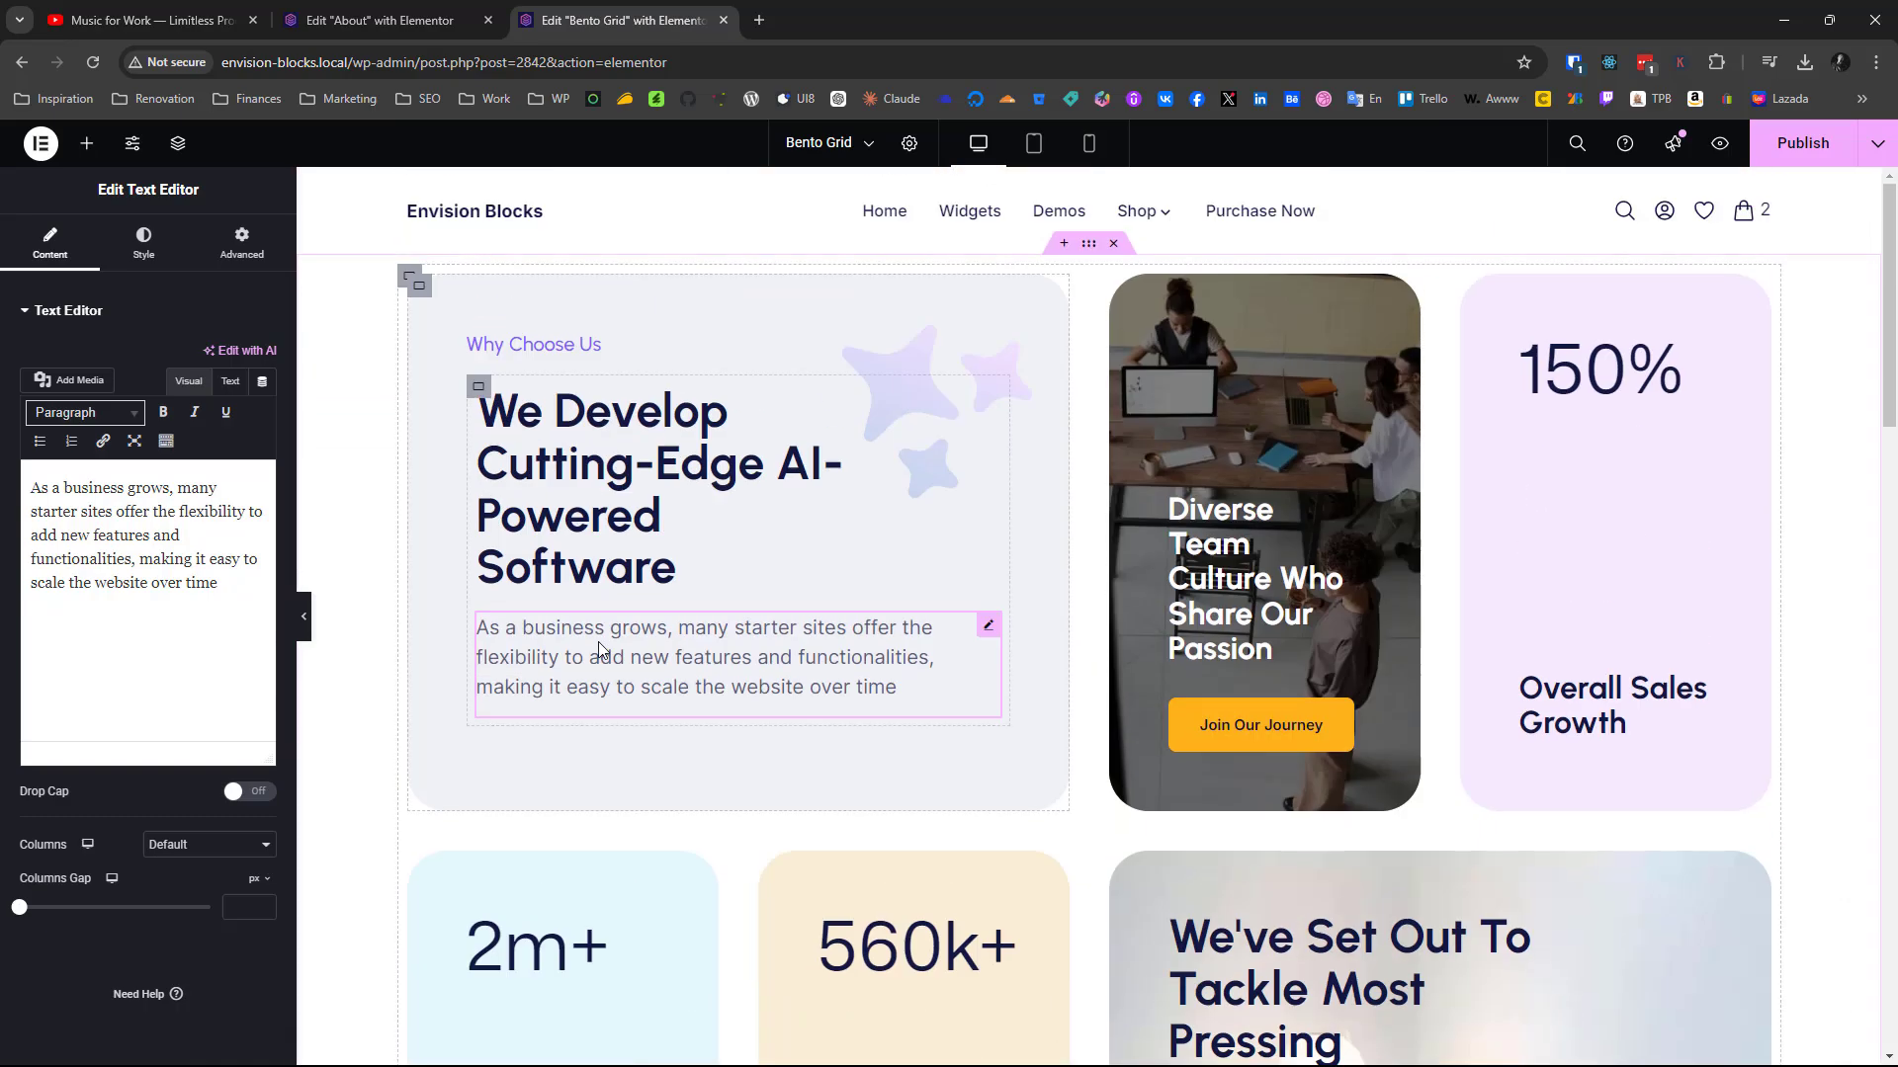
scroll(599, 648, "up", 5)
scroll(599, 648, "down", 5)
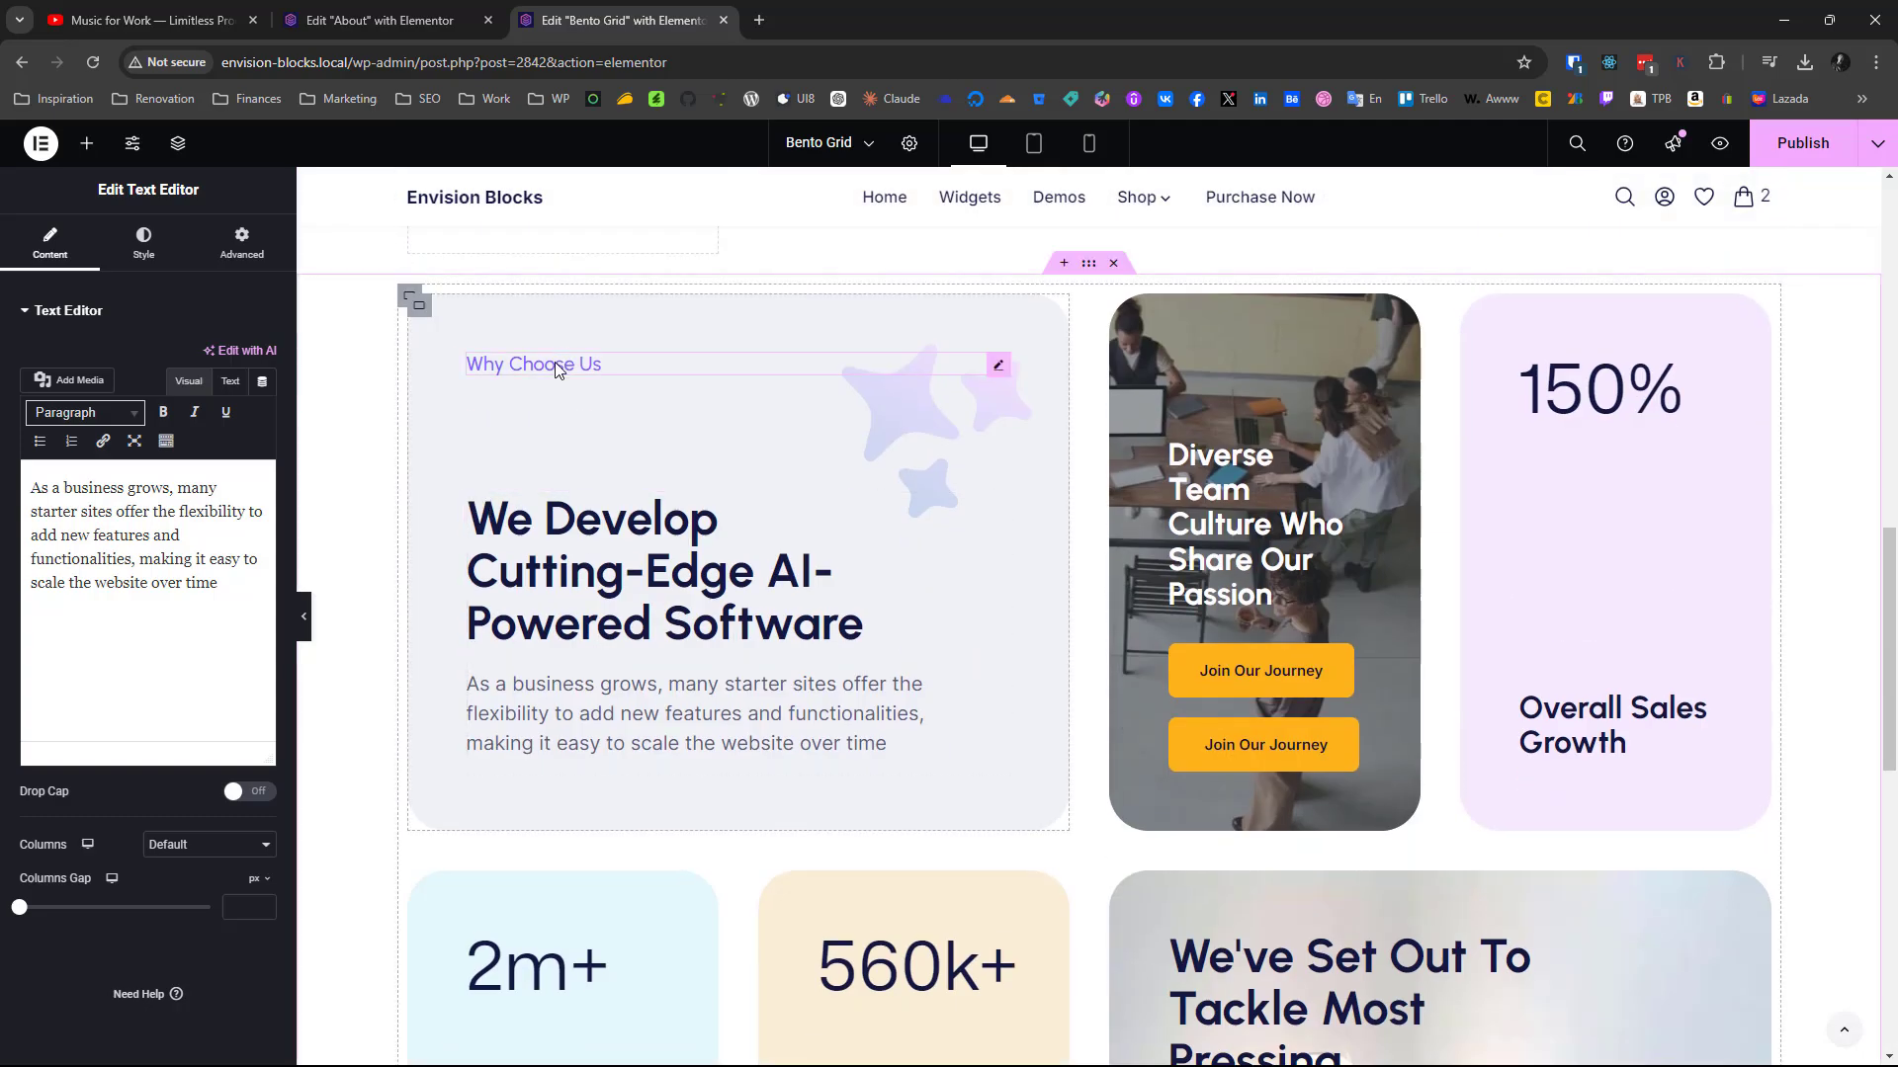
scroll(579, 396, "up", 12)
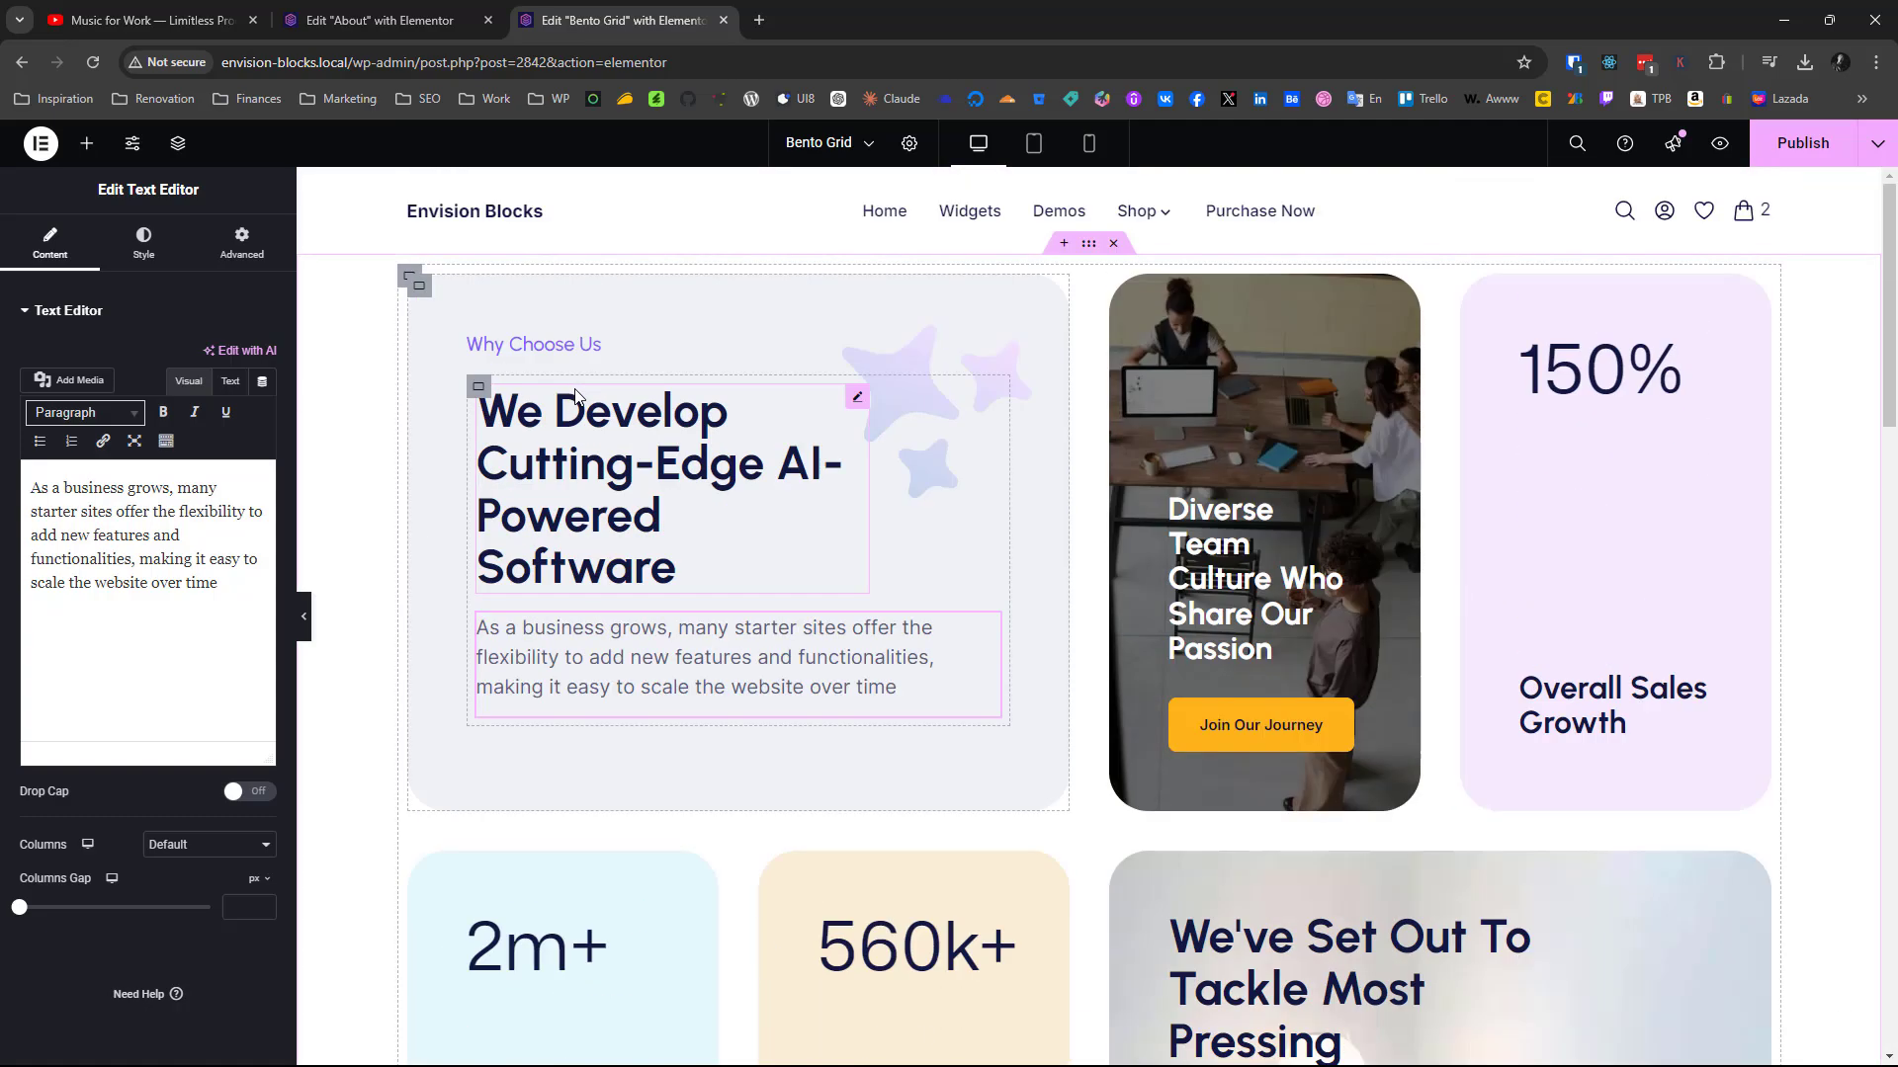
left_click(422, 289)
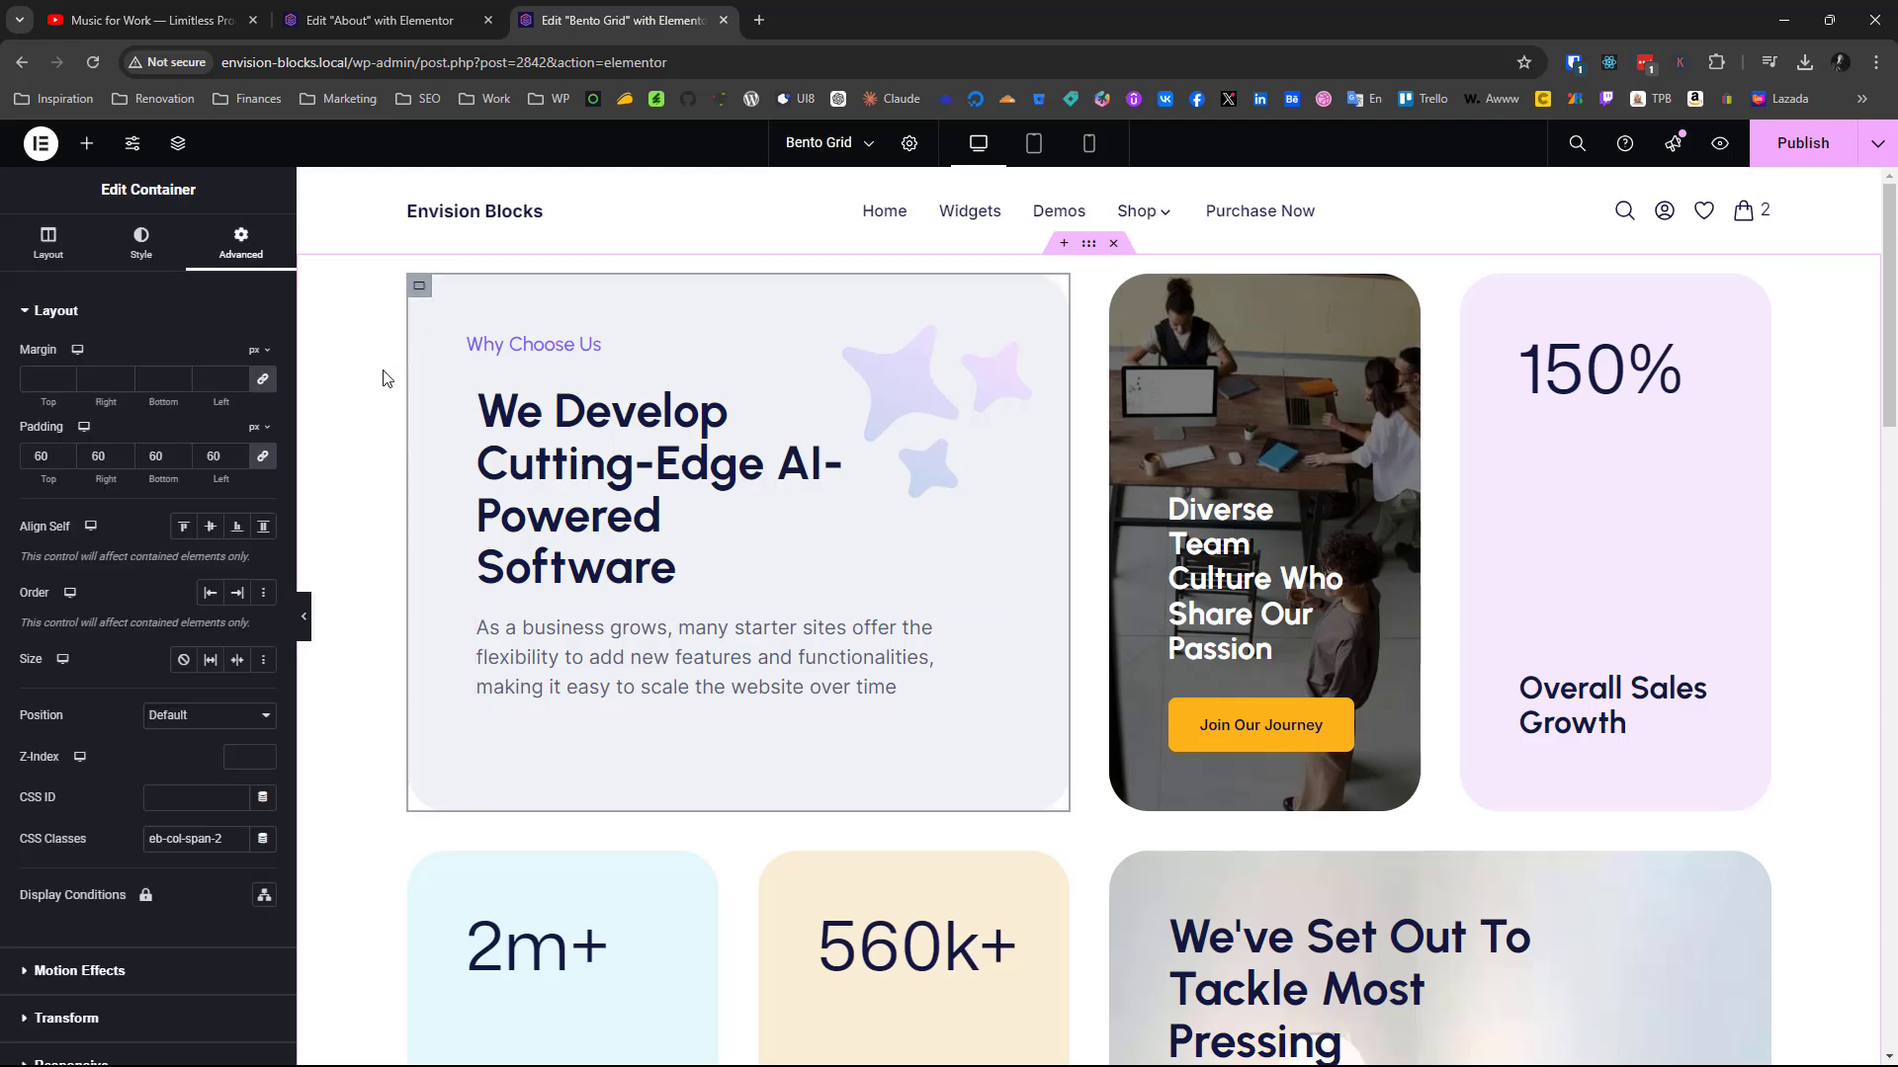
left_click(48, 243)
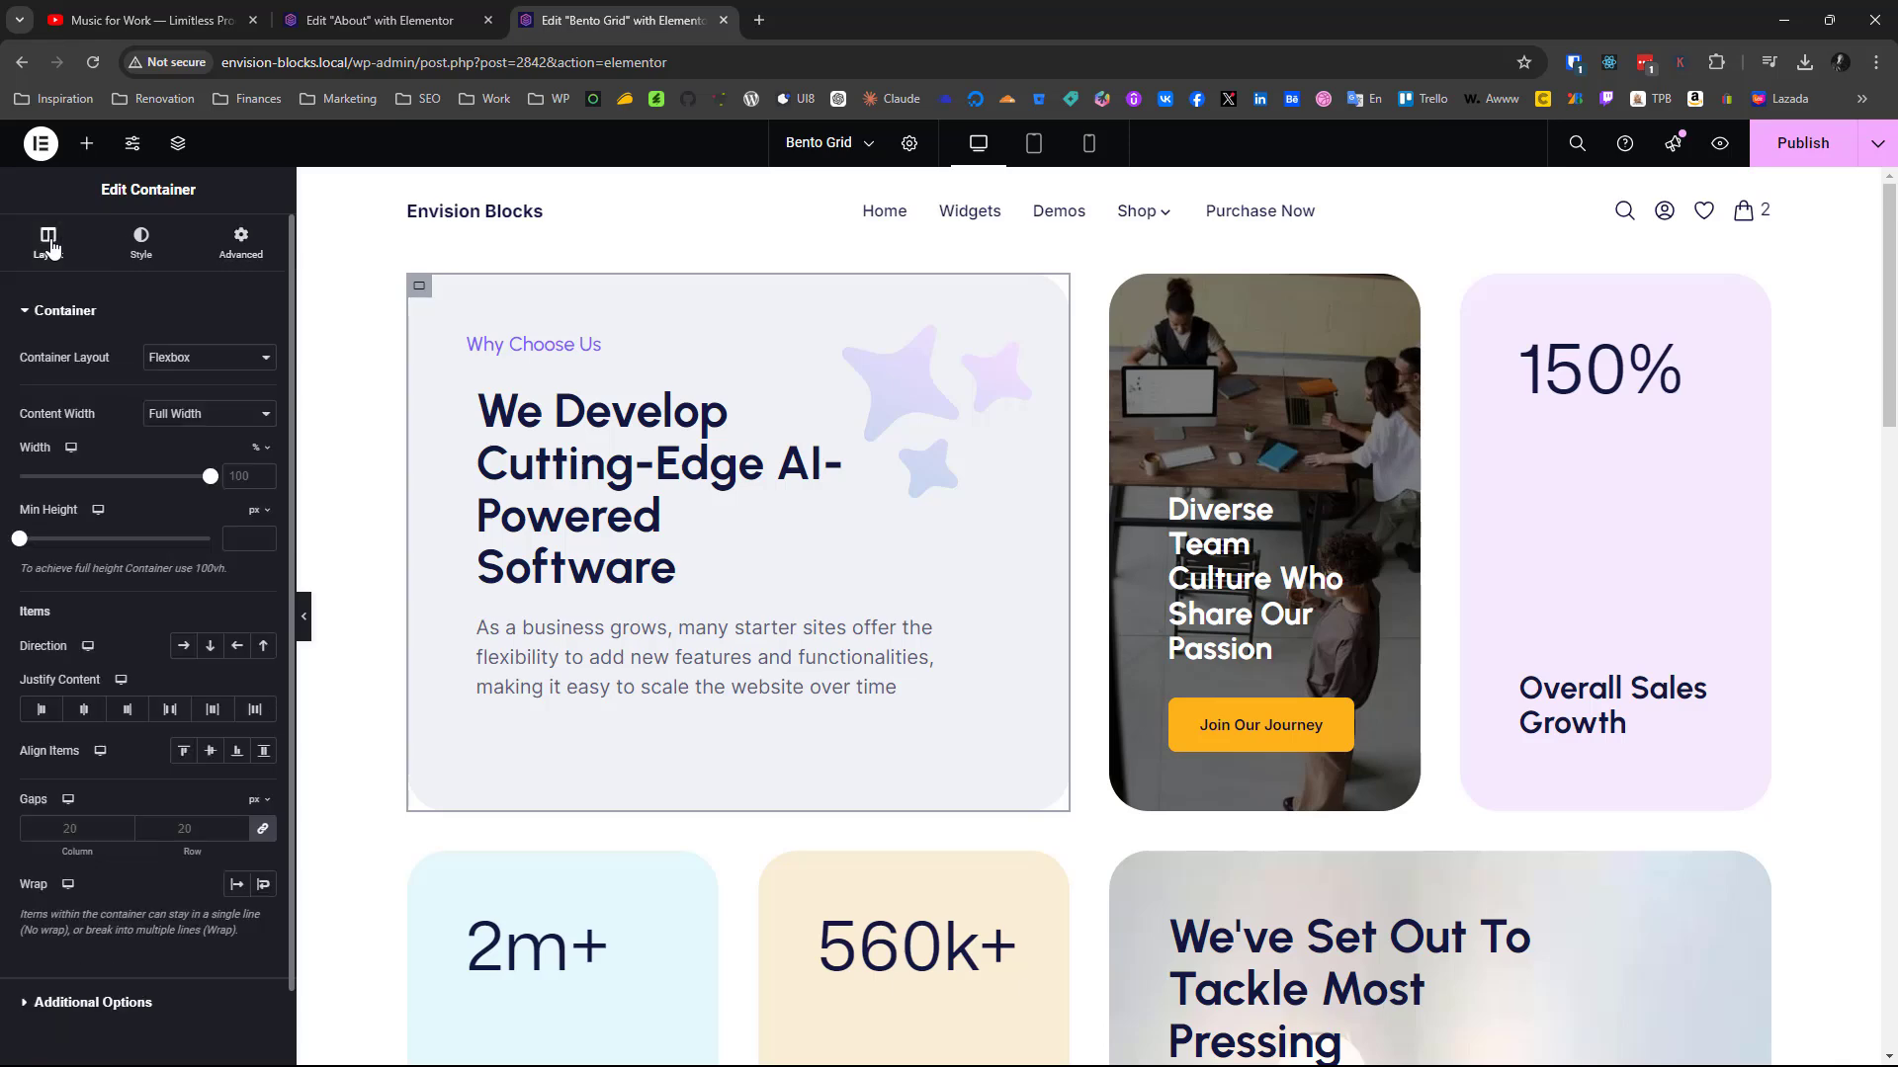
left_click(170, 714)
Compare the heading and paragraph placement in the new "Why Choose Us" card with the finished card, including the large heading's advanced layout settings
scroll(791, 750, "down", 8)
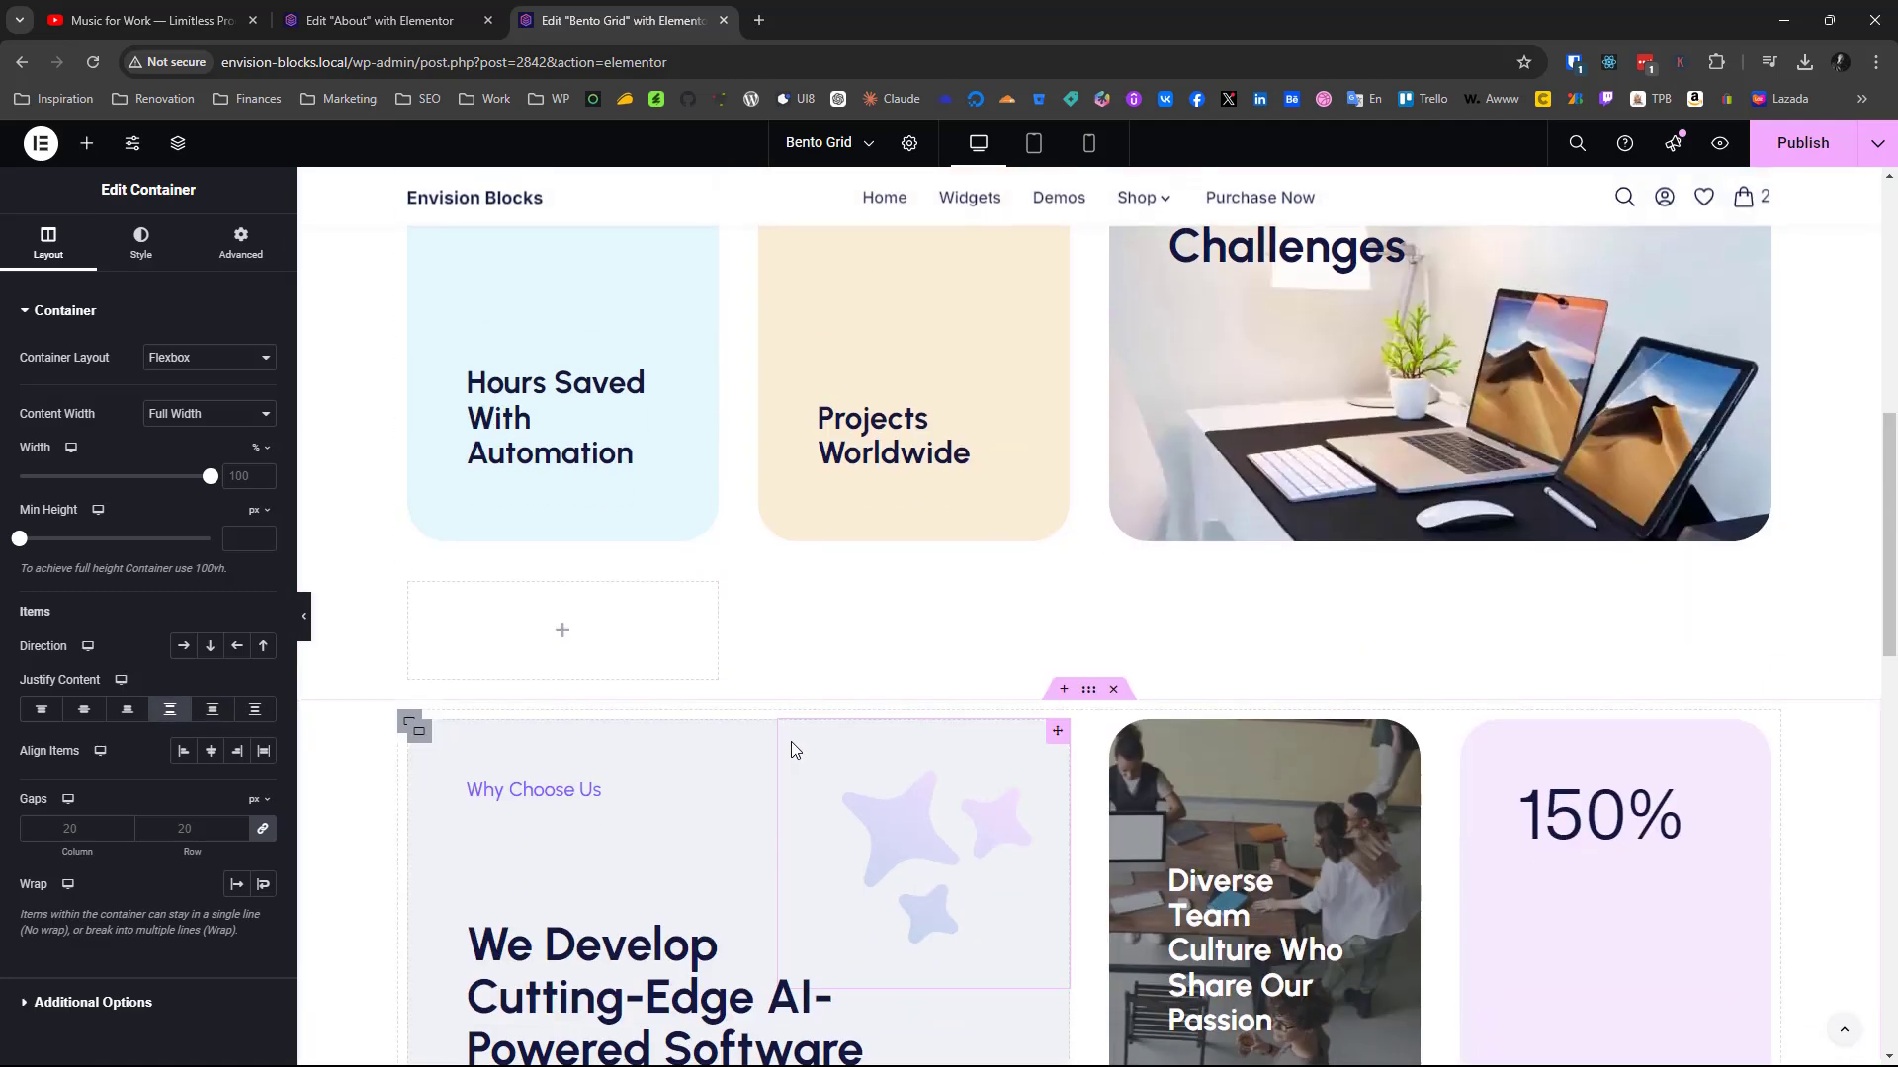
scroll(791, 749, "up", 8)
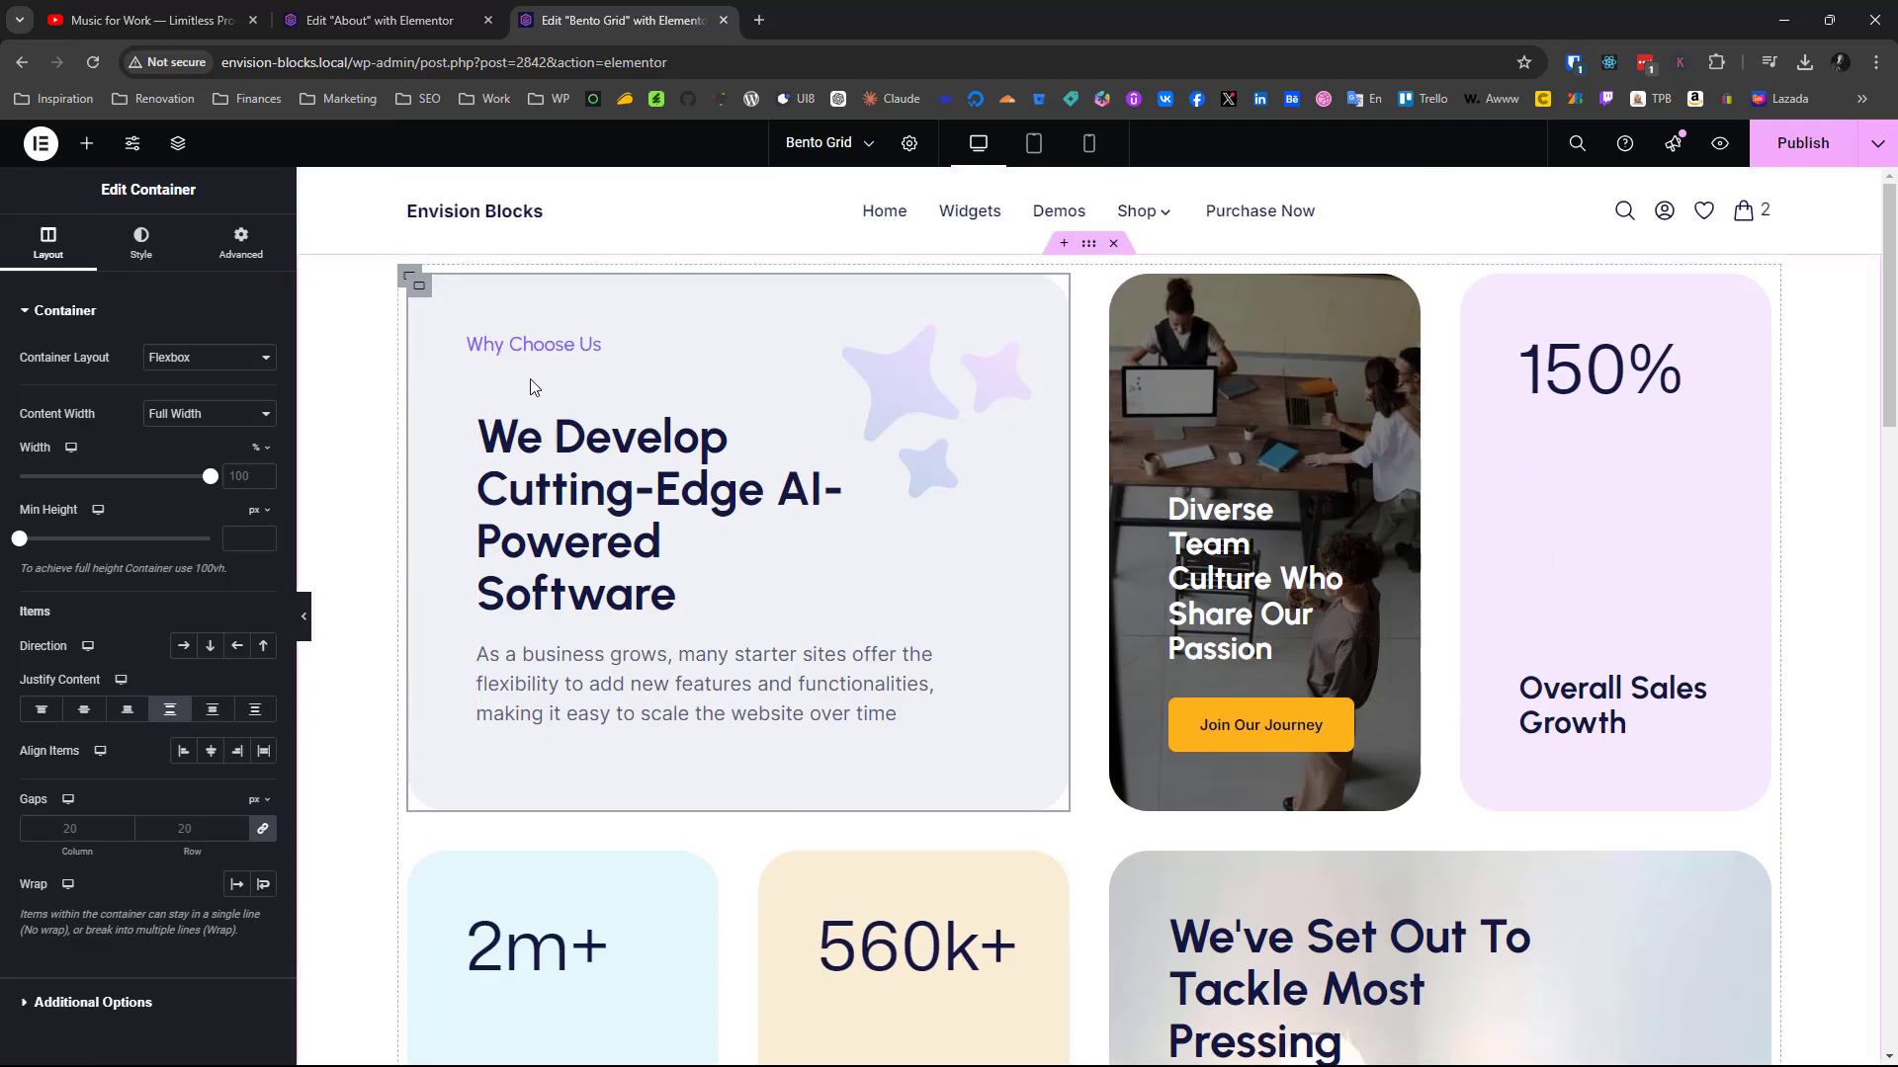
scroll(529, 726, "down", 5)
scroll(530, 726, "up", 5)
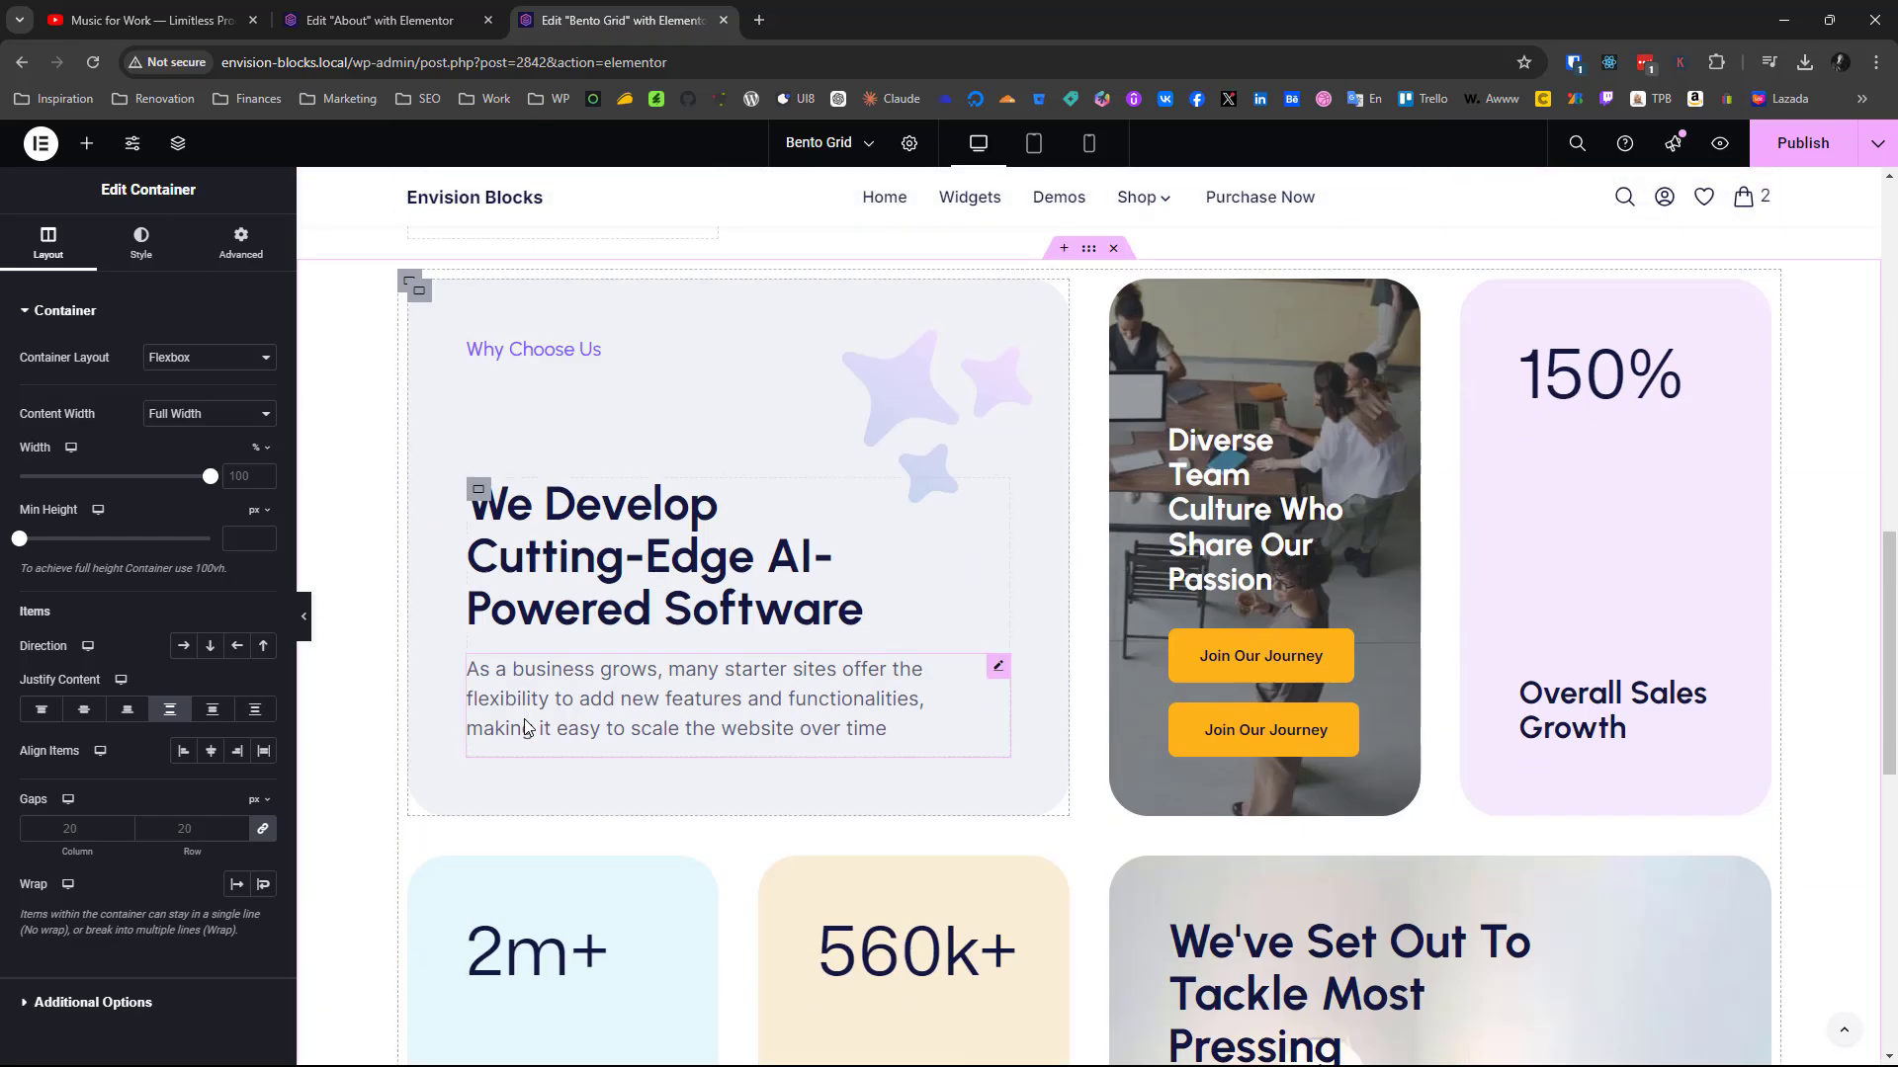
scroll(467, 827, "up", 3)
scroll(467, 828, "down", 6)
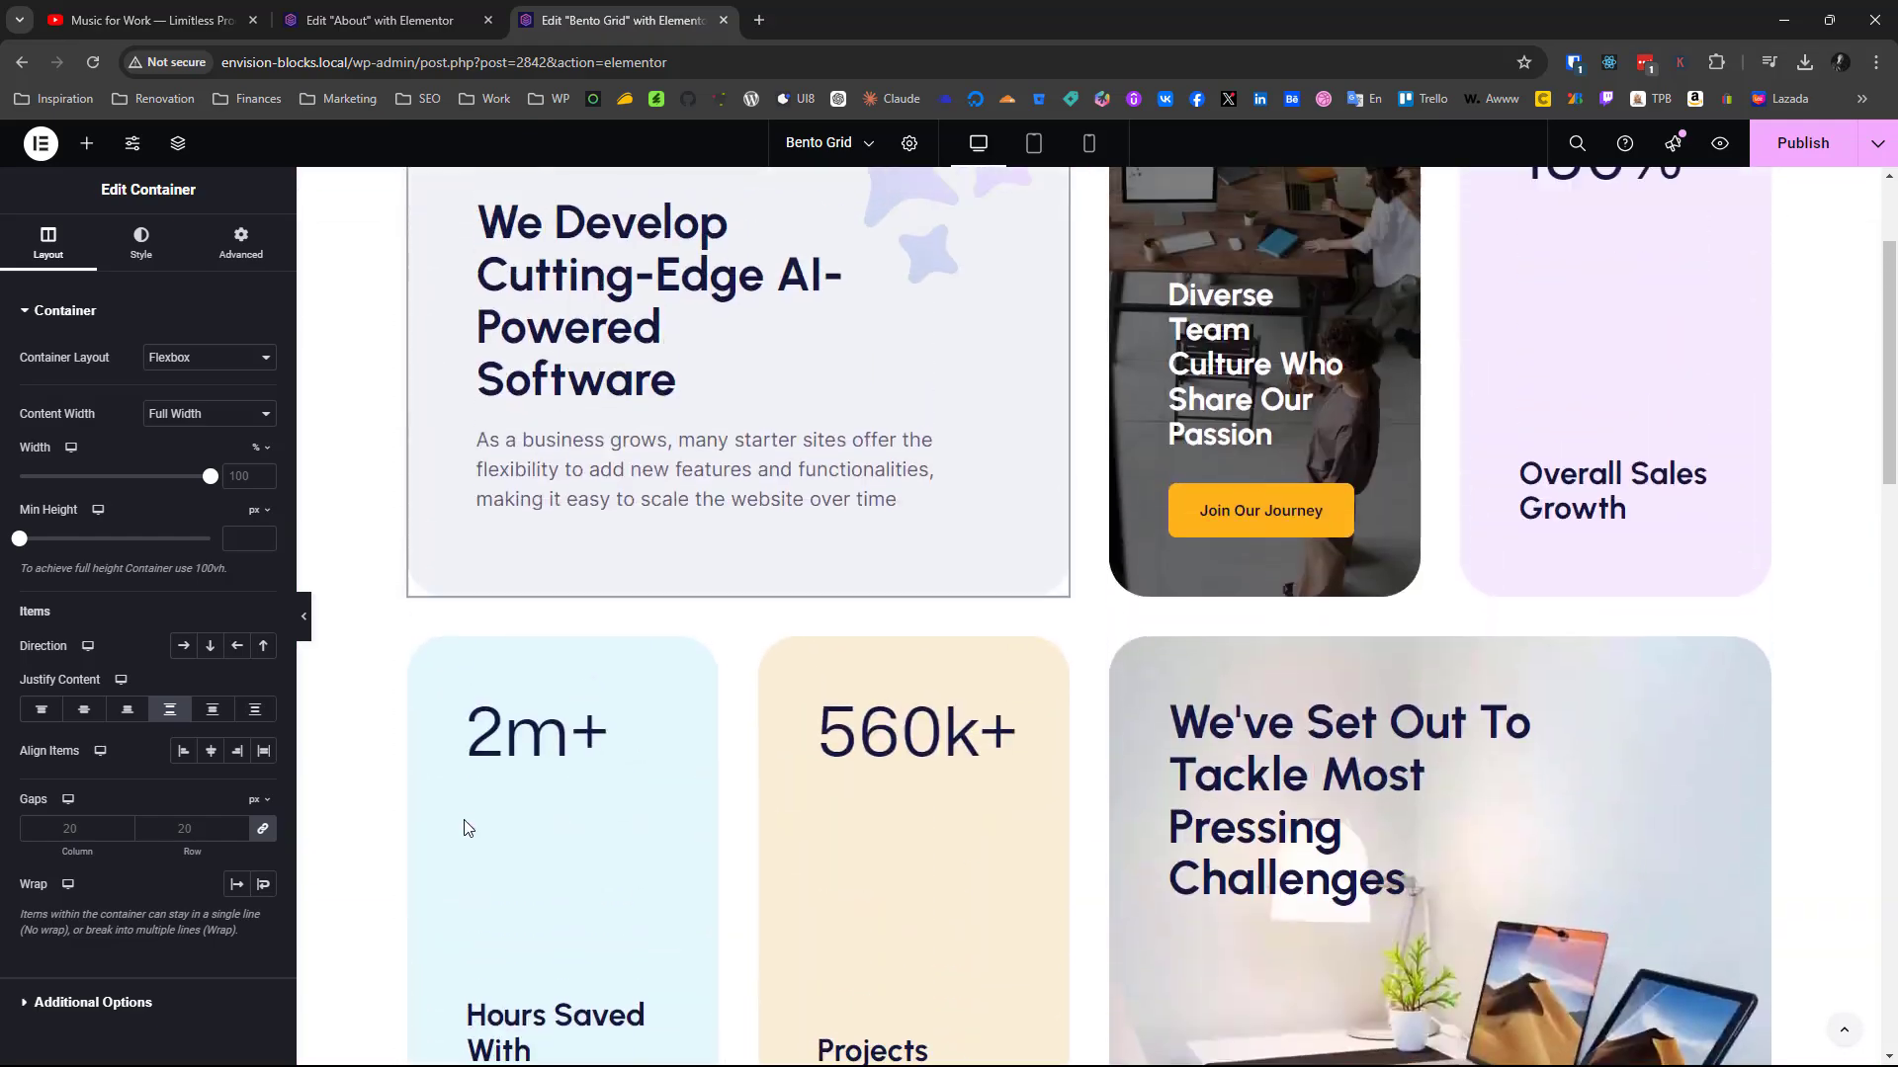
scroll(466, 828, "up", 2)
scroll(468, 828, "up", 3)
scroll(466, 830, "down", 7)
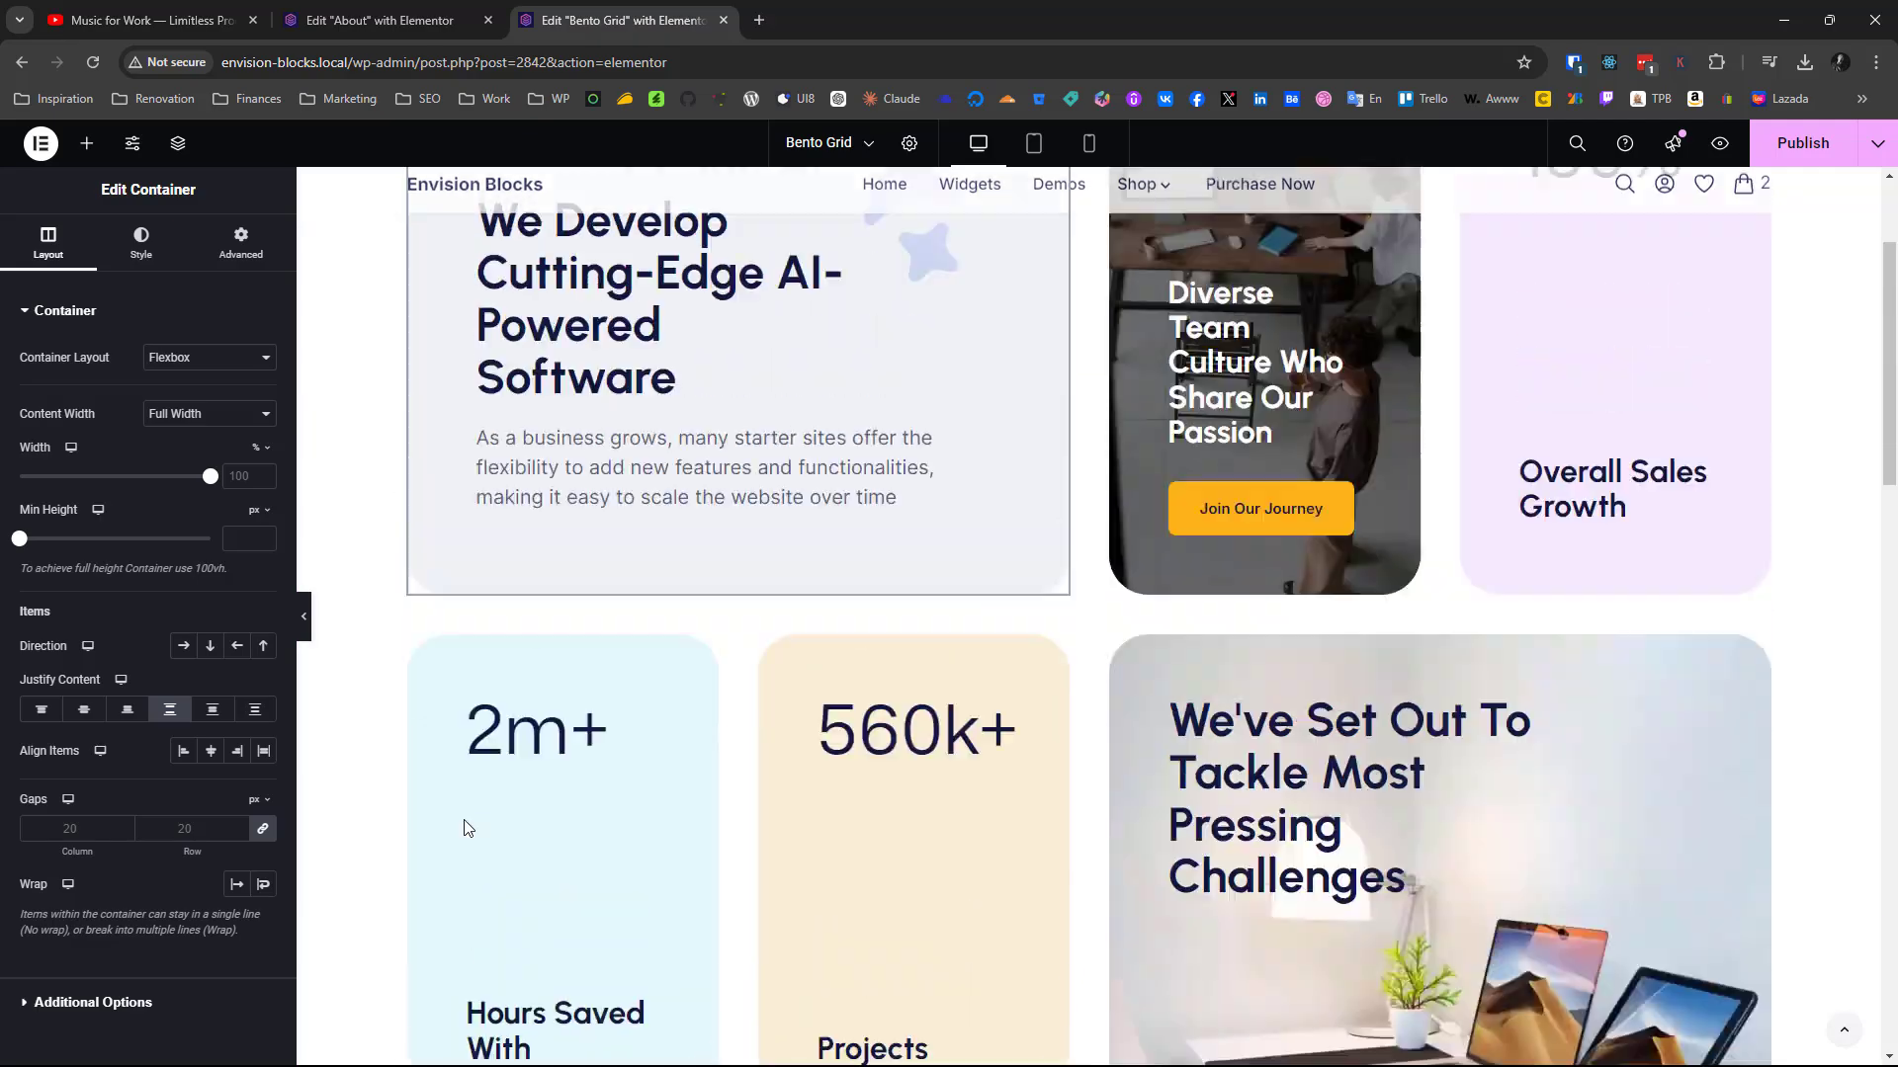
scroll(465, 826, "up", 3)
scroll(756, 506, "down", 5)
scroll(756, 506, "up", 5)
left_click(755, 509)
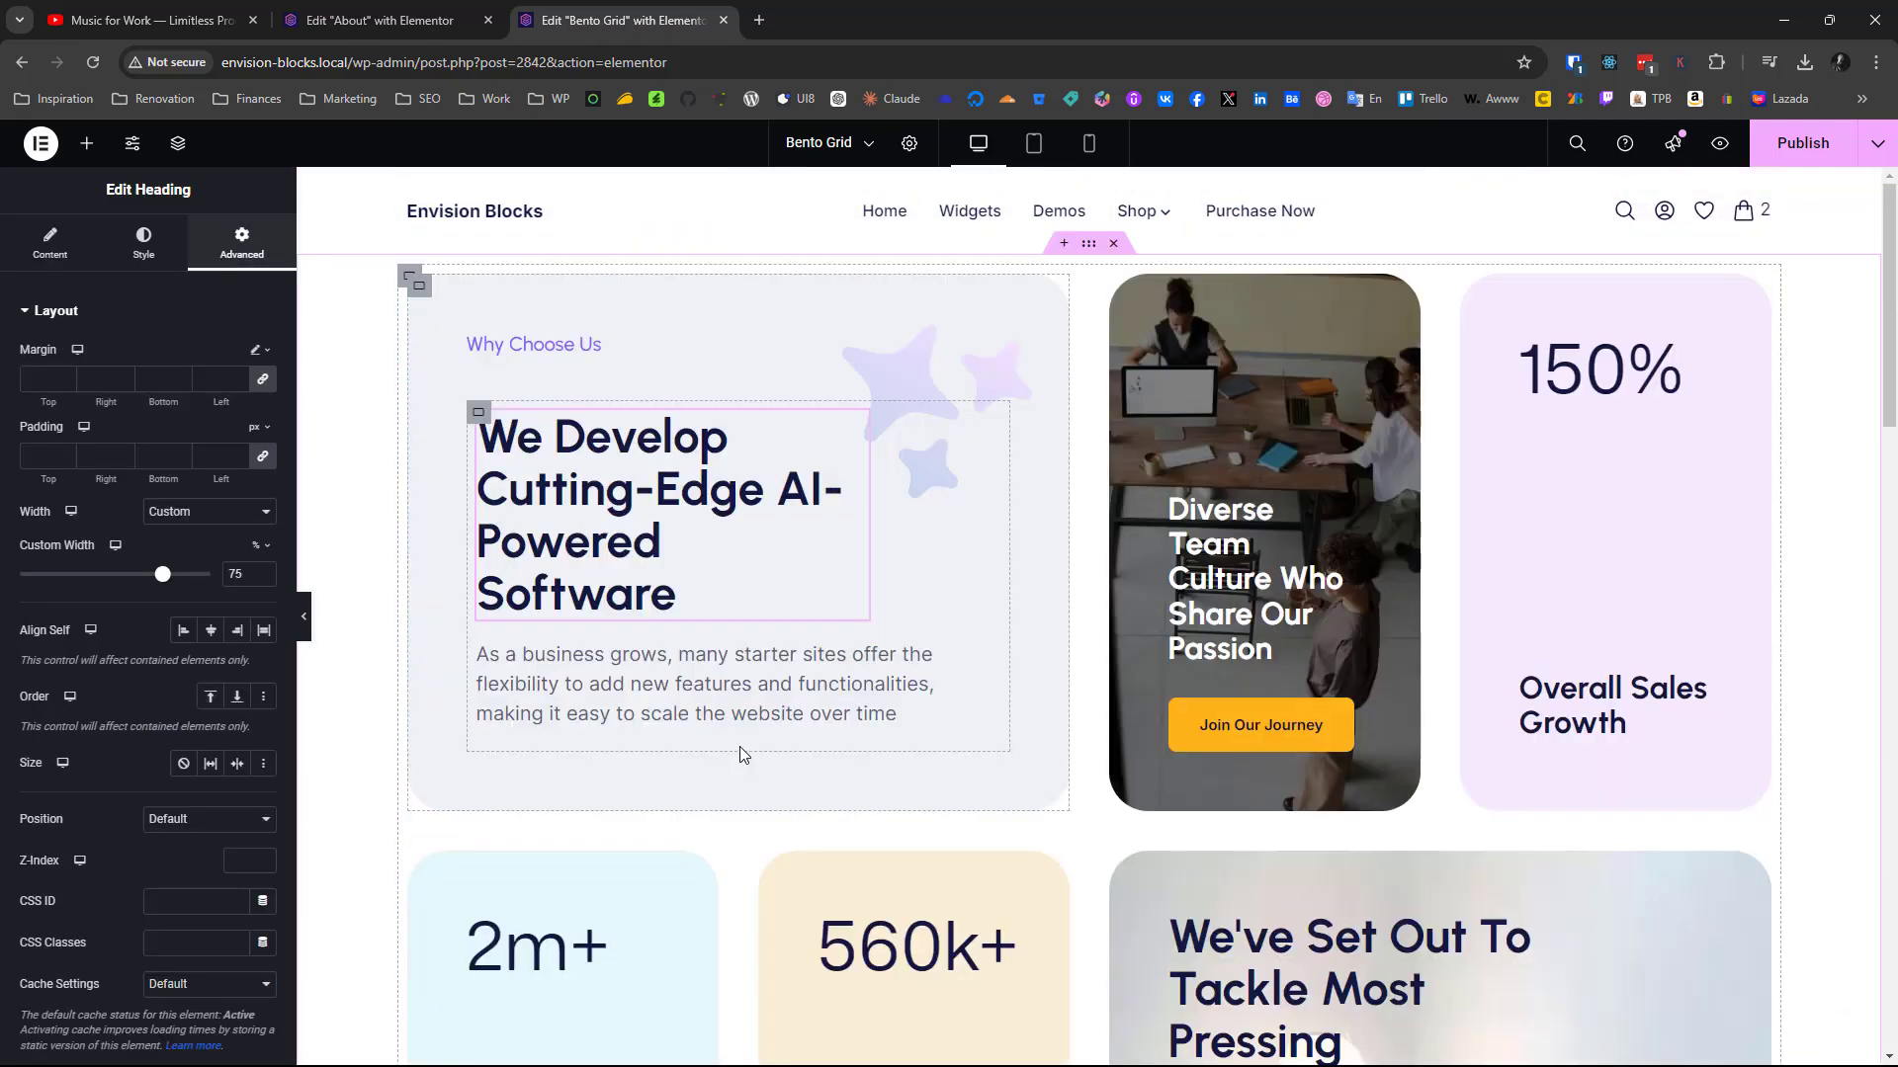
scroll(551, 603, "down", 14)
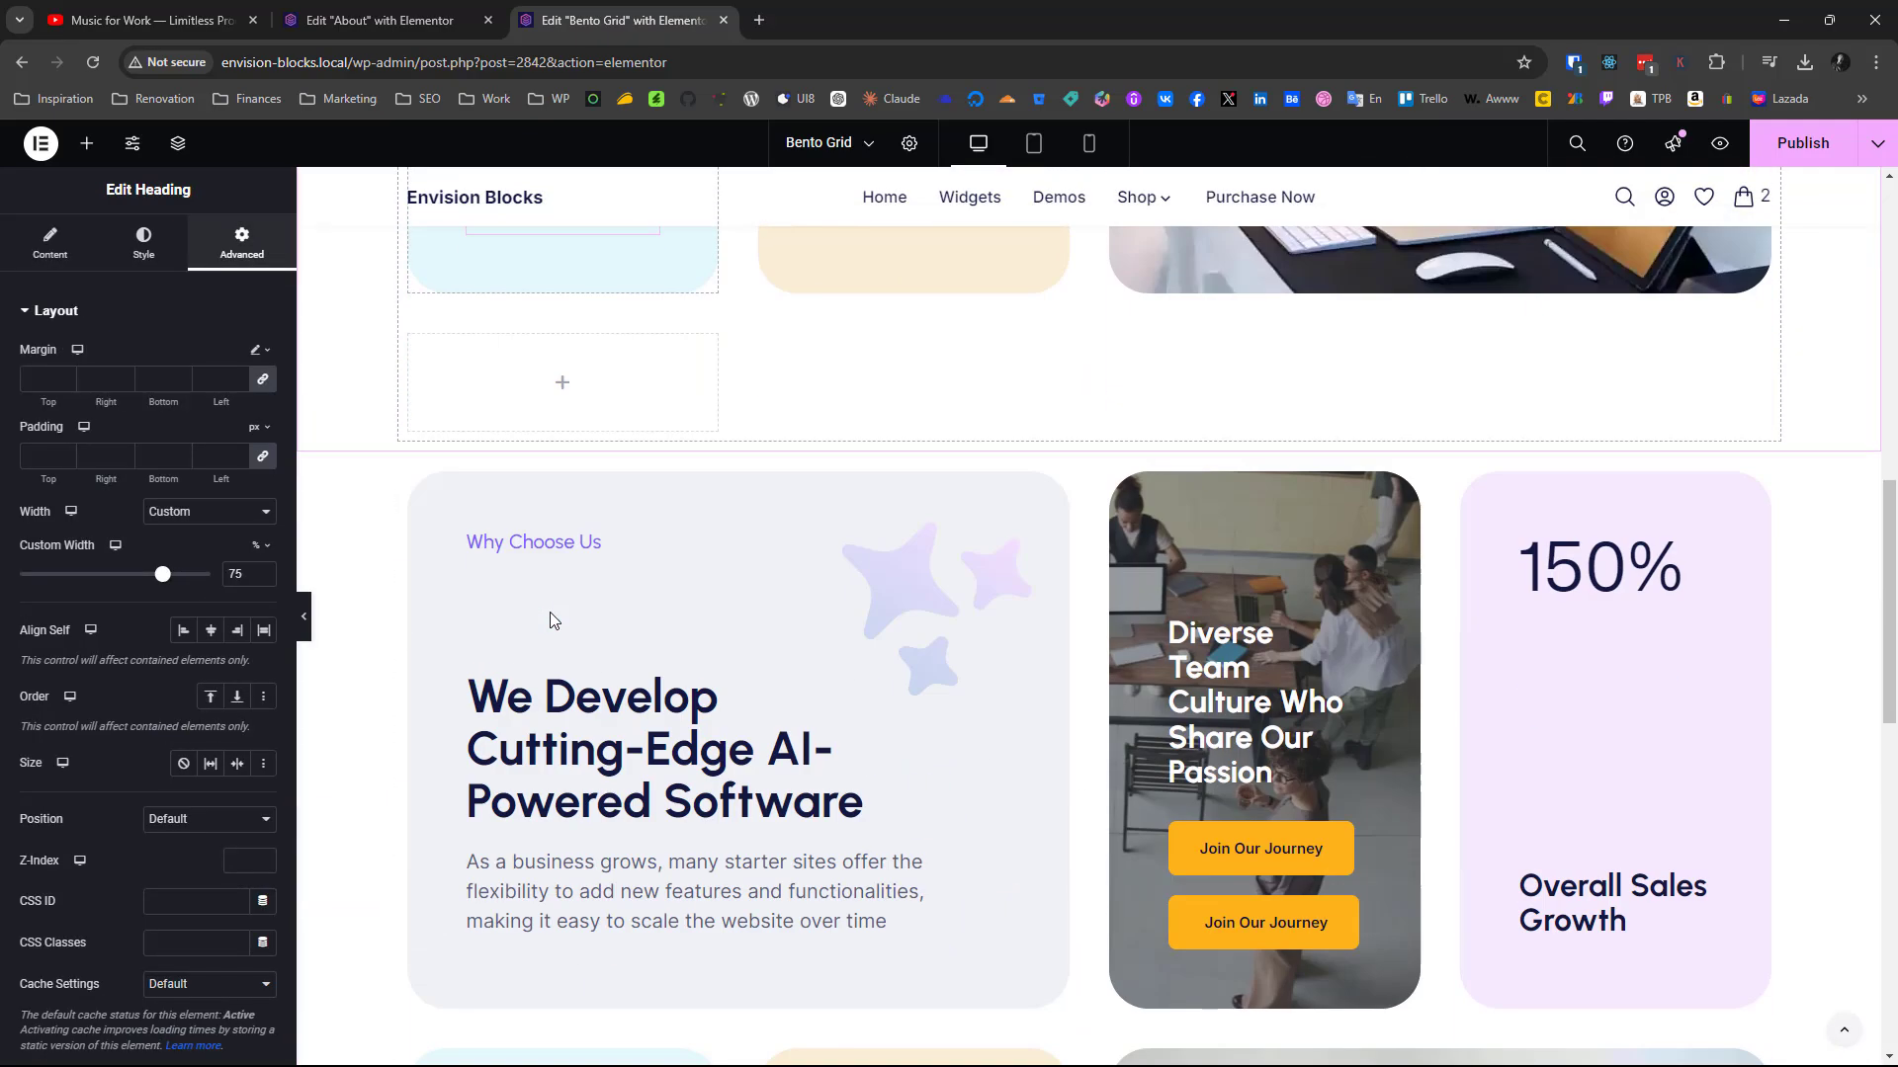
scroll(551, 617, "up", 14)
scroll(551, 620, "down", 10)
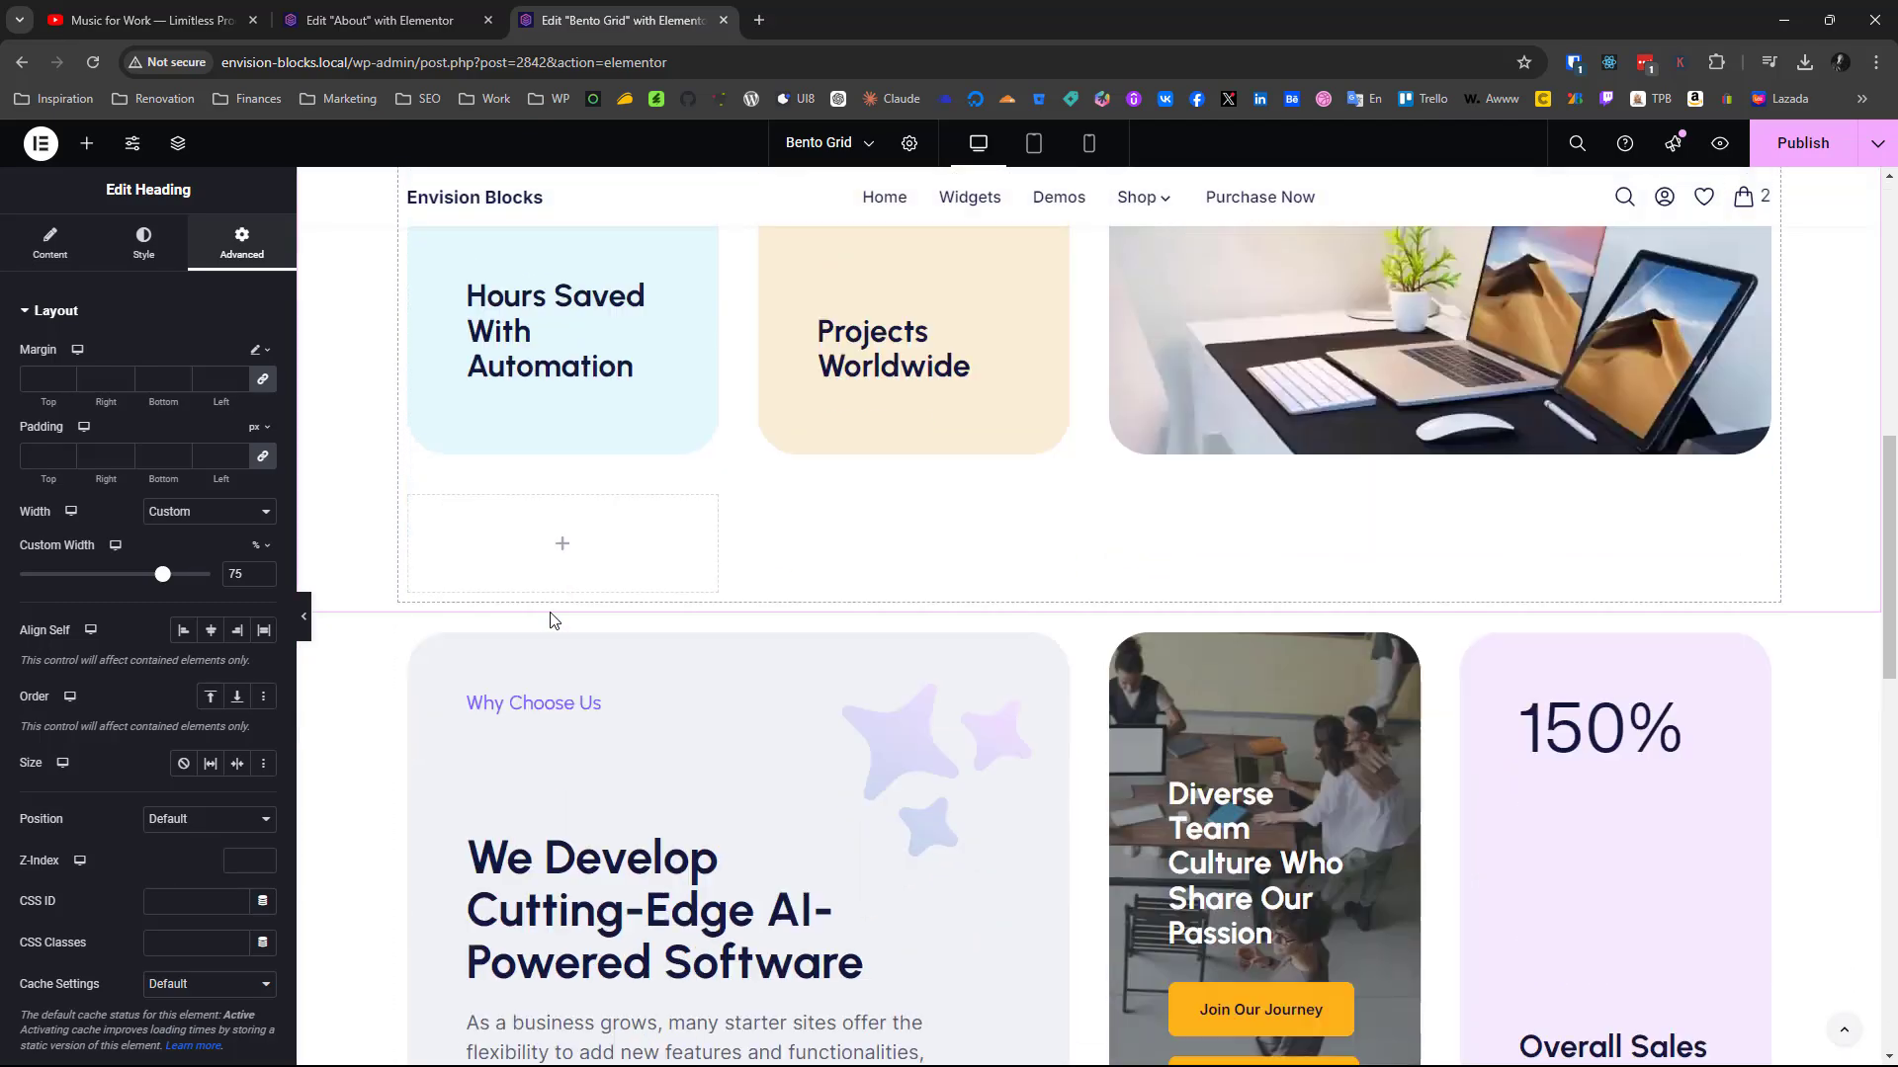
scroll(550, 619, "up", 11)
scroll(551, 616, "down", 7)
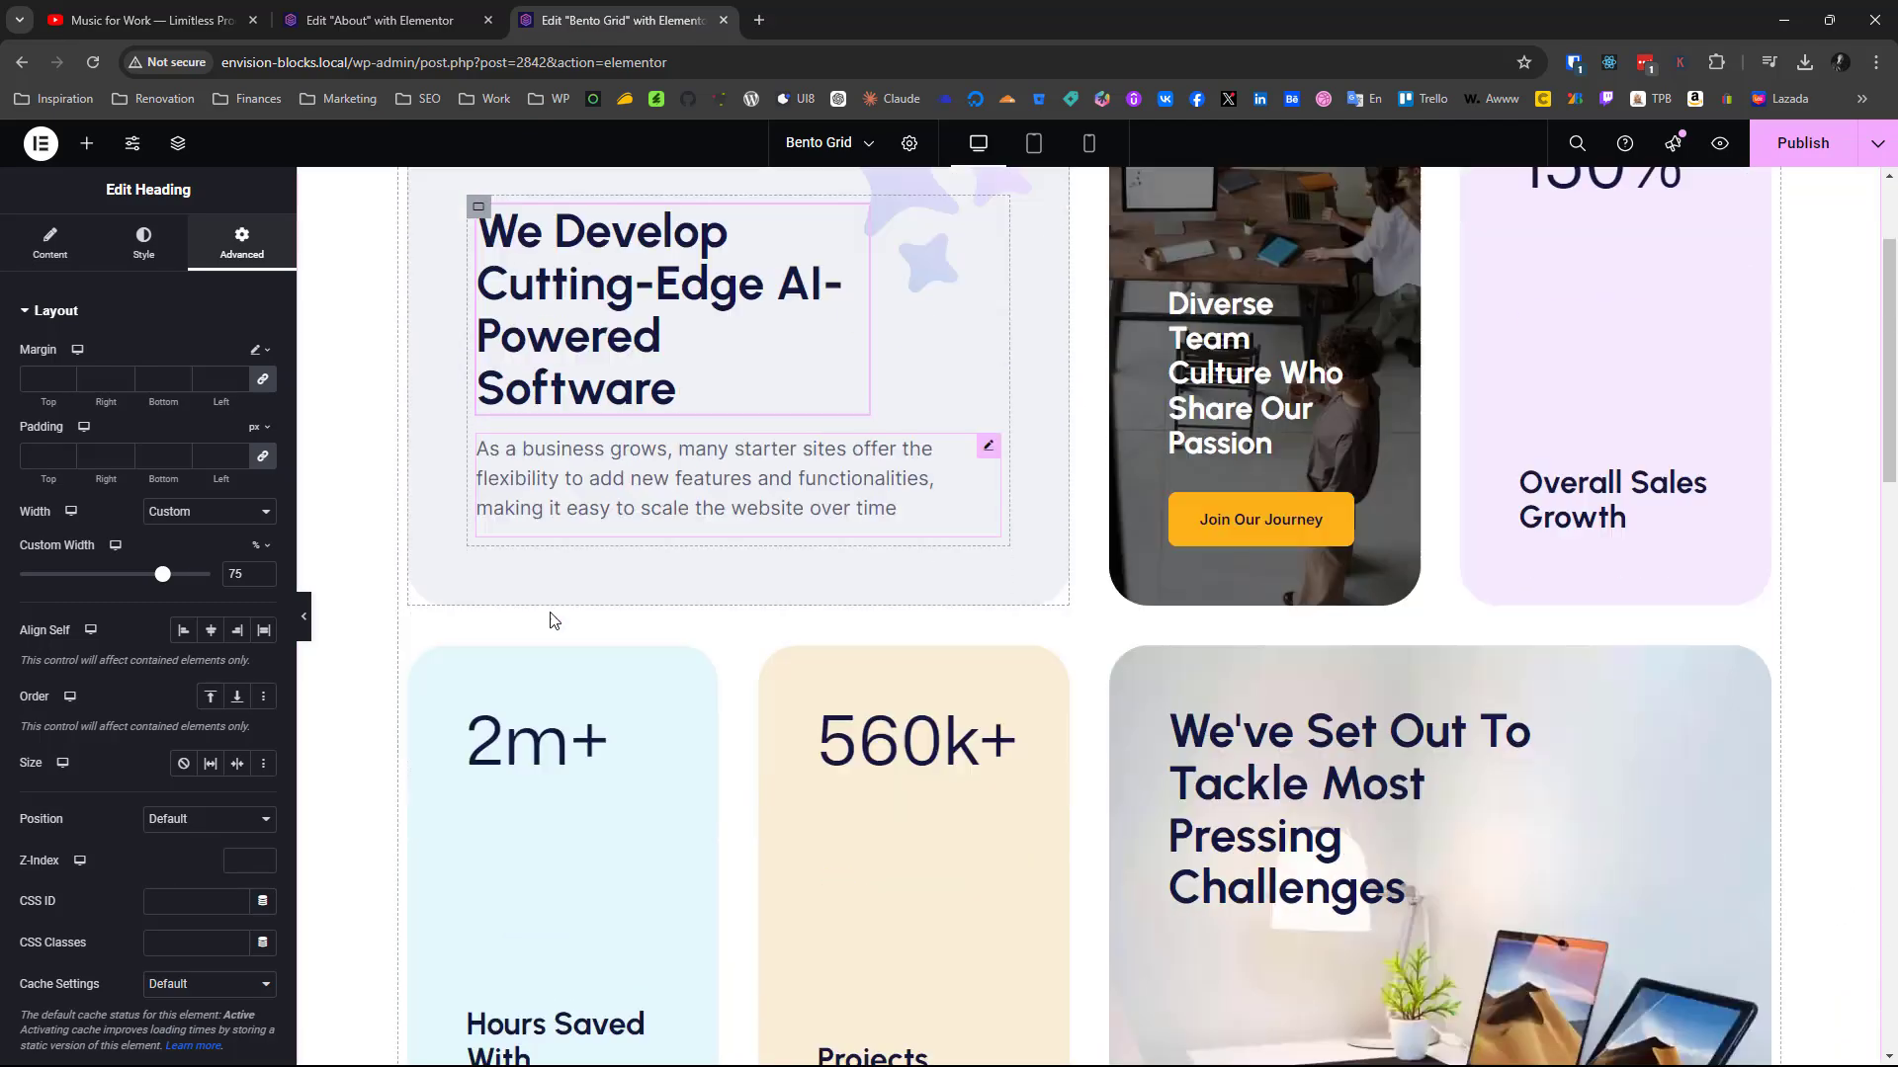
scroll(692, 751, "up", 7)
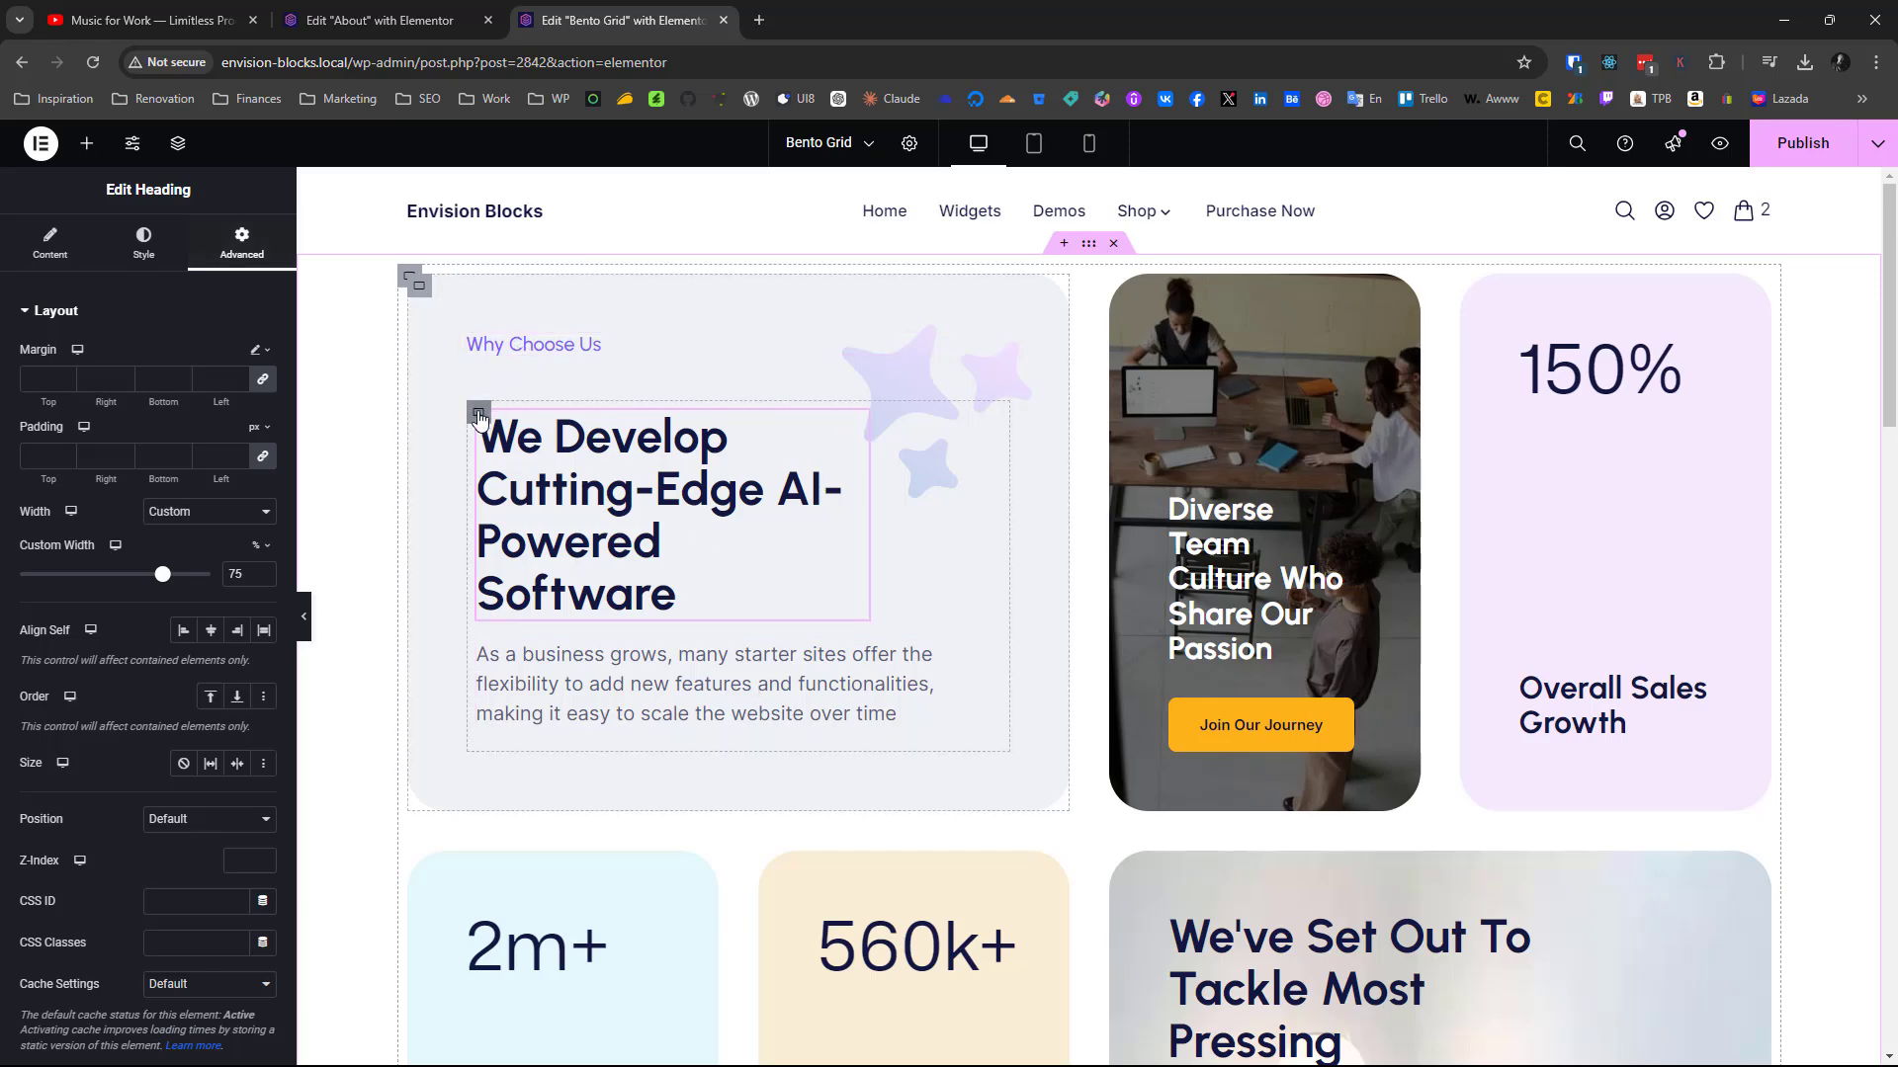
Set the padding of the nested container holding the large heading and paragraph to 0 px on all sides
left_click(233, 255)
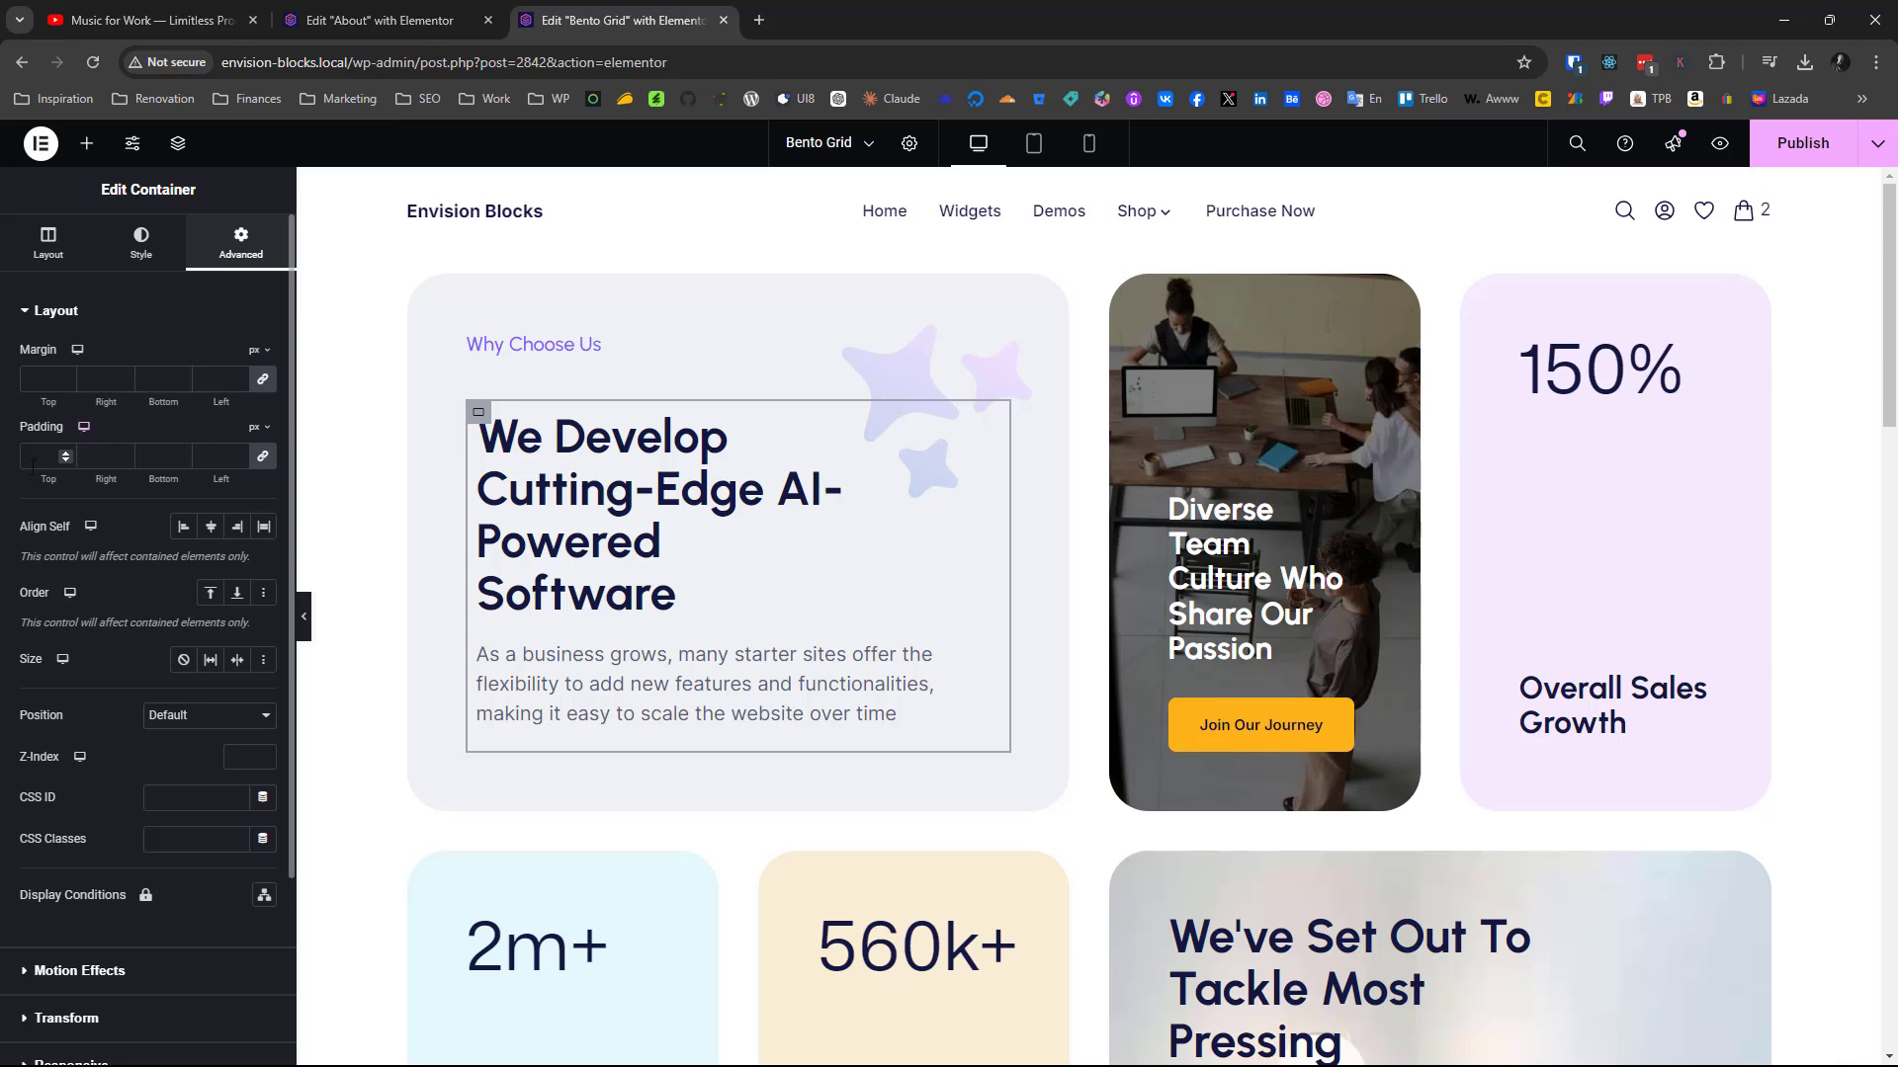
type("-")
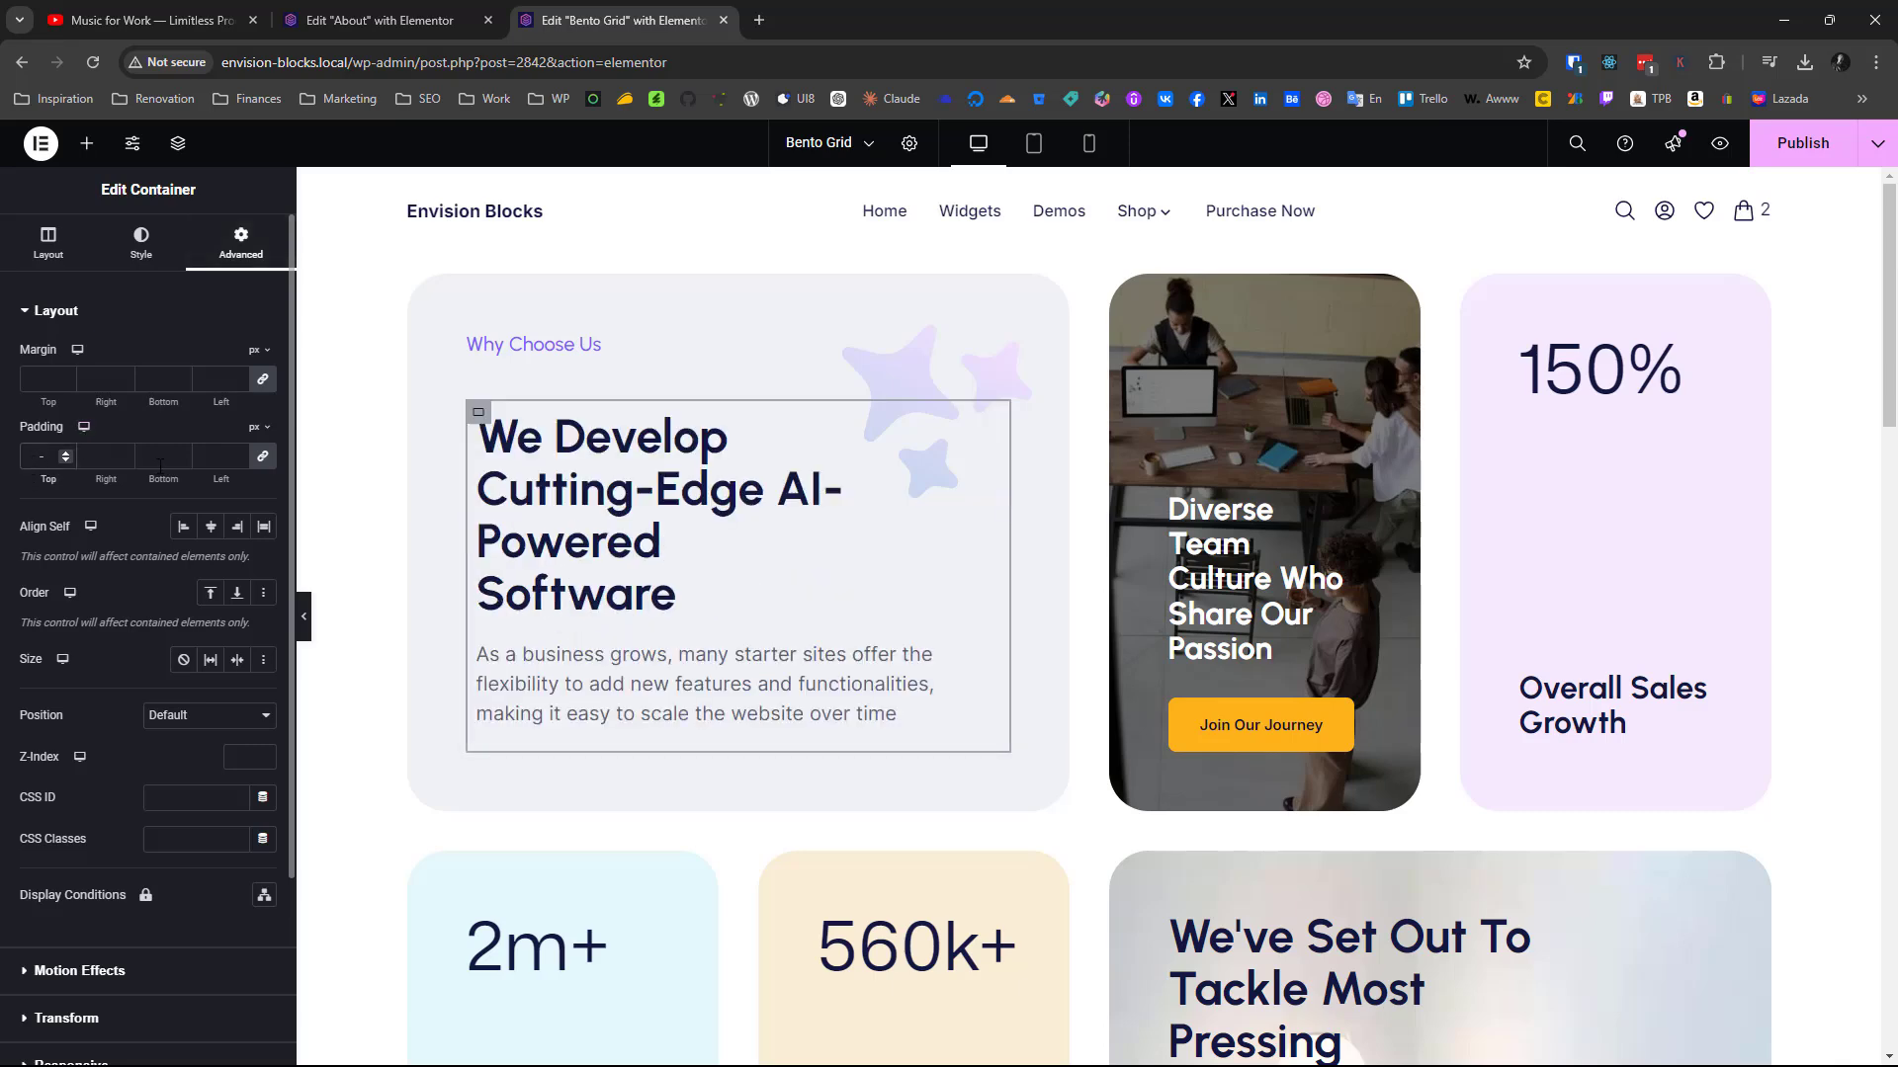
key("BackSpace")
type("0")
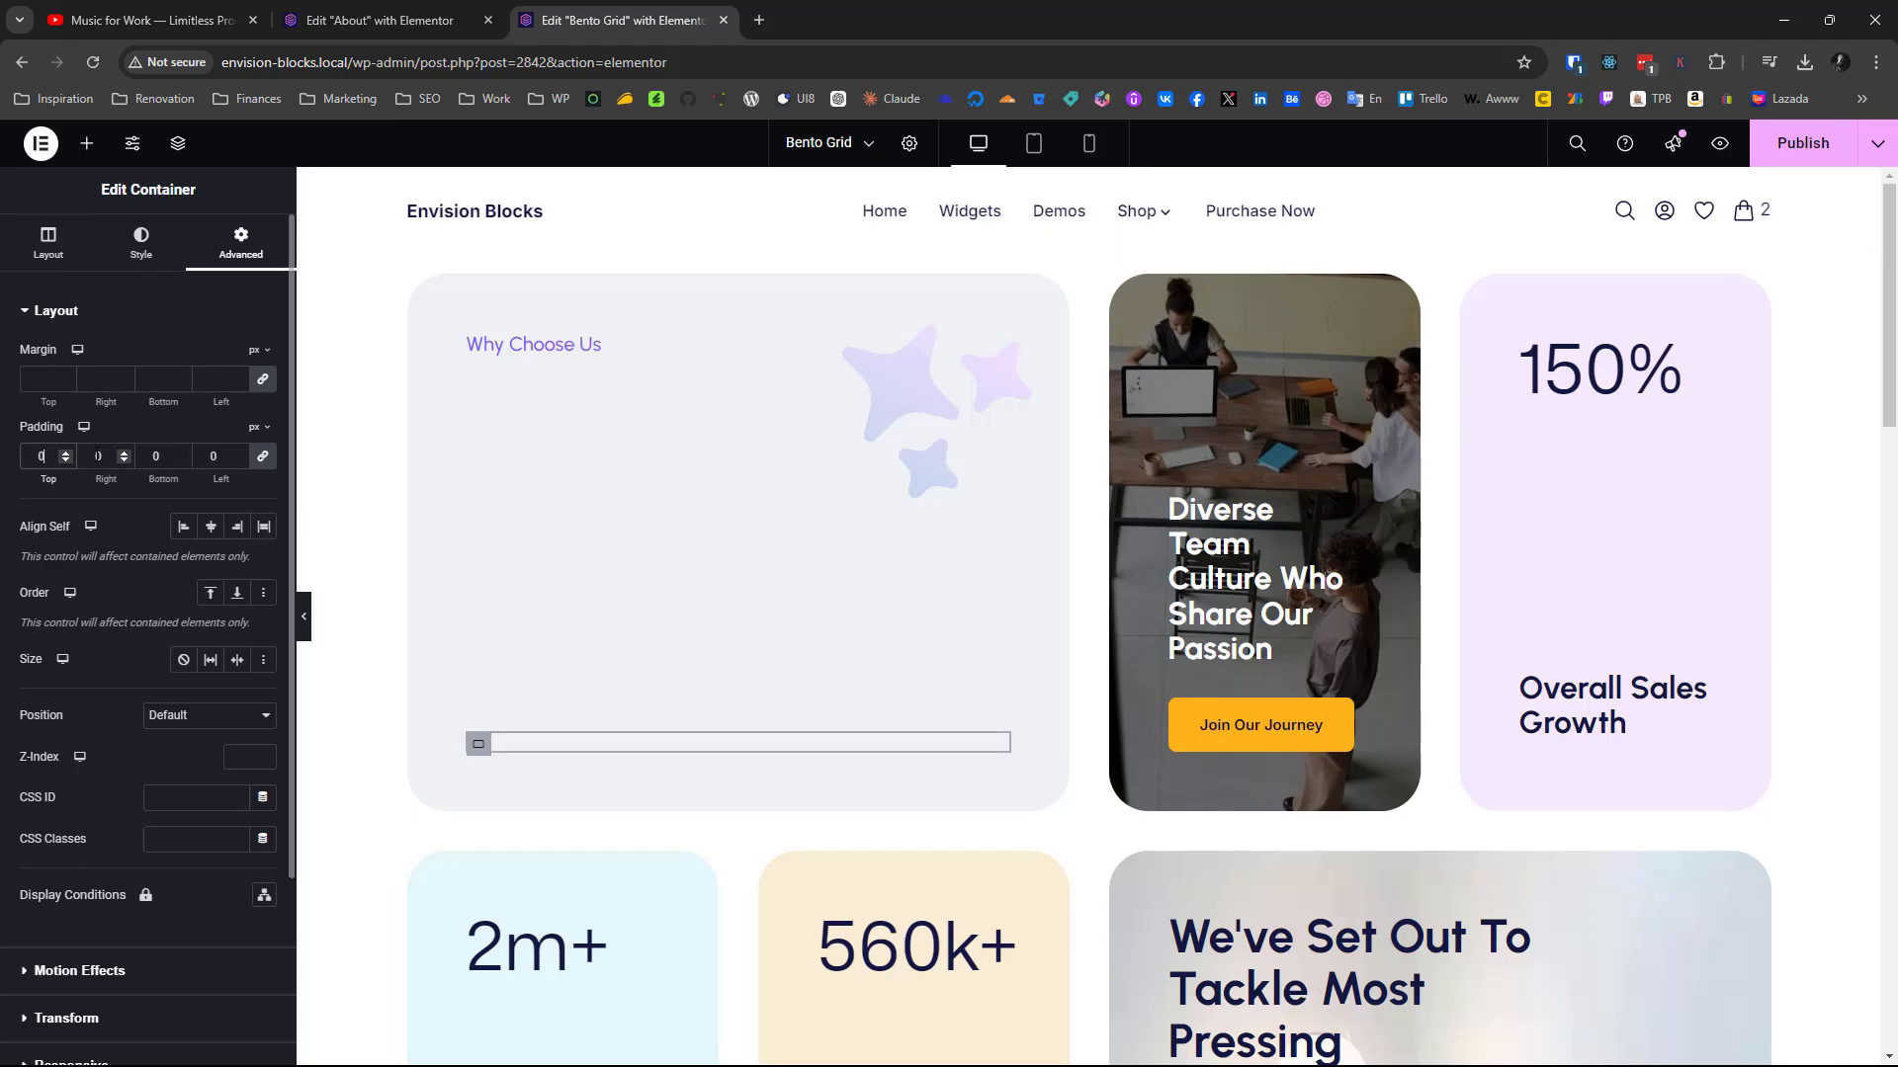
scroll(335, 560, "down", 10)
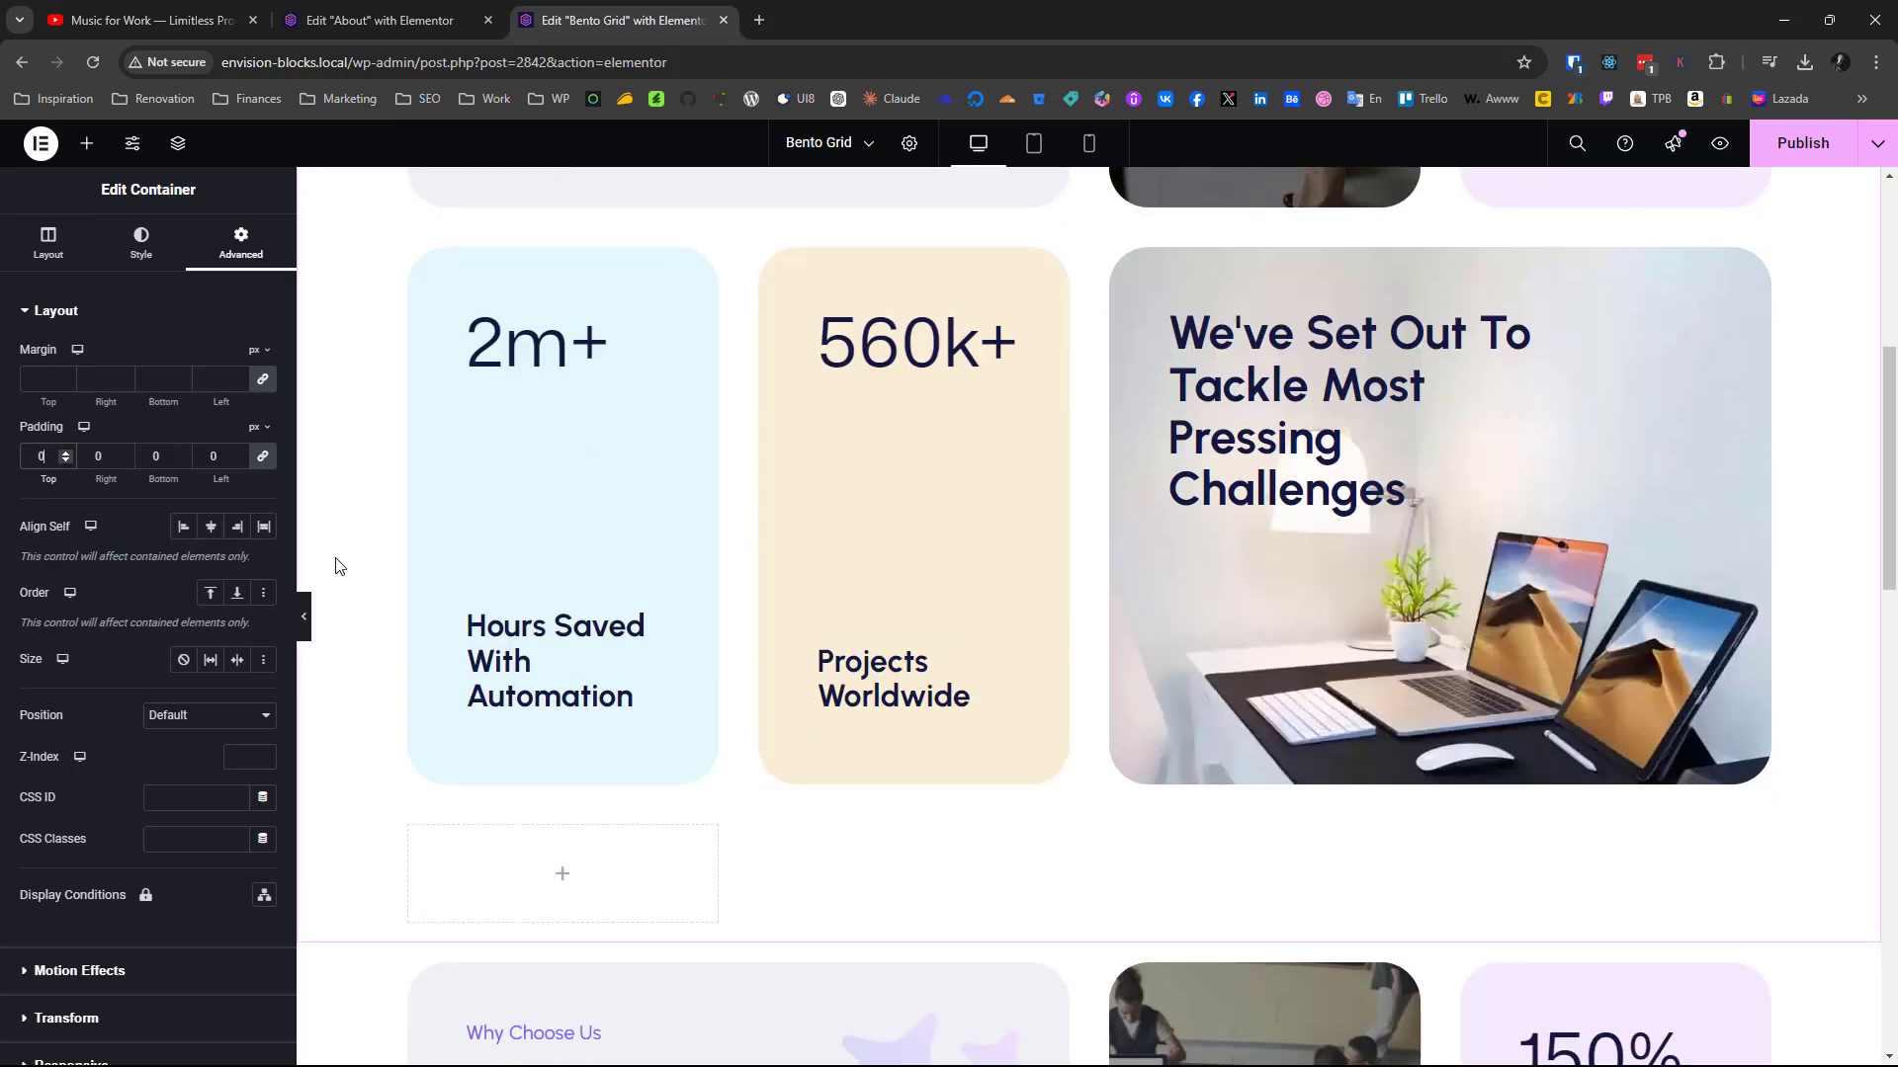
scroll(335, 565, "down", 3)
scroll(335, 565, "up", 5)
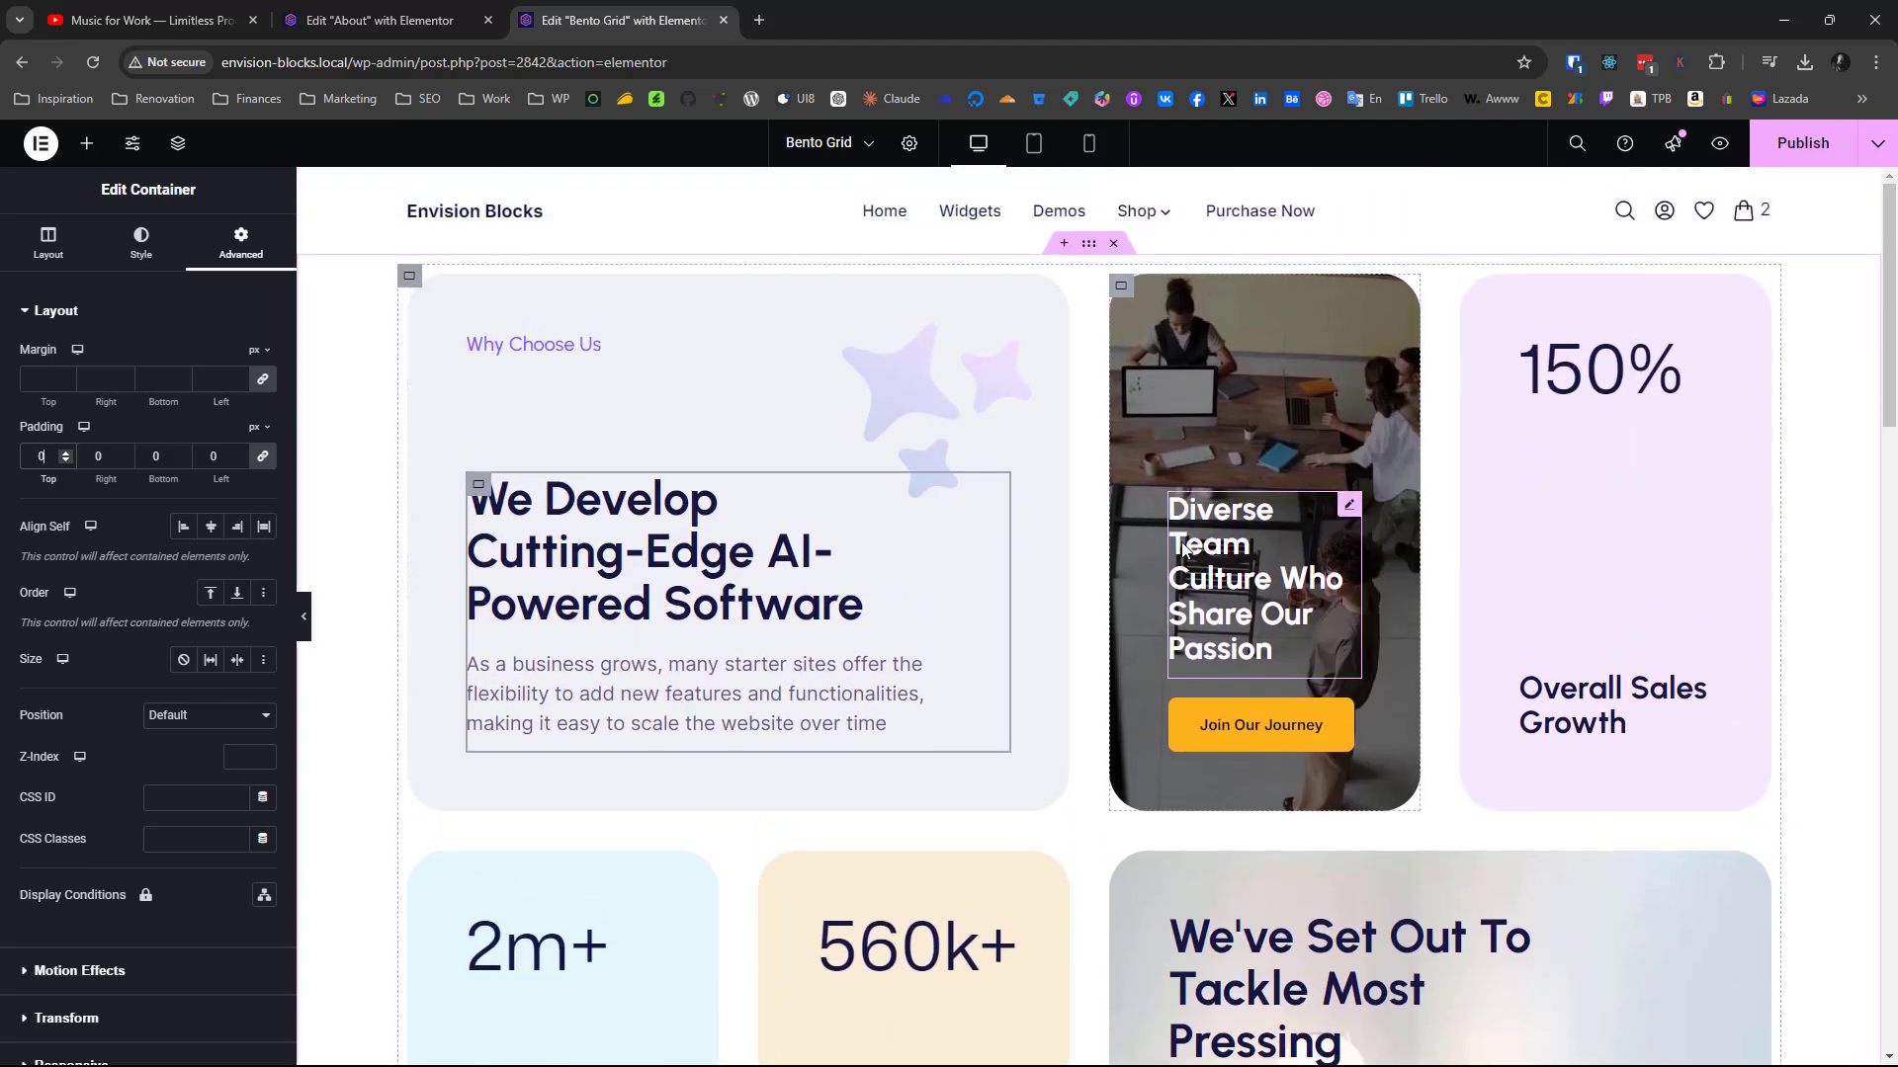
Review the new bento grid at full desktop width with the editor panel temporarily hidden
scroll(1183, 550, "down", 4)
scroll(554, 635, "up", 4)
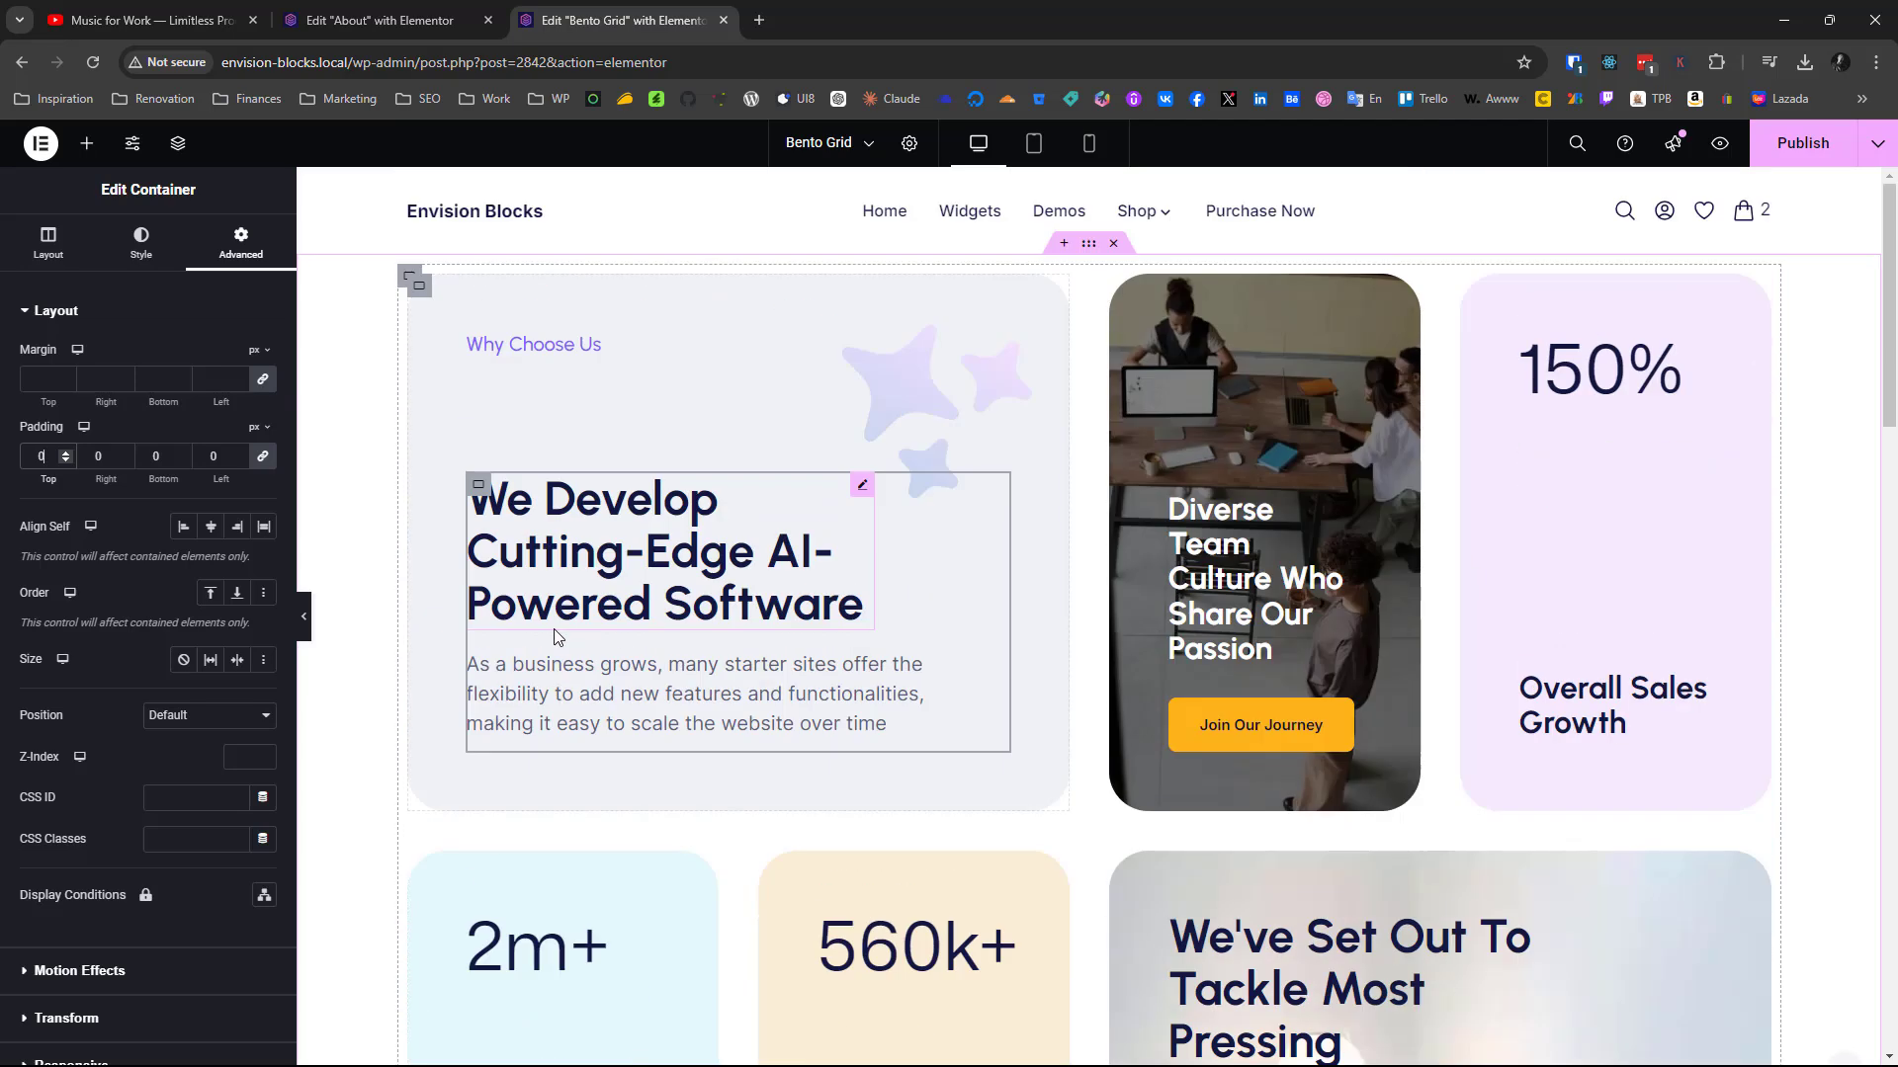
left_click(305, 621)
scroll(288, 656, "down", 2)
scroll(237, 613, "up", 2)
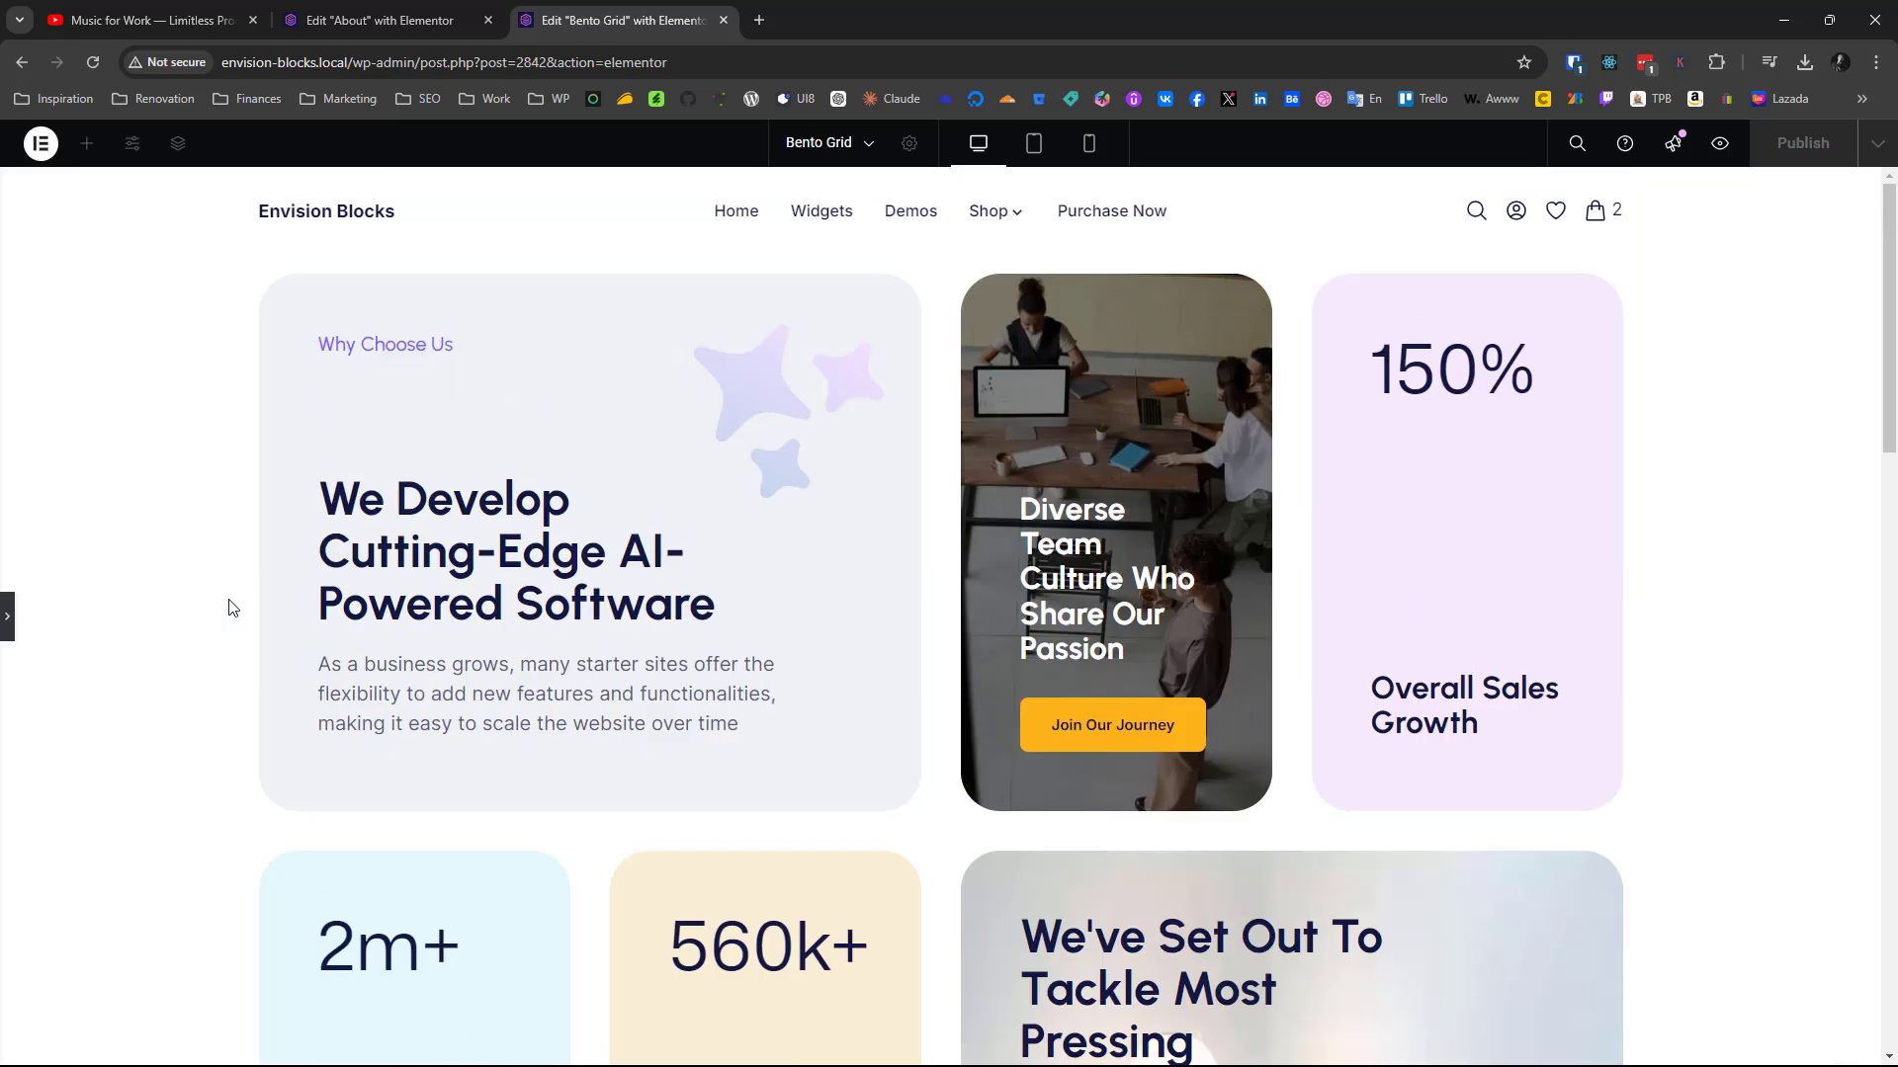
left_click(5, 621)
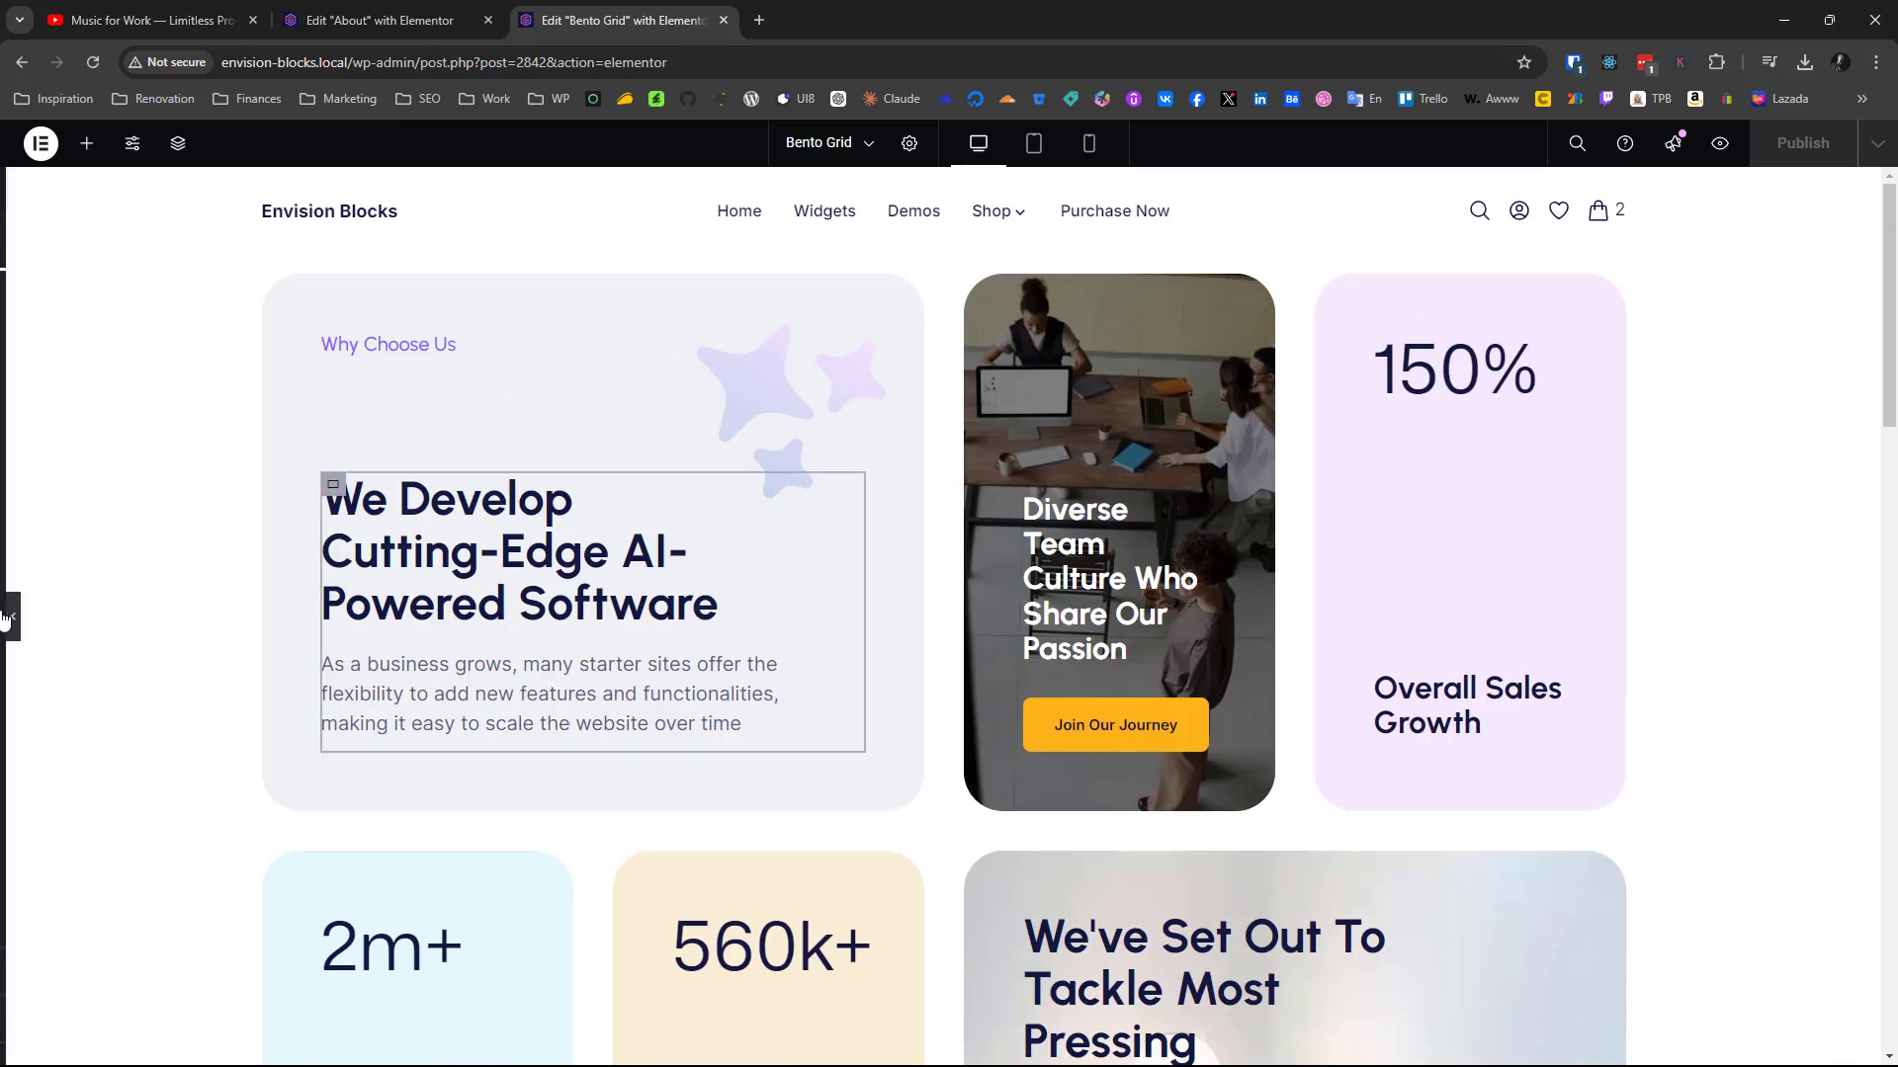
Examine the .eb-col-span-2 rule in the HTML widget below the finished grid and the wide cards it applies to
scroll(601, 411, "down", 4)
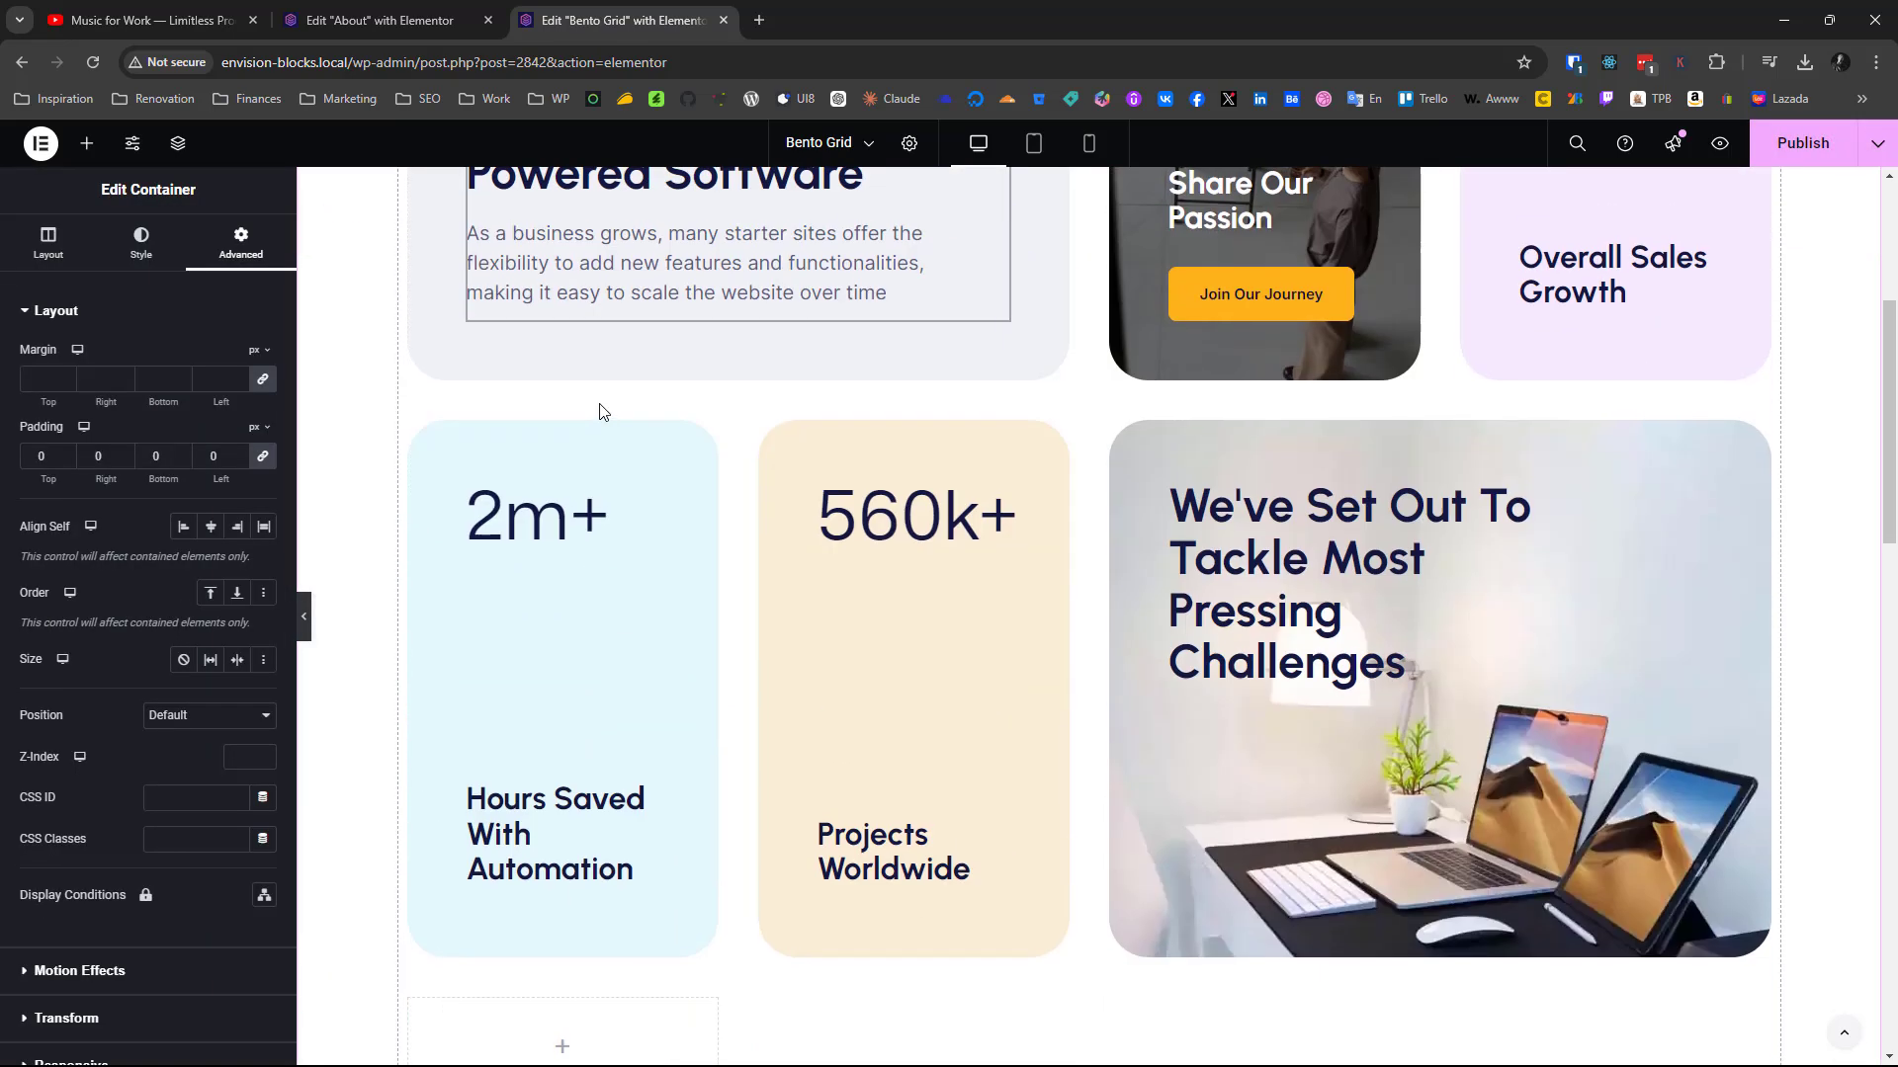
scroll(642, 475, "down", 3)
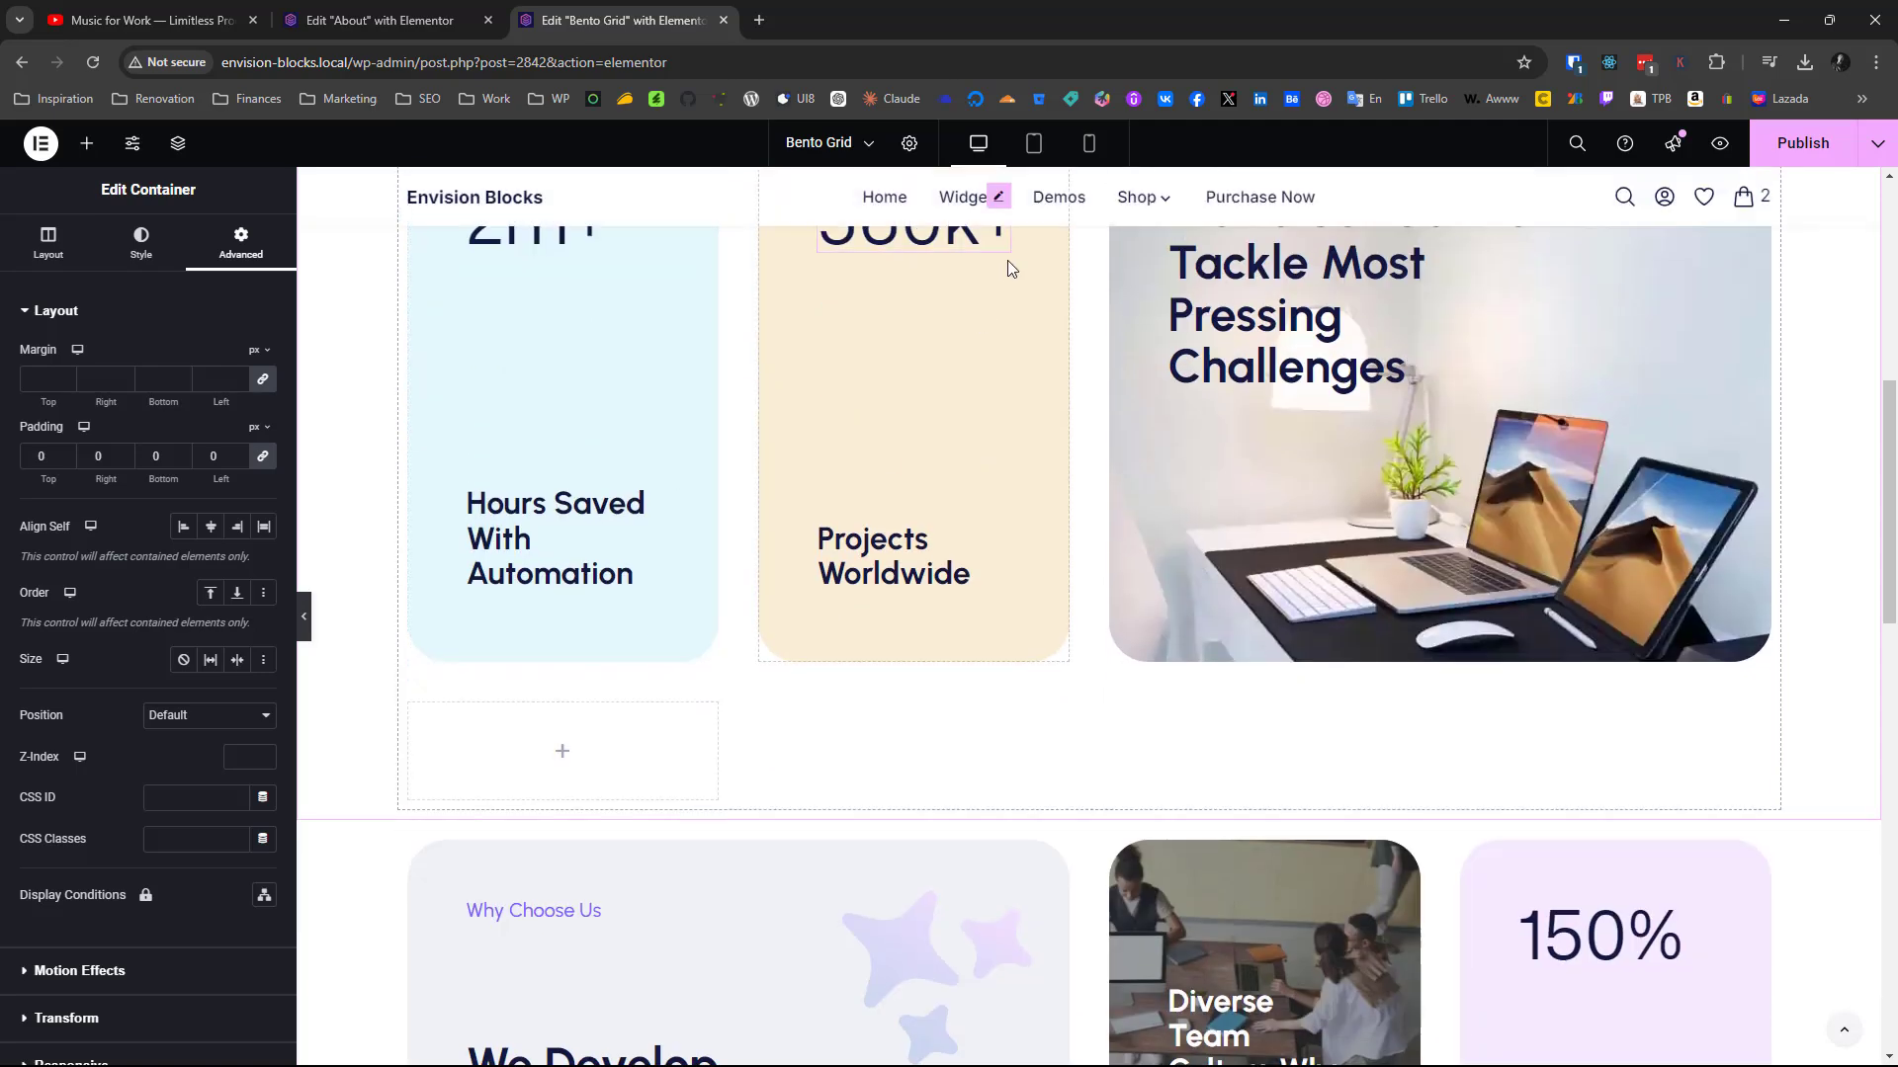
scroll(788, 669, "down", 8)
scroll(594, 593, "down", 5)
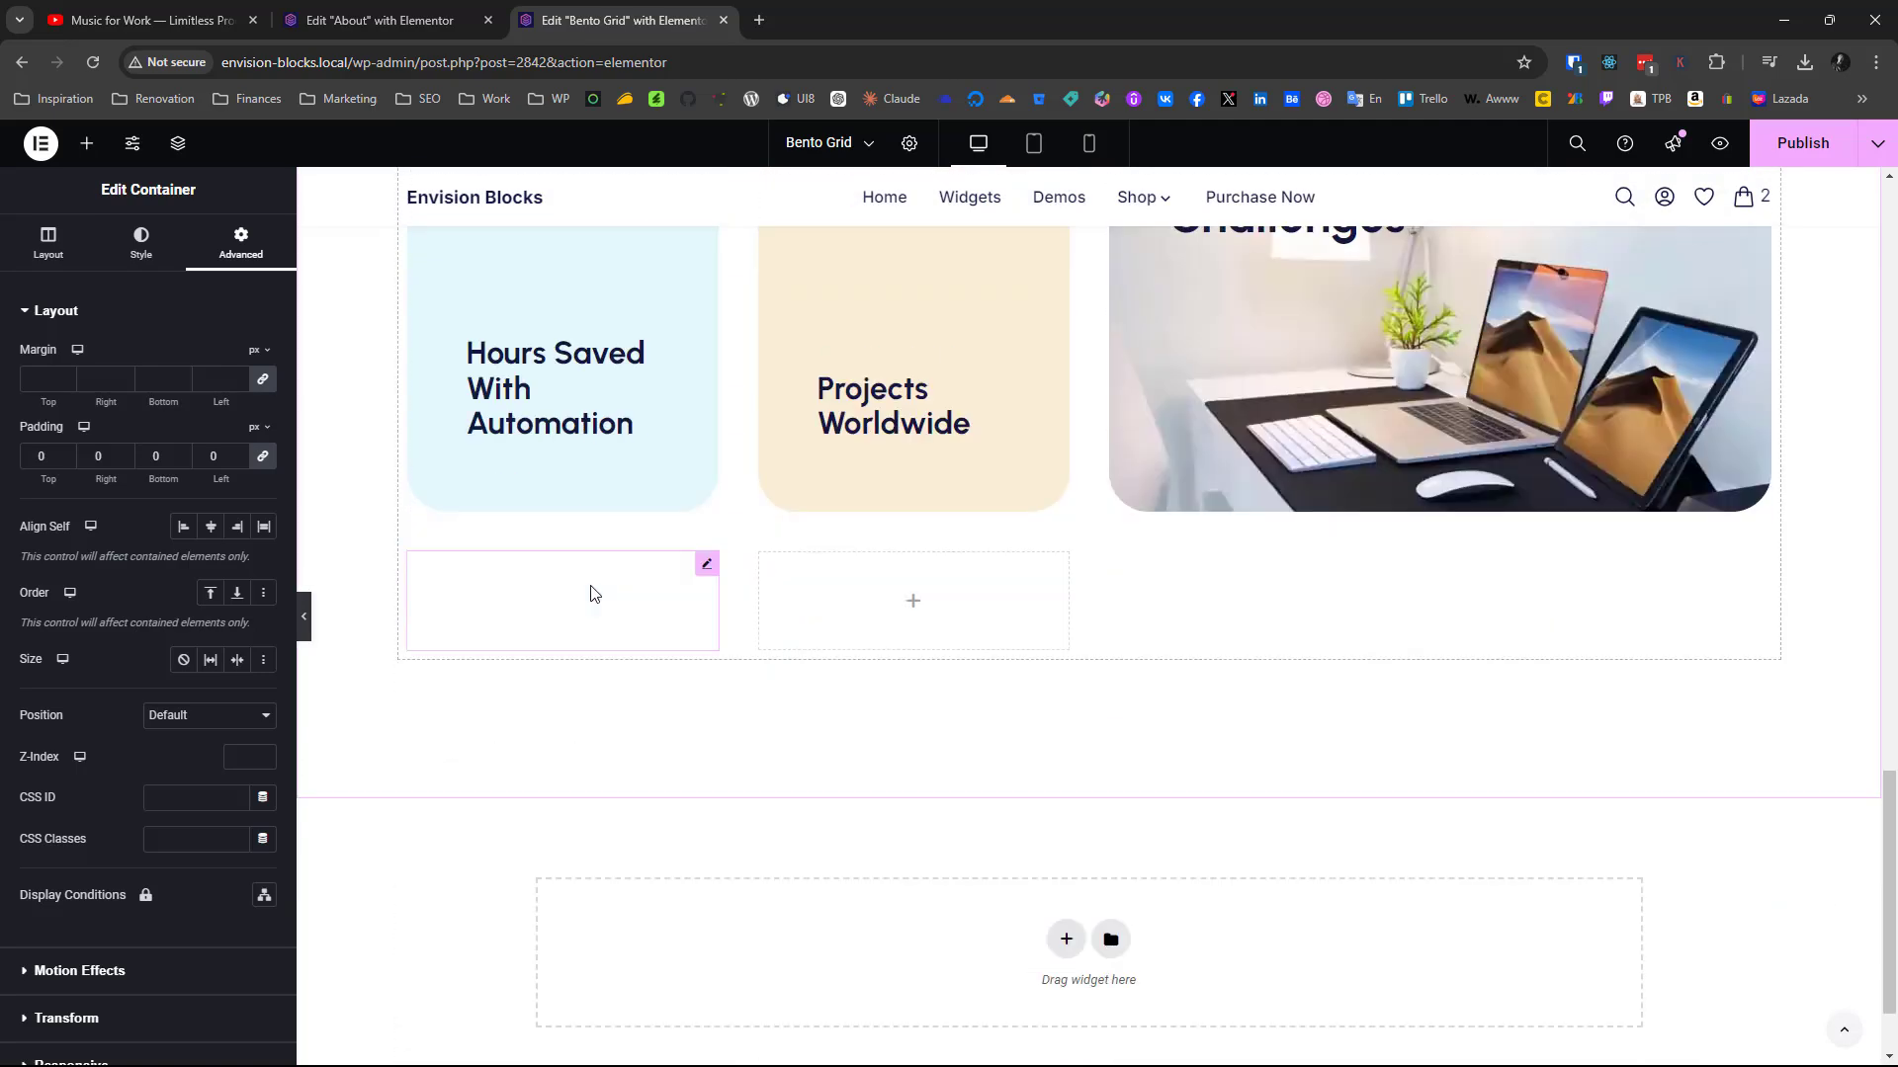
left_click(672, 589)
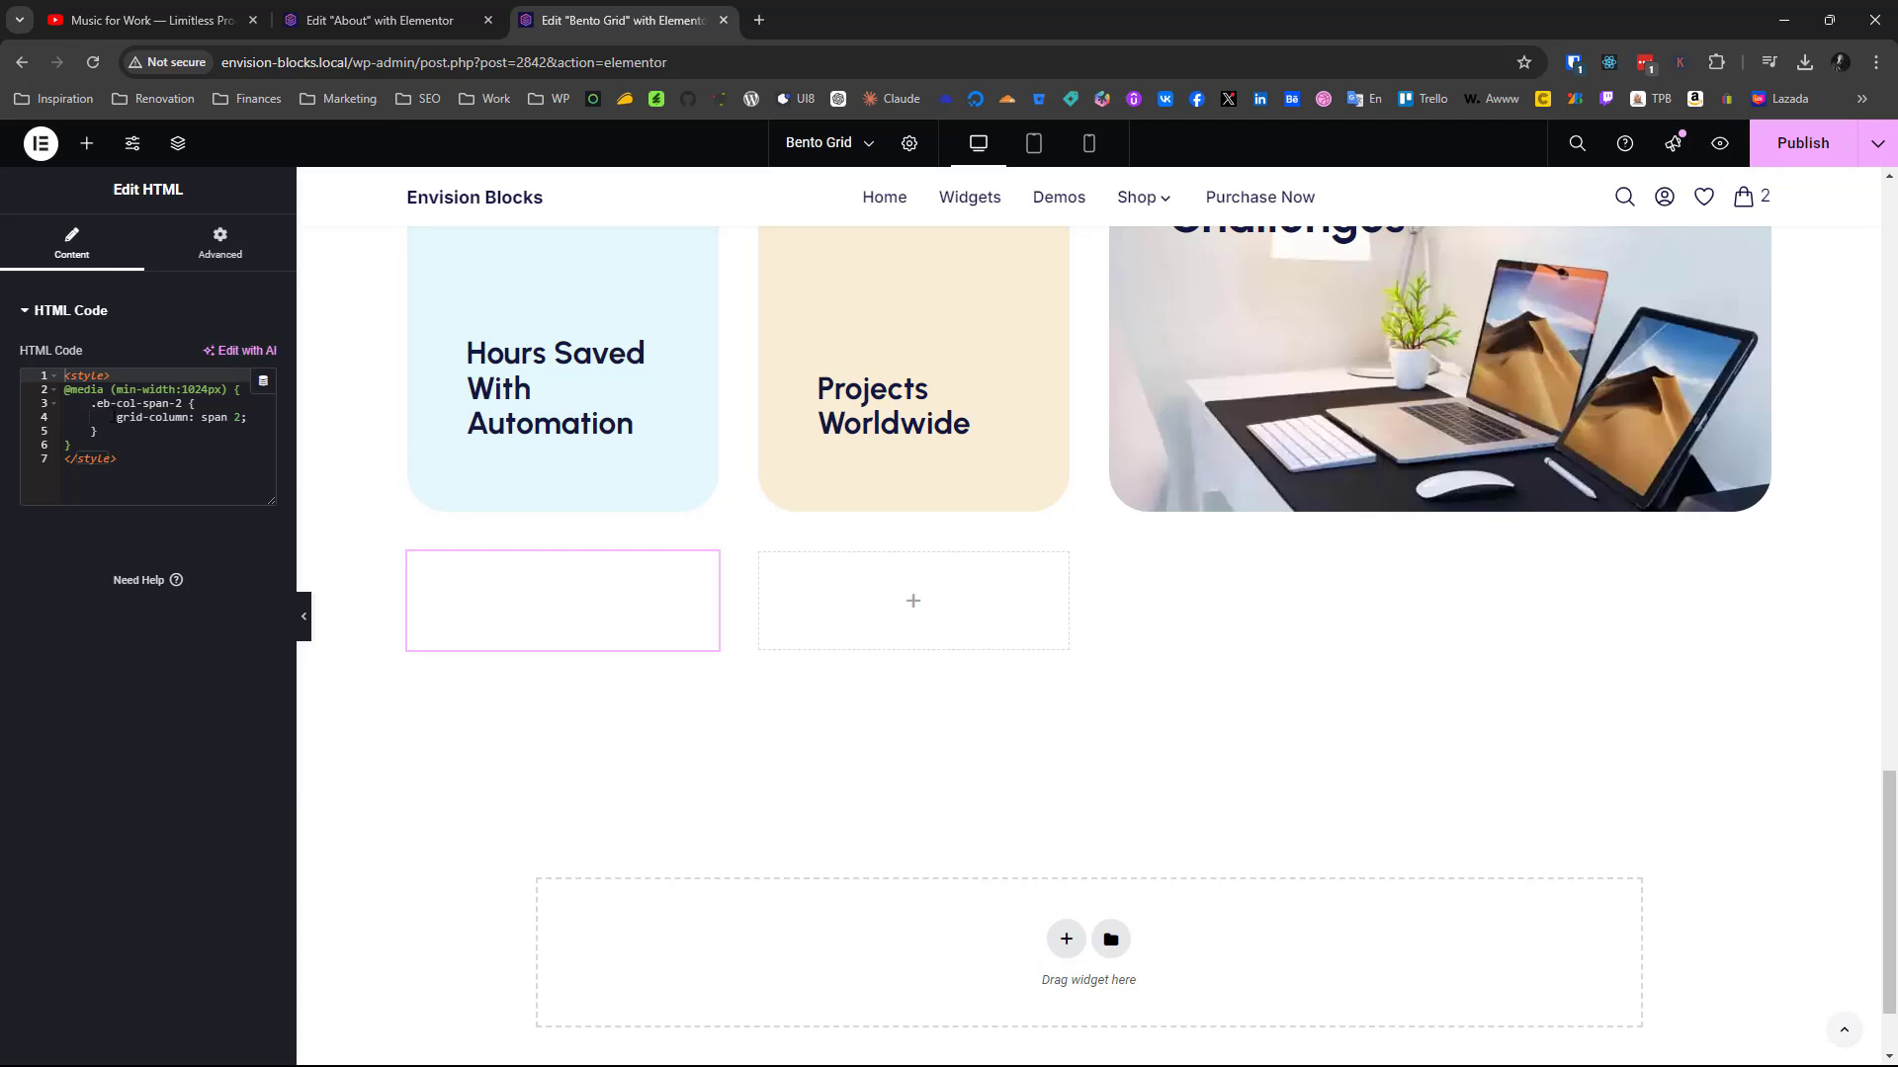
left_click_drag(101, 403, 247, 421)
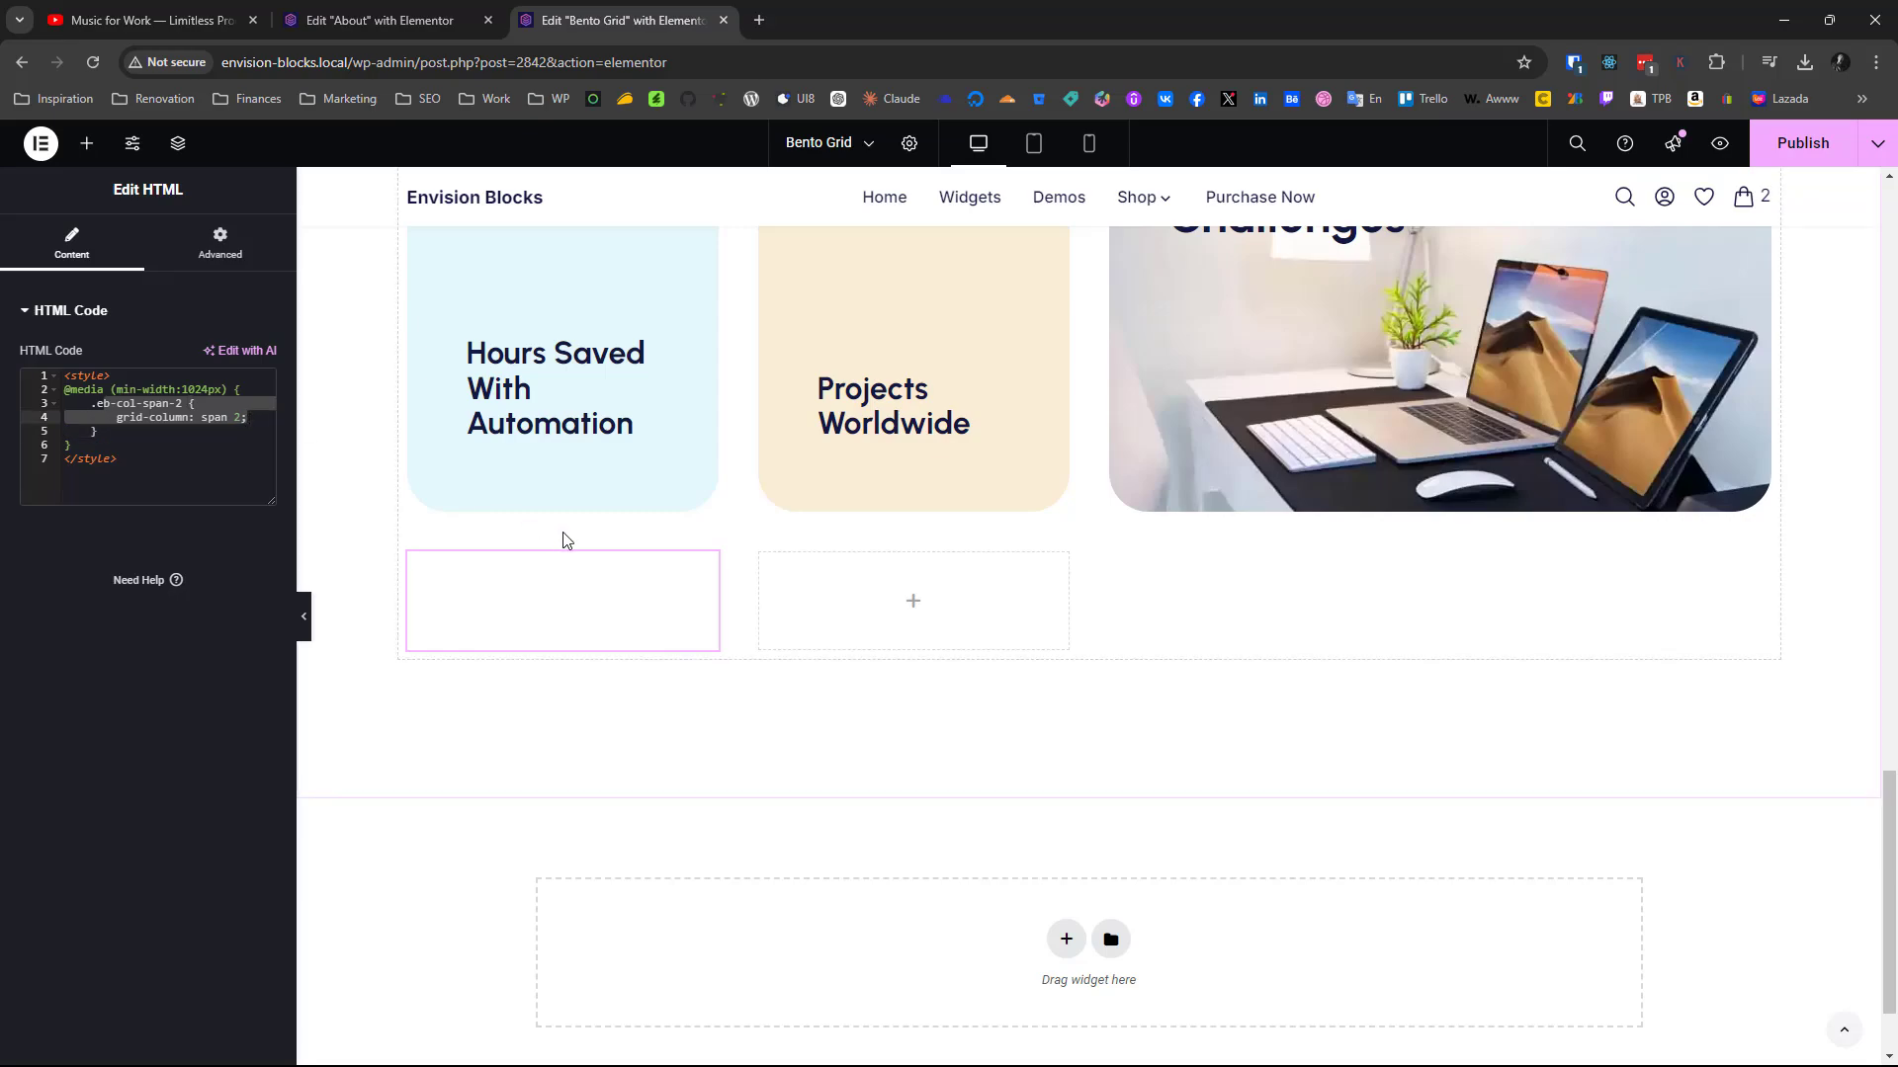
scroll(568, 494, "up", 5)
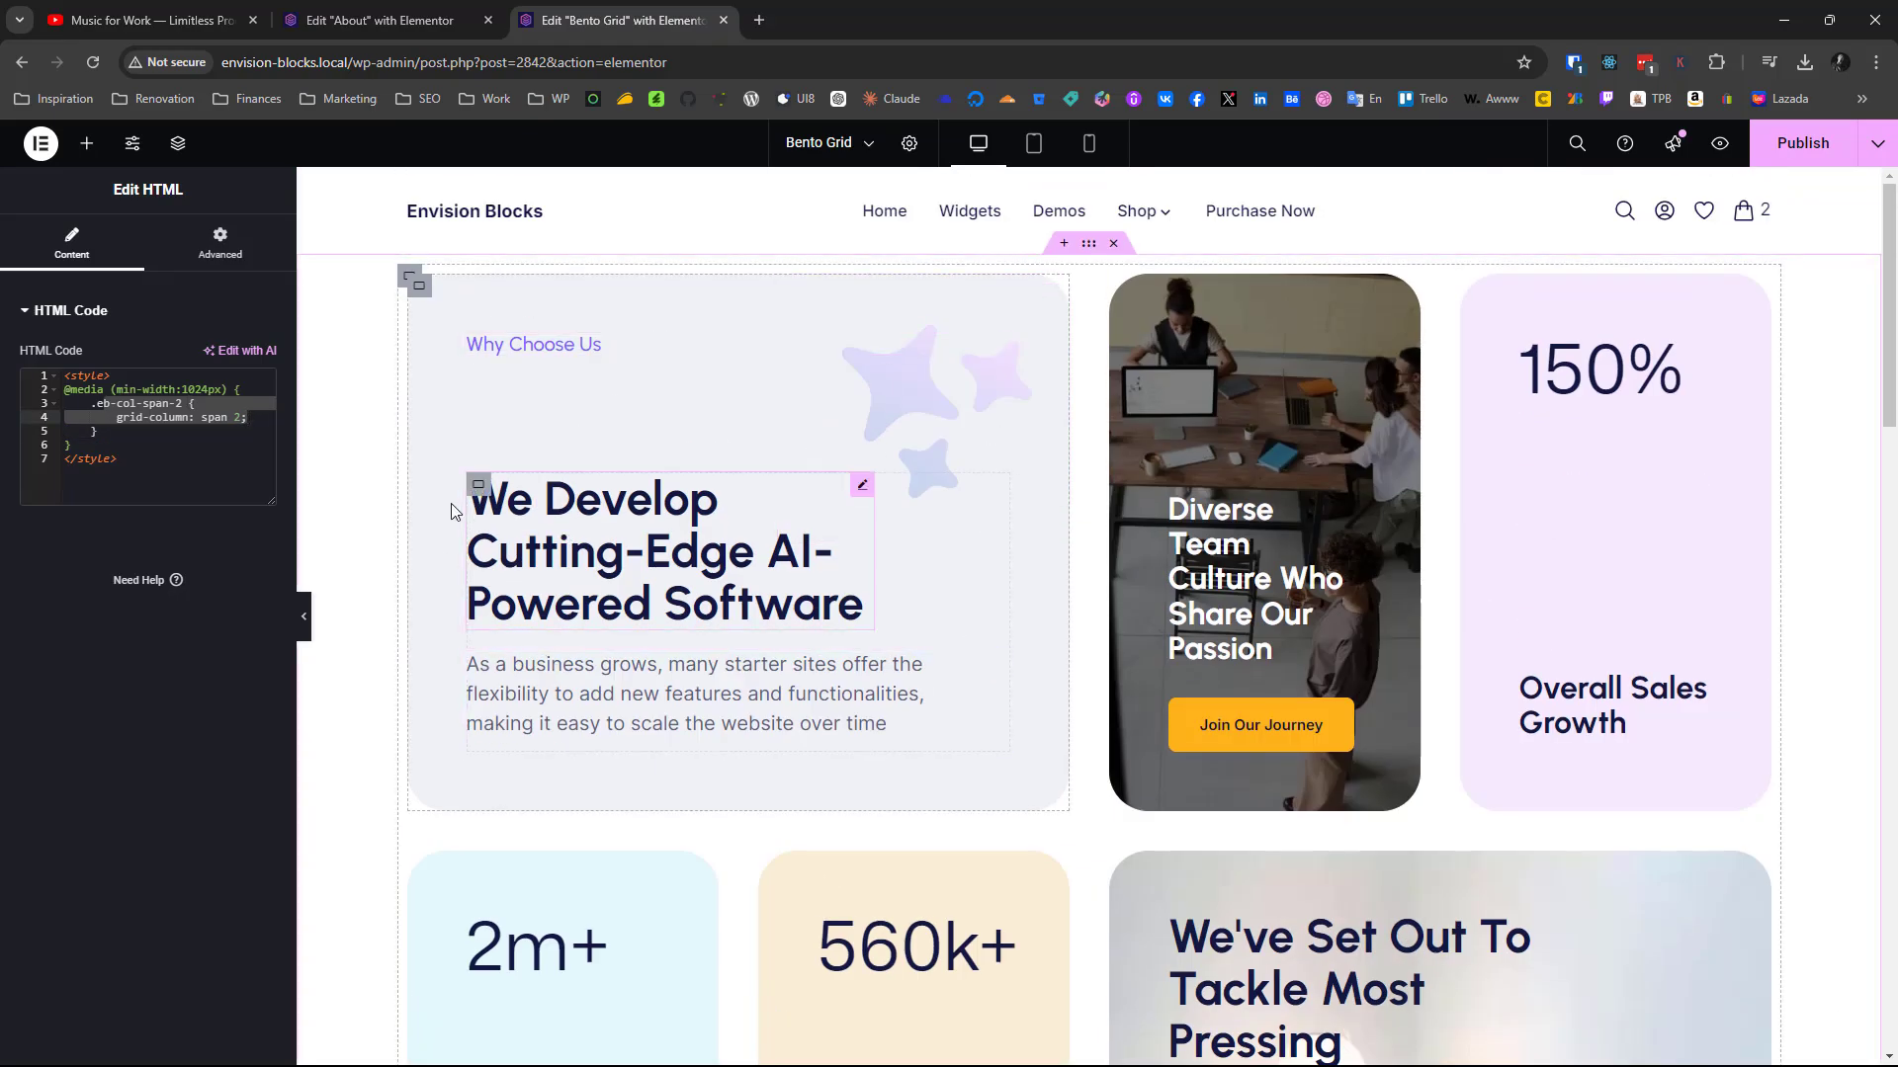
scroll(741, 551, "down", 5)
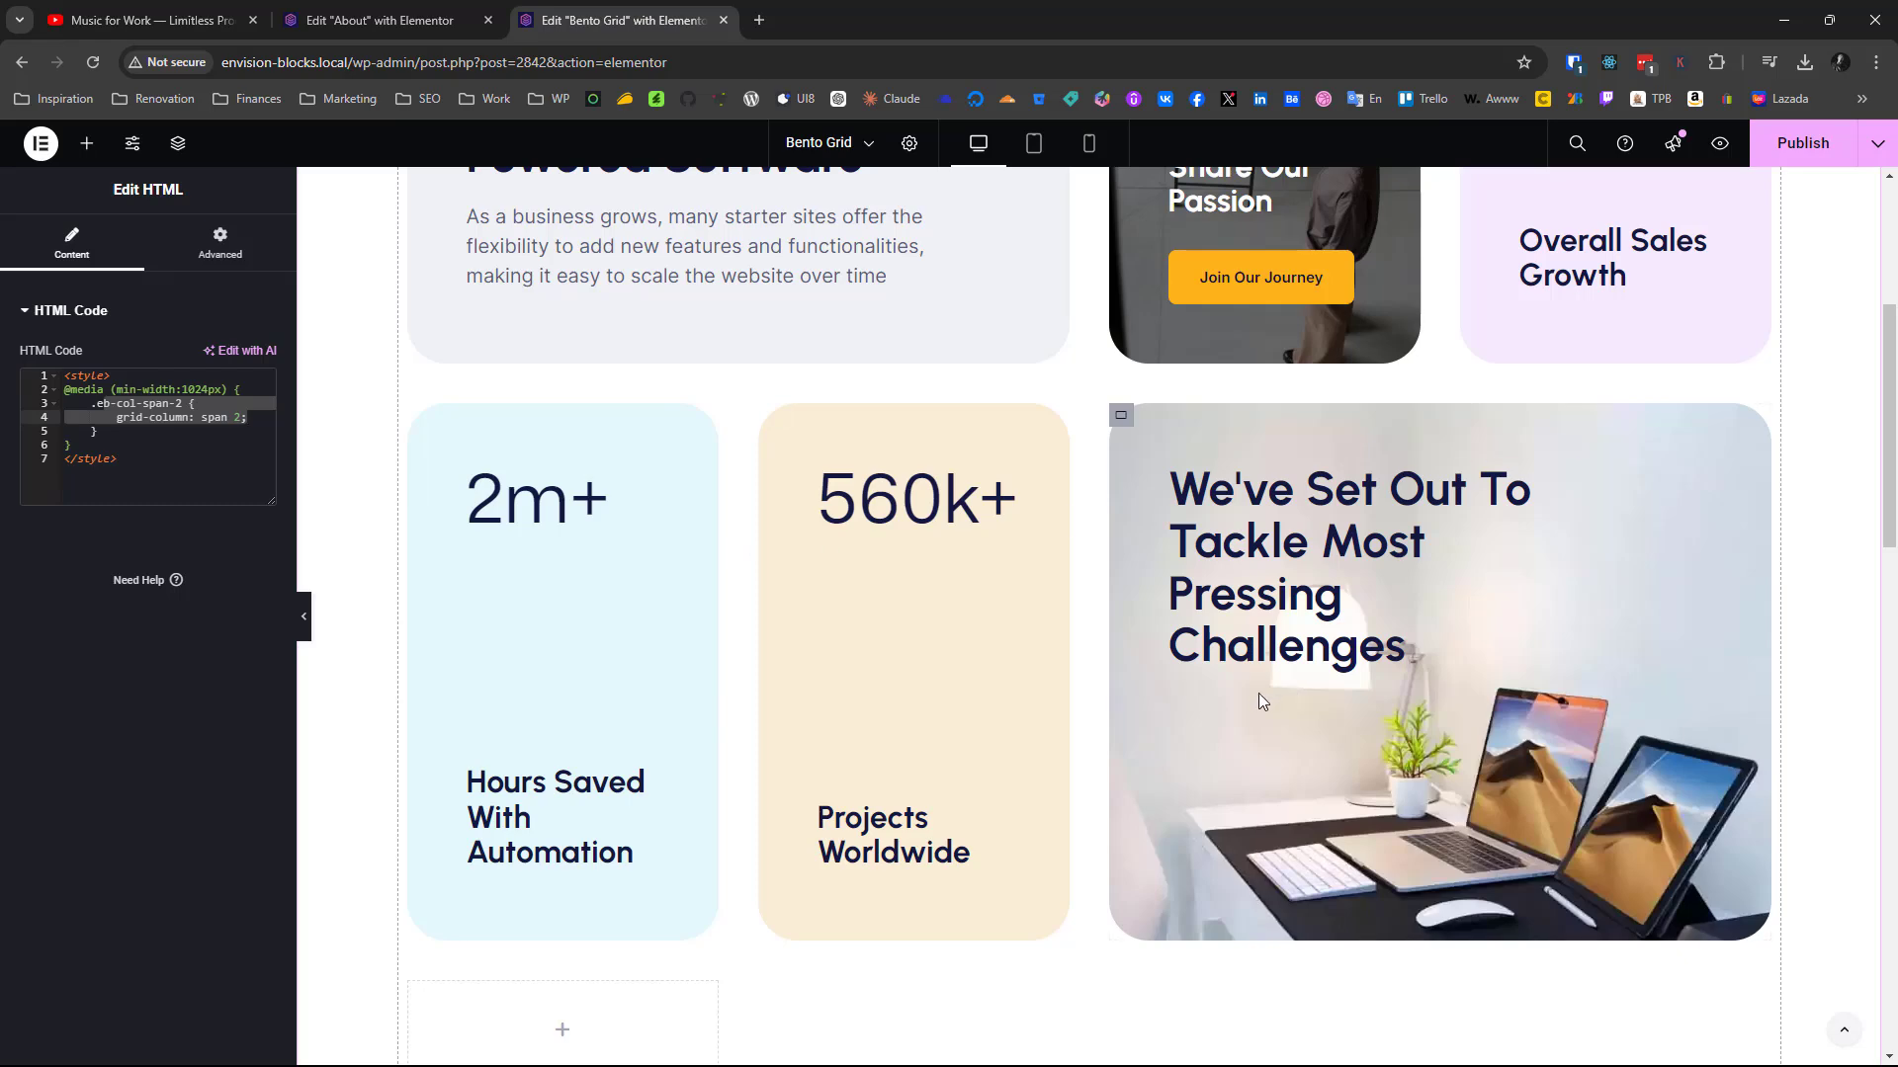
scroll(1196, 701, "down", 5)
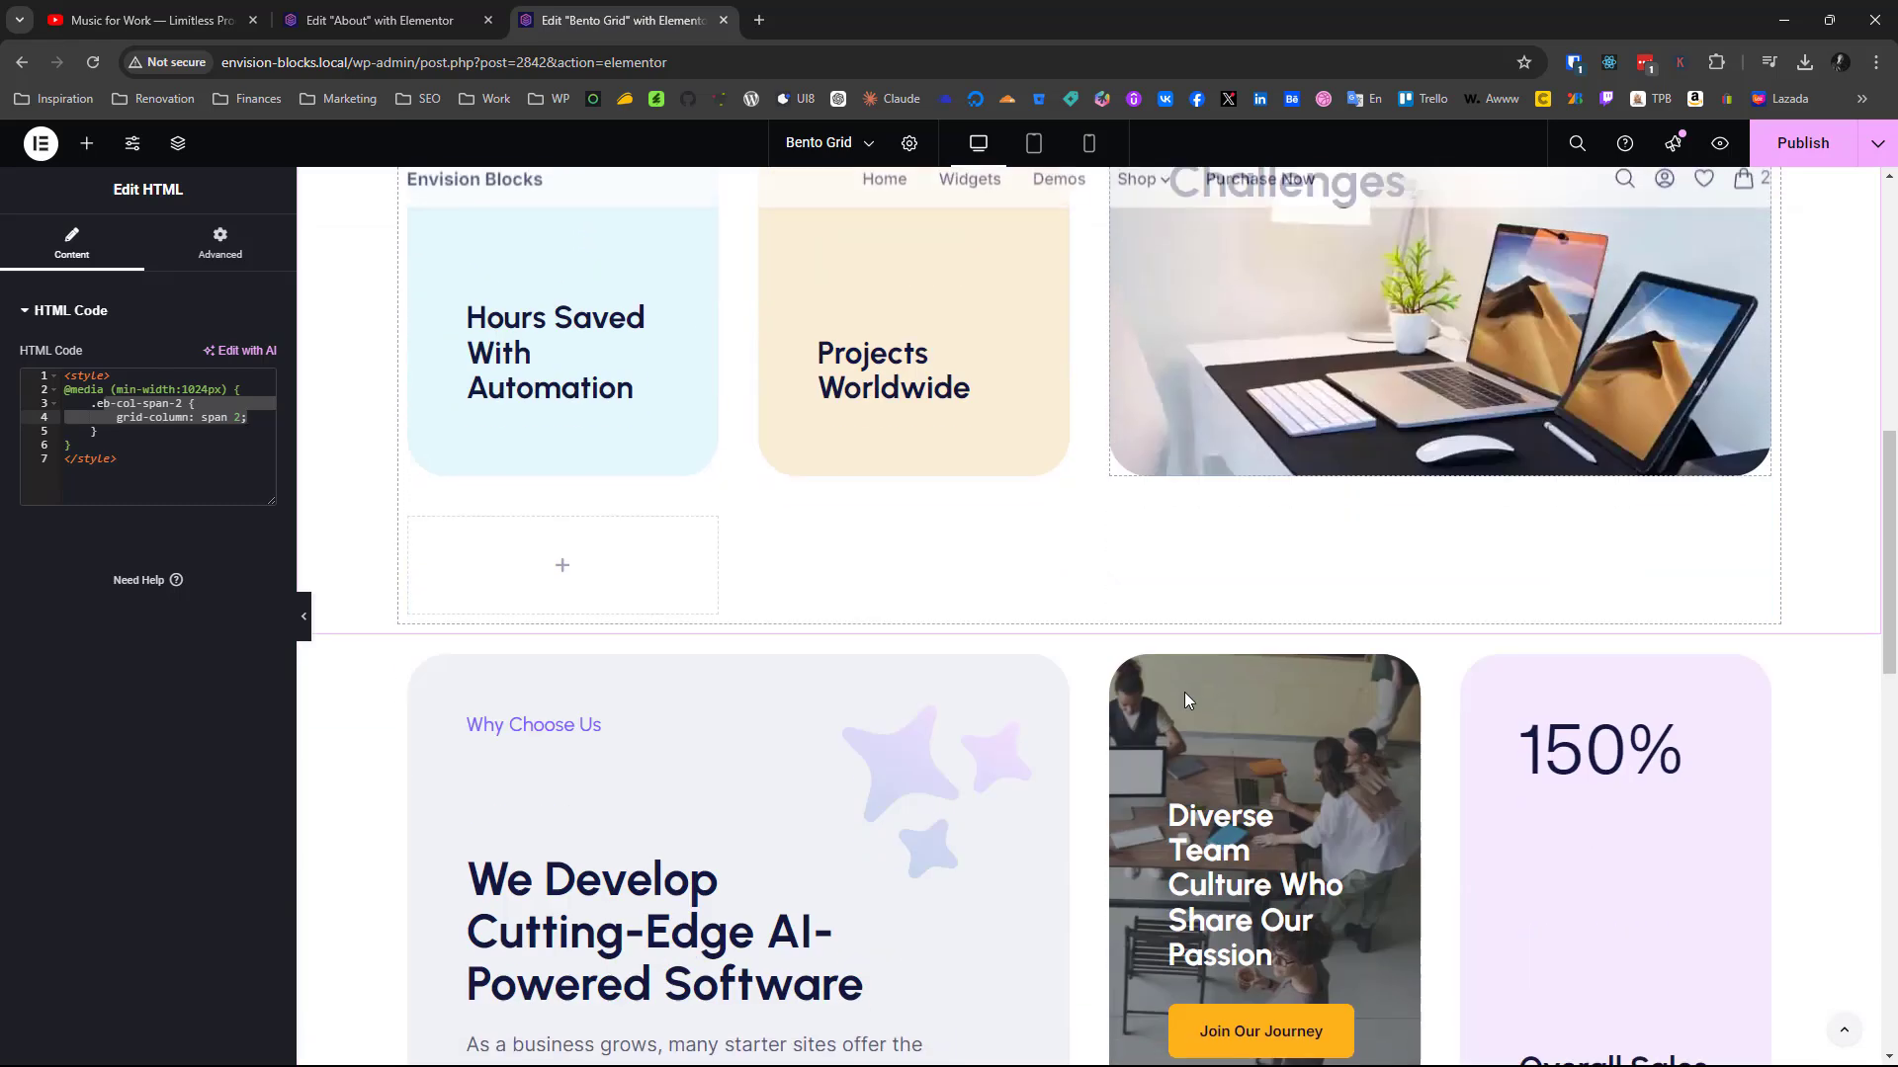
scroll(1184, 692, "up", 6)
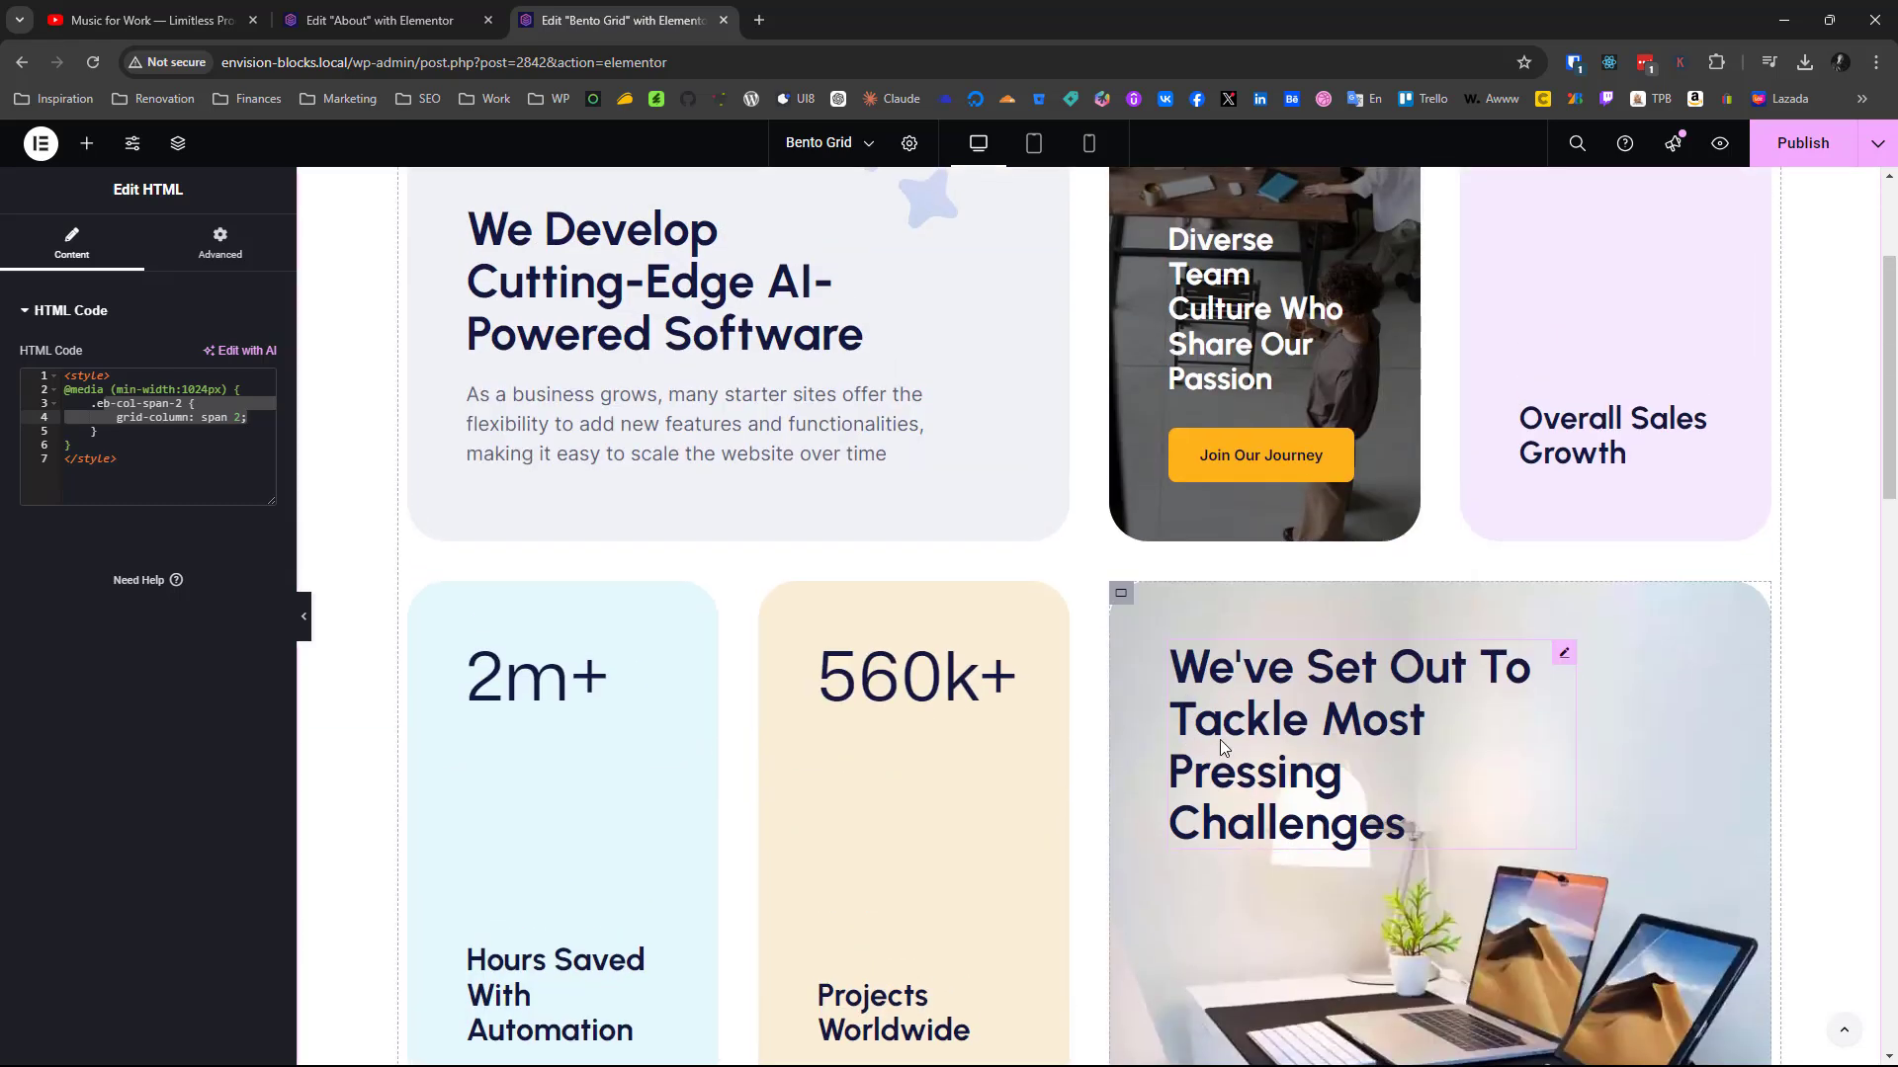
scroll(1219, 739, "up", 3)
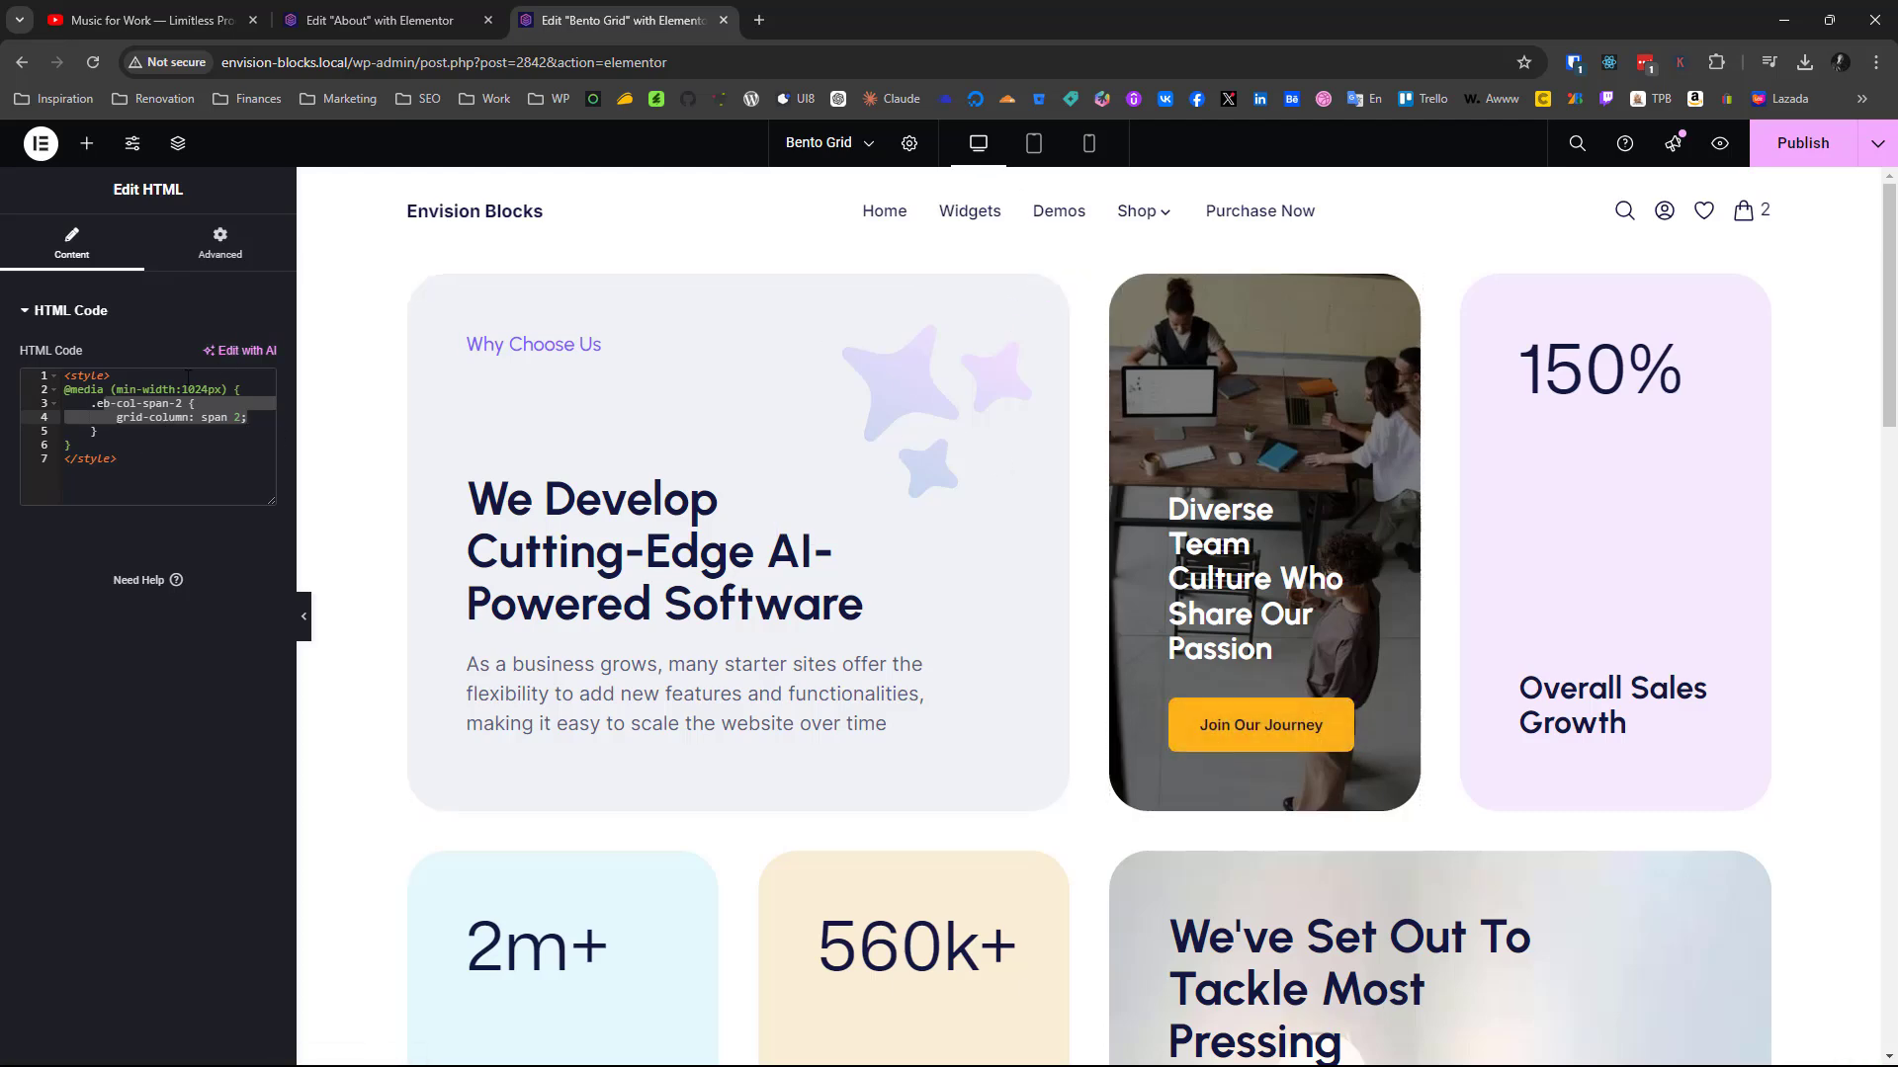
Check how the new grid's cards render in the tablet portrait preview, and return to the desktop view
left_click(1036, 145)
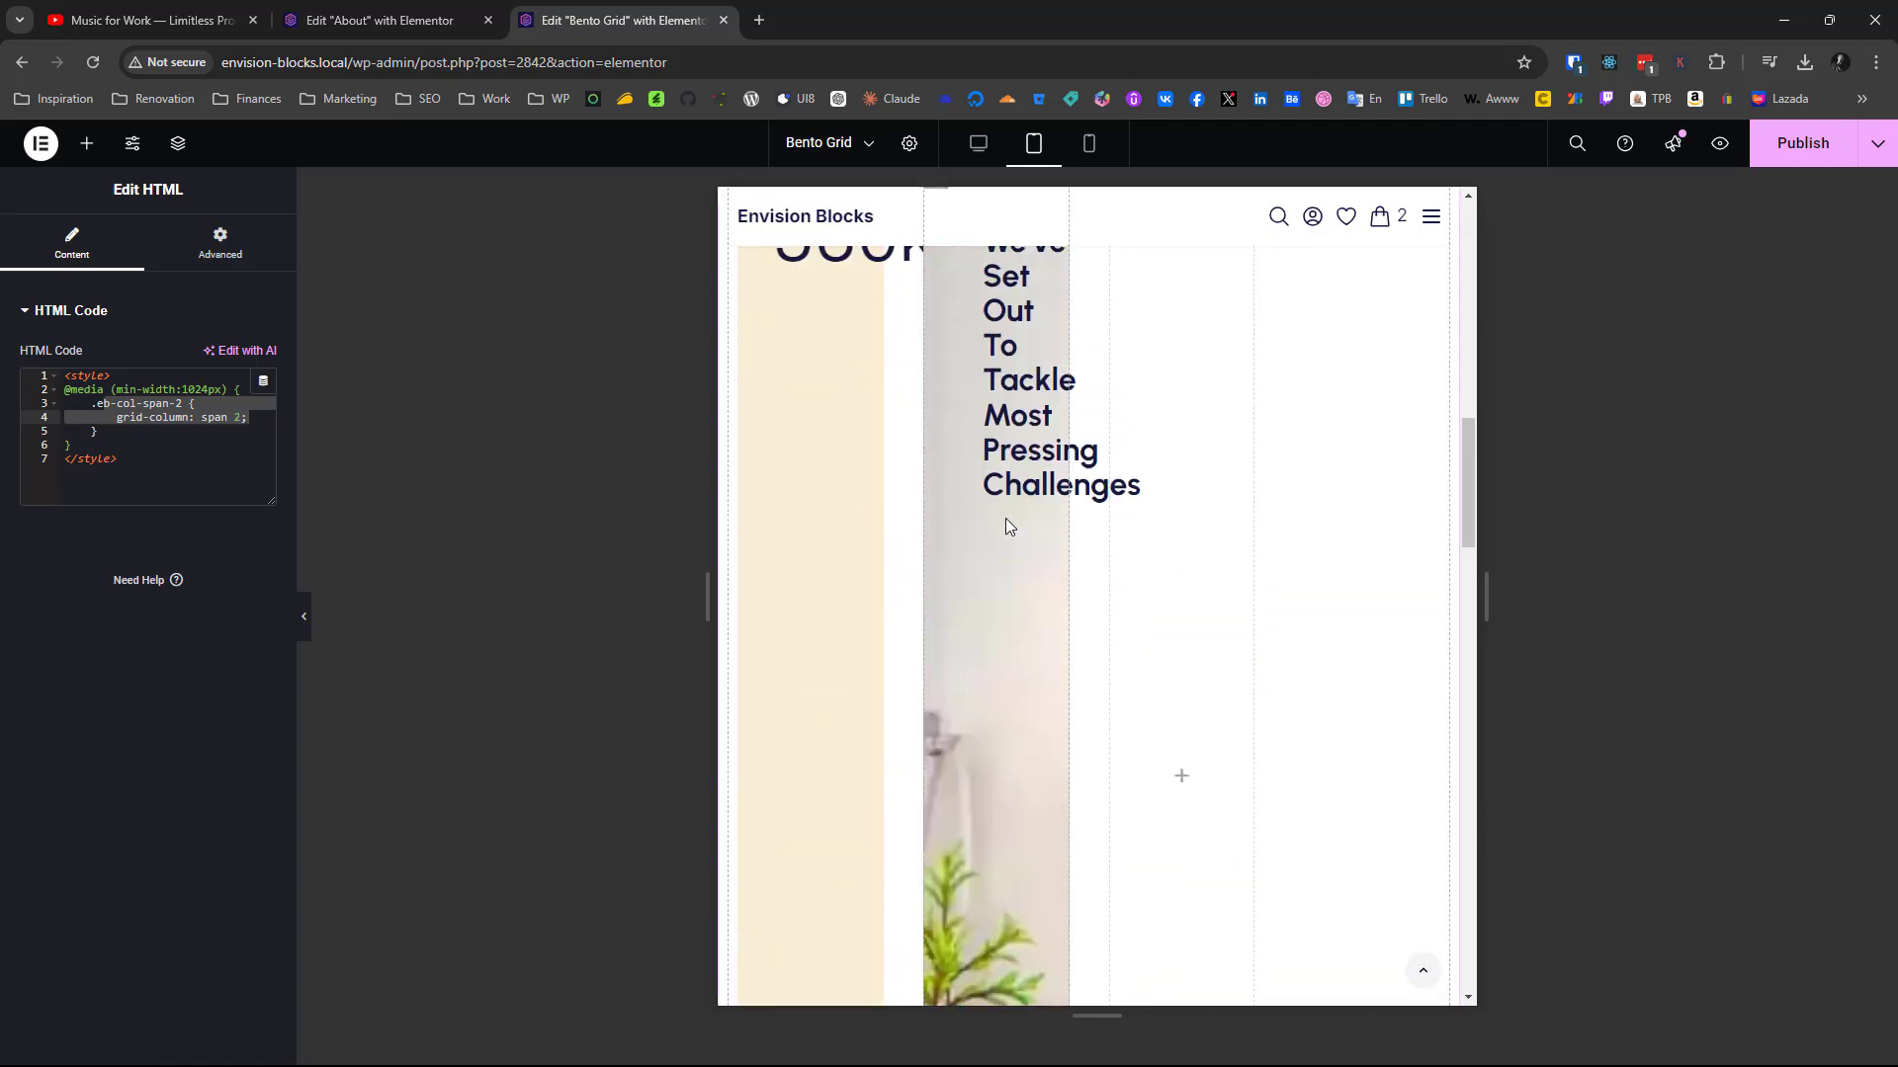
scroll(1005, 518, "up", 6)
scroll(1005, 518, "down", 11)
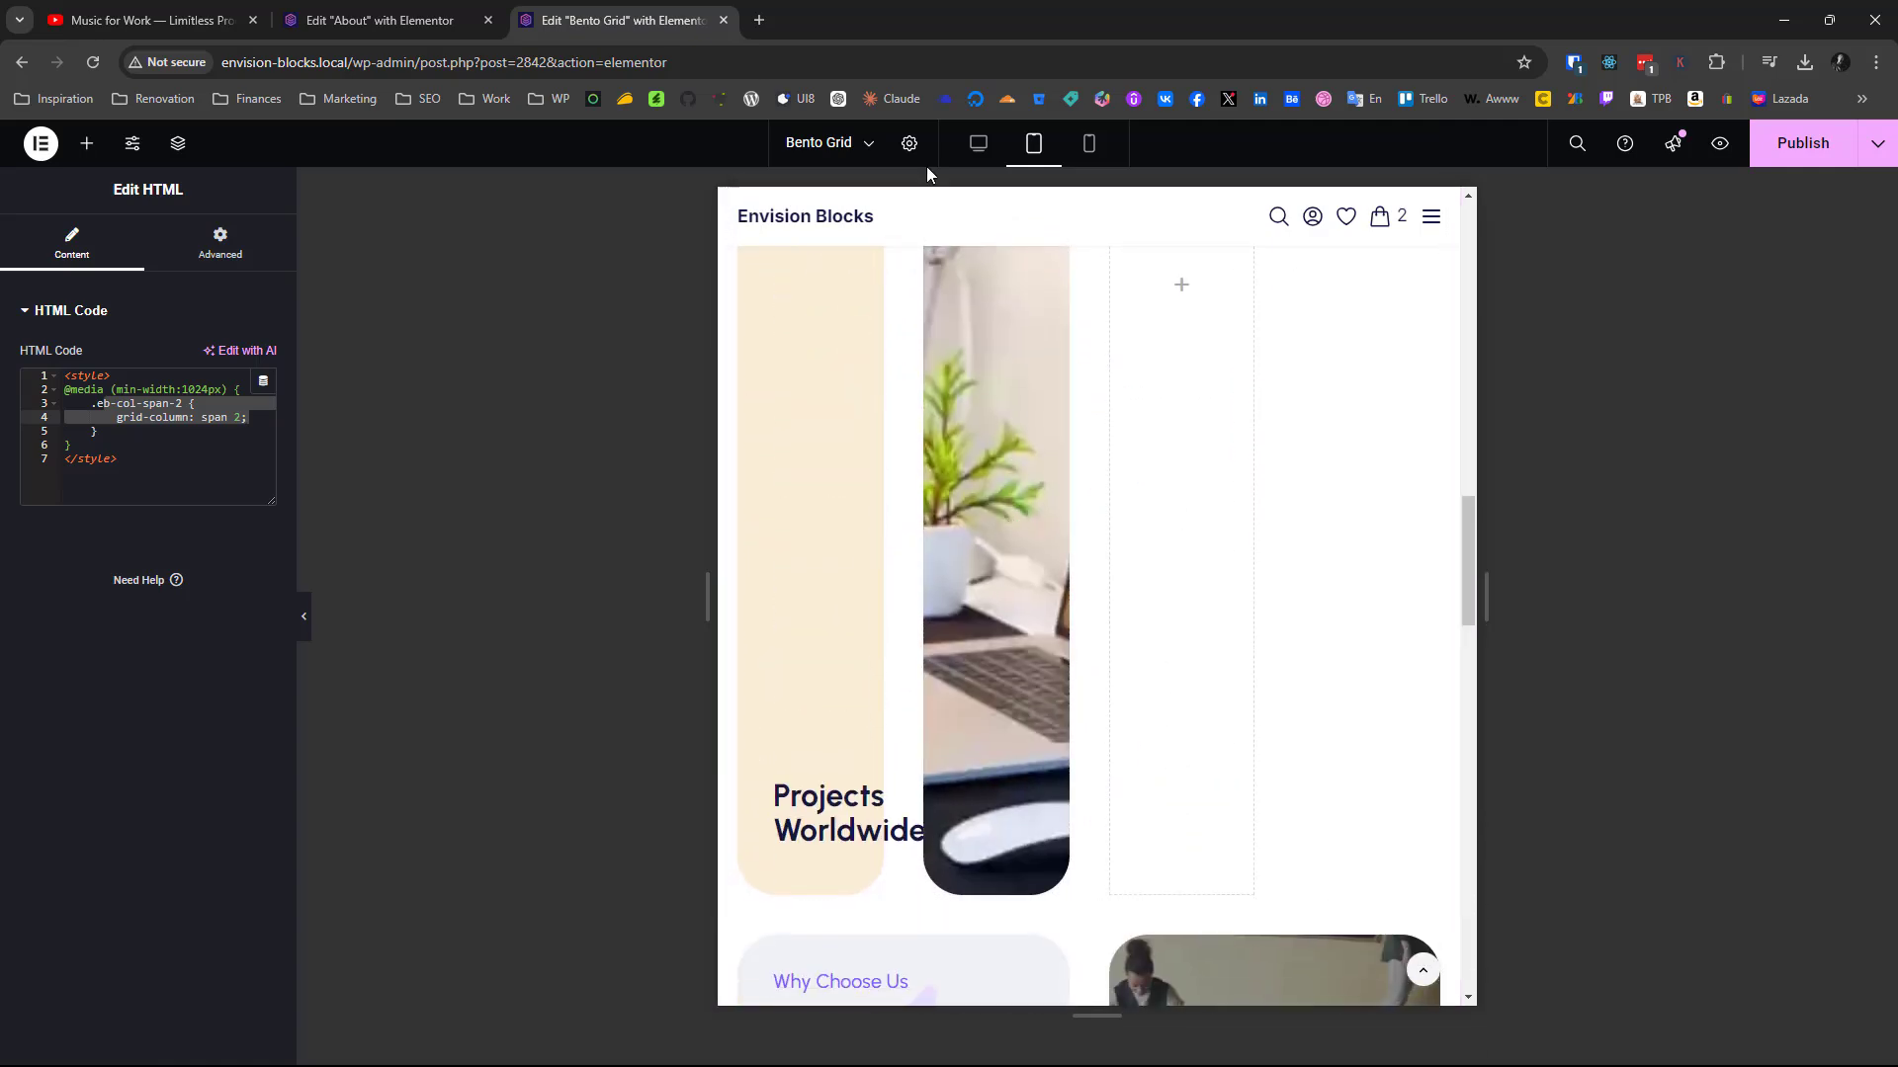
left_click(978, 146)
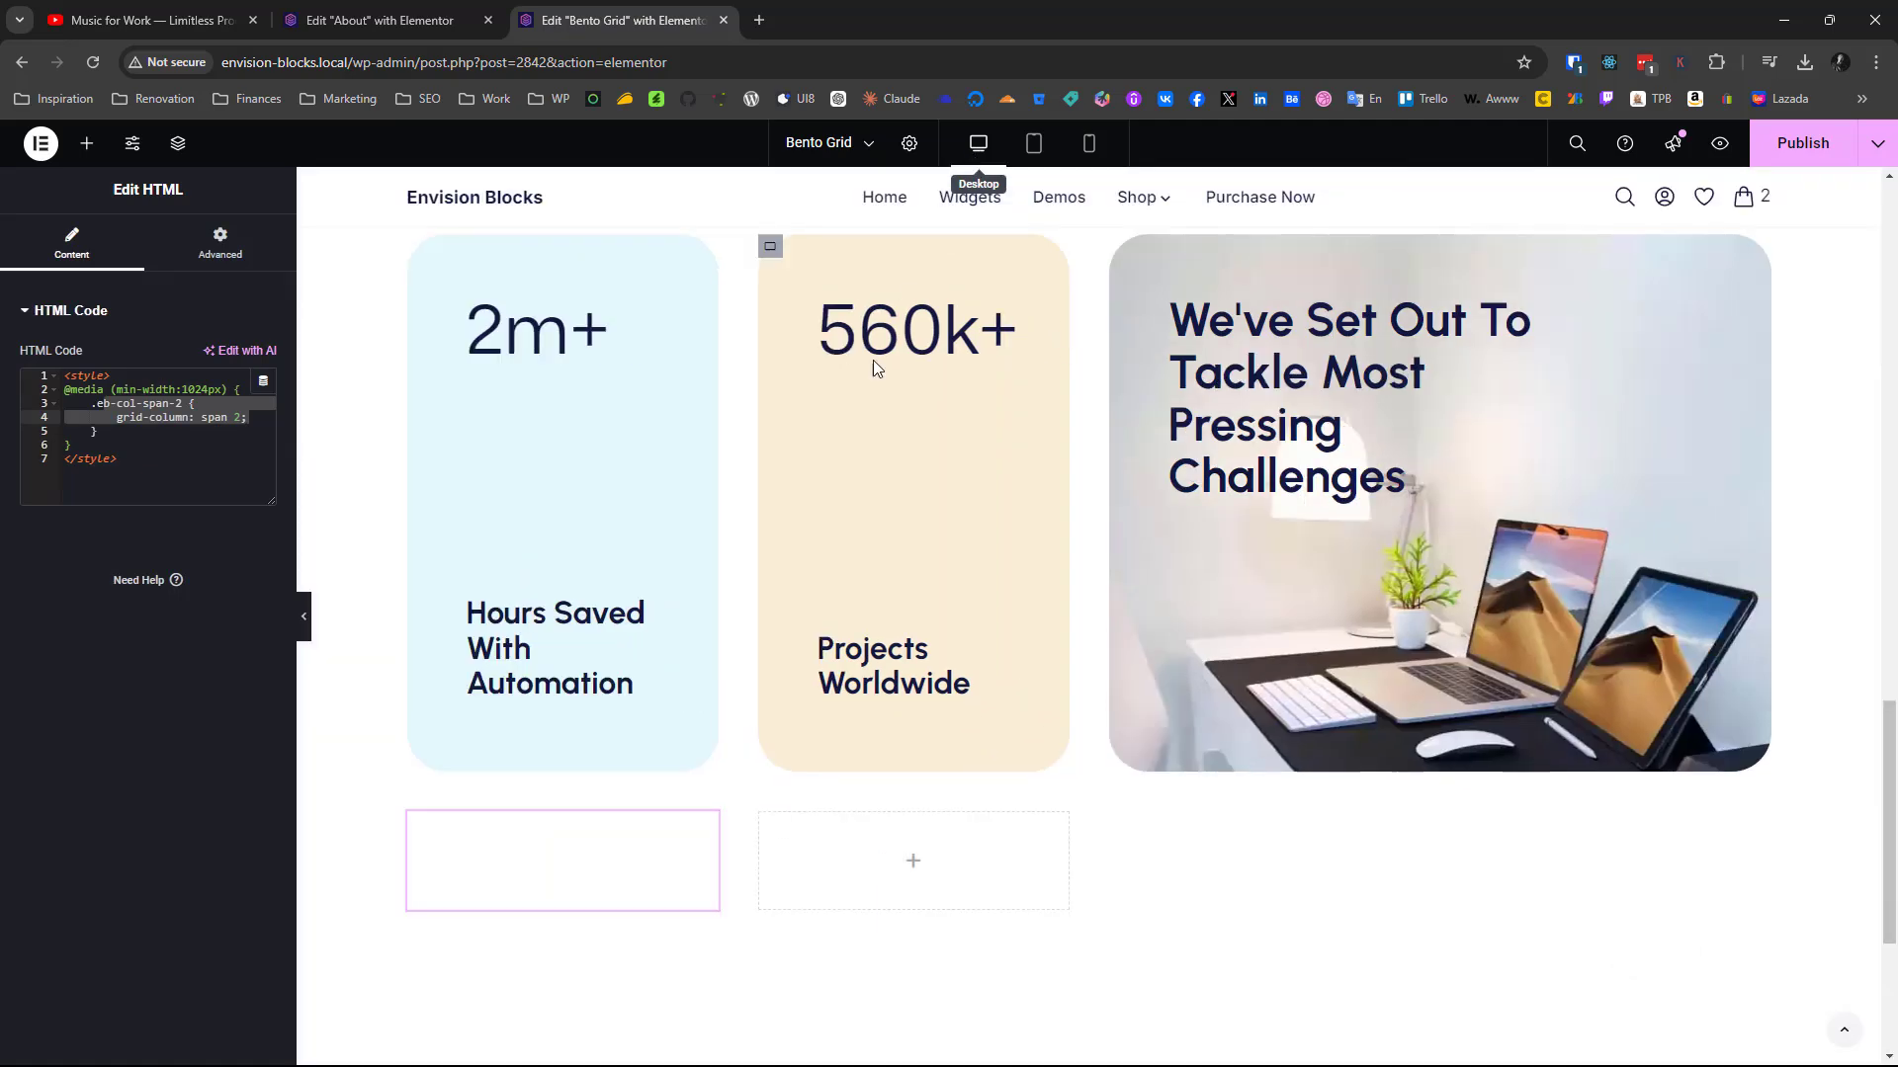
Inspect the finished grid container's column setting for the tablet breakpoint
scroll(871, 366, "up", 8)
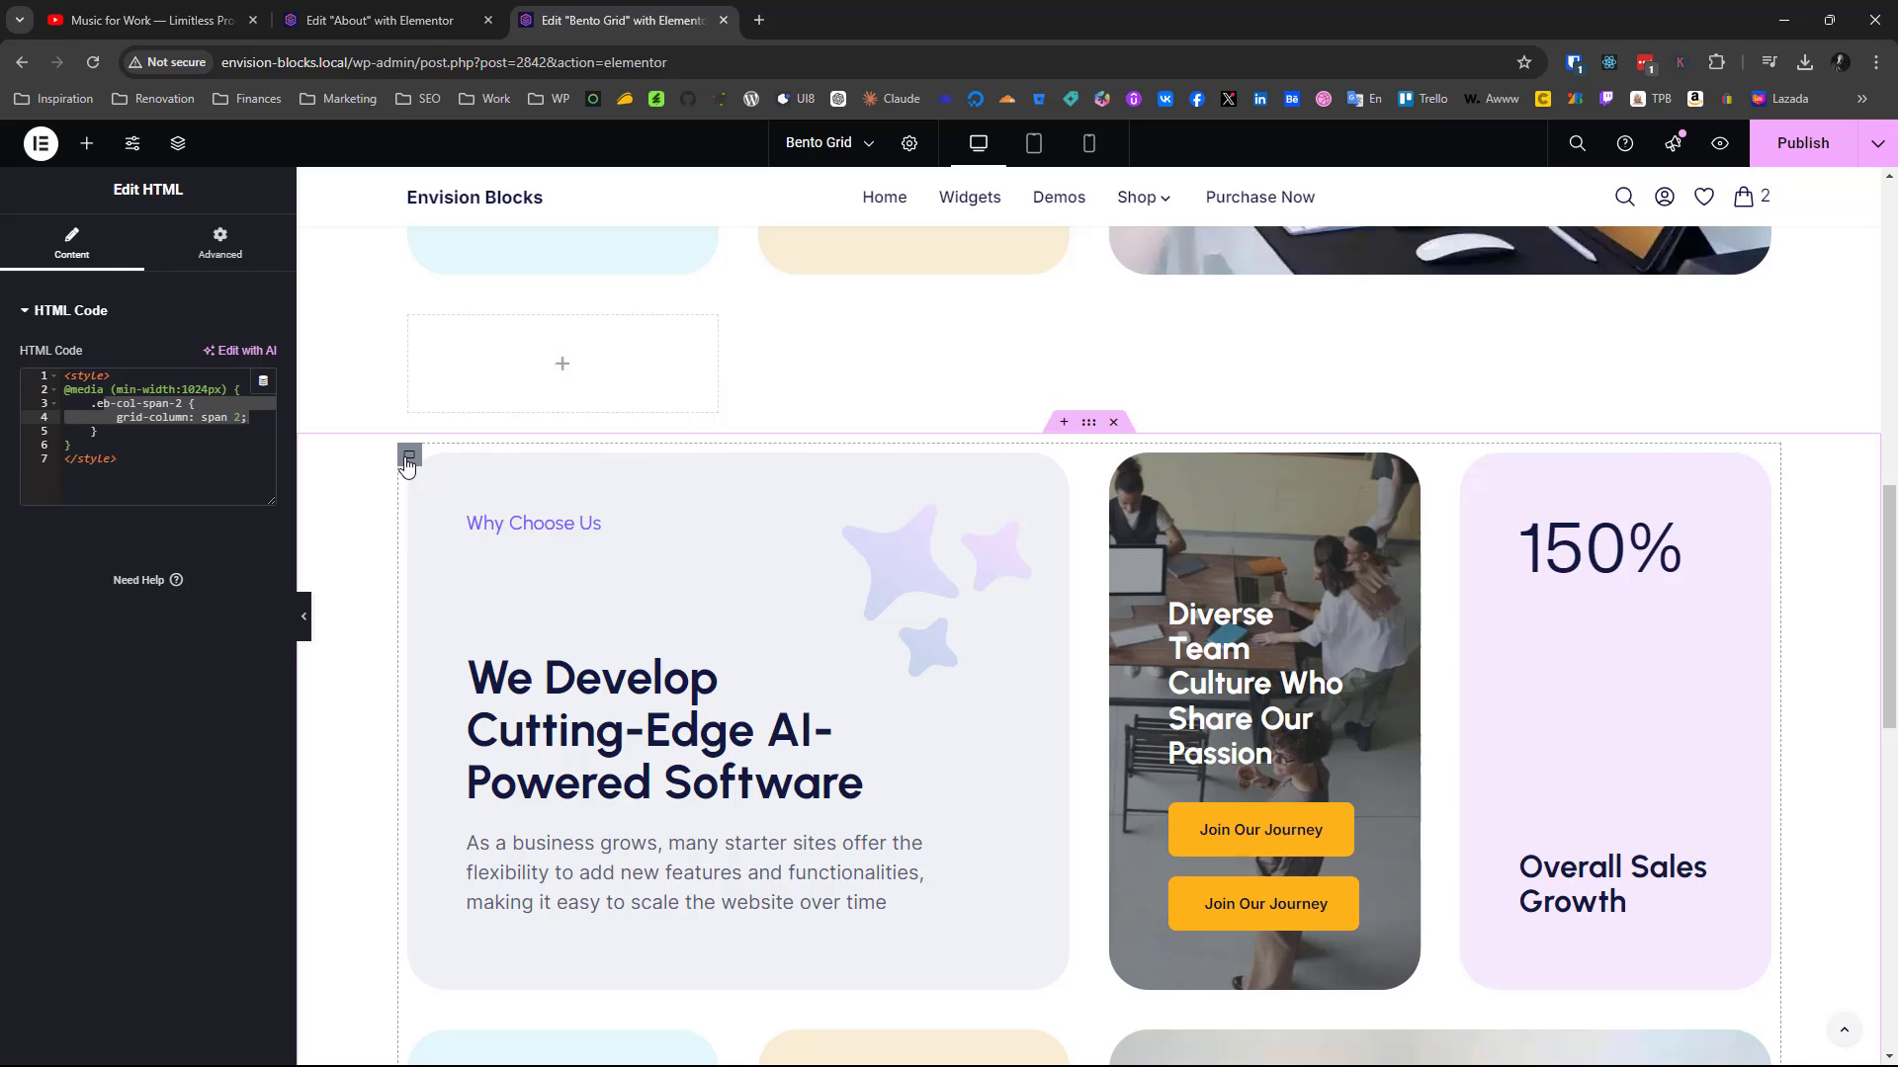
left_click(407, 461)
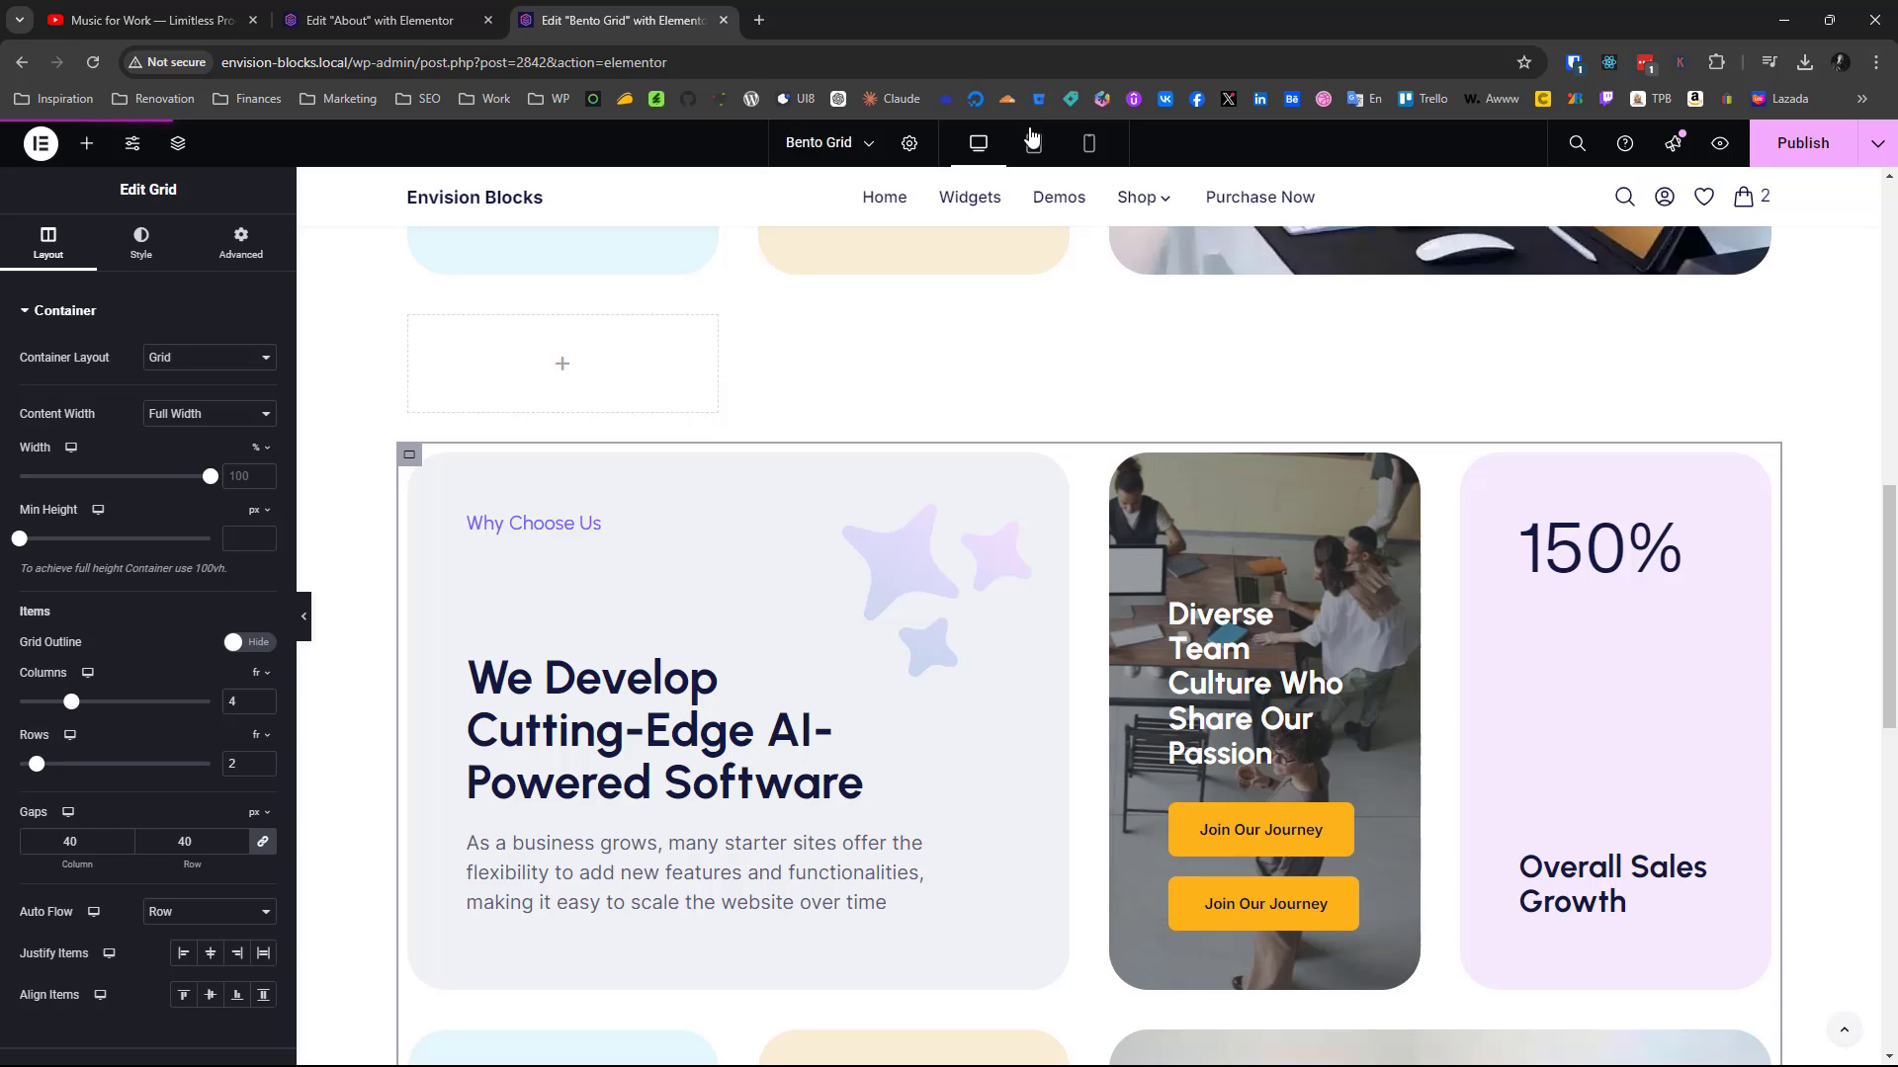
left_click(1033, 143)
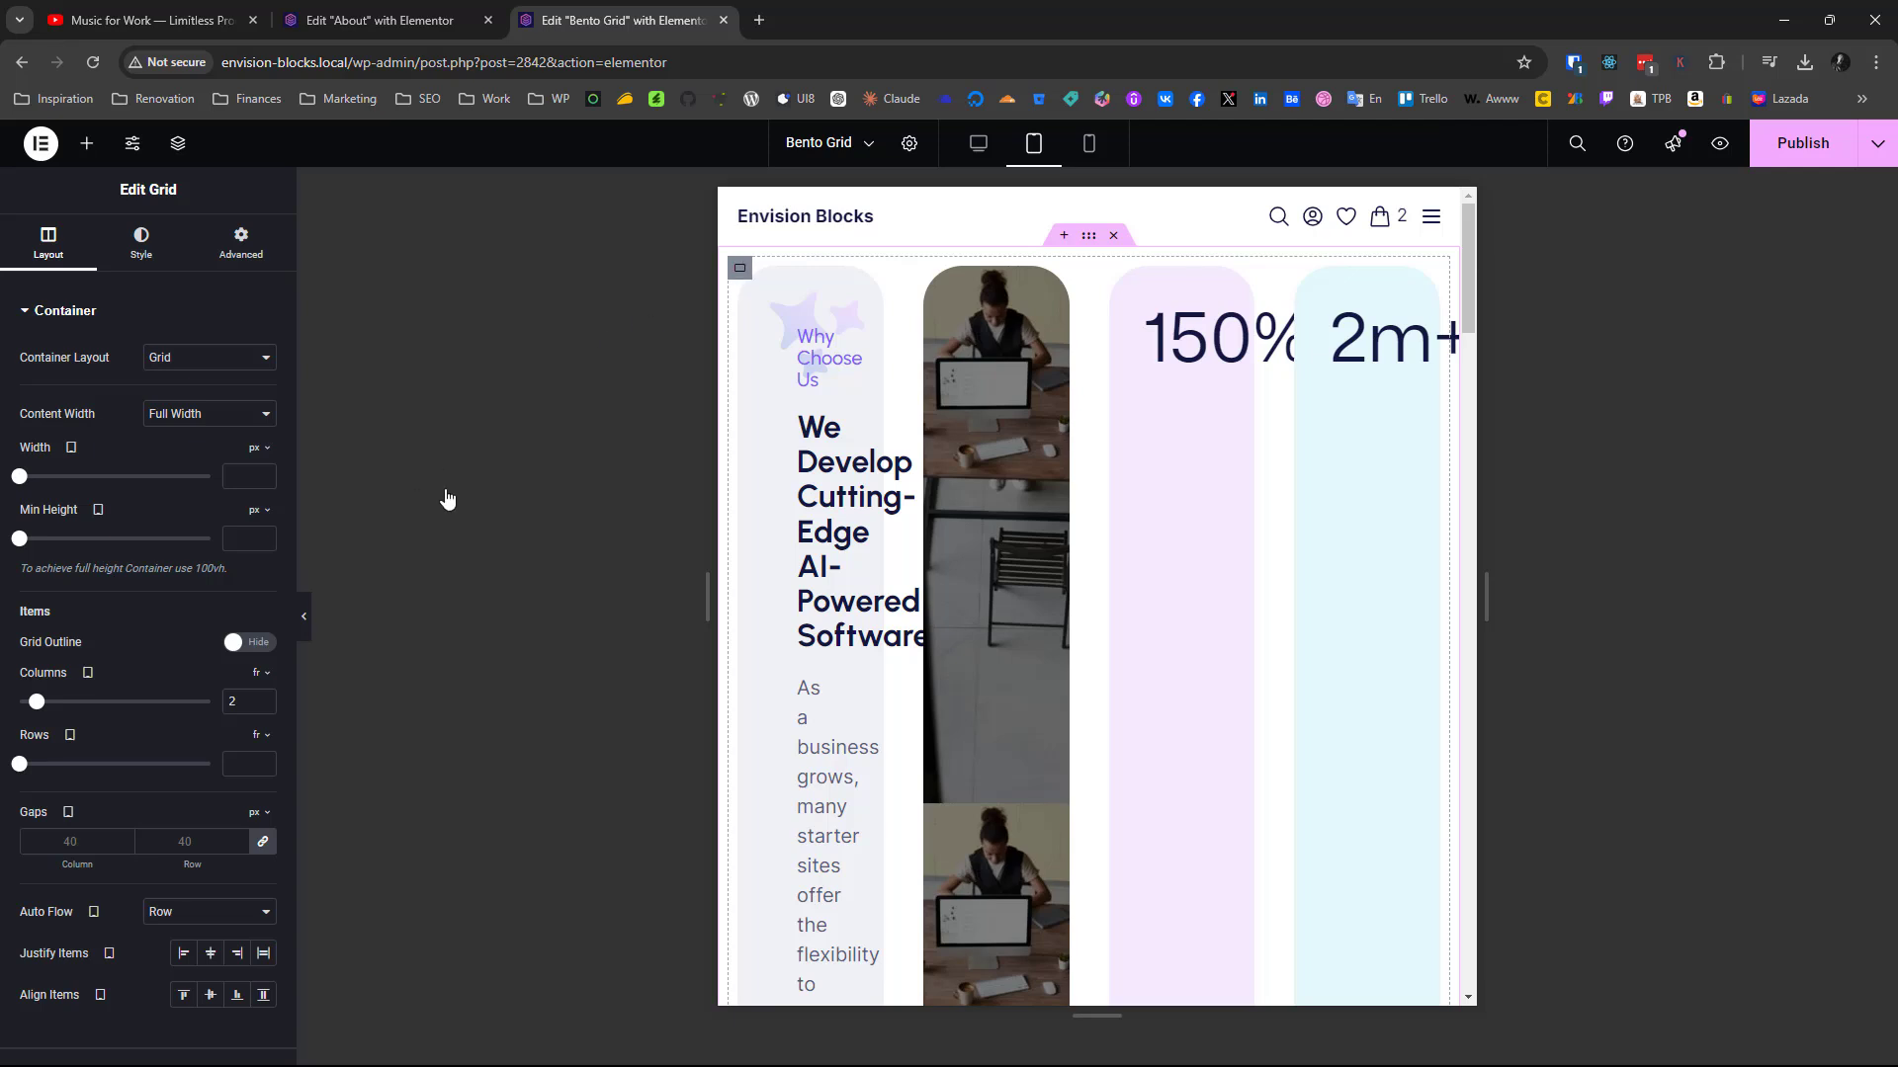
Set the new grid container's columns to 2 for the tablet breakpoint and check the card arrangement
left_click(741, 272)
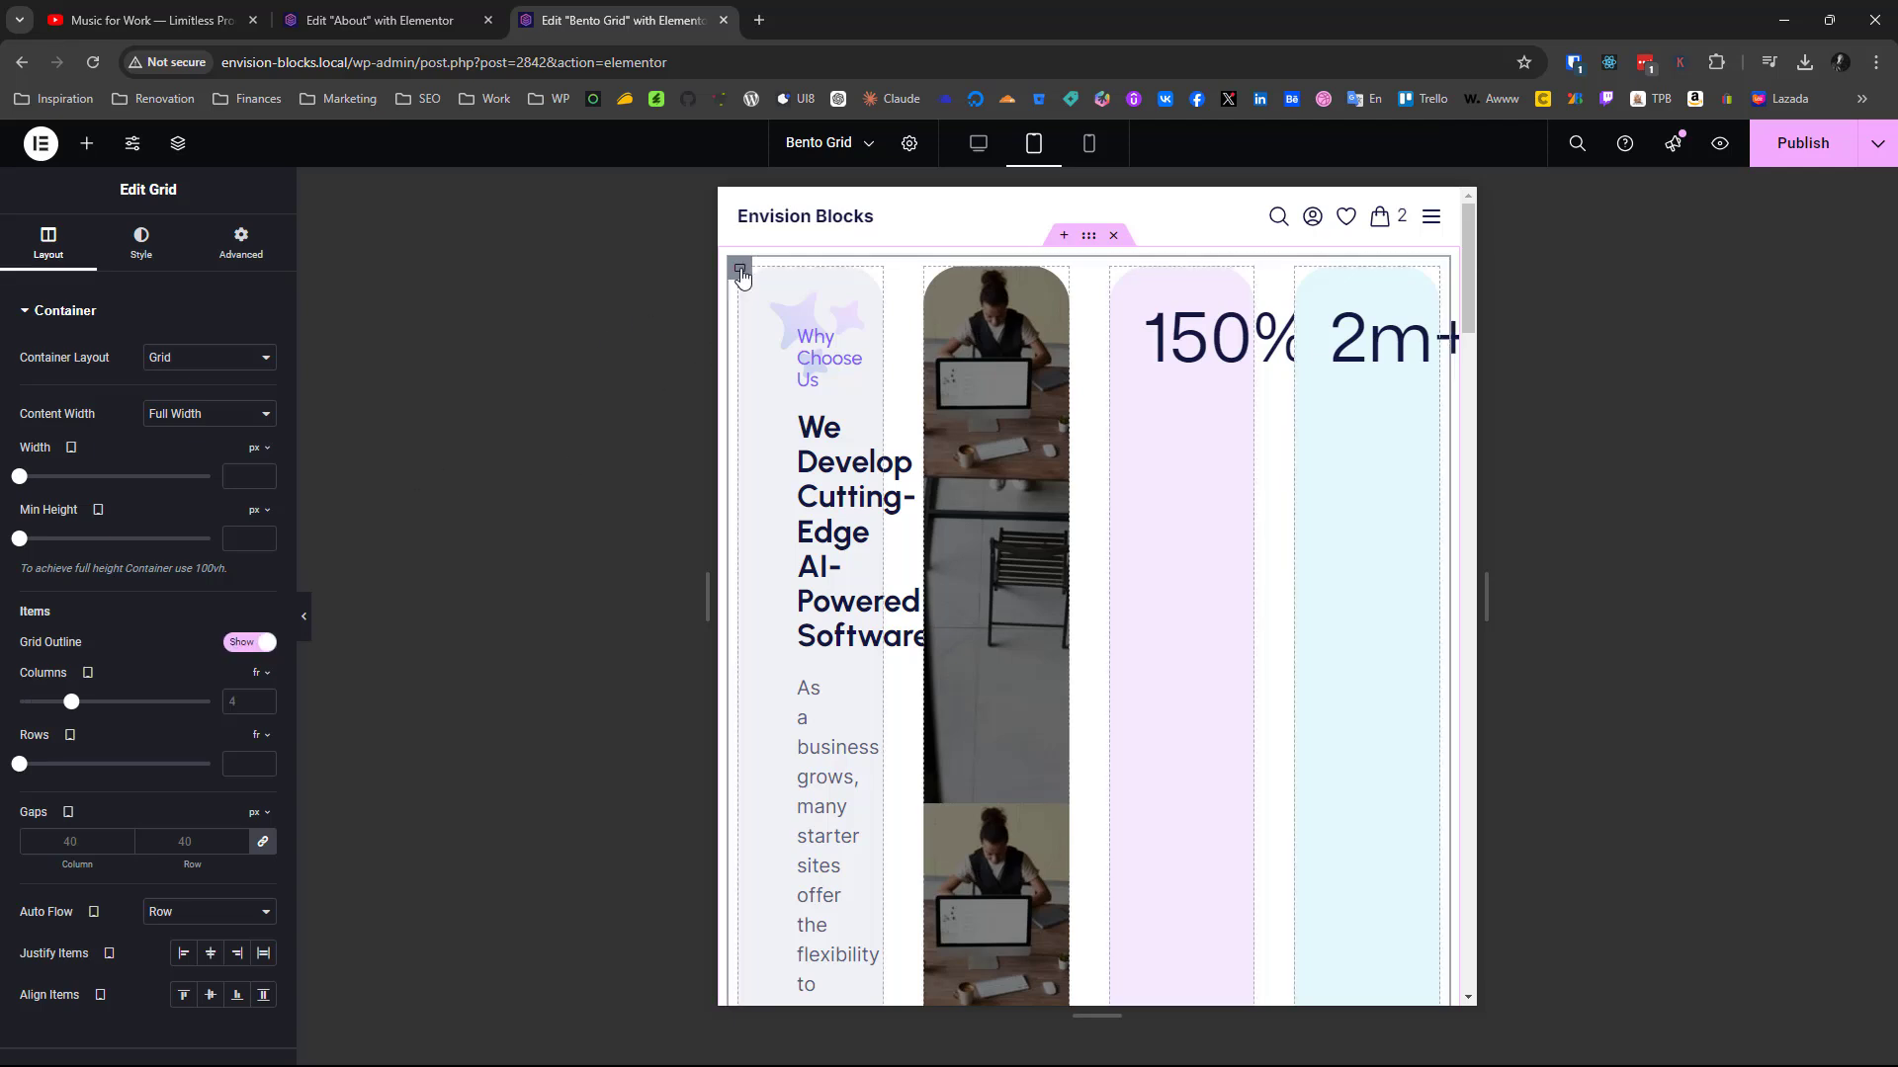
left_click(240, 700)
type("2")
scroll(1138, 626, "down", 10)
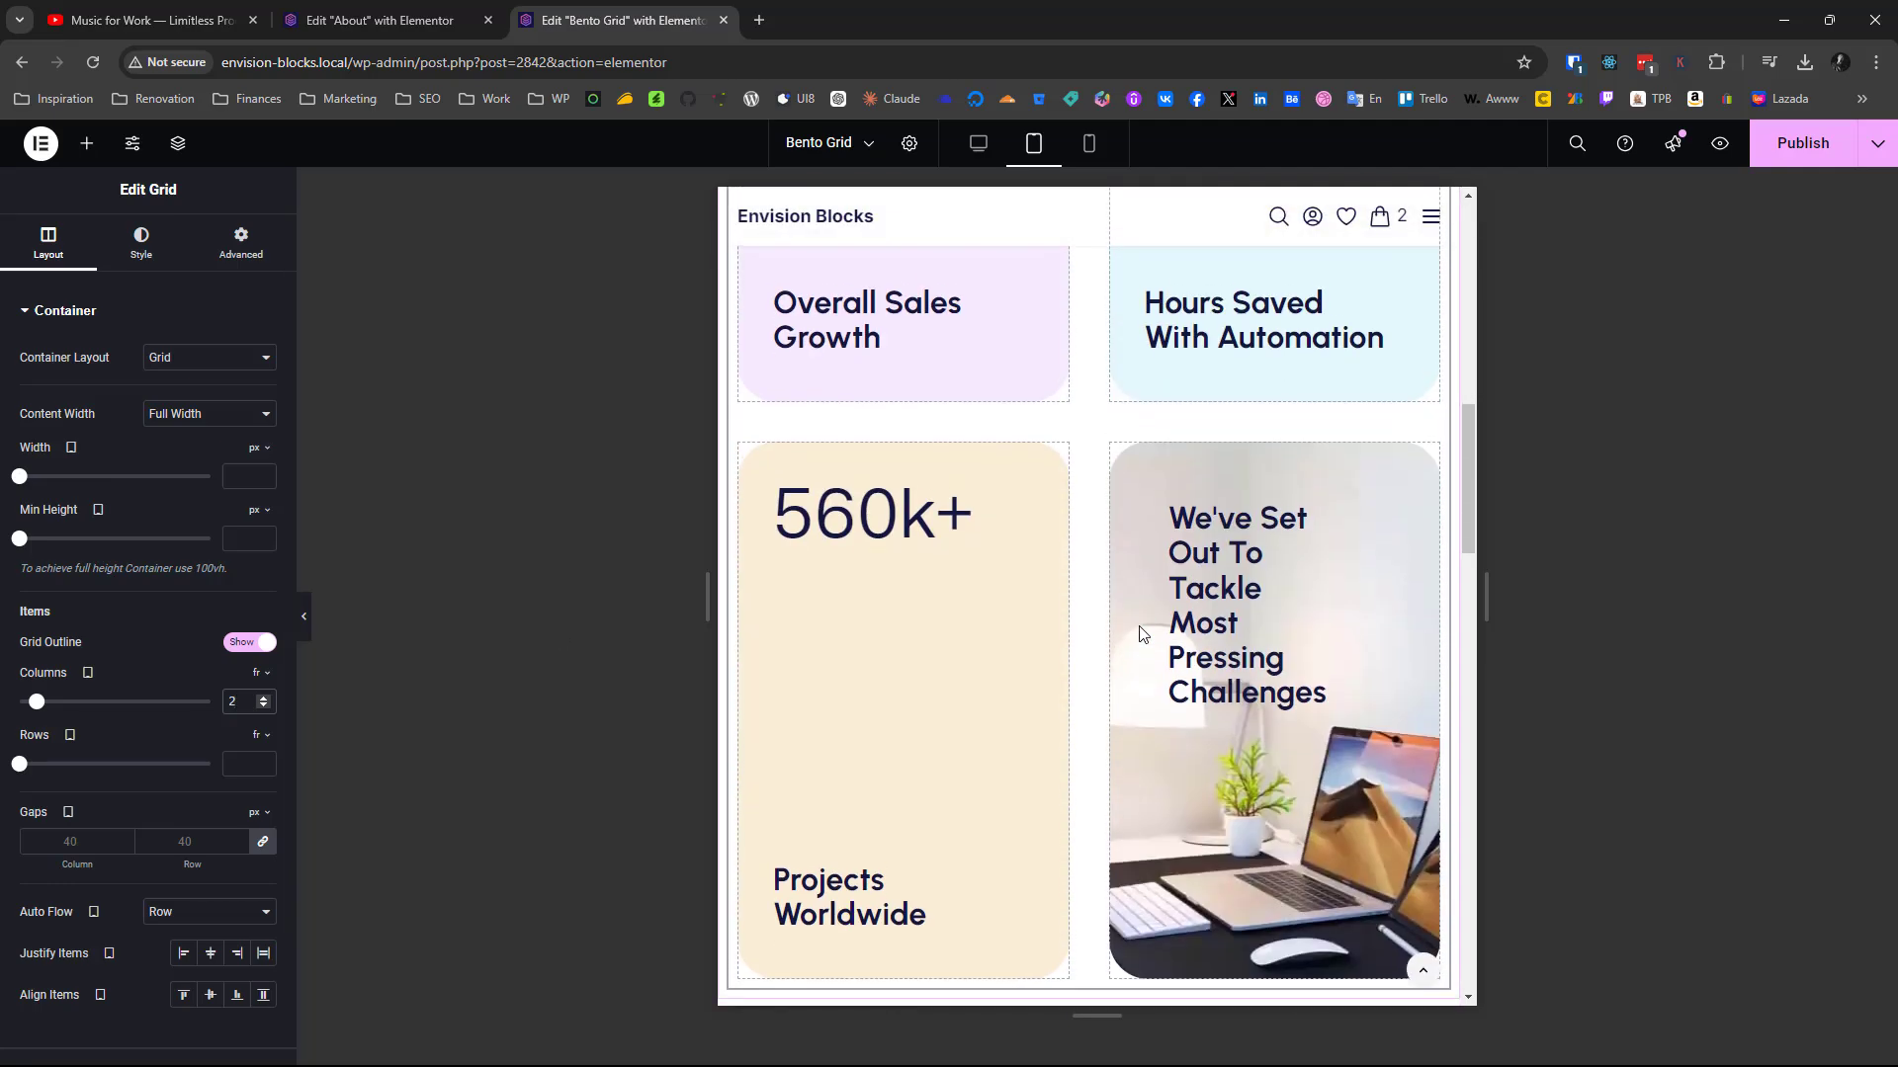
scroll(1139, 625, "down", 12)
scroll(1138, 625, "up", 20)
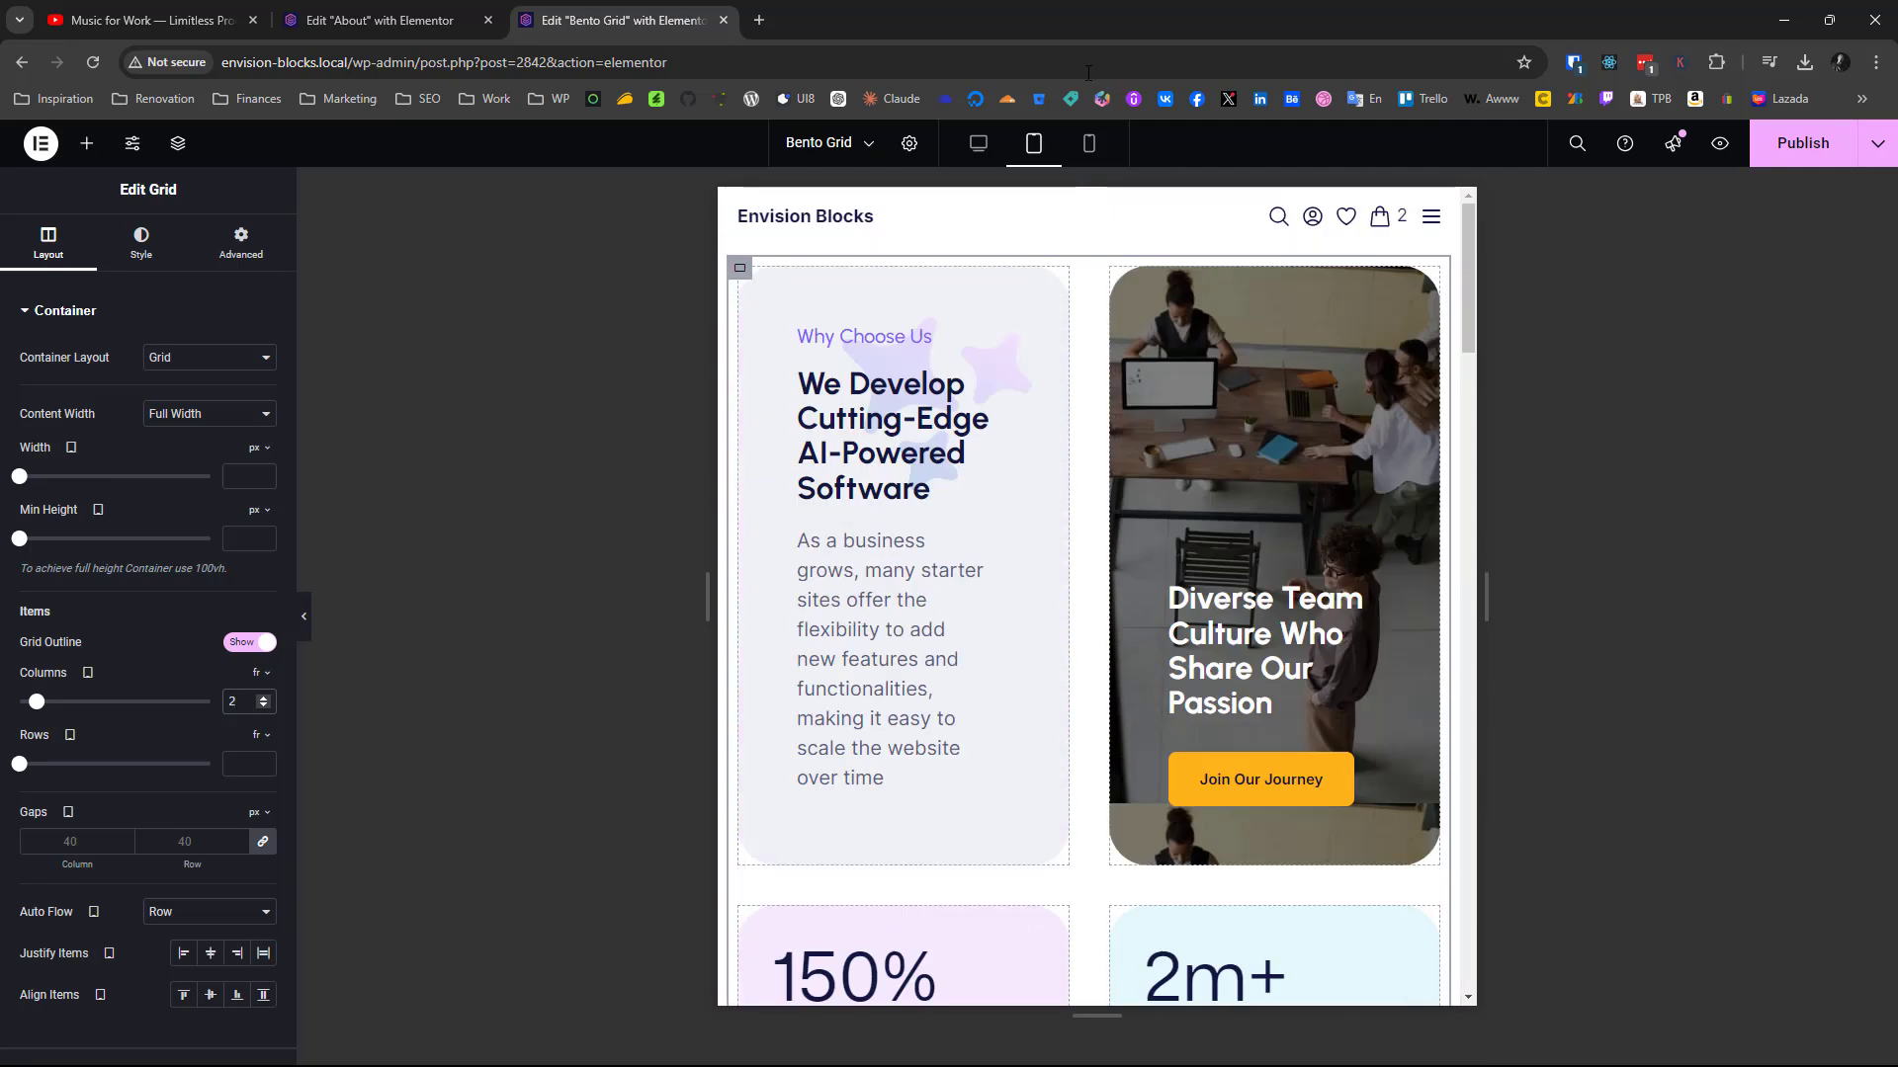
Check the grid cards in the mobile portrait preview, and return to the desktop view
left_click(1088, 143)
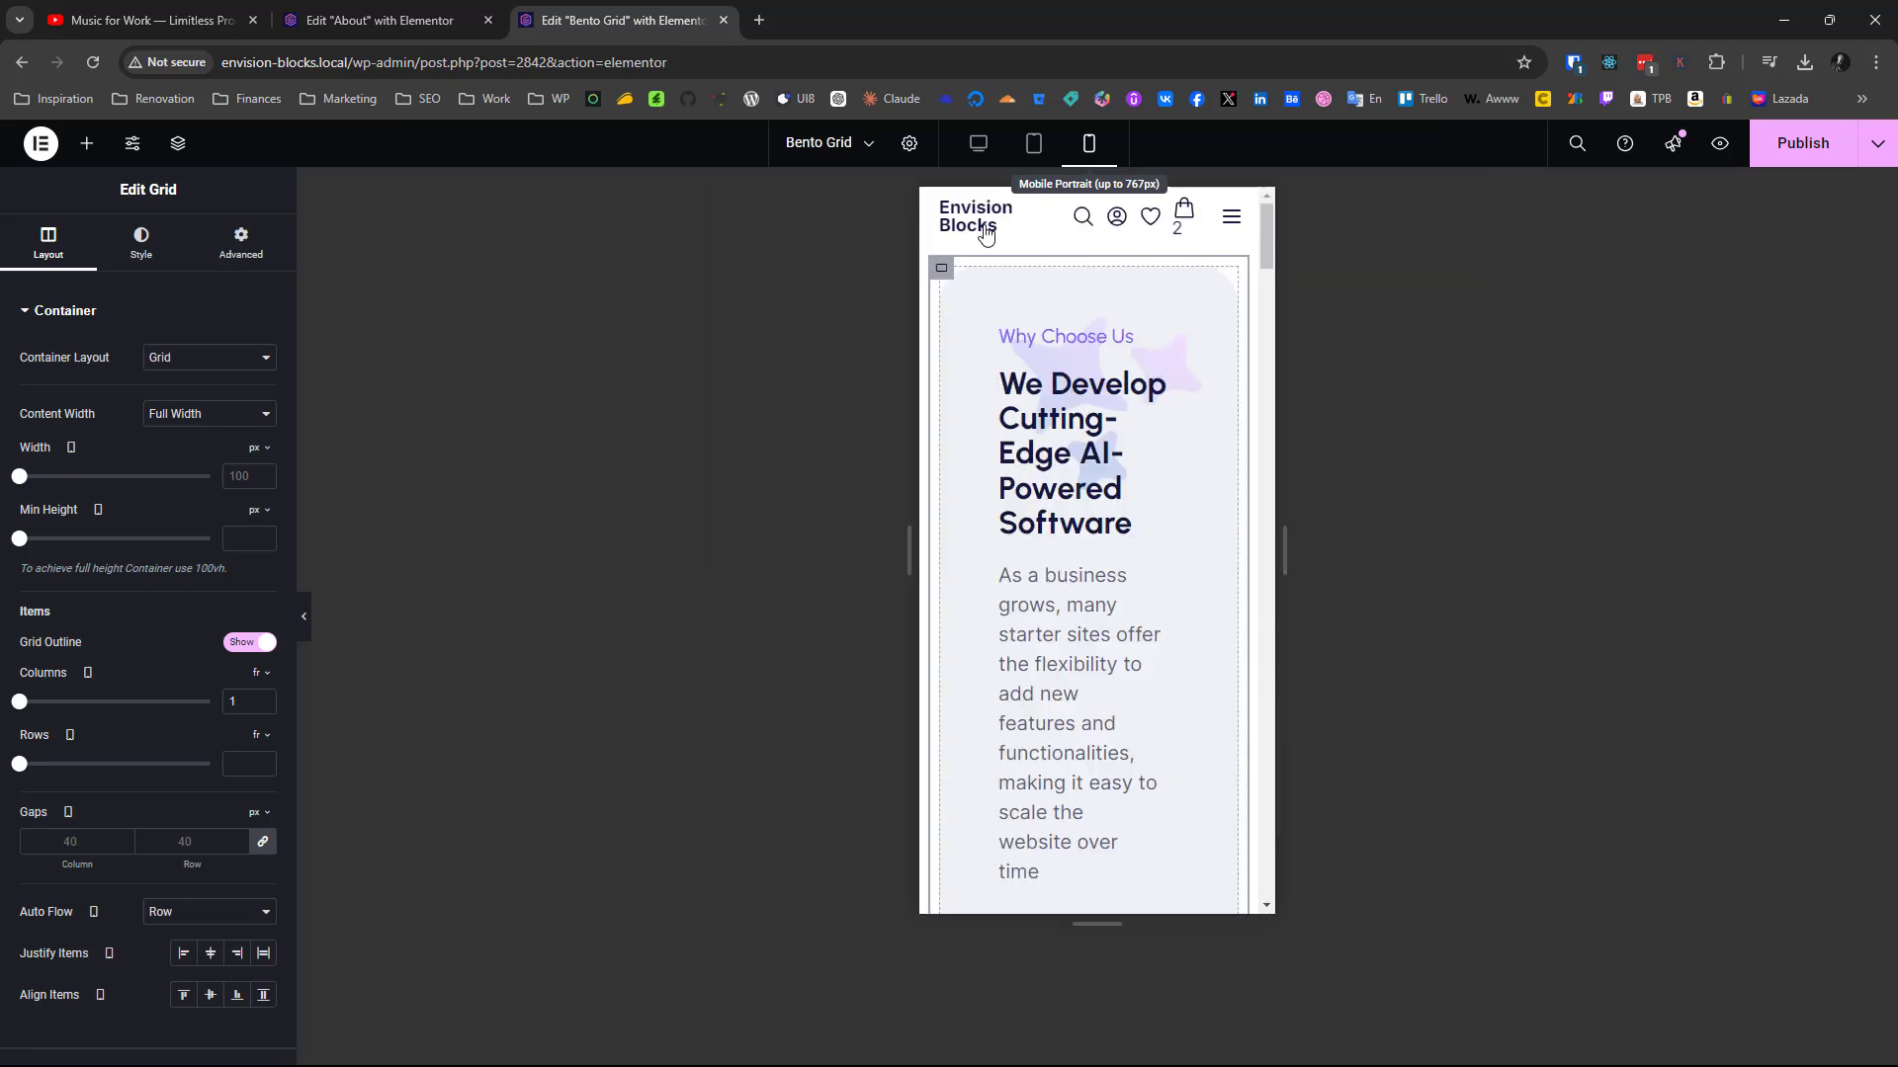
scroll(1088, 400, "down", 10)
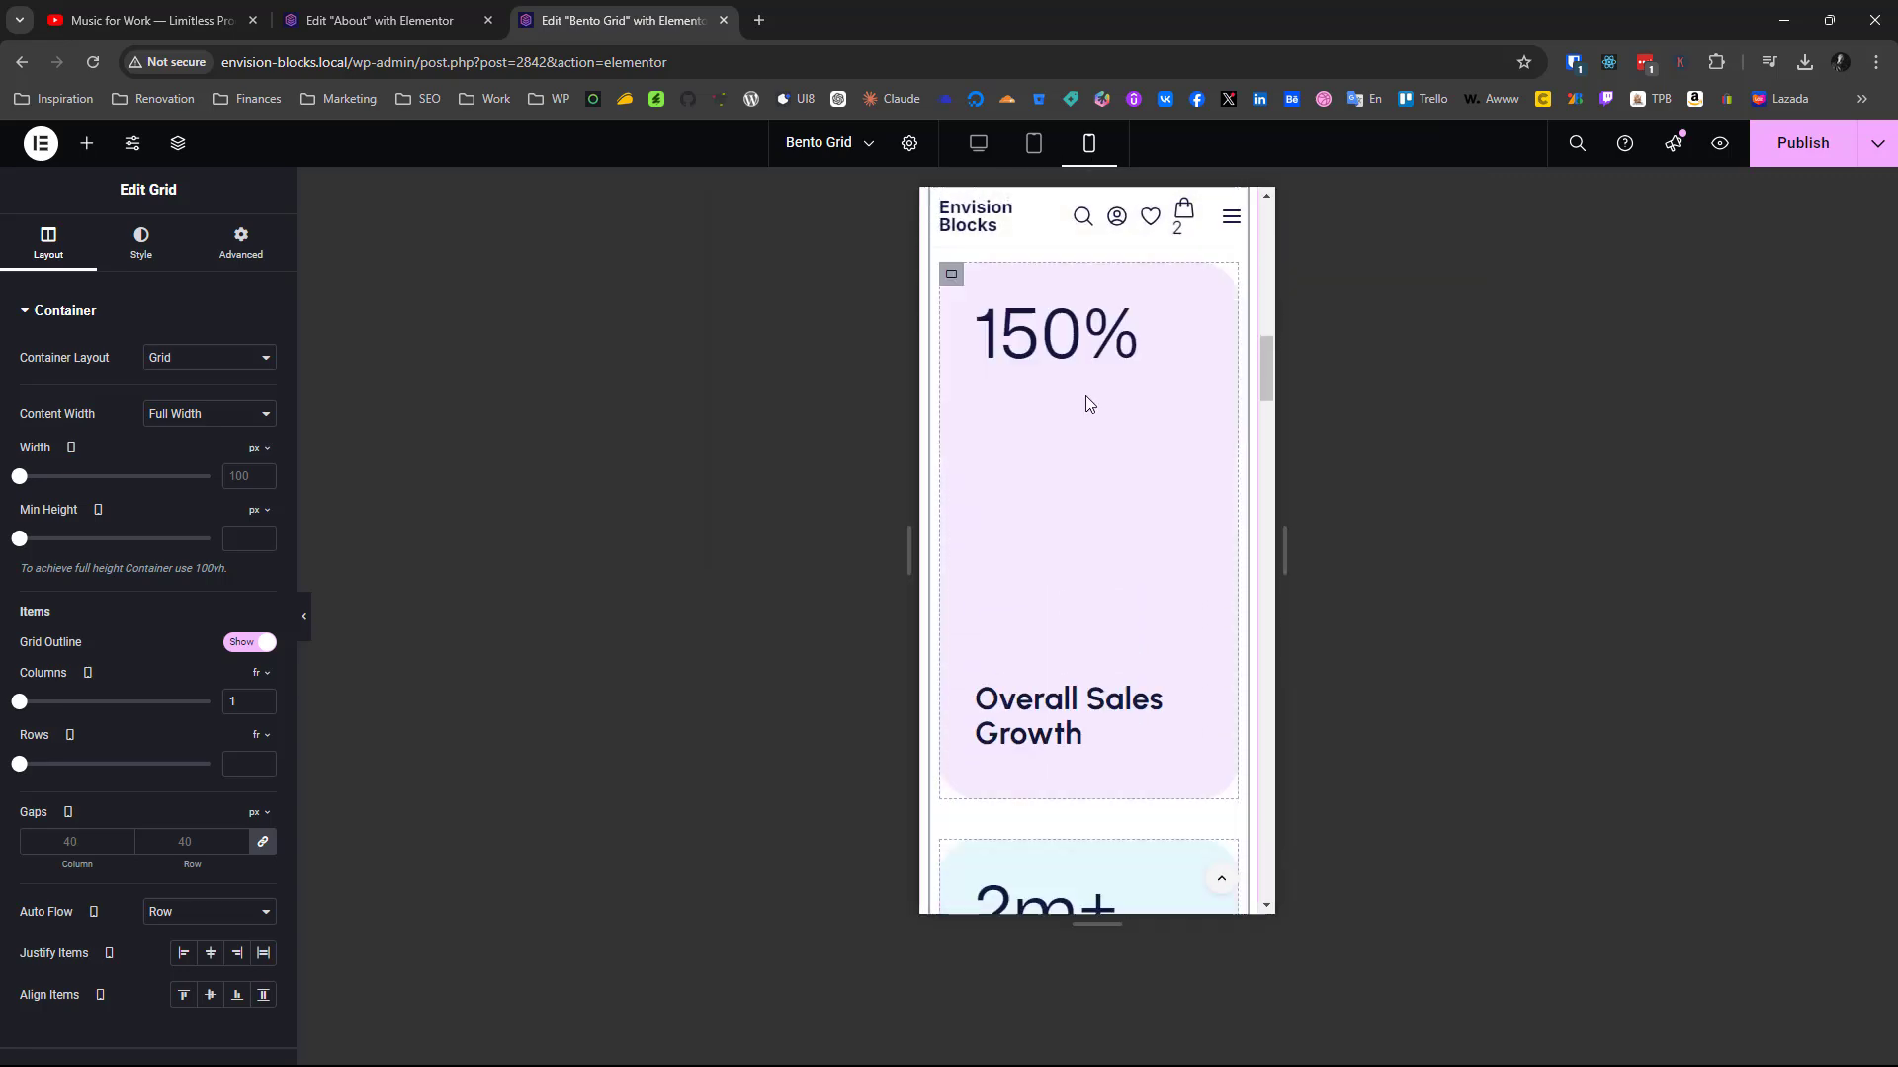
scroll(1087, 402, "down", 15)
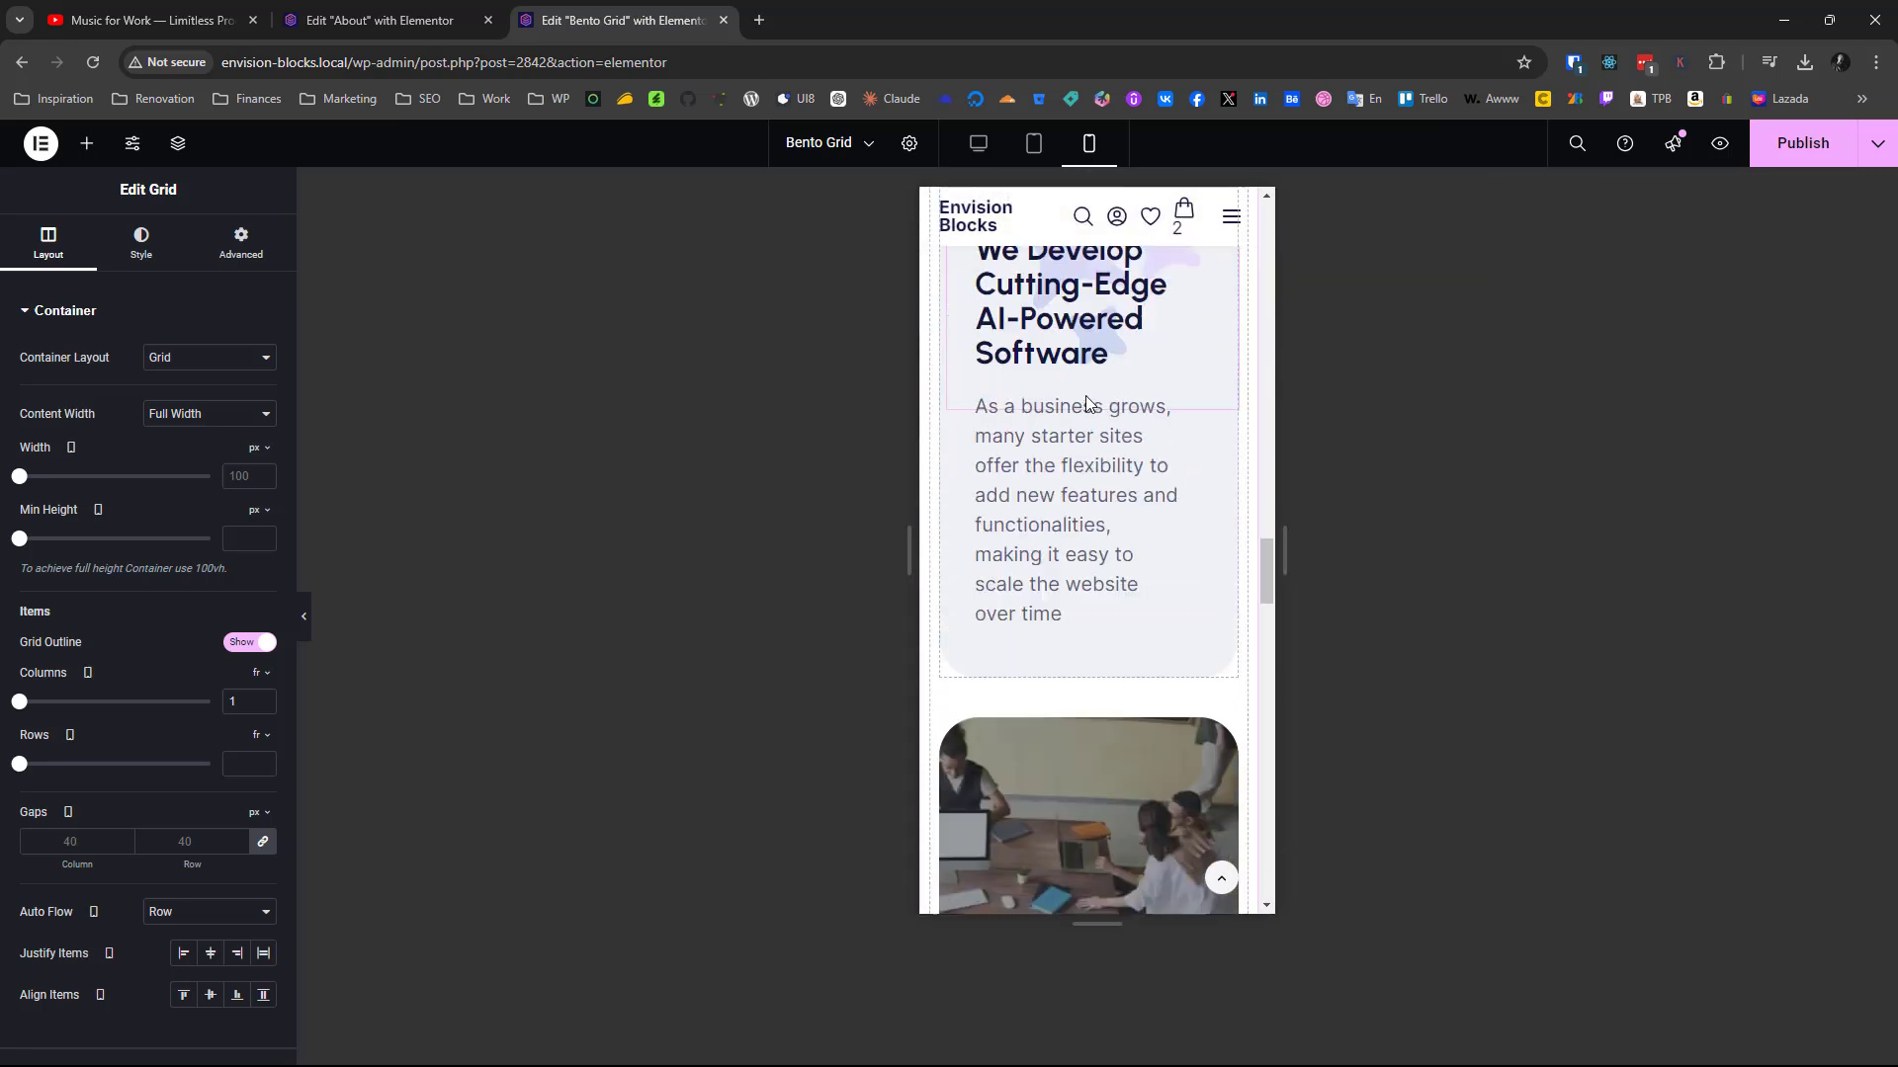
scroll(1086, 400, "up", 20)
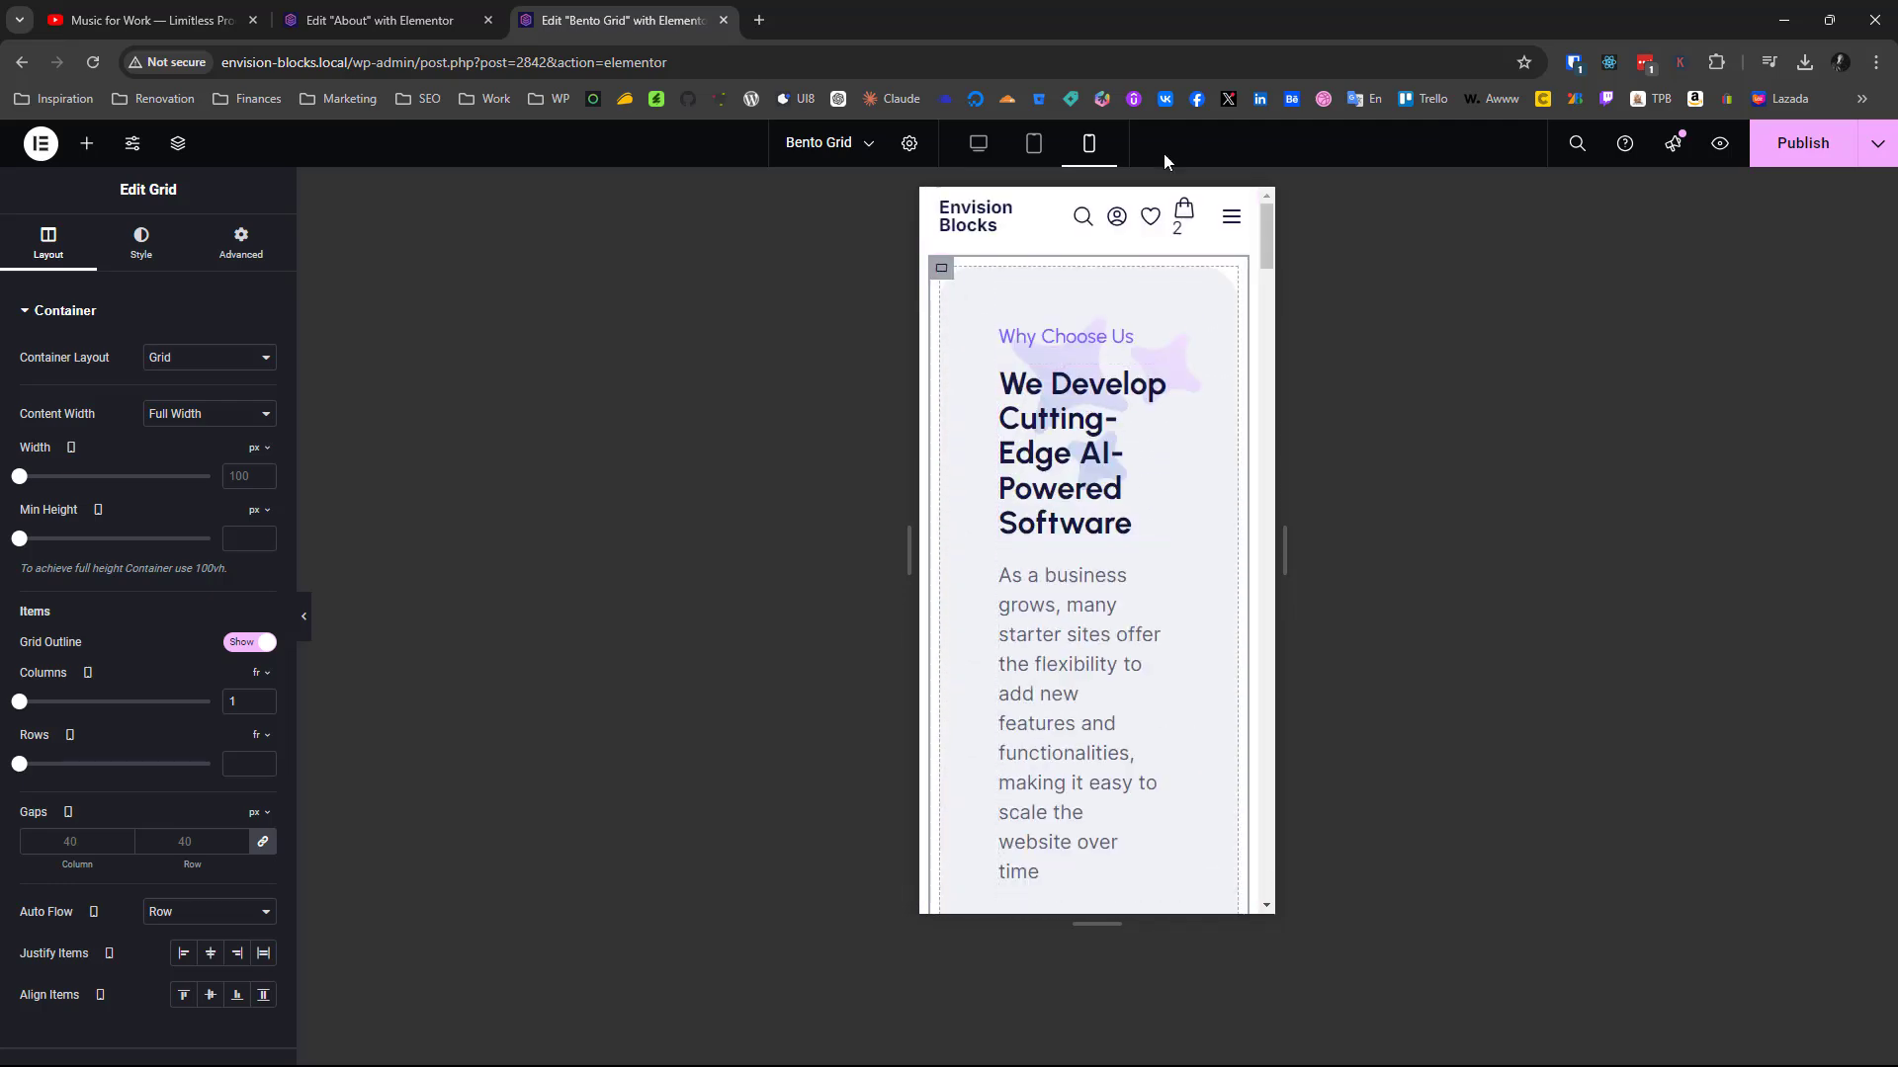
left_click(973, 143)
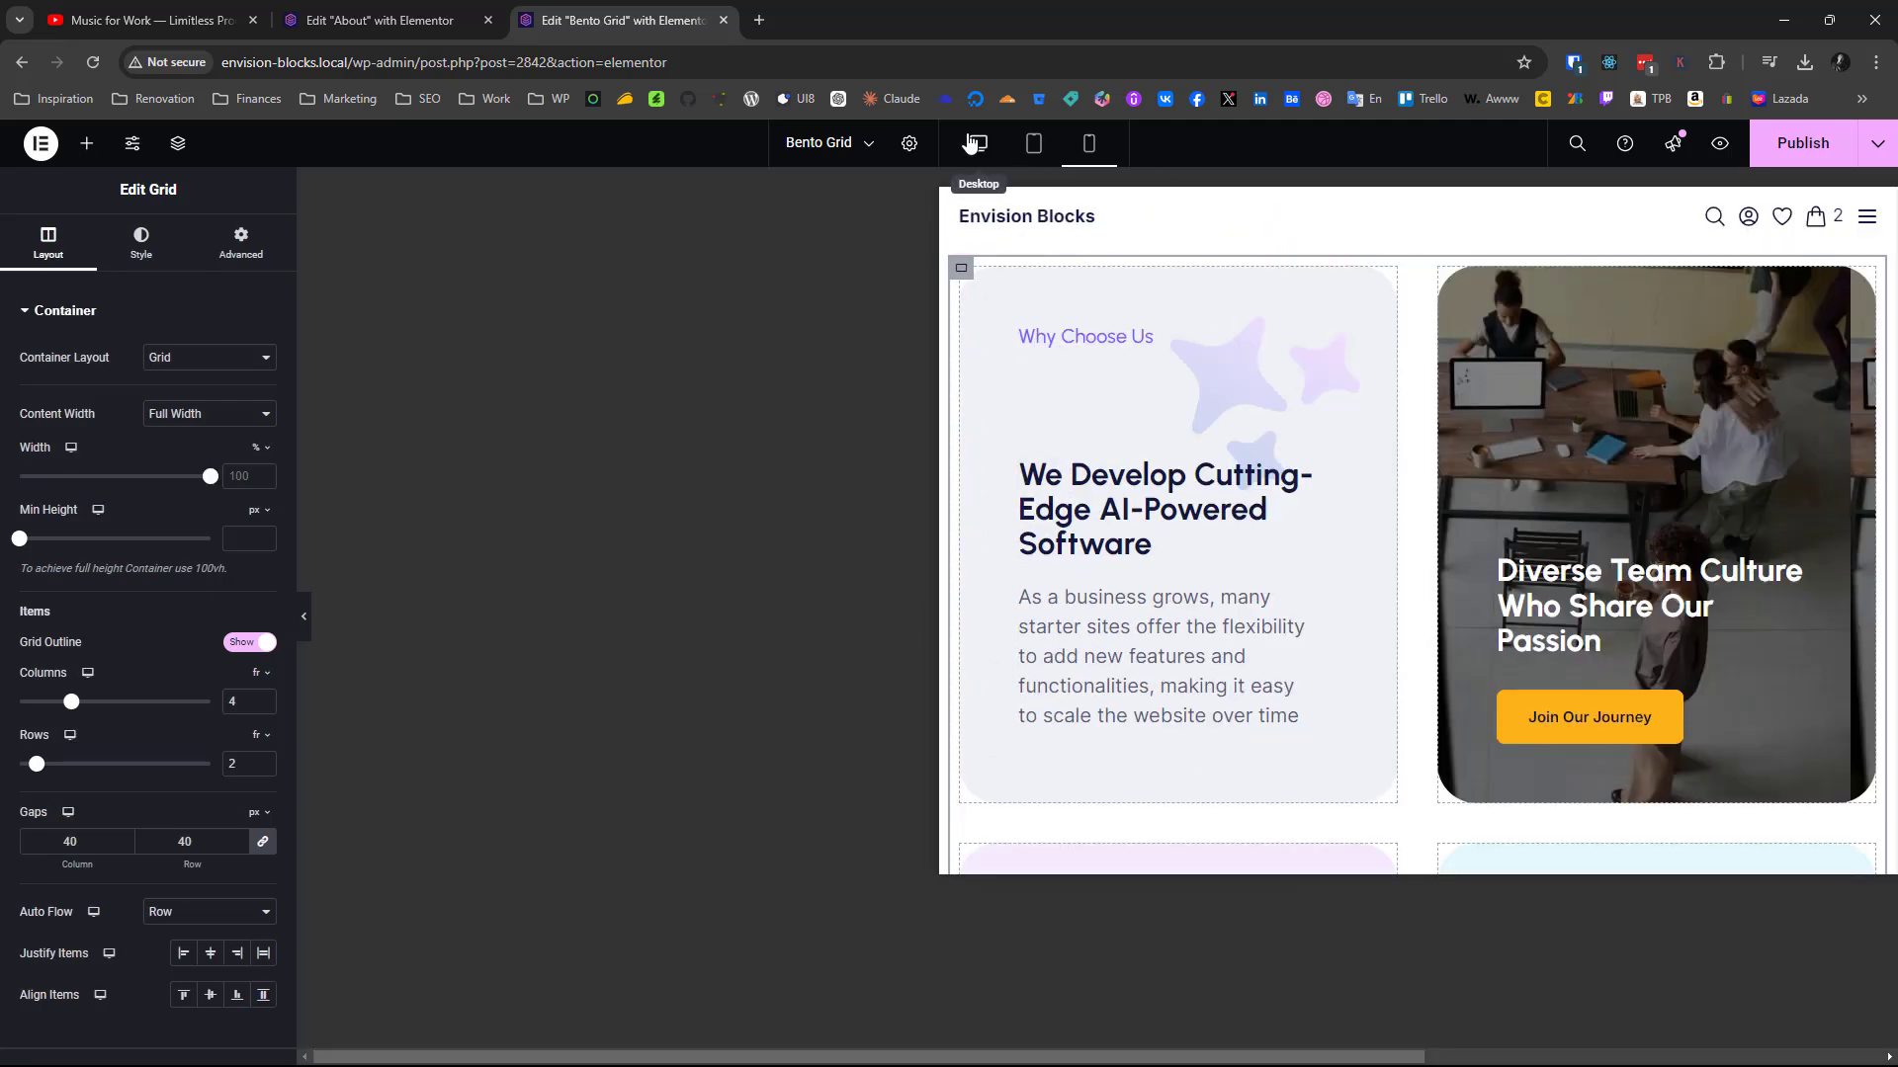
Publish the Bento Grid page and open its front-end preview
left_click(1764, 149)
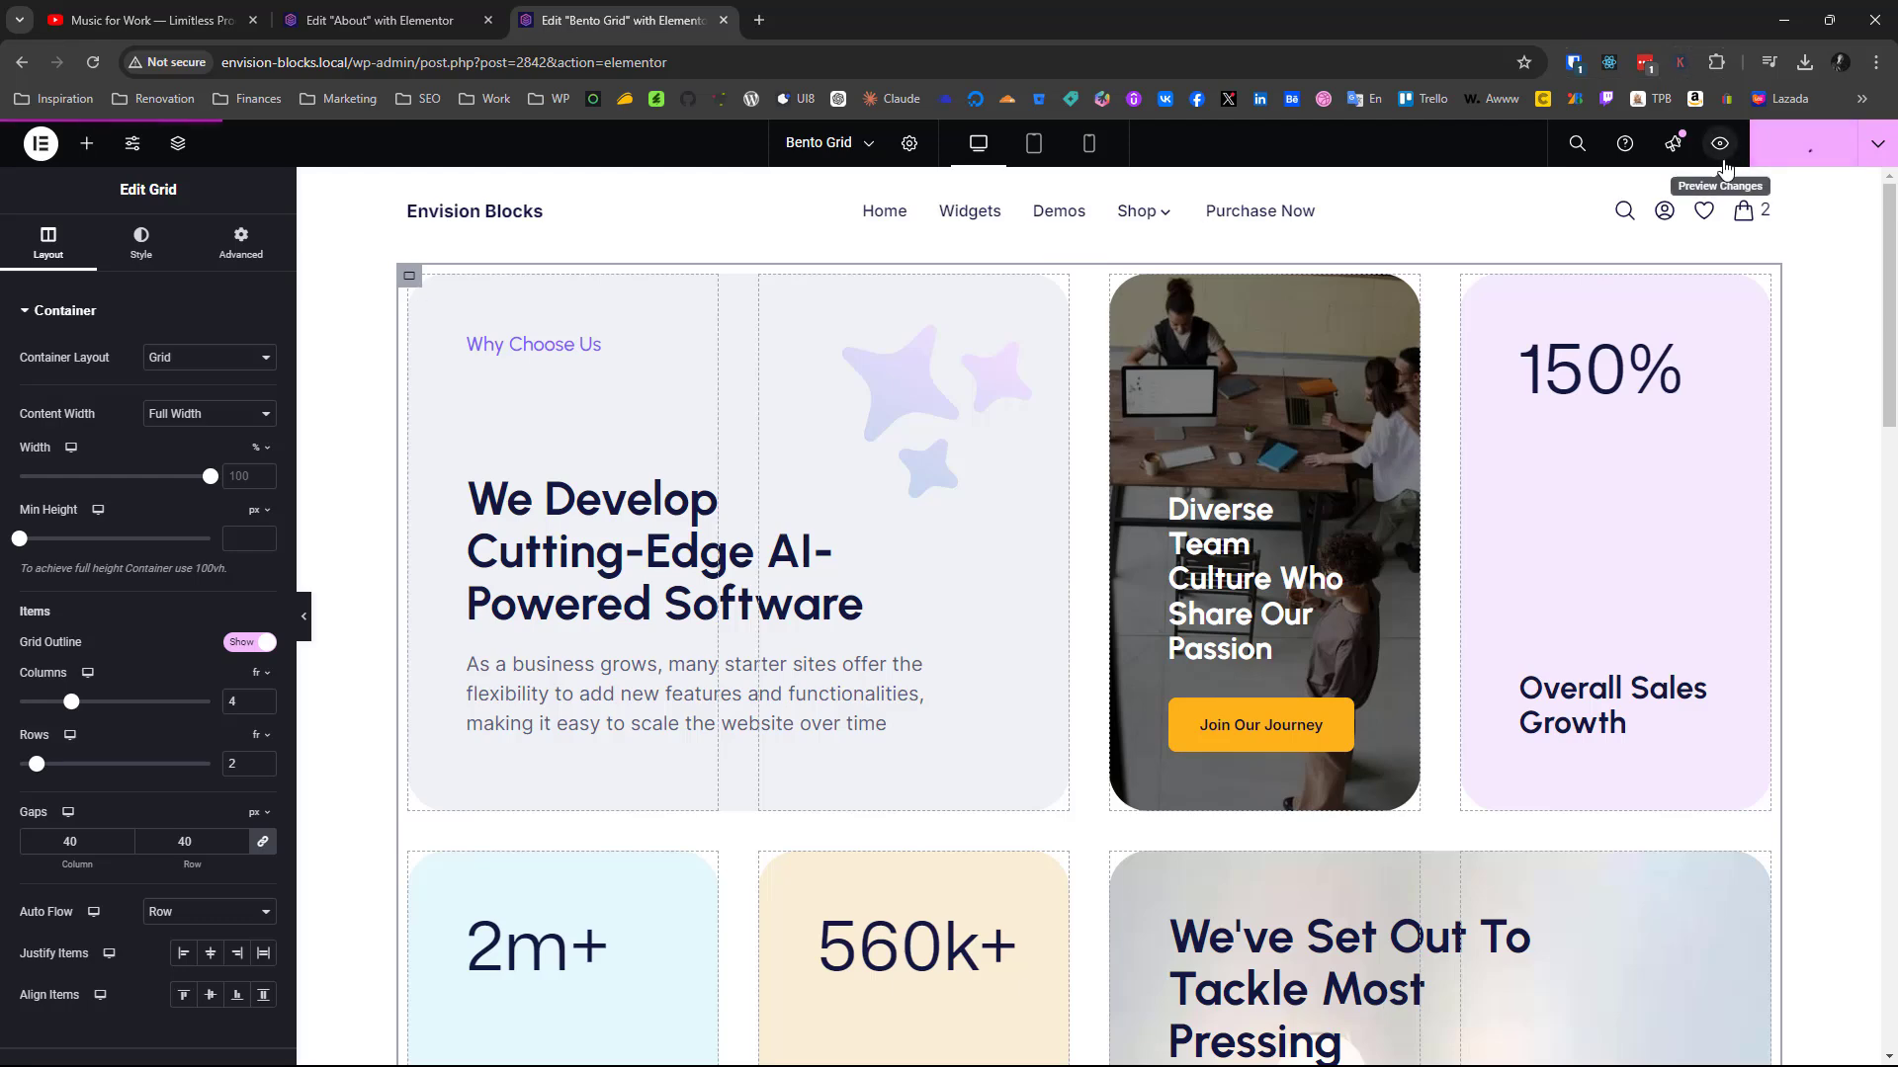
left_click(1720, 144)
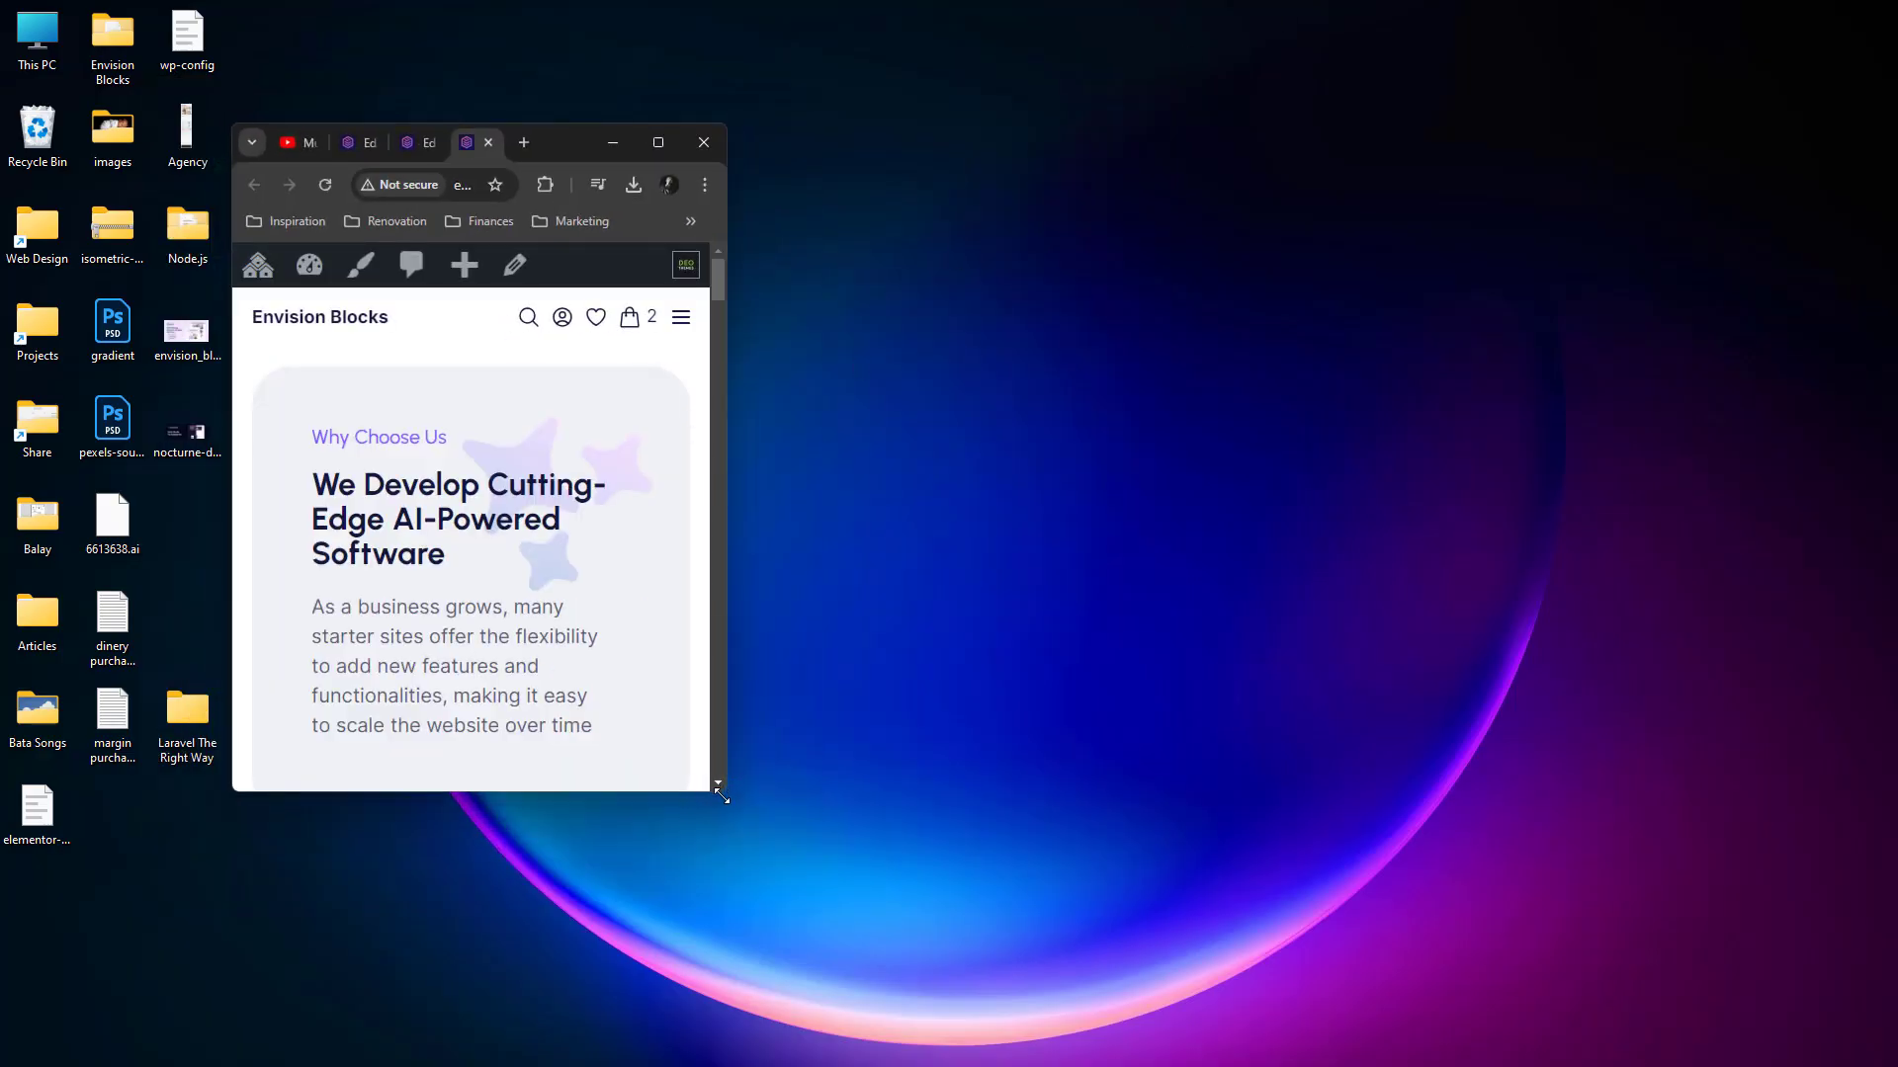
Check the previewed page's responsive layout by widening the browser window from mobile to tablet size and maximizing it for desktop
left_click_drag(724, 789, 1180, 983)
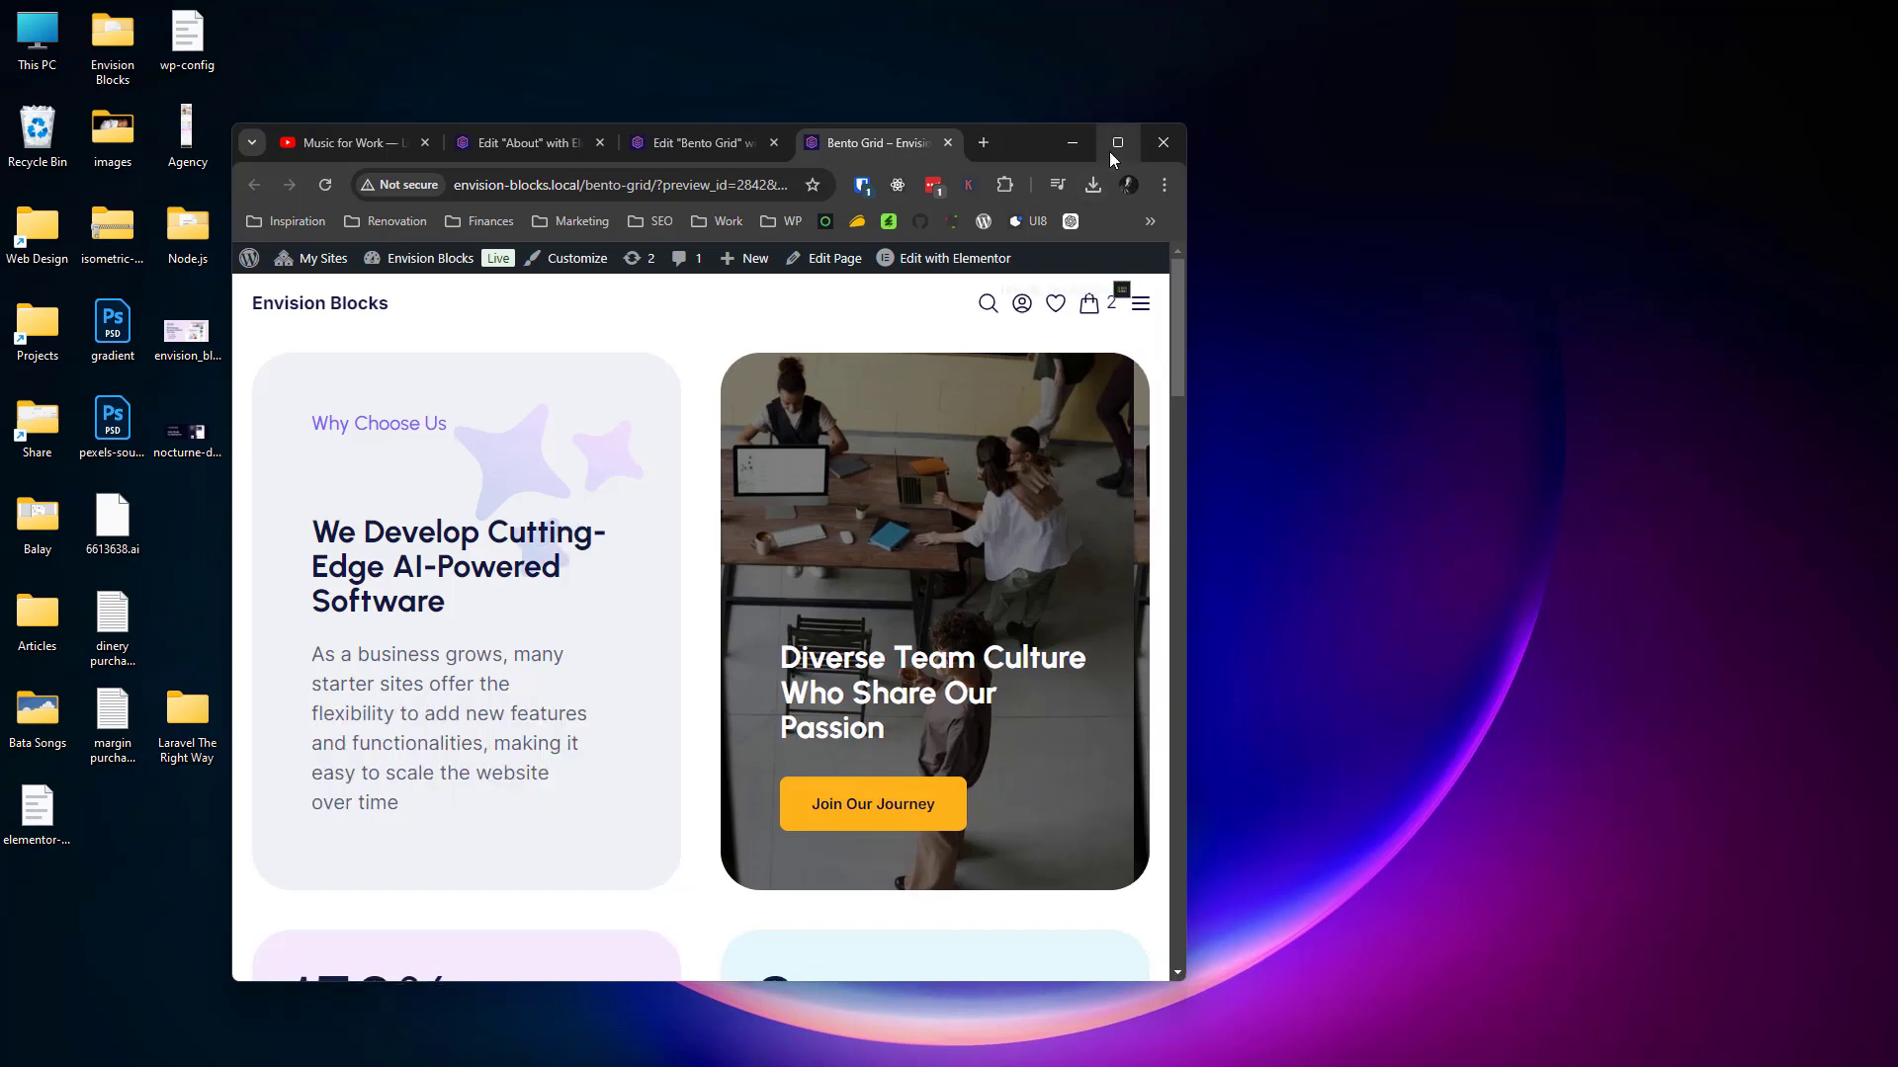
mouse_move(1109, 151)
left_click(1118, 144)
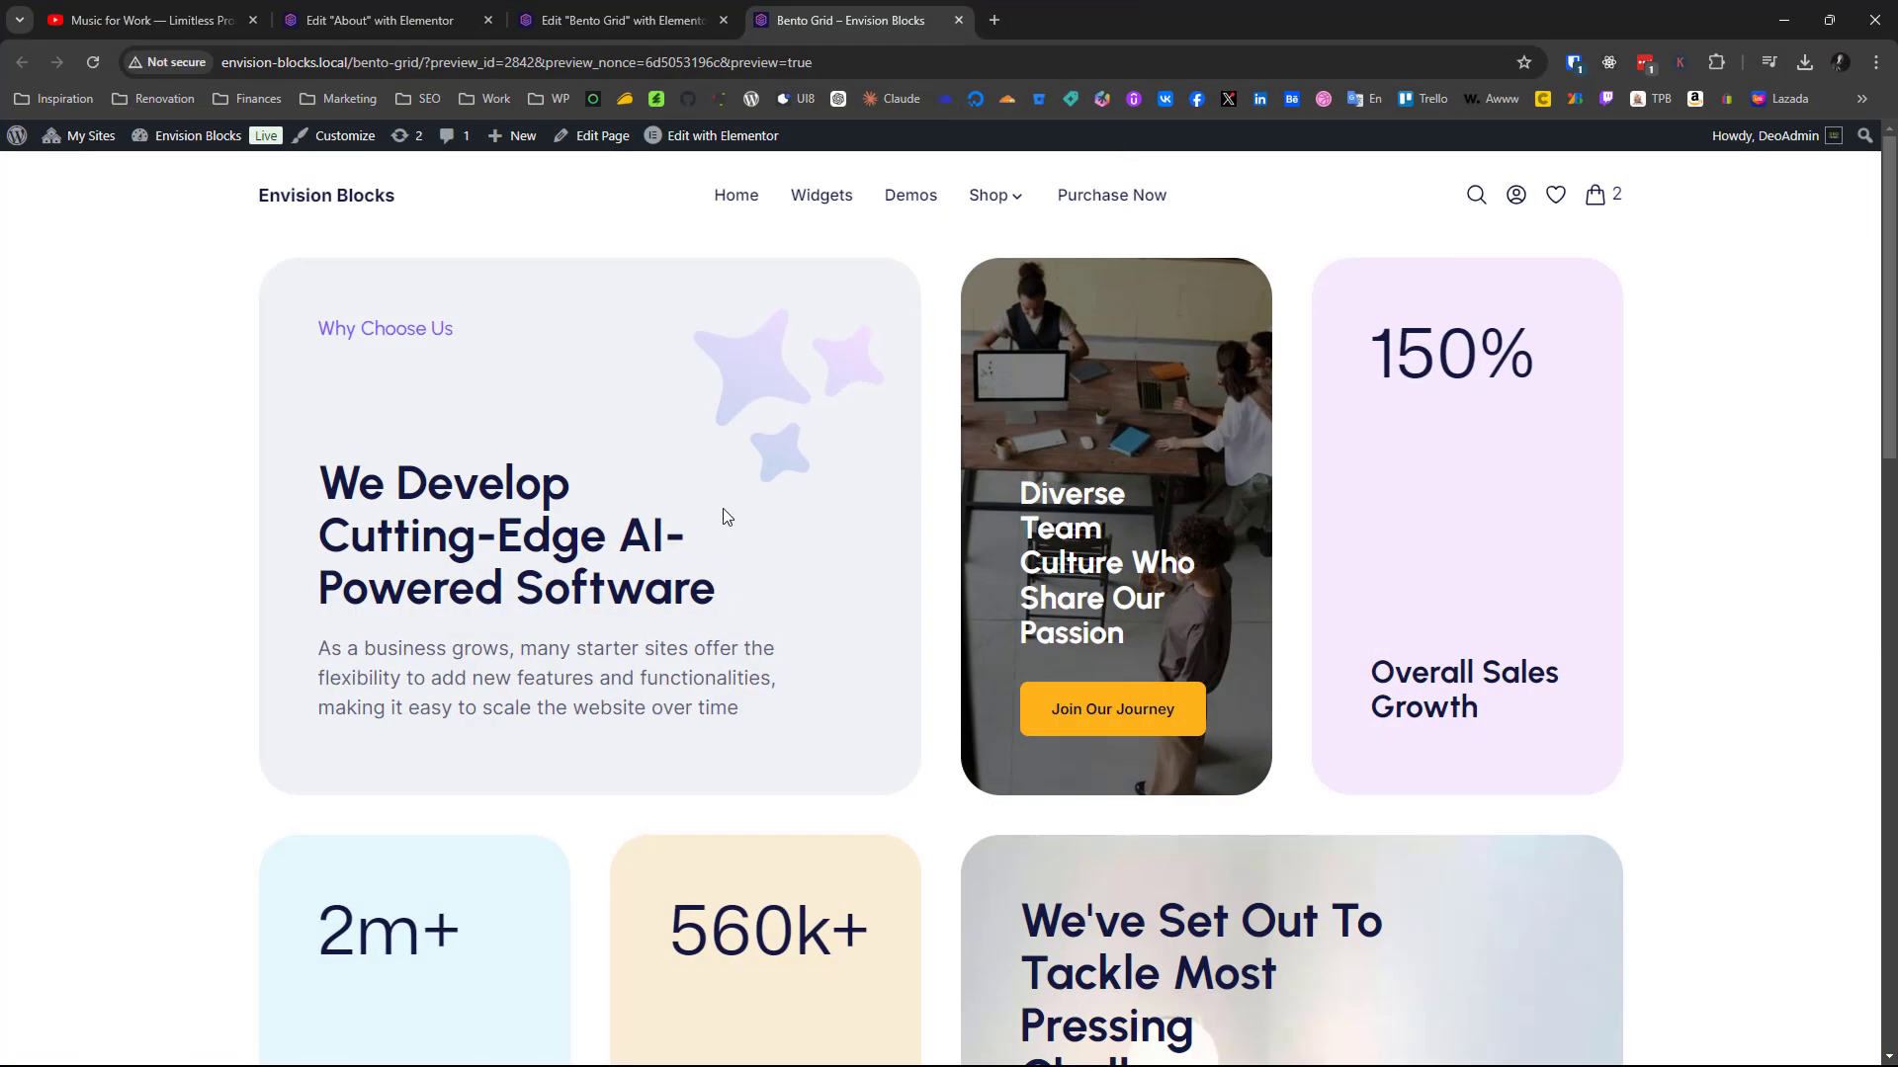
scroll(240, 579, "down", 2)
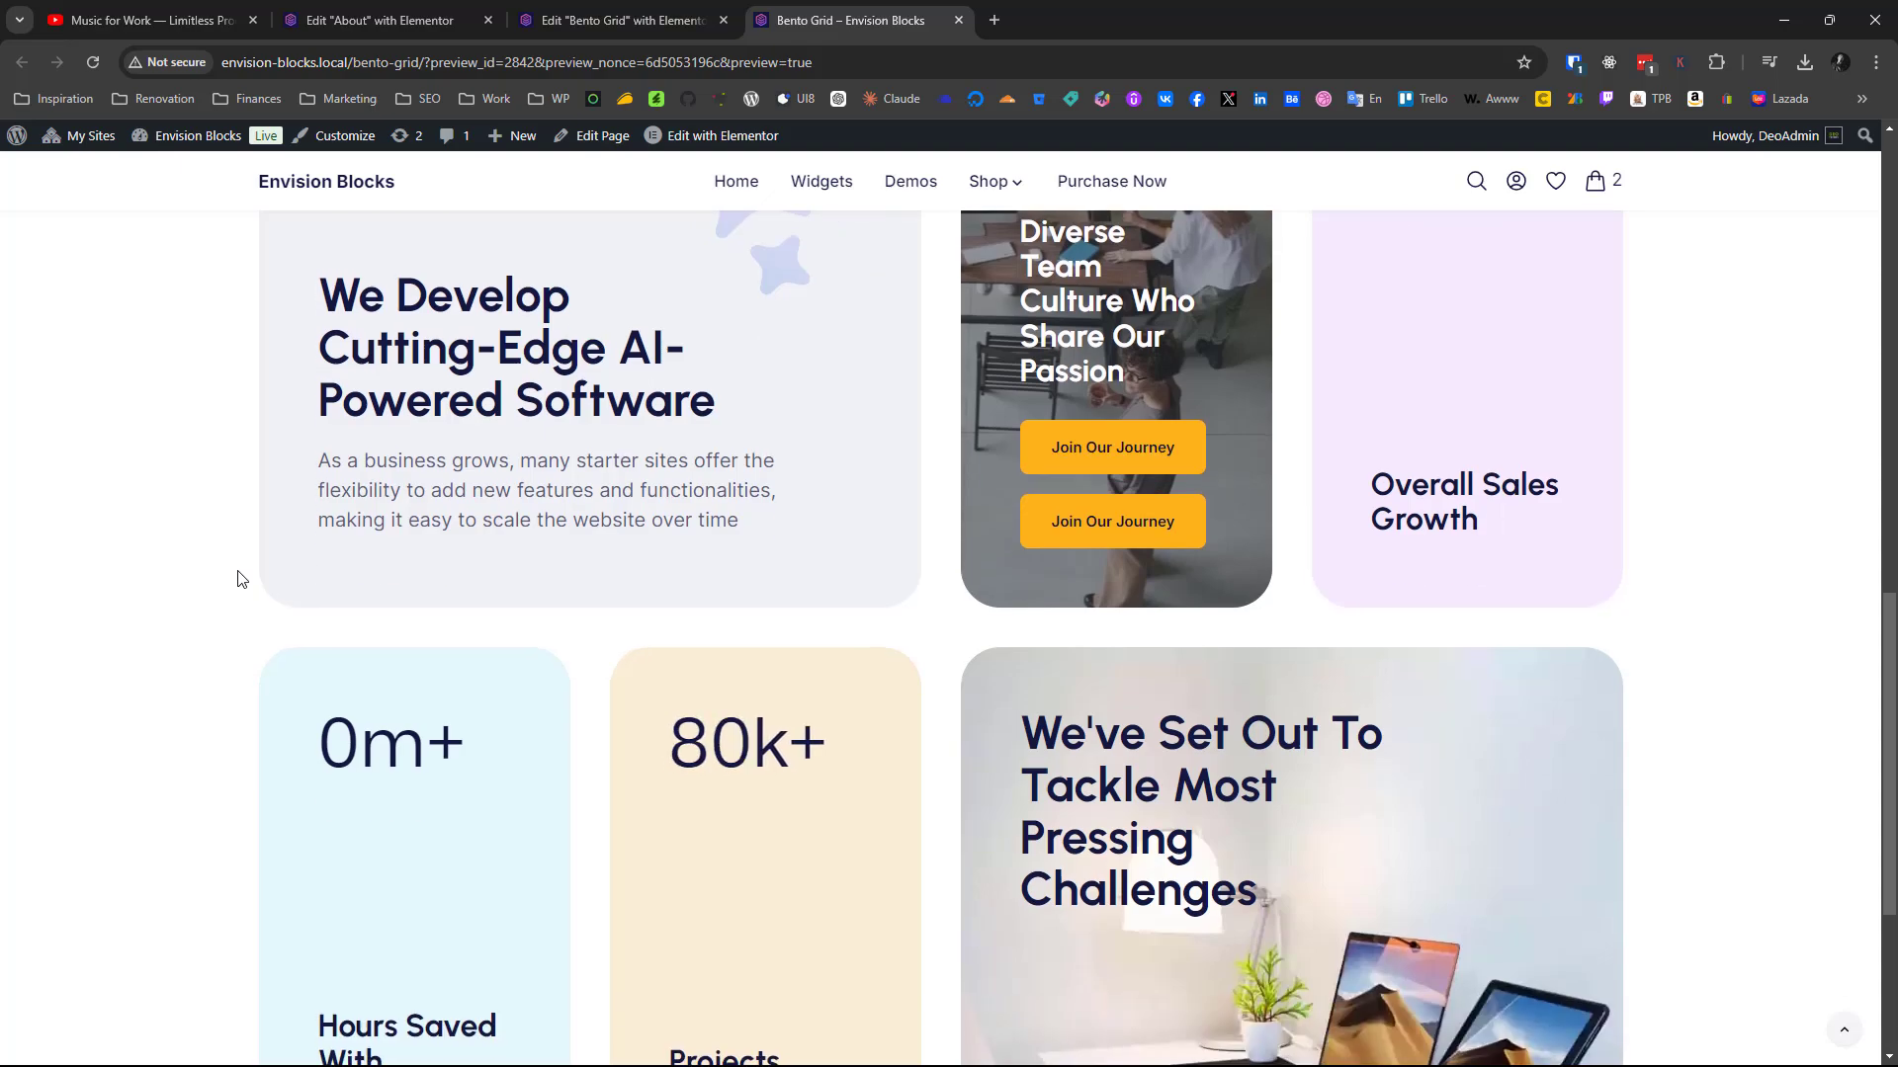